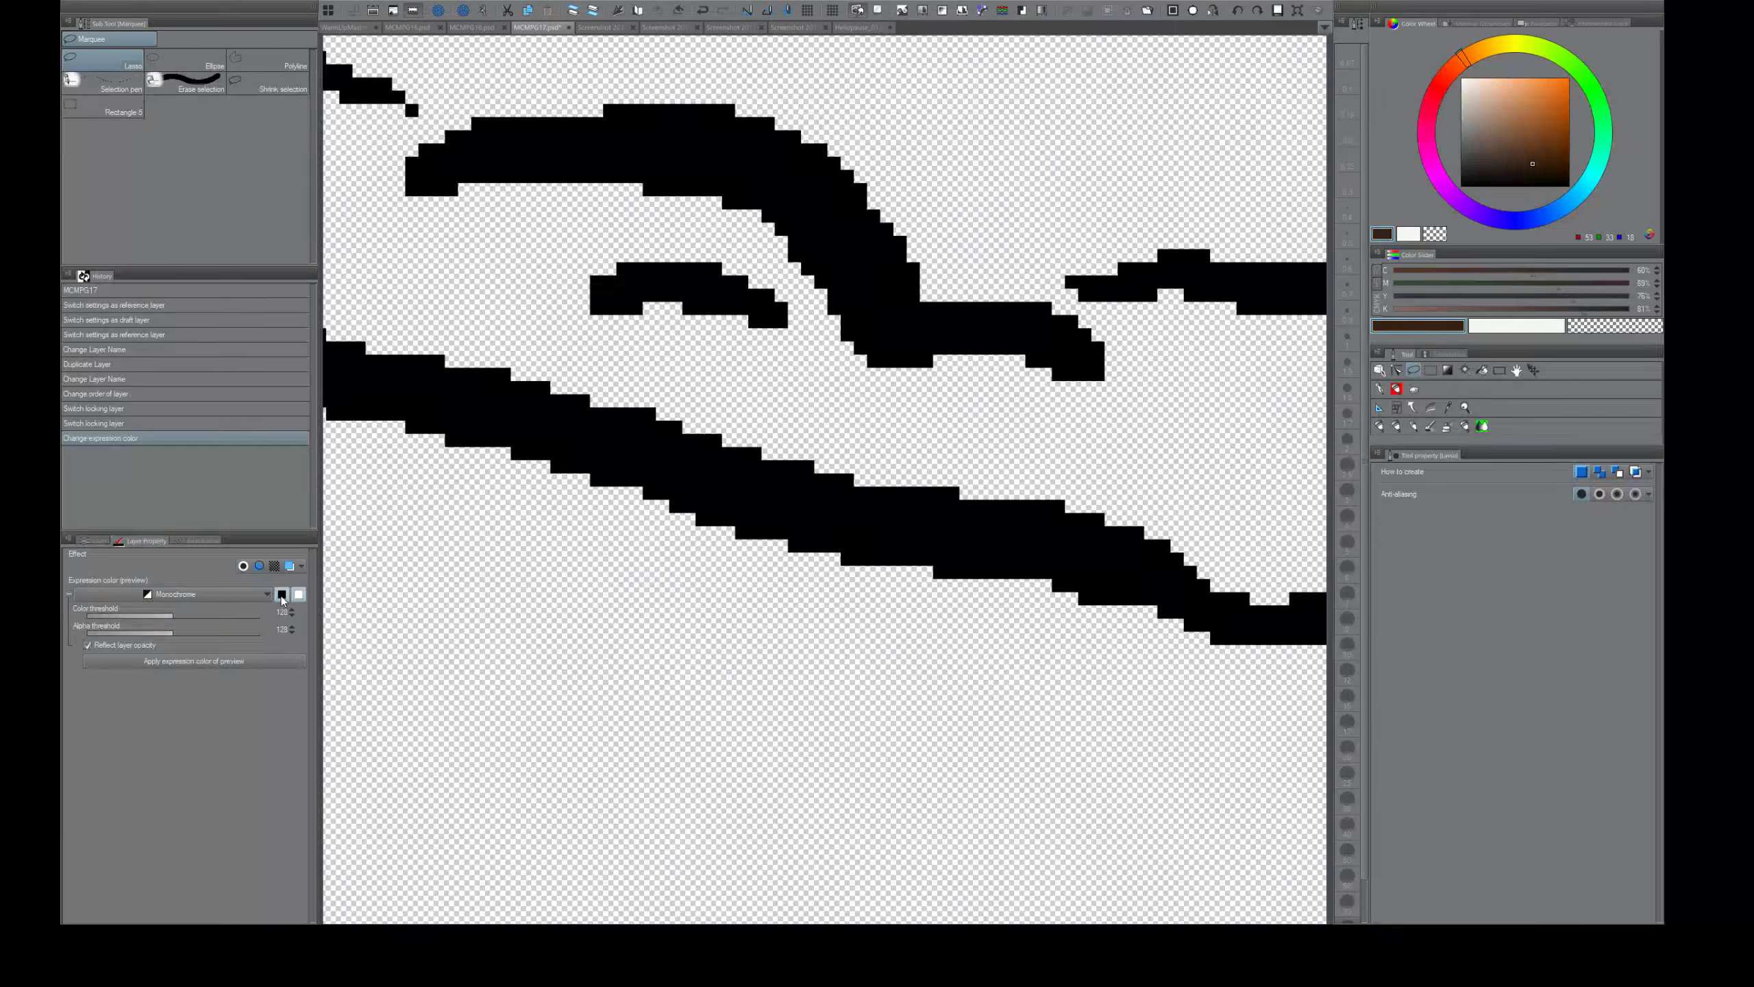
- Set the monochrome line layer's expression color to black and slightly lower its alpha threshold
click(282, 597)
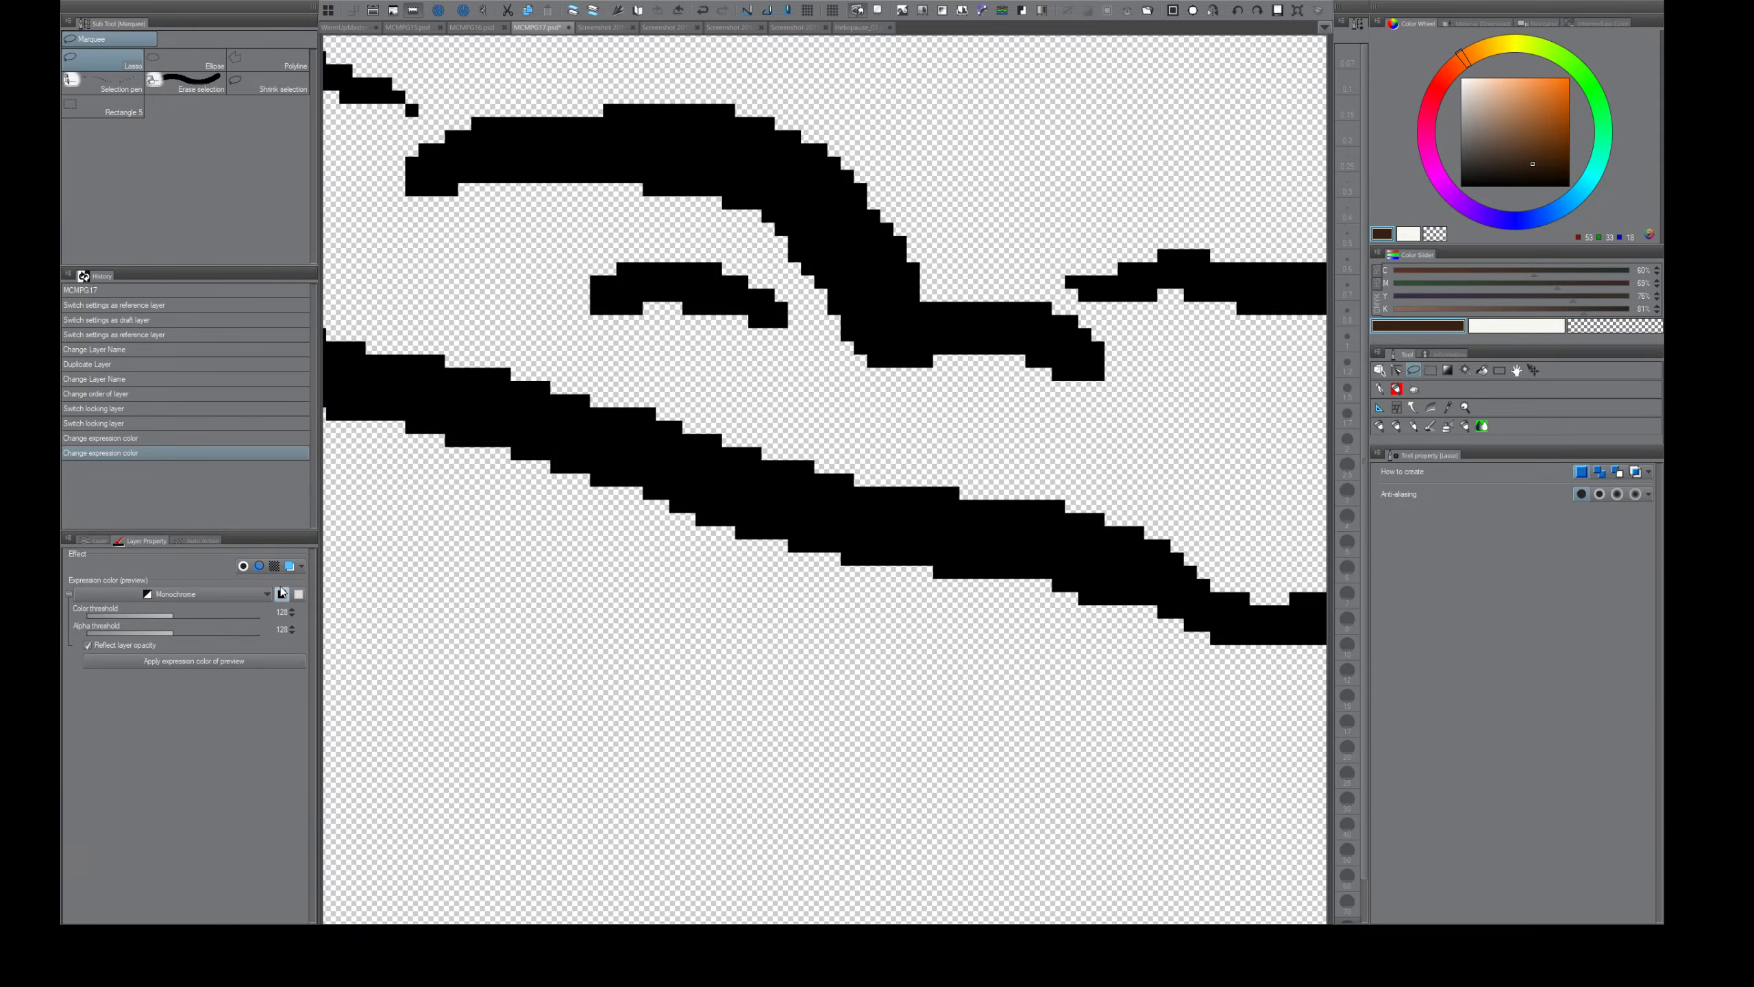
scroll(1055, 596, down, 8)
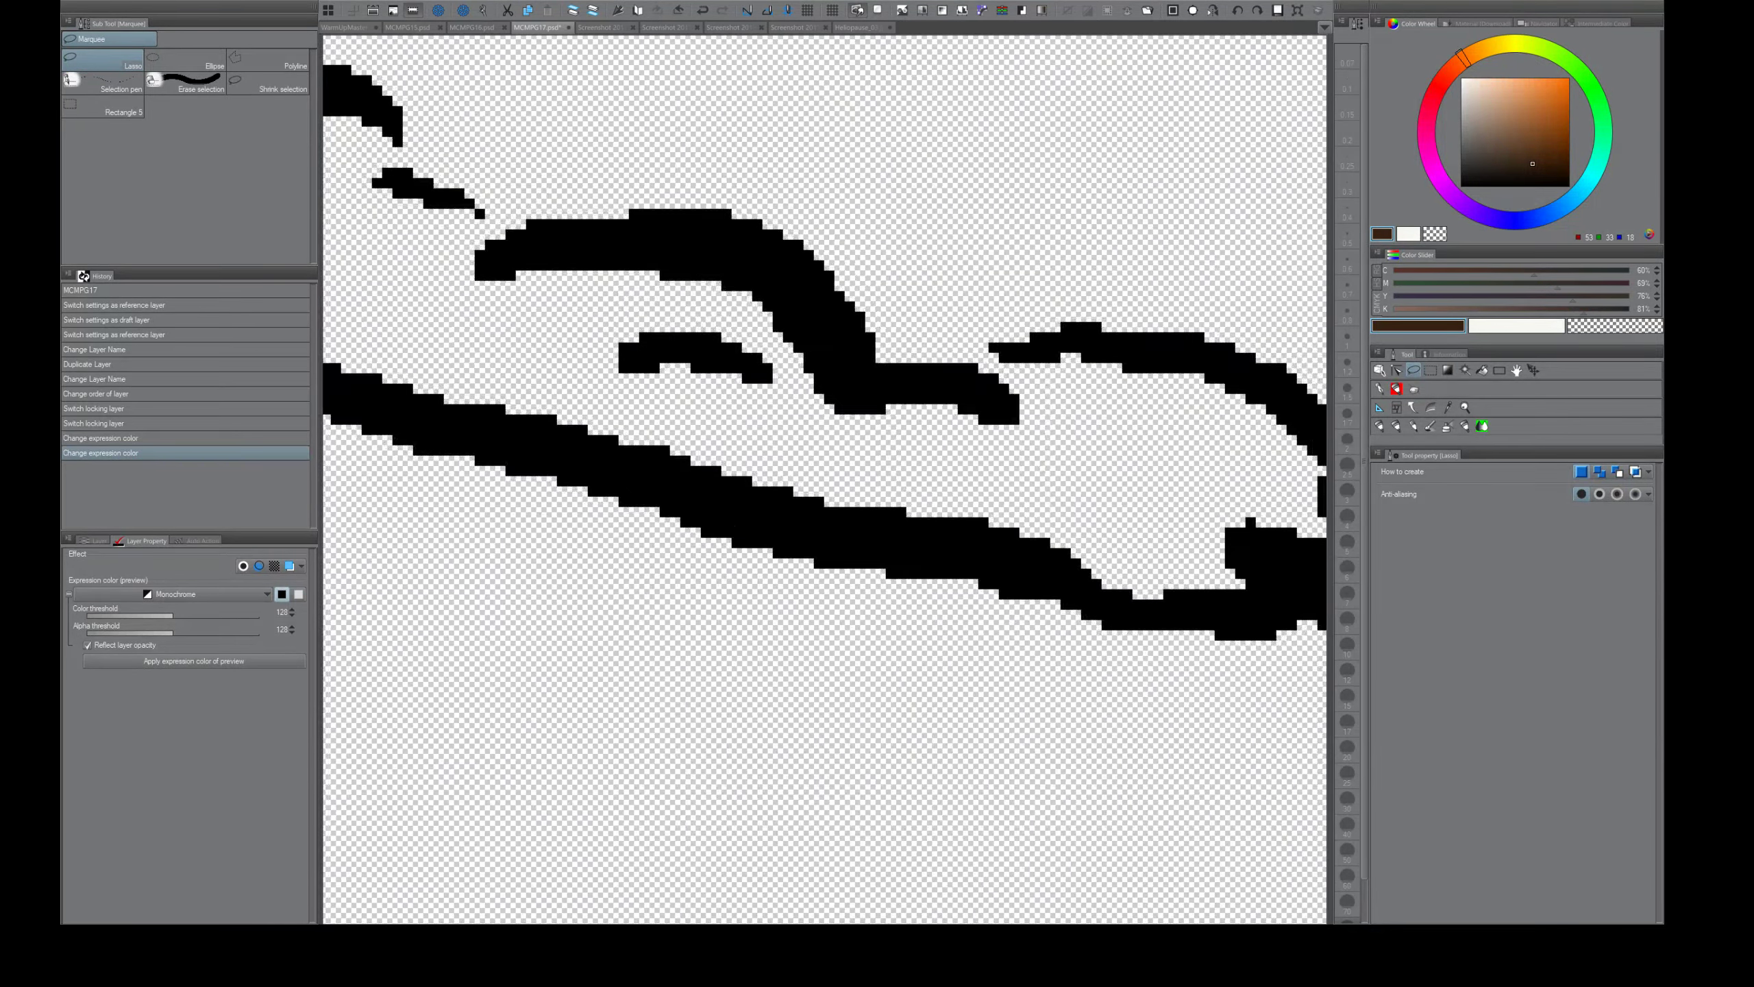
scroll(1055, 596, down, 10)
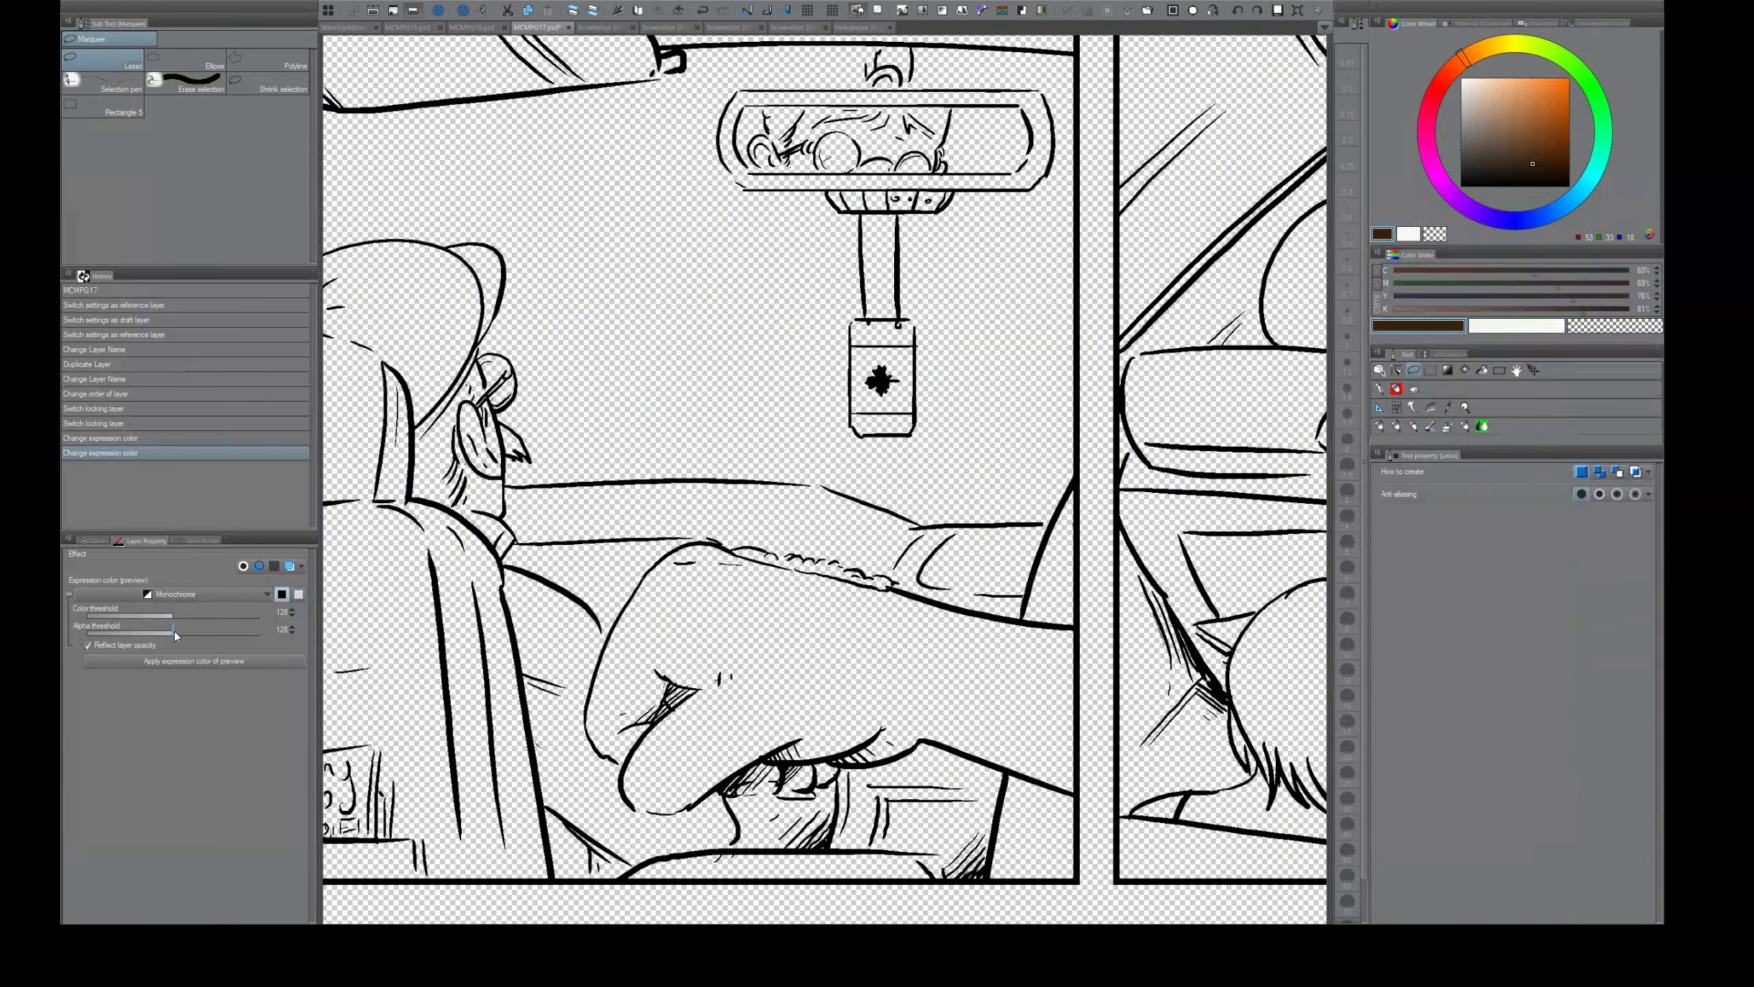
scroll(611, 538, up, 5)
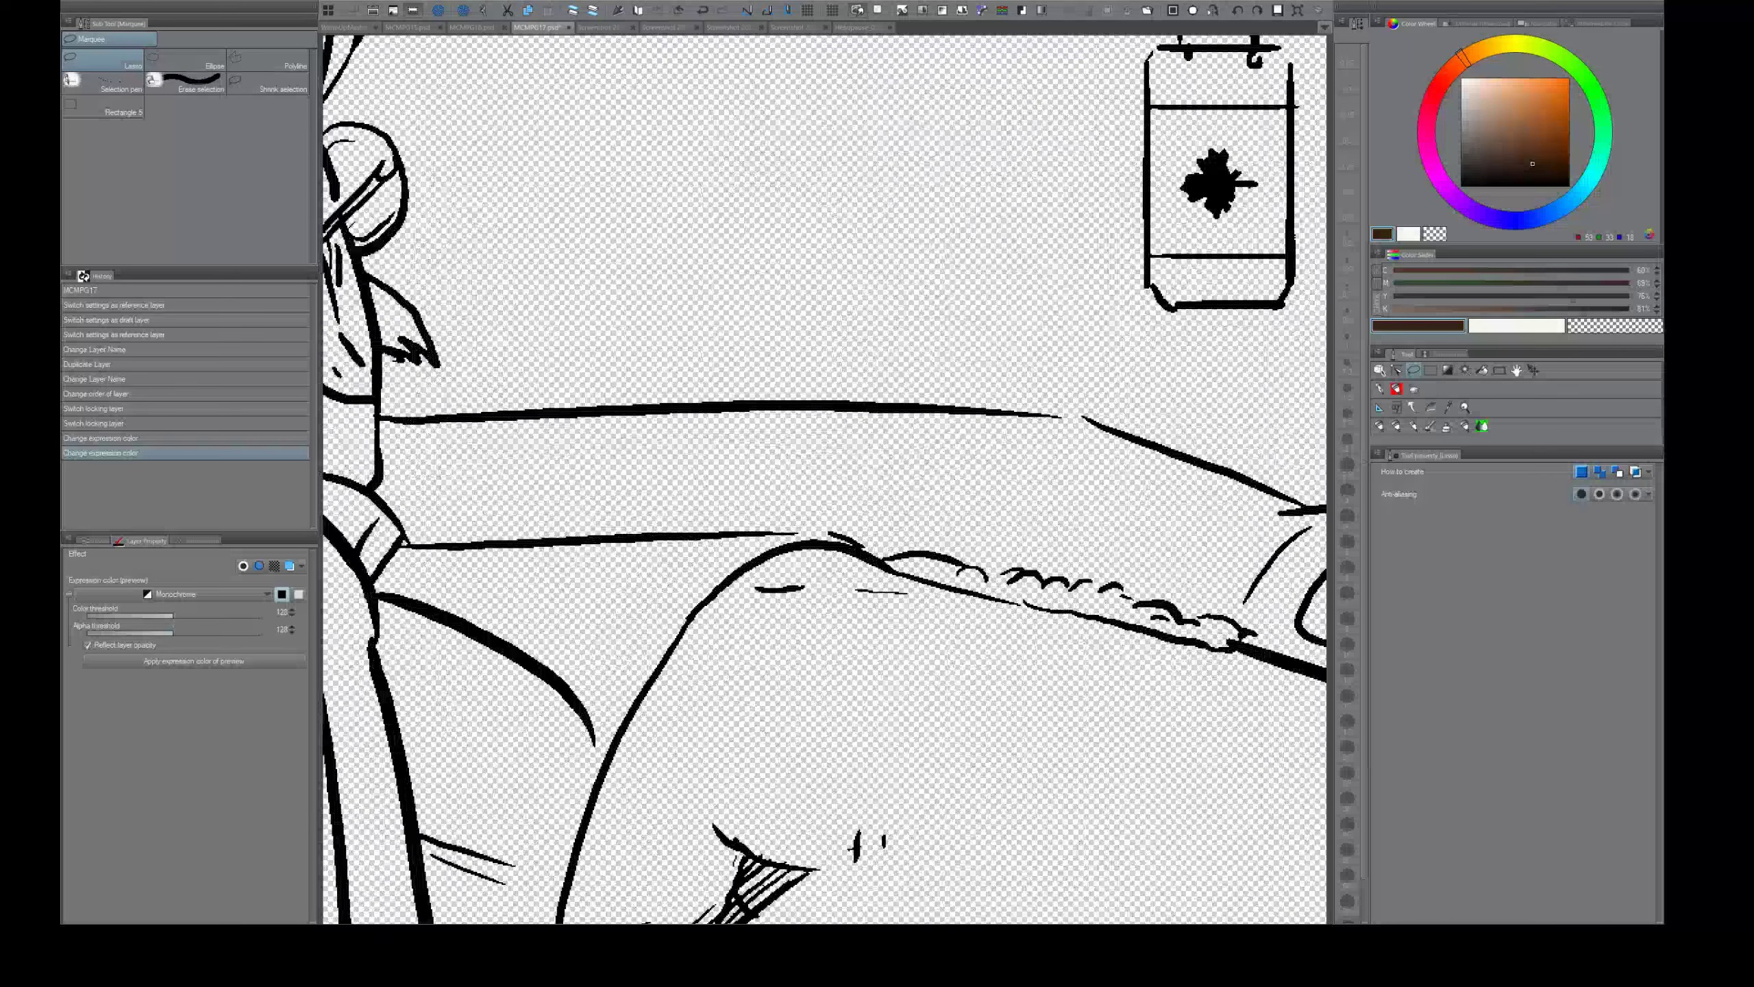
drag(611, 538, 758, 510)
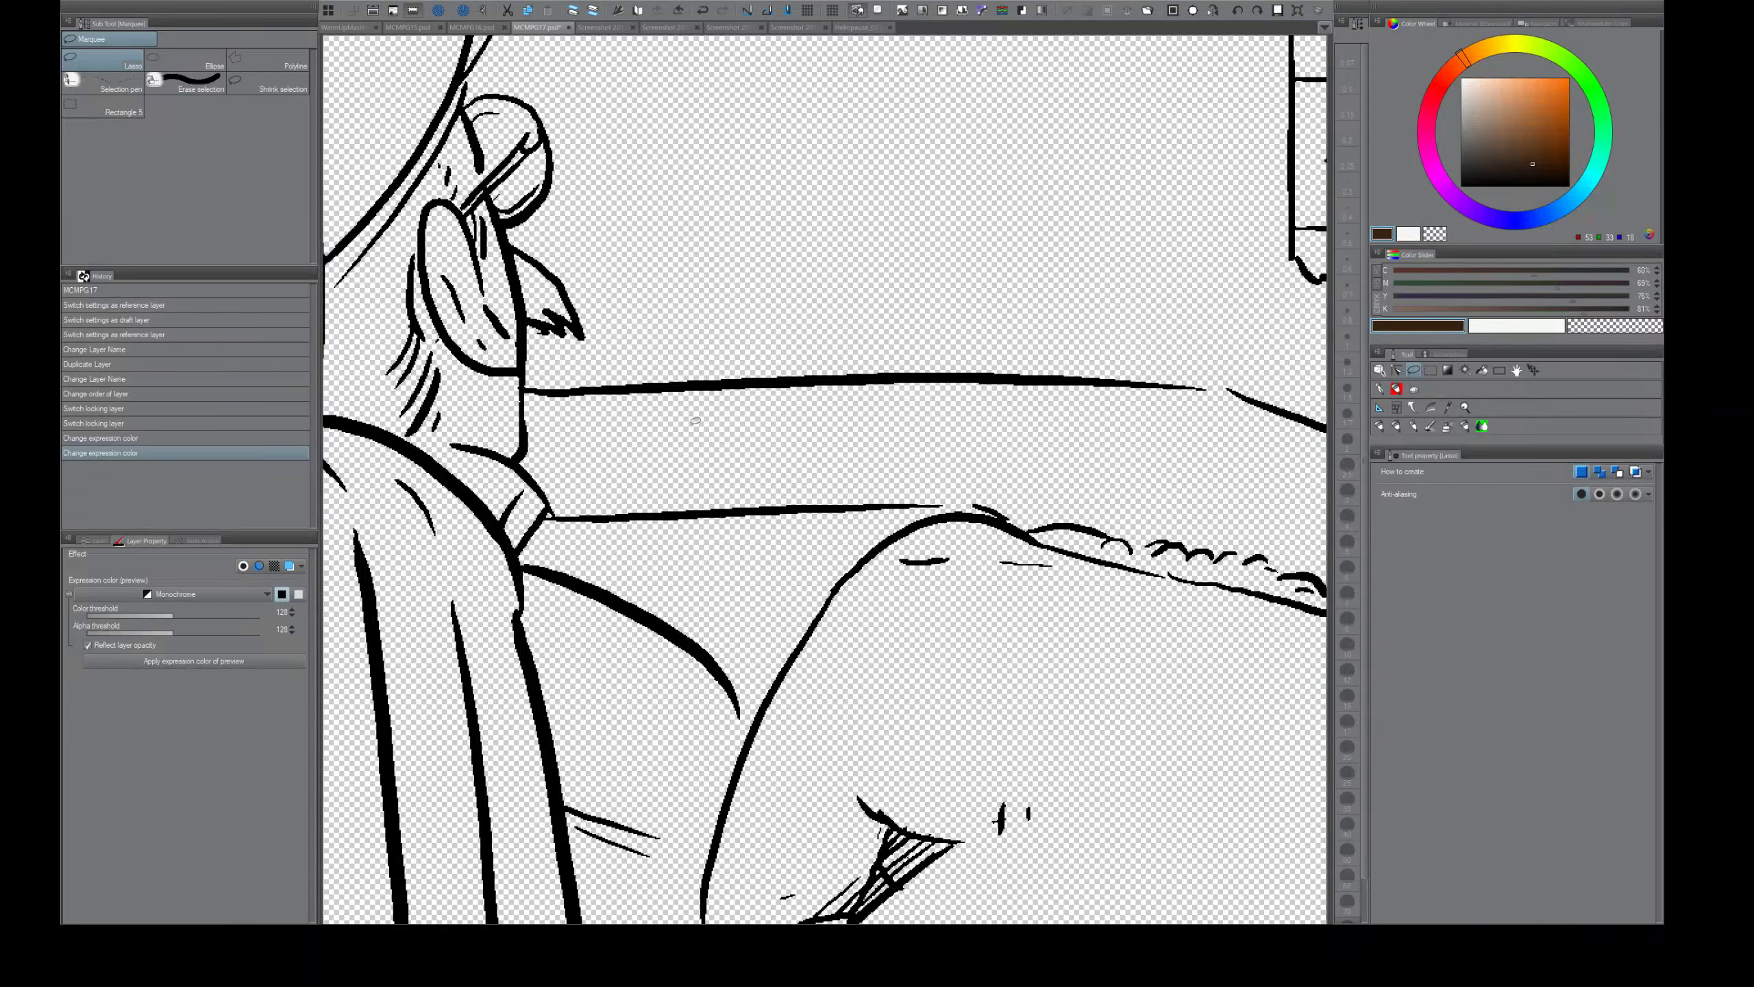
mouse_move(173, 632)
mouse_down()
mouse_move(274, 640)
mouse_move(83, 641)
mouse_move(170, 634)
mouse_up()
- Compare the original ink layer with the monochrome copy by switching their visibility, checking the line gap at the base of the headrest
click(100, 544)
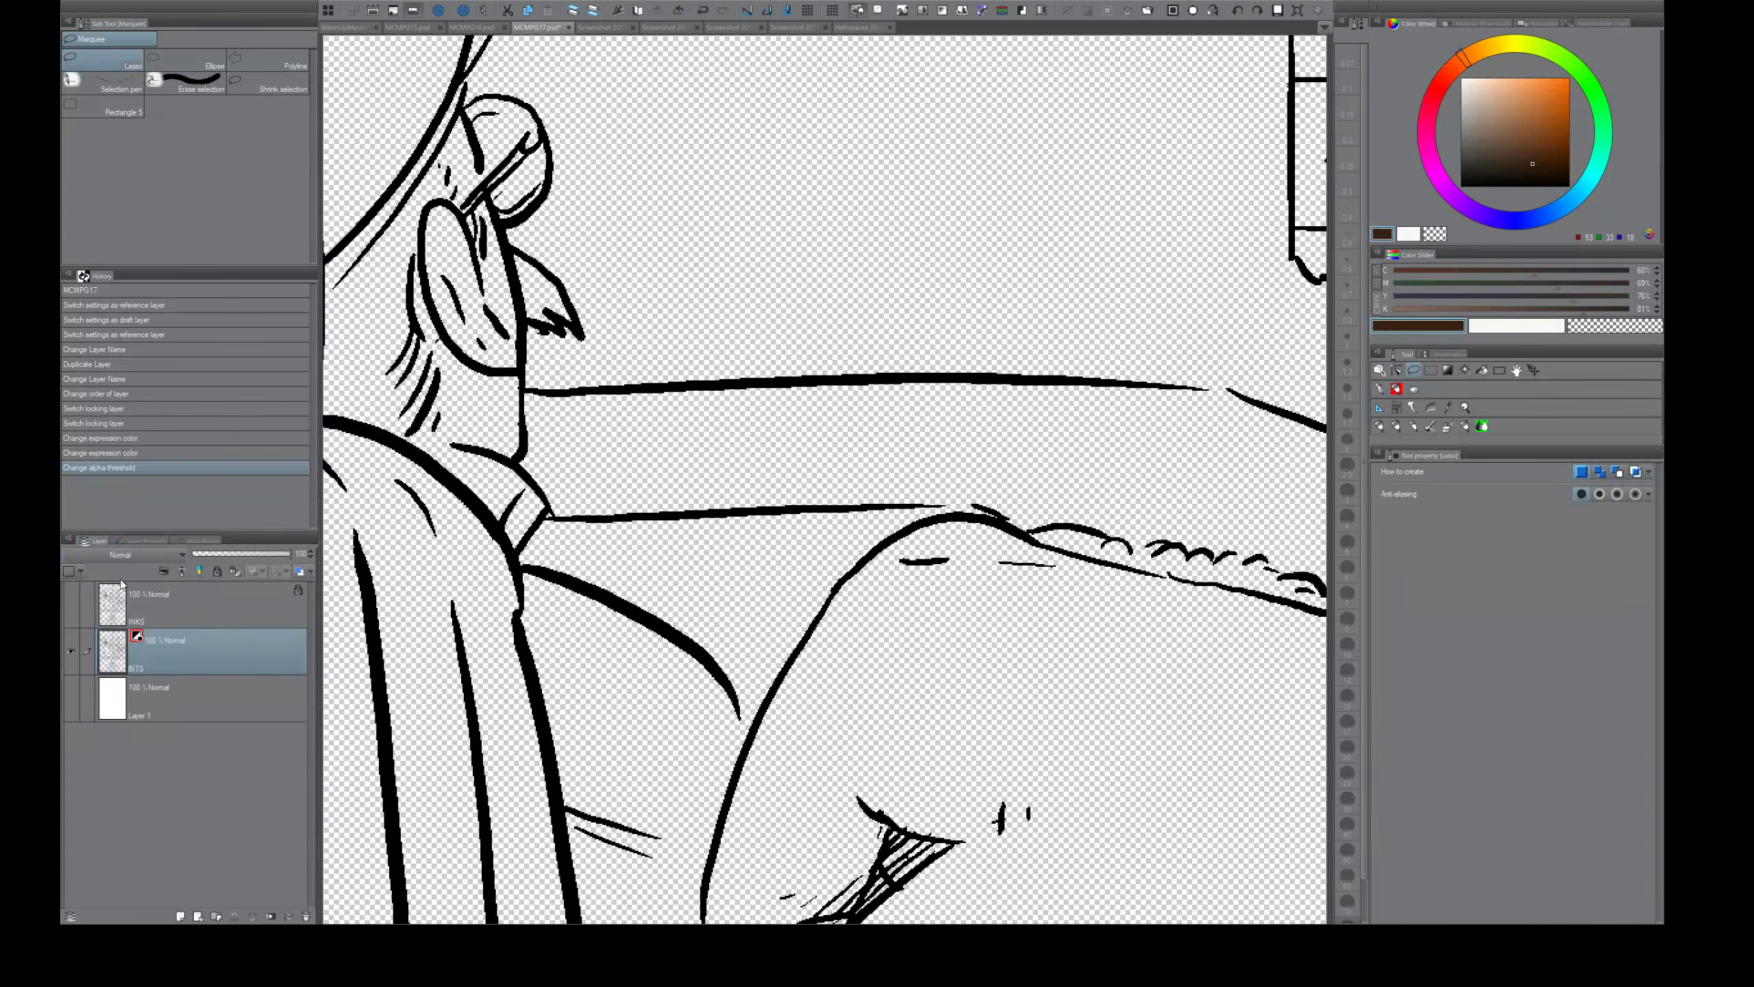
click(72, 650)
click(71, 605)
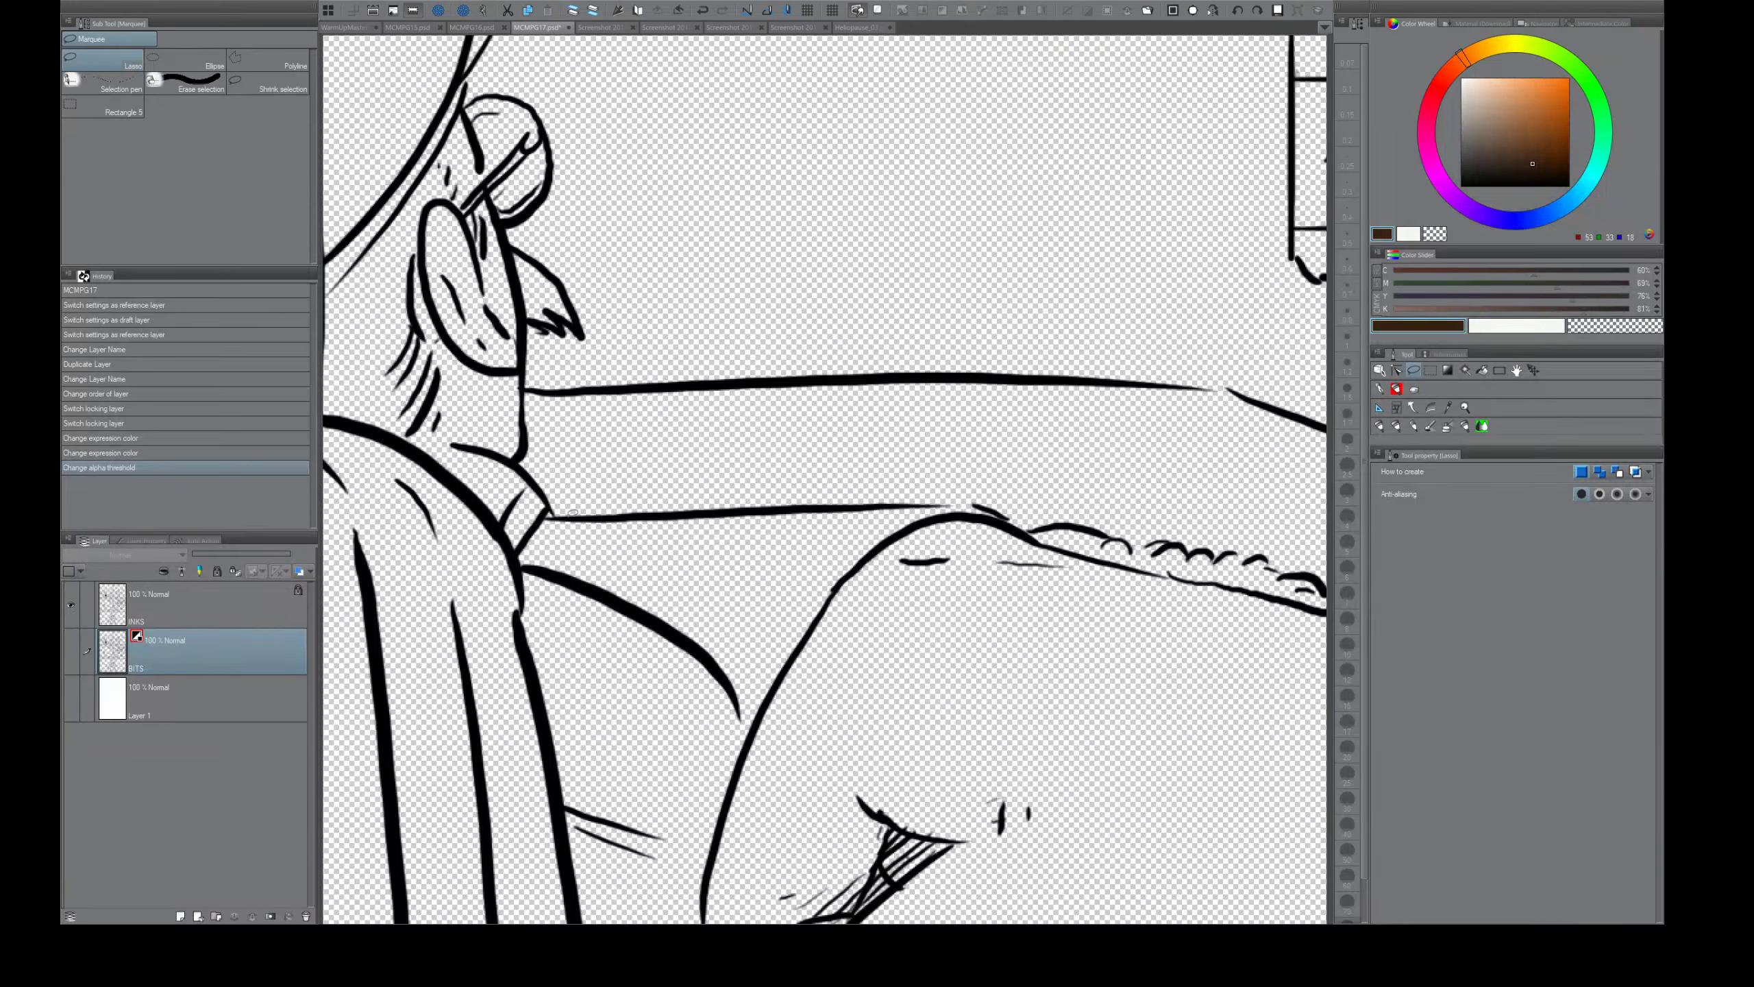
key(alt+space)
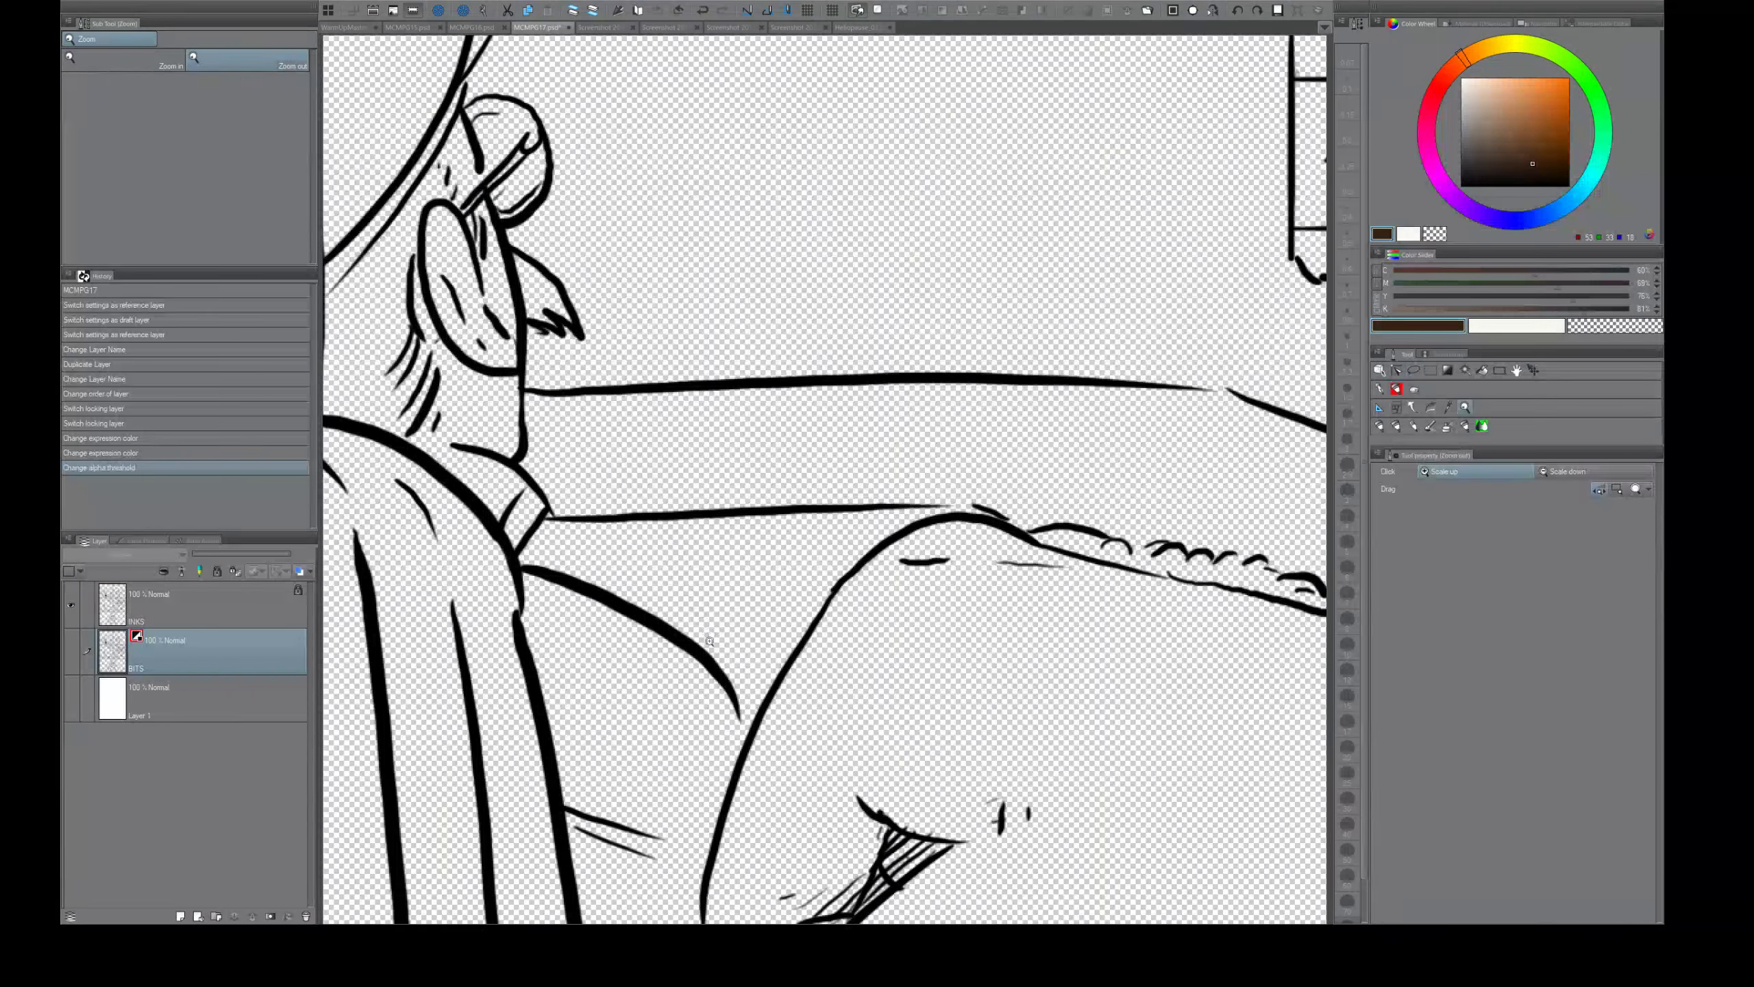
mouse_move(712, 641)
mouse_down()
mouse_move(686, 647)
mouse_move(672, 541)
mouse_move(642, 504)
mouse_up()
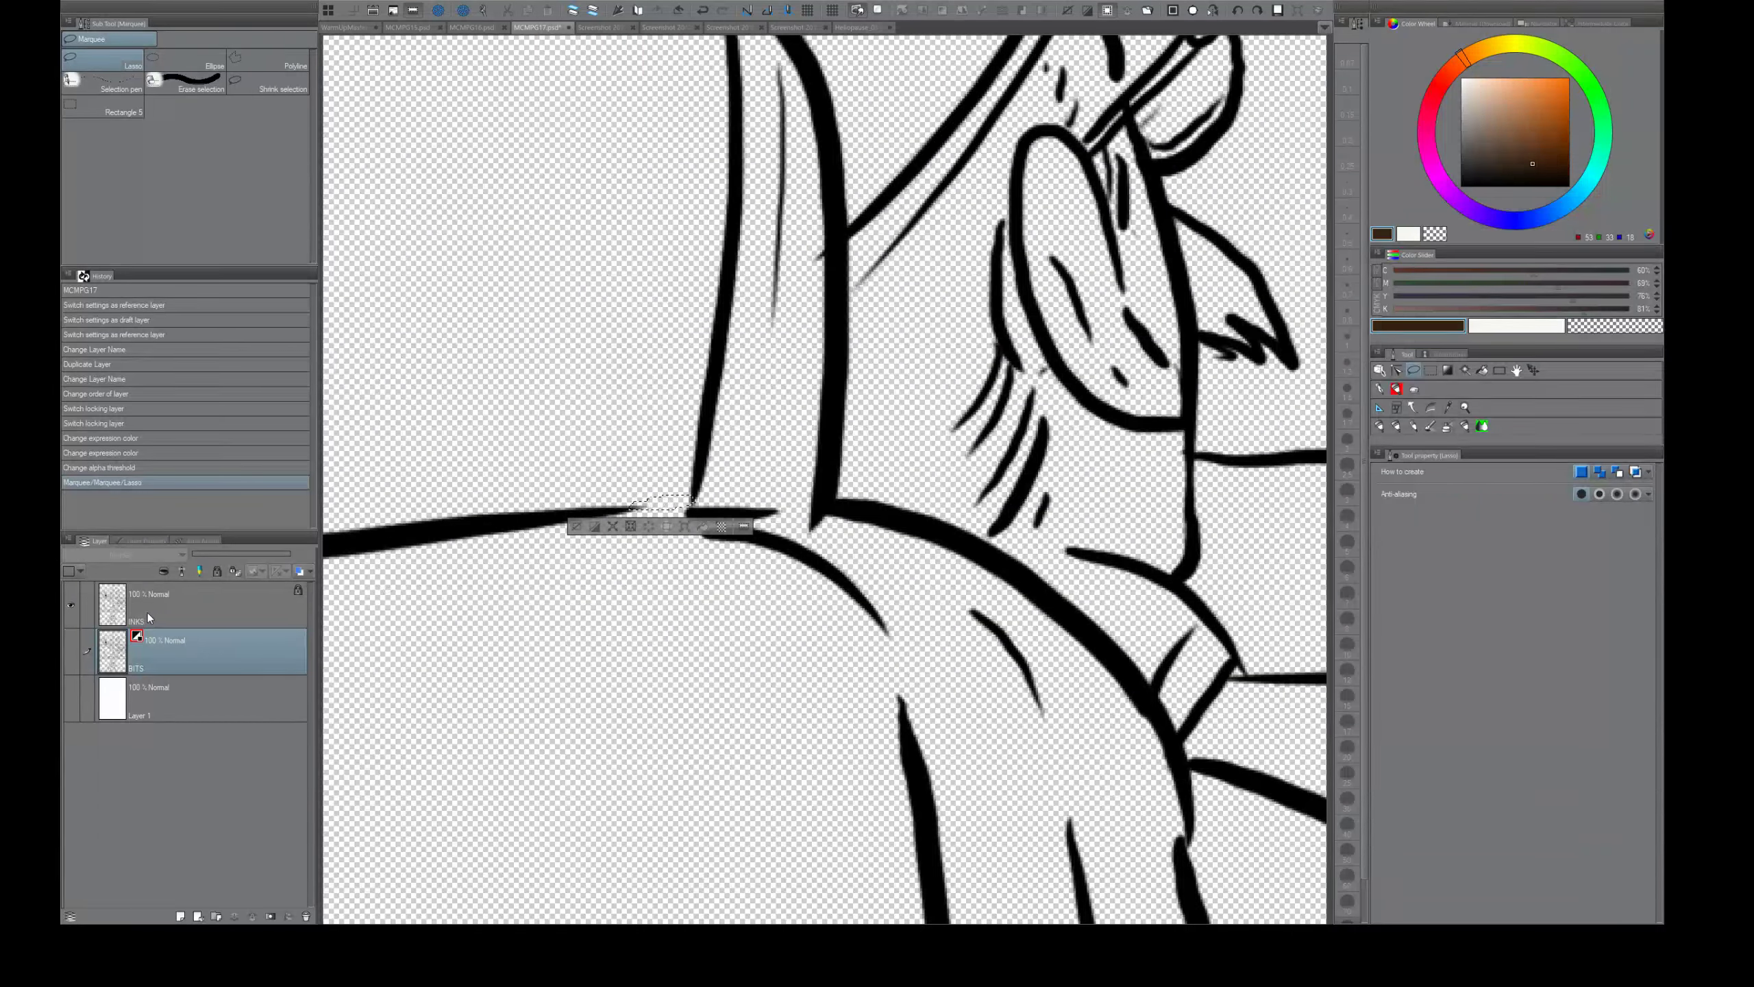
click(71, 605)
click(72, 647)
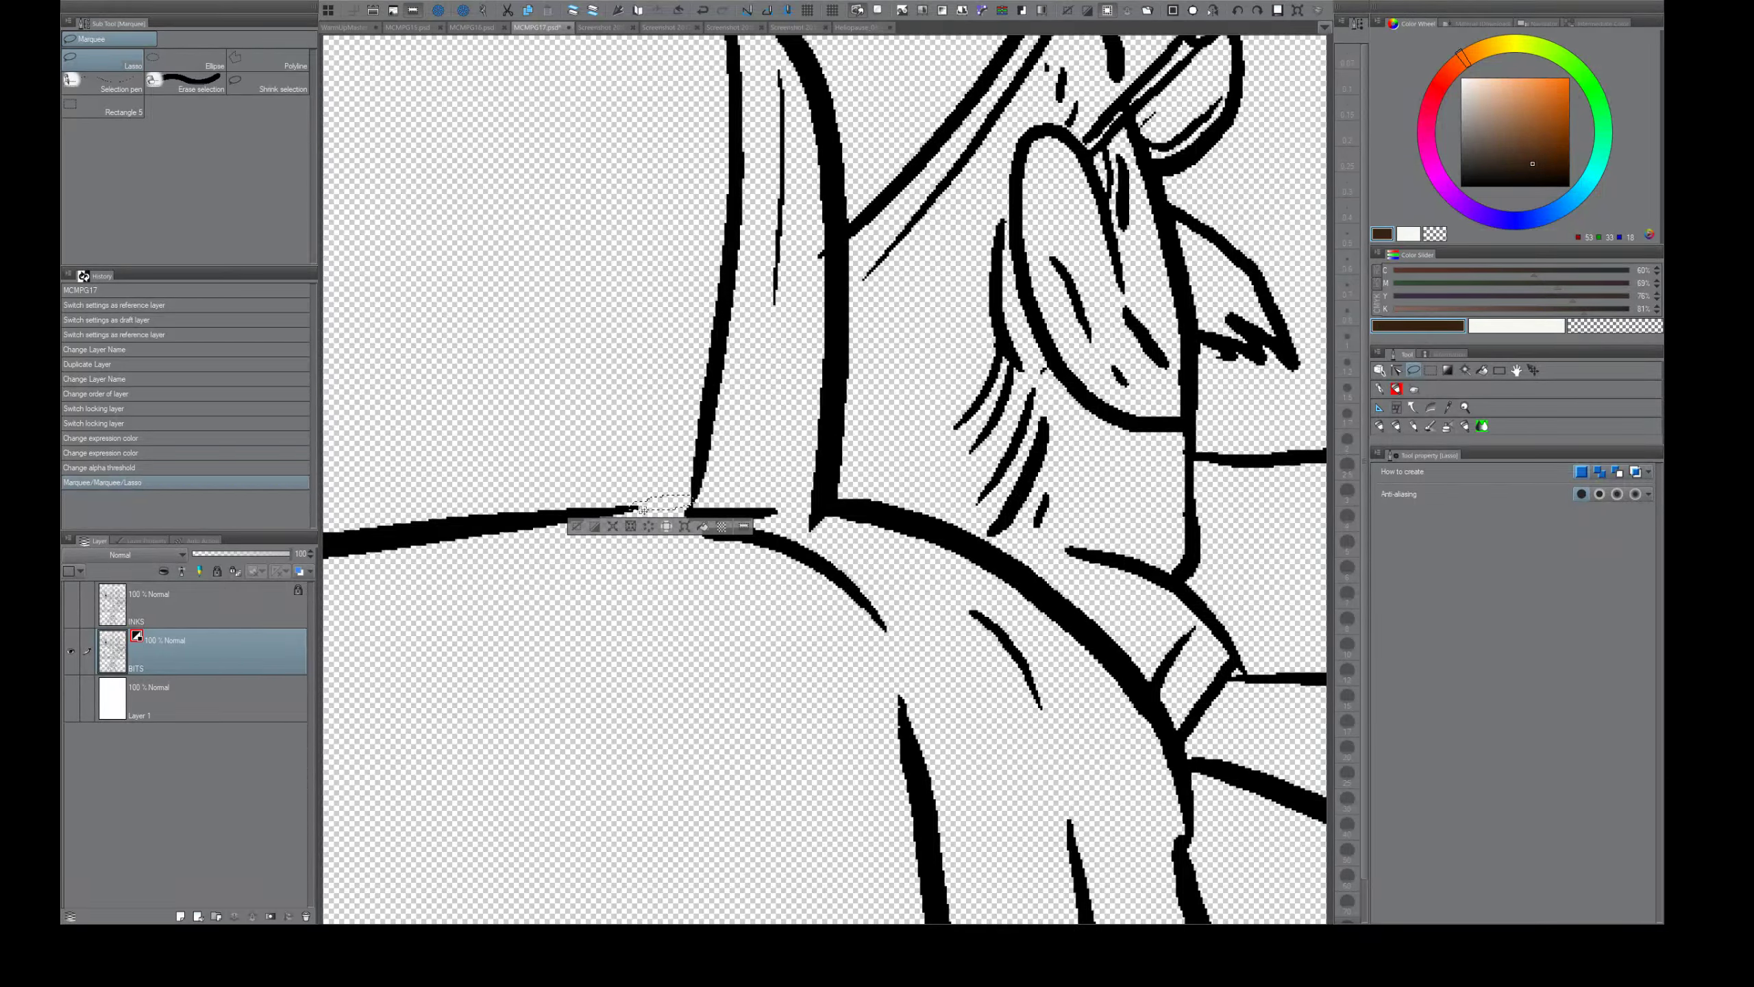
key(ctrl+d)
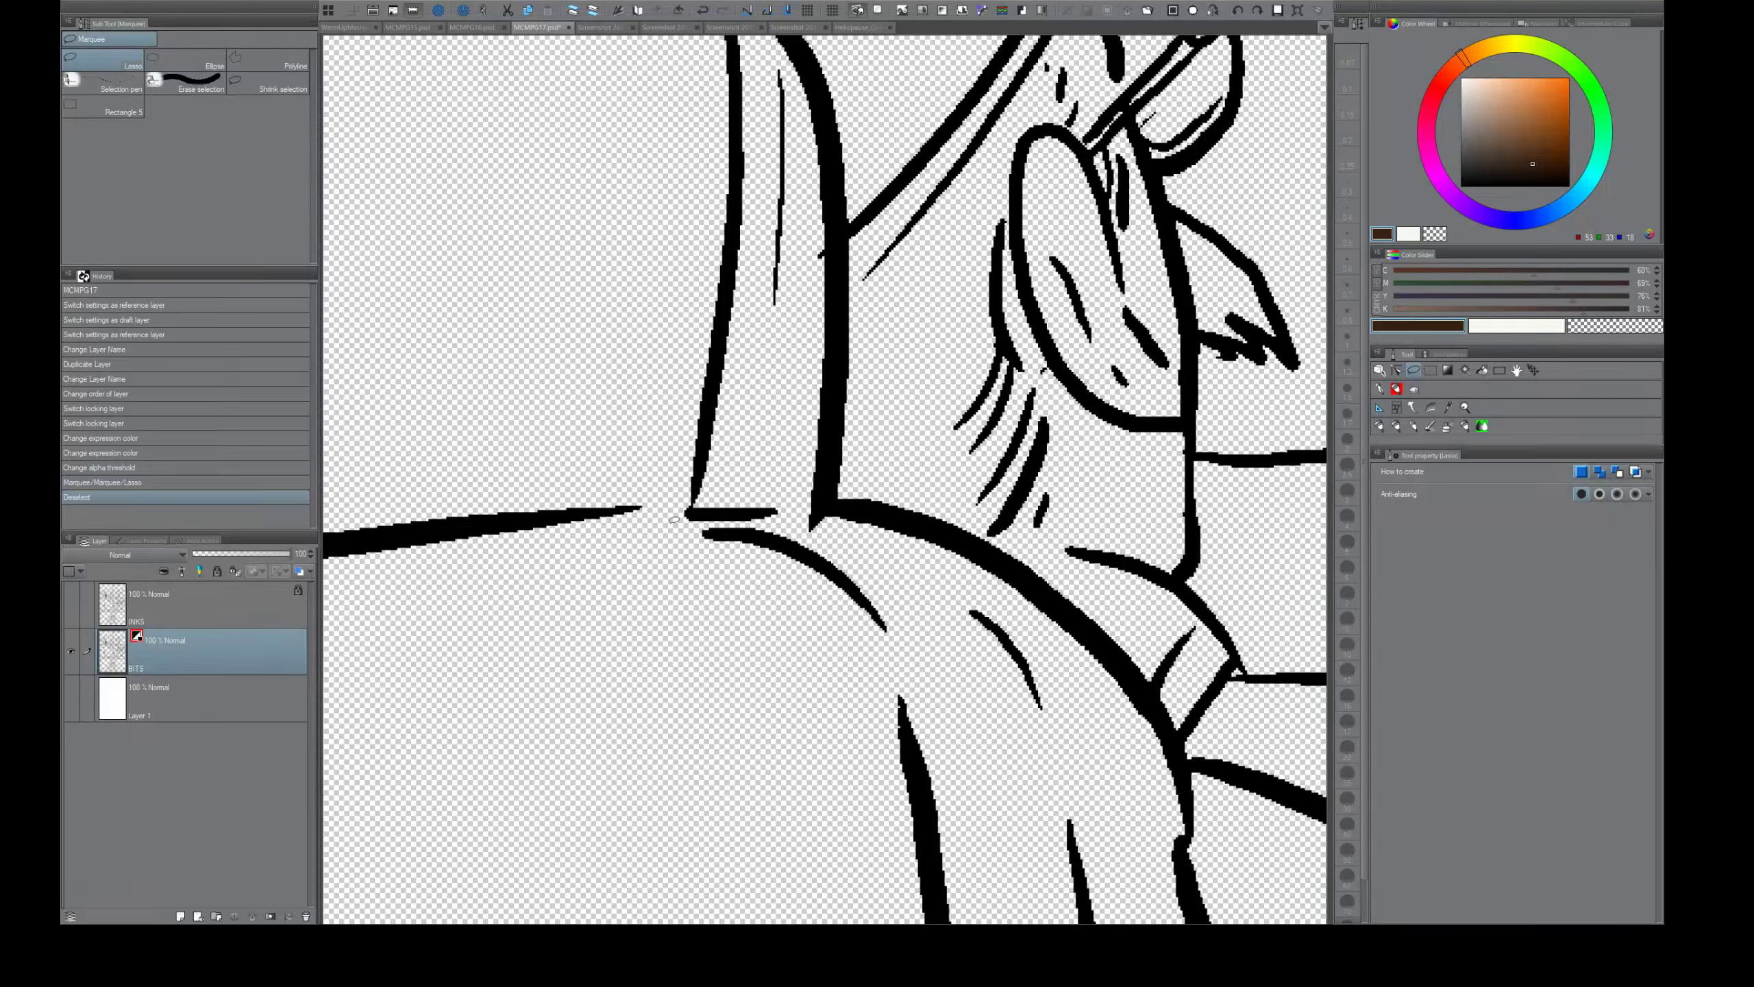
- Try a lower alpha threshold on the monochrome line layer and check the linework across the whole page
click(147, 541)
mouse_move(159, 633)
mouse_down()
mouse_move(188, 633)
mouse_move(124, 628)
mouse_move(157, 630)
mouse_up()
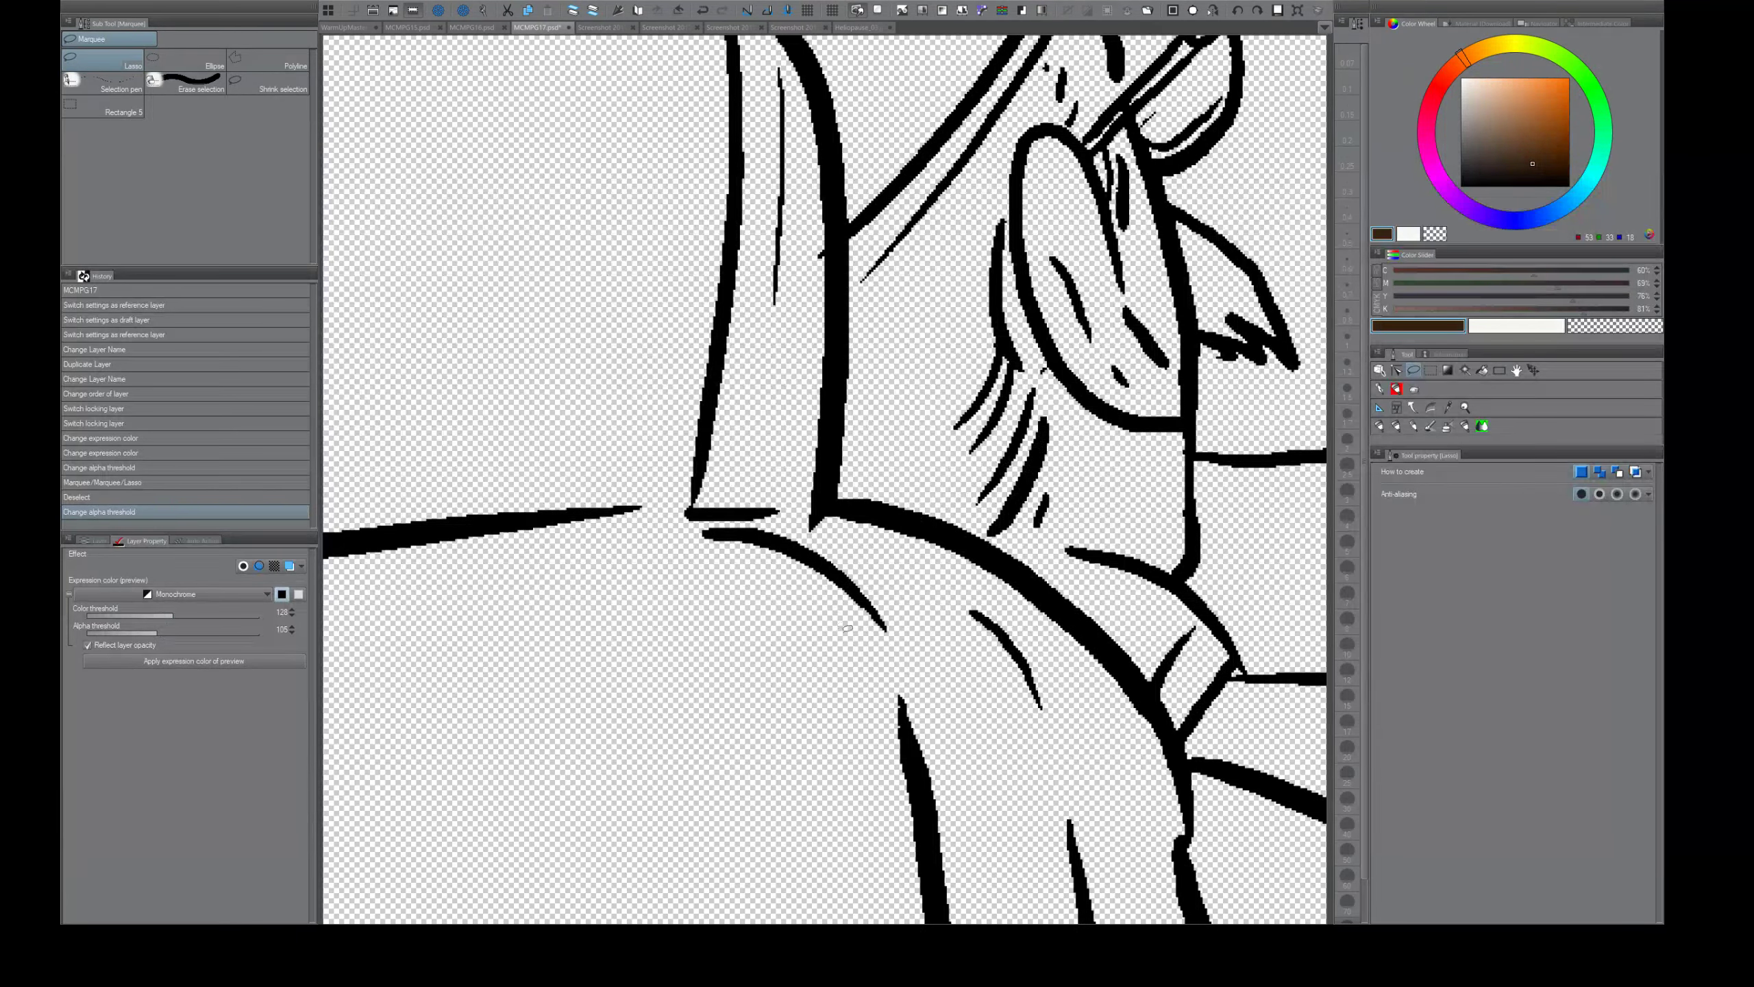
key(alt+space)
drag(914, 662, 889, 661)
click(891, 660)
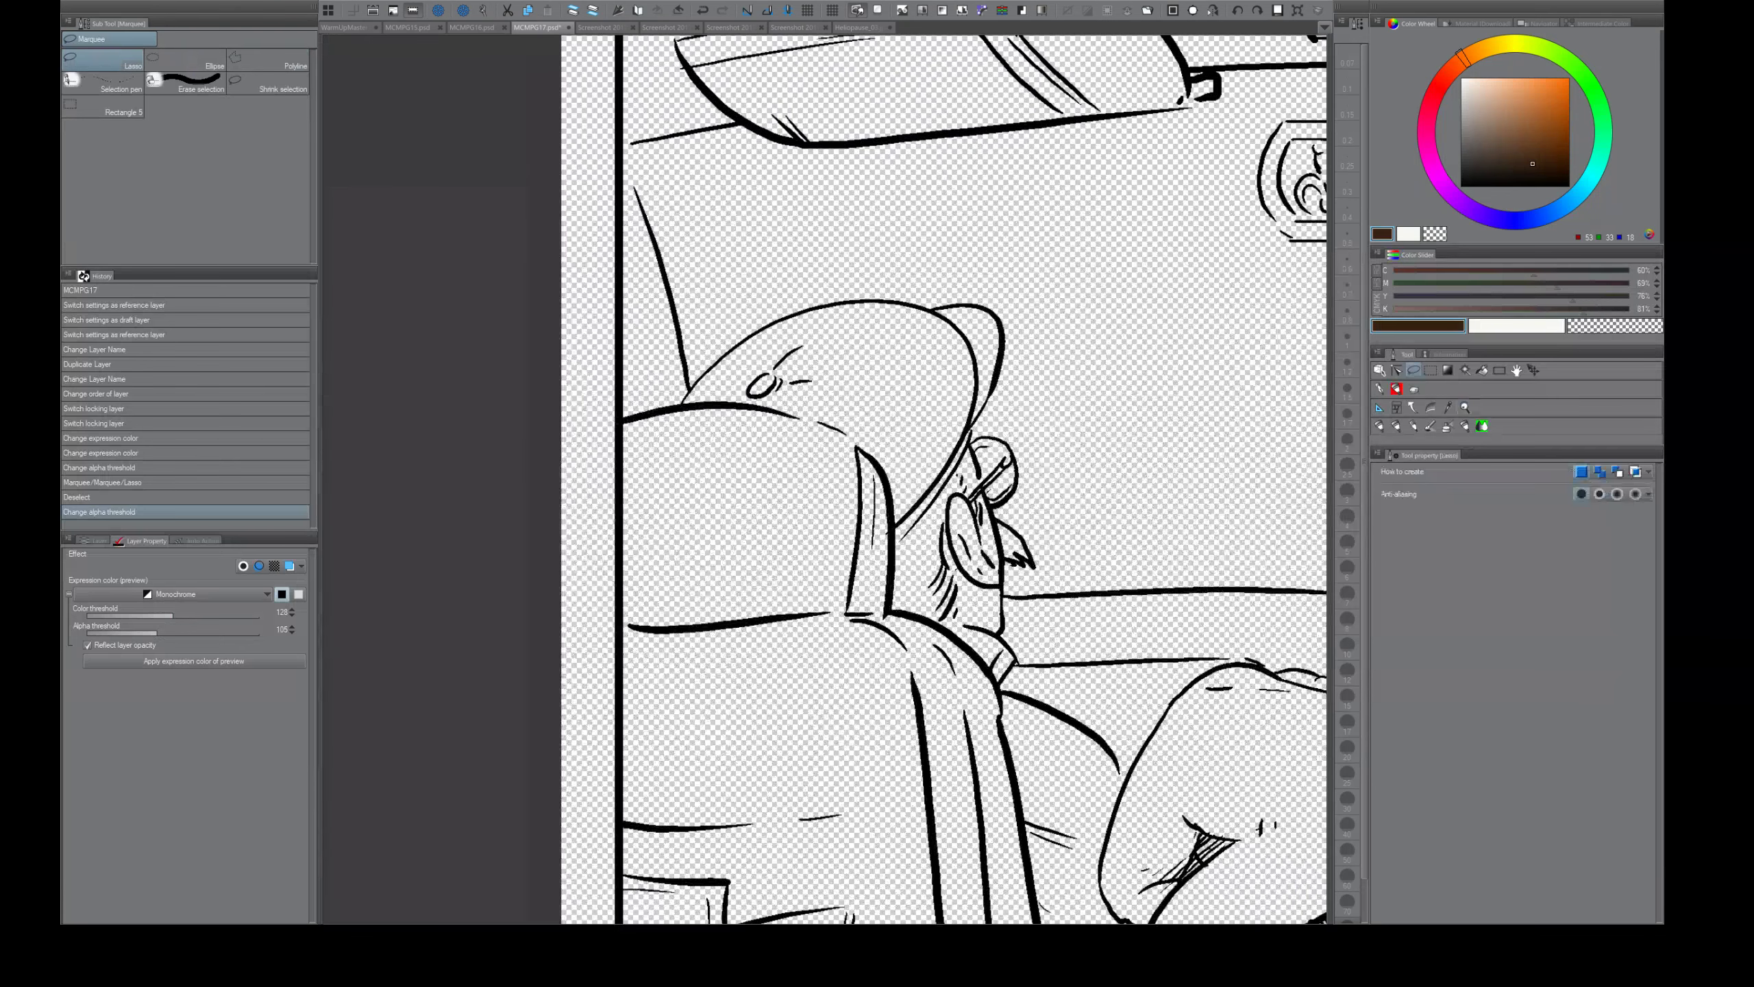
key(ctrl+0)
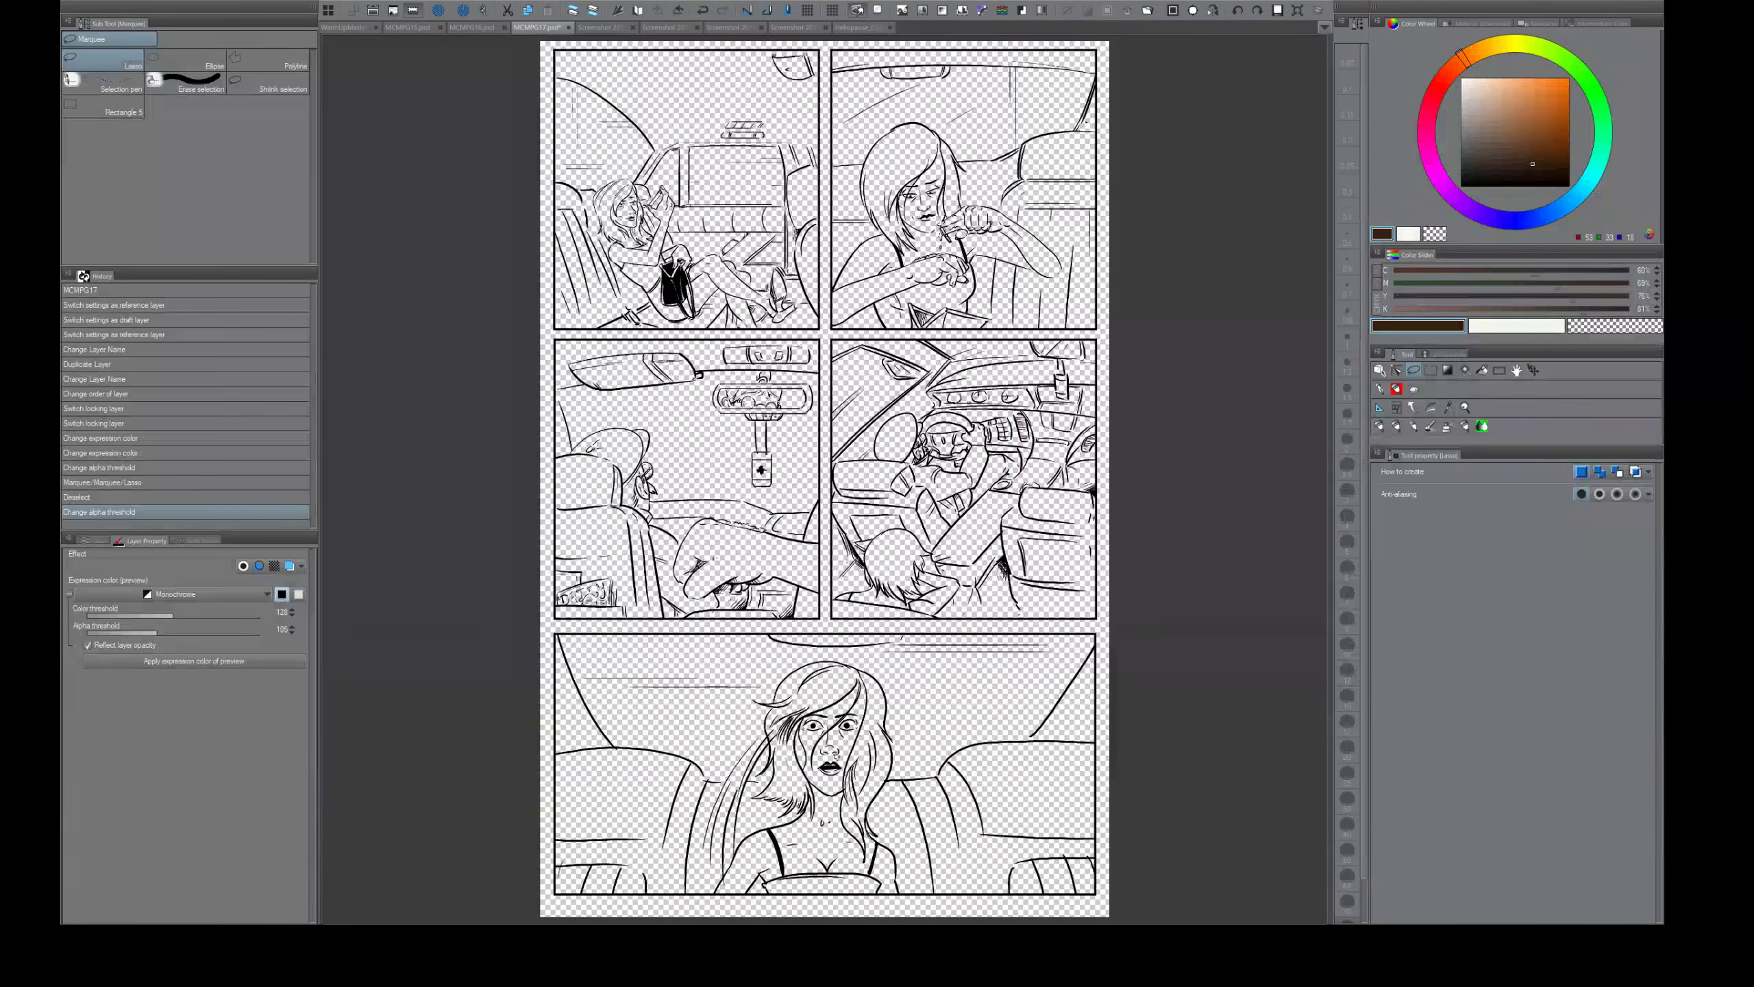
- Test alpha thresholds up to 255 and down near zero on the cross-hatching in the car interior panel, settling on about 81
drag(155, 635, 155, 635)
key(ctrl+space)
drag(1006, 568, 1106, 615)
key(m)
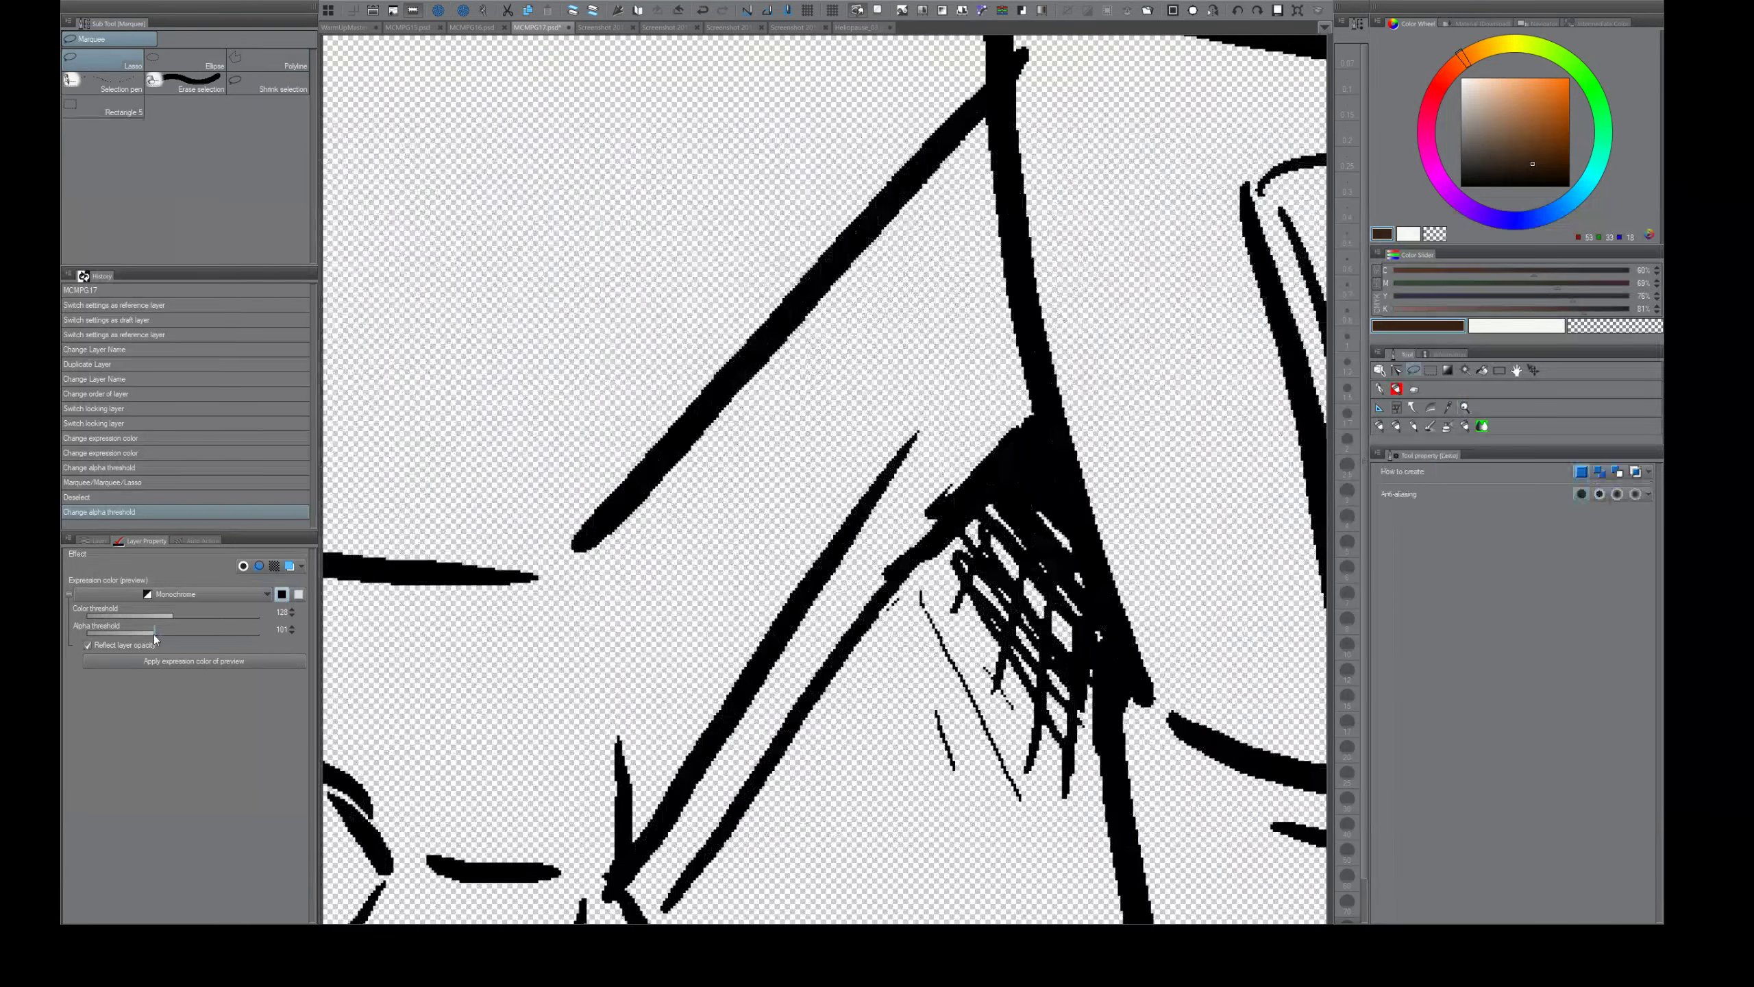
mouse_move(155, 635)
mouse_down()
mouse_move(94, 639)
mouse_move(269, 634)
mouse_up()
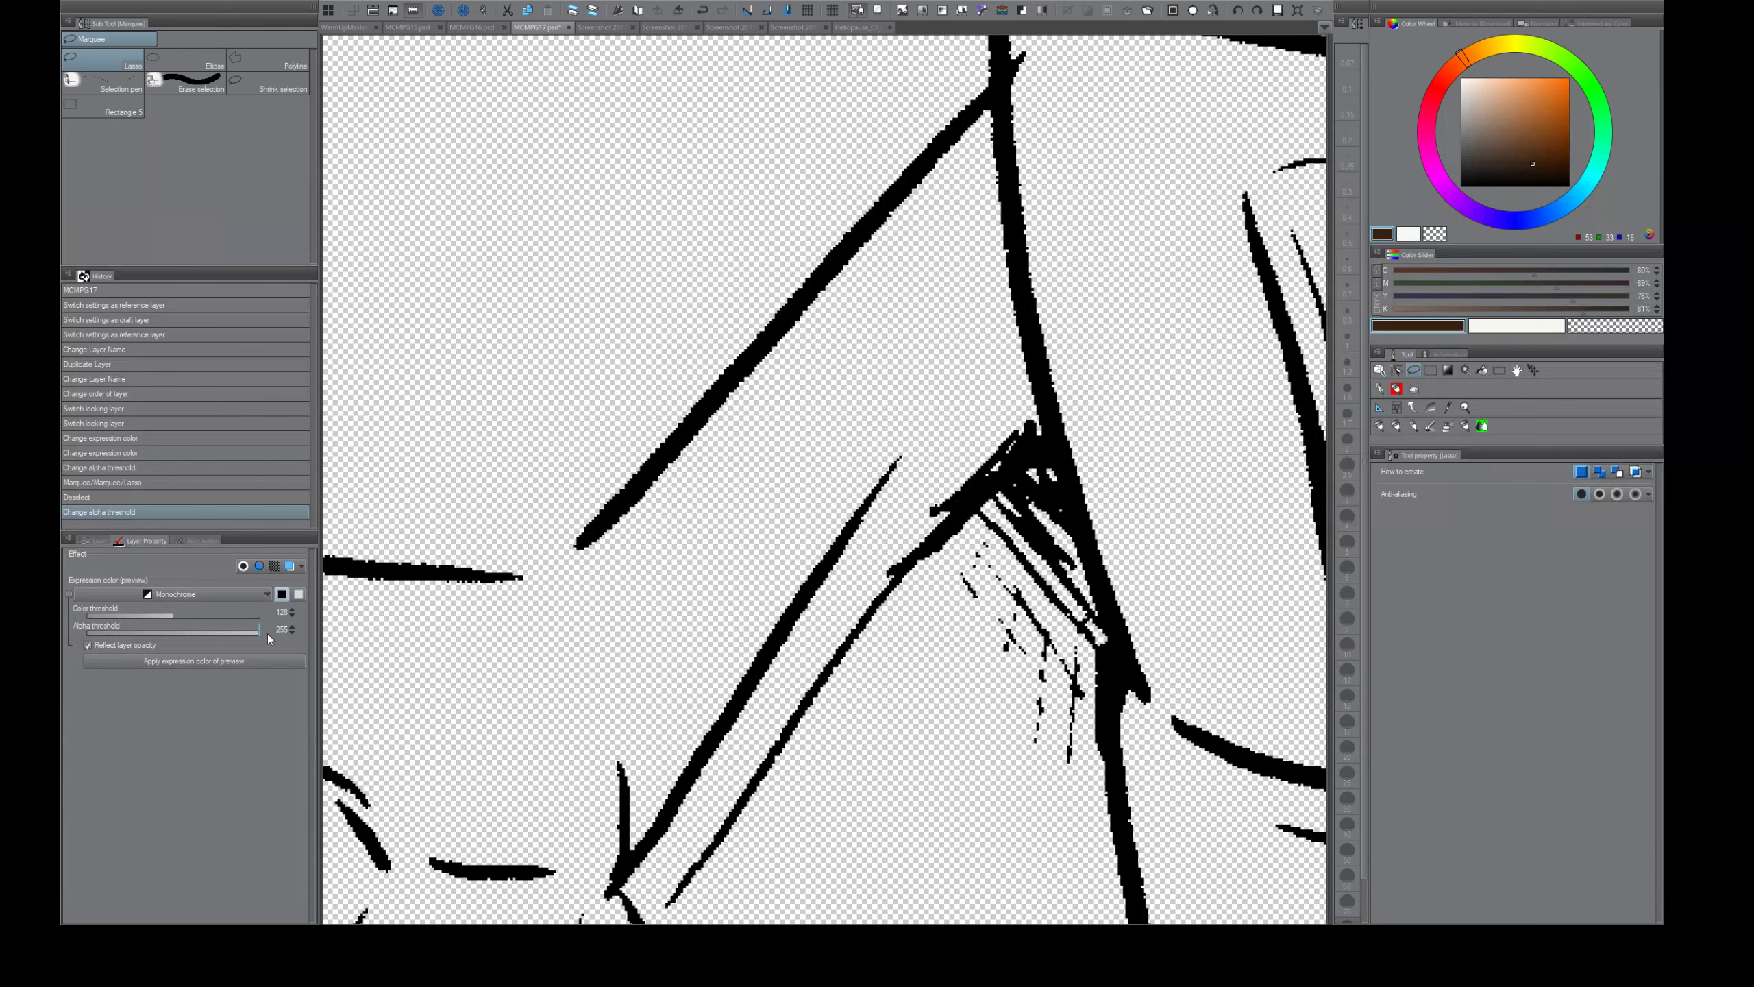
drag(267, 634, 96, 643)
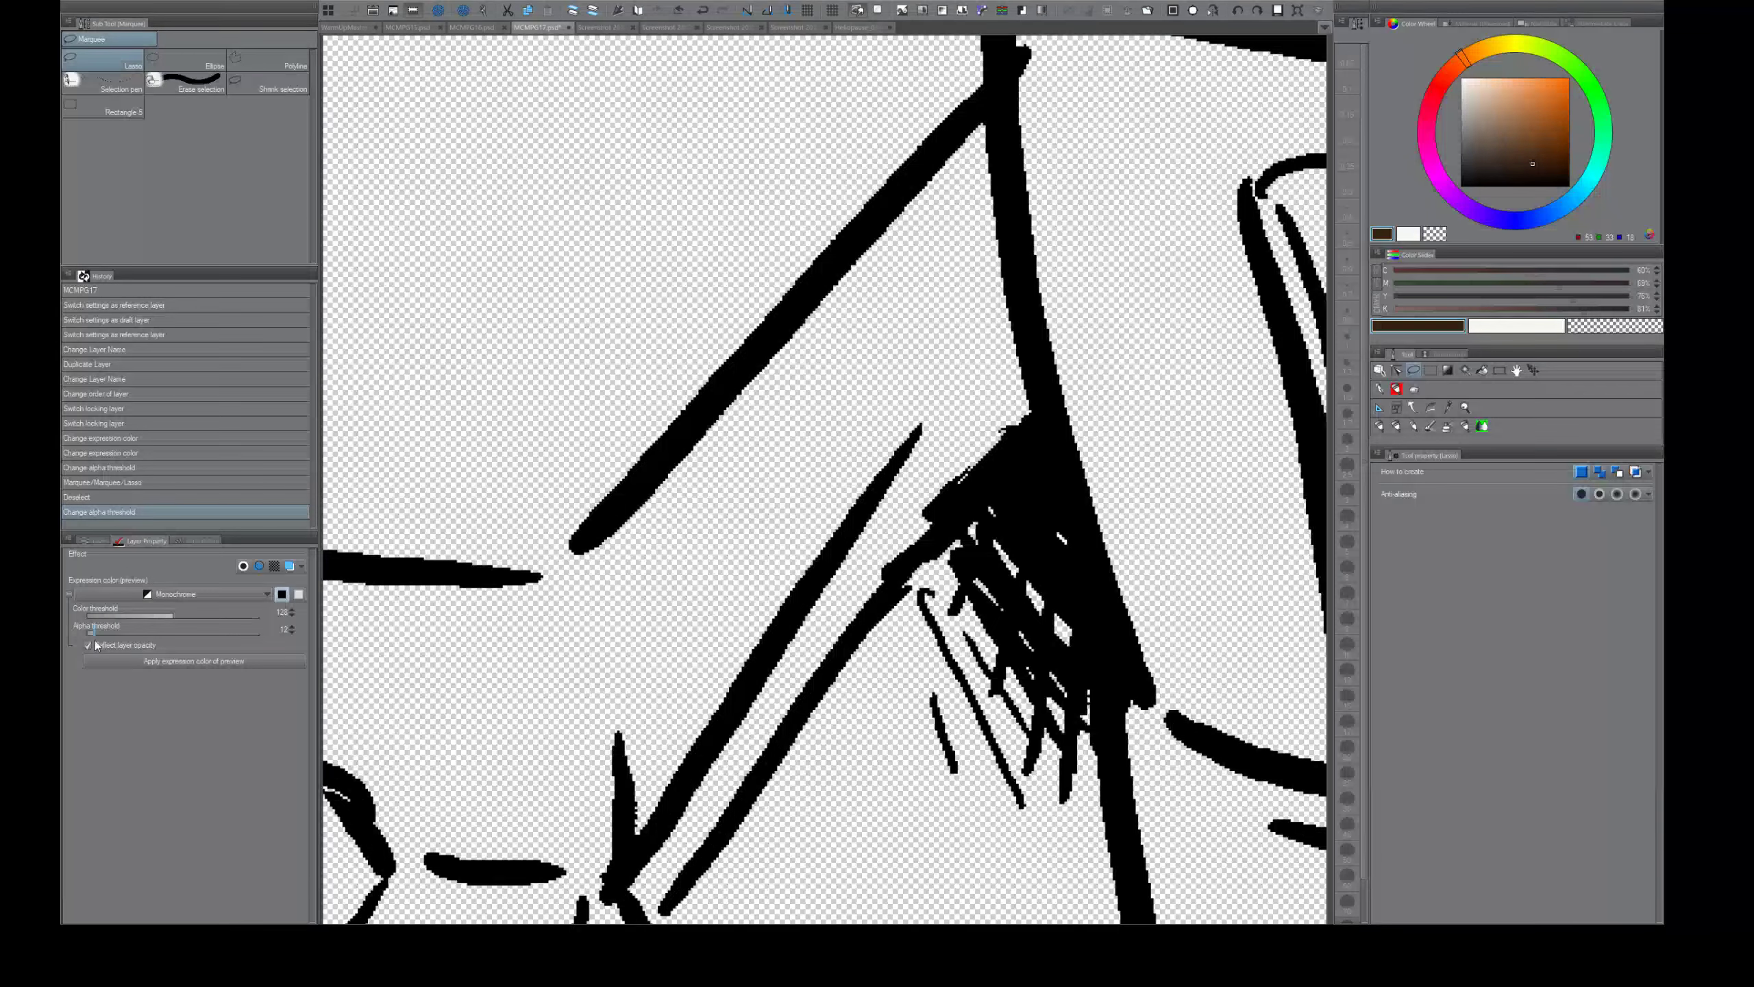
drag(551, 589, 566, 569)
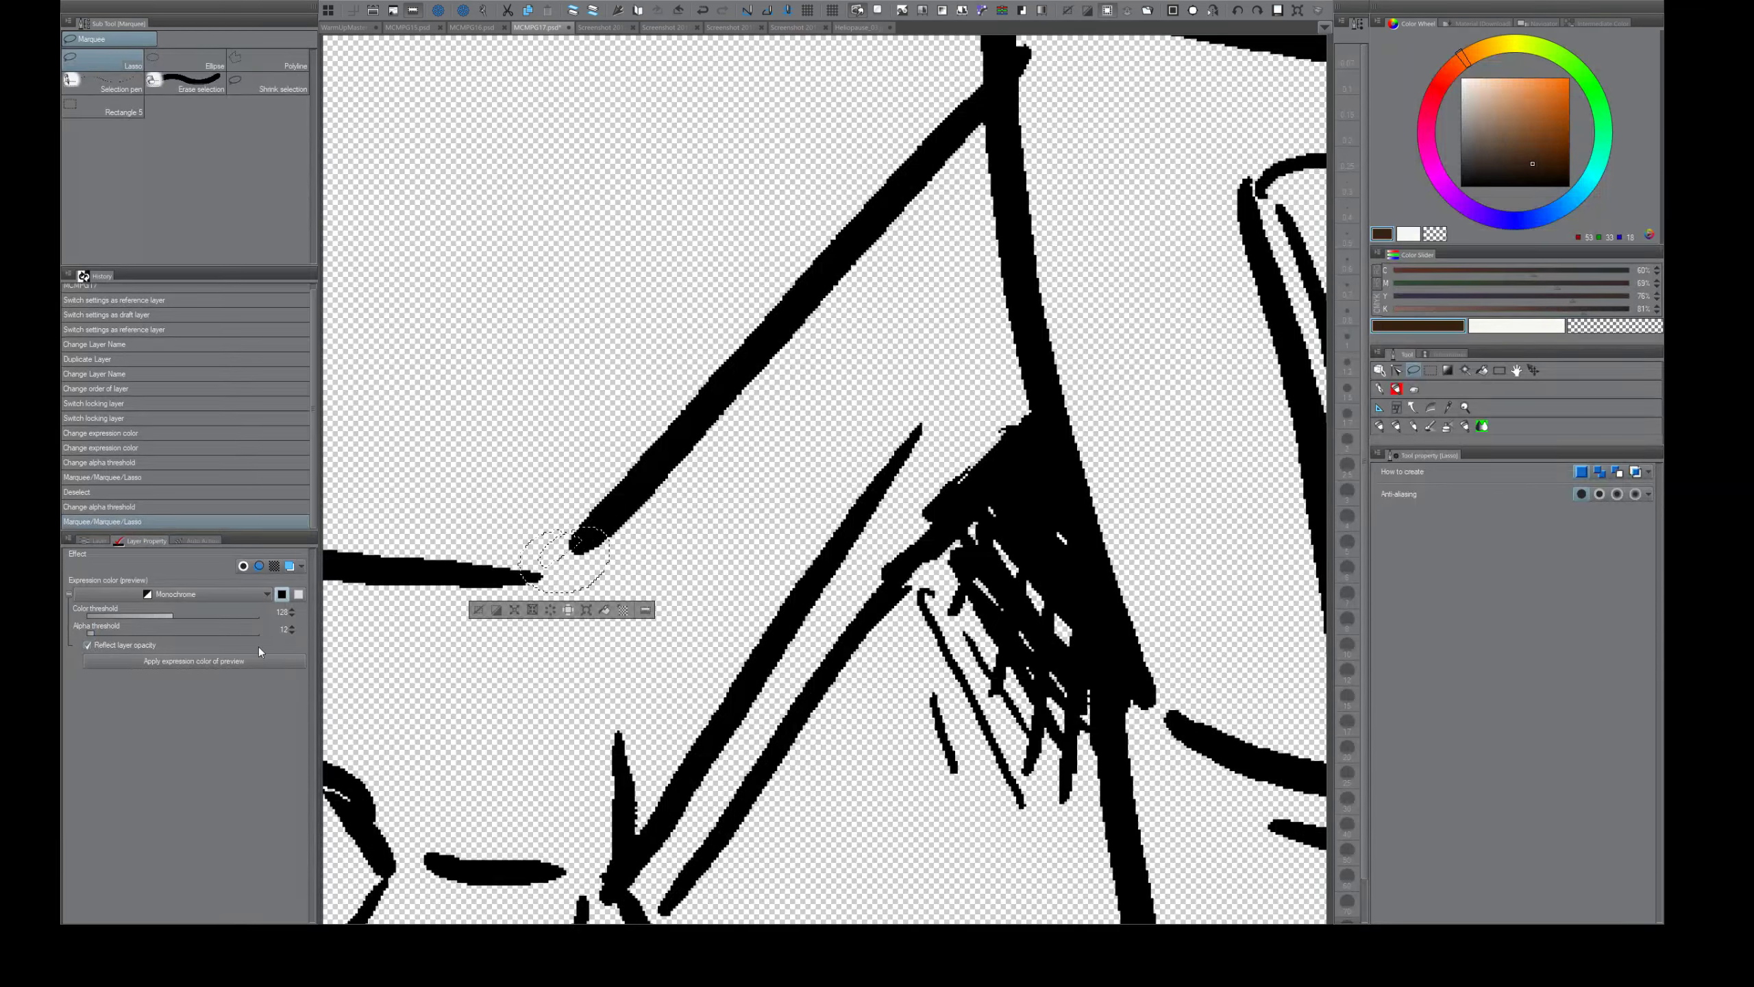
drag(97, 633, 143, 632)
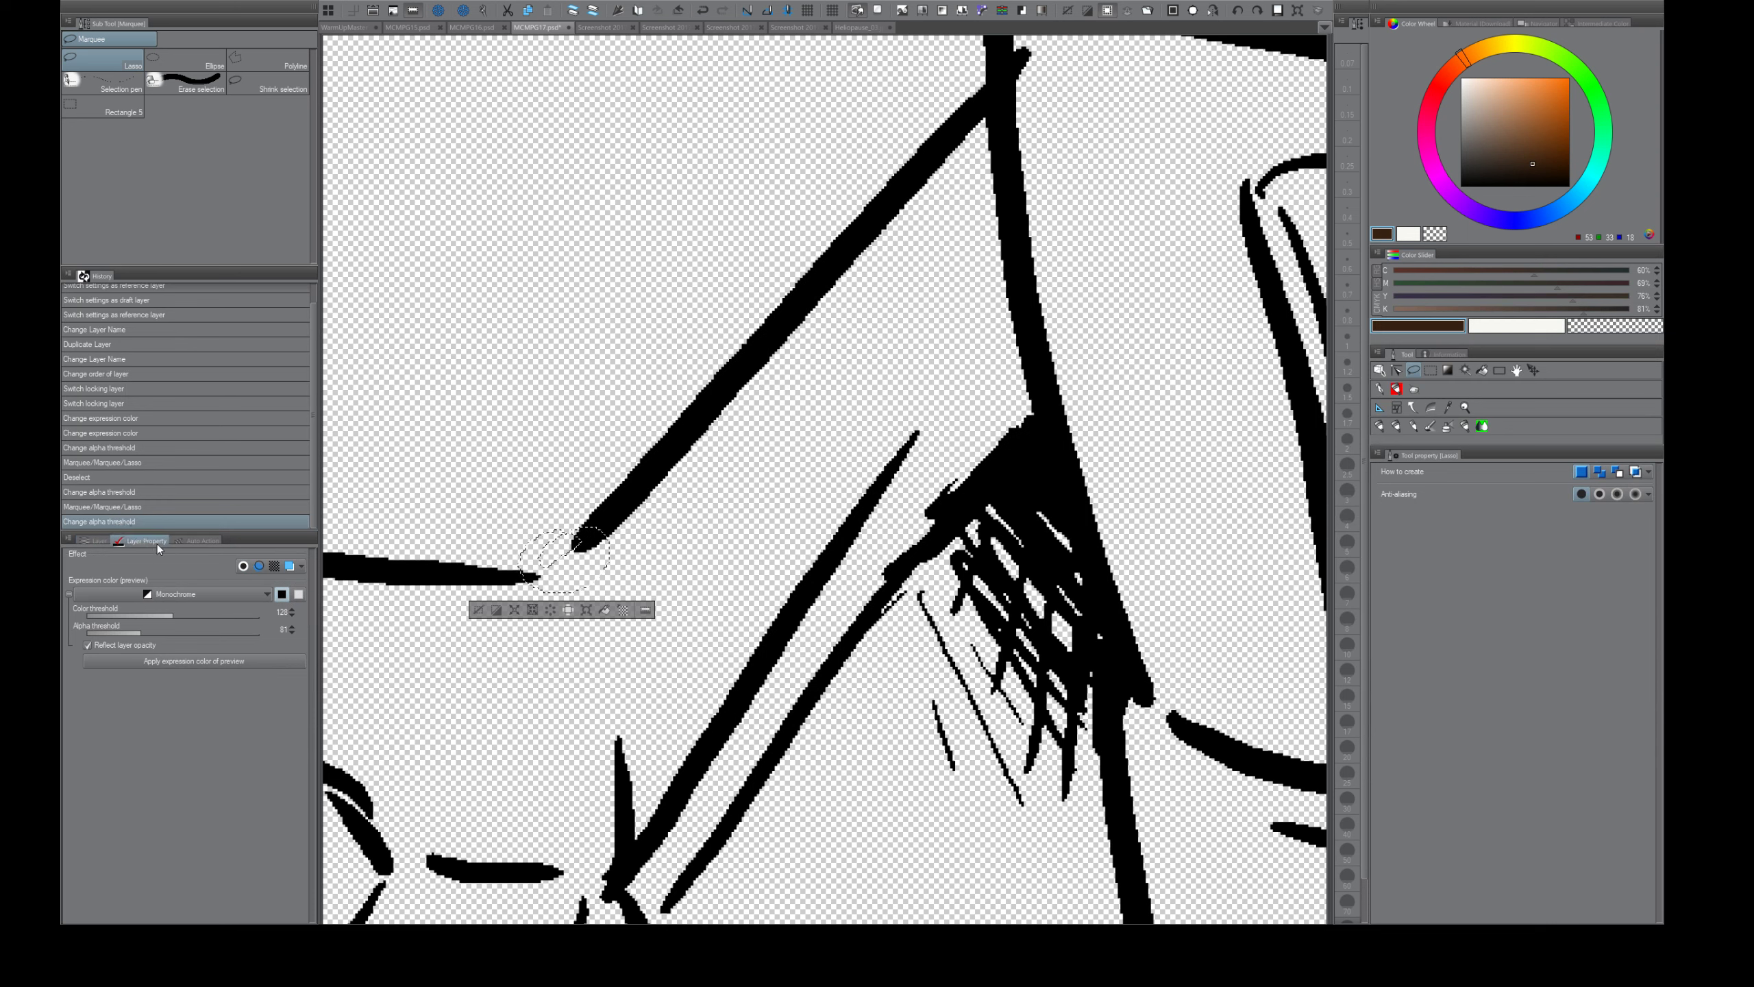
- Clear the lasso selection, set the monochrome line layer as the reference layer, and lock it
click(96, 542)
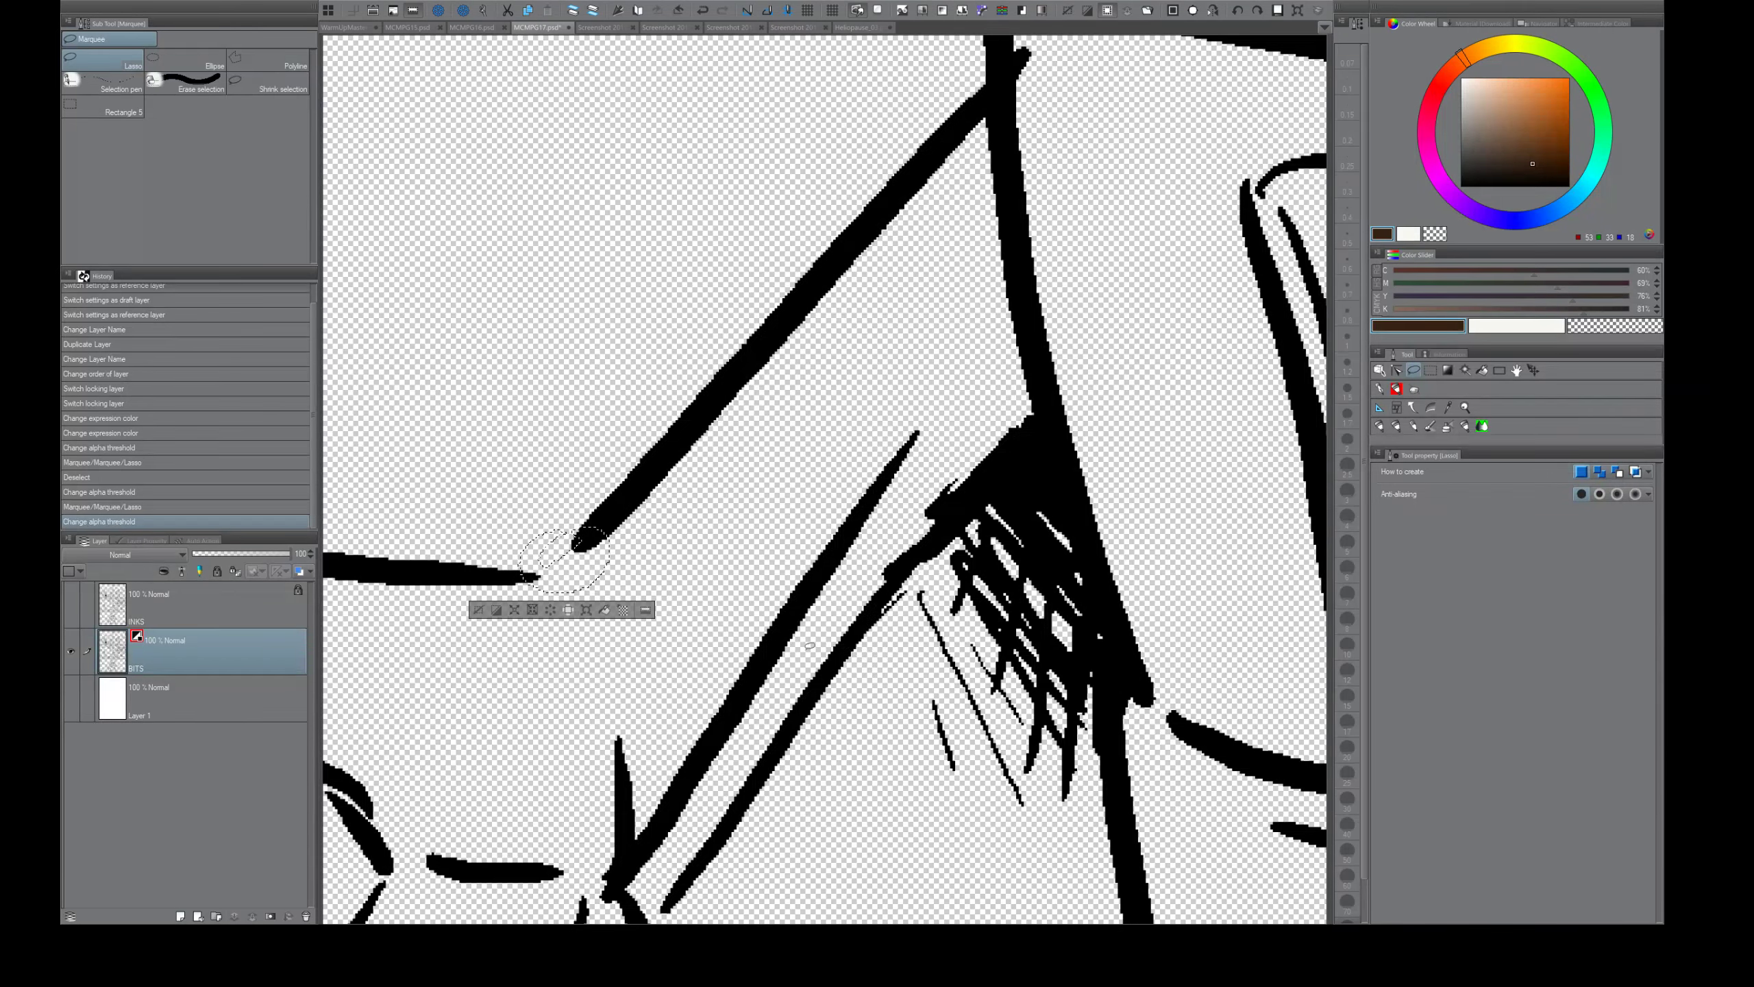
click(1195, 11)
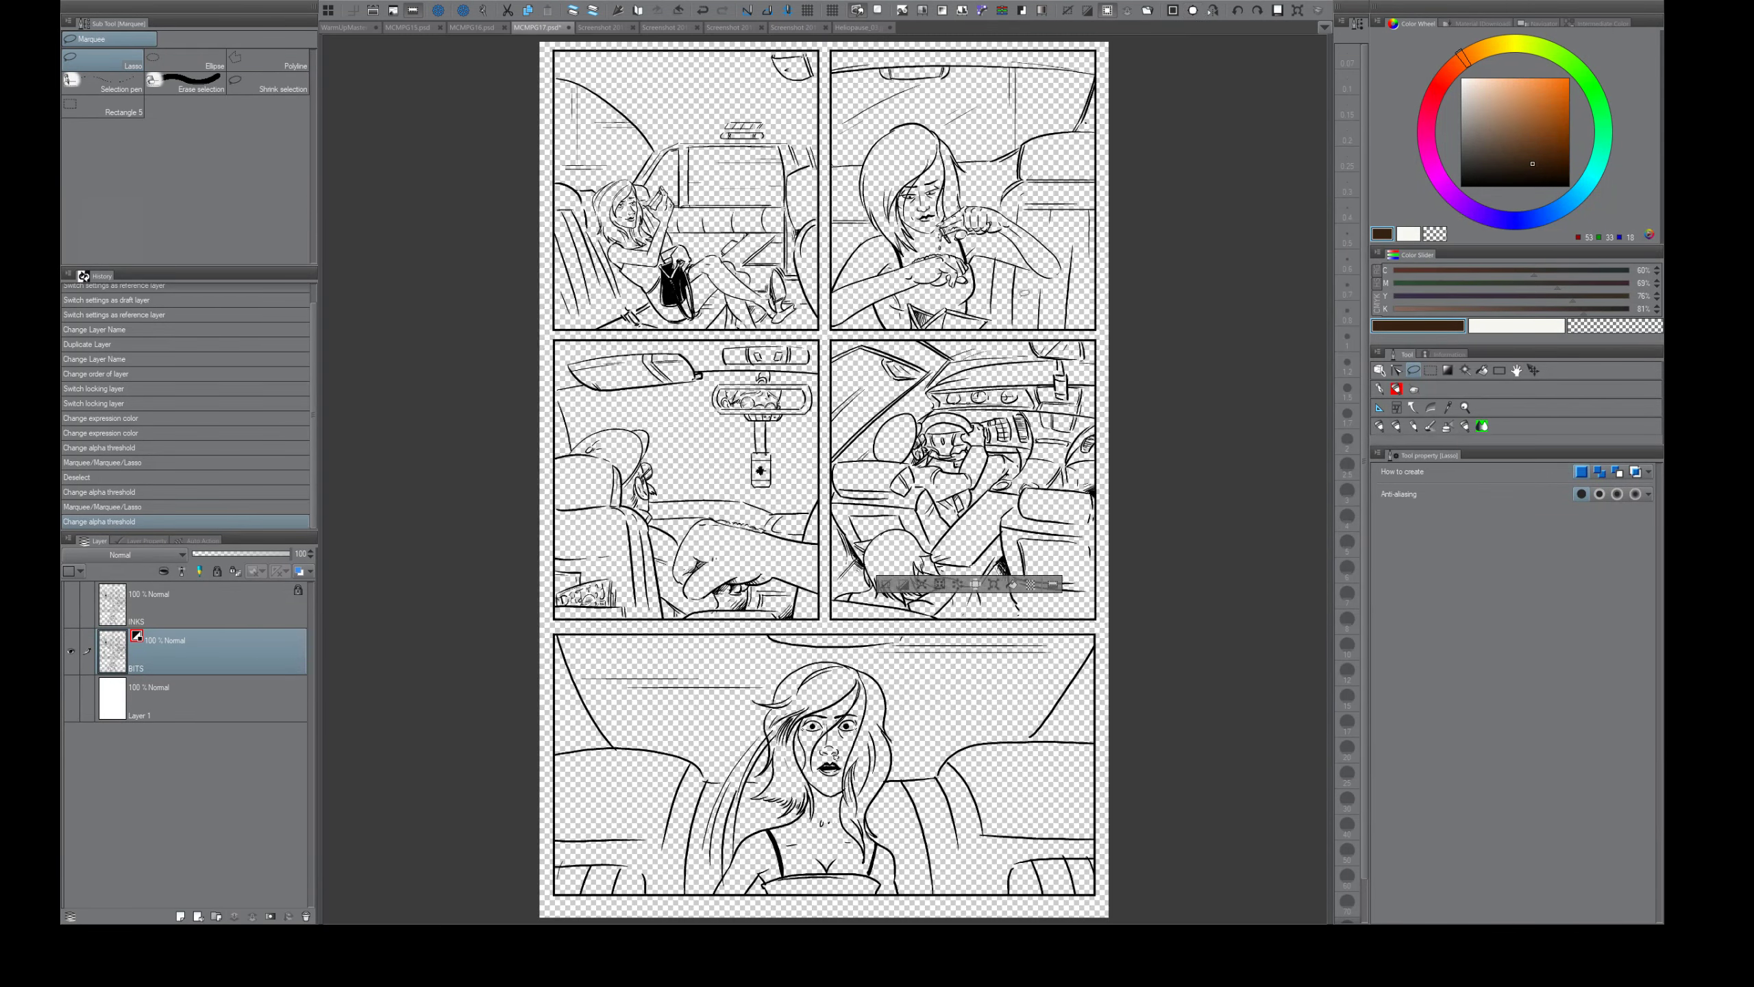
key(ctrl+d)
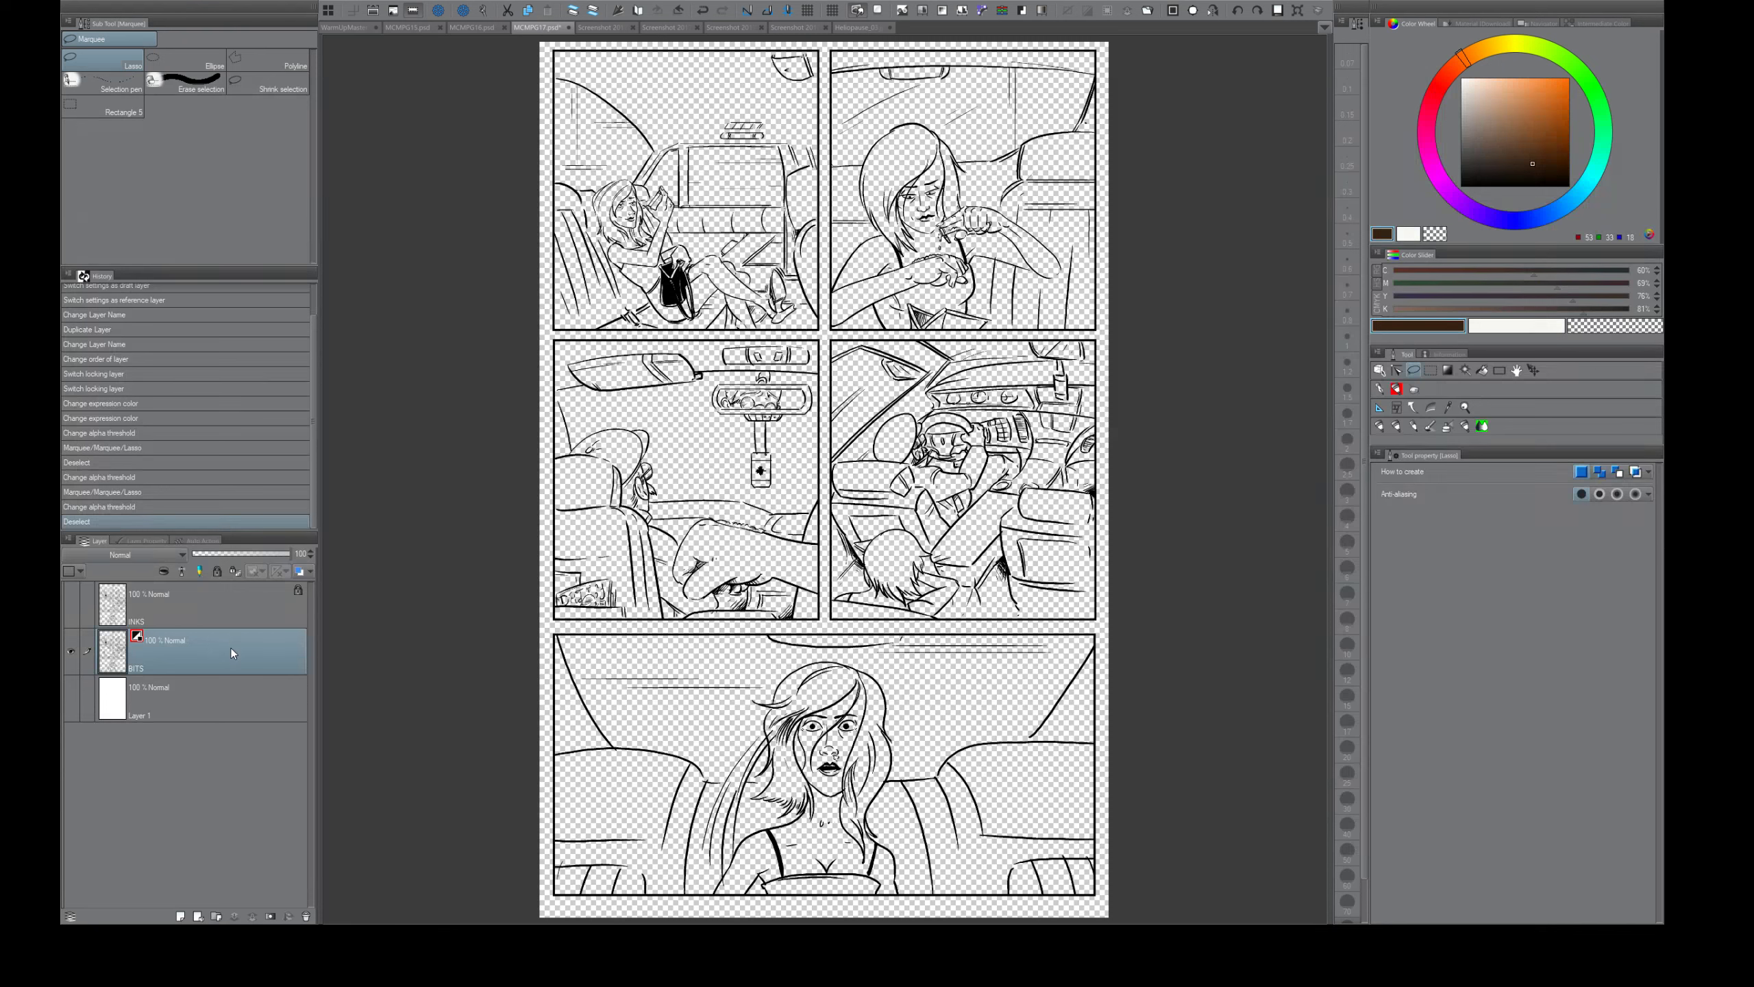
click(181, 572)
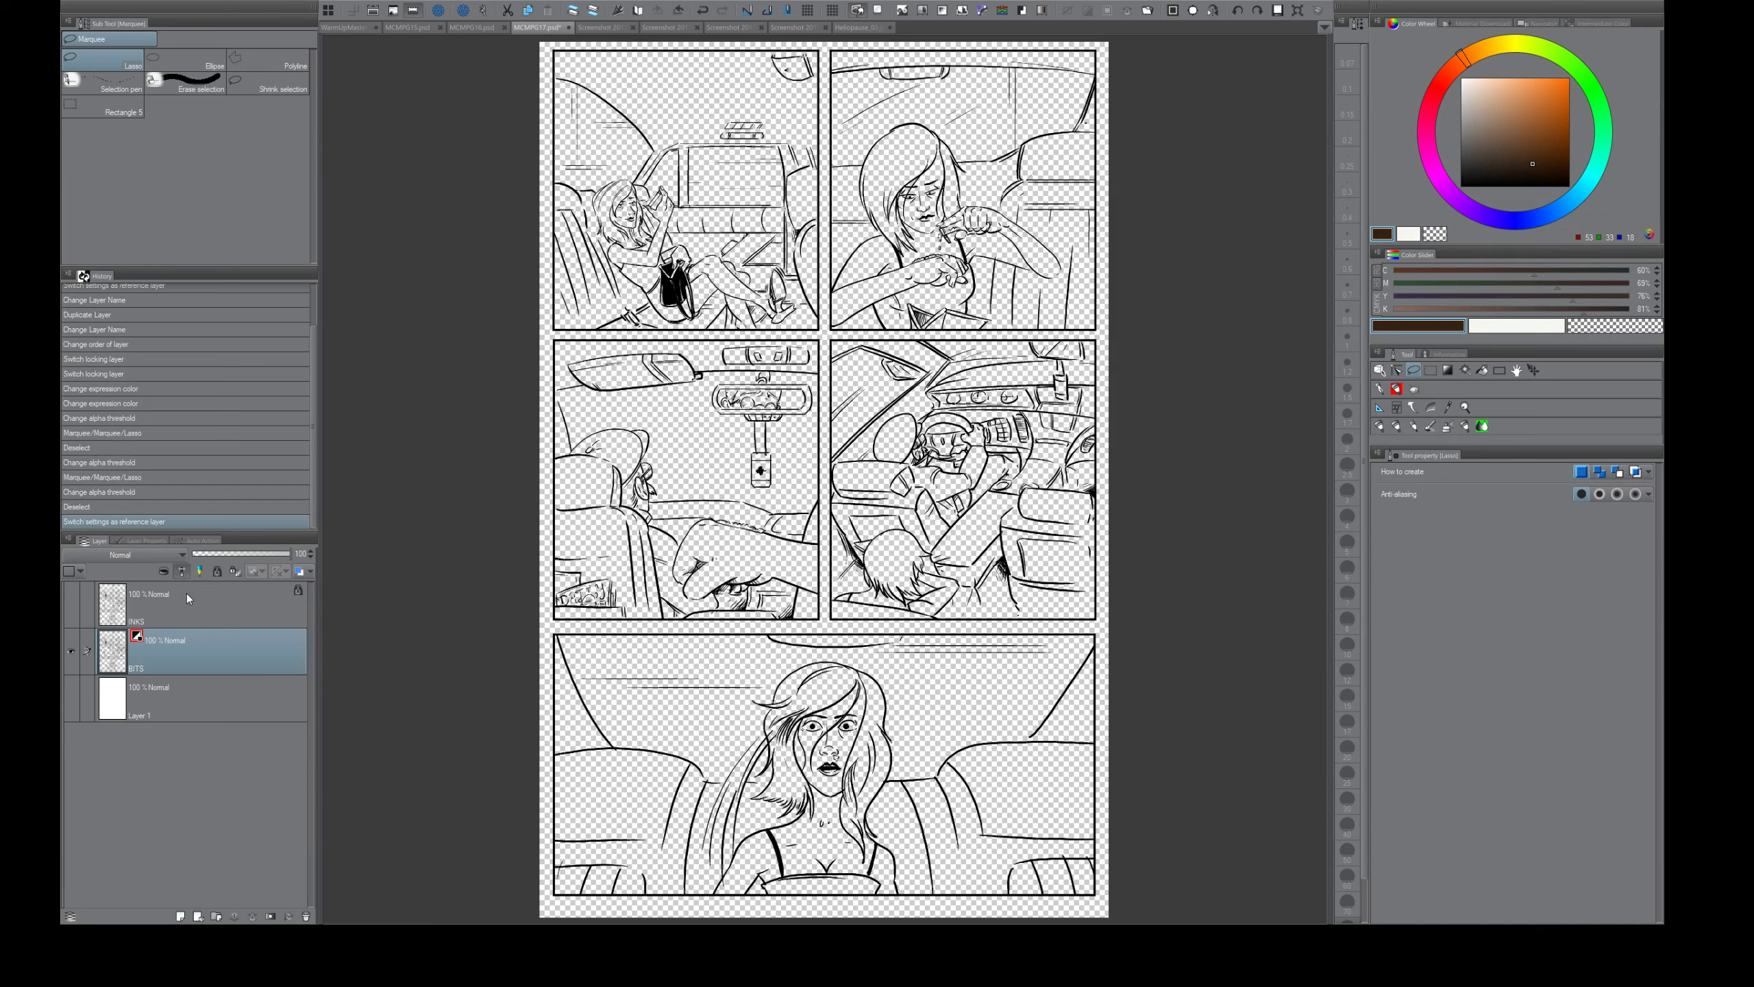
click(218, 572)
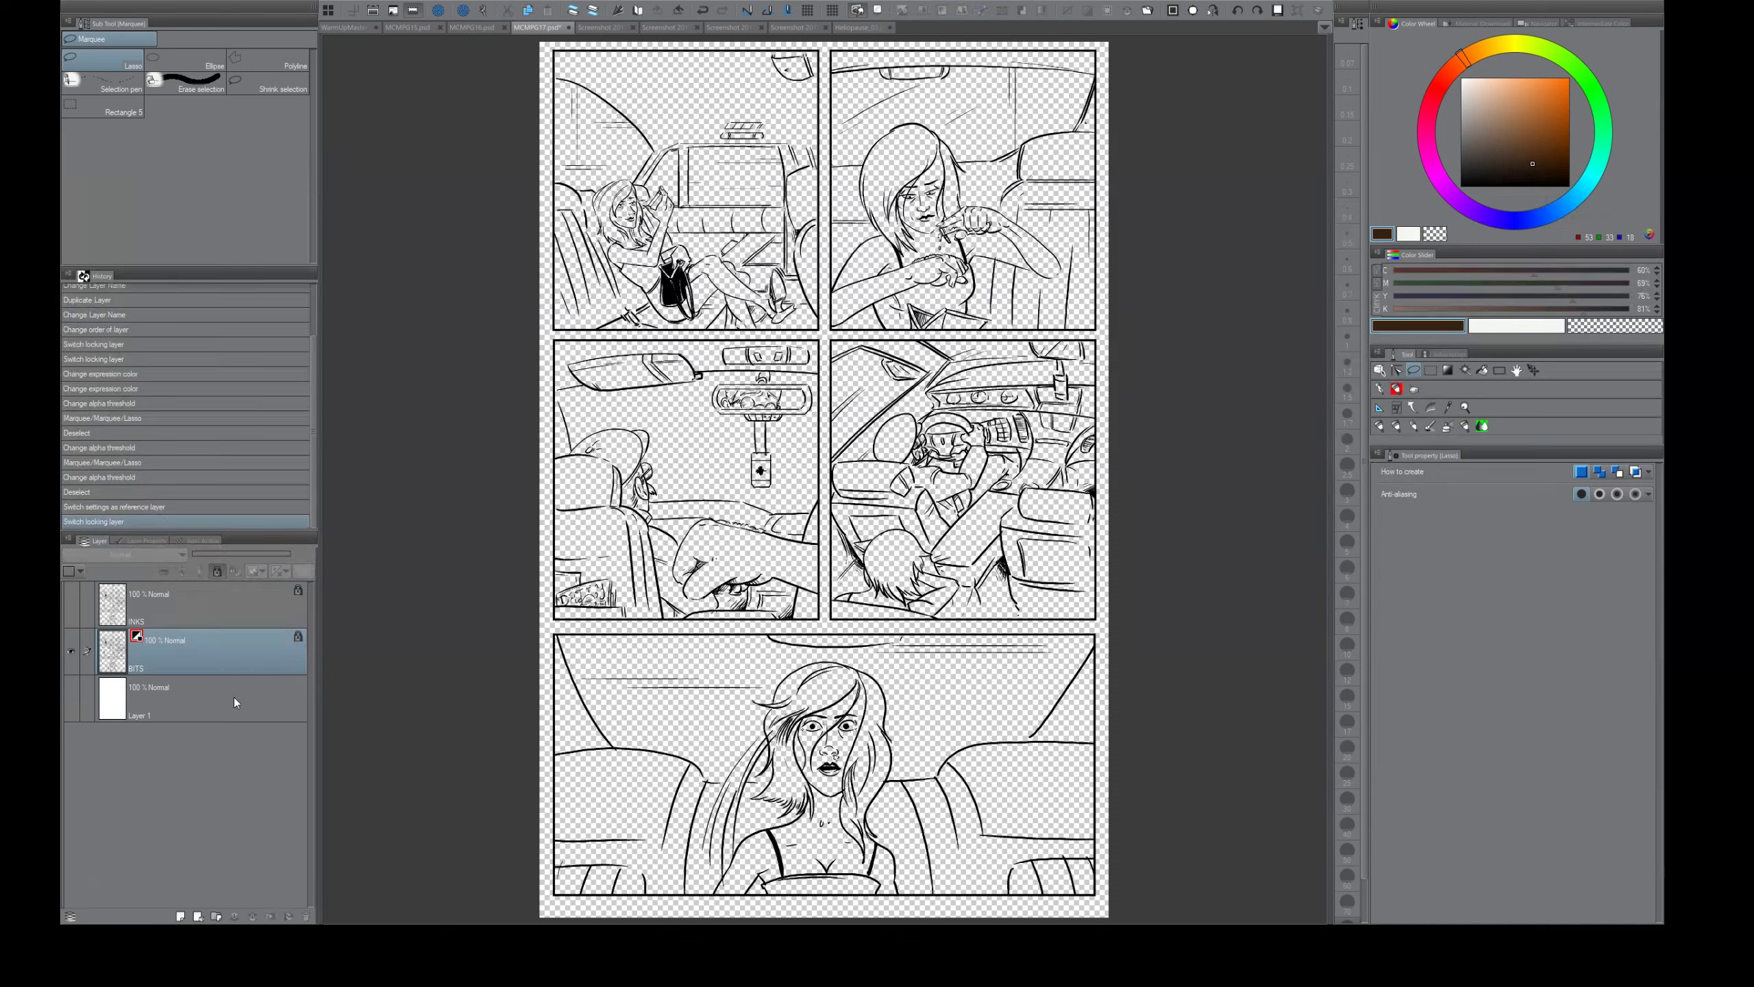
- Delete the white Layer 1 and add a new raster layer beneath the monochrome line layer
click(203, 702)
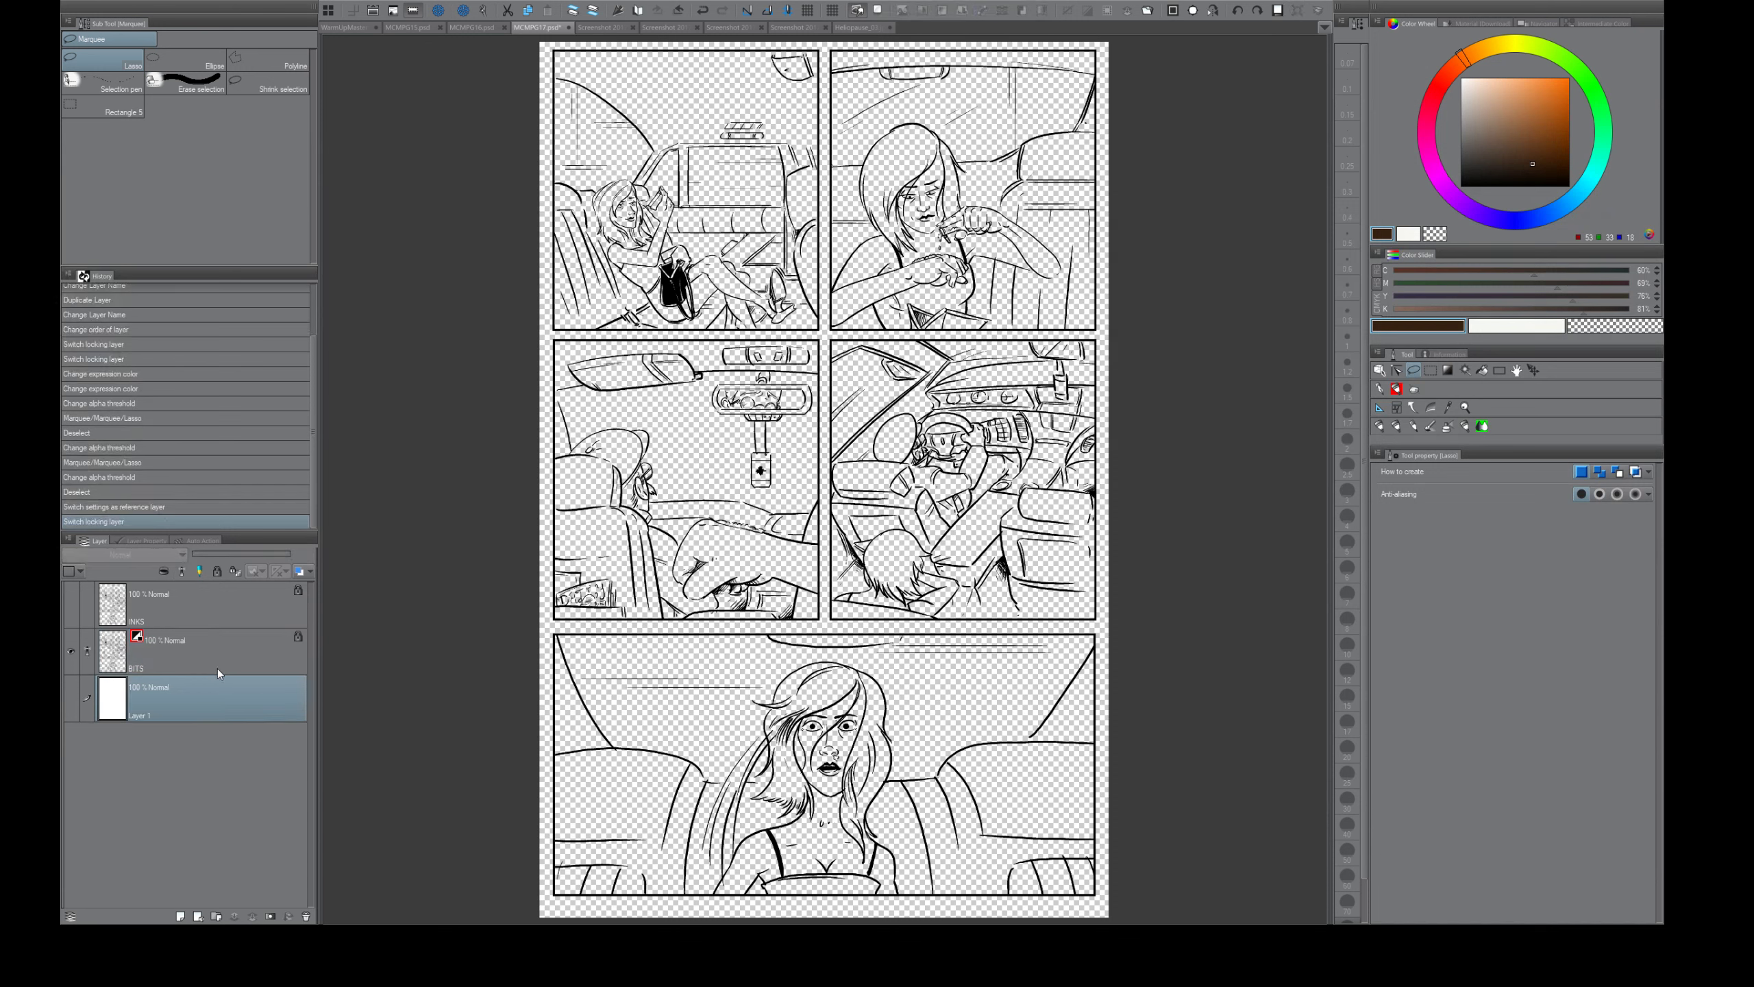
click(306, 916)
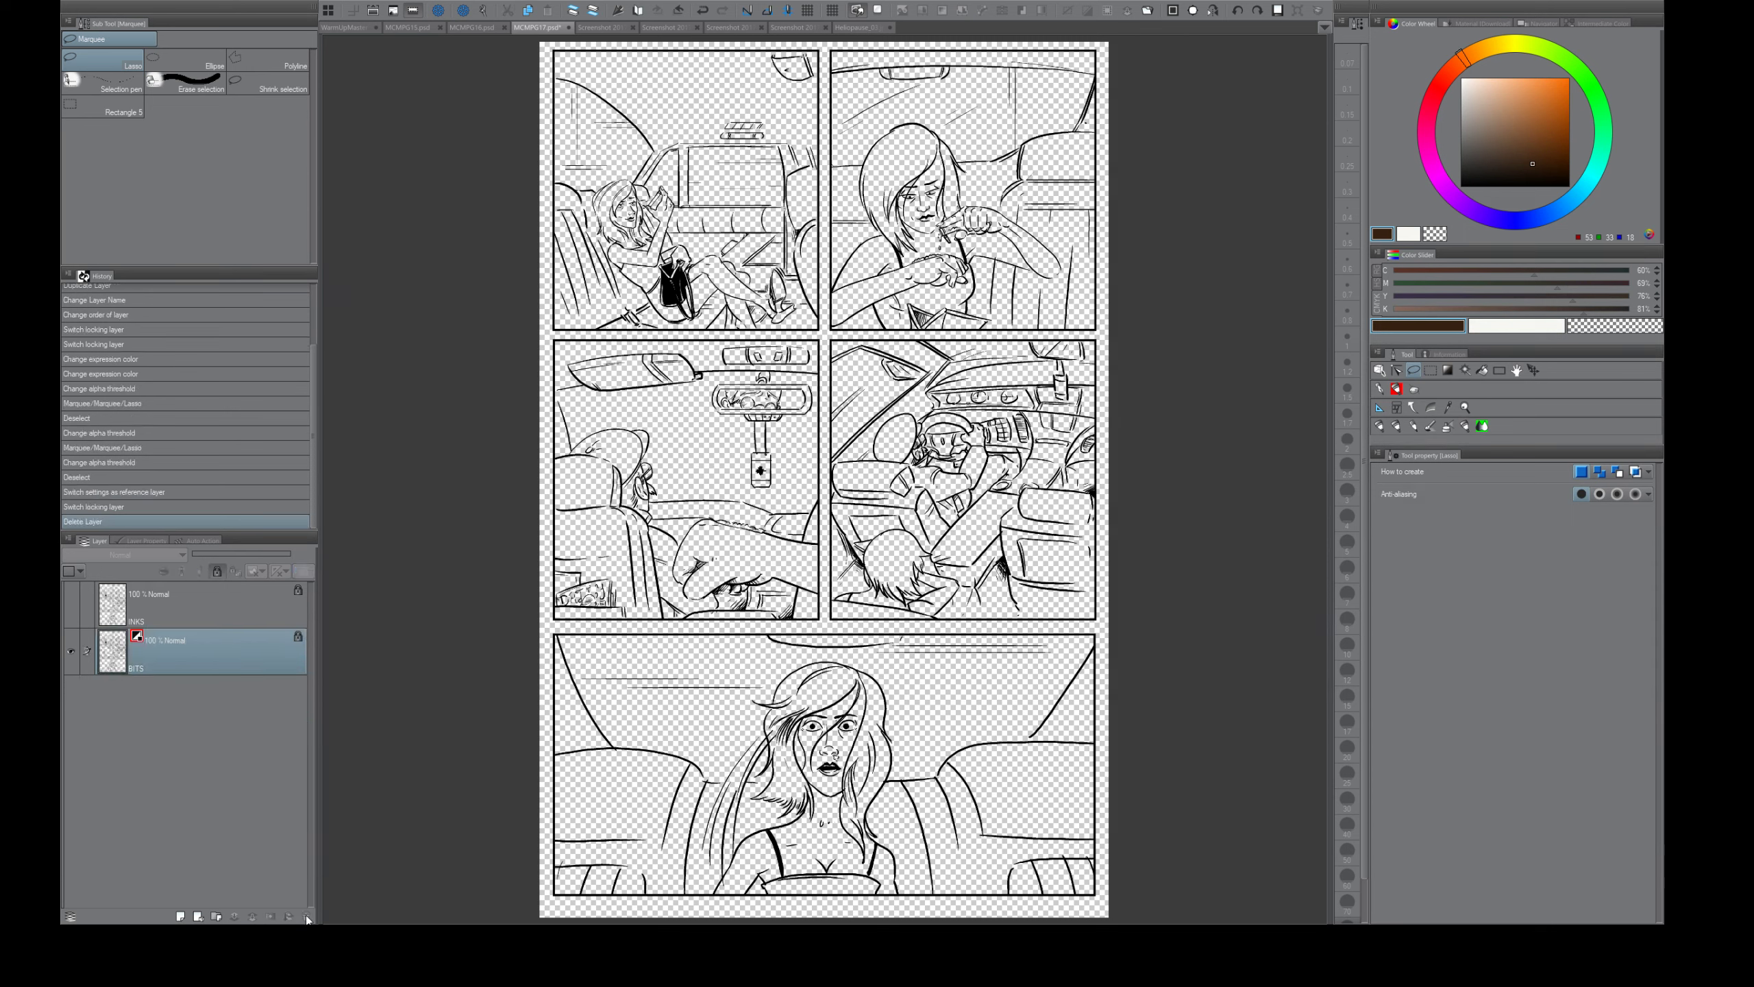
click(181, 916)
drag(206, 650, 201, 714)
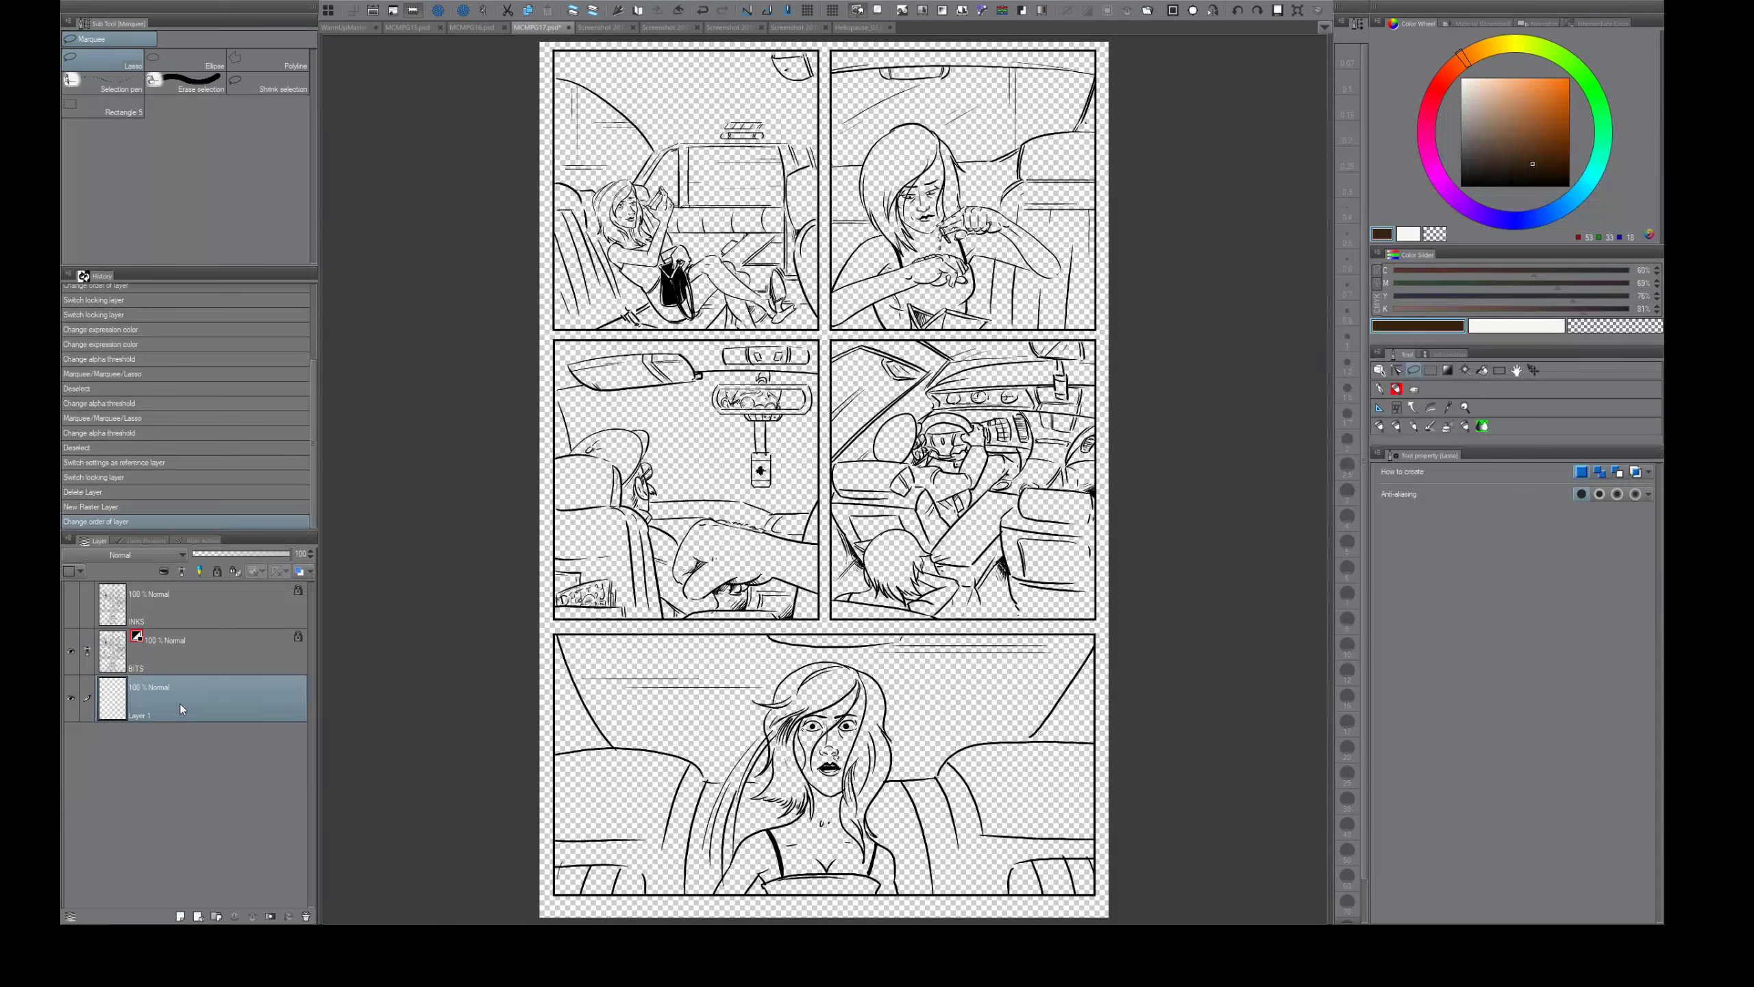
- Choose the "refer to reference" fill sub tool from the FLATS group
key(p)
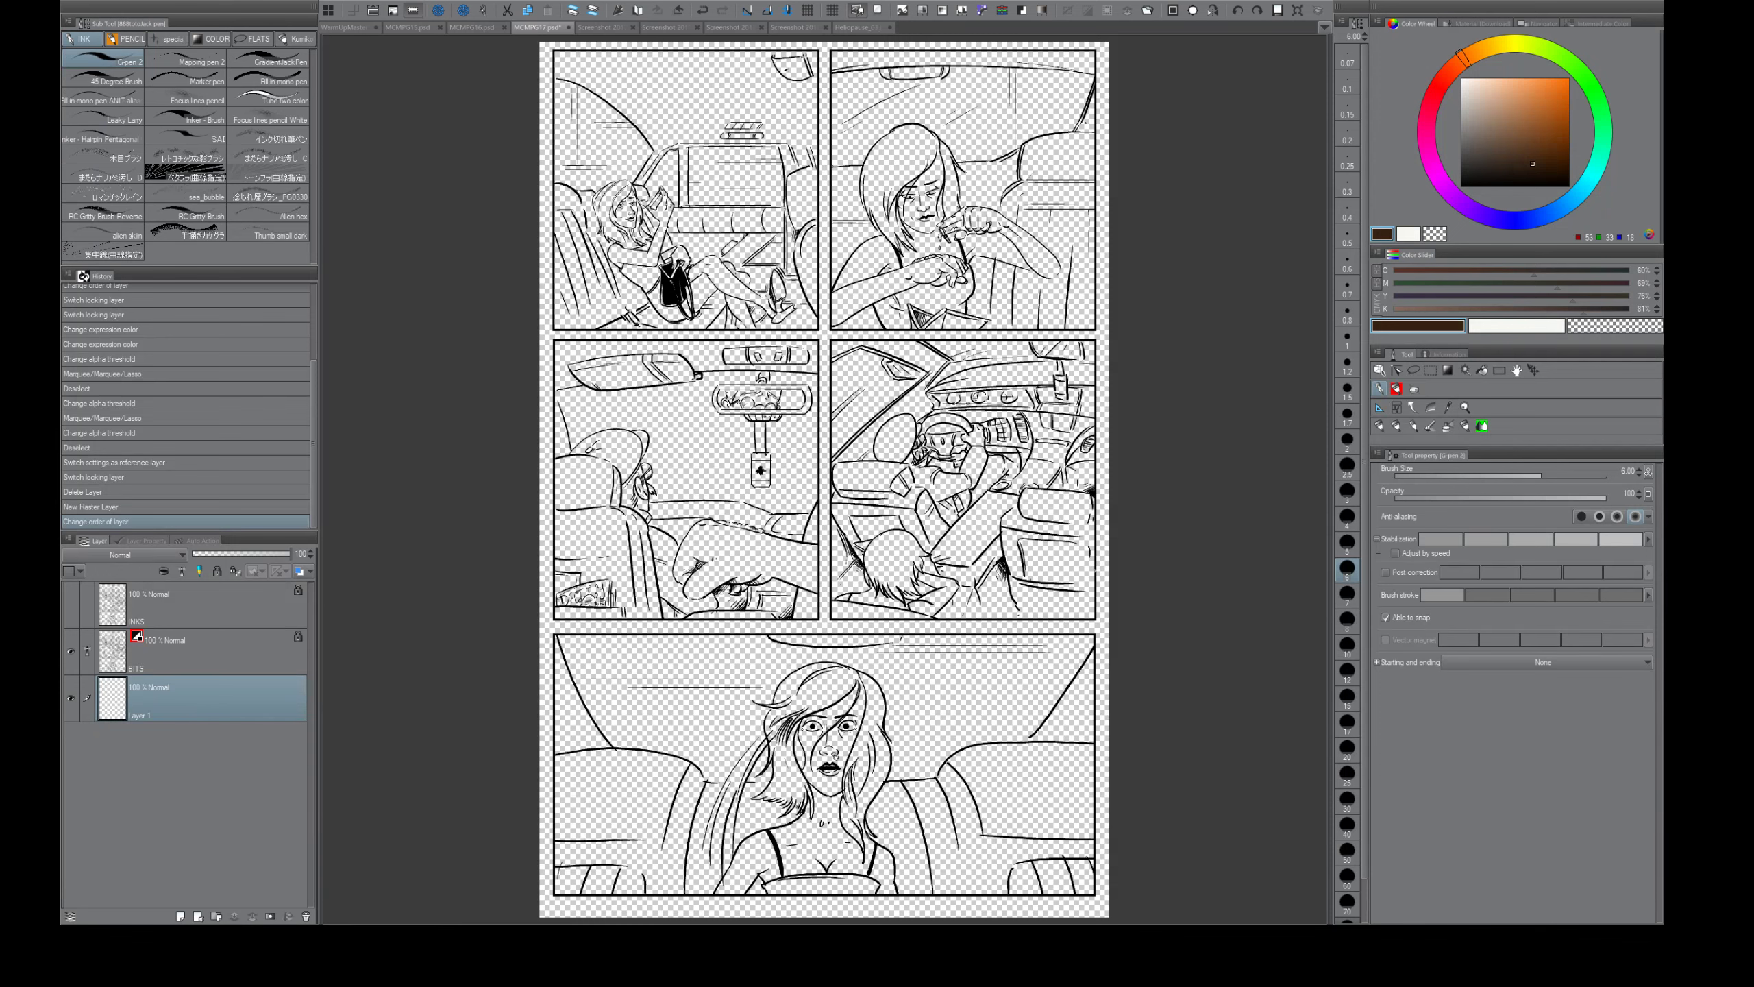
key(e)
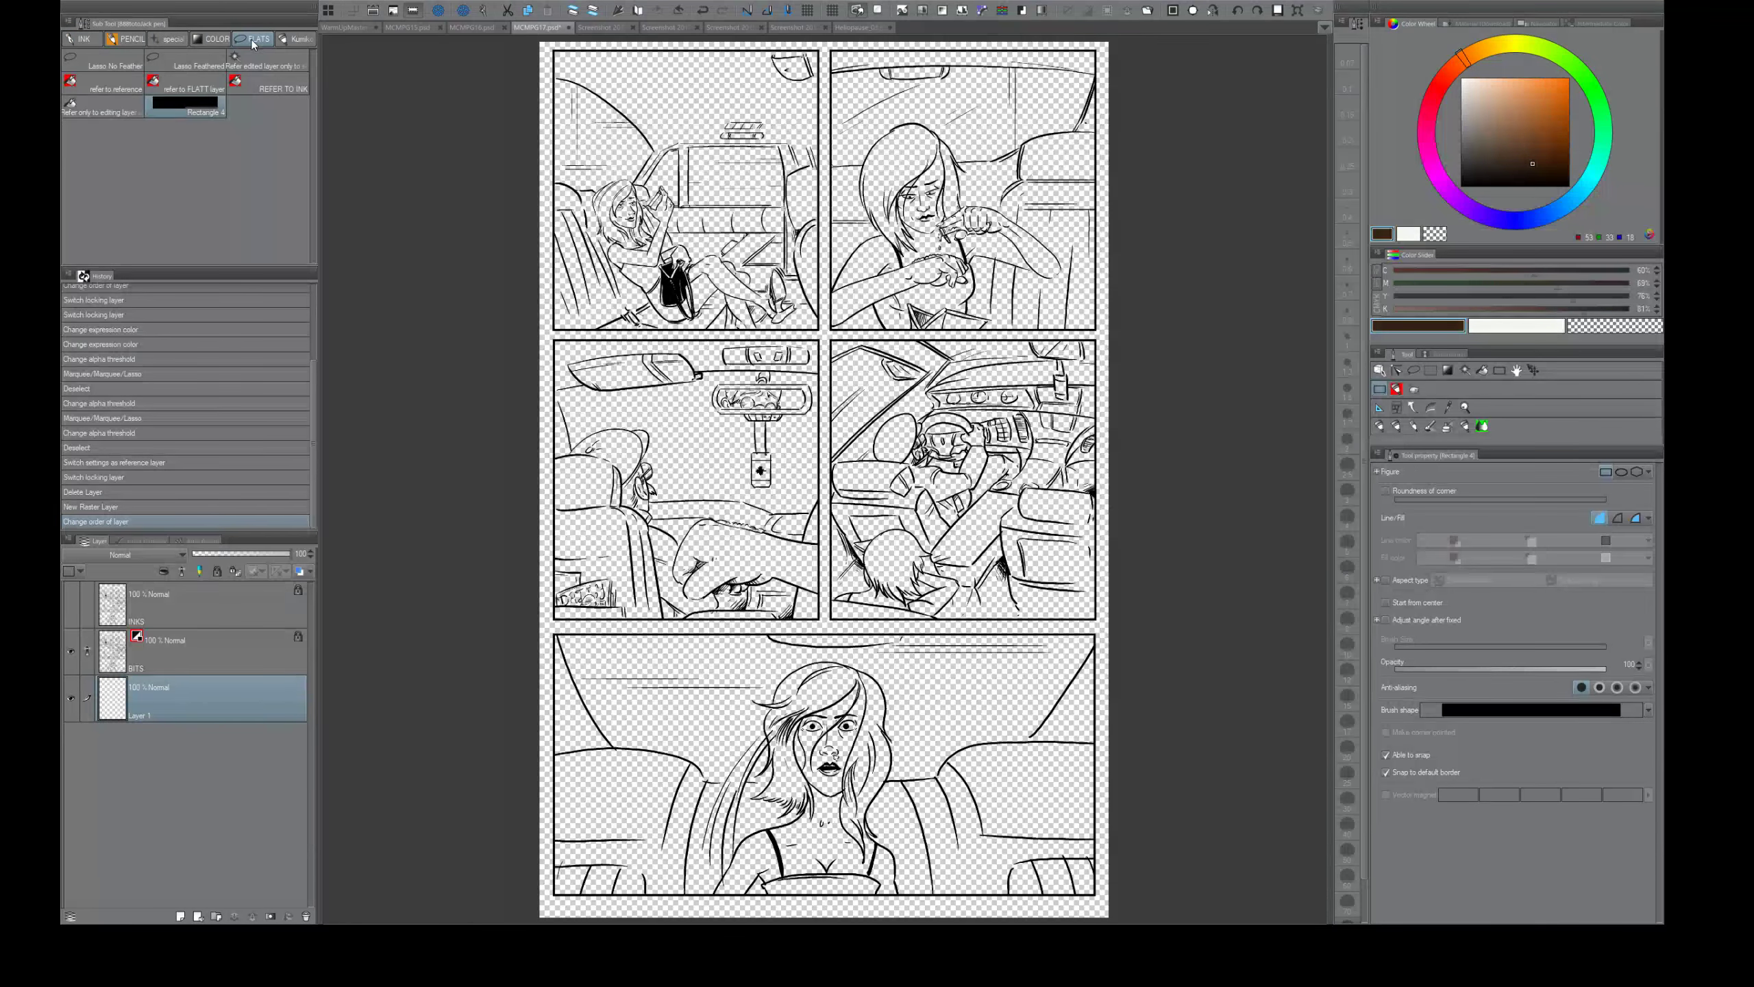
click(235, 41)
key(p)
click(115, 82)
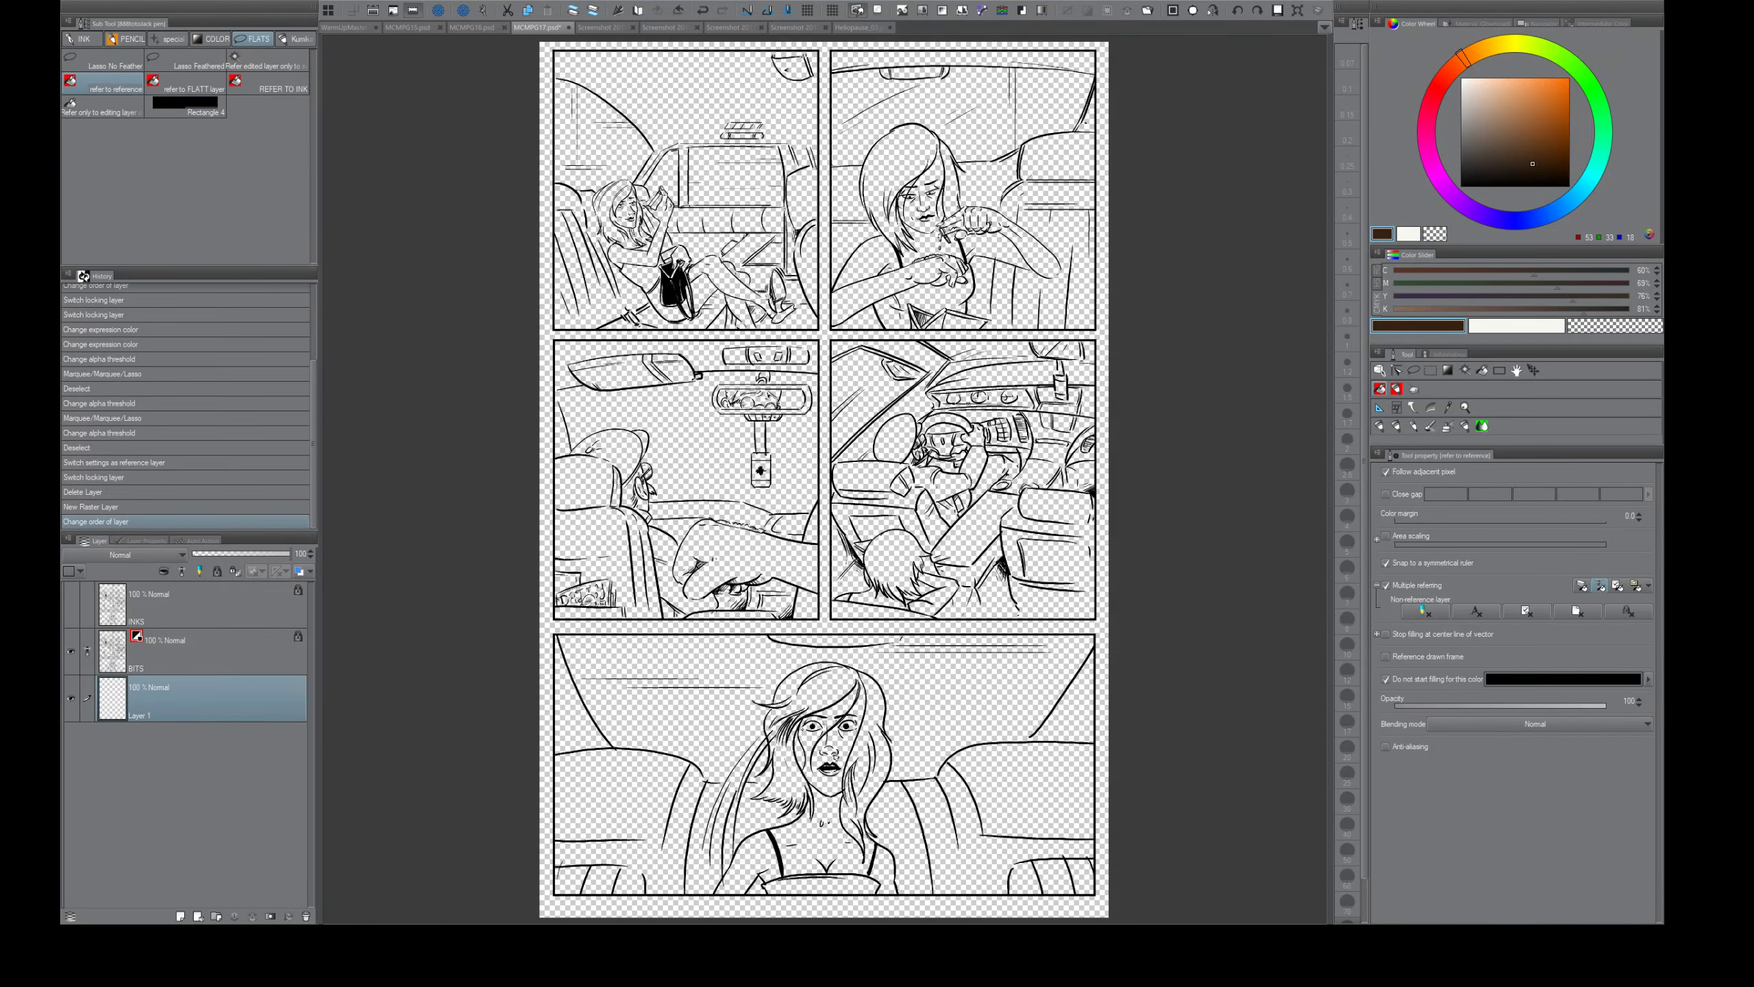
- Flip the canvas view horizontally and rename the new raster layer FLATS
key(ctrl+h)
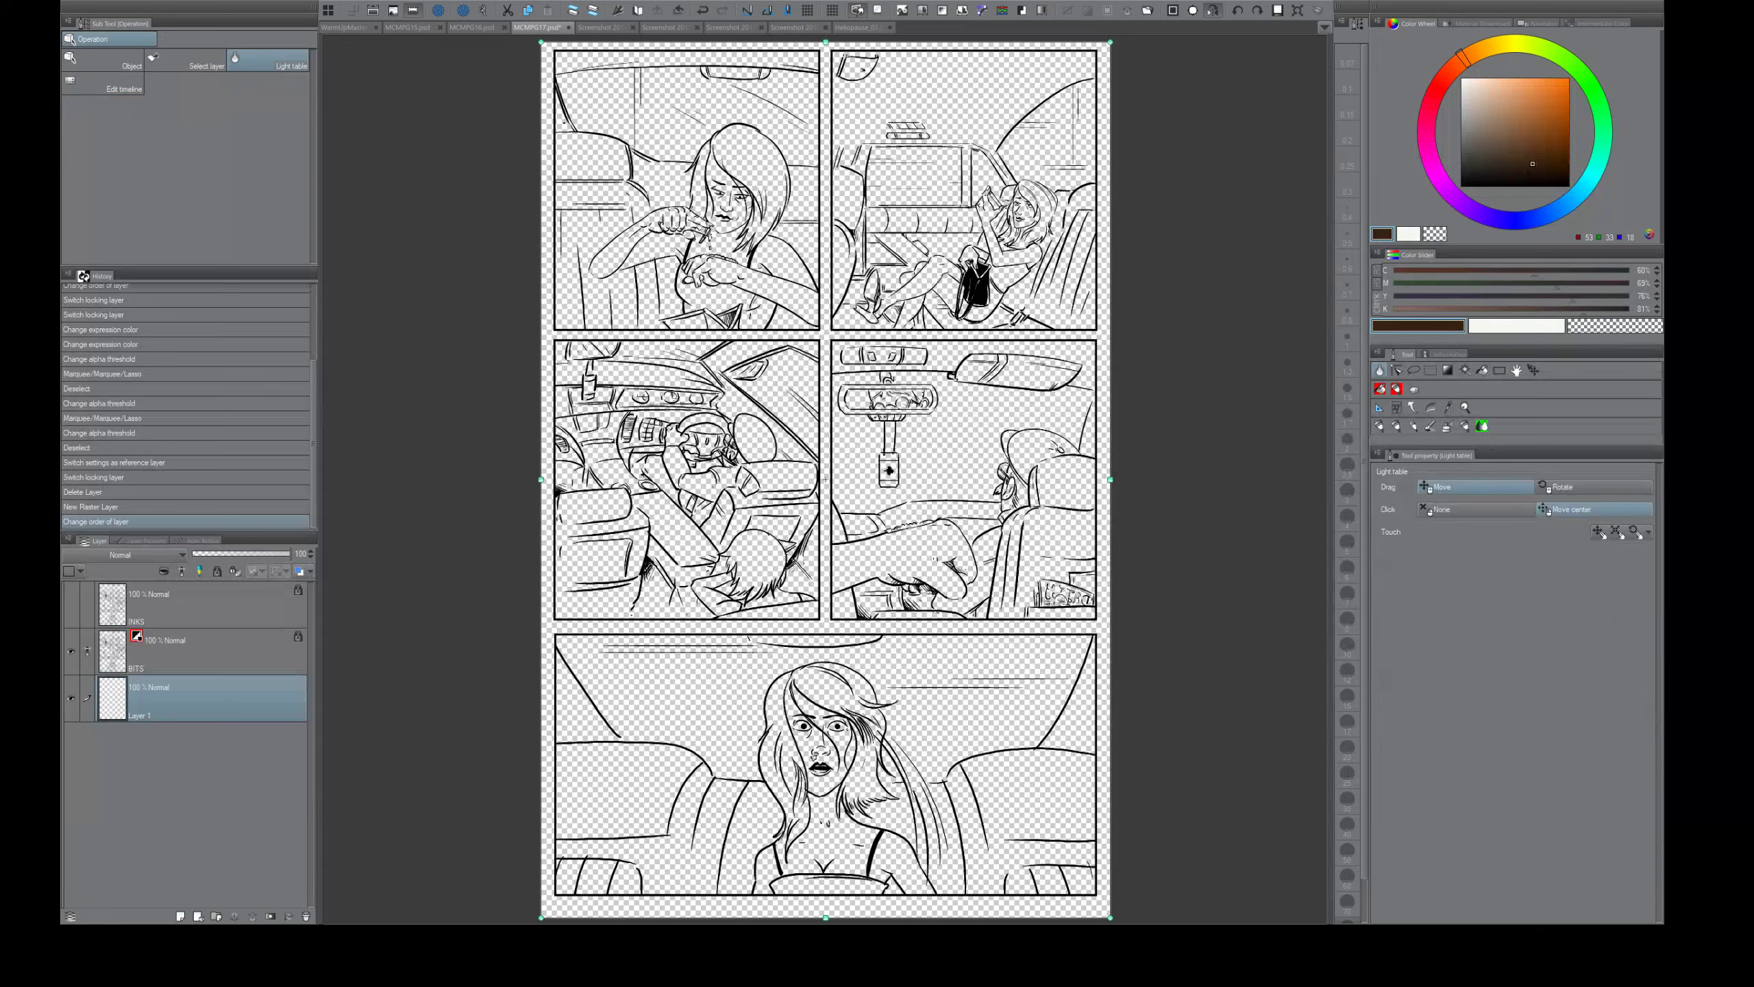
key(t)
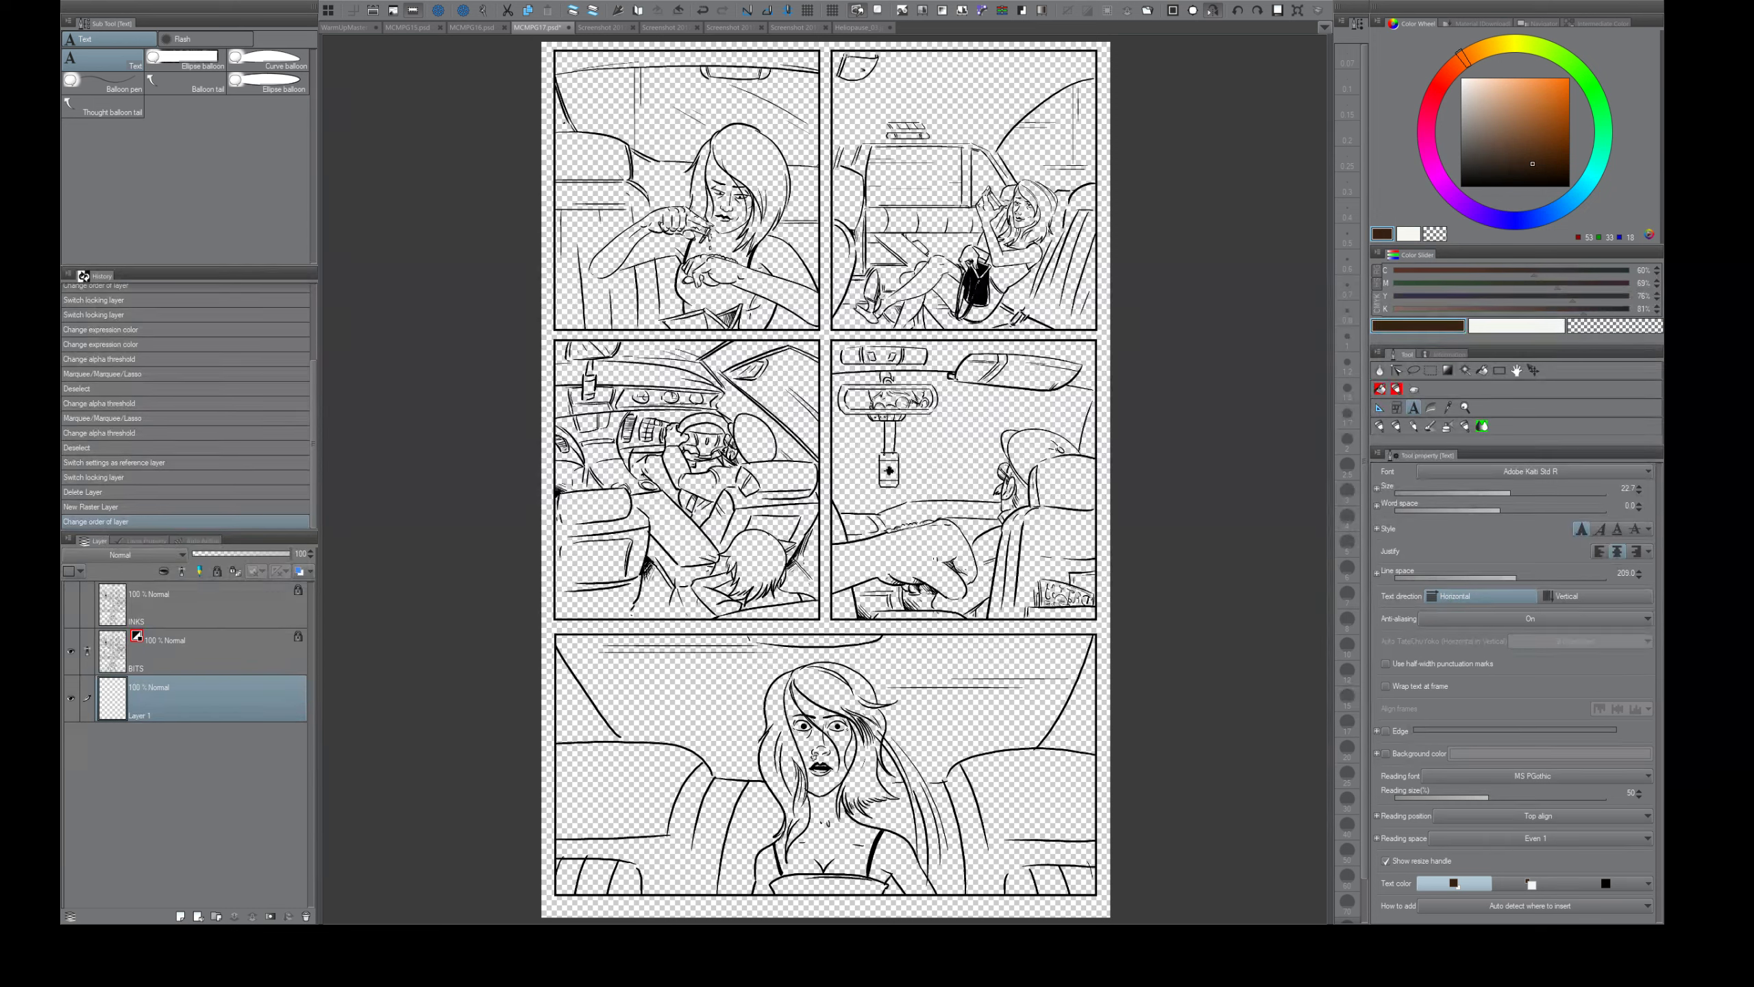
text(FLATS)
key(Return)
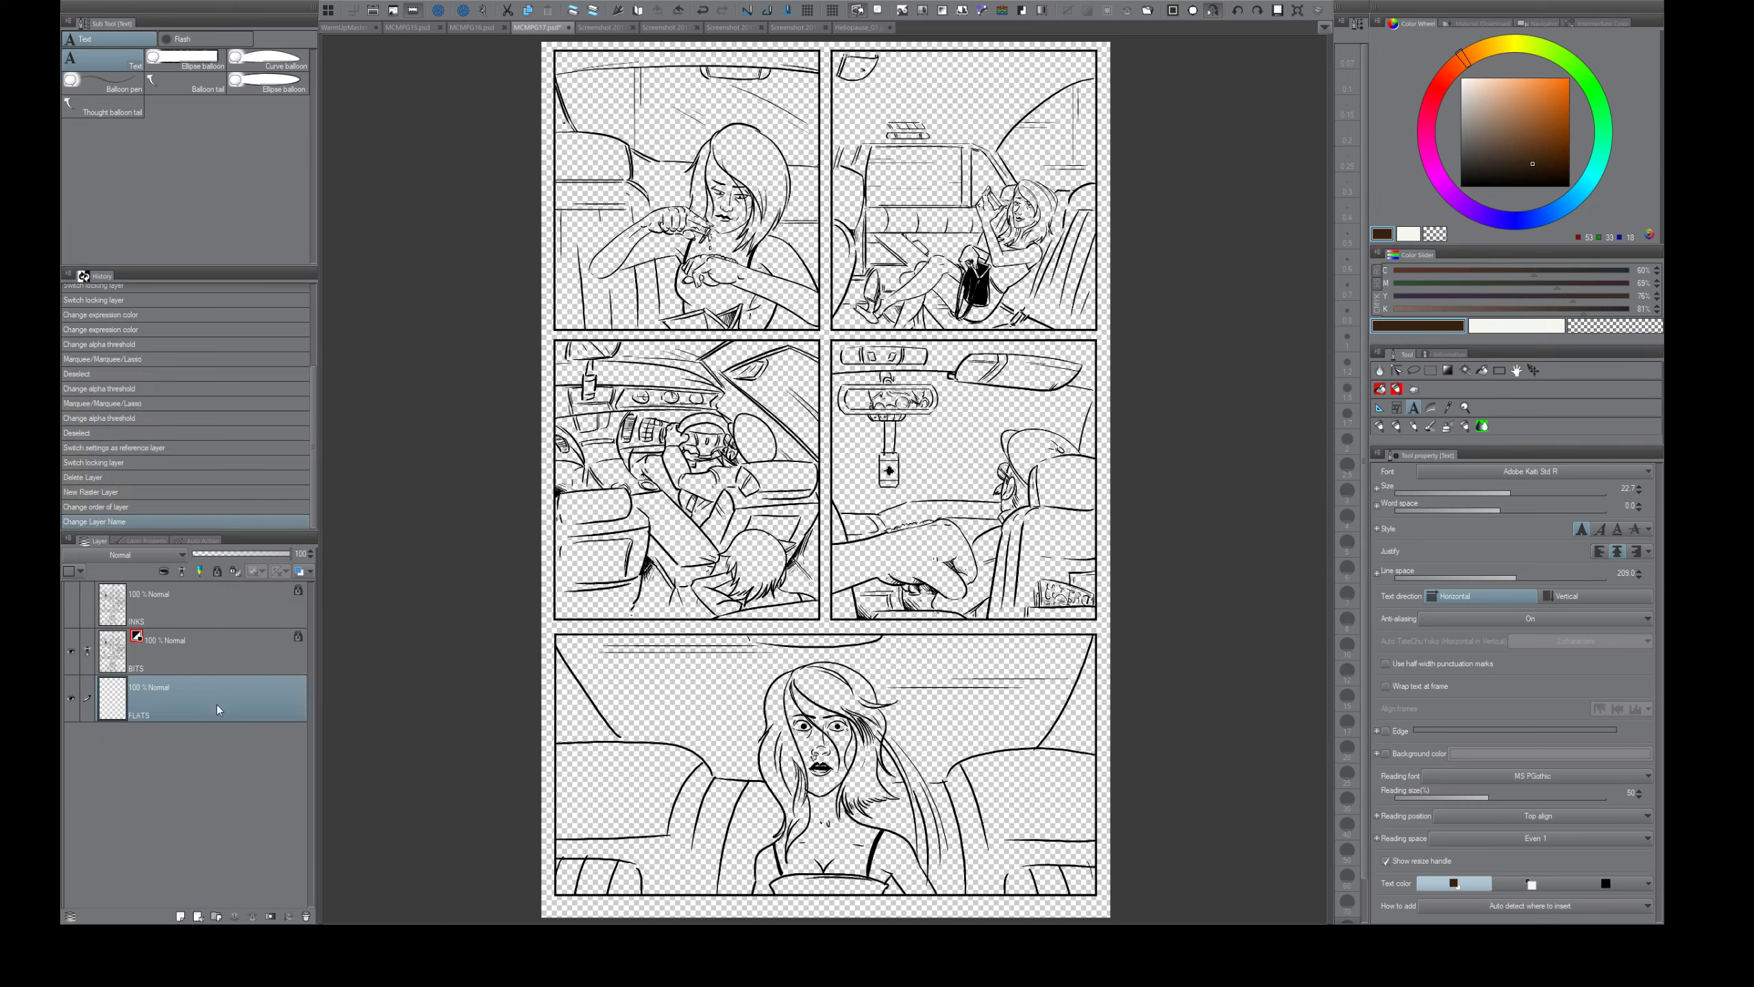
- Fill the page margins and gutters around the comic panels with white on the FLATS layer, using the reference fill
key(g)
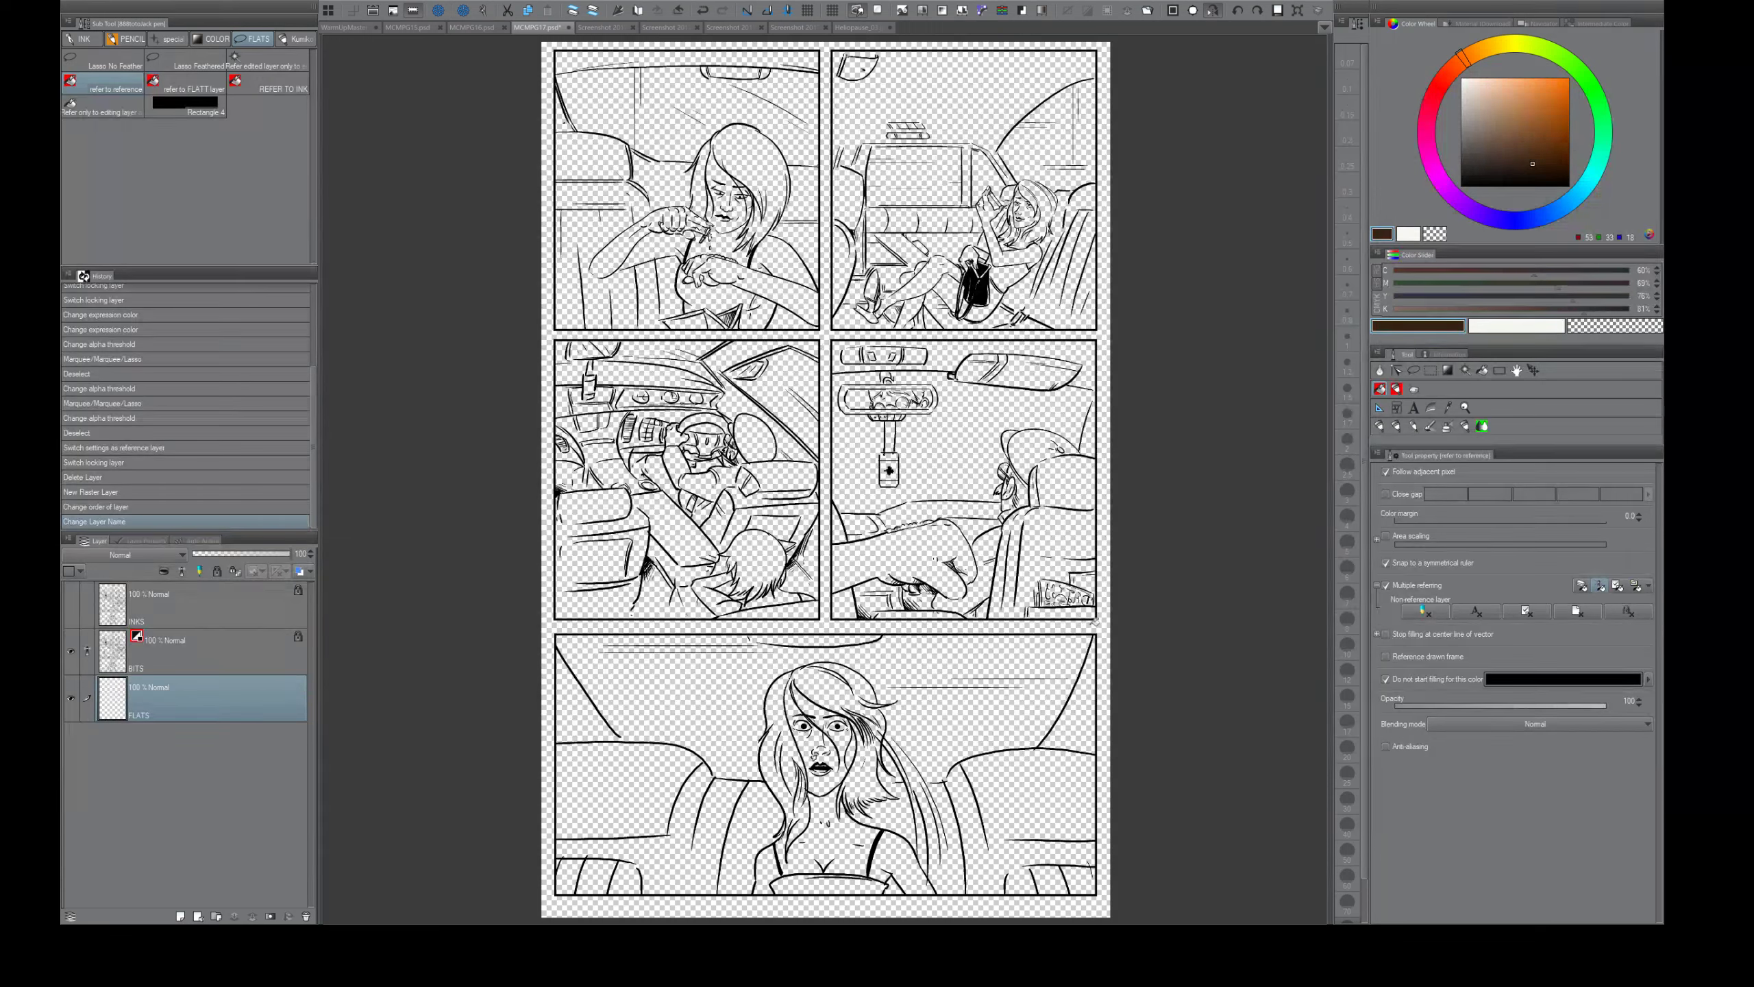
drag(1492, 102, 1438, 59)
click(1104, 470)
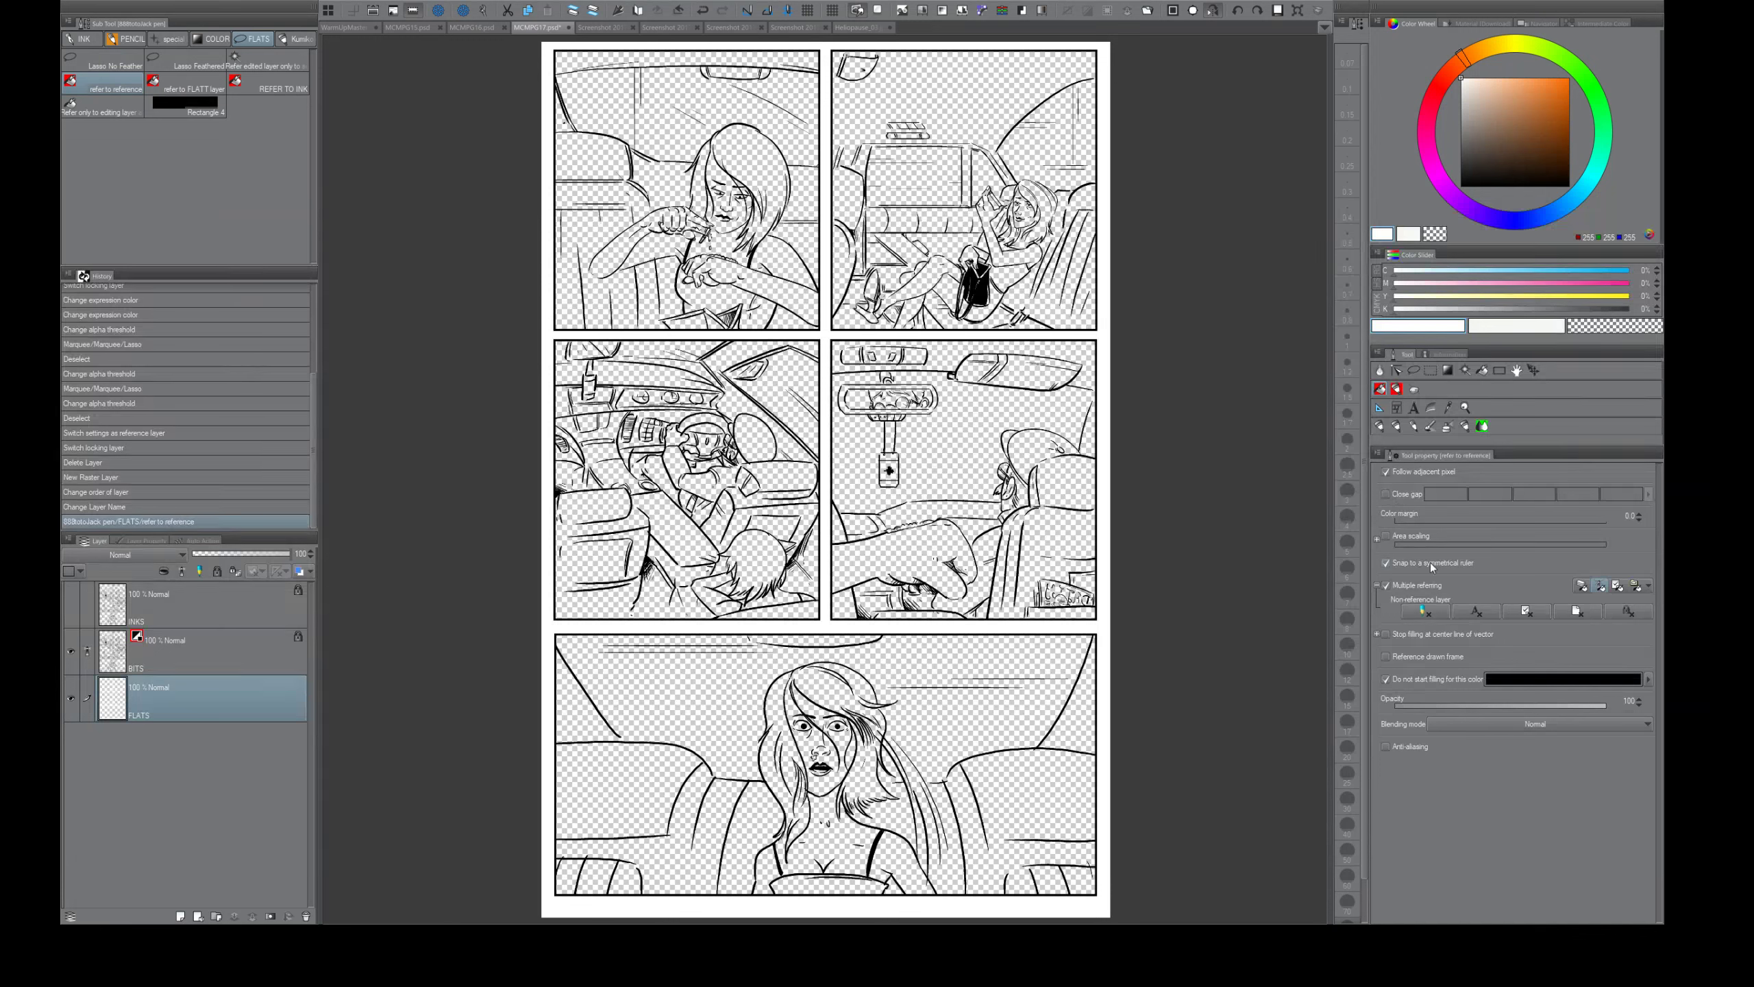
- Turn off snapping to a symmetrical ruler for the reference fill tool
click(1385, 564)
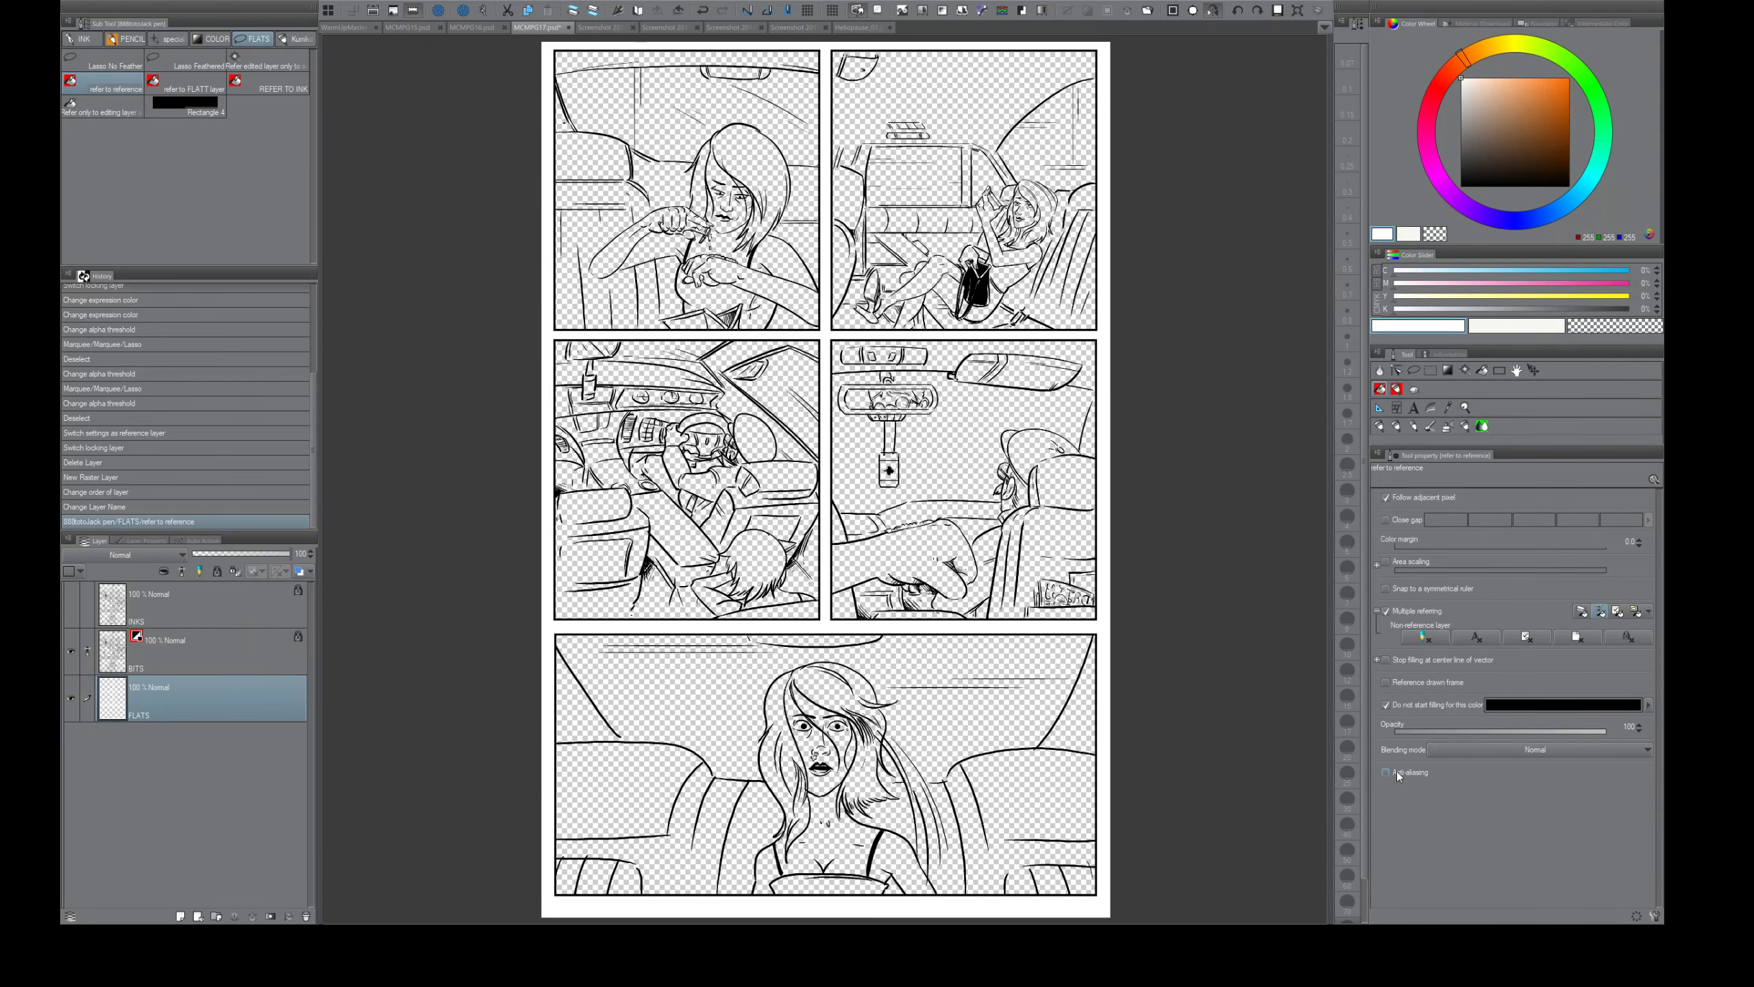
- Hide the monochrome line layer and examine the edges of the white margin fill up close
click(72, 655)
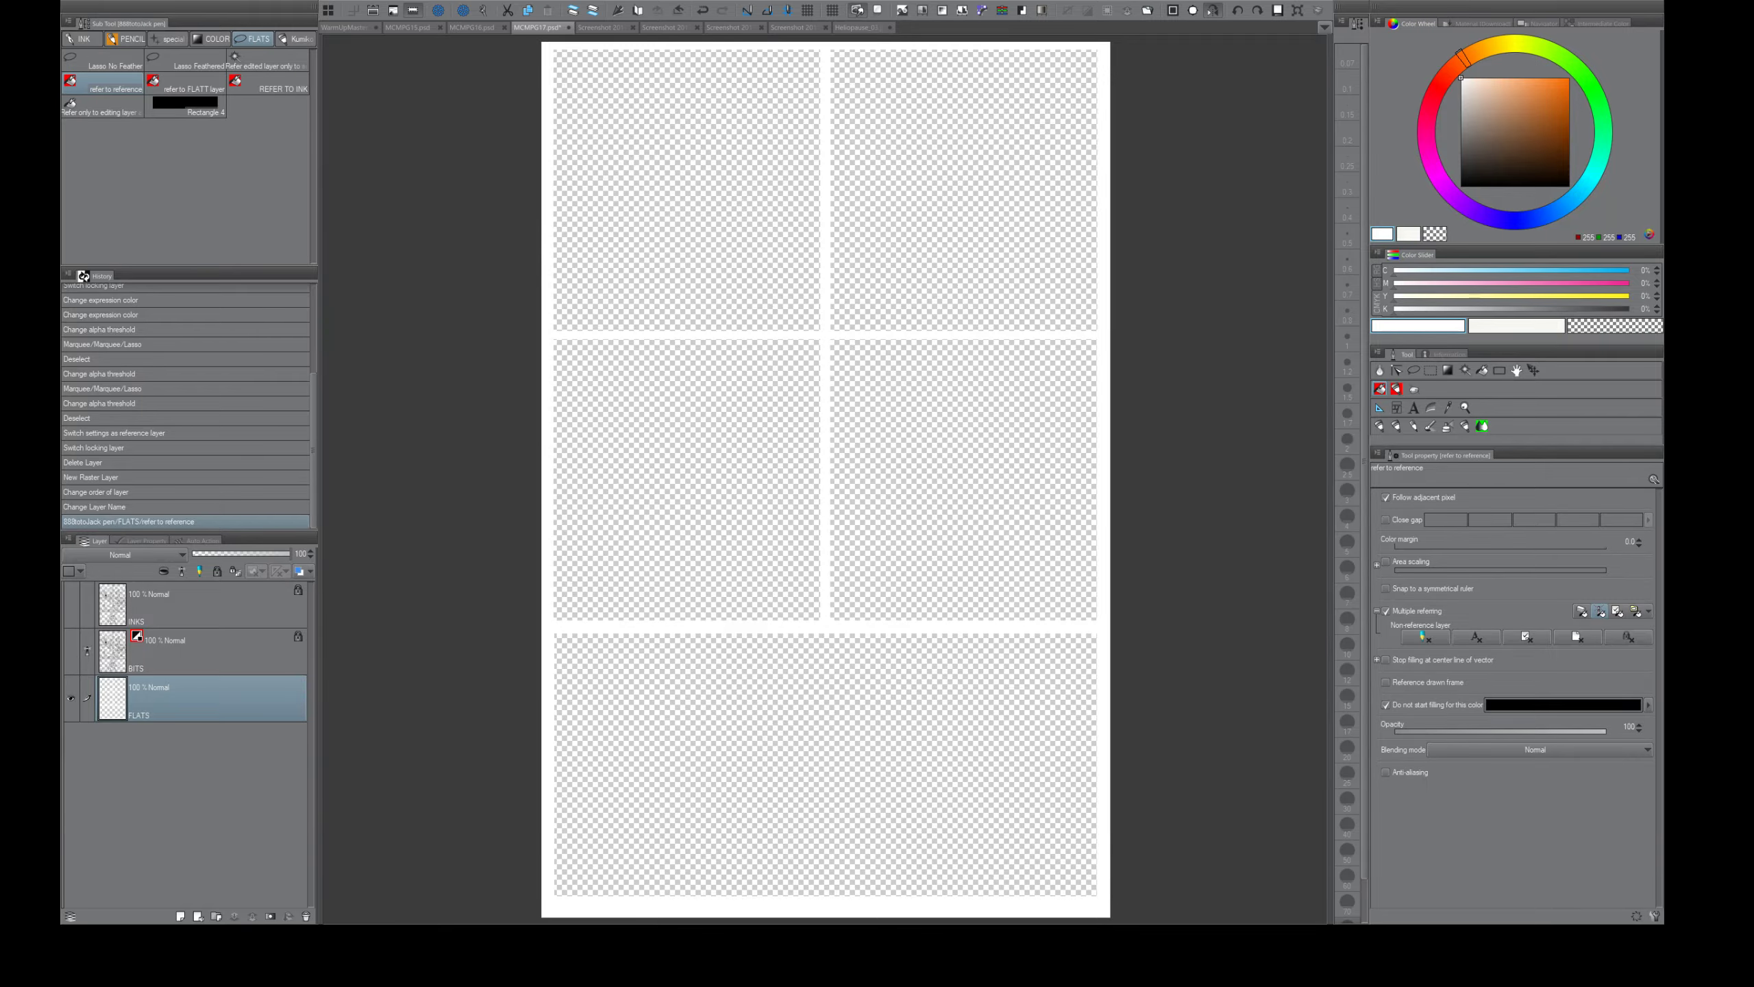
key(/)
click(567, 666)
drag(610, 666, 768, 658)
drag(898, 660, 691, 663)
click(796, 658)
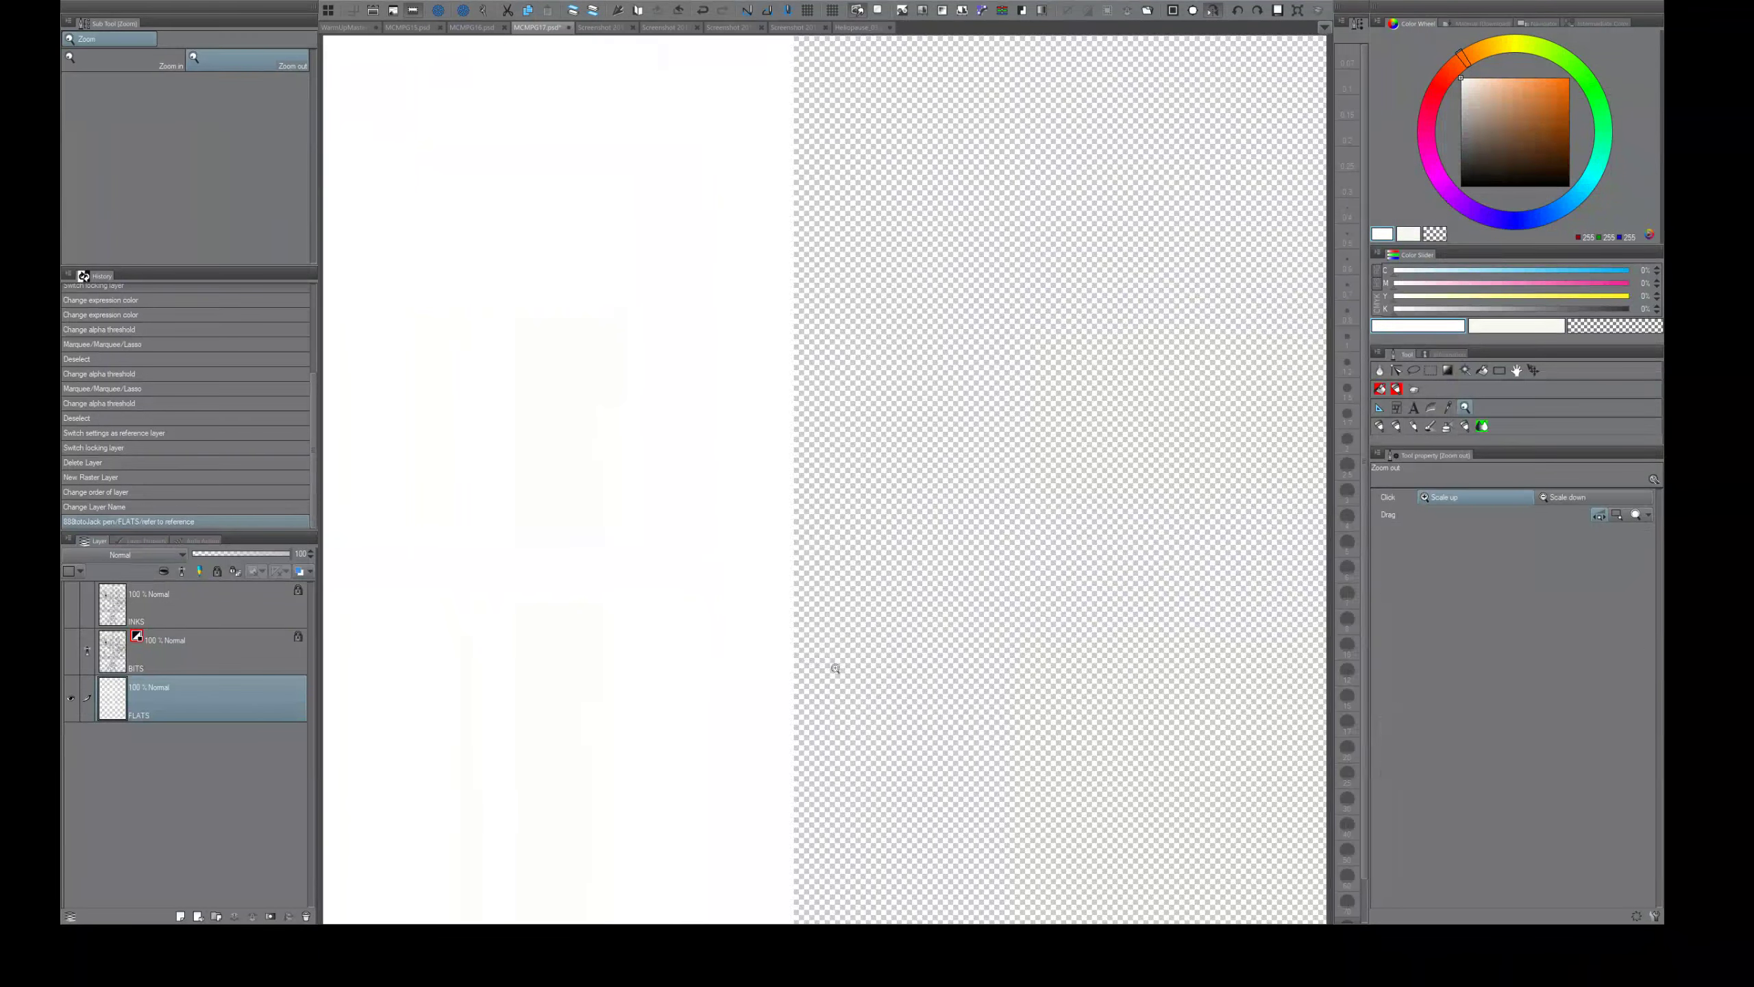
key(/)
click(799, 653)
key(/)
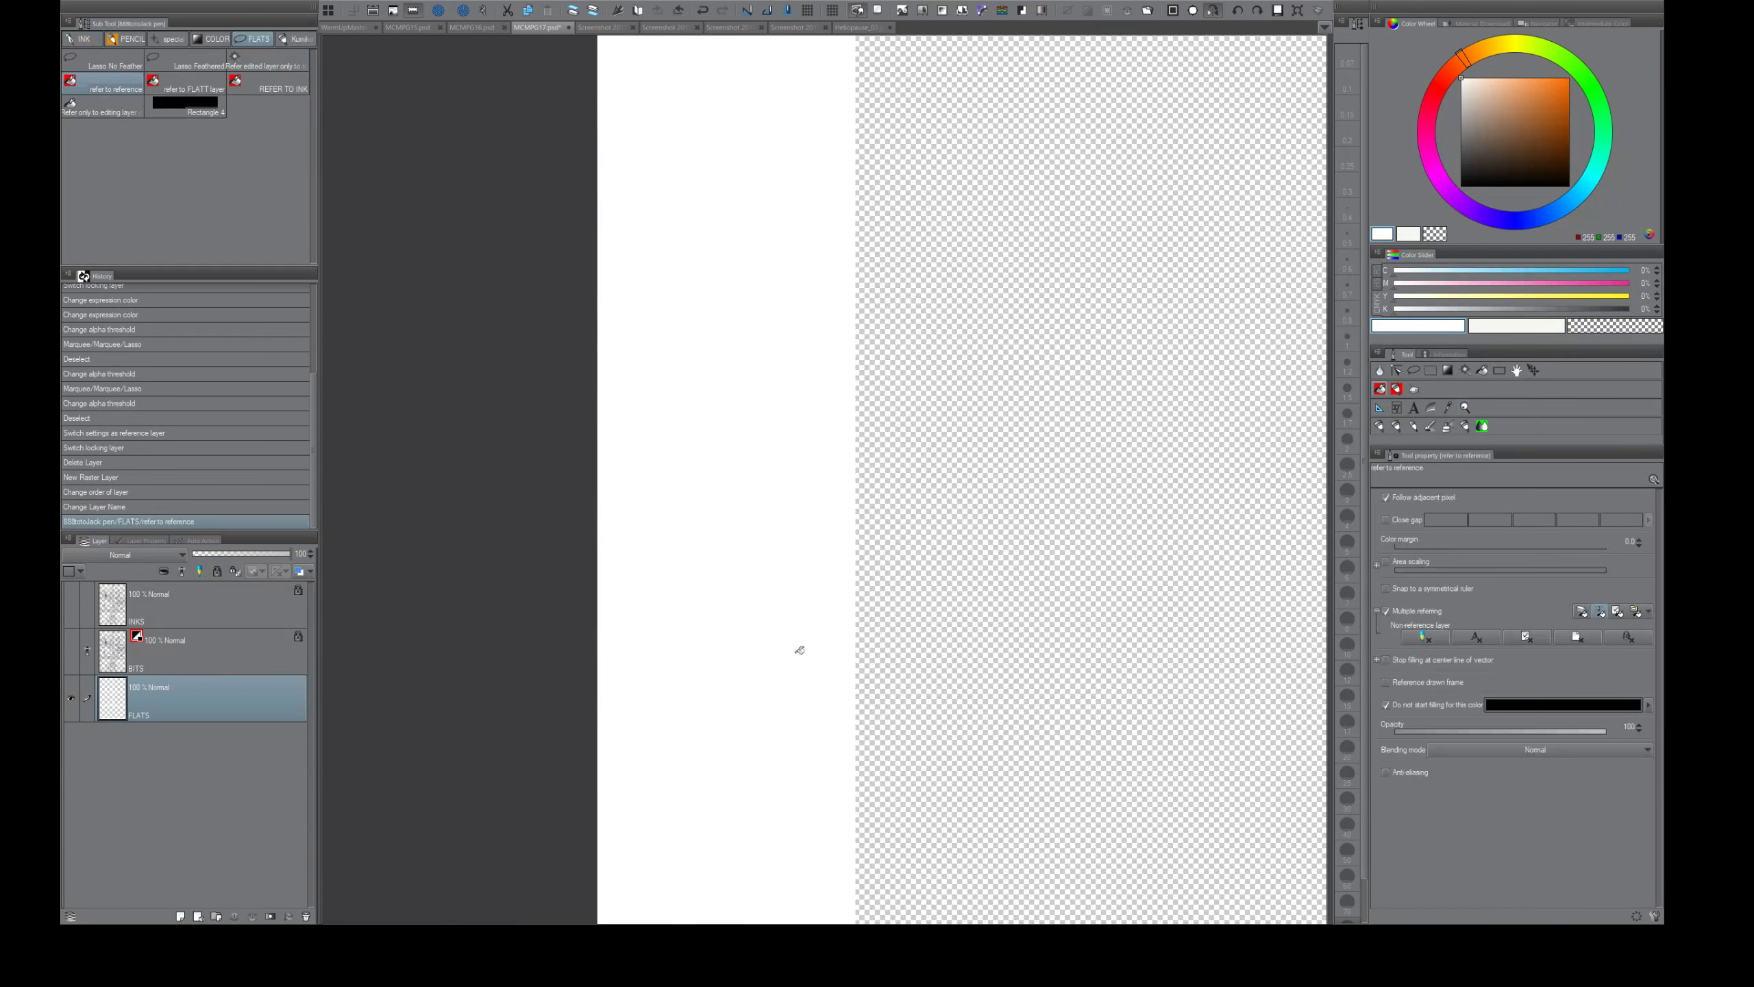
- Return the canvas to its unflipped full-page view and show the monochrome line layer again
click(1192, 11)
click(71, 651)
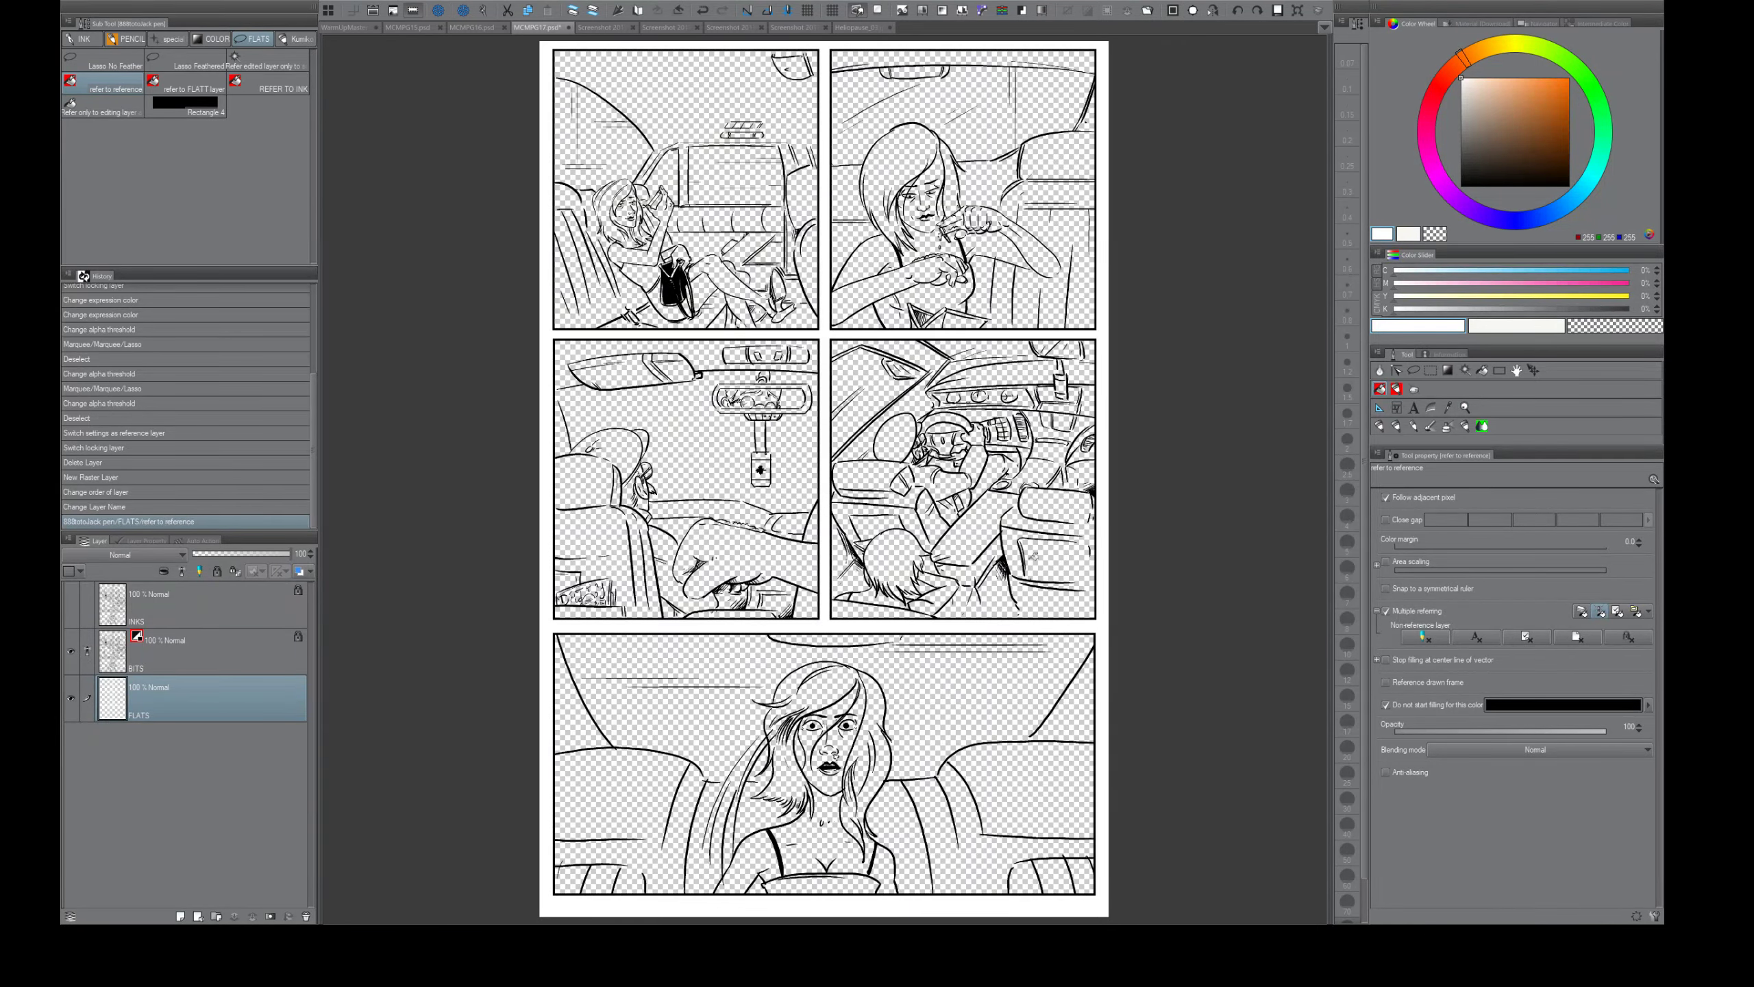
drag(761, 377, 776, 534)
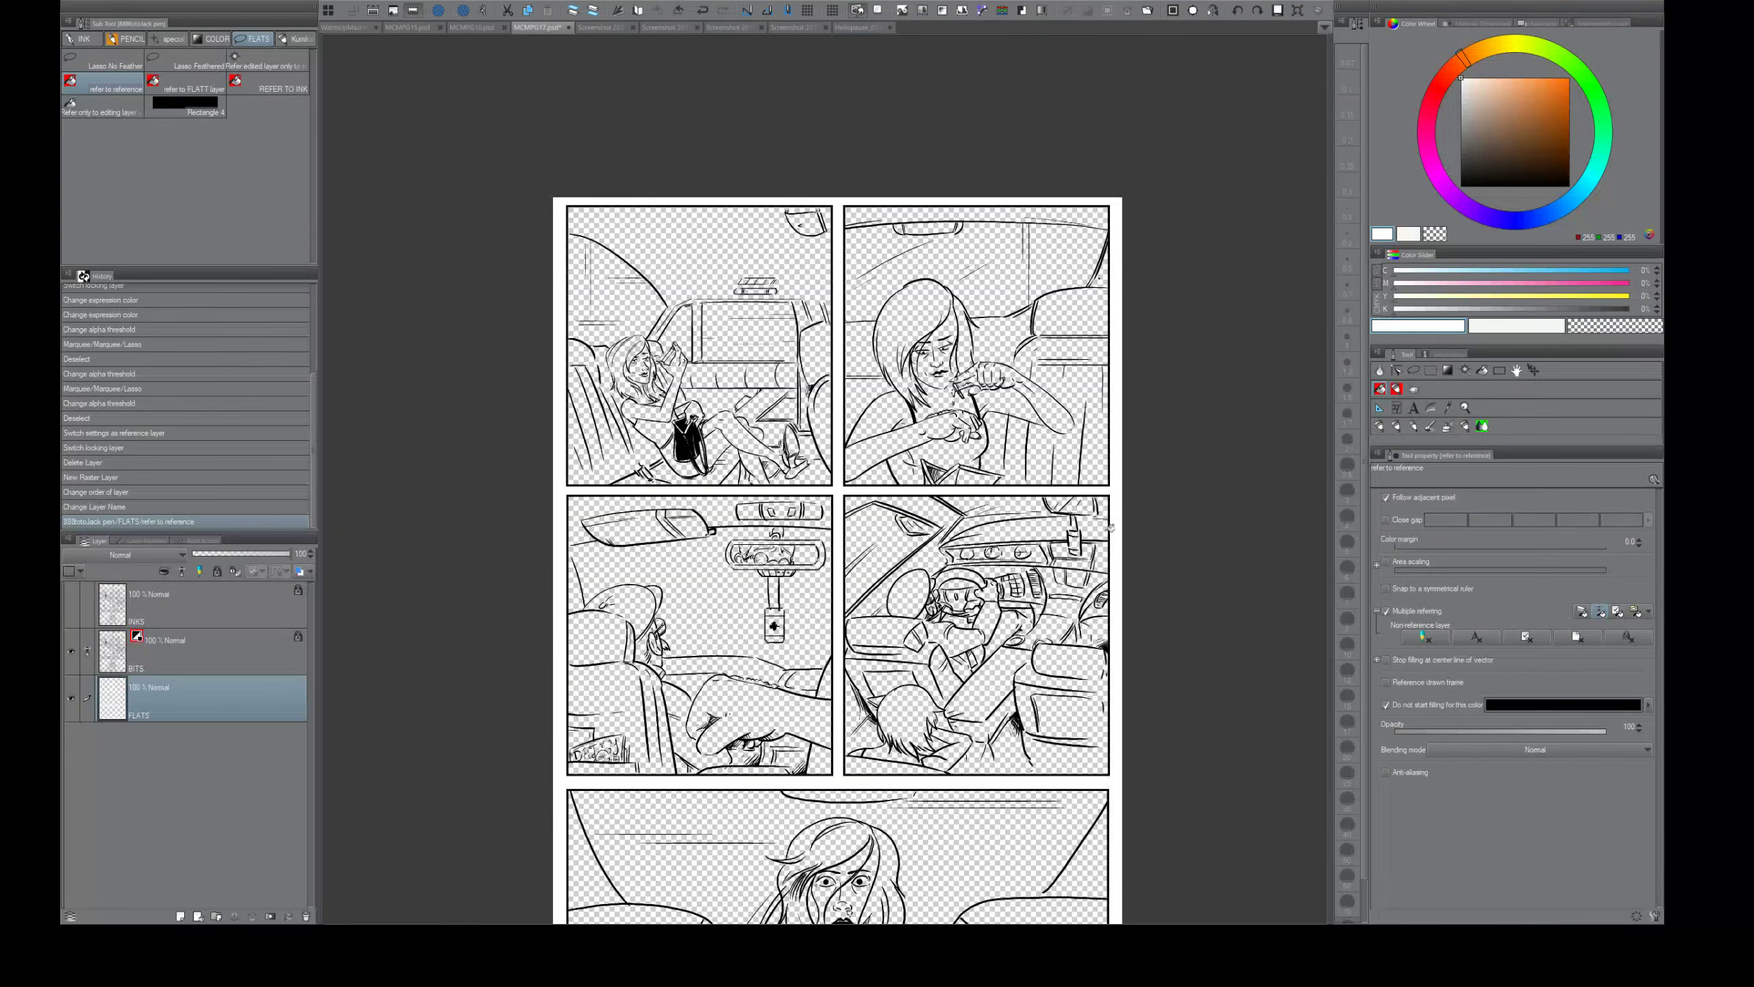
- Hide the line layer and fill all five comic panels with a strong magenta-purple on the FLATS layer
click(71, 652)
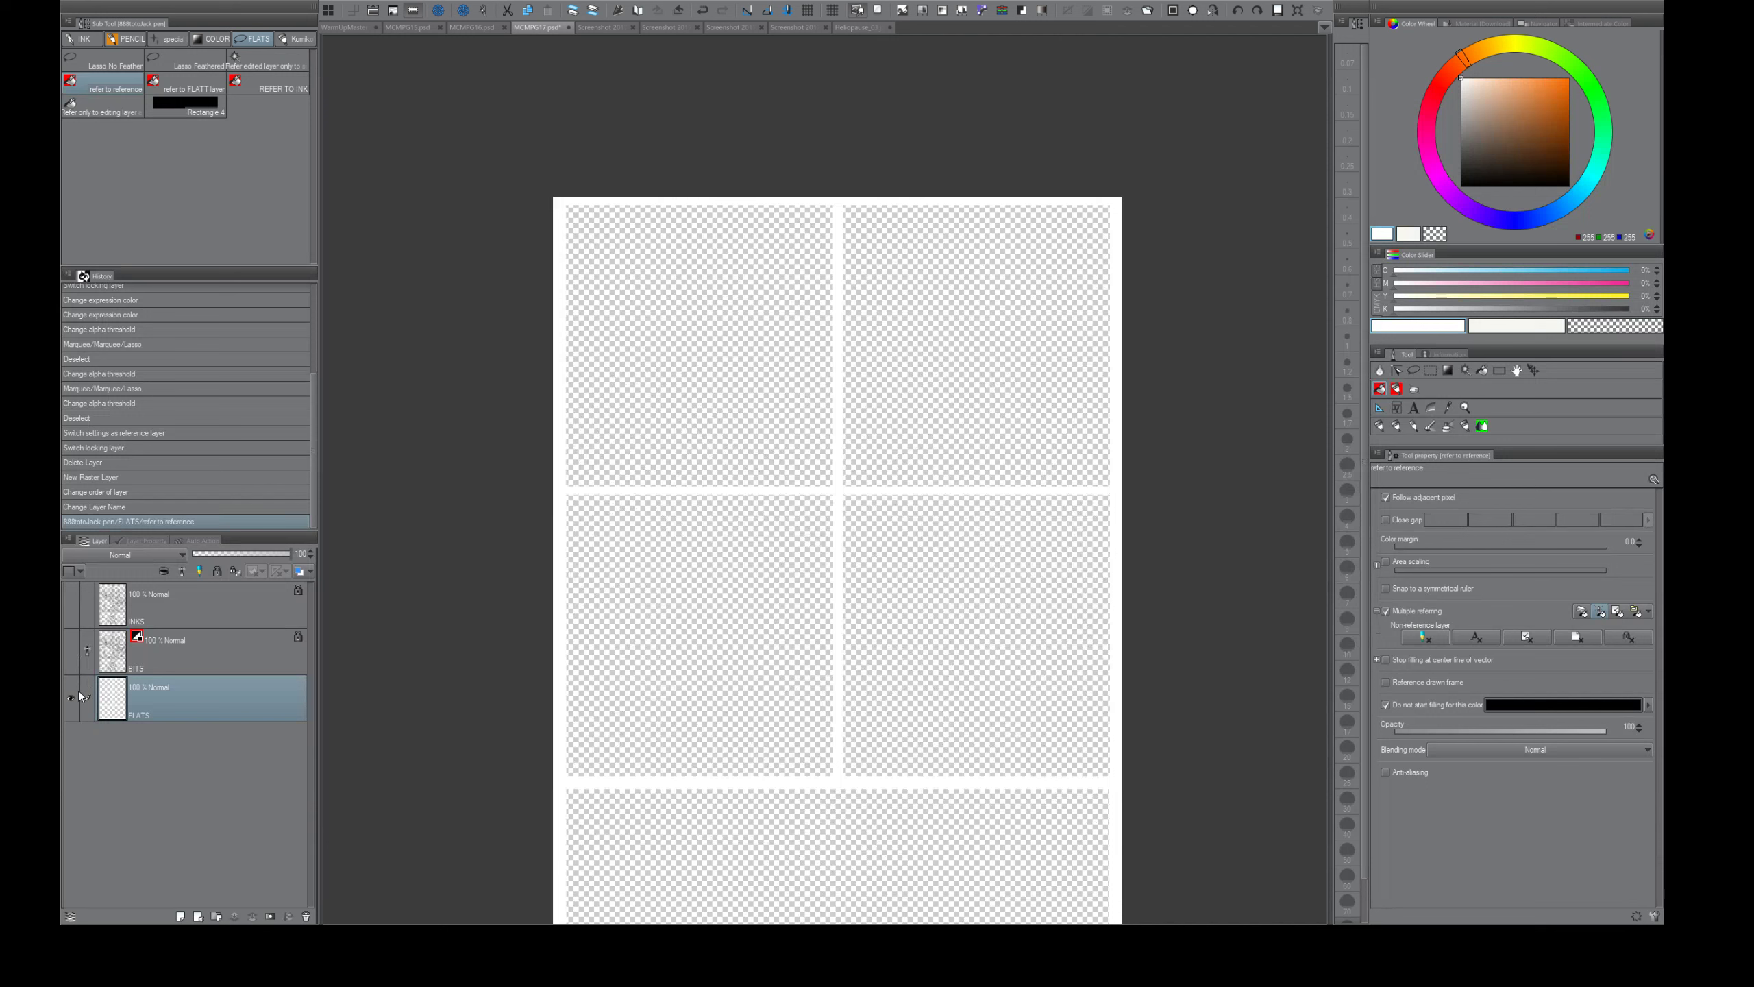
click(1433, 172)
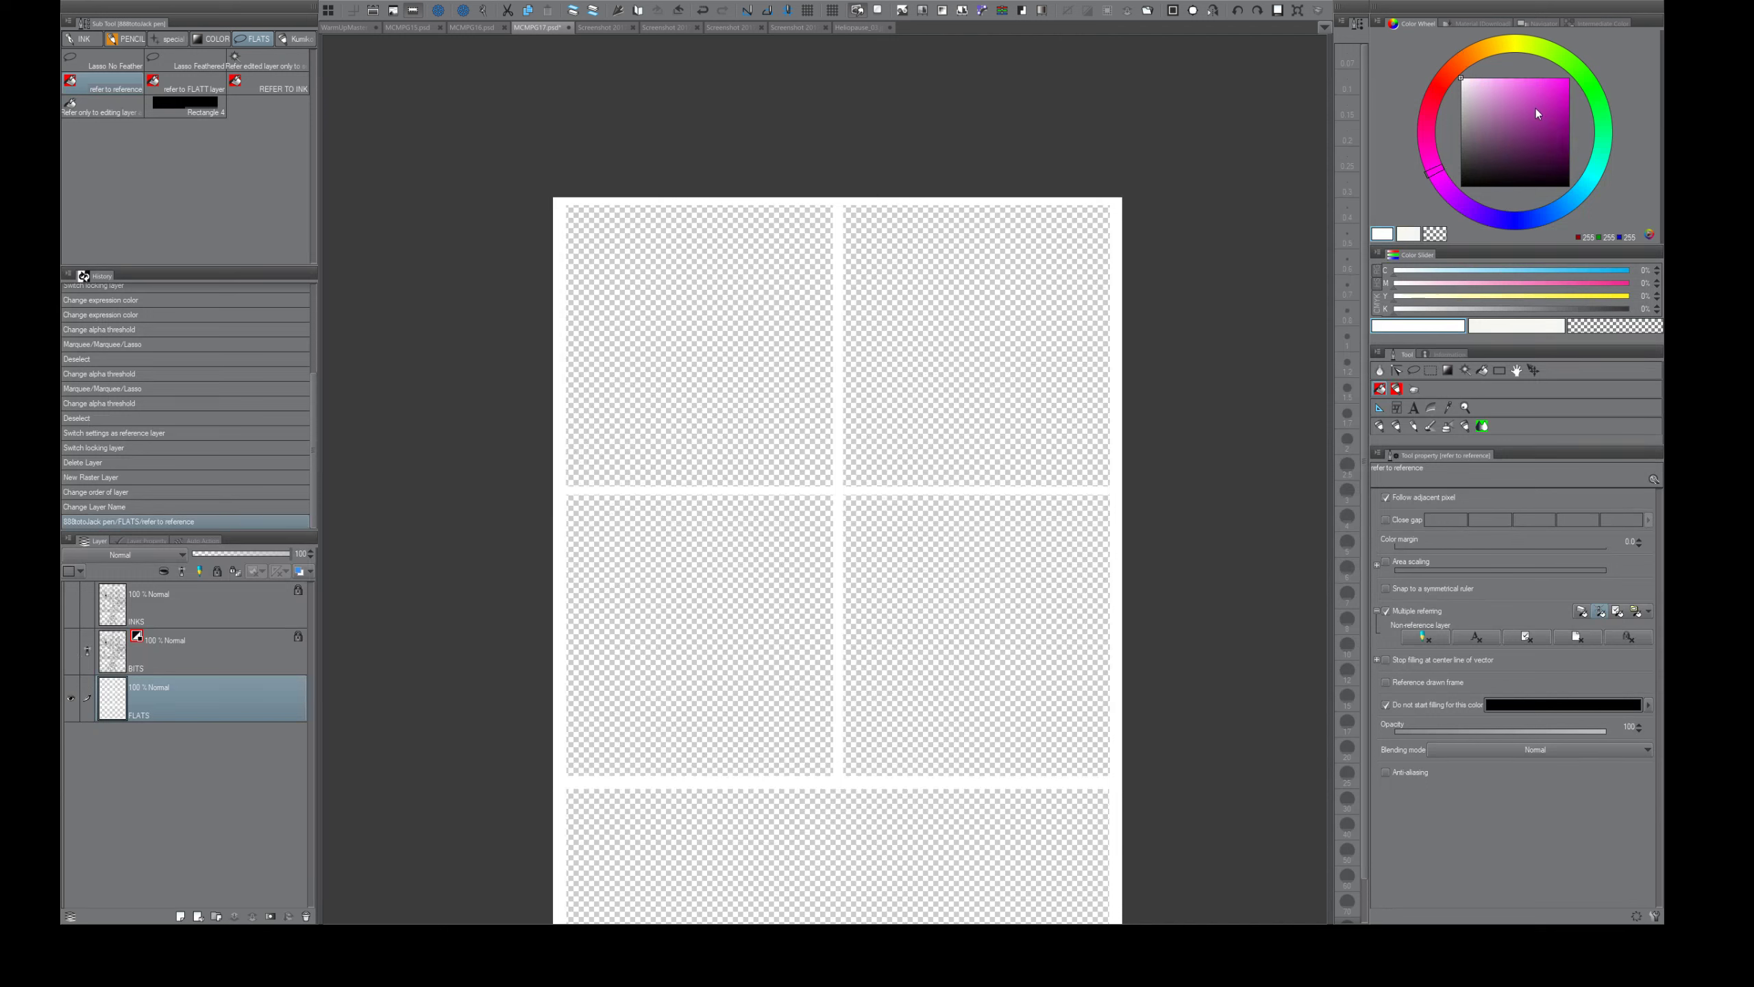
click(1569, 79)
click(1569, 113)
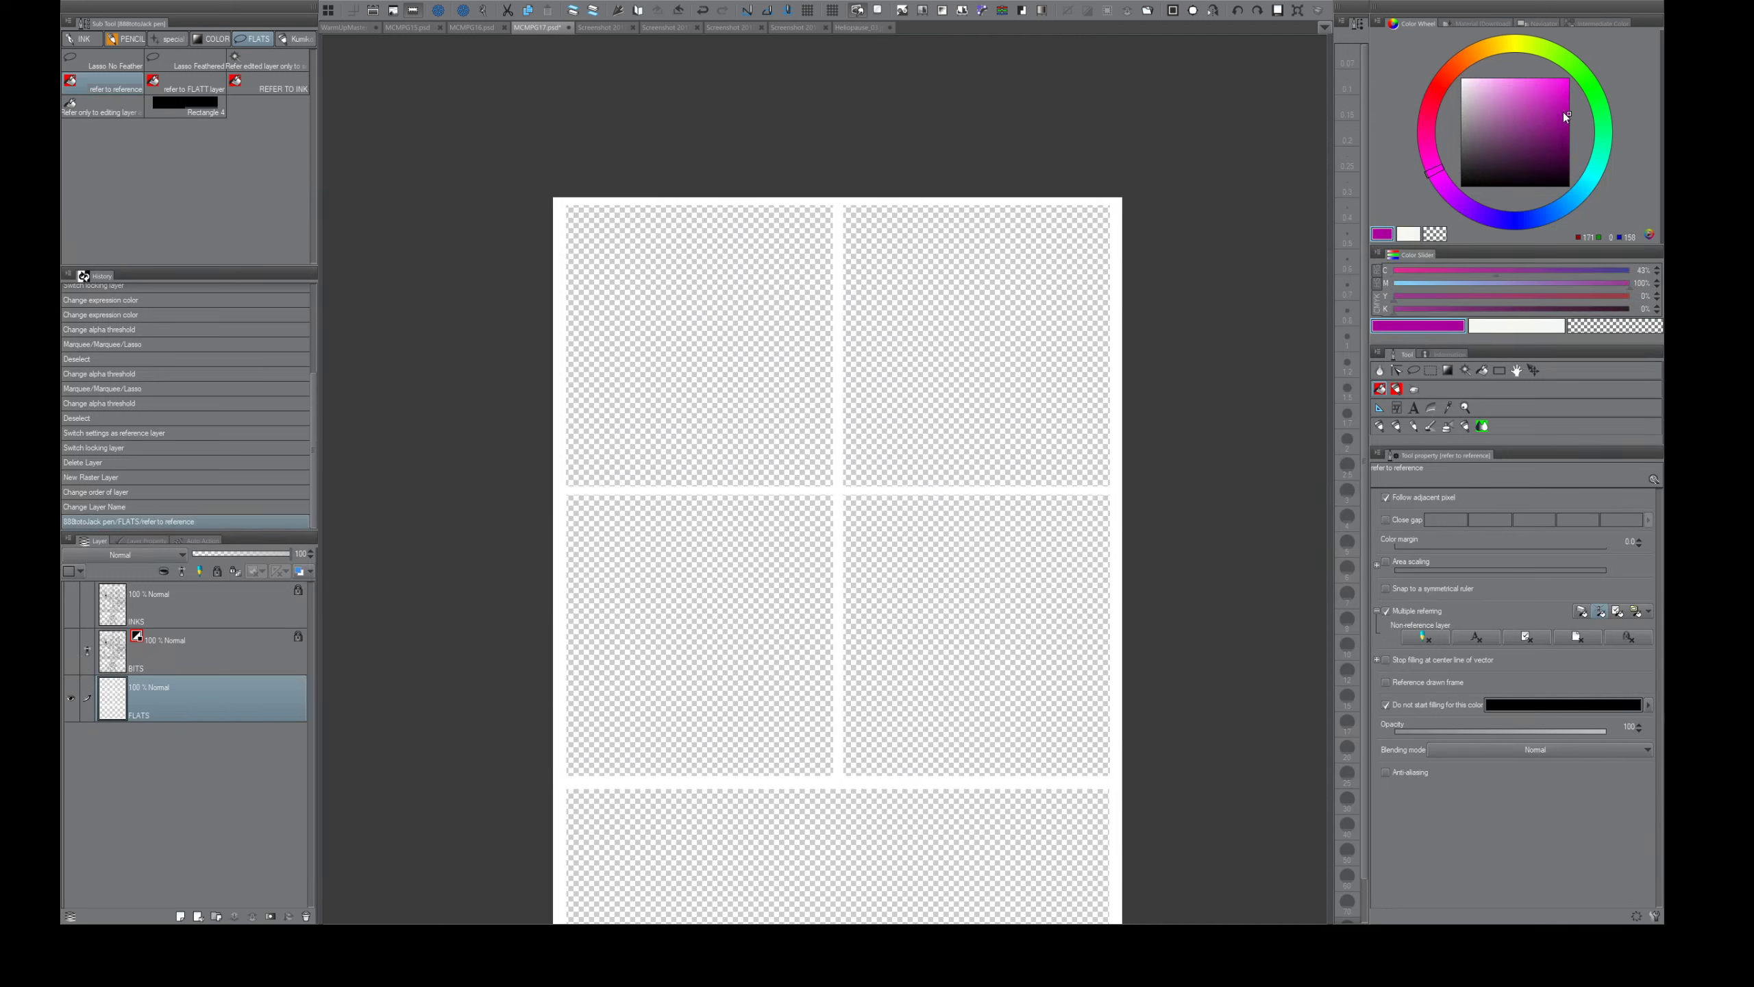
click(1050, 365)
click(777, 460)
click(795, 553)
click(913, 599)
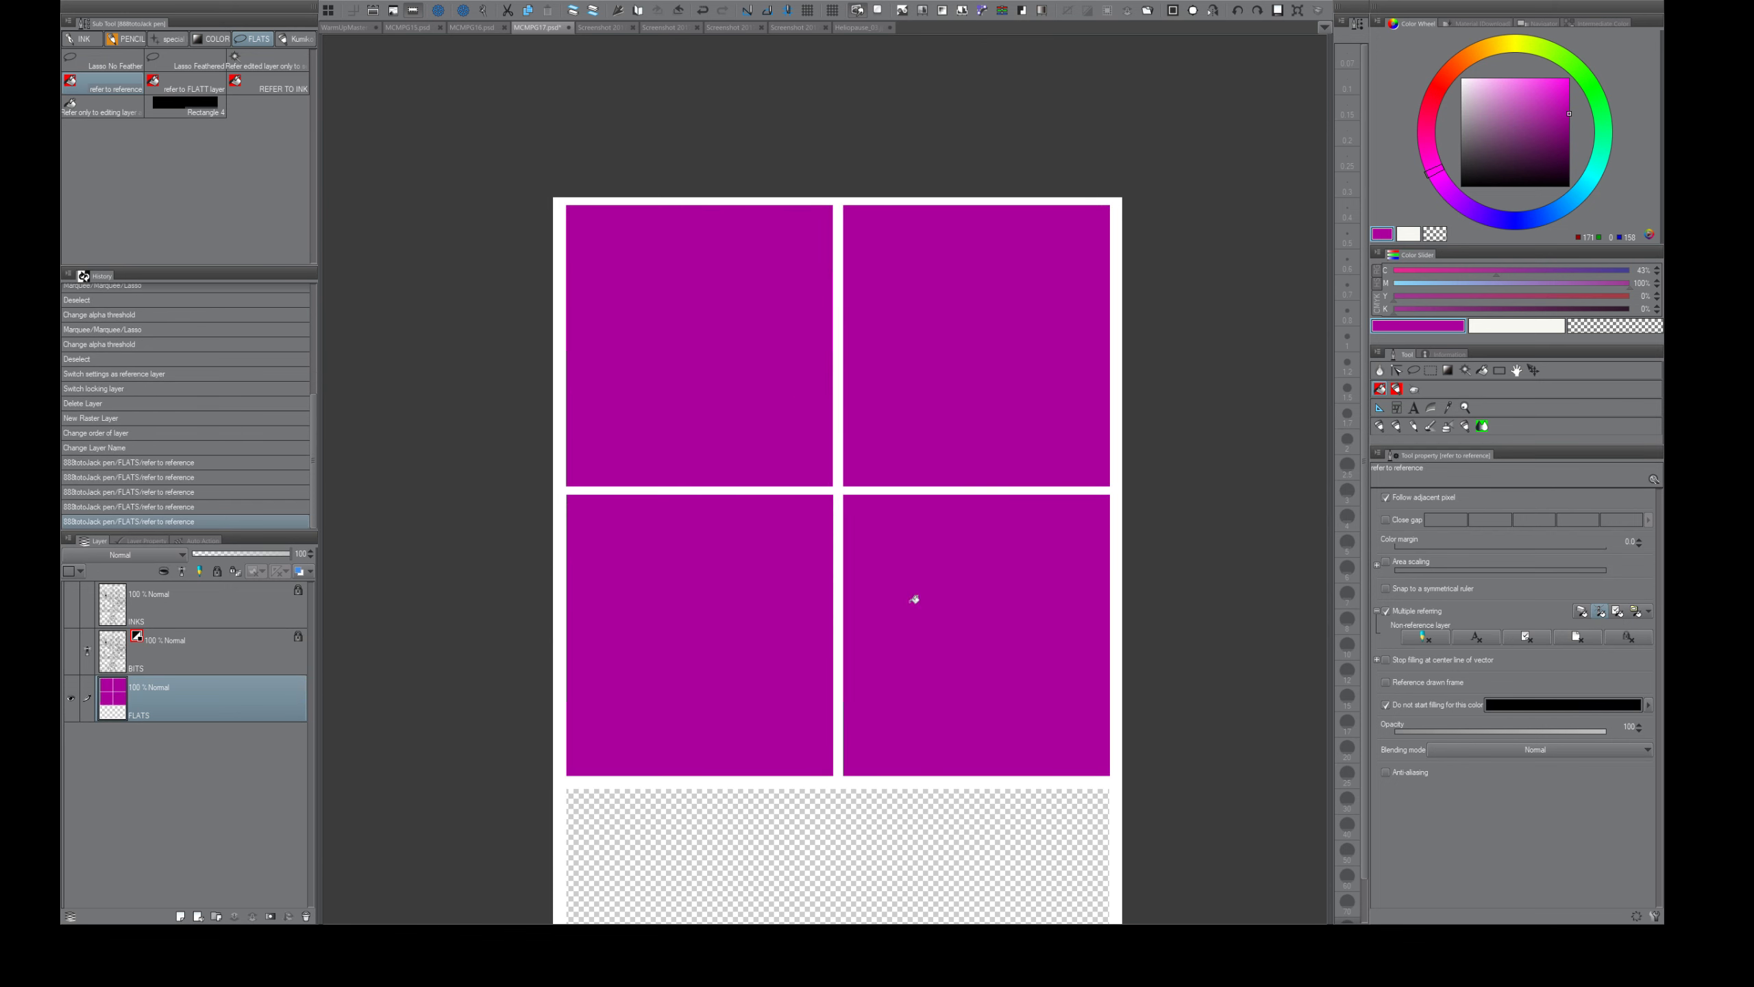
click(904, 808)
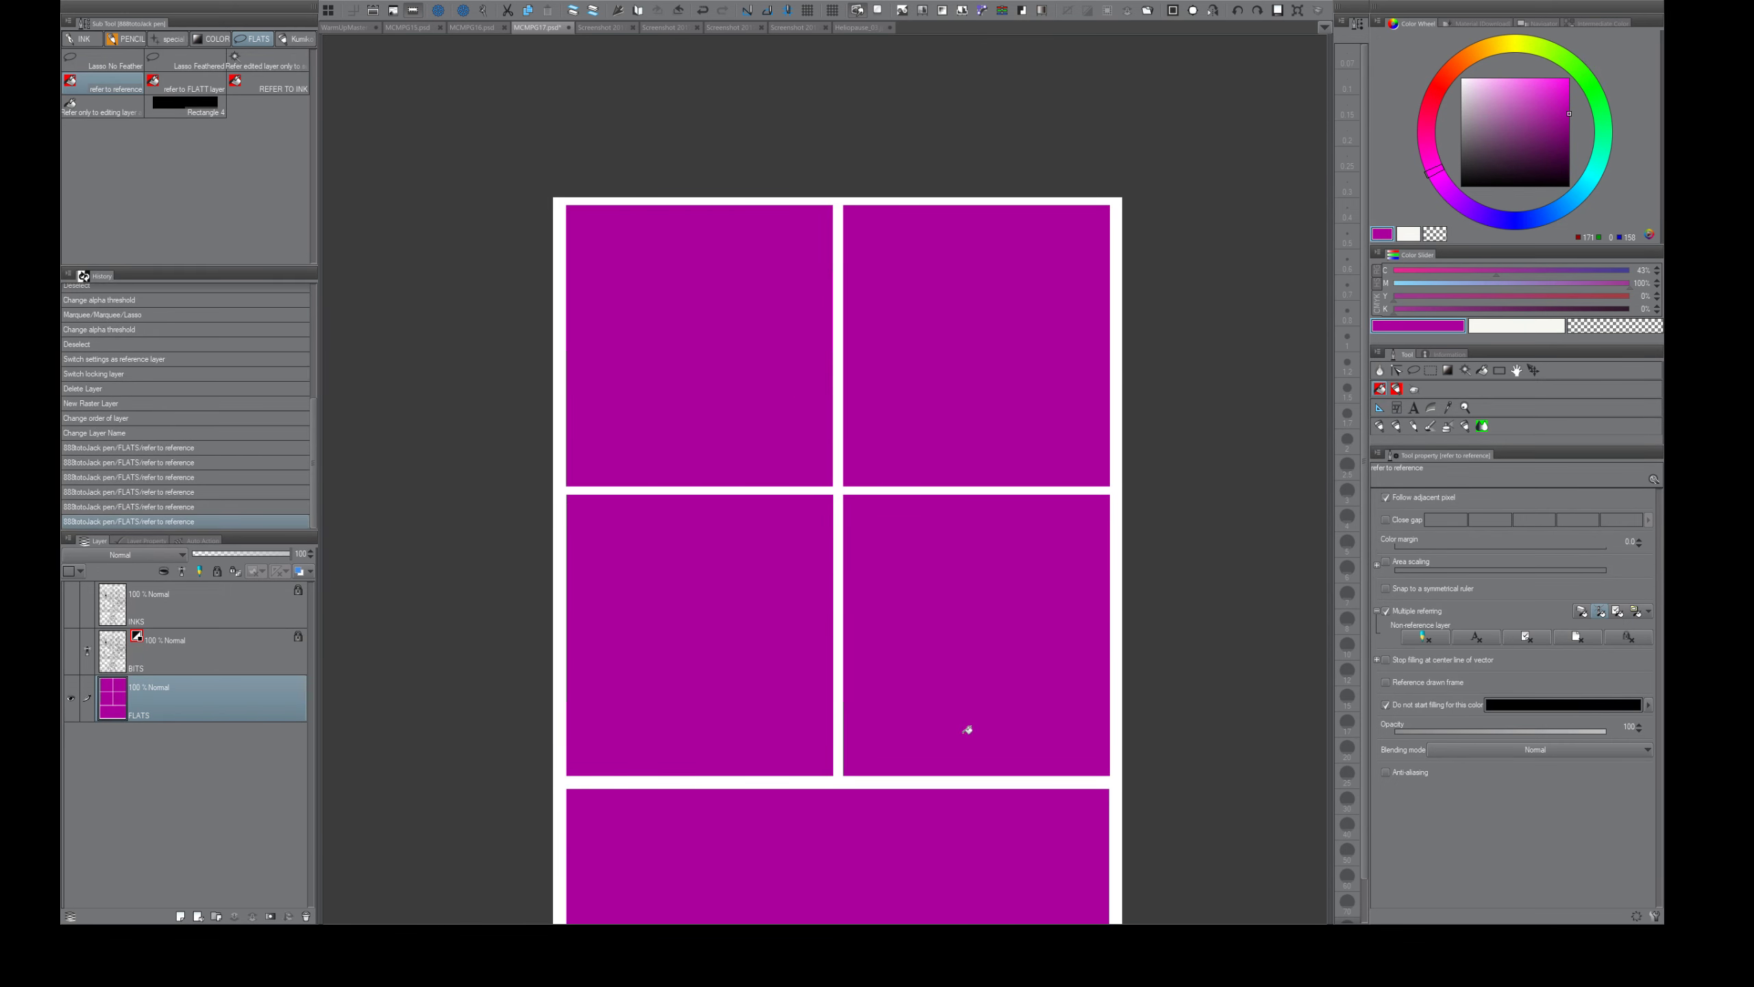
scroll(967, 724, down, 5)
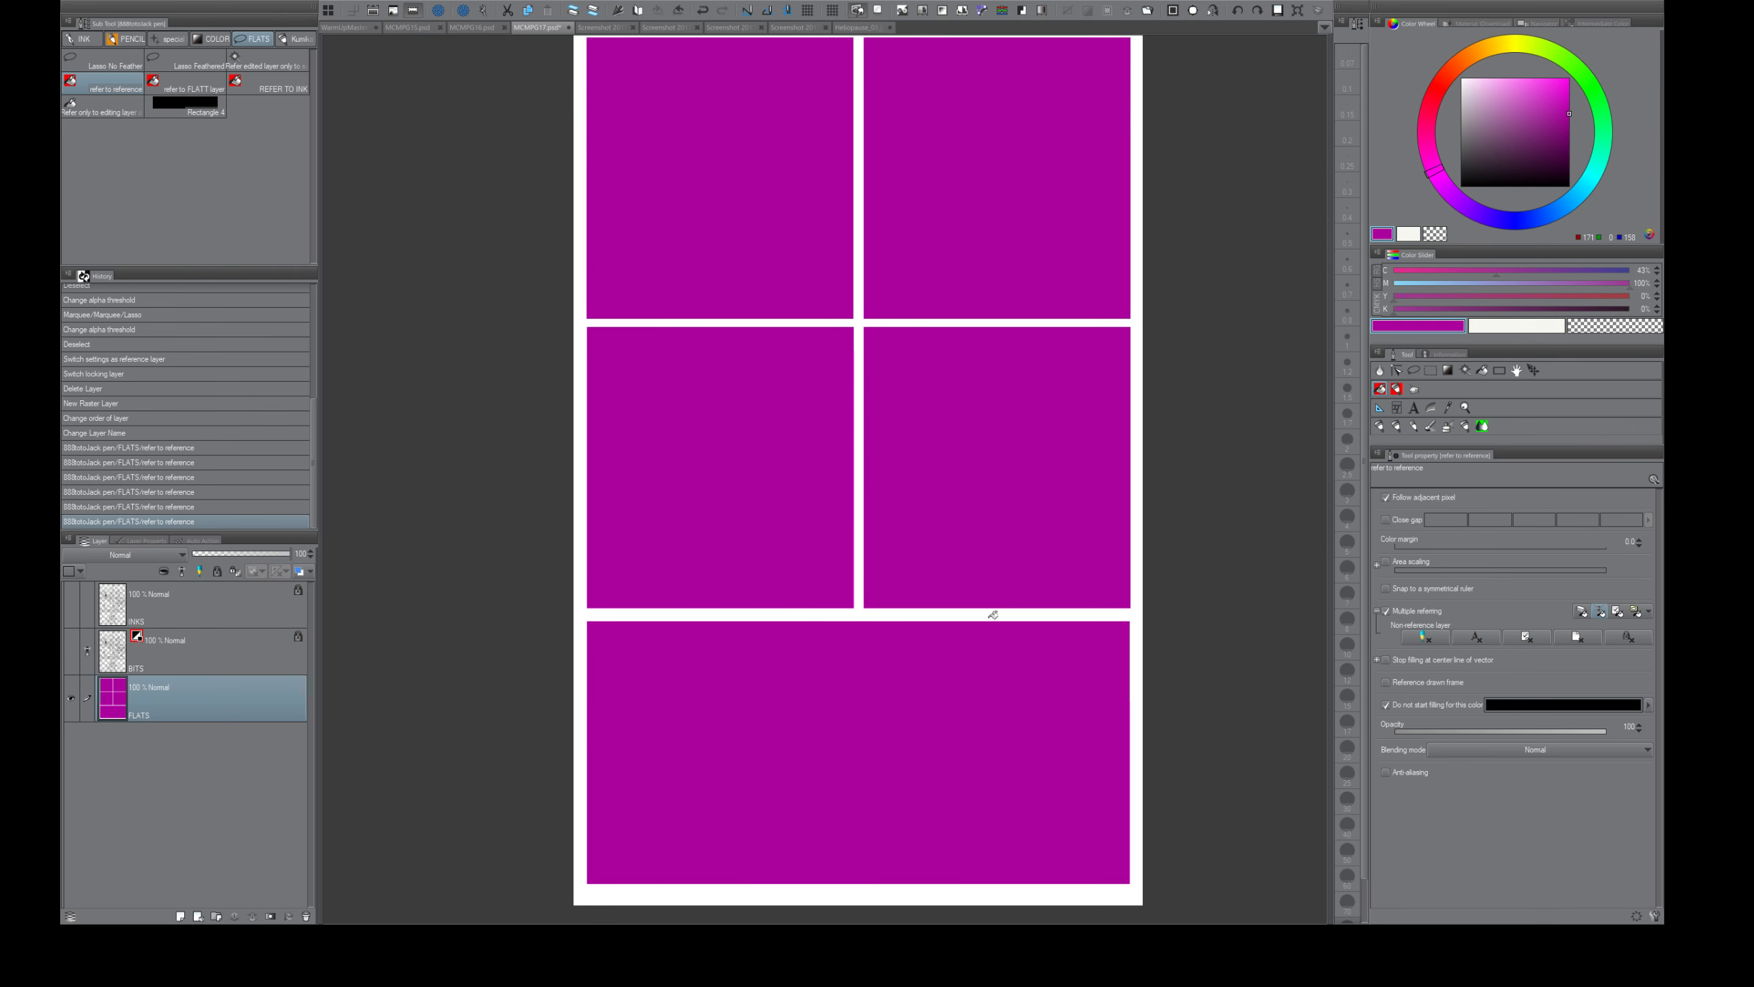
- Show the monochrome line layer again over the purple panels
click(72, 652)
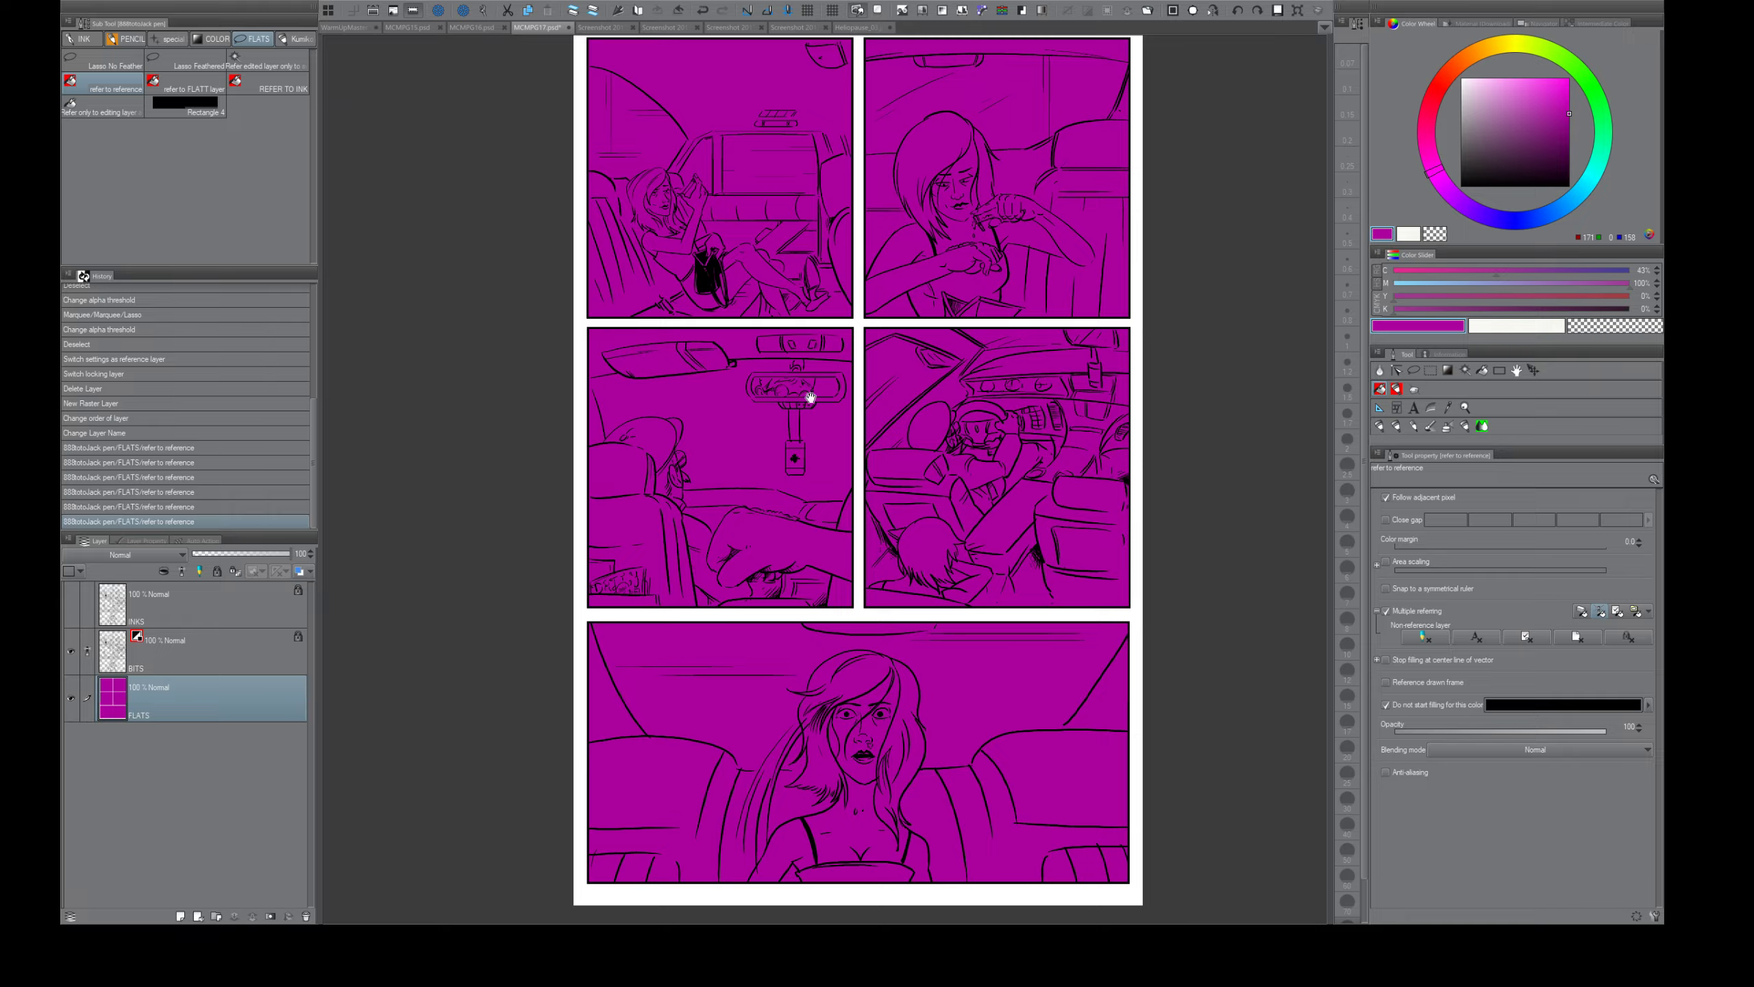
drag(799, 338, 810, 635)
drag(747, 574, 786, 546)
scroll(782, 506, down, 5)
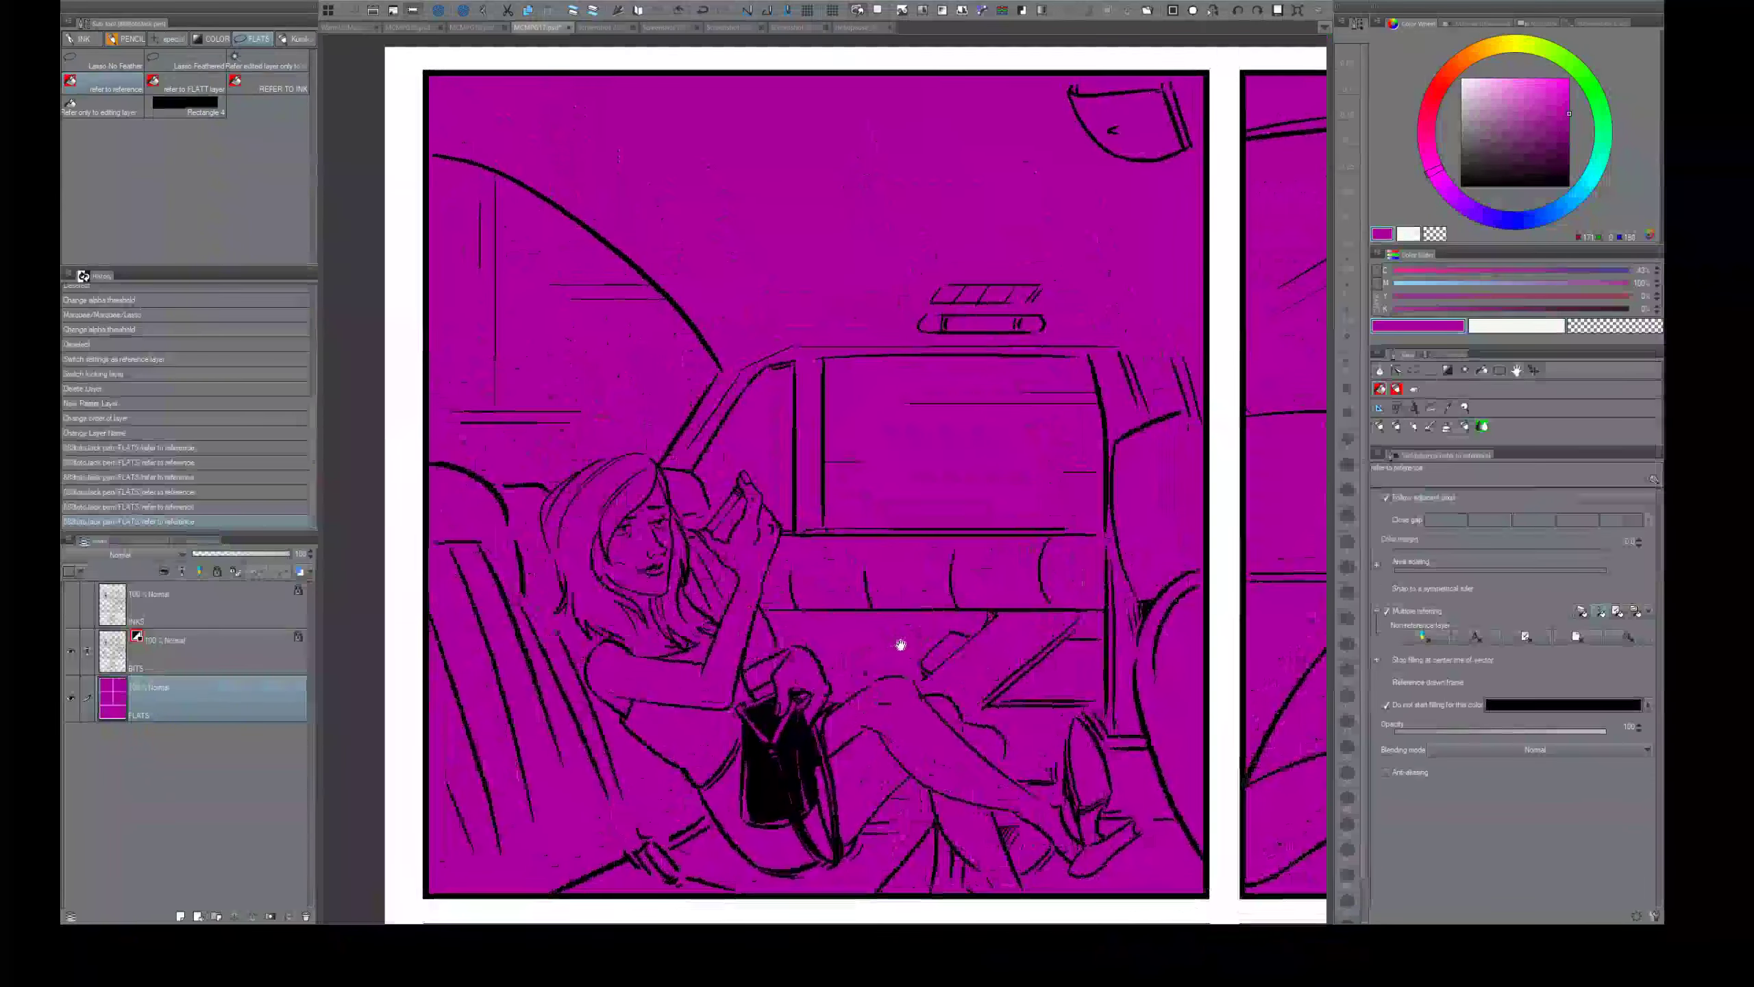
scroll(836, 587, down, 4)
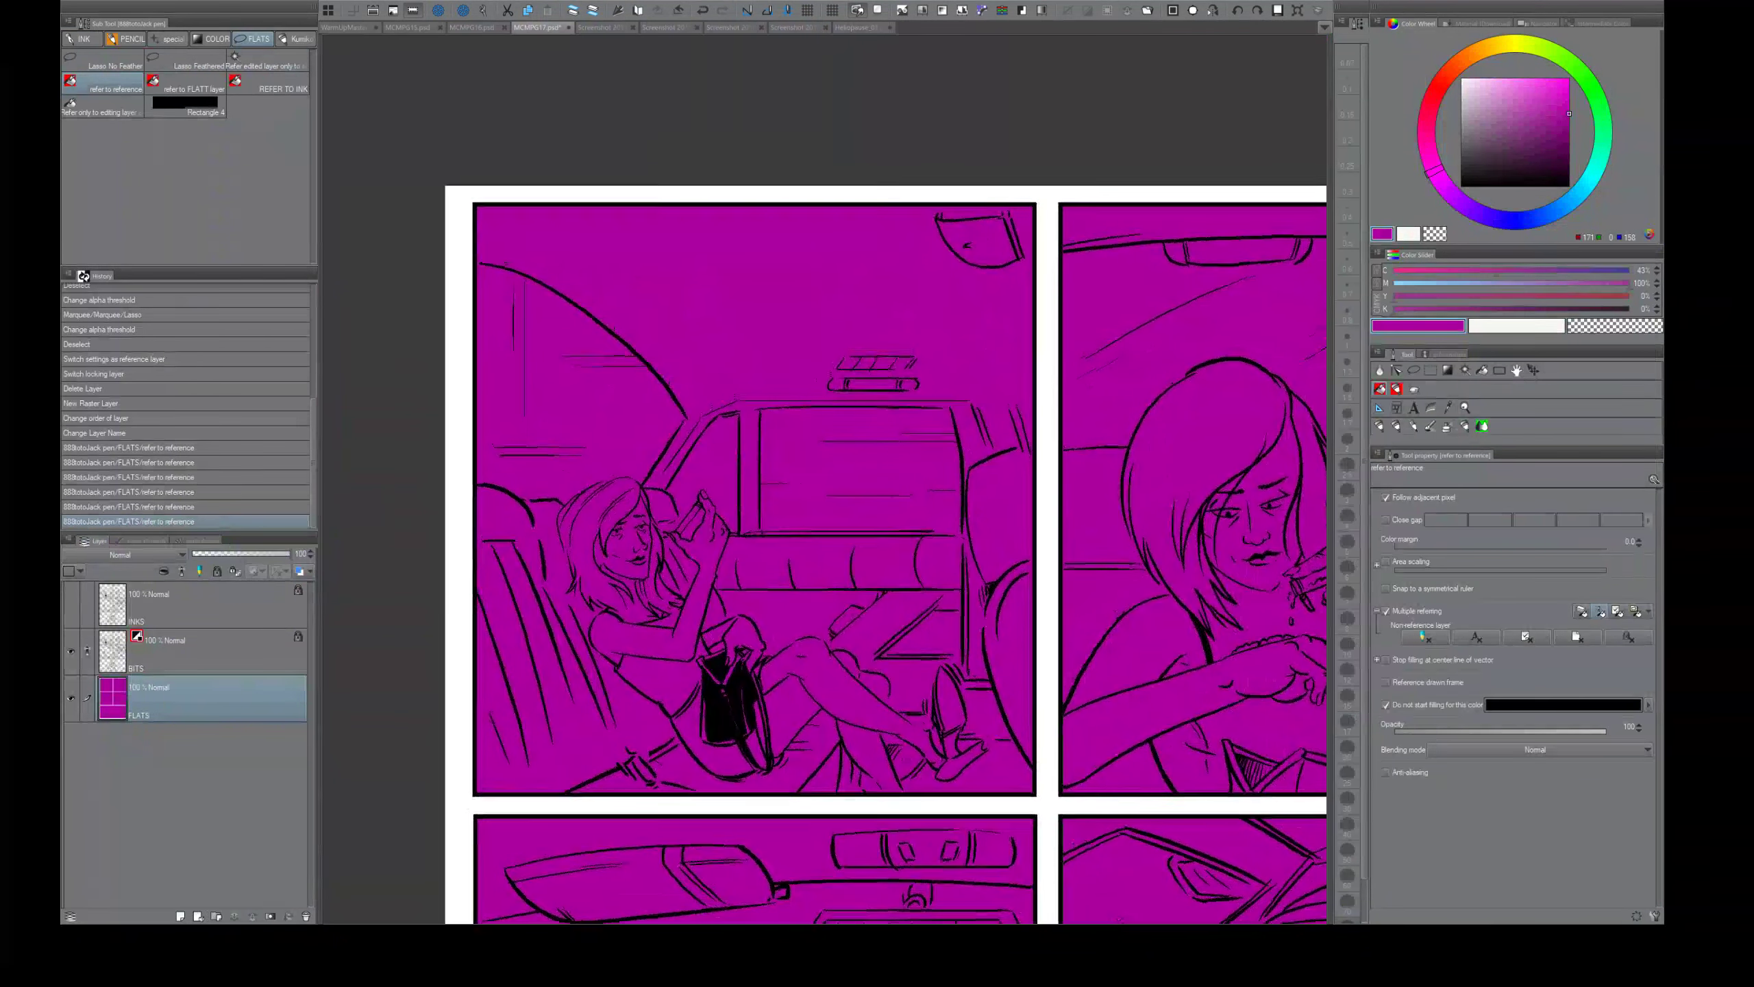
drag(848, 511, 788, 433)
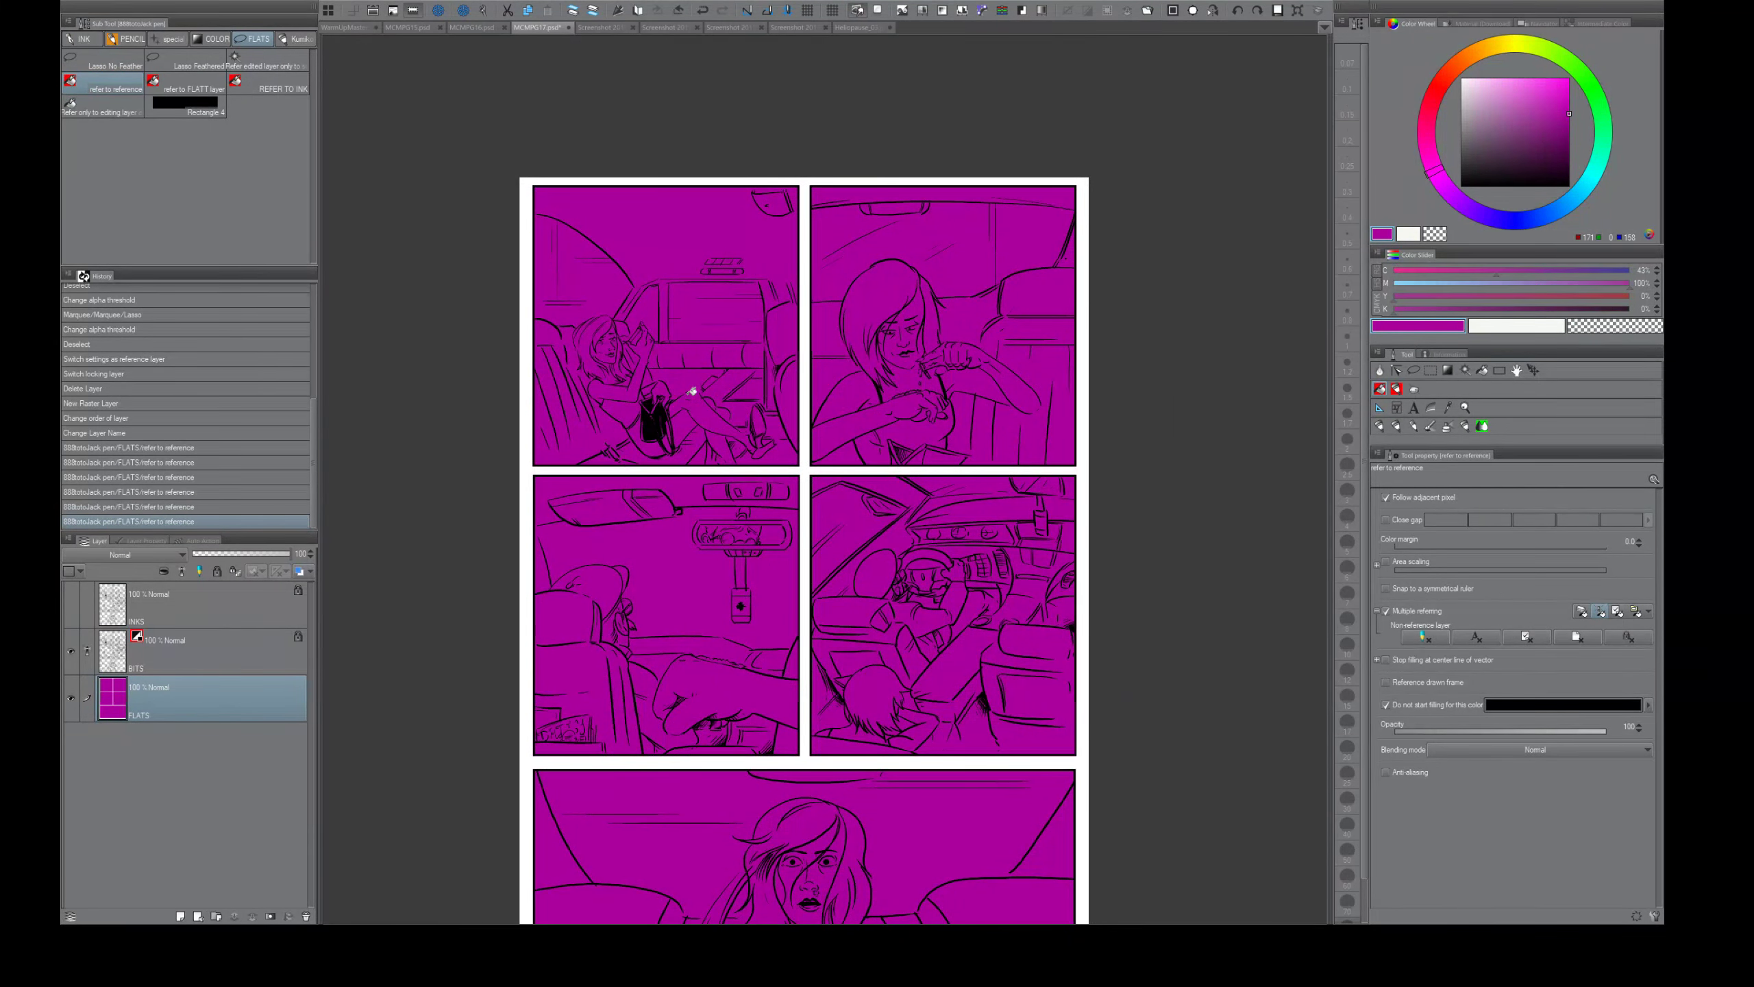
- Open the Sub View with the colored reference page and sample the woman's dark brown hair color
scroll(663, 414, up, 6)
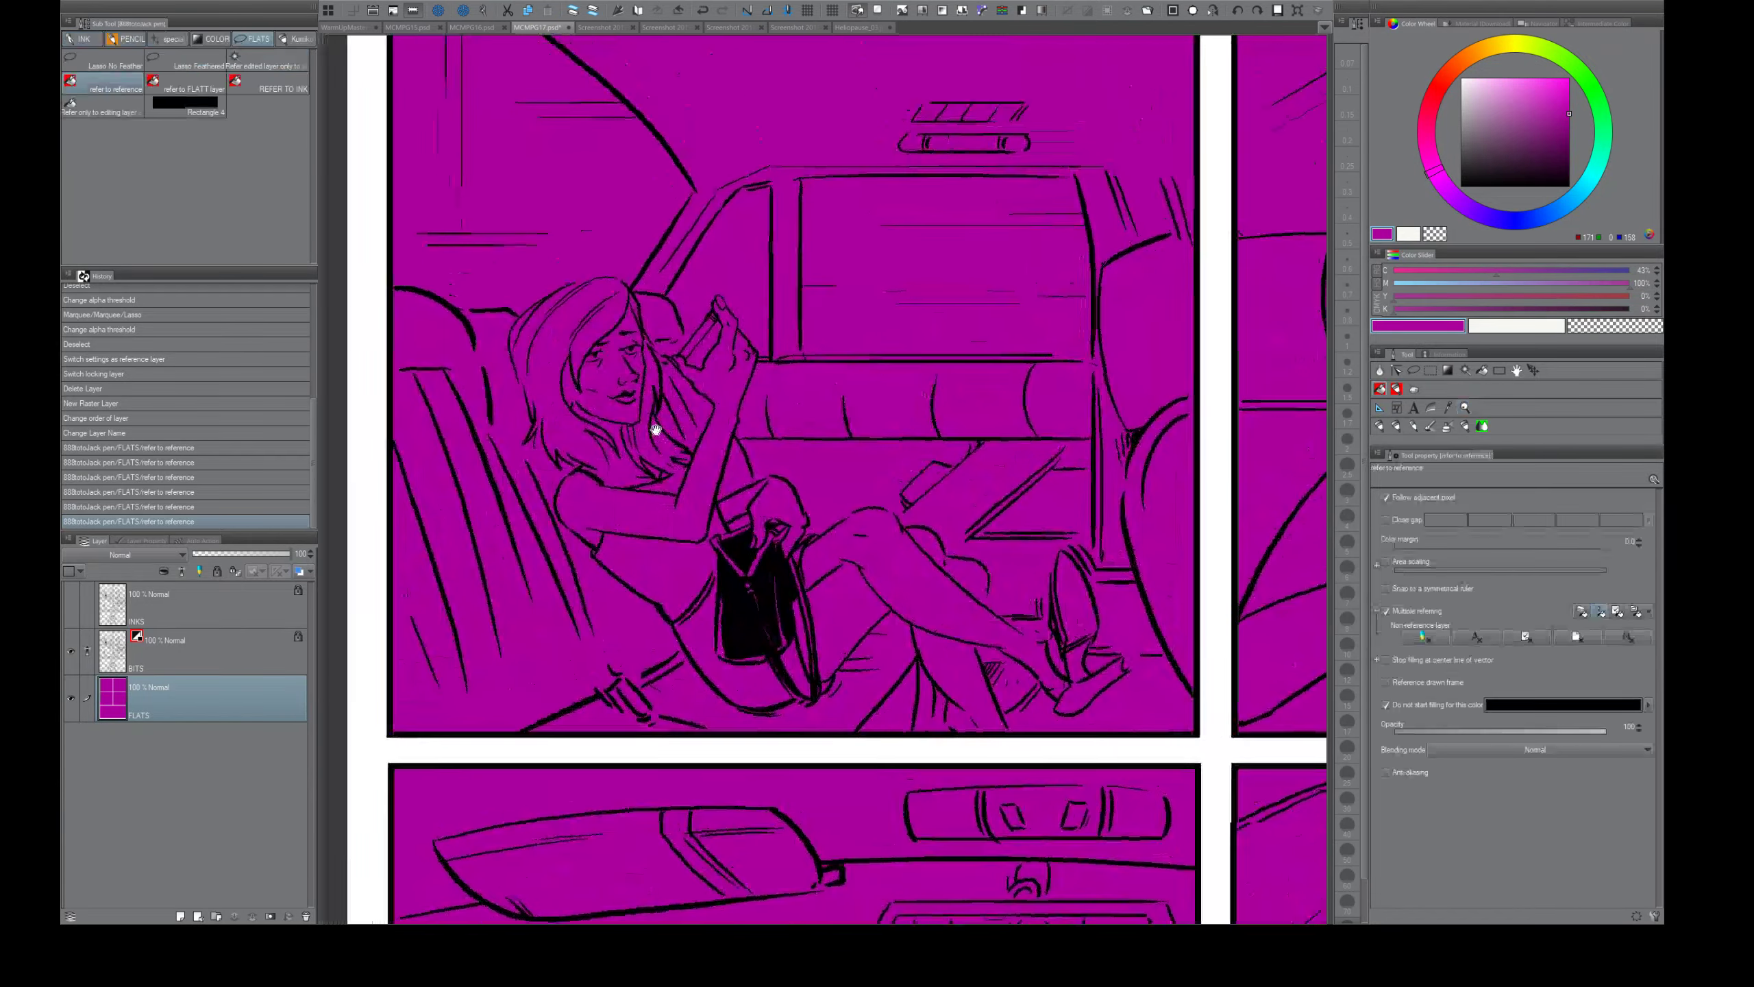
scroll(655, 429, up, 4)
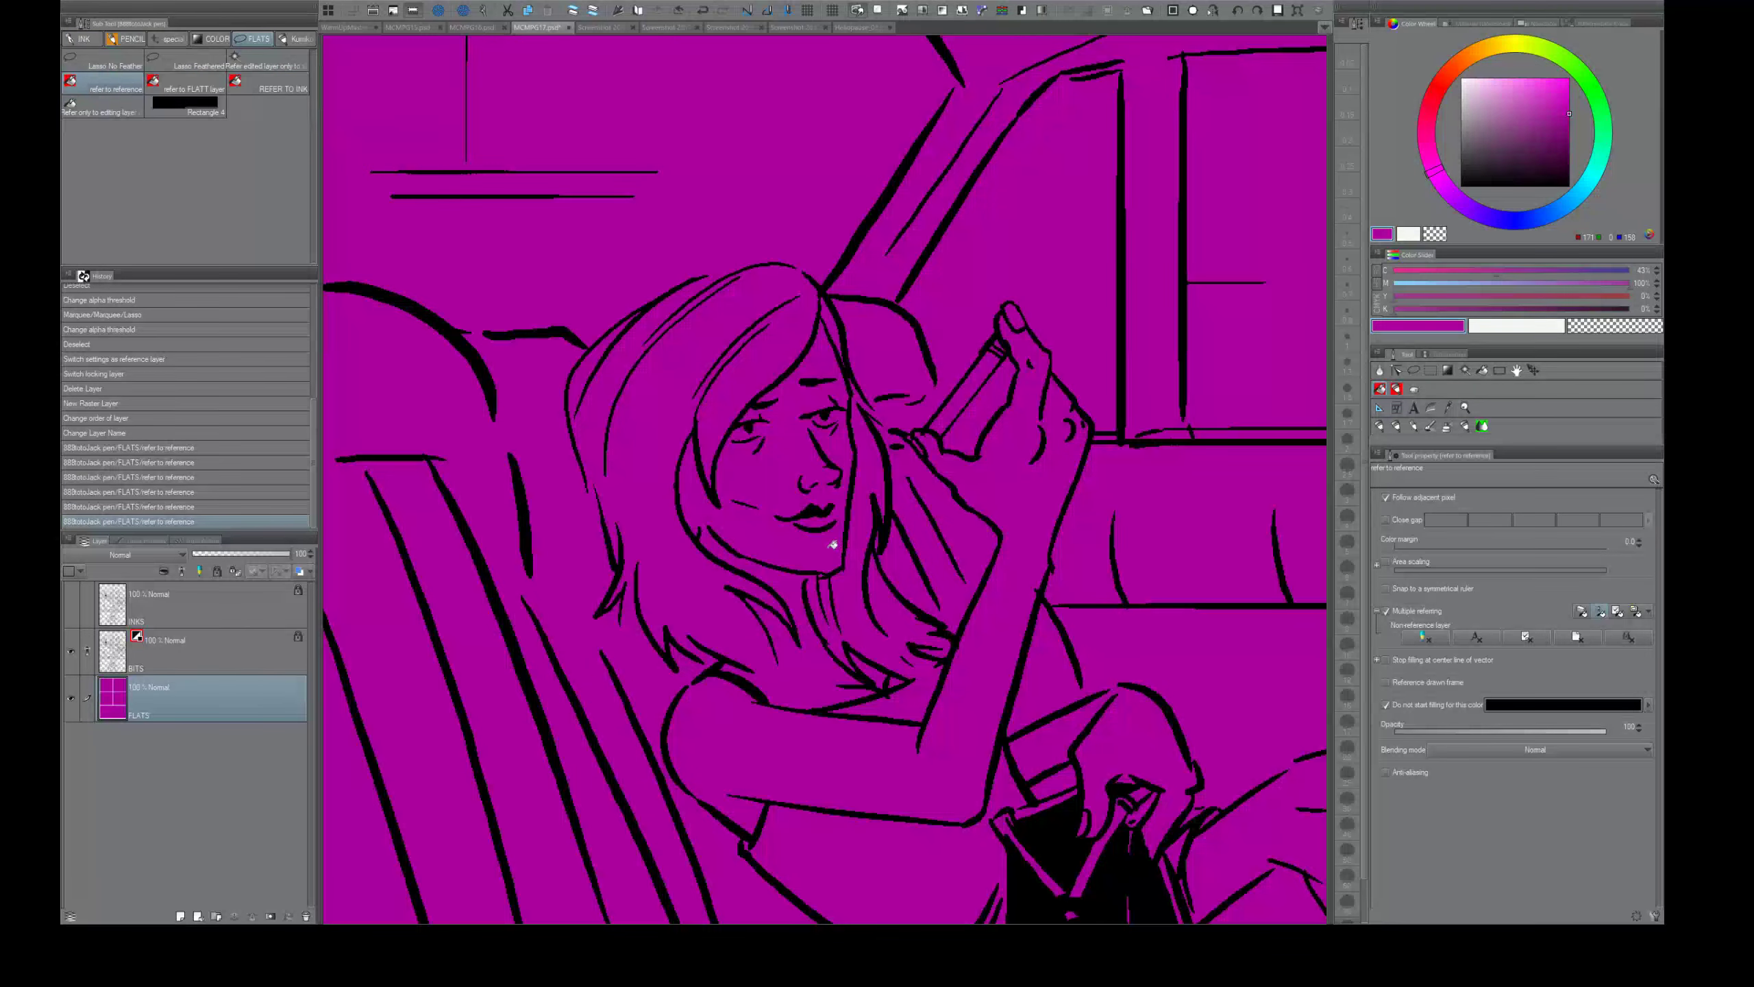
click(394, 11)
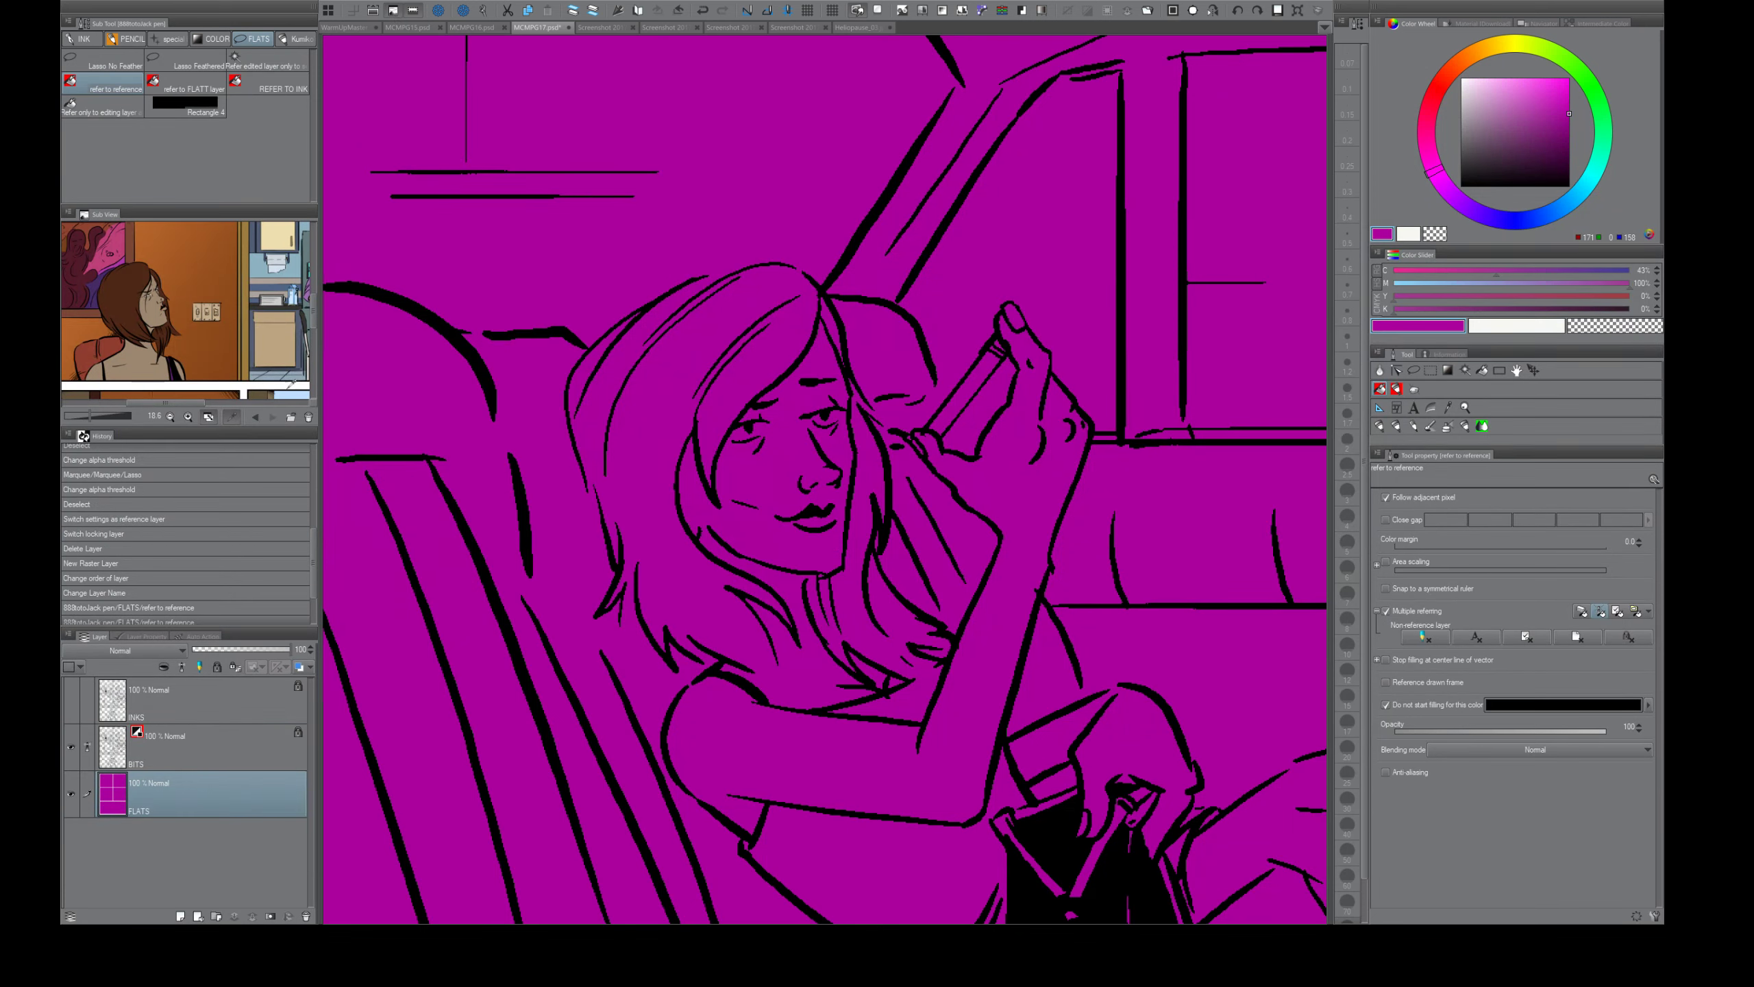
scroll(271, 319, down, 6)
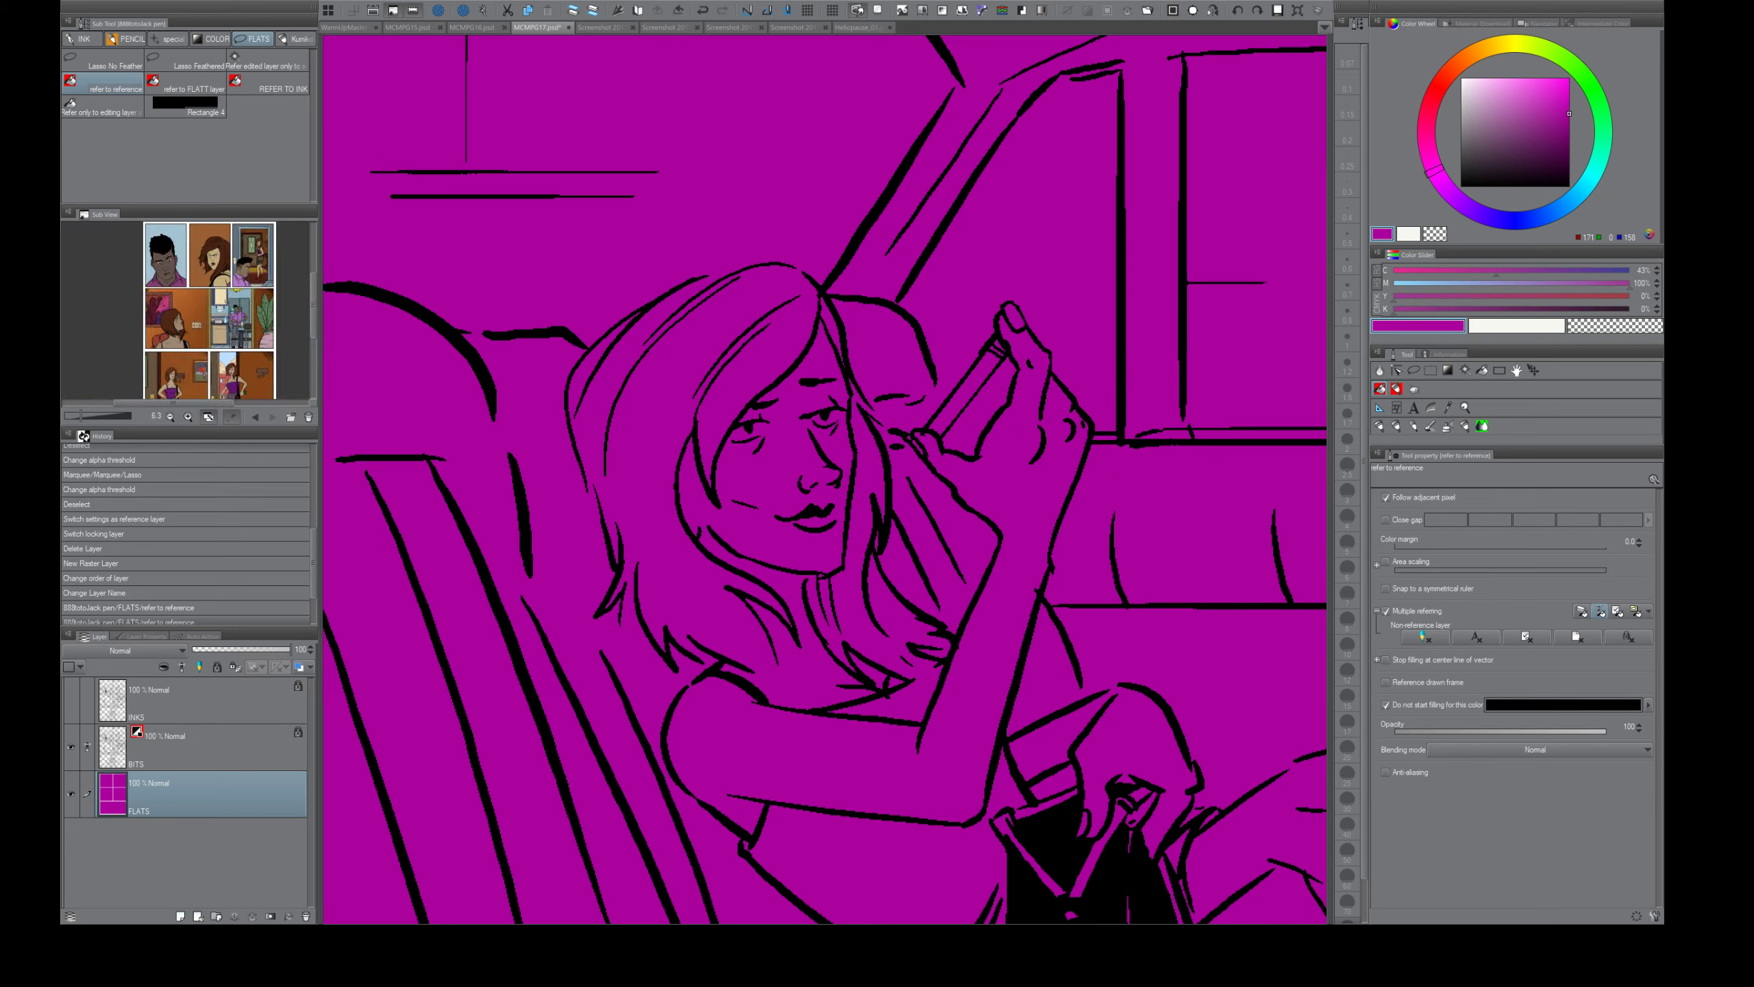
scroll(199, 323, up, 7)
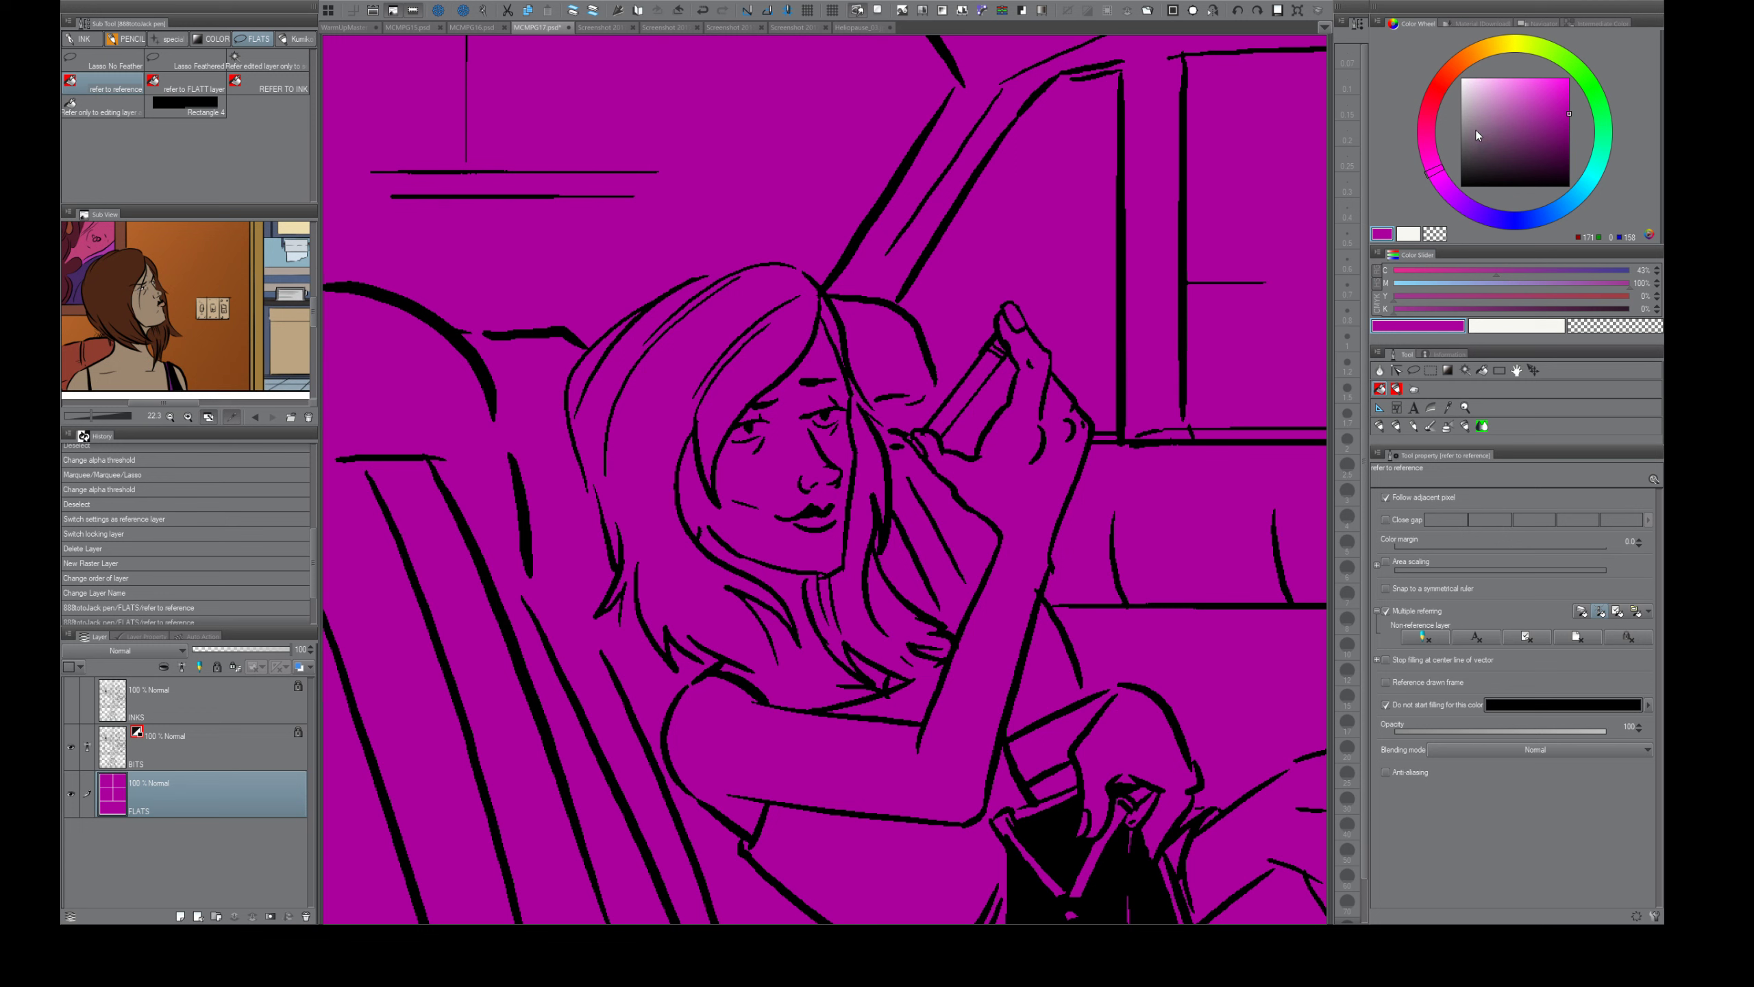
click(130, 343)
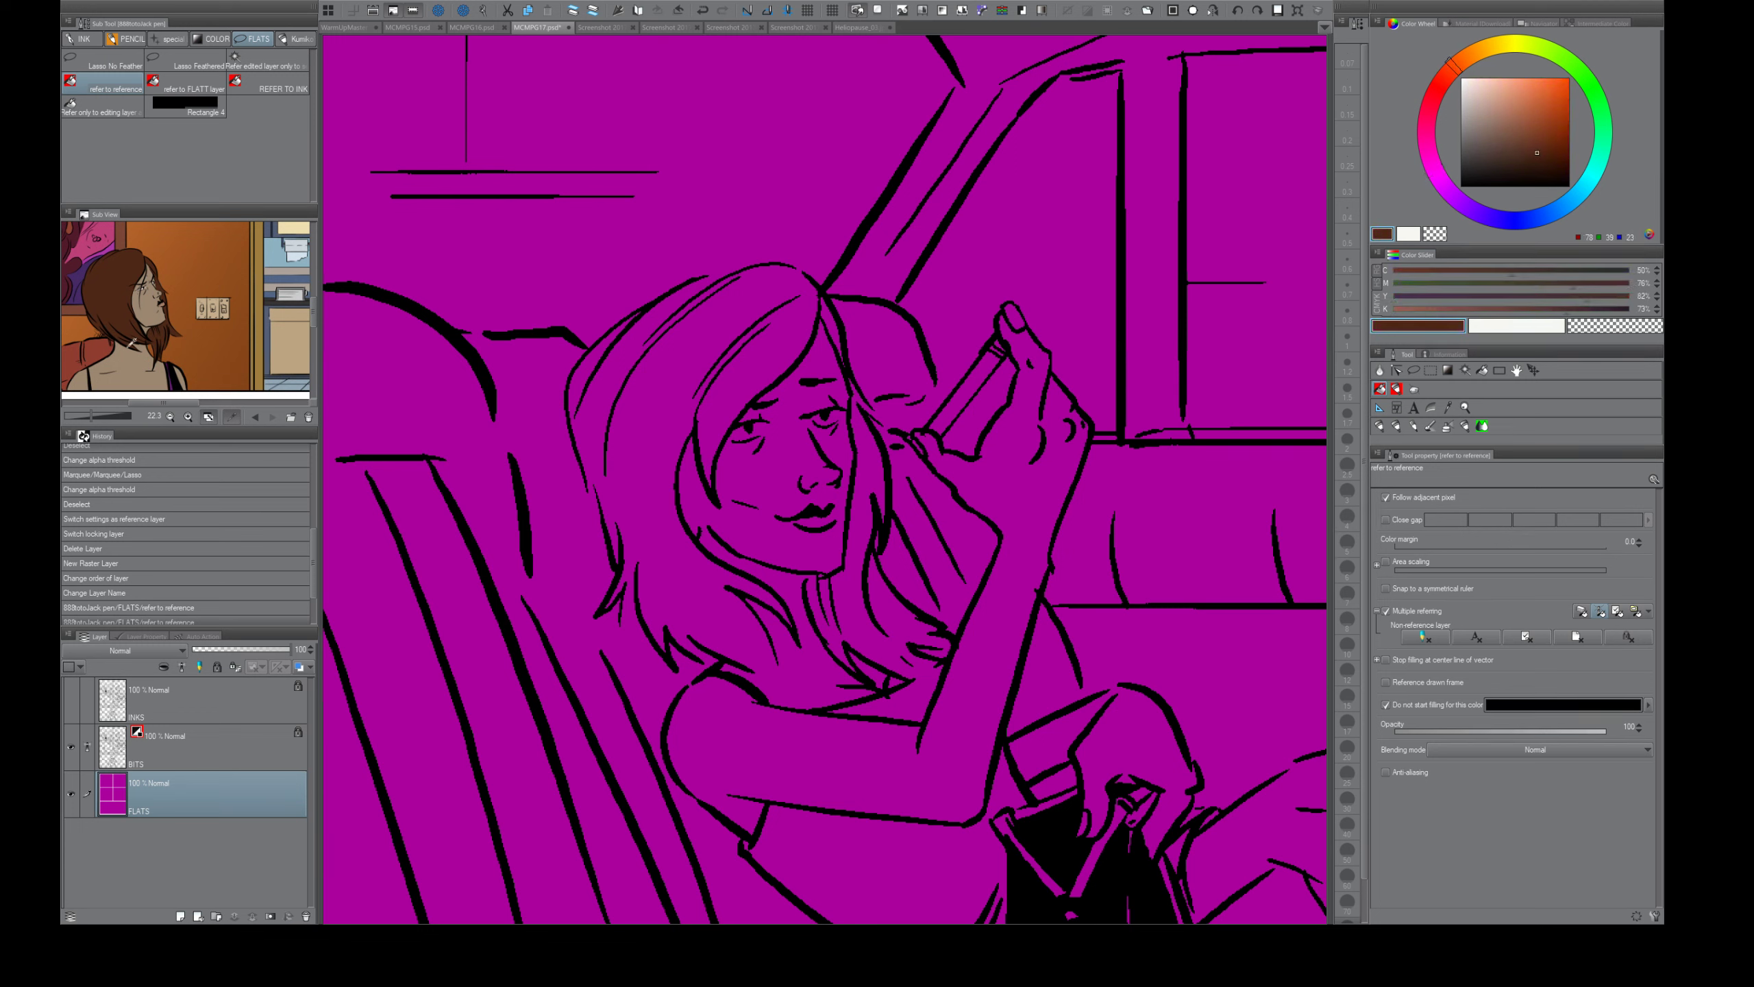
click(762, 365)
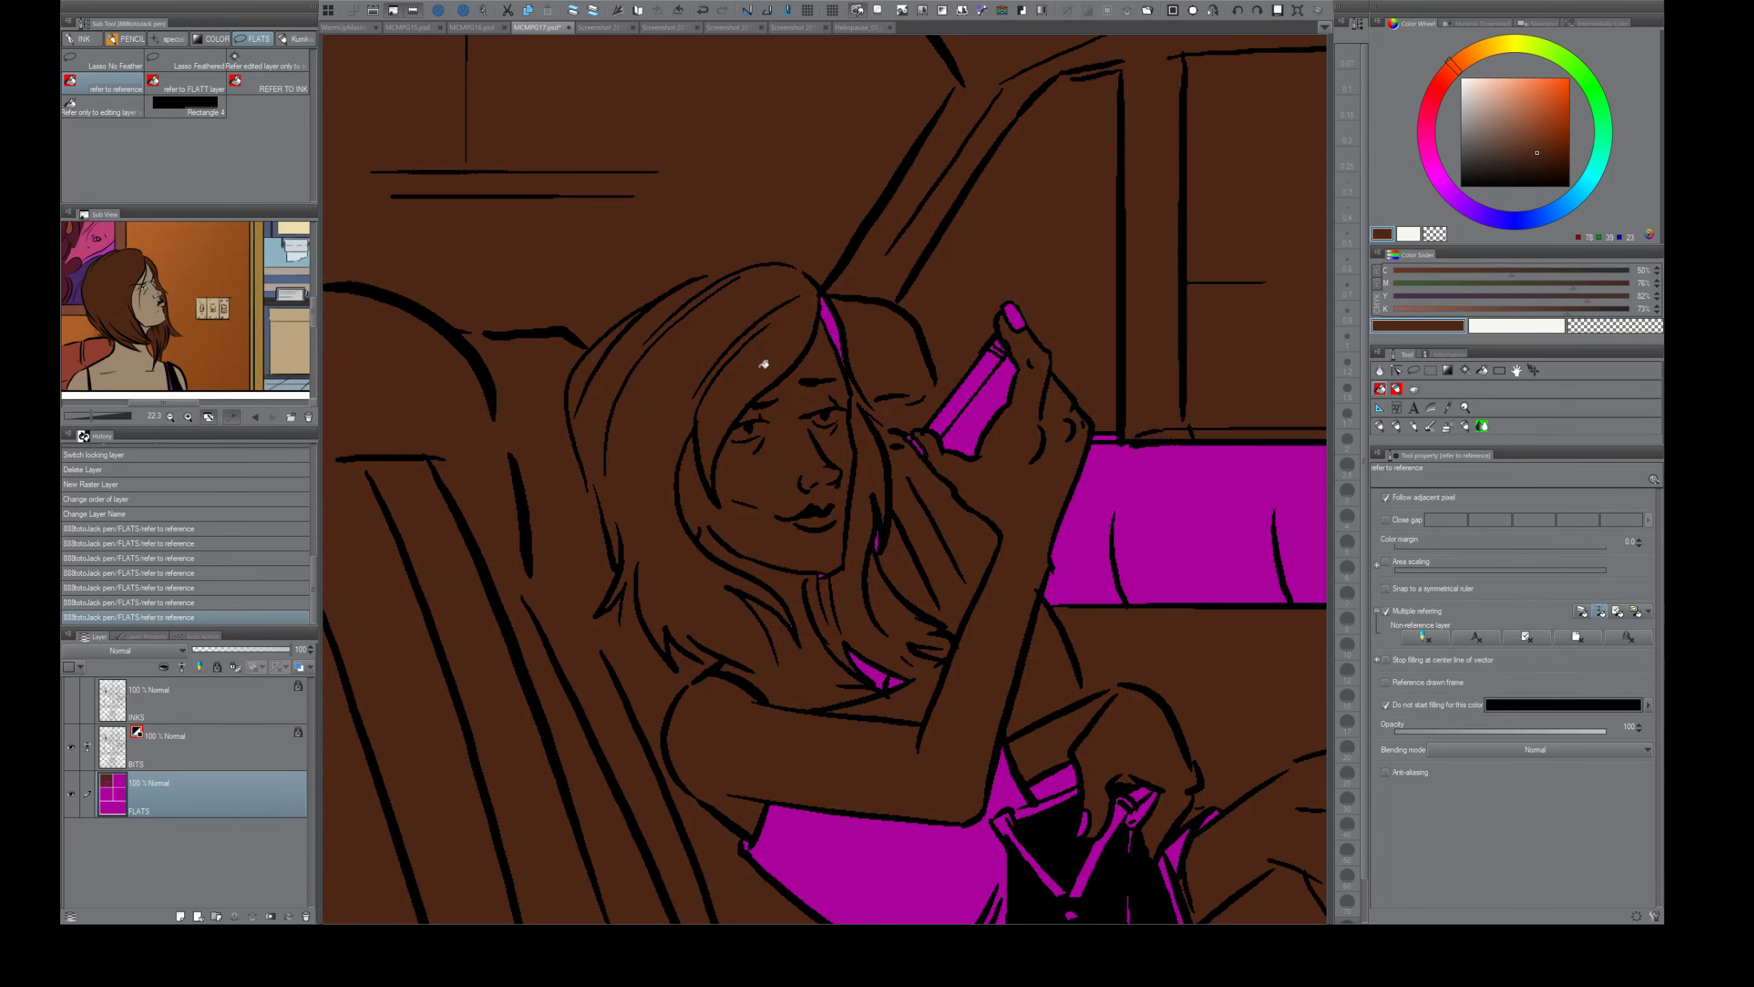
key(ctrl+z)
key(ctrl+z)
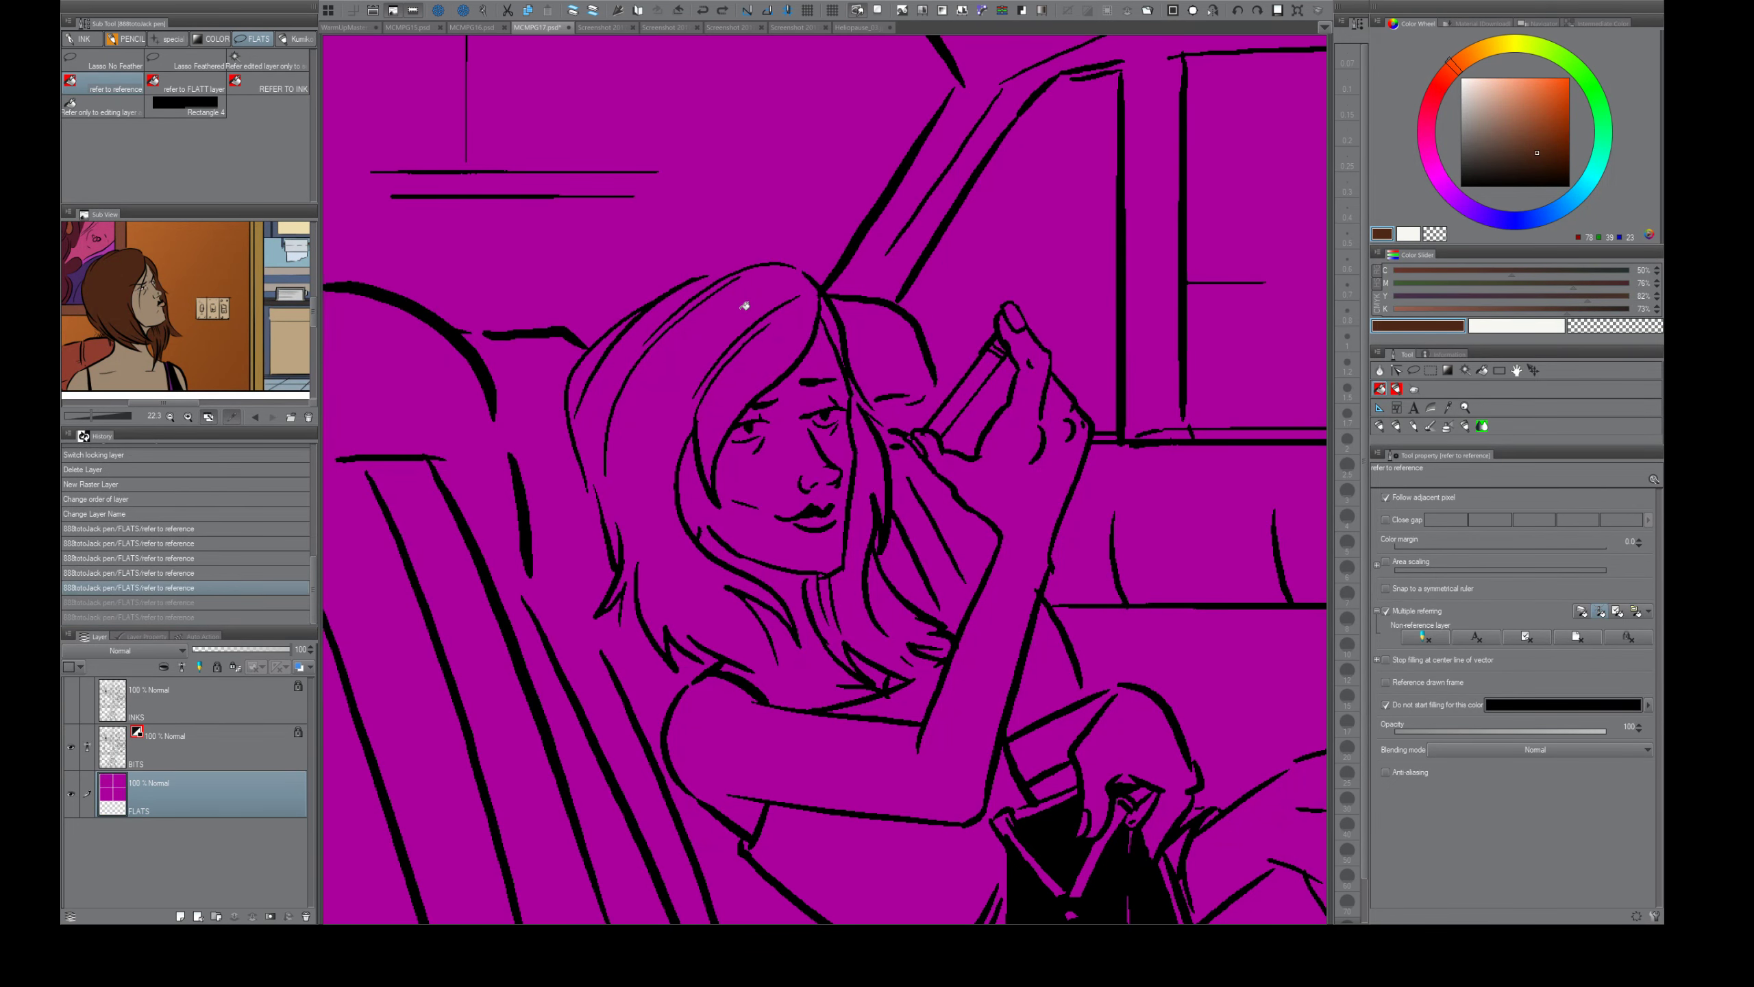
- Close the gaps in the woman's hair outline in the first panel with dark brown strokes of the fill-in mono pen
key(e)
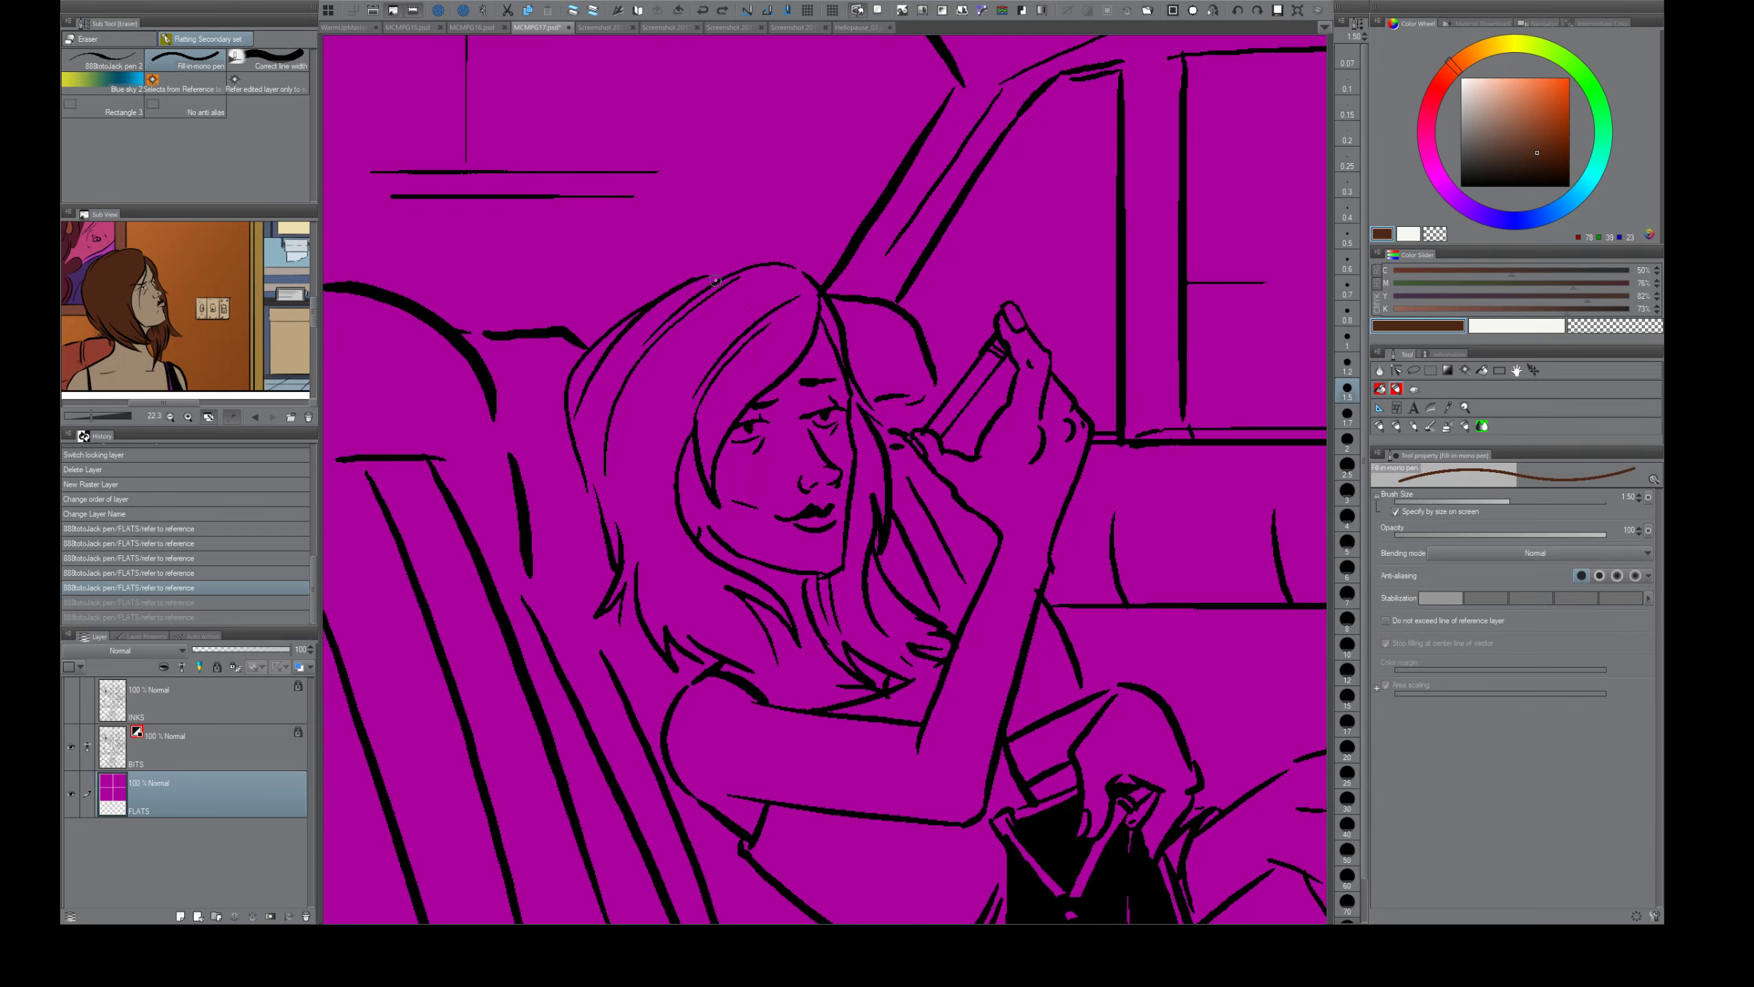
drag(719, 294, 726, 274)
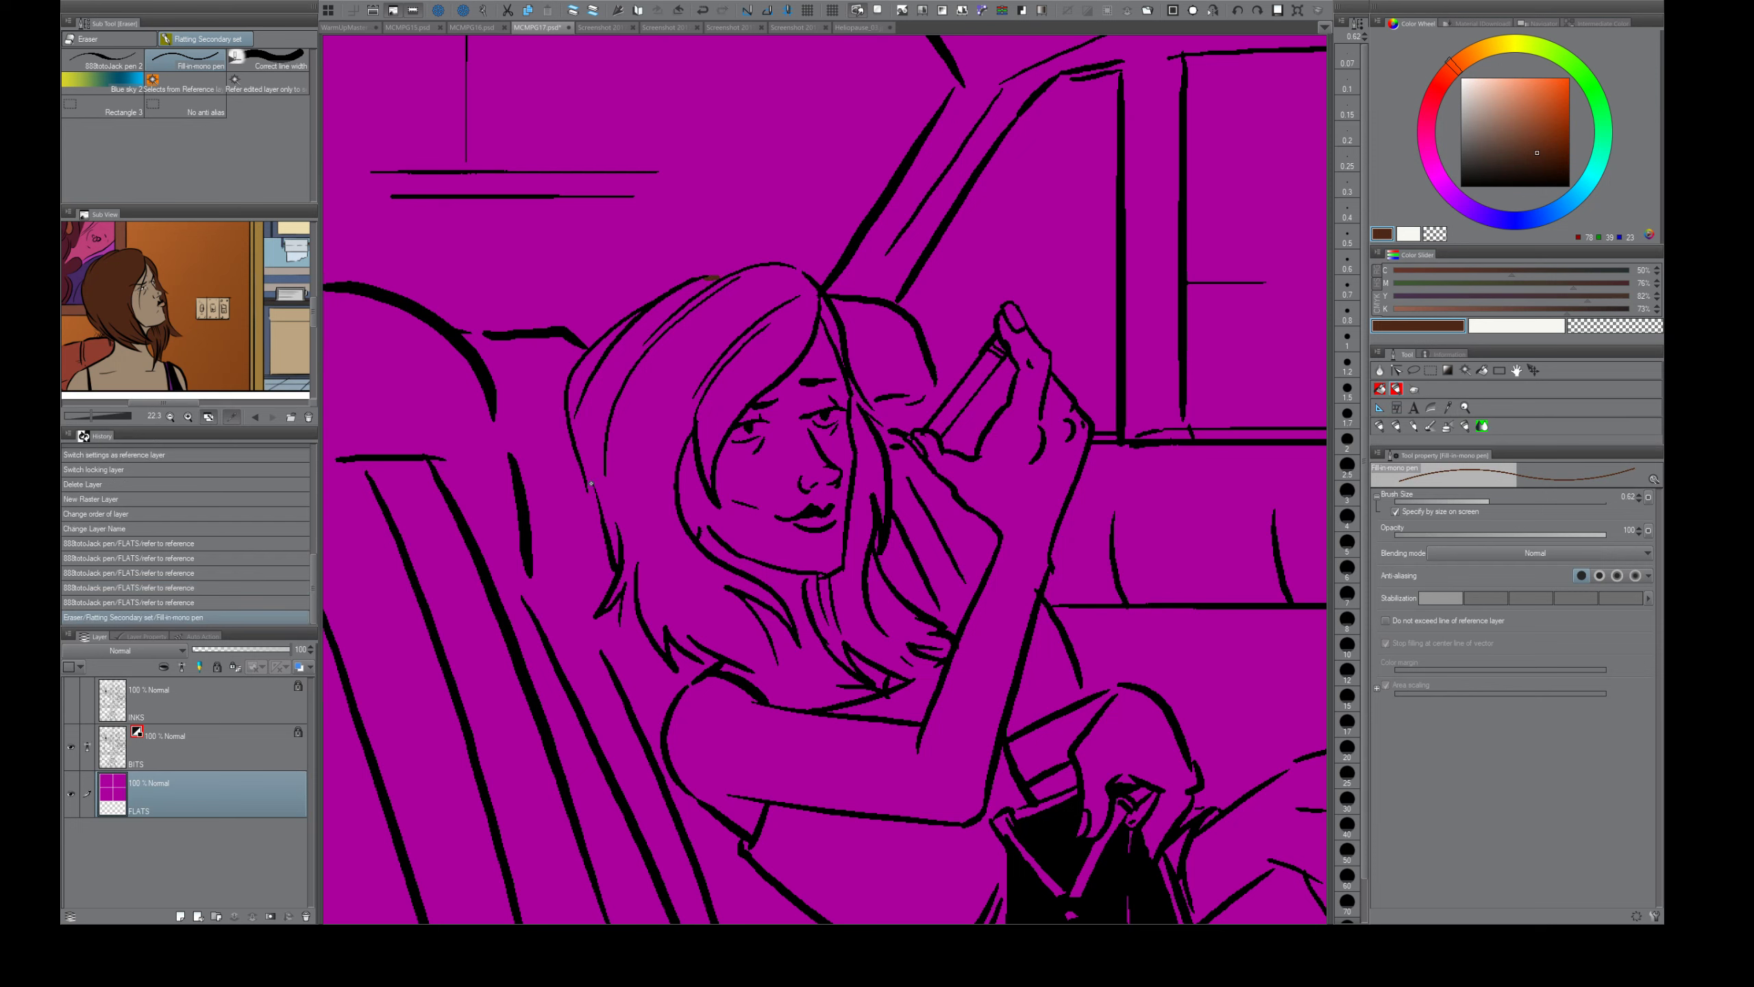
drag(595, 483, 591, 487)
drag(619, 617, 633, 586)
mouse_move(711, 651)
mouse_down()
mouse_move(695, 649)
mouse_move(778, 668)
mouse_up()
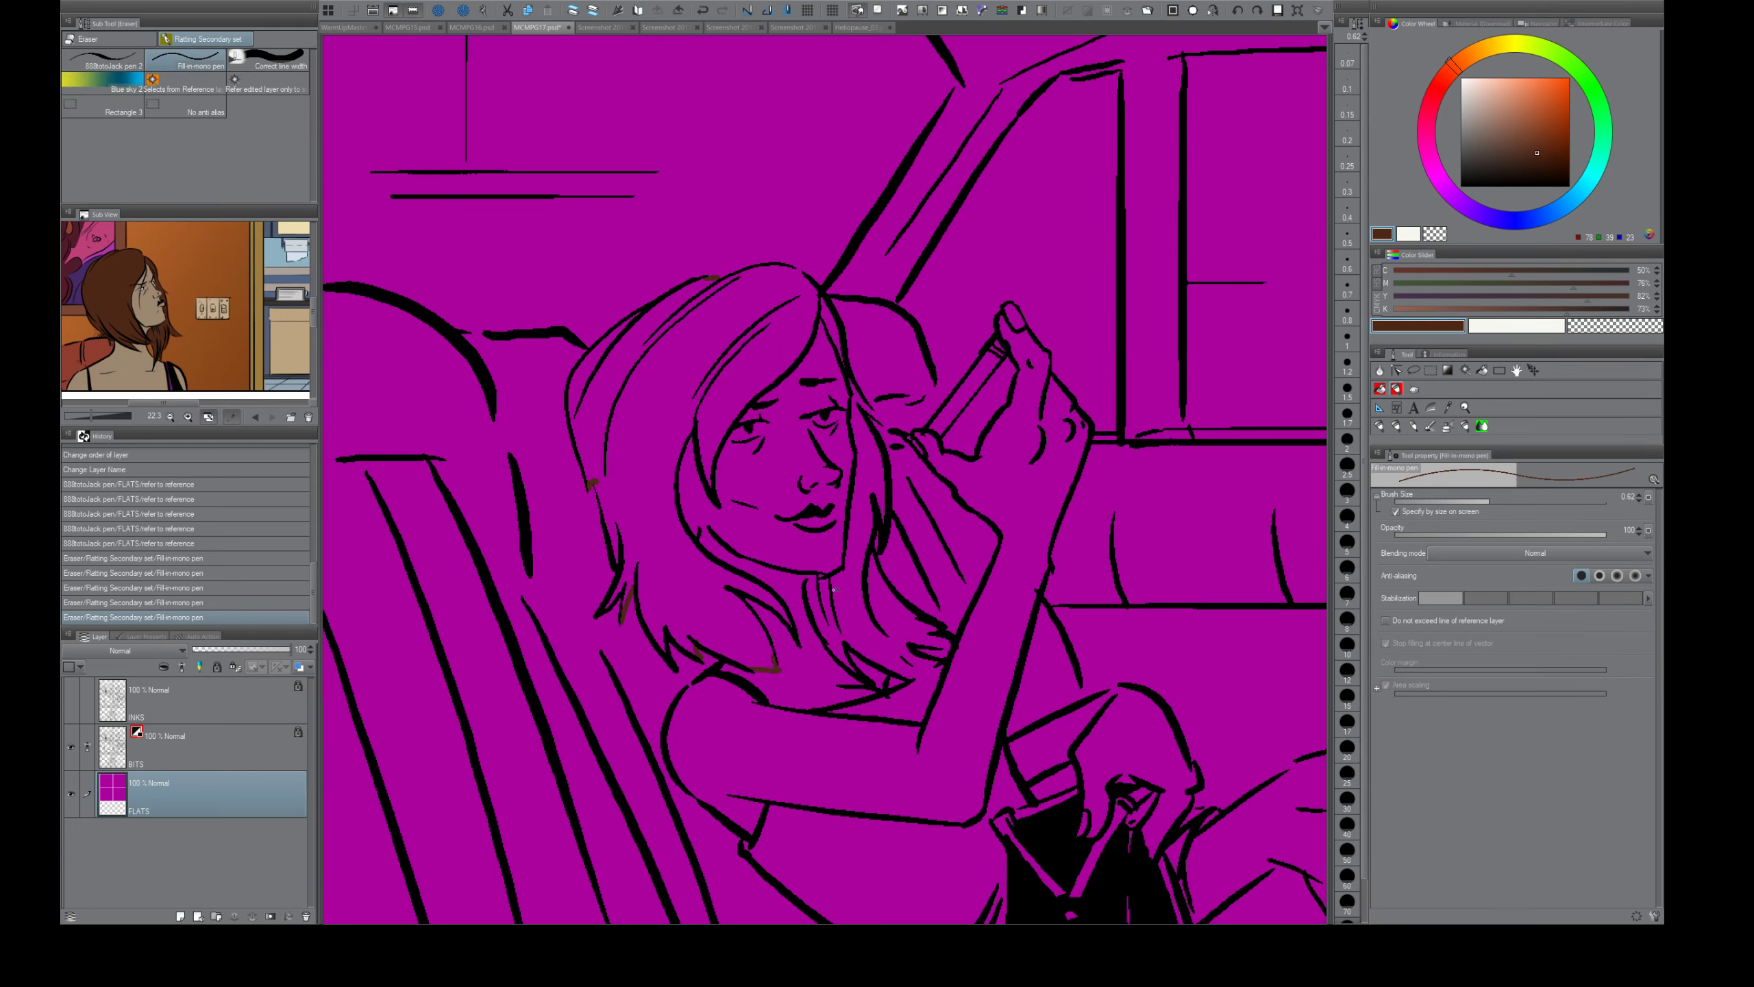
drag(792, 271, 817, 275)
drag(935, 386, 874, 412)
drag(881, 632, 897, 670)
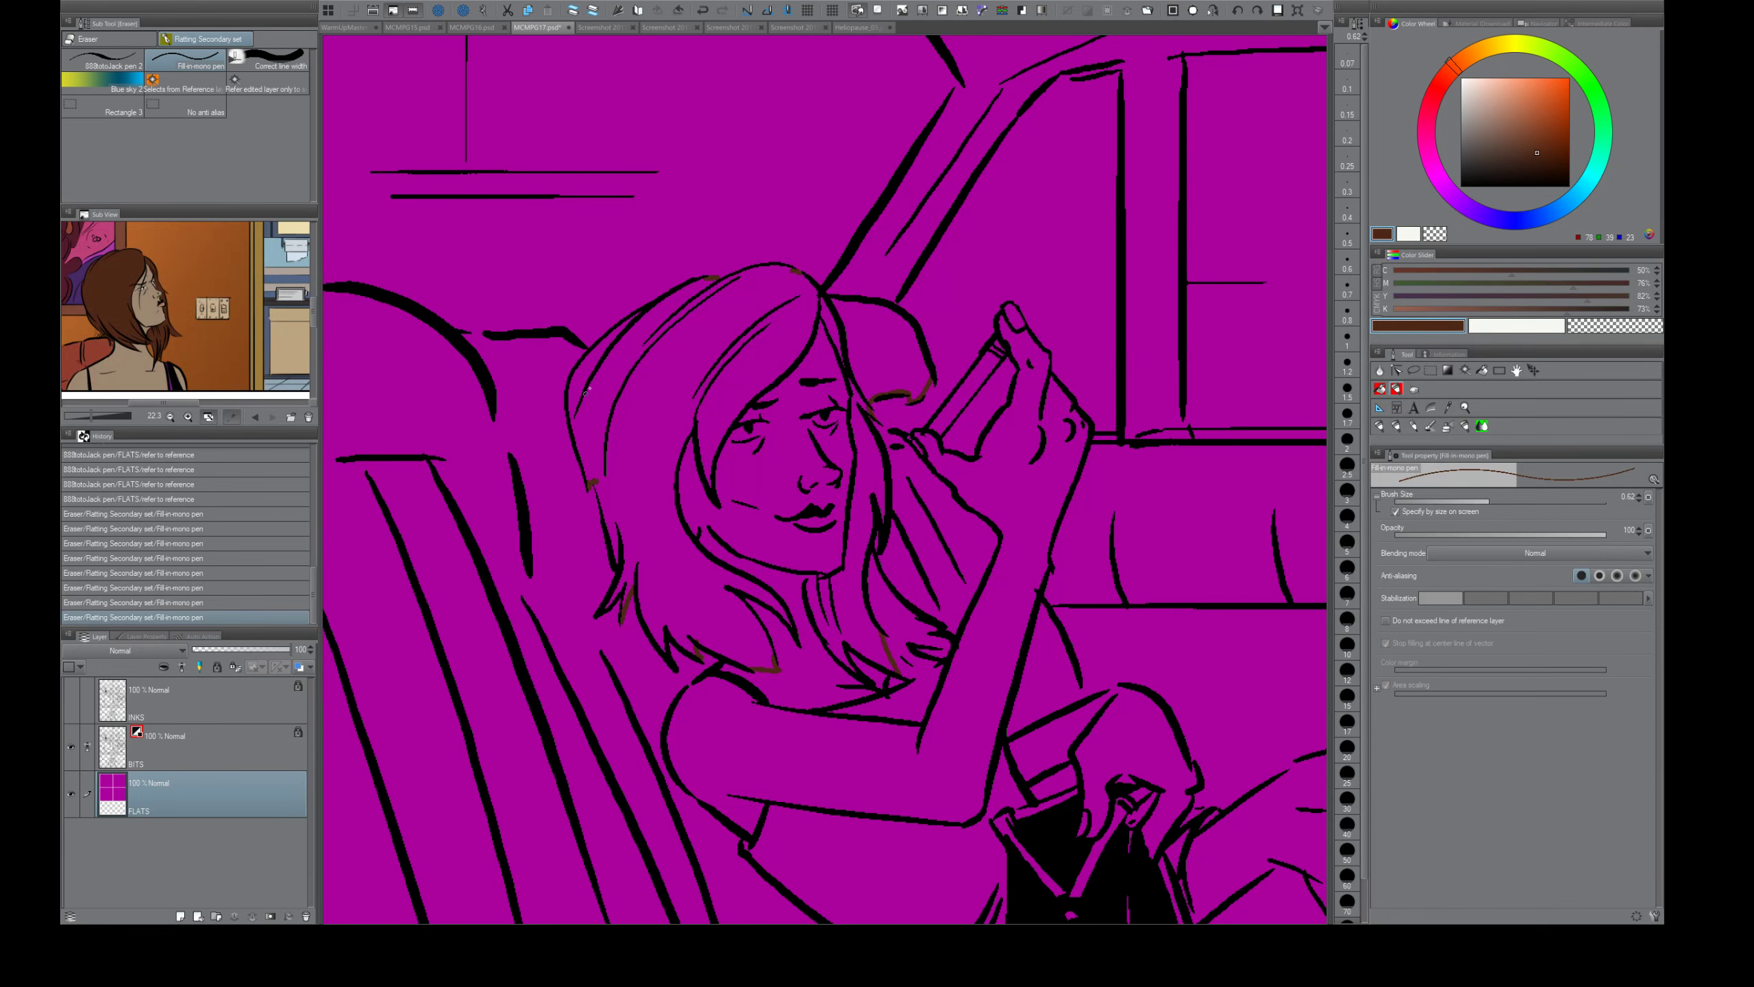
- Fill the main hair mass and the section behind the woman's face with dark brown using the reference fill
key(g)
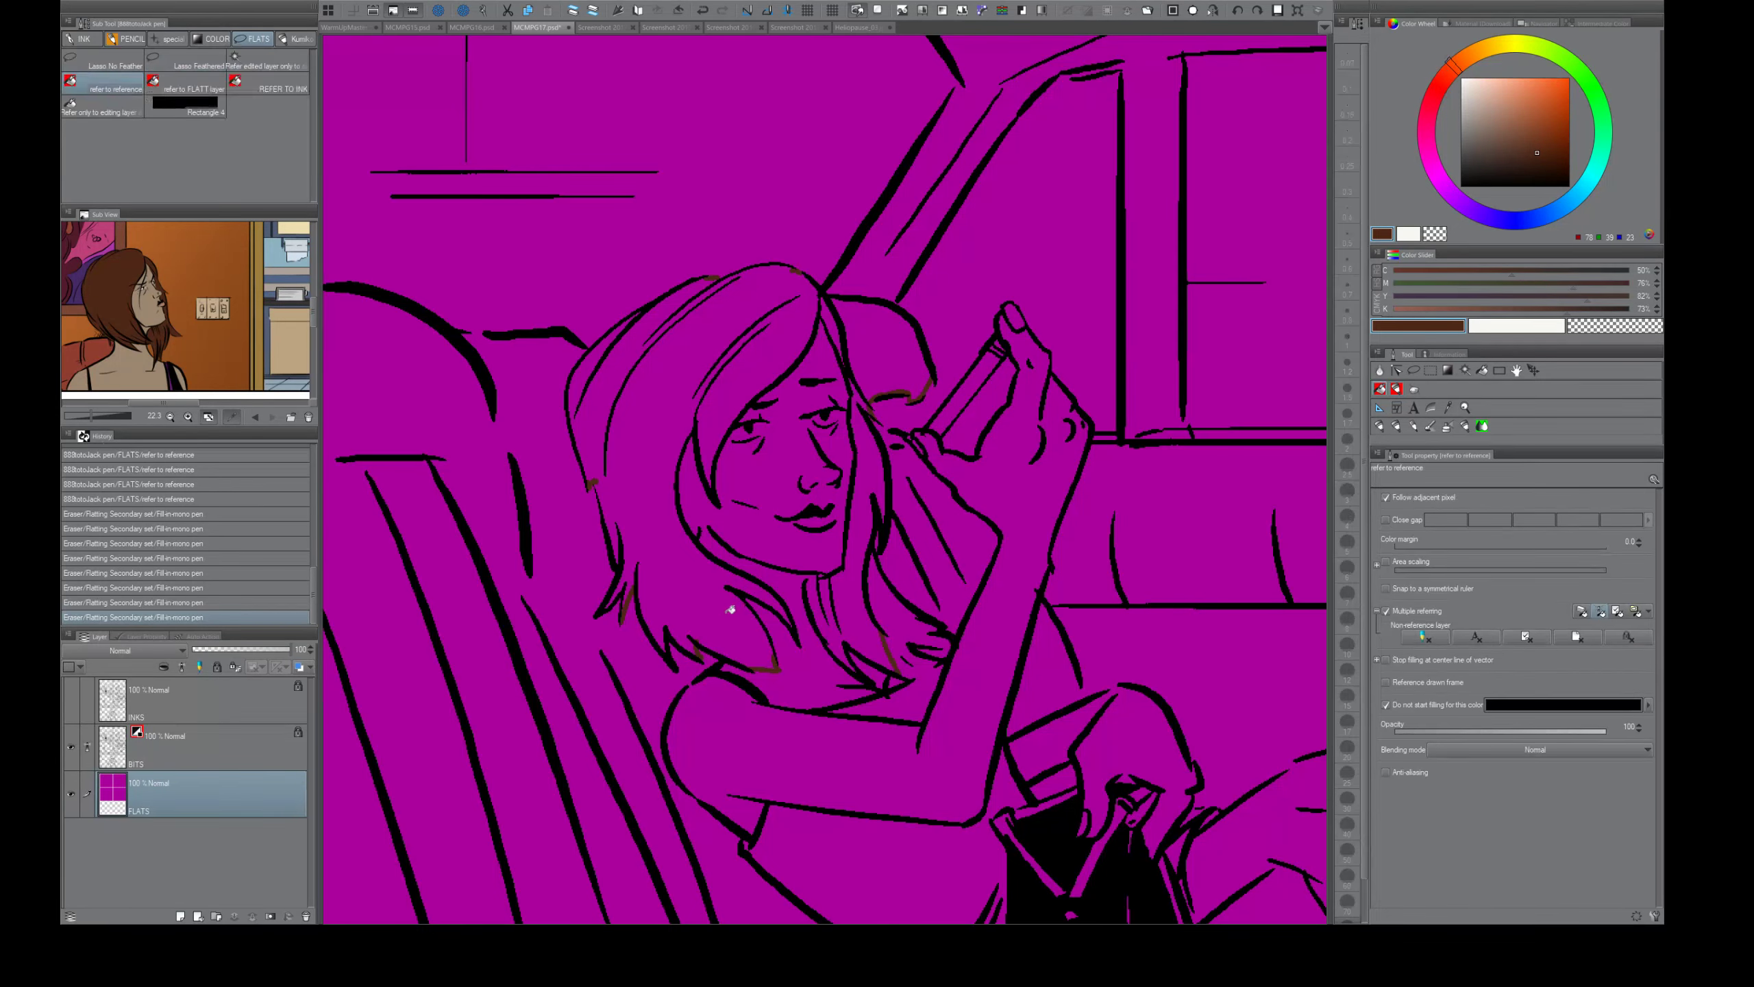
click(732, 608)
drag(732, 608, 942, 660)
drag(843, 621, 828, 606)
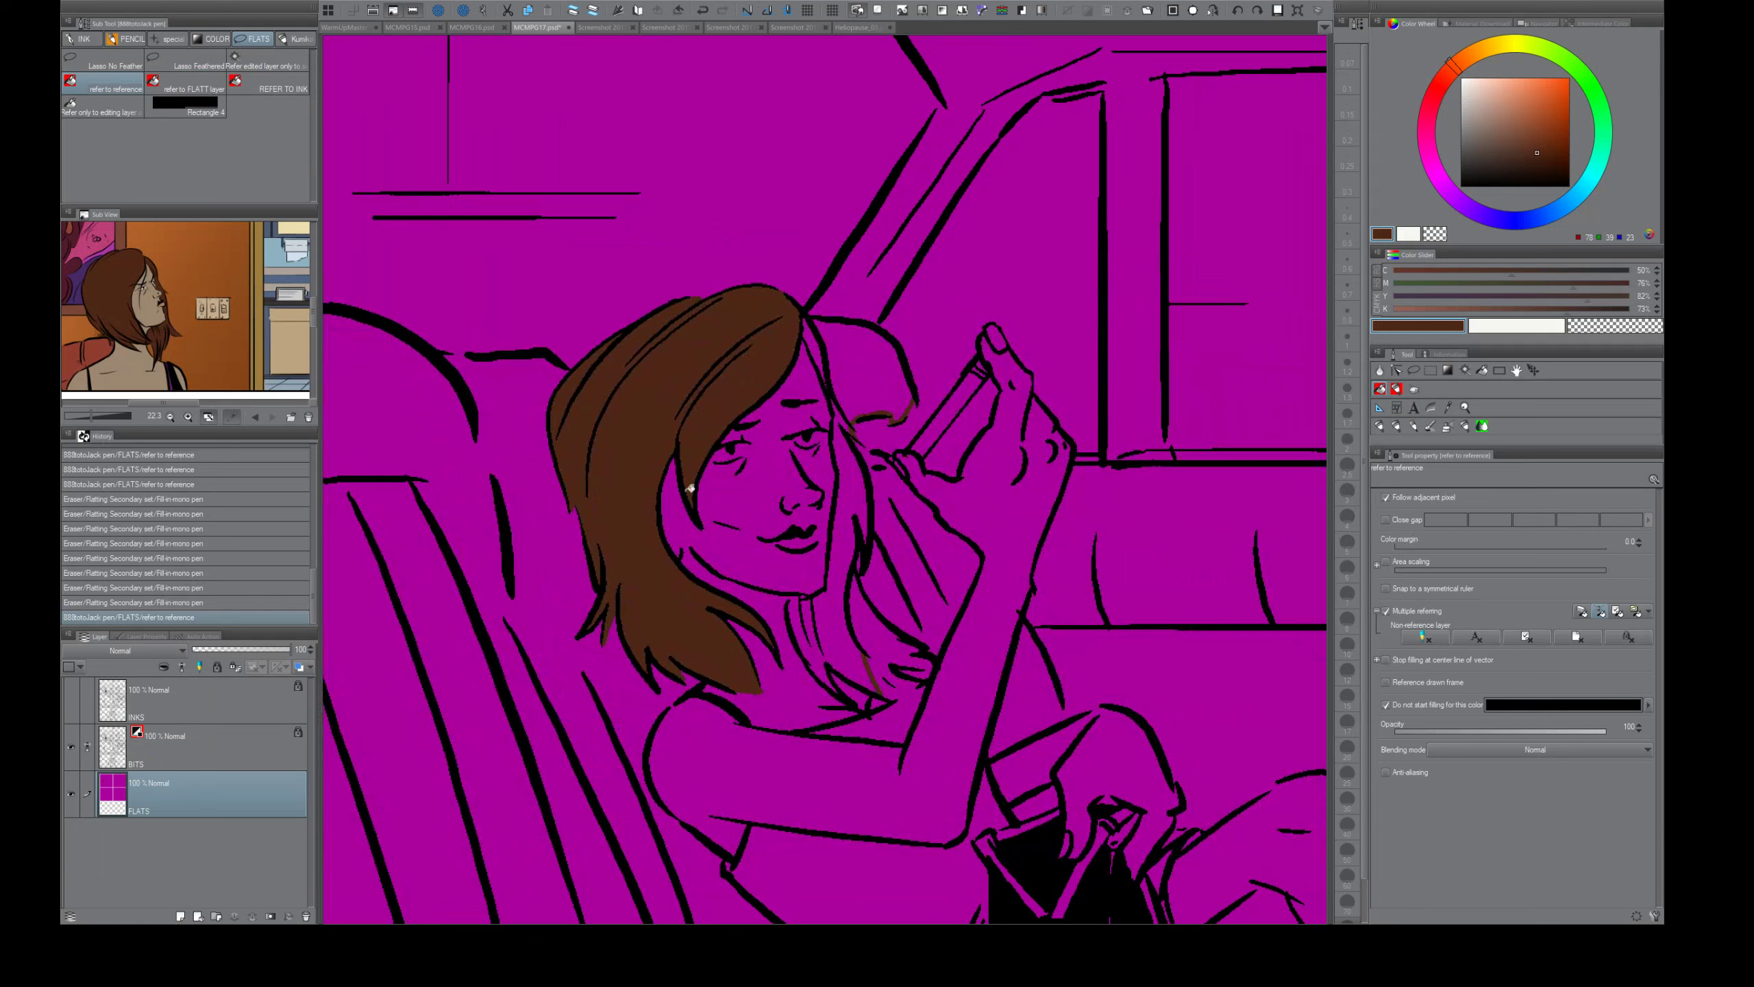
click(865, 372)
click(821, 347)
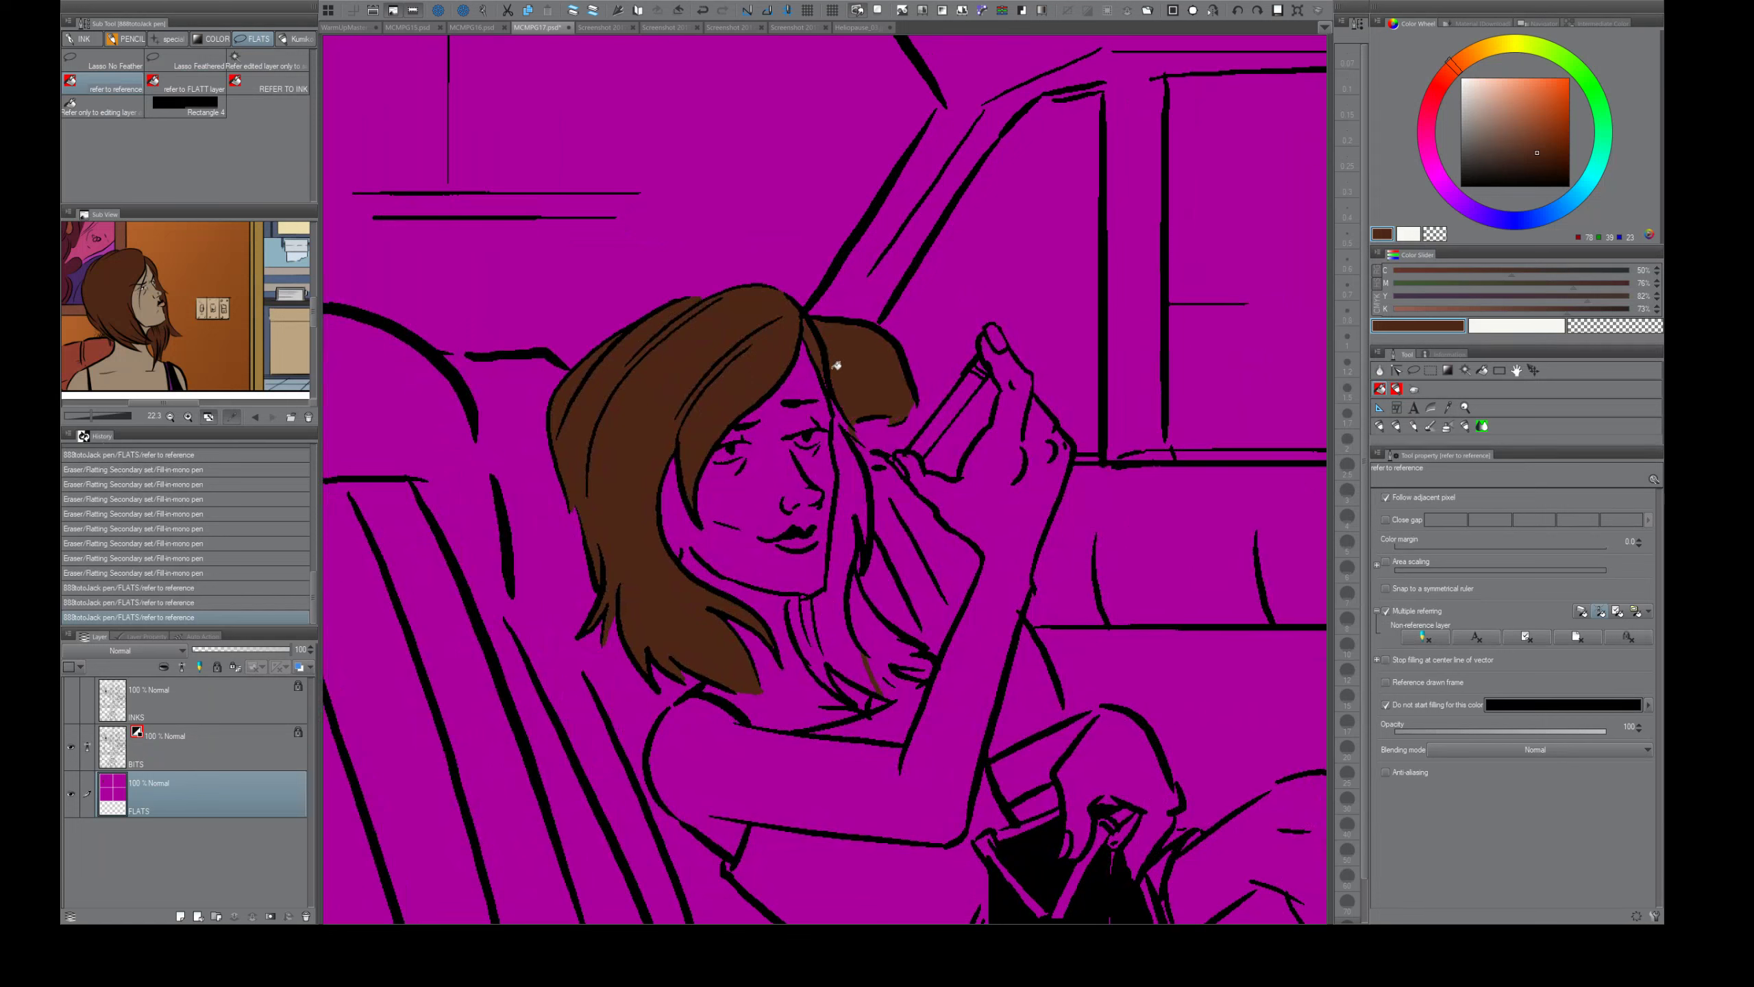
- Close the hair gap under the woman's chin with the fill-in pen and fill the strand beside her neck dark brown
click(860, 491)
key(ctrl+z)
key(e)
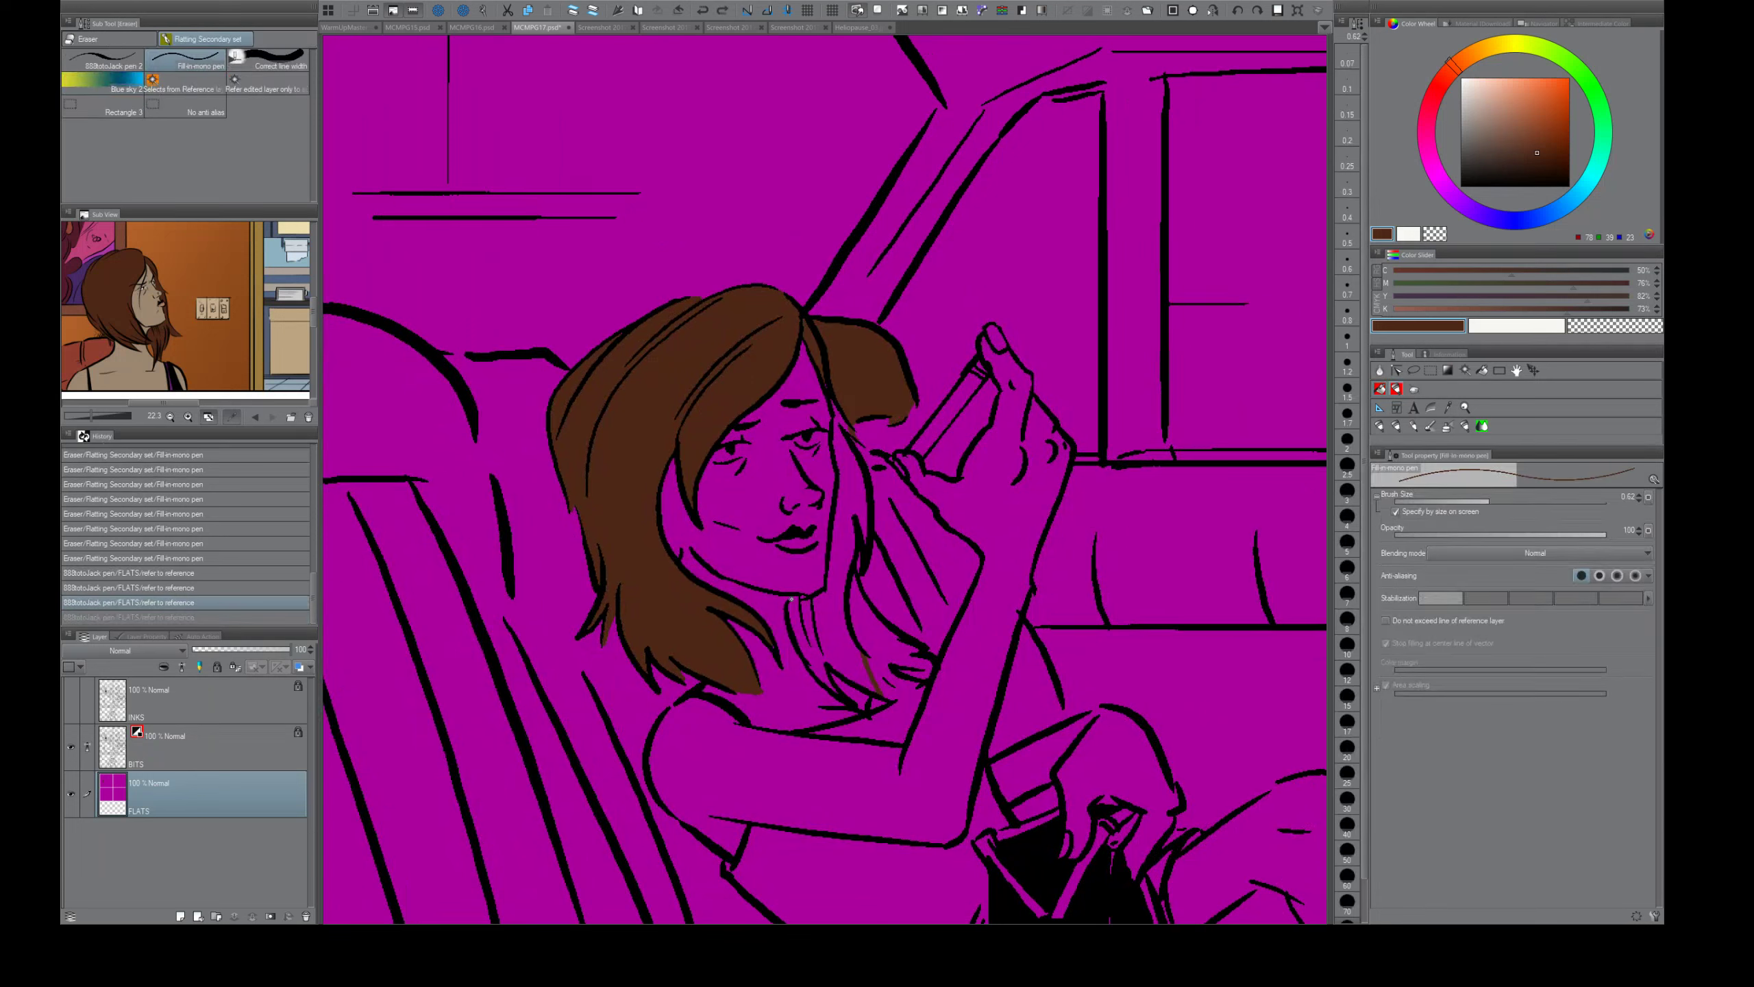
drag(792, 598, 788, 600)
key(g)
click(802, 608)
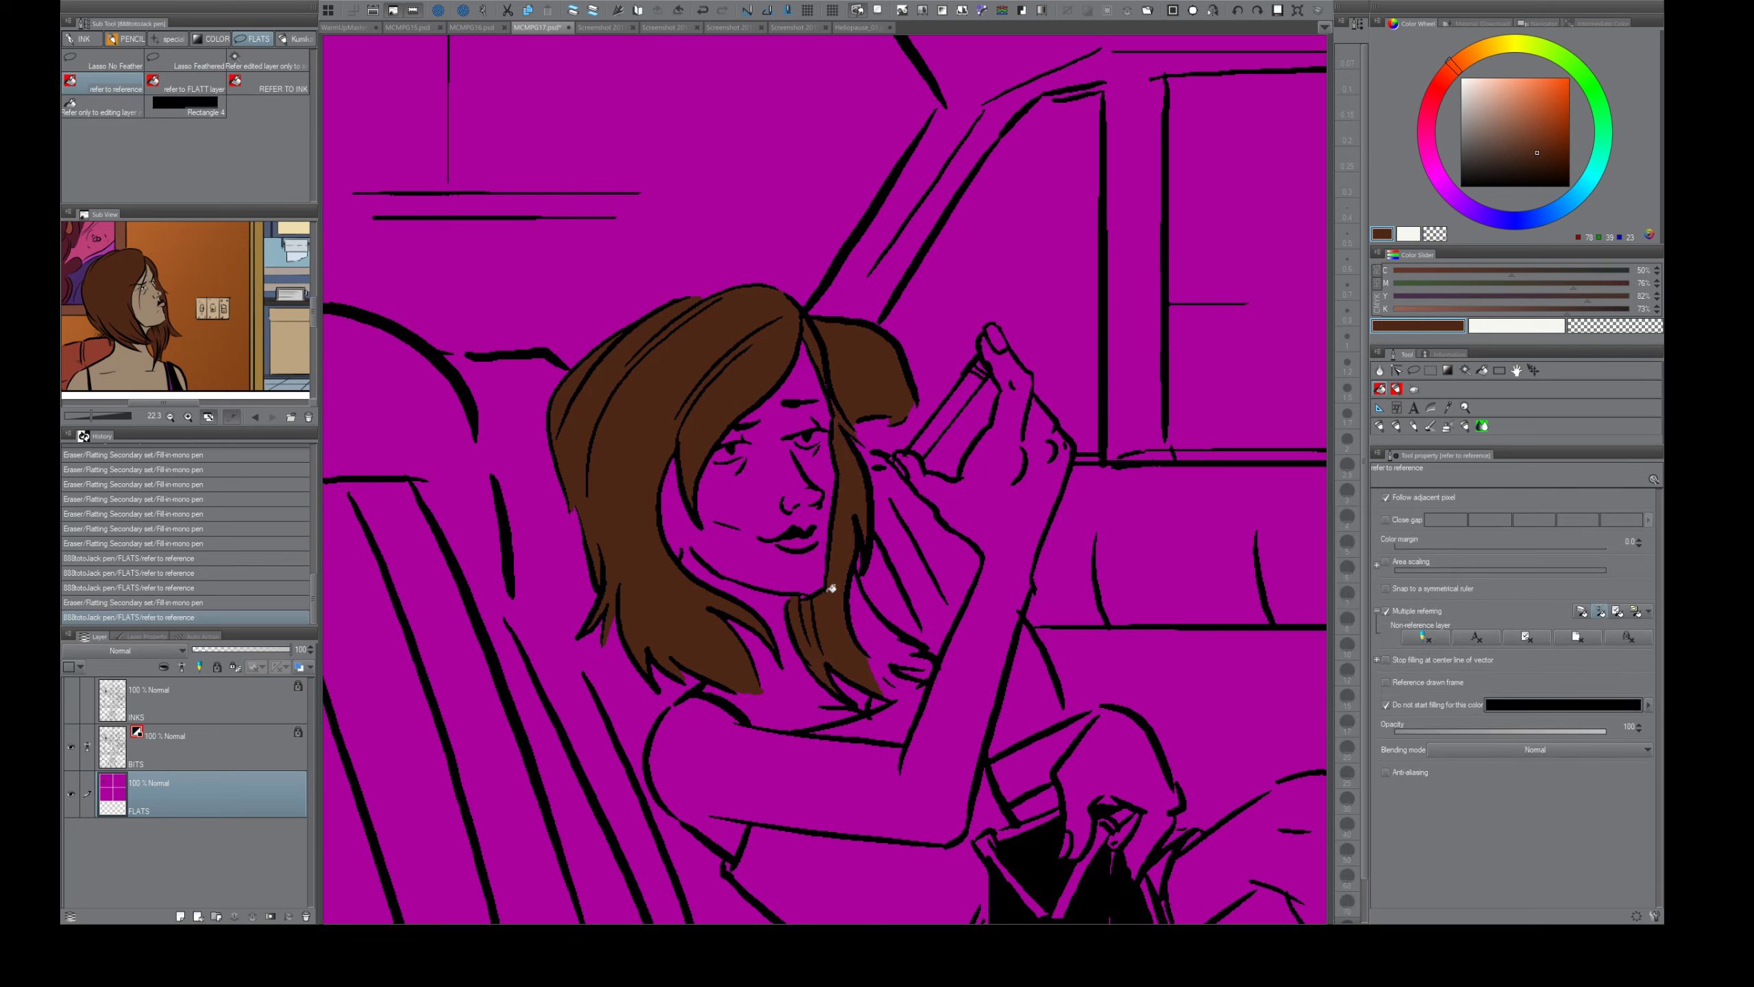
- Touch up the hair tips under the woman's chin in the first panel with dark brown strokes of the fill-in mono pen
key(e)
drag(810, 598, 791, 598)
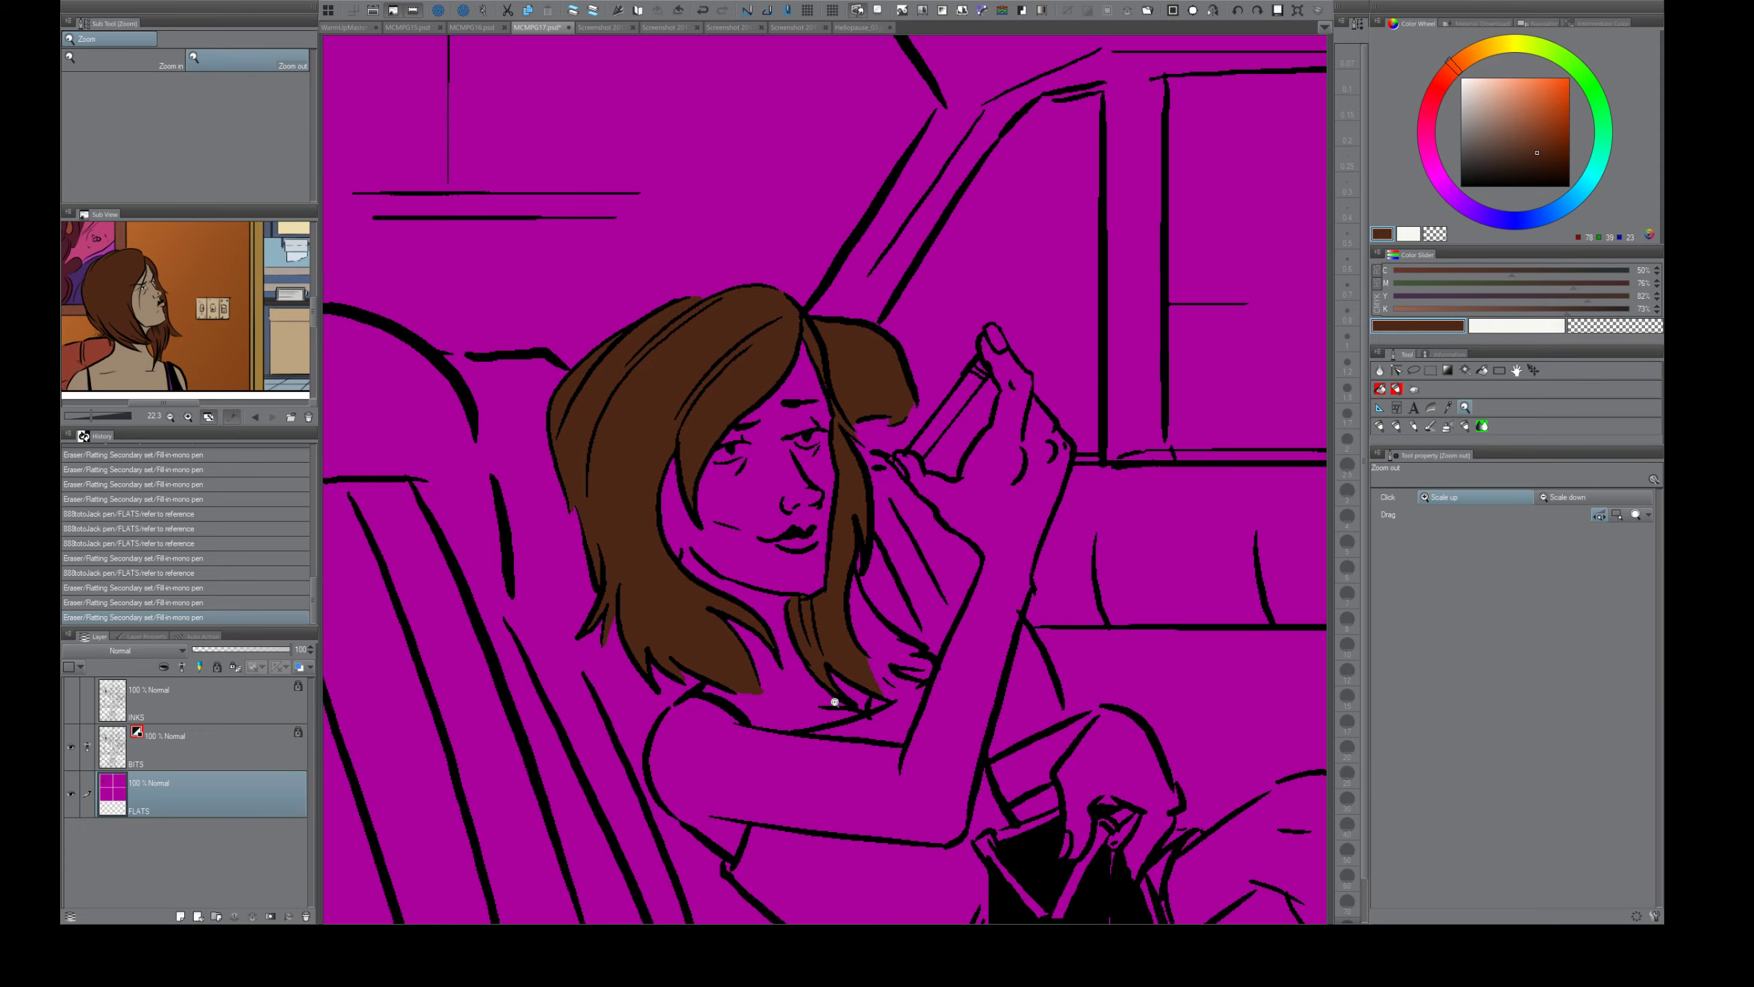
scroll(870, 661, up, 6)
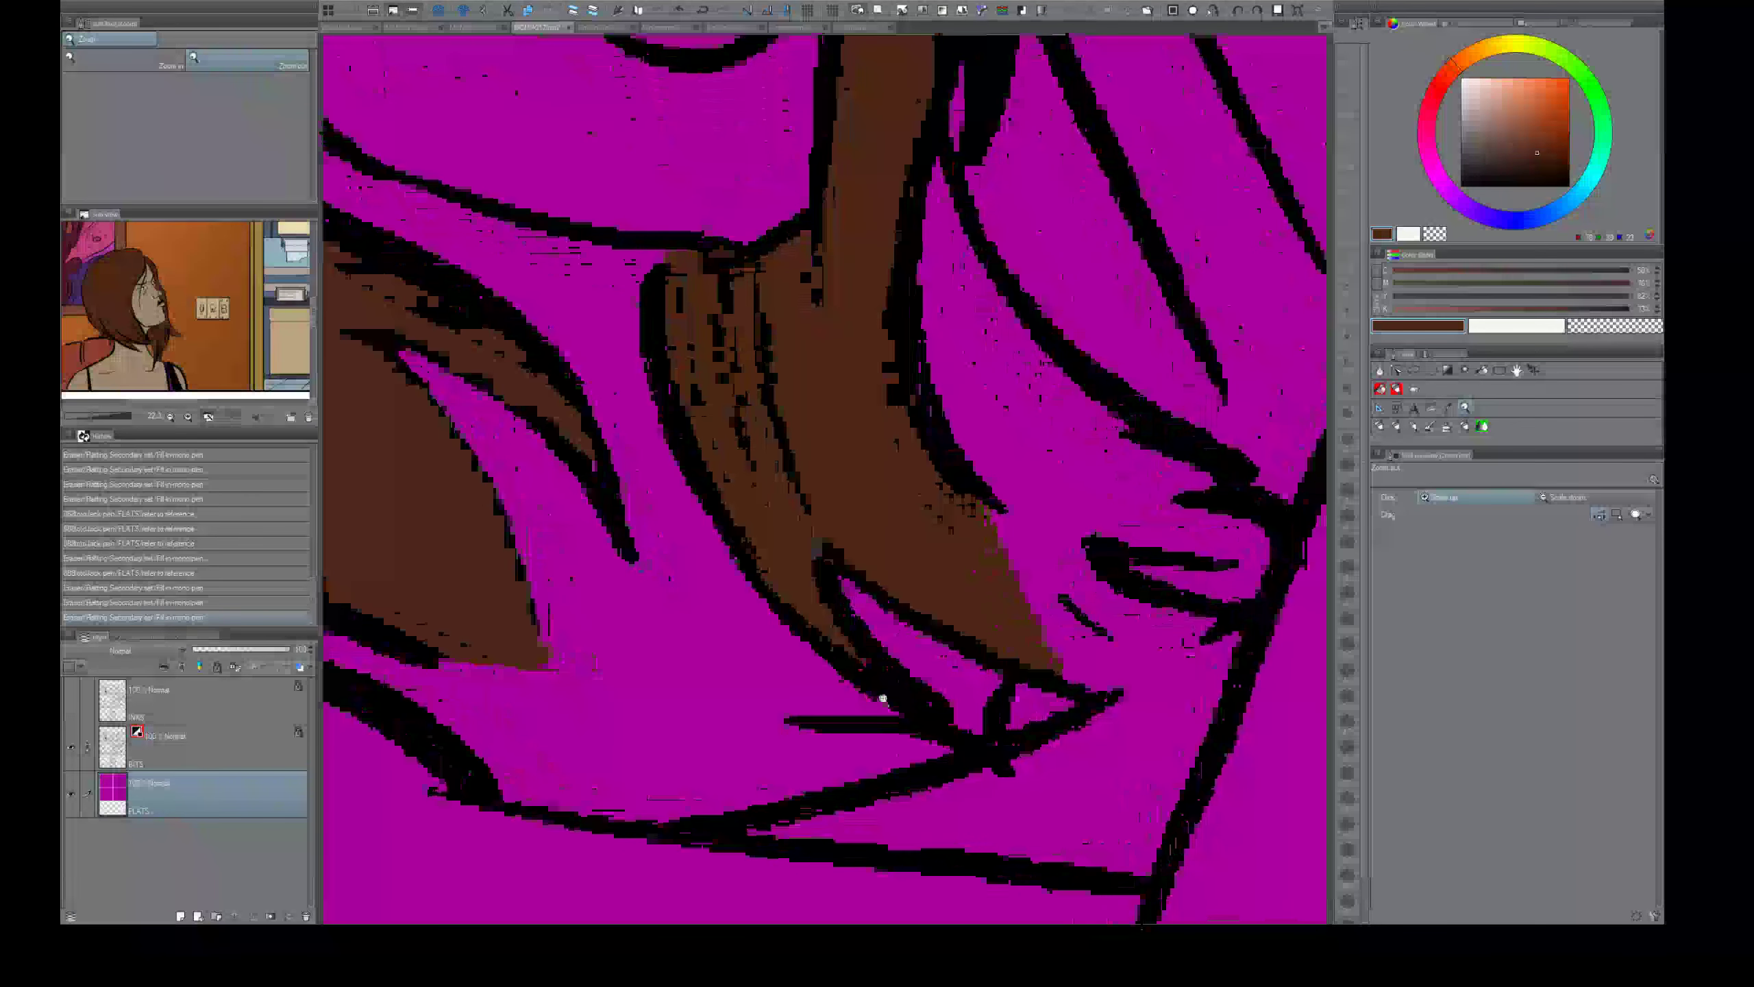
click(868, 662)
click(597, 470)
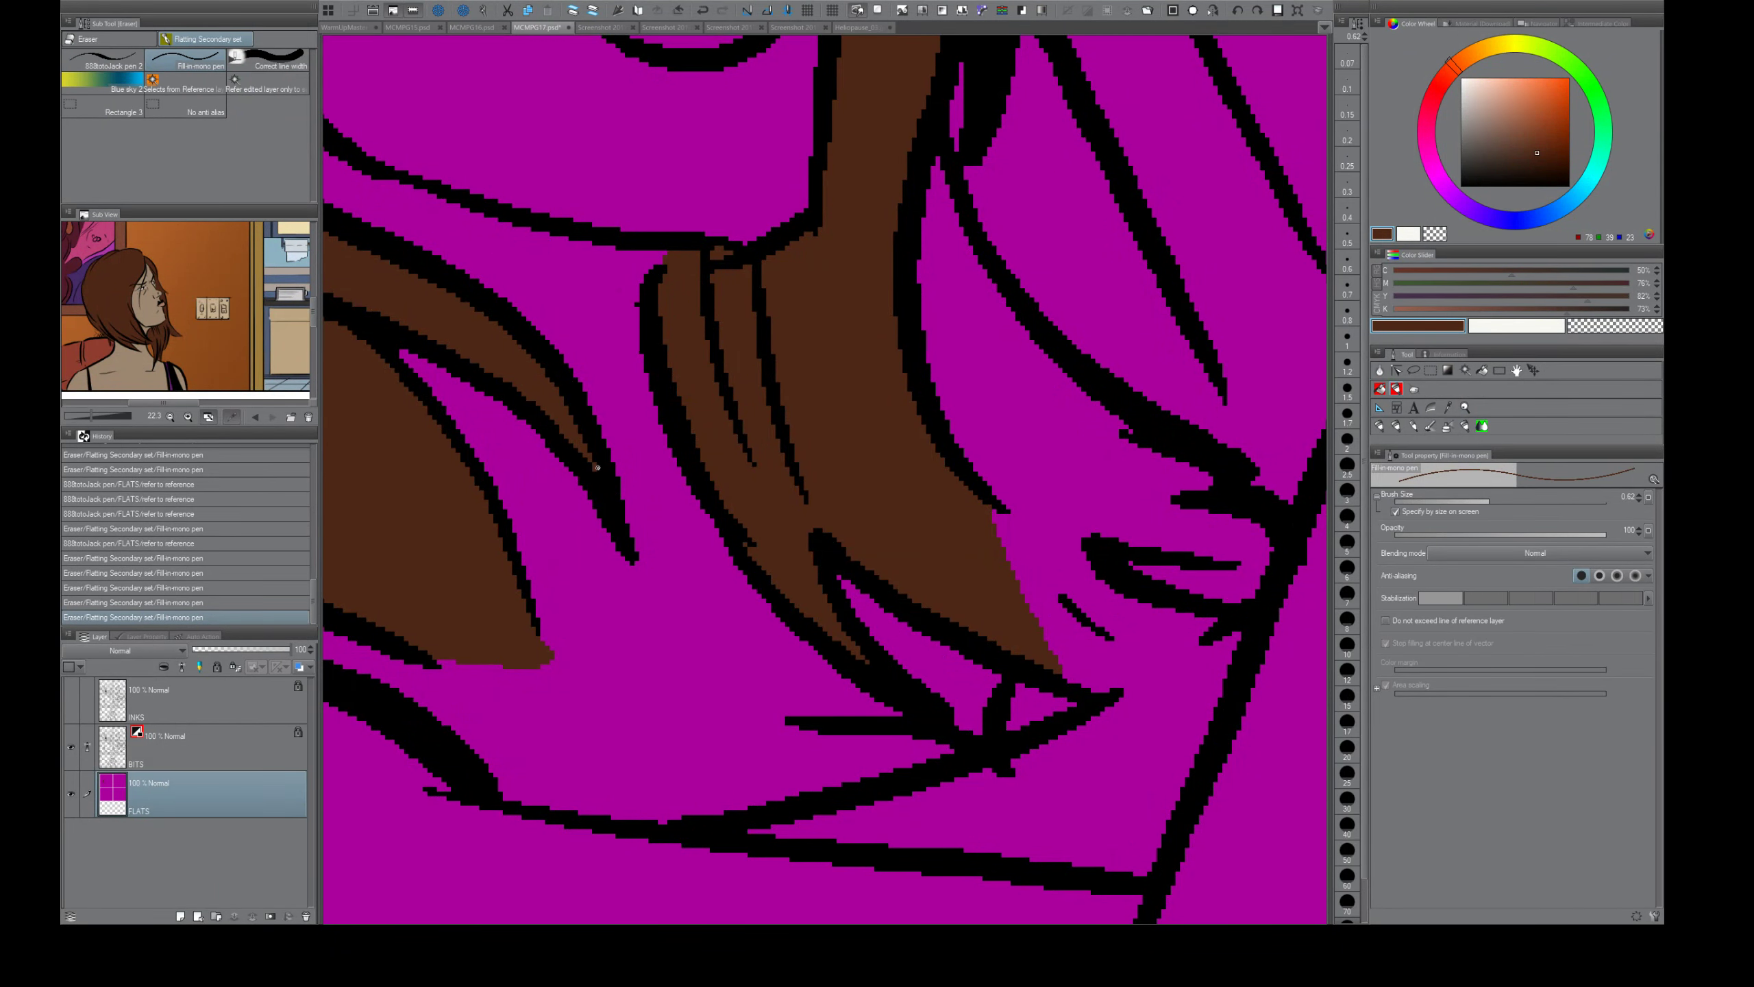
click(605, 458)
click(532, 652)
- Close the open tip of the hair strand by the woman's shoulder and fill it dark brown with the reference fill
mouse_move(938, 691)
mouse_down()
mouse_move(863, 681)
mouse_move(866, 650)
mouse_move(900, 617)
mouse_move(927, 664)
mouse_move(958, 648)
mouse_up()
key(g)
click(891, 576)
key(ctrl+space)
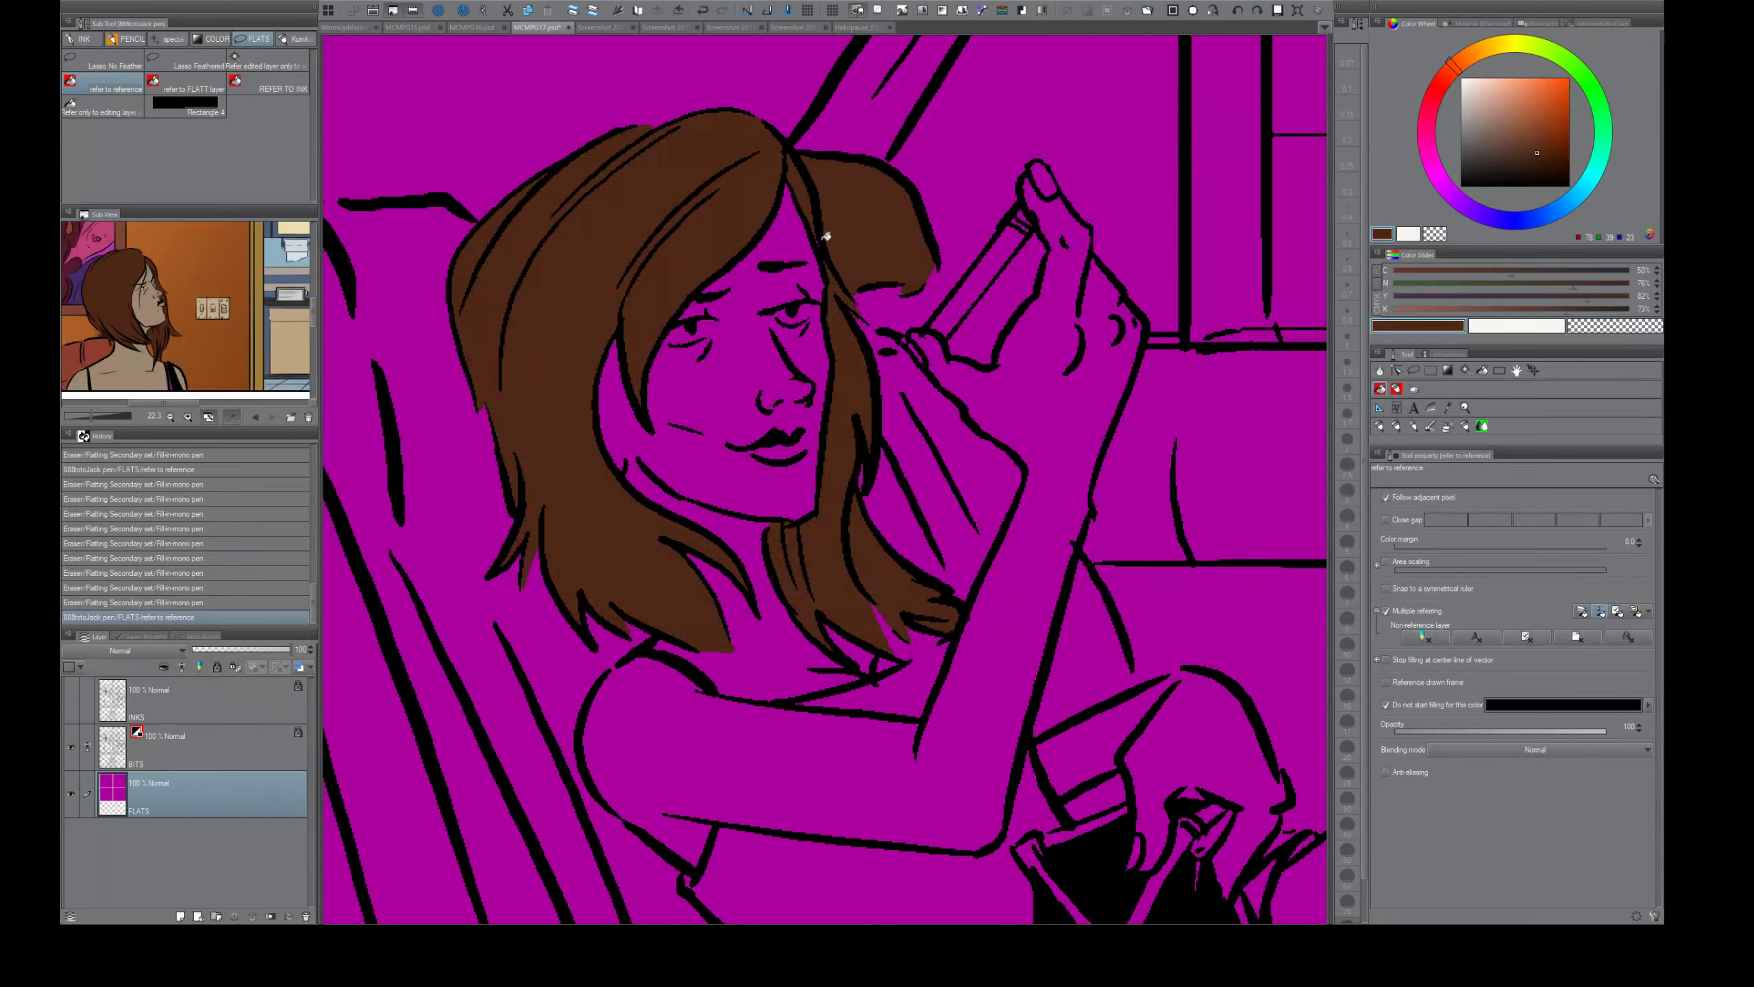
- Try to fill the woman's hair in the second panel with dark brown using the reference fill
key(ctrl+alt+space)
drag(870, 636, 839, 608)
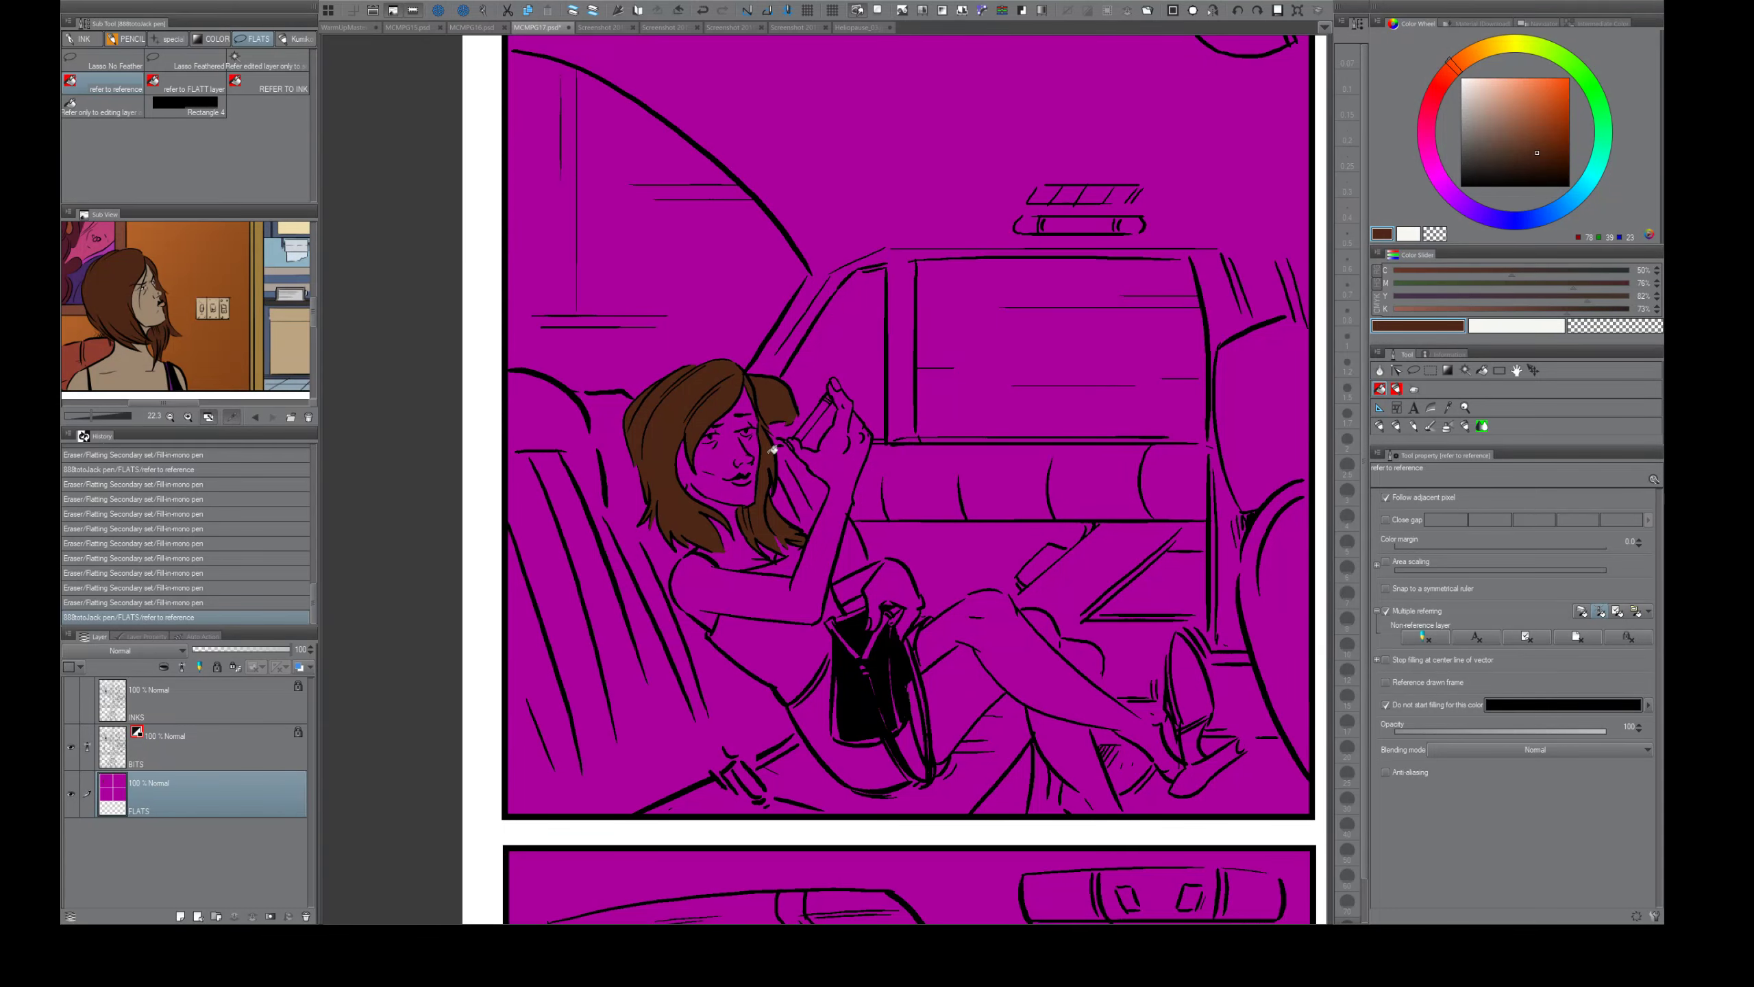
key(ctrl+alt+space)
drag(861, 502, 814, 509)
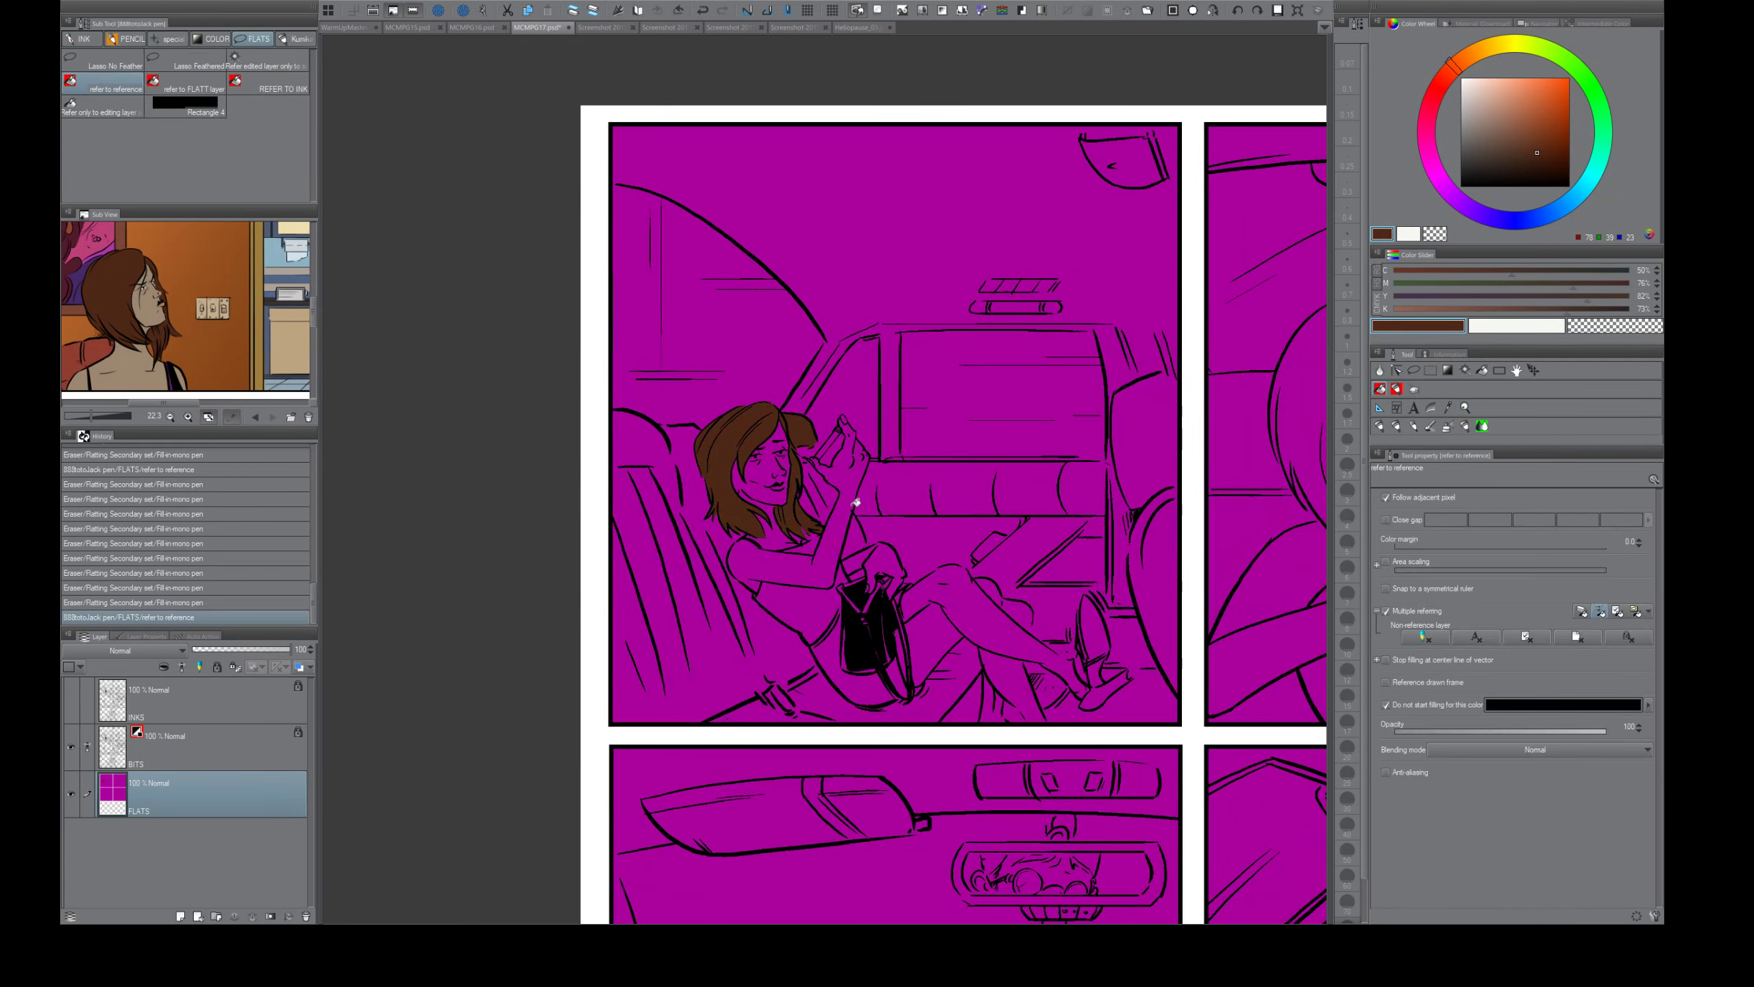
drag(1010, 511, 546, 508)
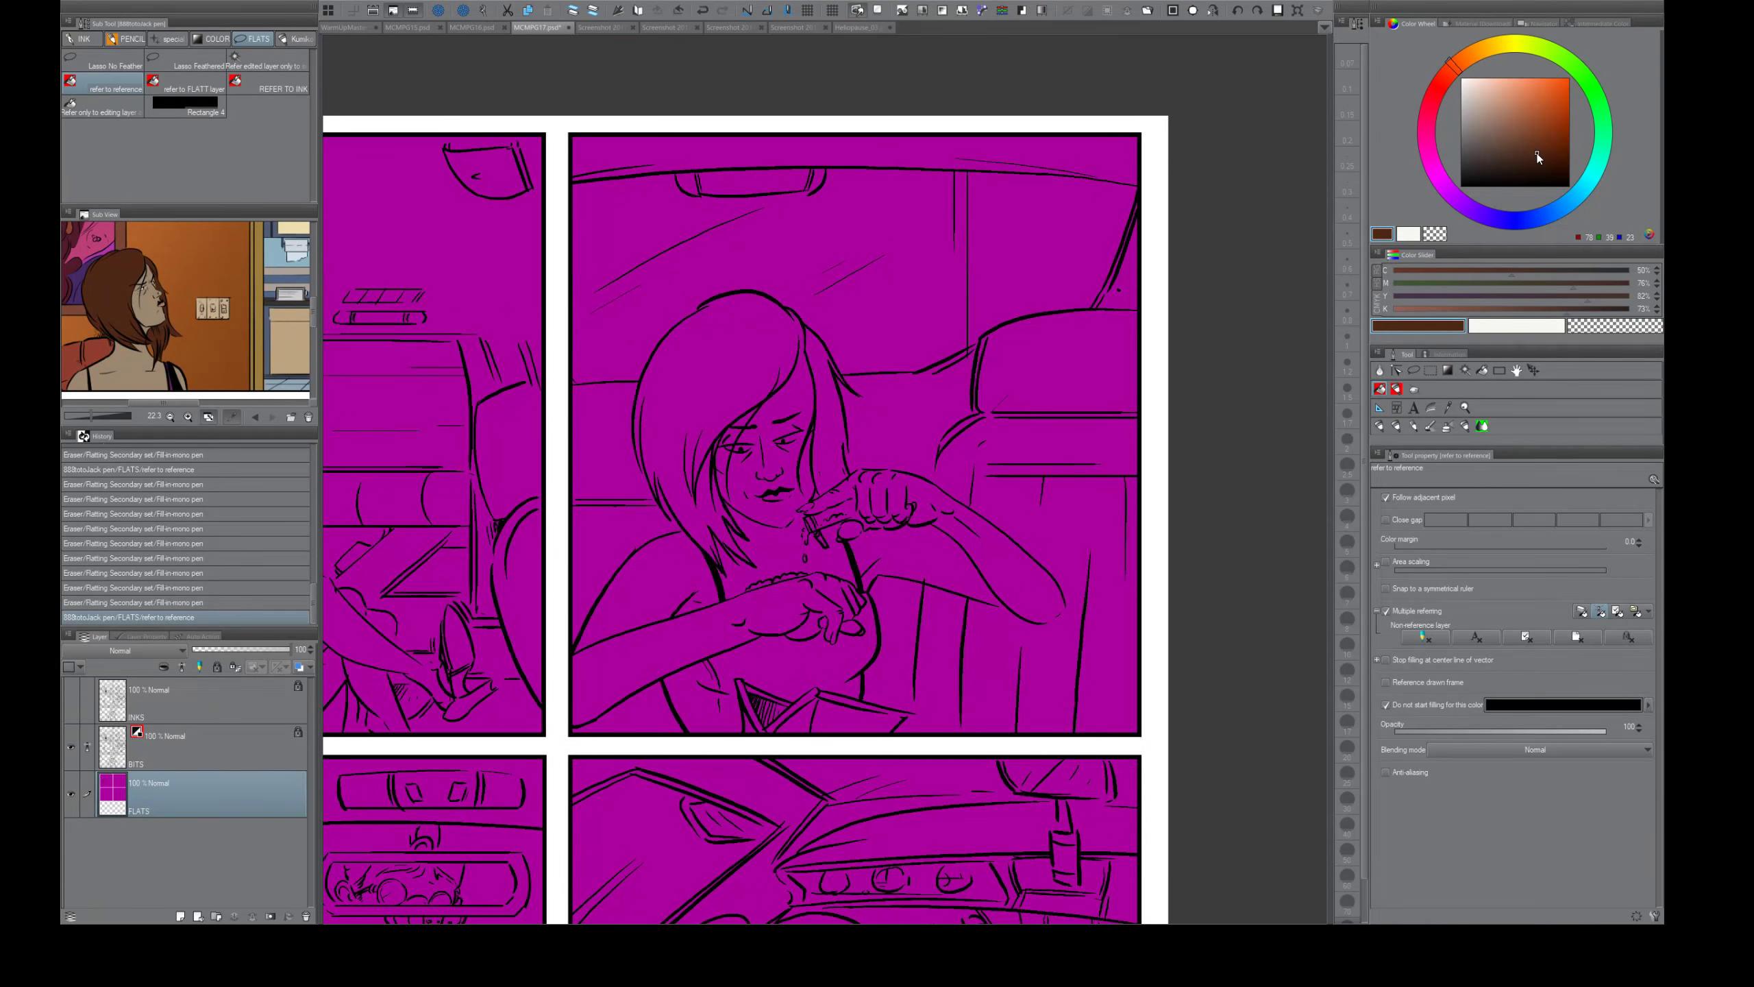
drag(1537, 156, 1534, 157)
click(740, 364)
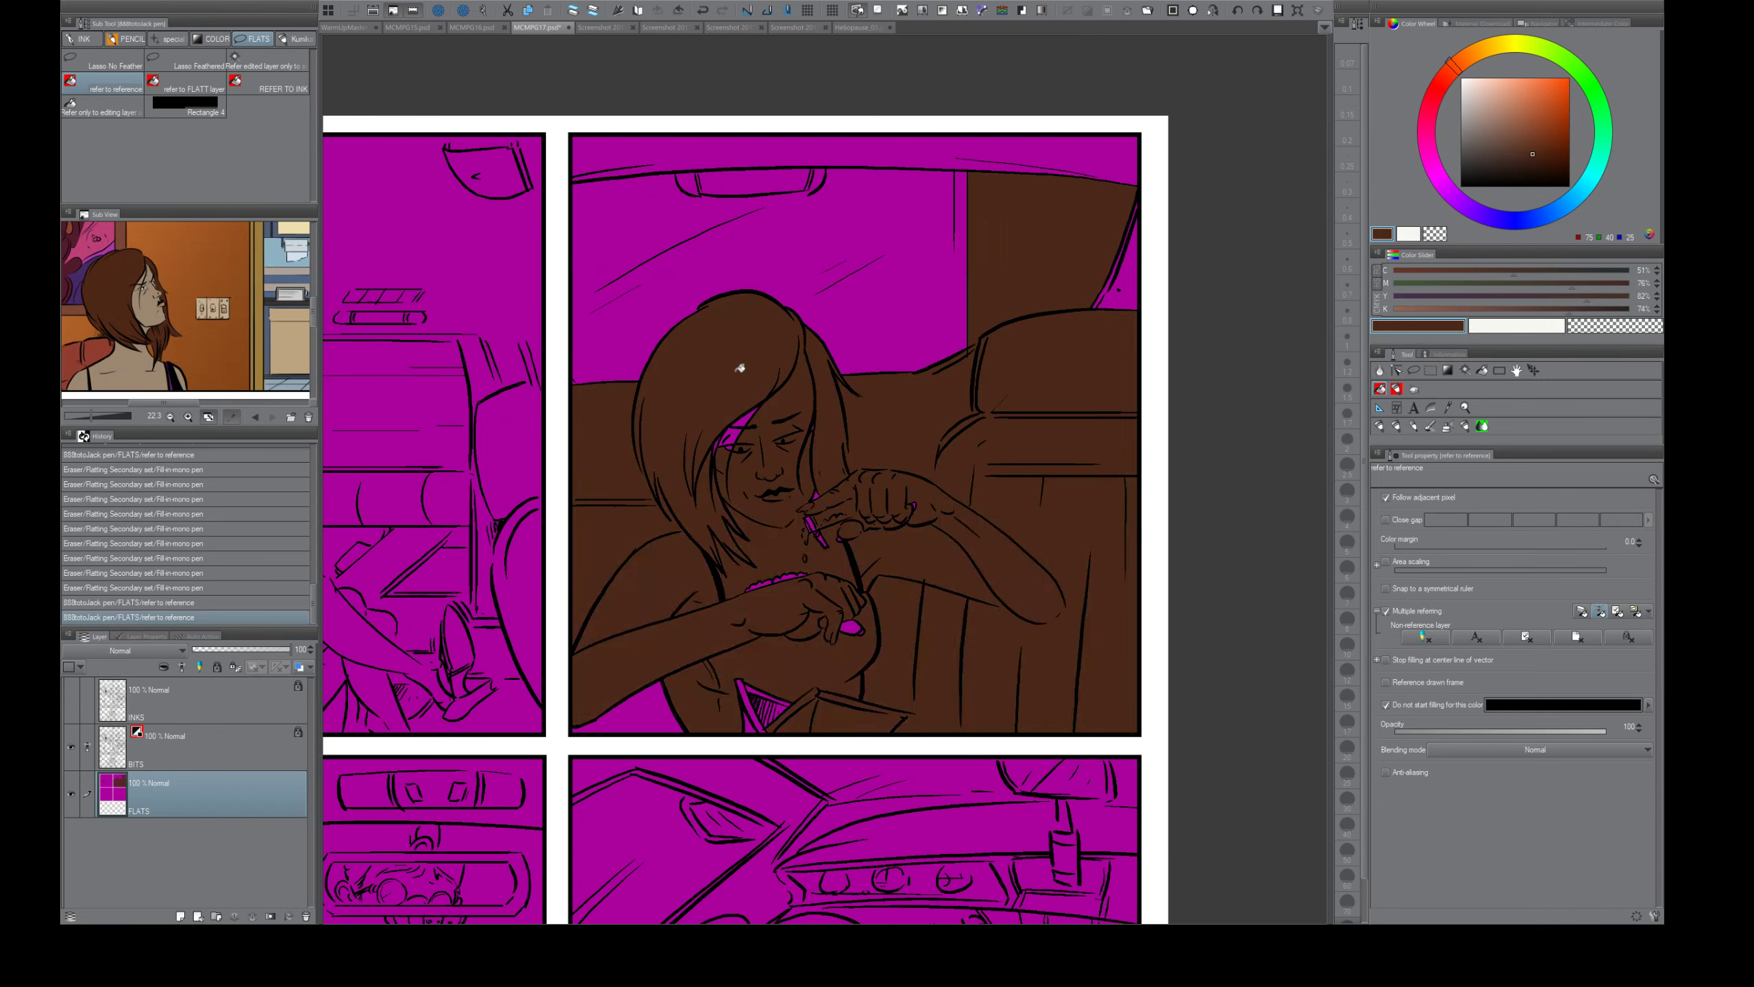
key(ctrl+z)
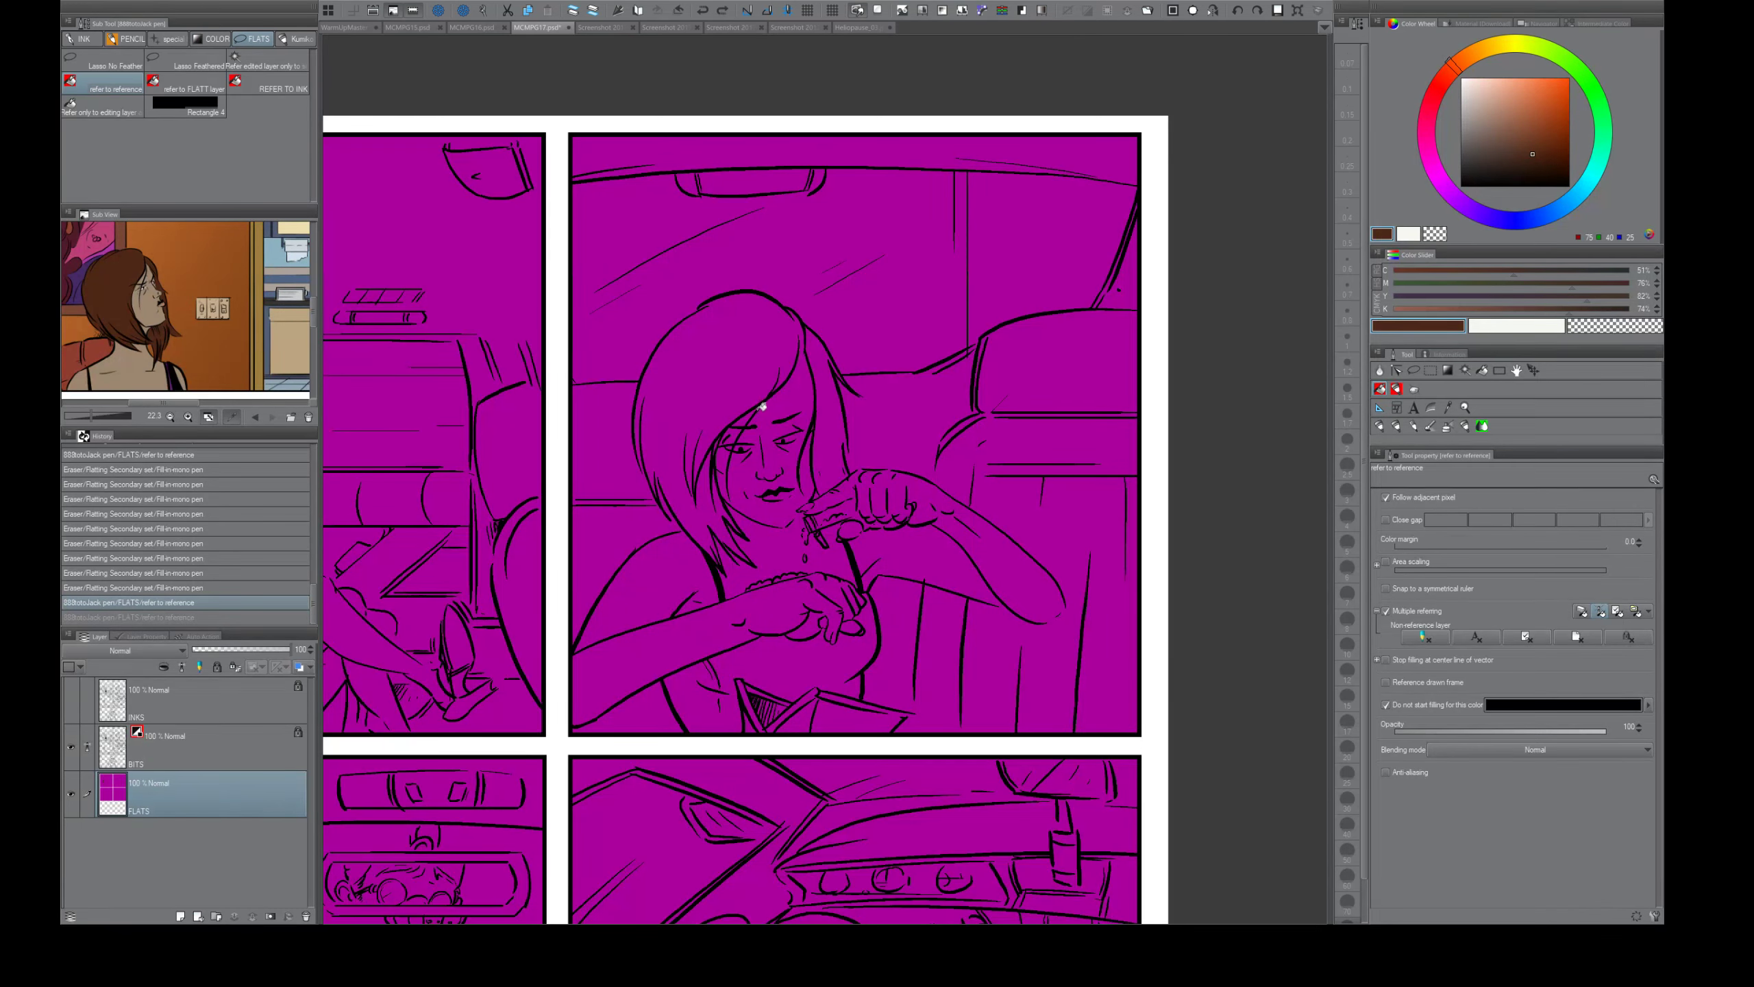
- Enable Close gap for the reference fill and set it to the third of its five levels
drag(760, 407, 733, 431)
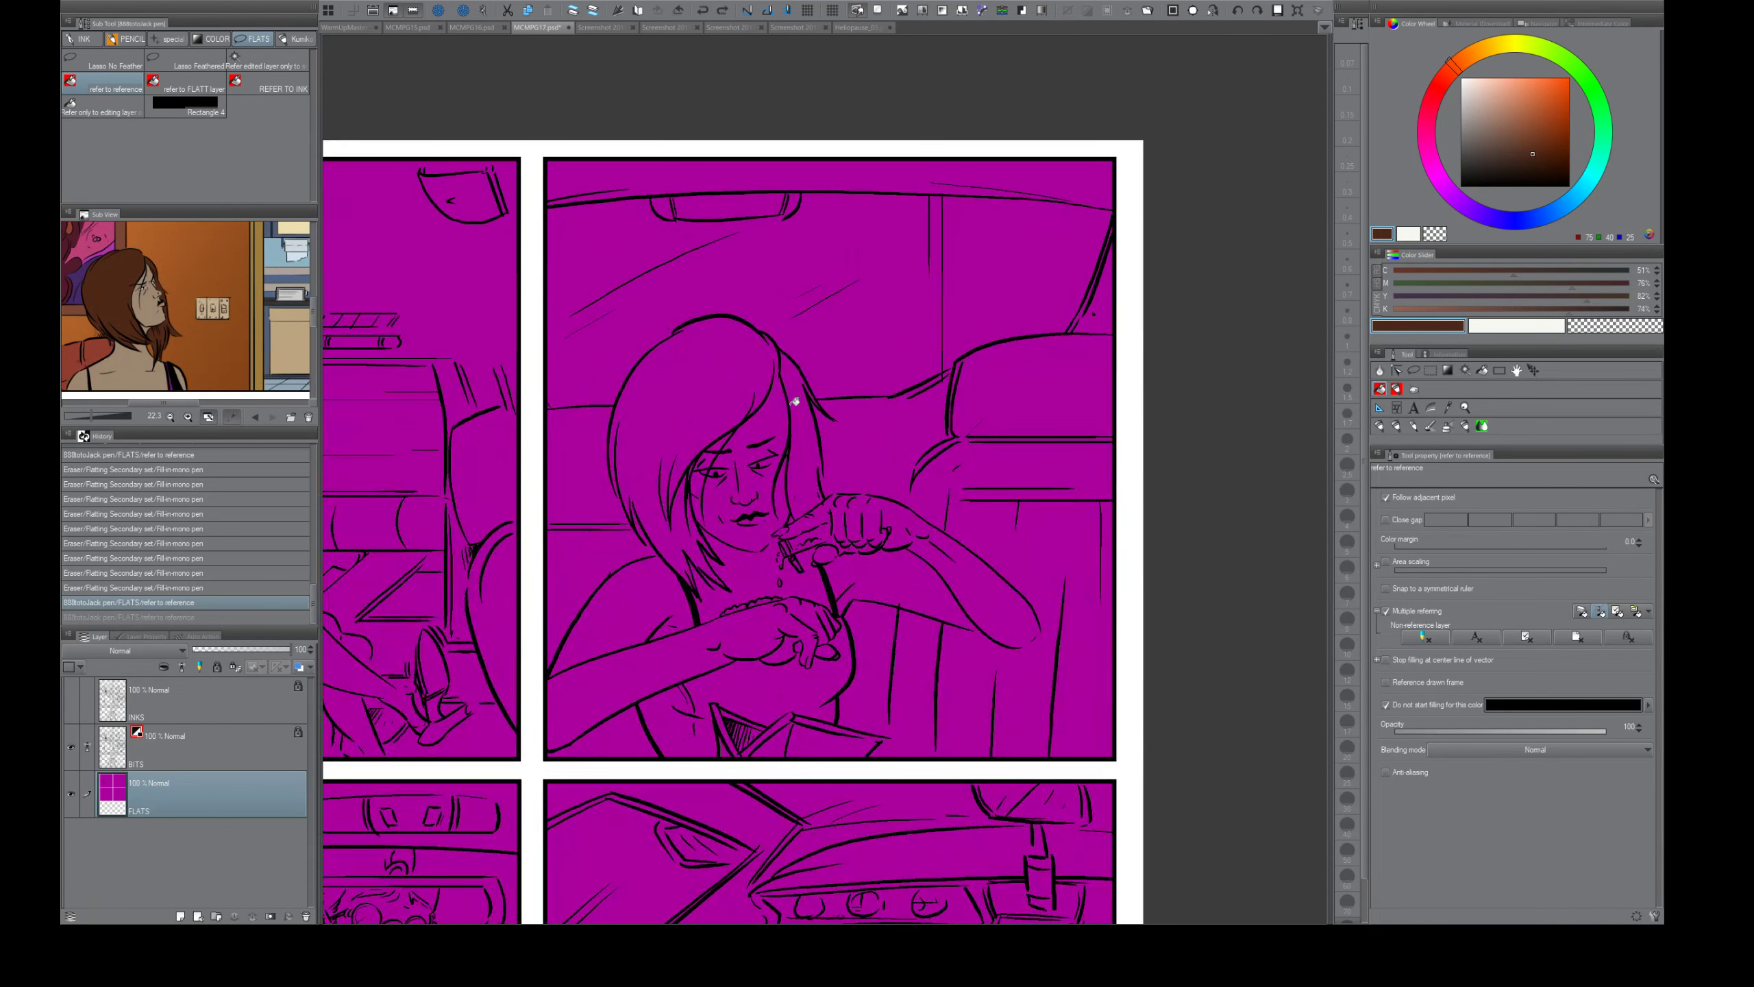
key(e)
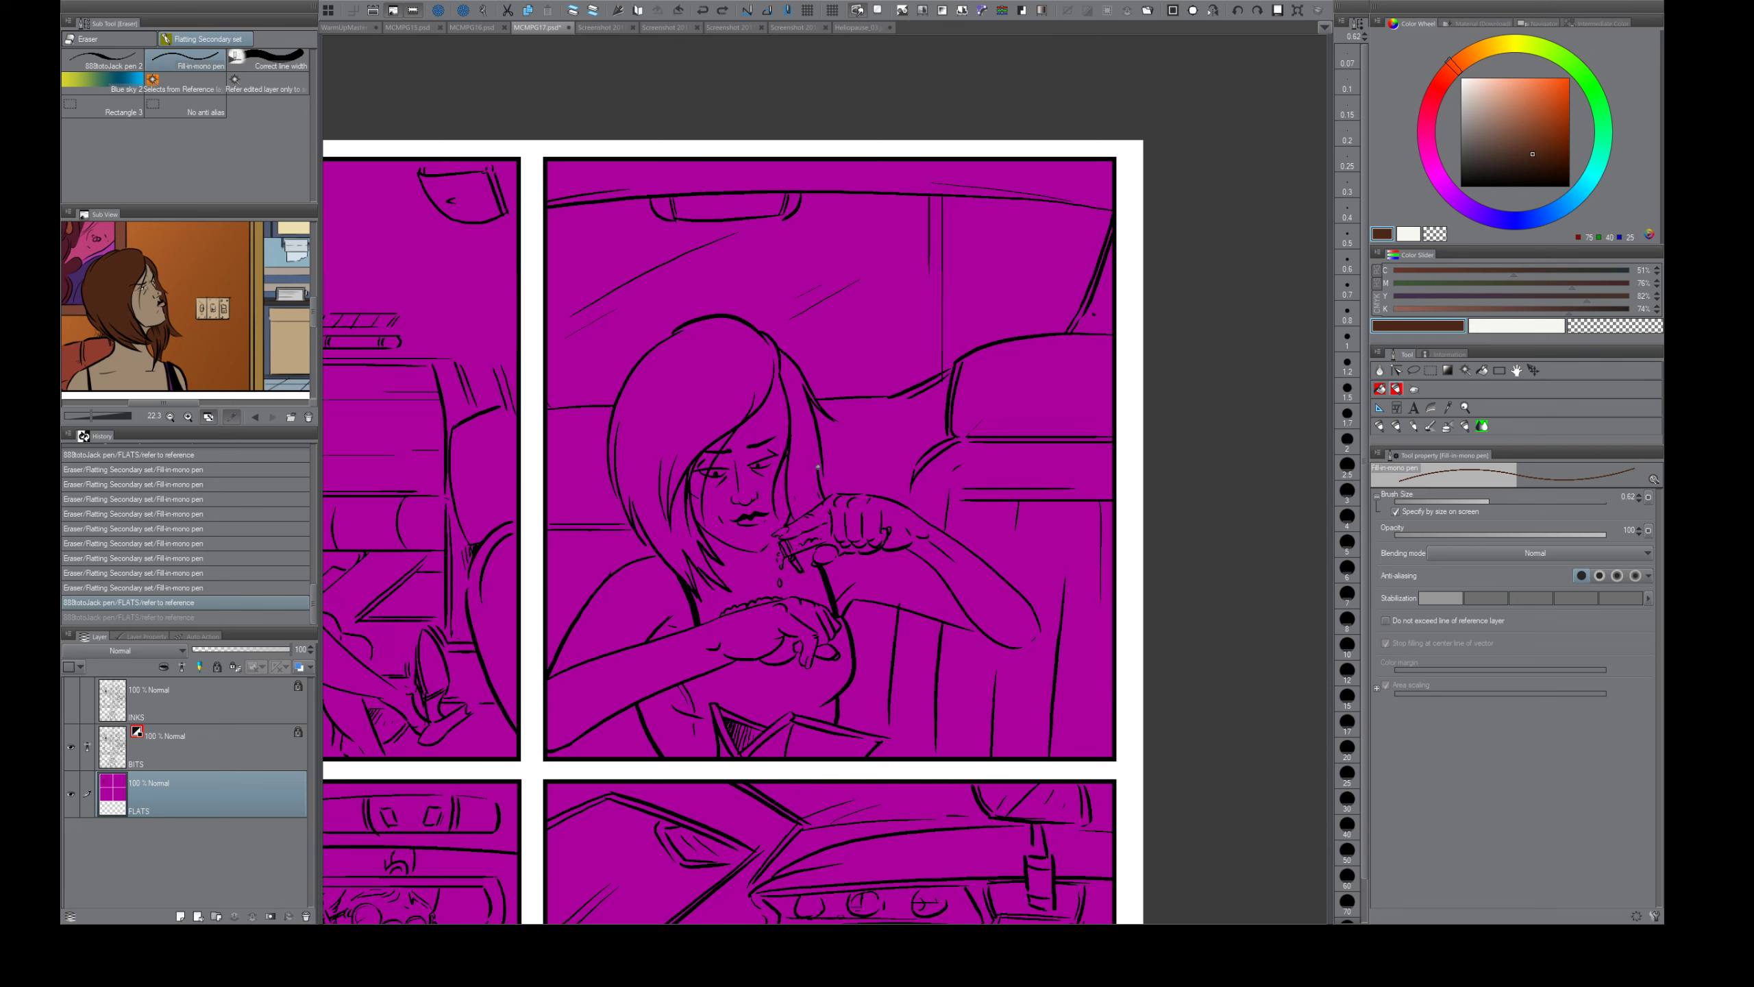
key(g)
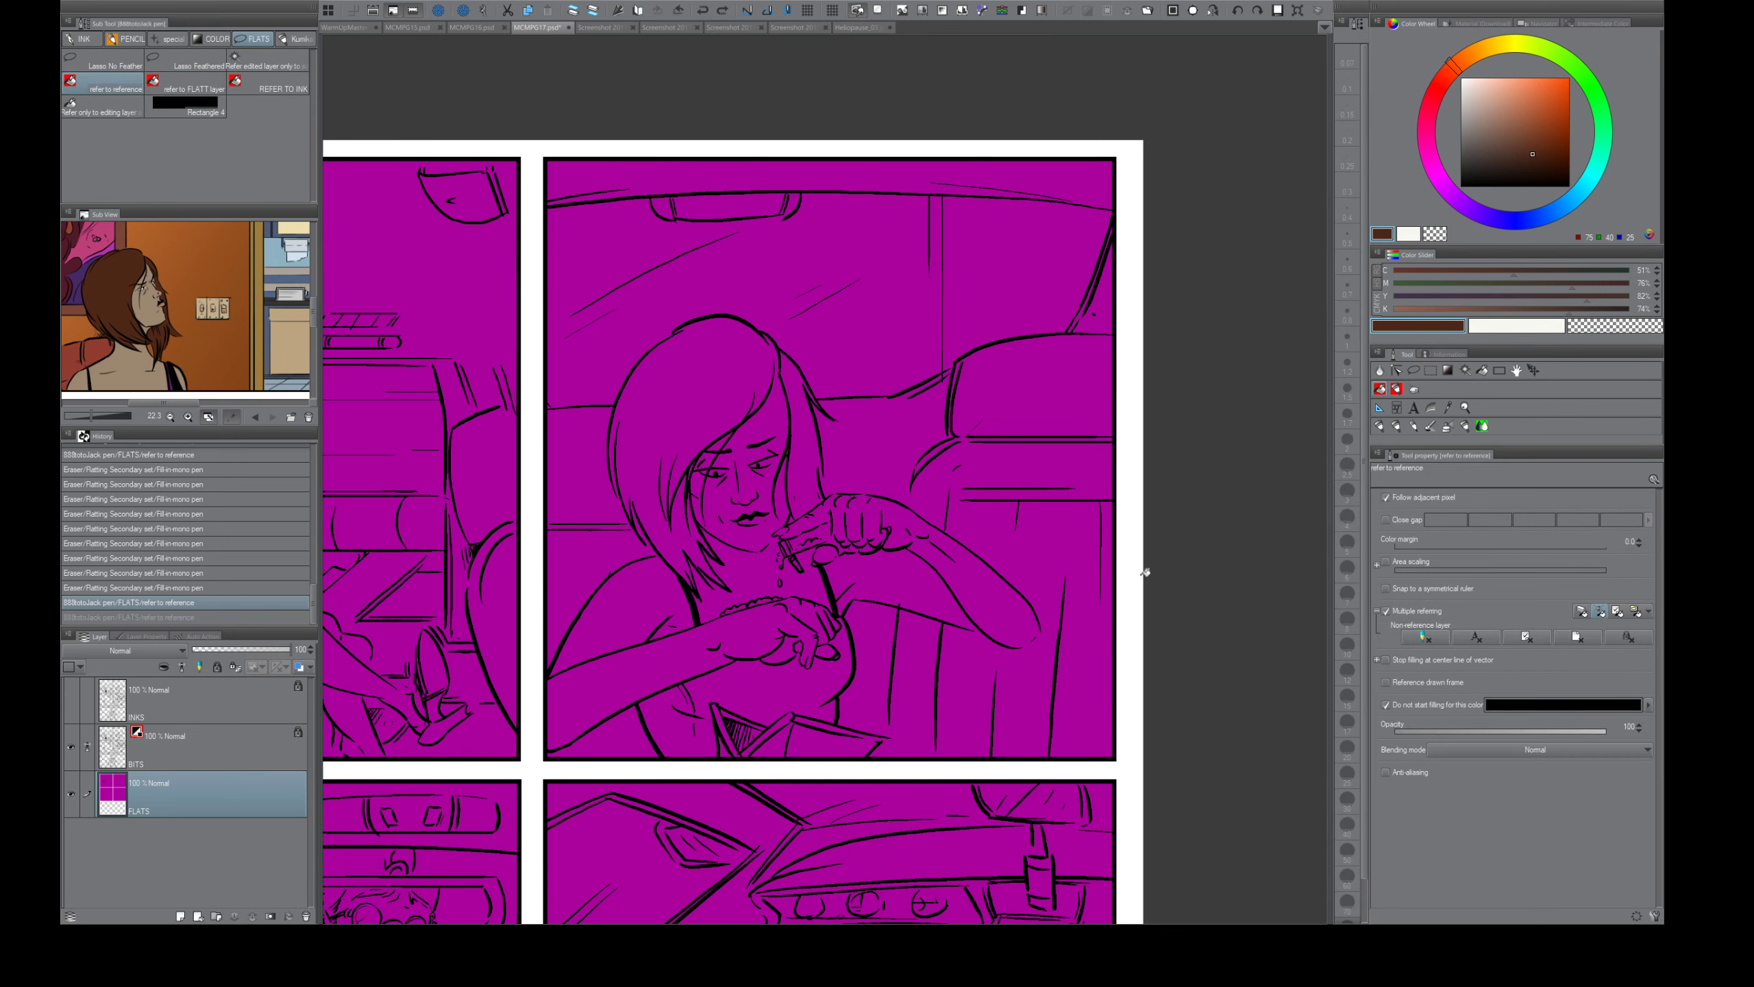
click(1383, 520)
click(1529, 520)
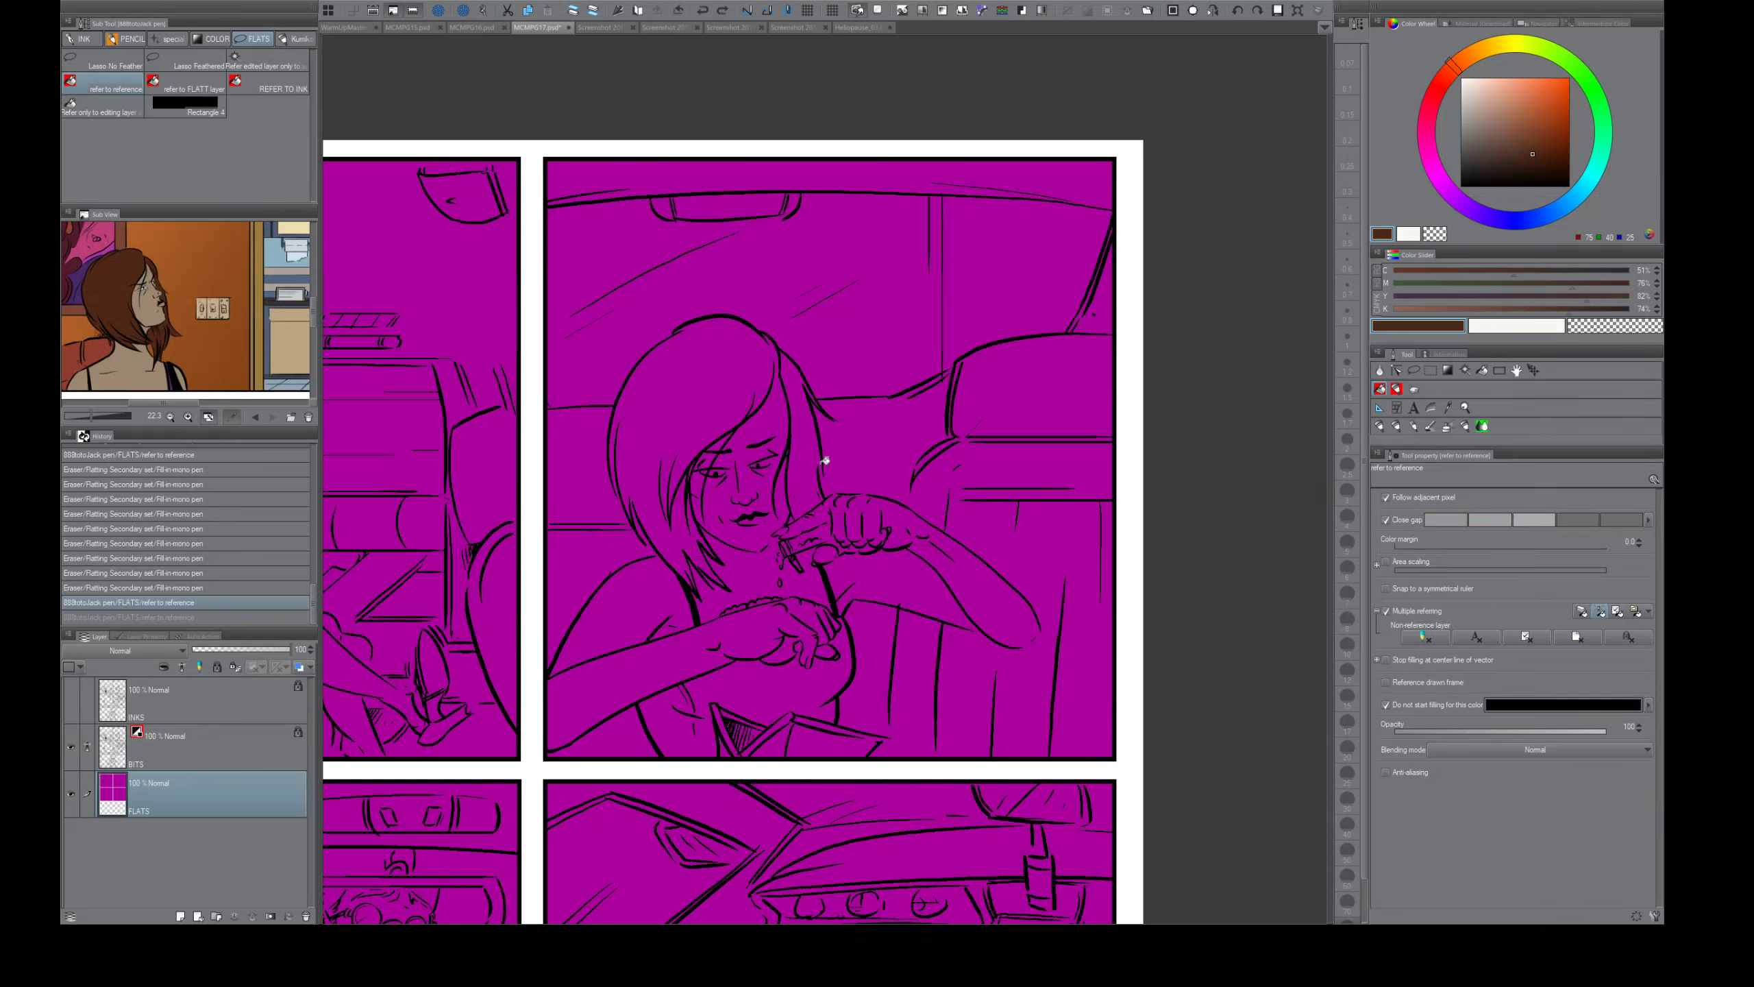
- Try filling the strand beside the woman's face and the main hair mass in the second panel at the third Close gap level
click(806, 446)
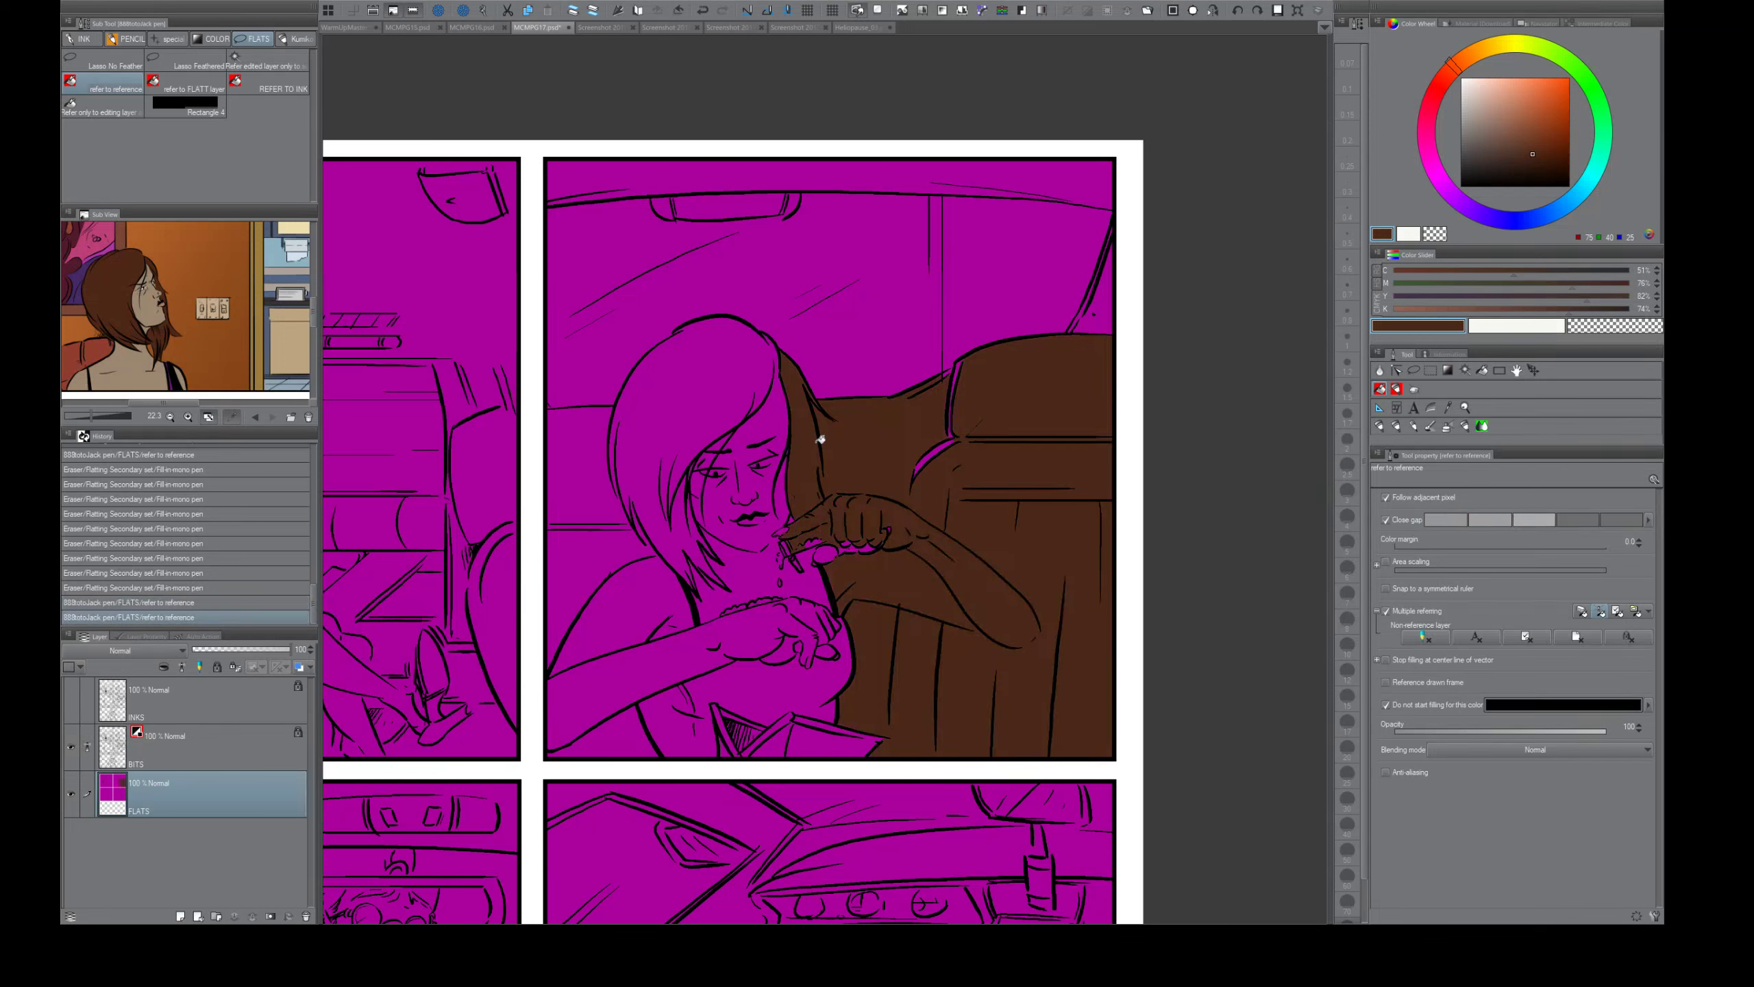
key(ctrl+z)
click(723, 374)
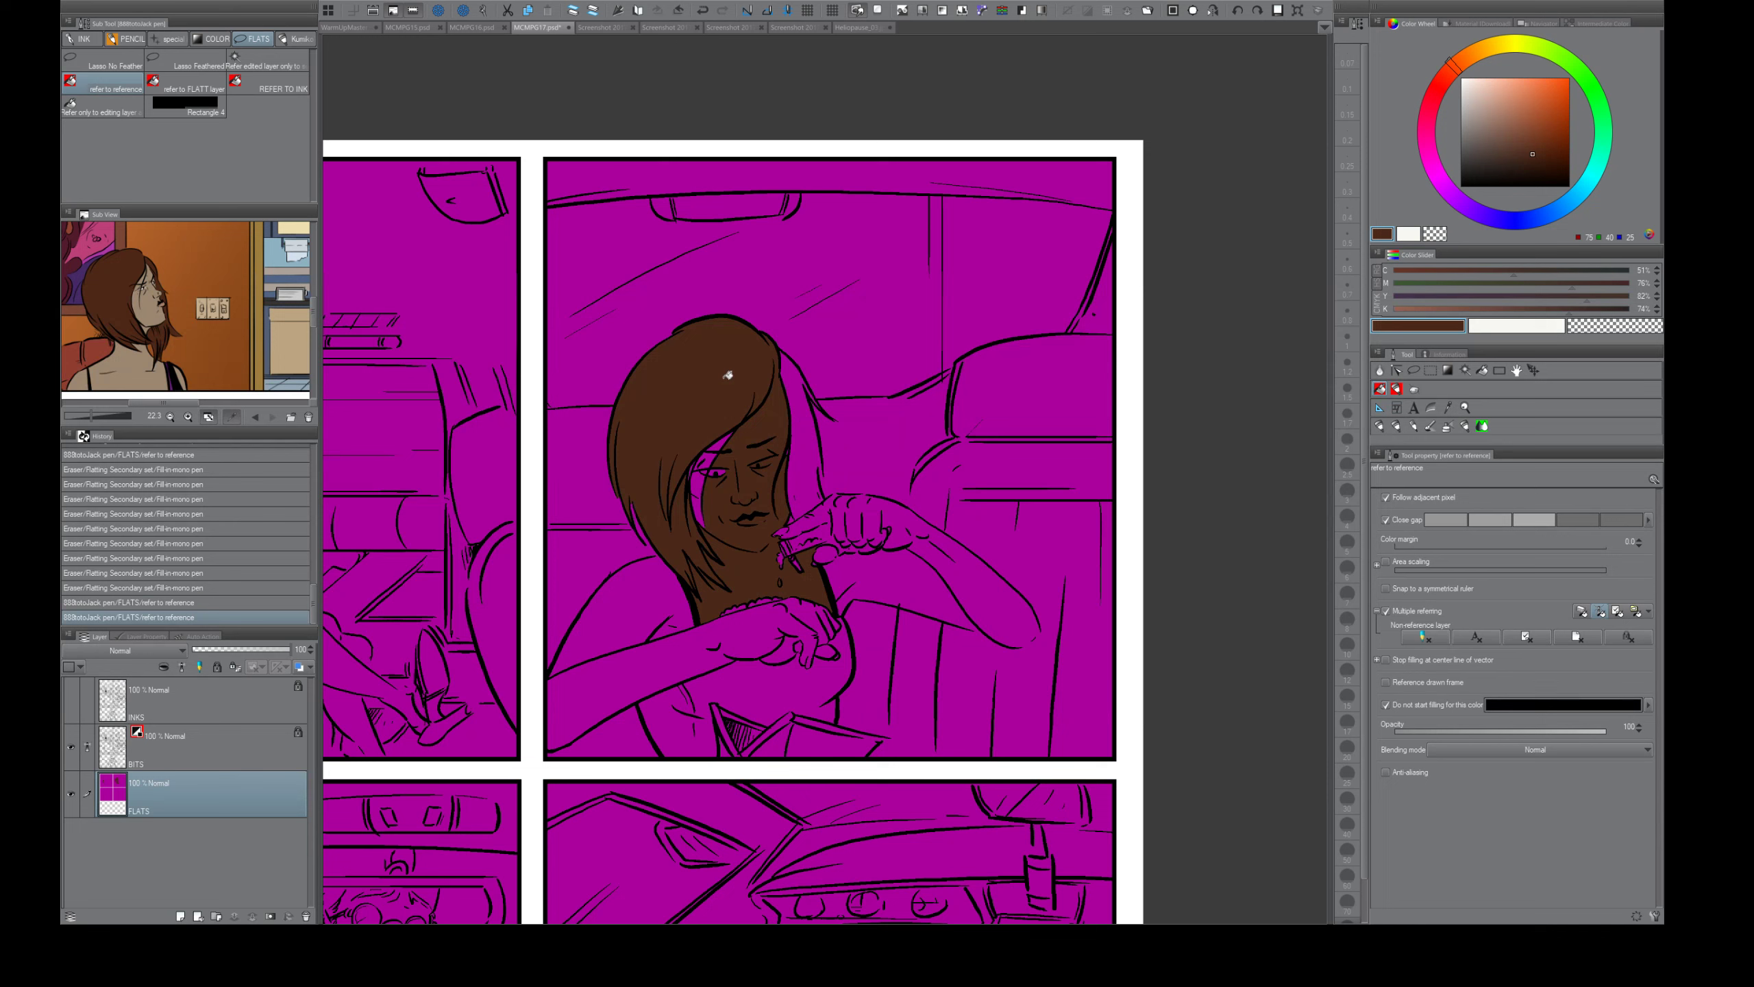
key(ctrl+z)
- With Close gap at its highest level and color margin 0, fill the second panel's main hair mass and the strand beside the face dark brown
scroll(1560, 524, down, 1)
drag(1560, 520, 1602, 508)
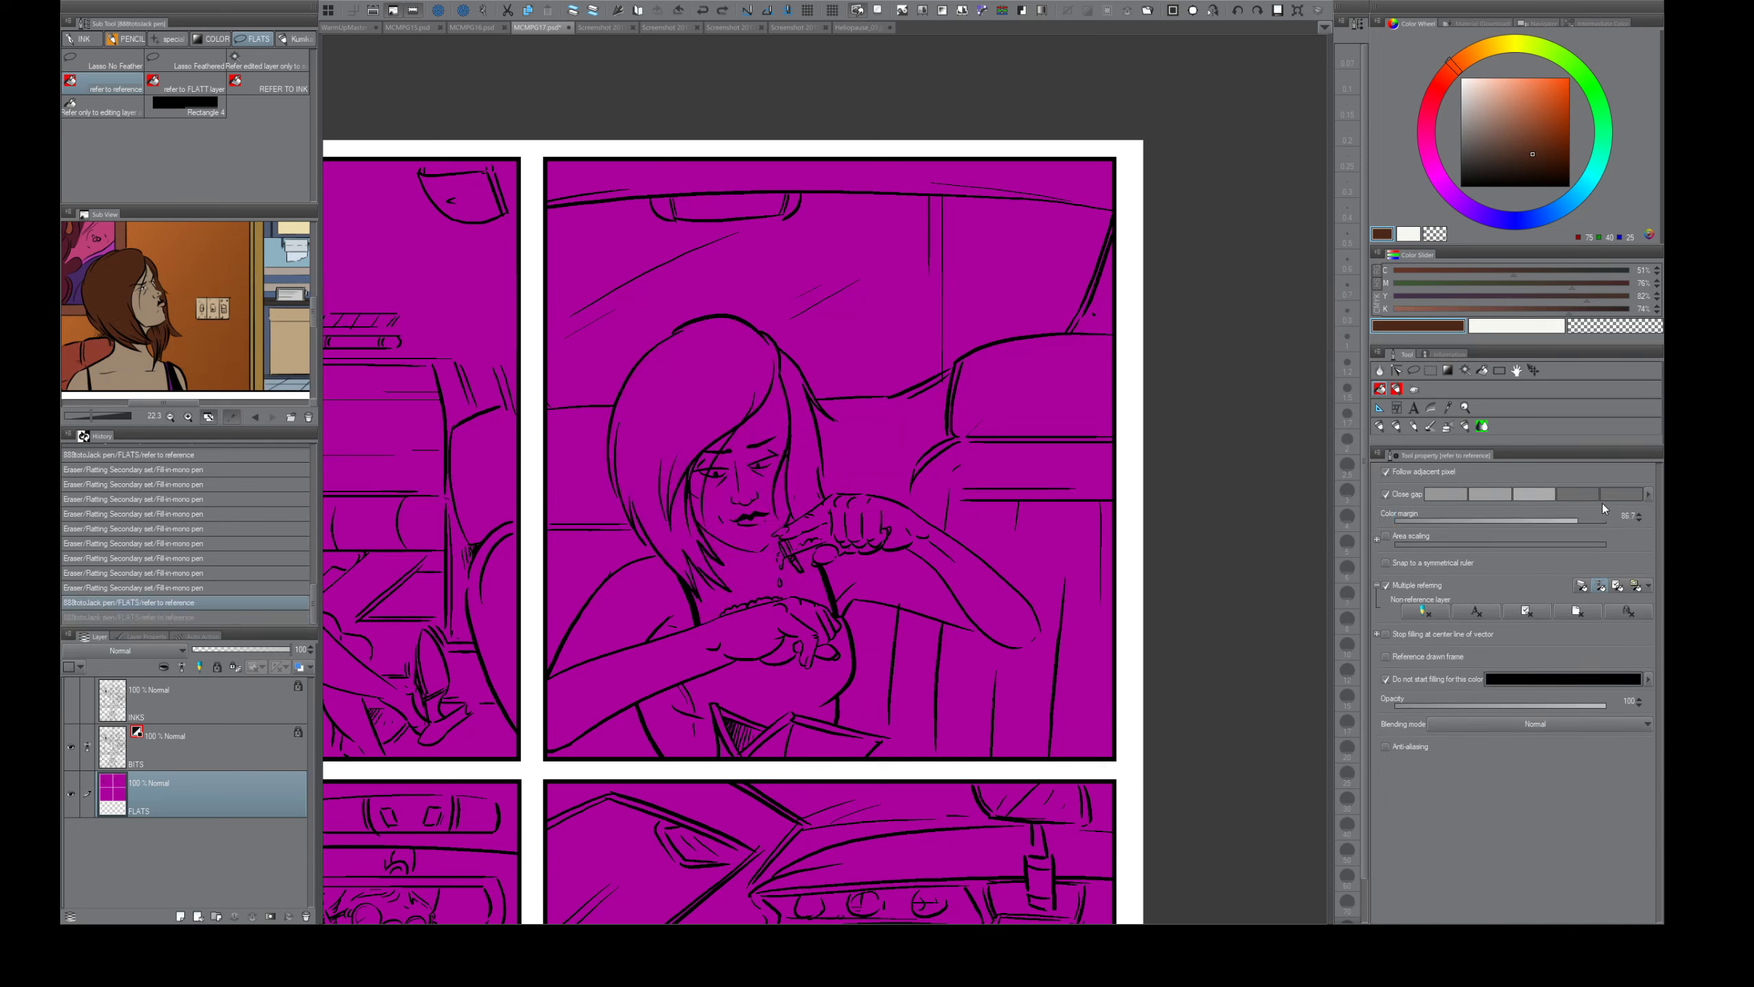
drag(1411, 521, 1391, 520)
click(739, 399)
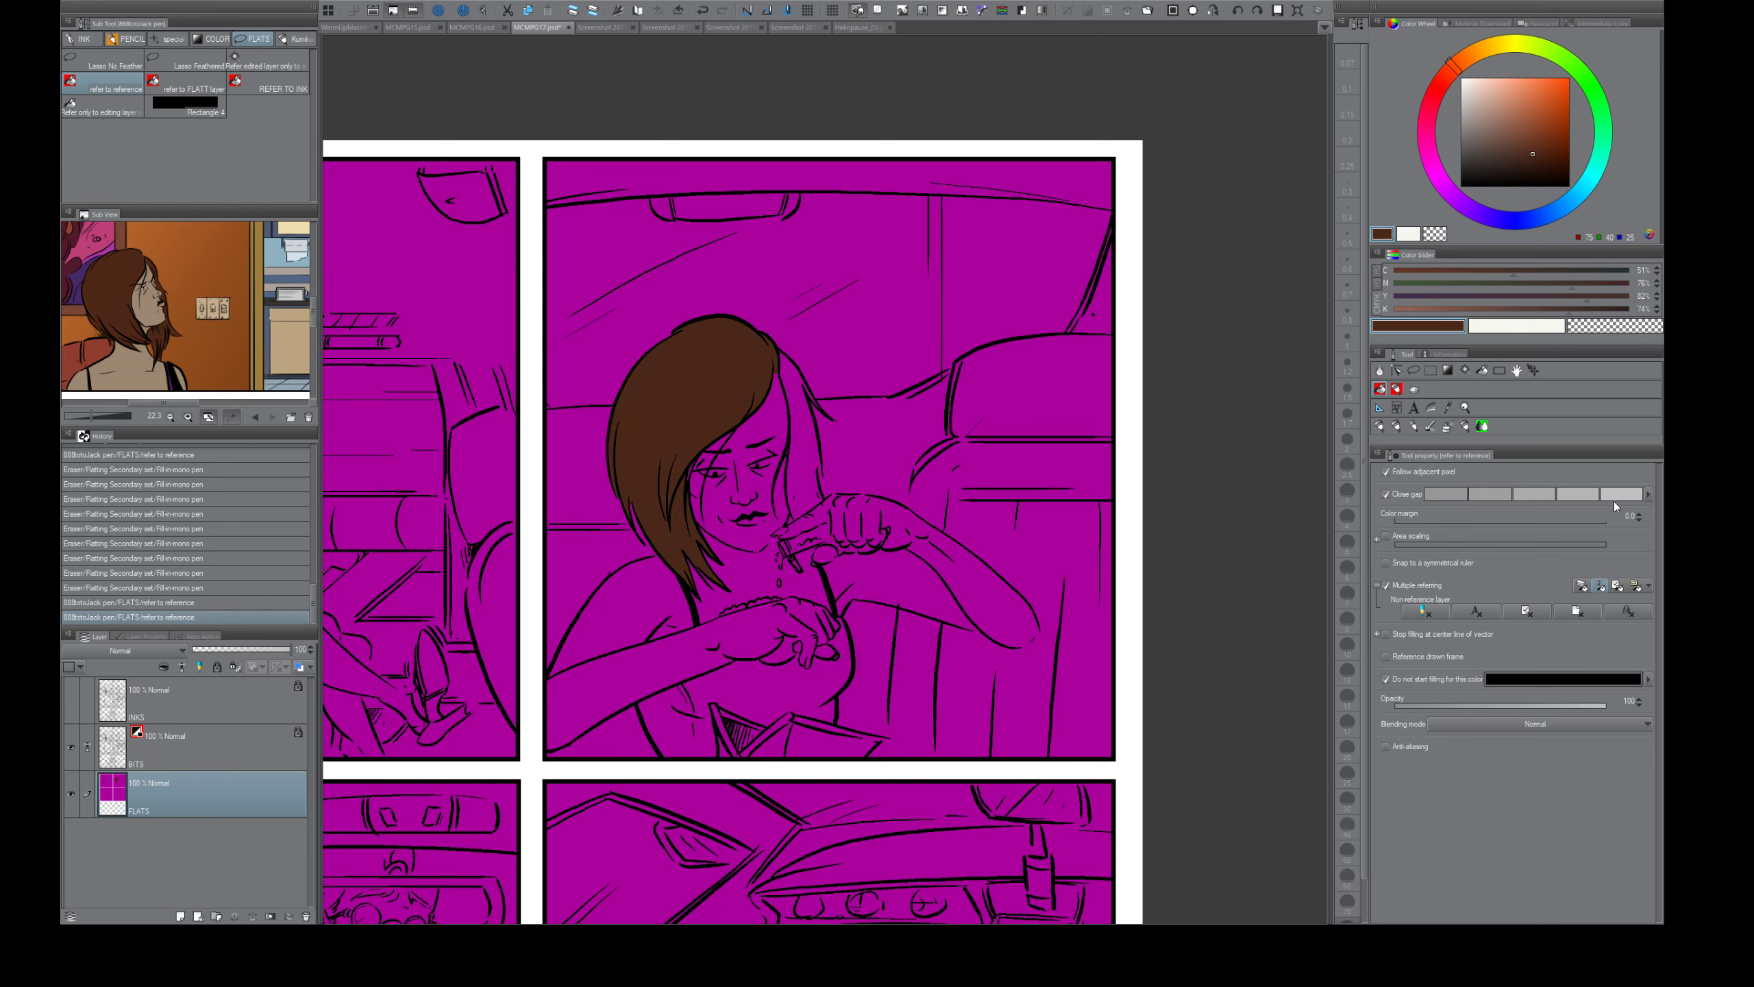
click(813, 427)
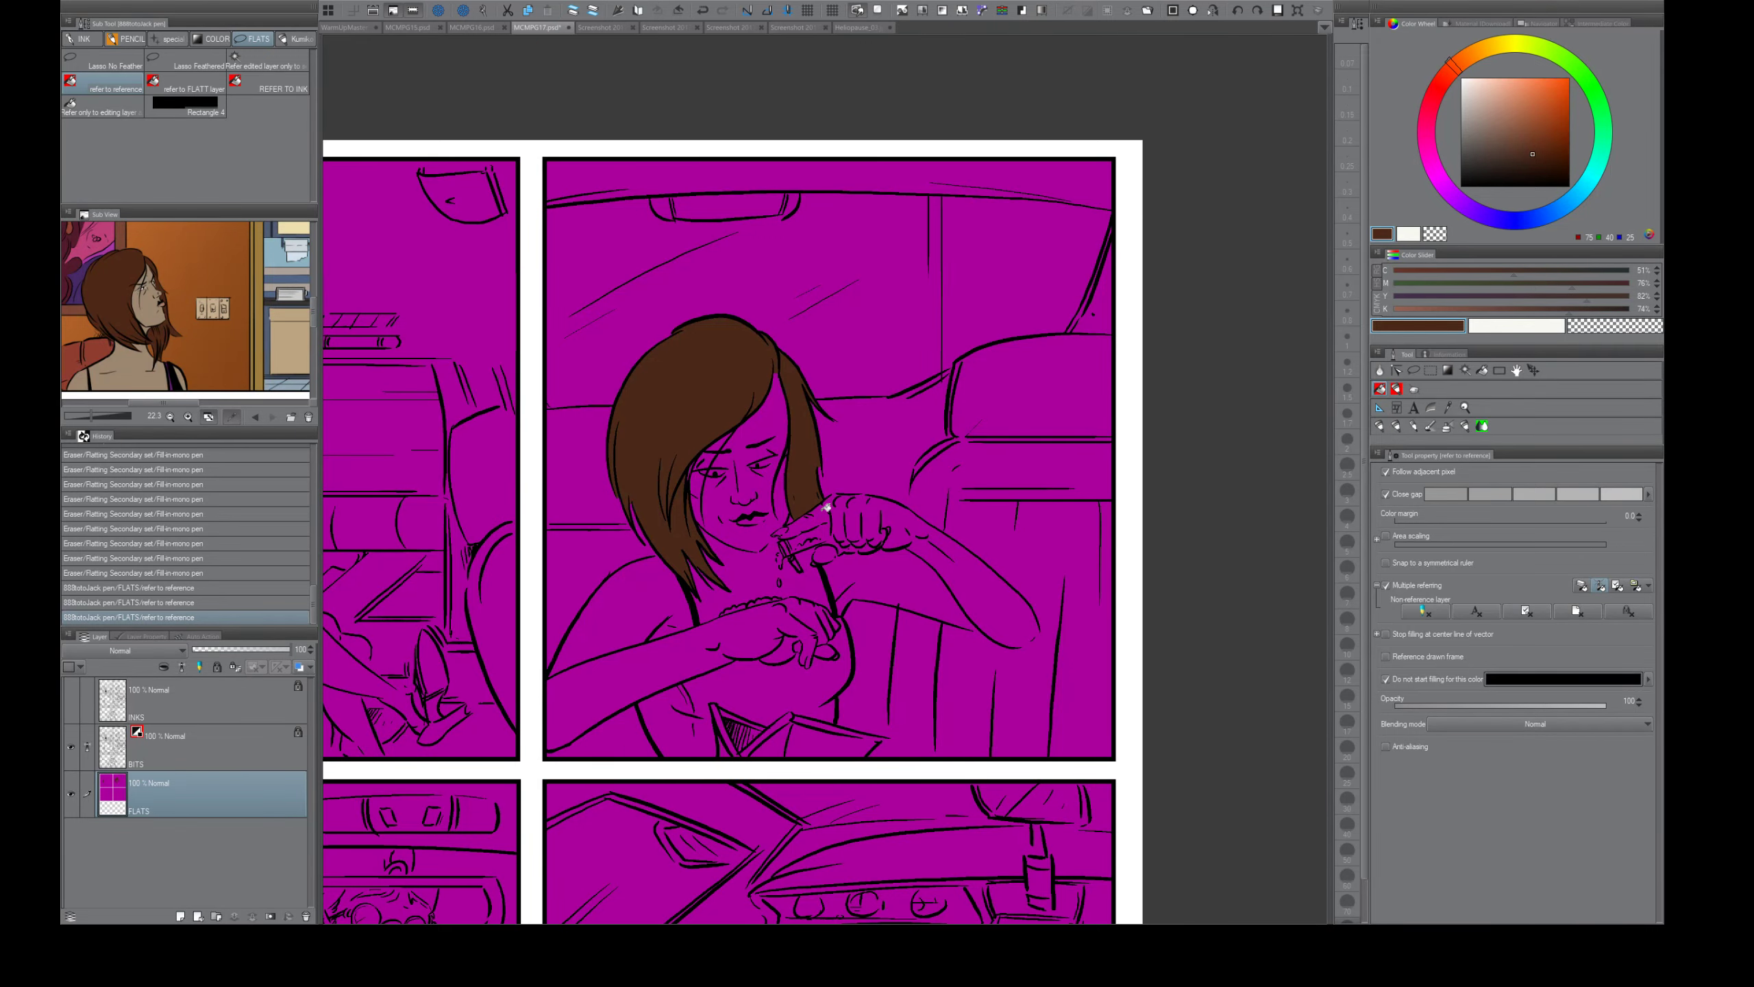
- Clean up the outer edge of the main hair mass in the second panel with dark brown and magenta fill-in mono pen strokes
drag(694, 490, 764, 493)
drag(488, 624, 751, 527)
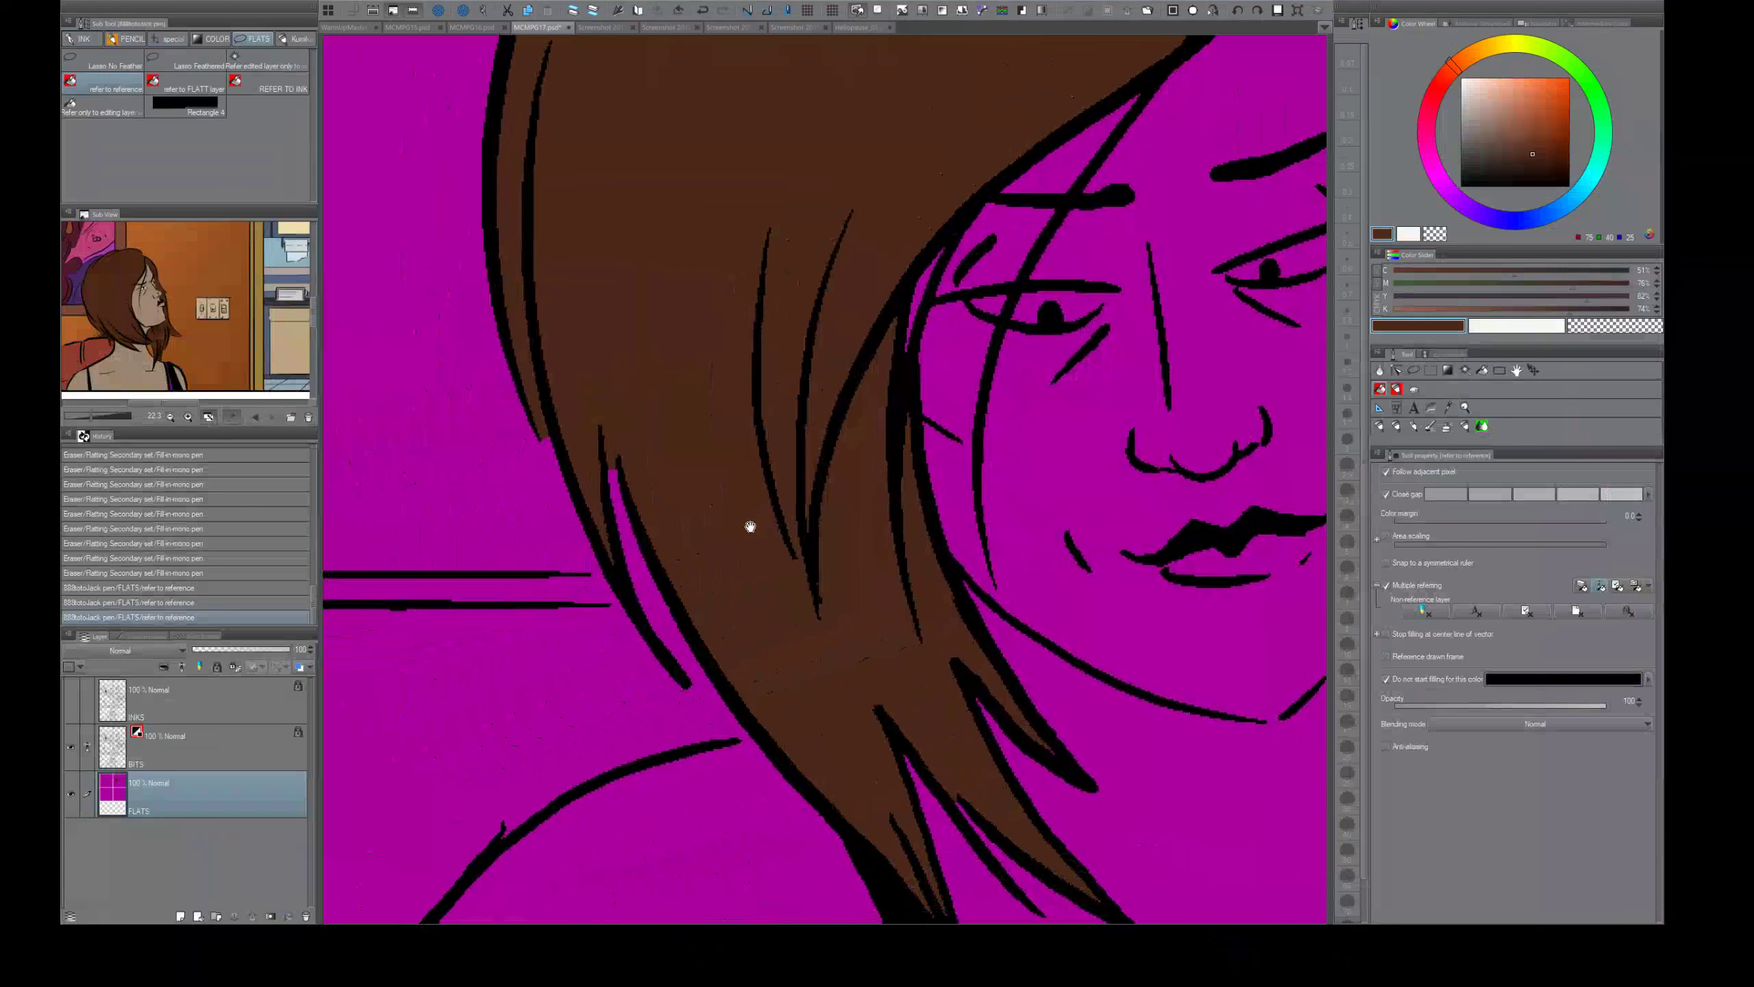
key(e)
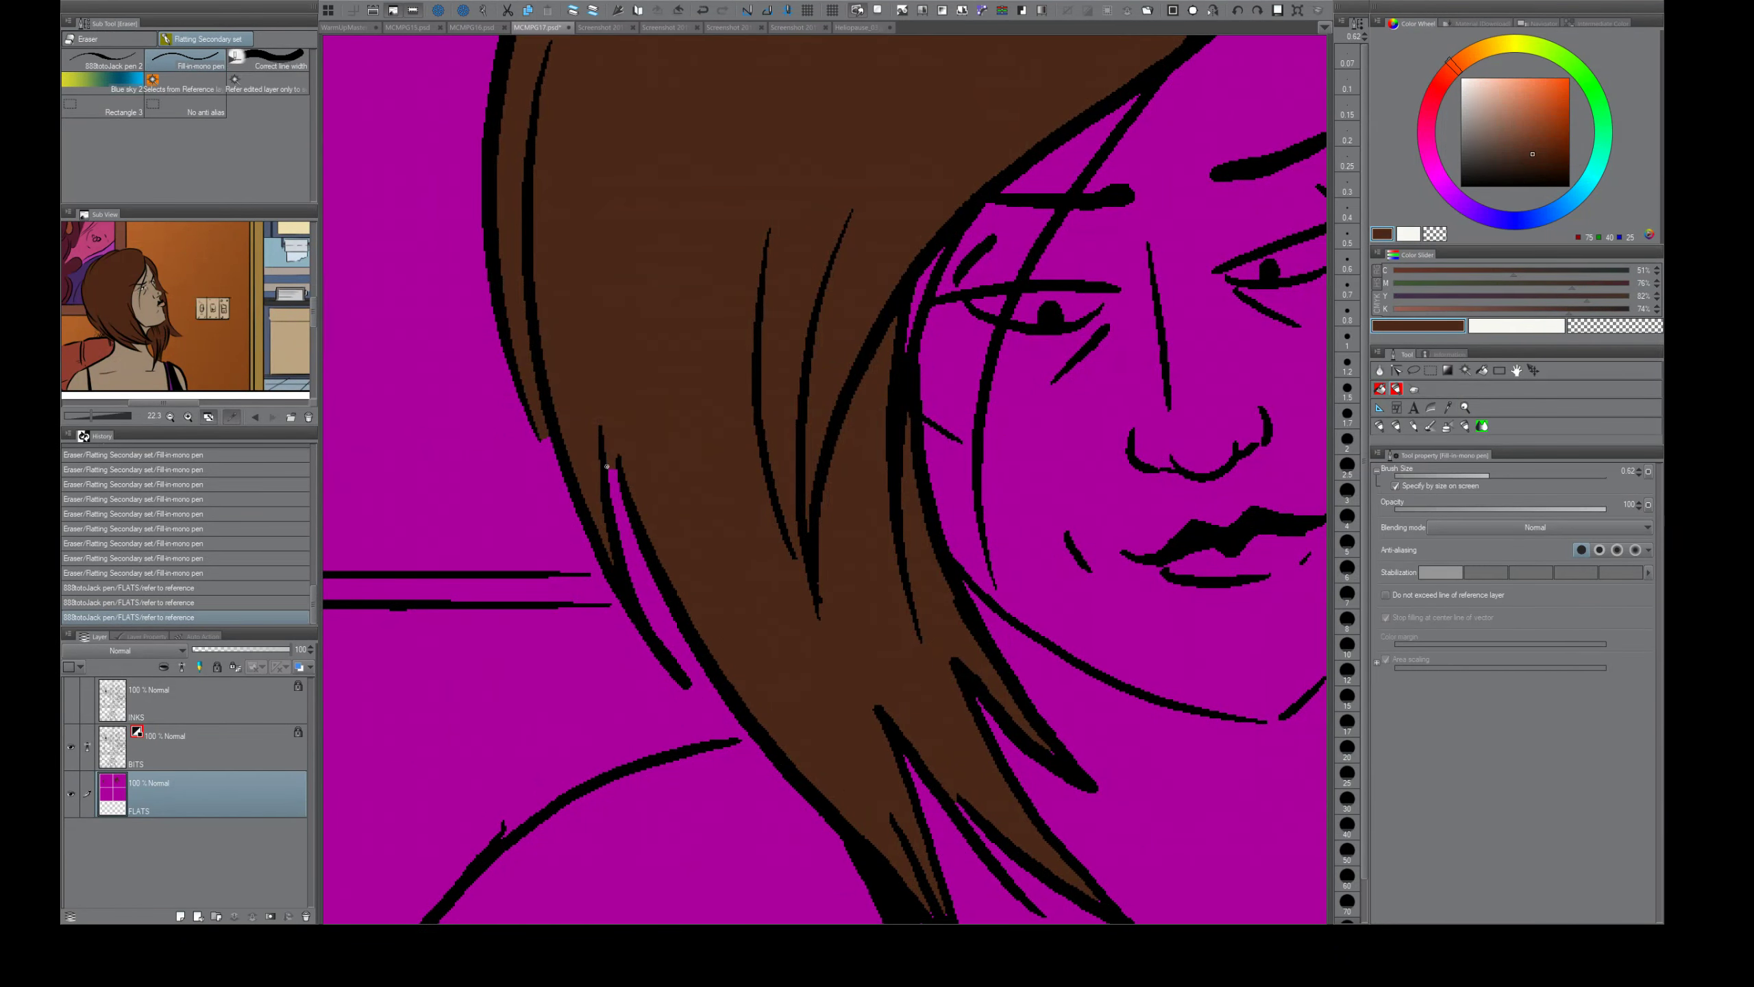
drag(609, 460, 629, 504)
alt+click(542, 442)
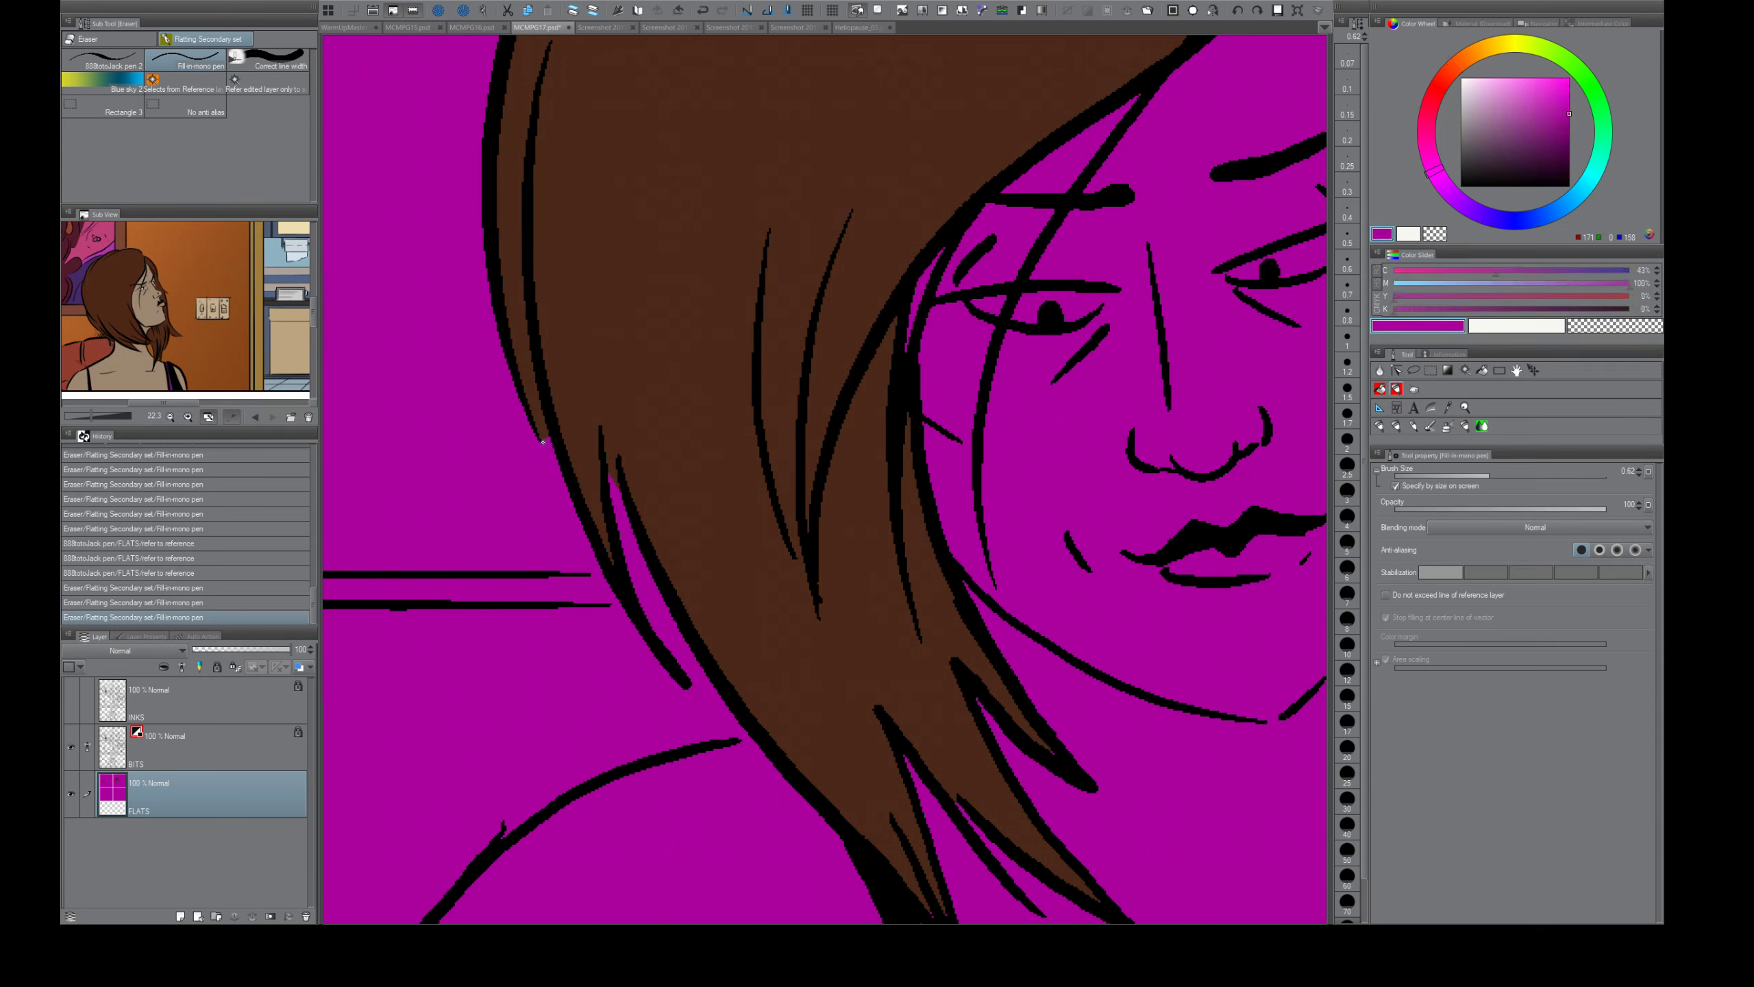
drag(545, 439, 552, 415)
scroll(904, 600, down, 5)
scroll(897, 617, up, 2)
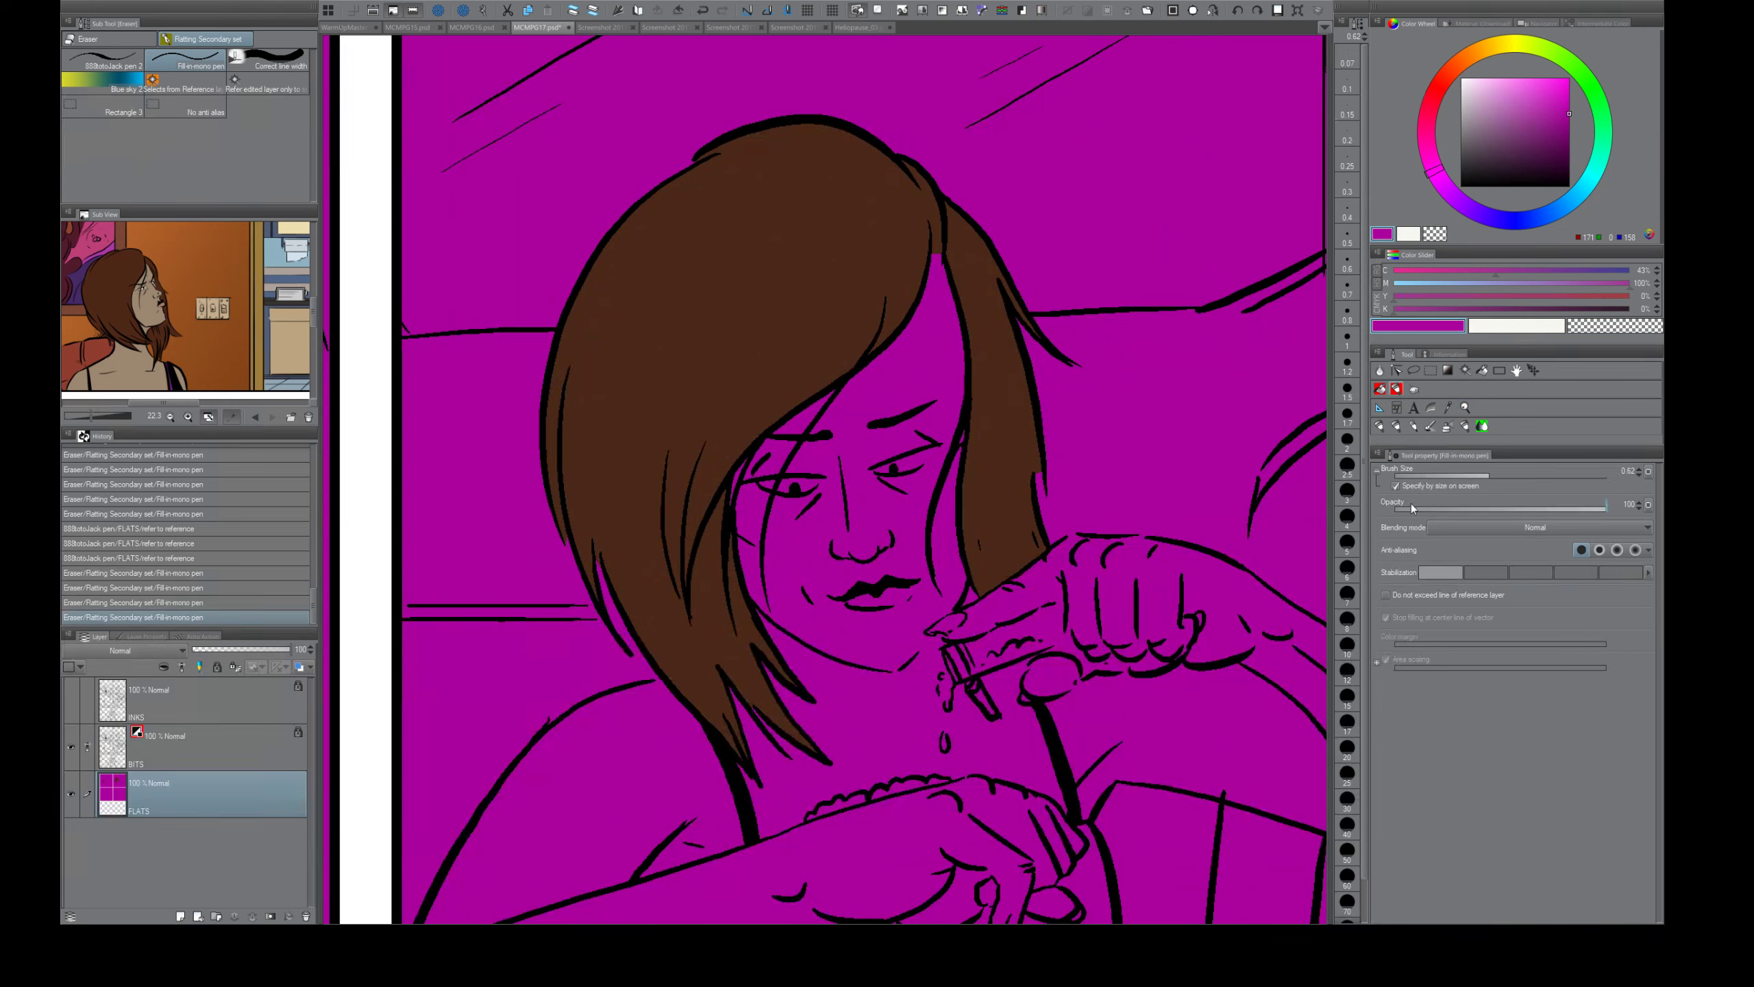
- Lower the reference fill's Close gap setting to the third level
key(g)
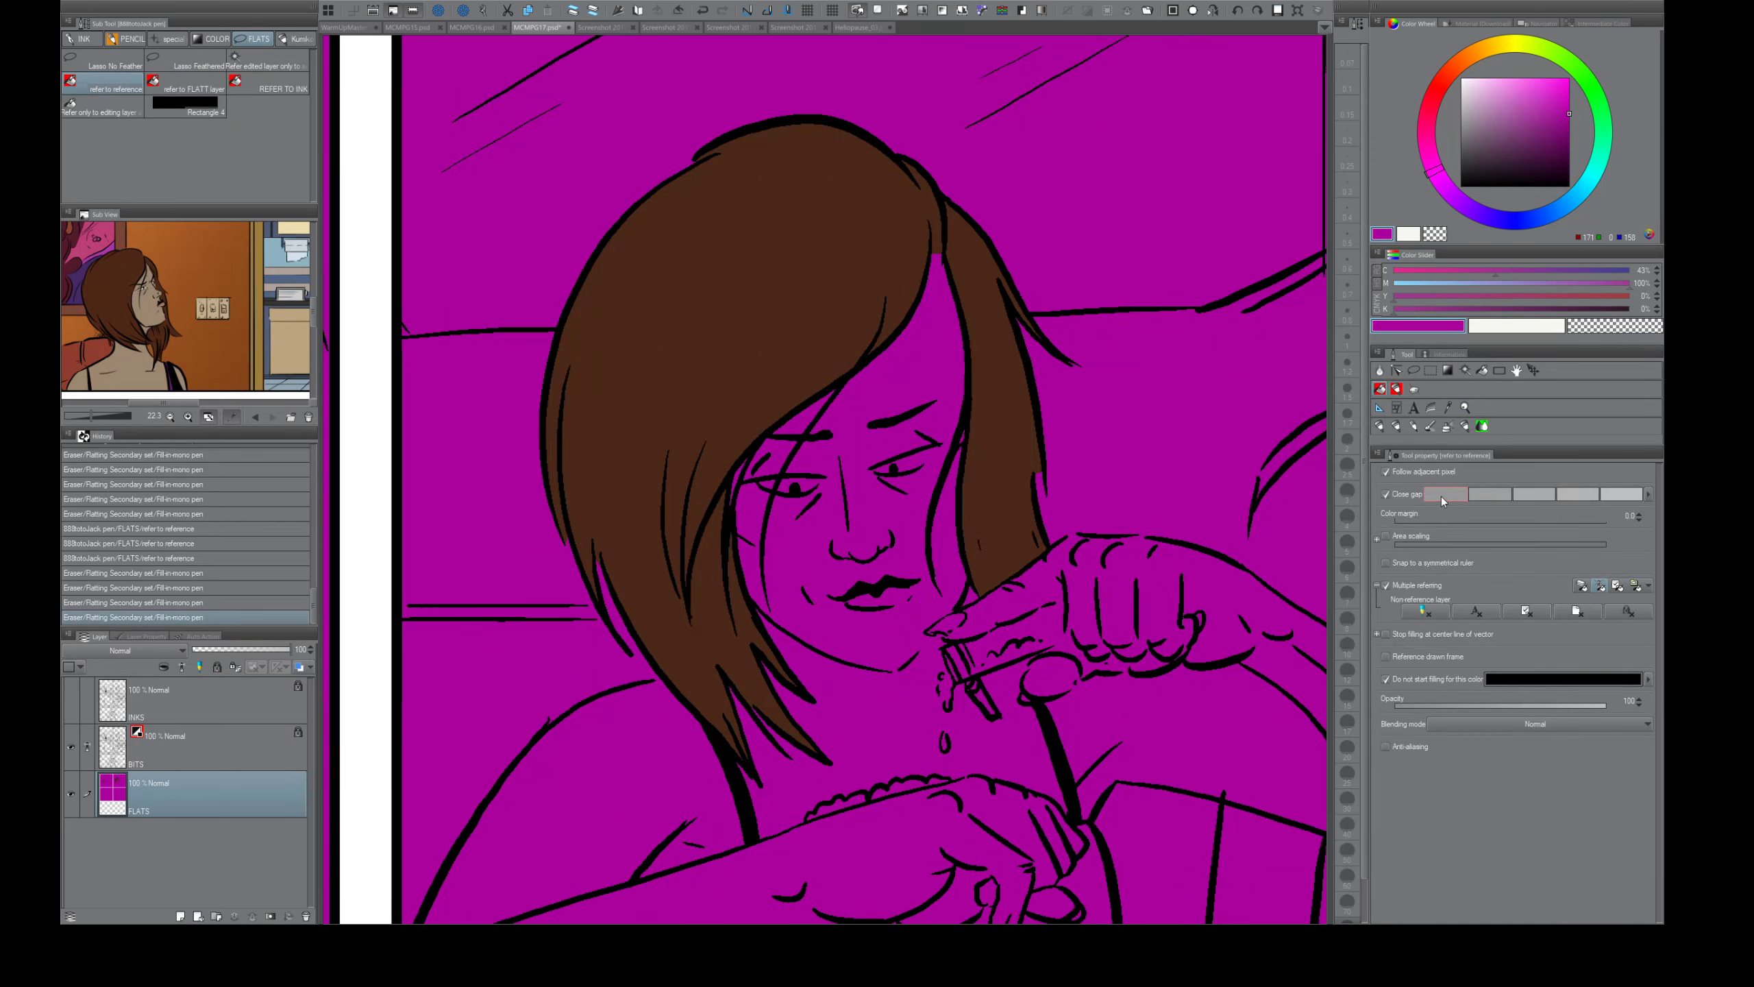
click(1488, 494)
click(1443, 493)
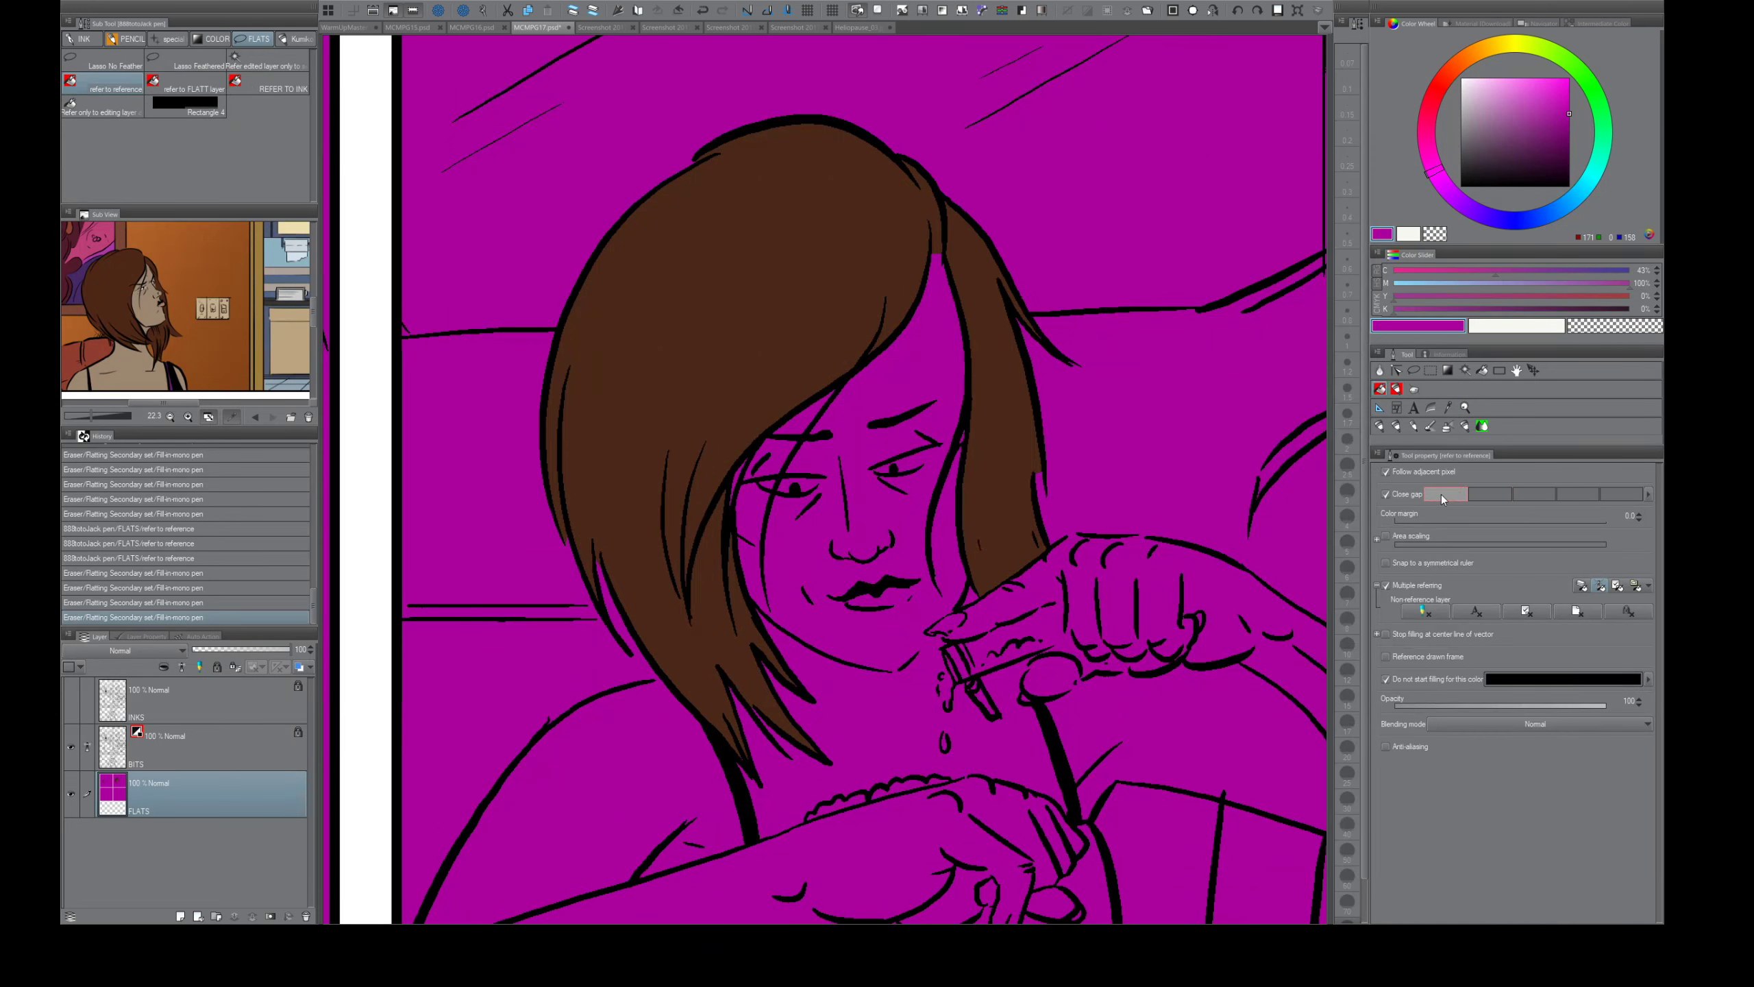
click(1533, 490)
- Redraw the outer edge of the hair strand above the woman's raised hand in dark brown with the fill-in mono pen
drag(1021, 625, 919, 636)
key(e)
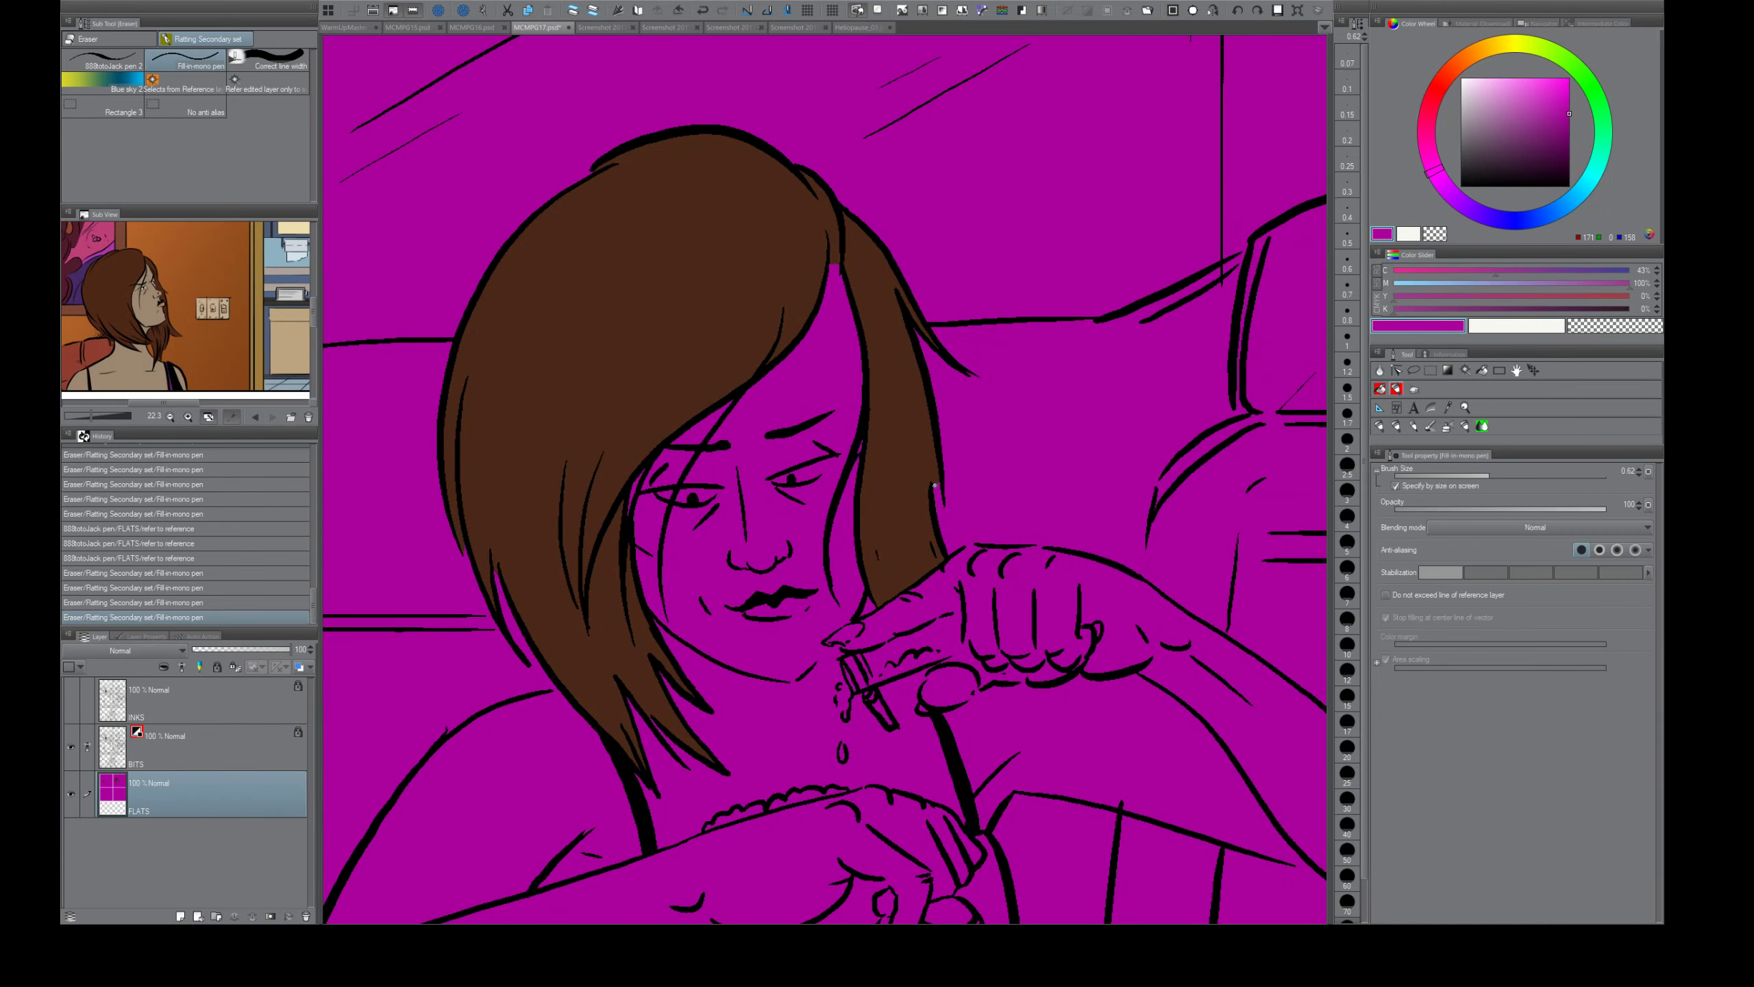
alt+click(925, 460)
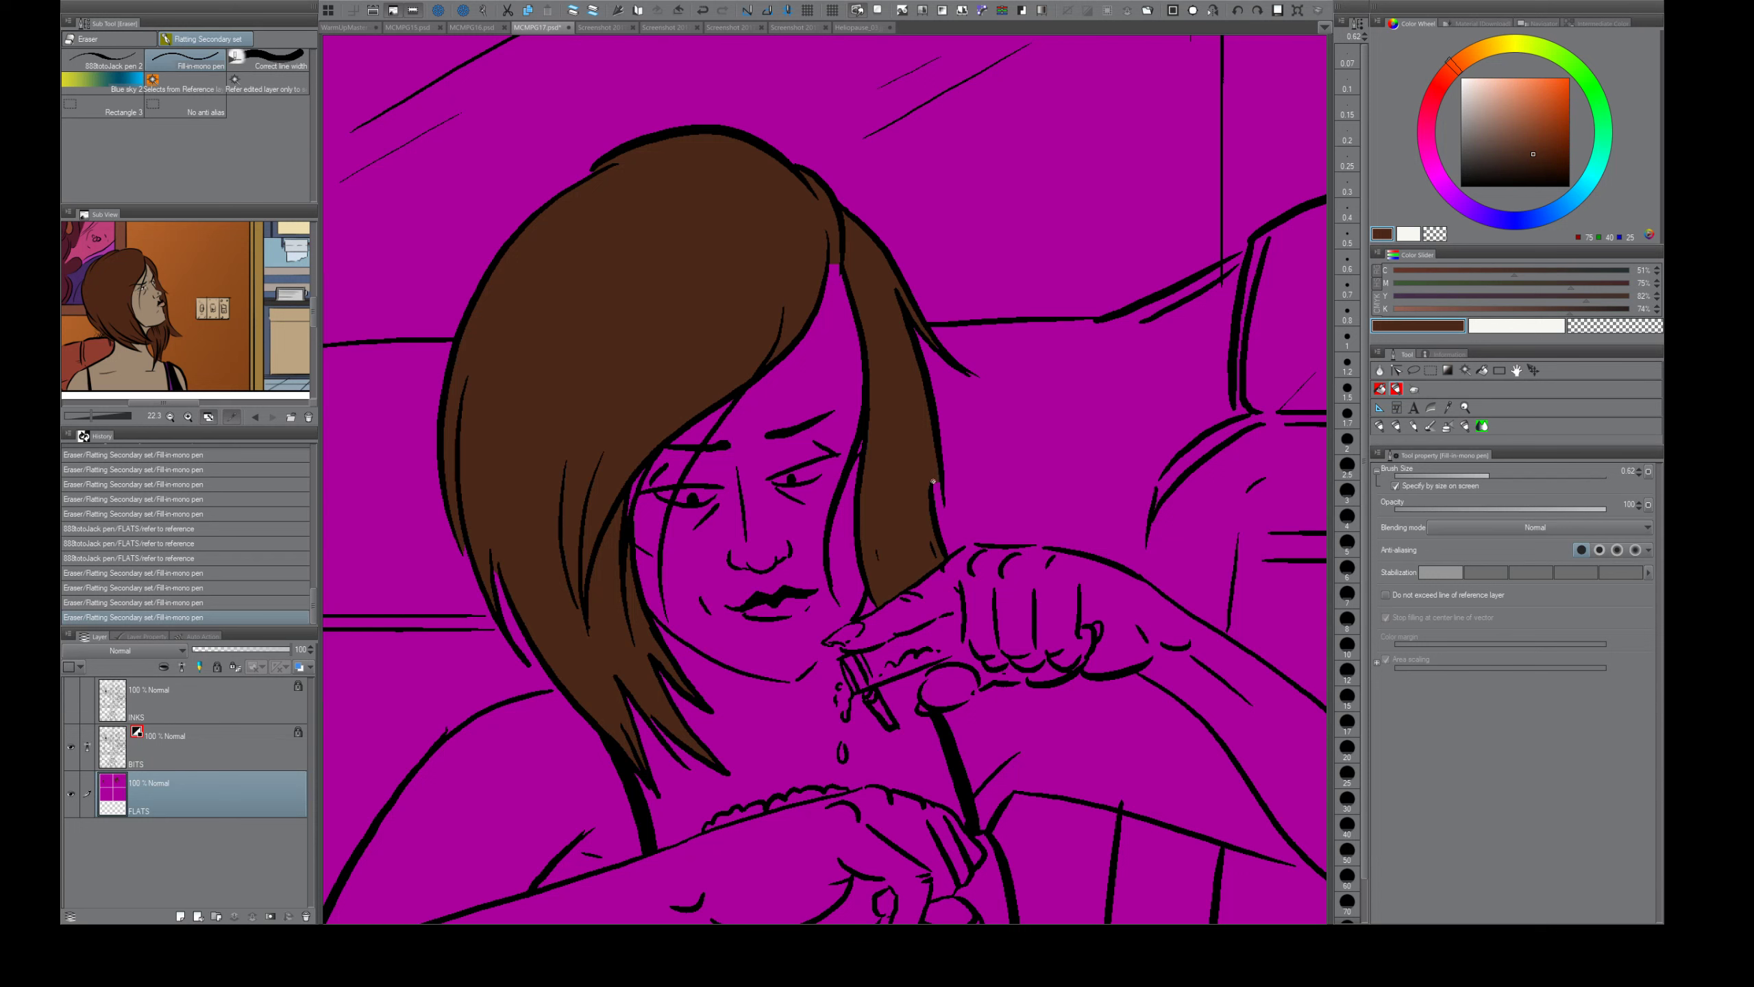
mouse_move(933, 482)
mouse_down()
mouse_move(944, 528)
mouse_move(947, 503)
mouse_up()
key(ctrl+z)
key(ctrl+z)
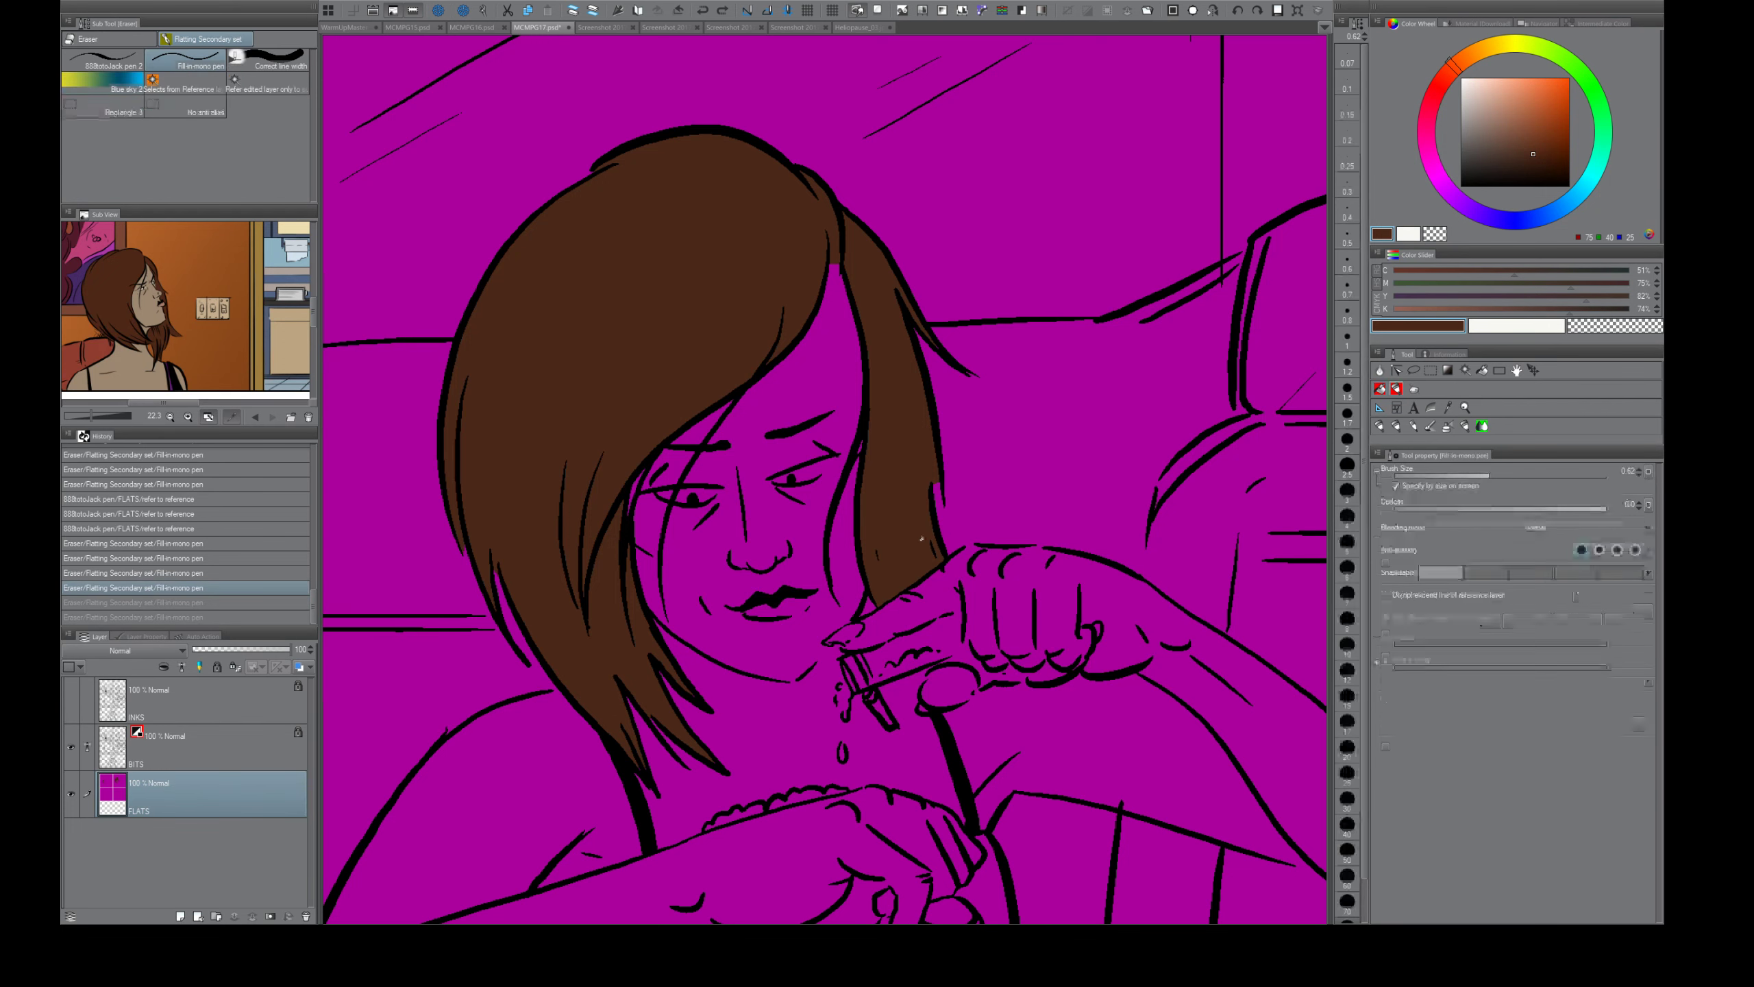
drag(939, 487, 932, 505)
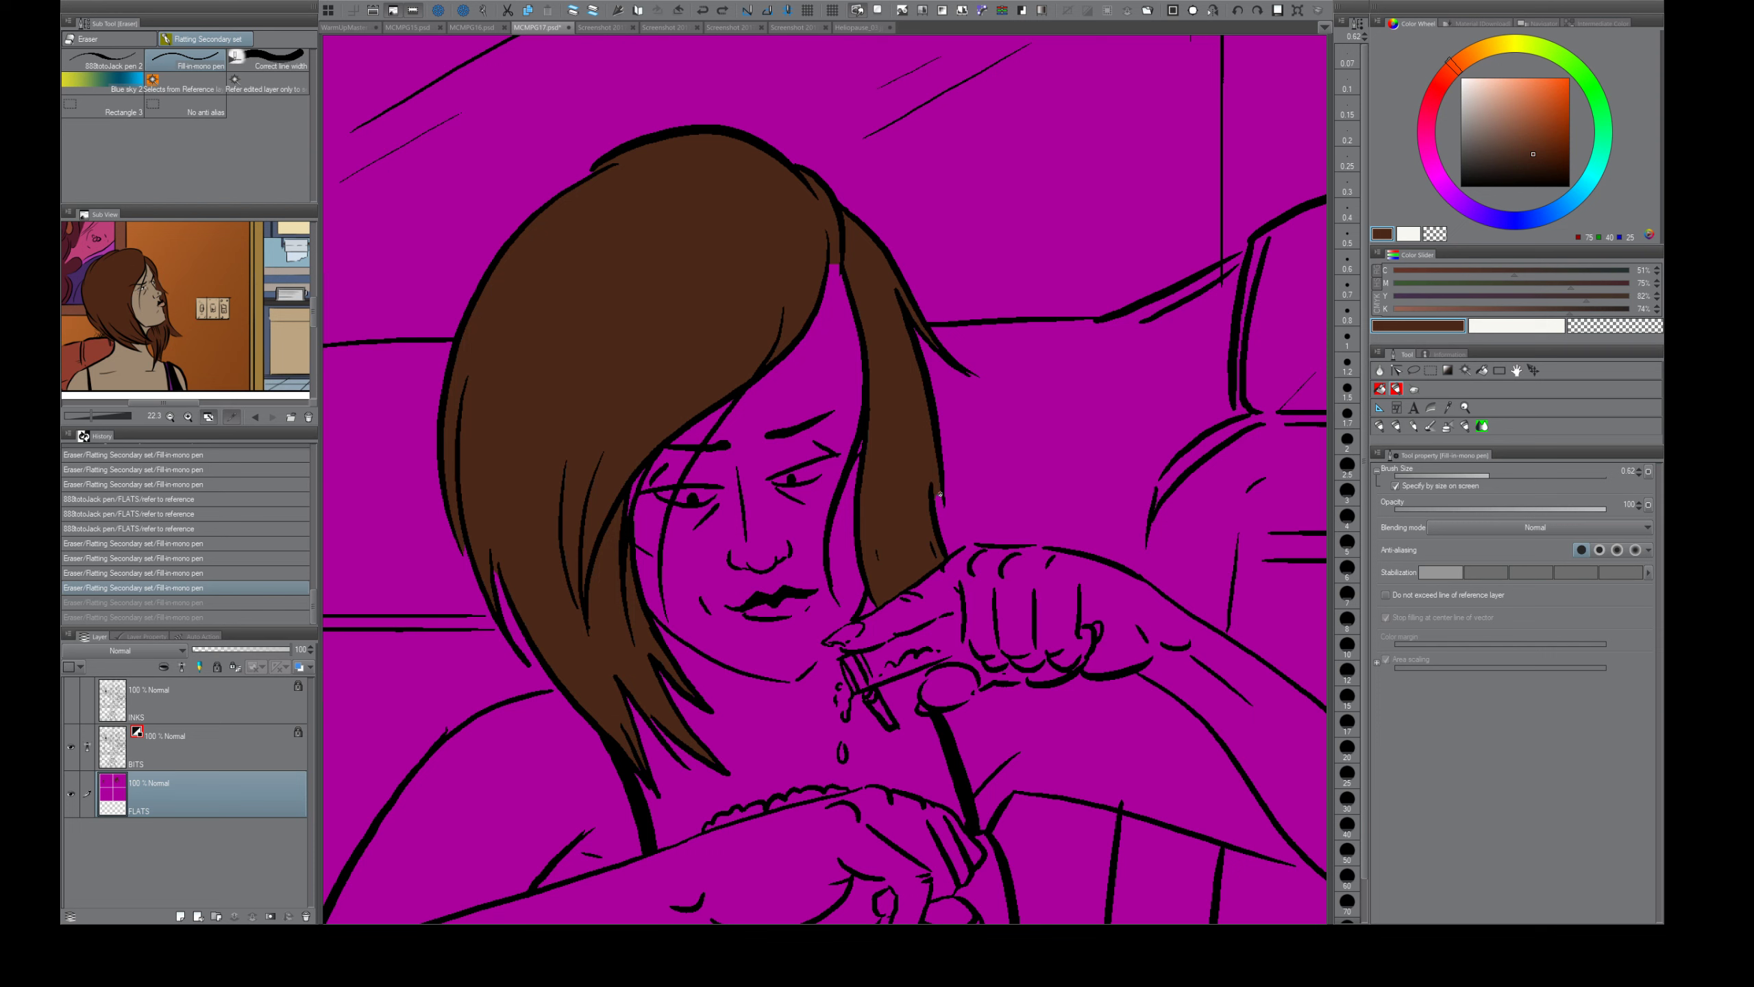
drag(933, 491, 933, 485)
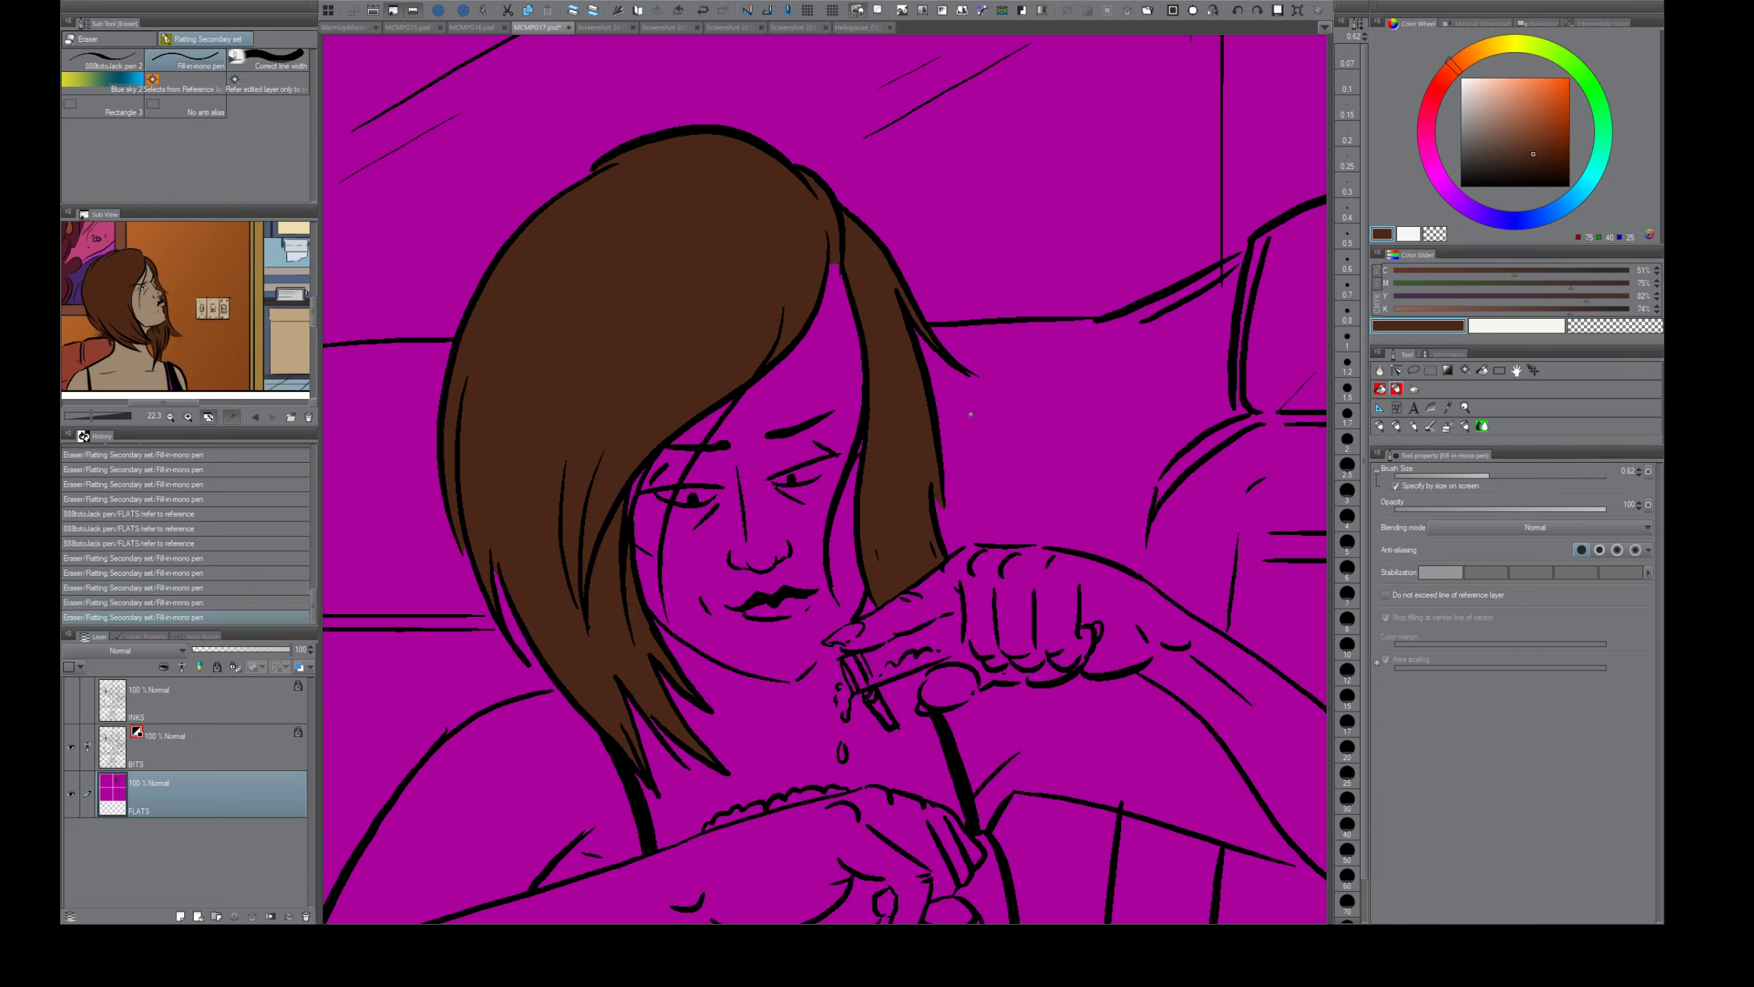
- Touch up the small flicked strand, and correct the hairline at the parting with the sampled magenta
drag(939, 340, 943, 347)
alt+click(901, 556)
drag(830, 254, 822, 436)
alt+click(819, 465)
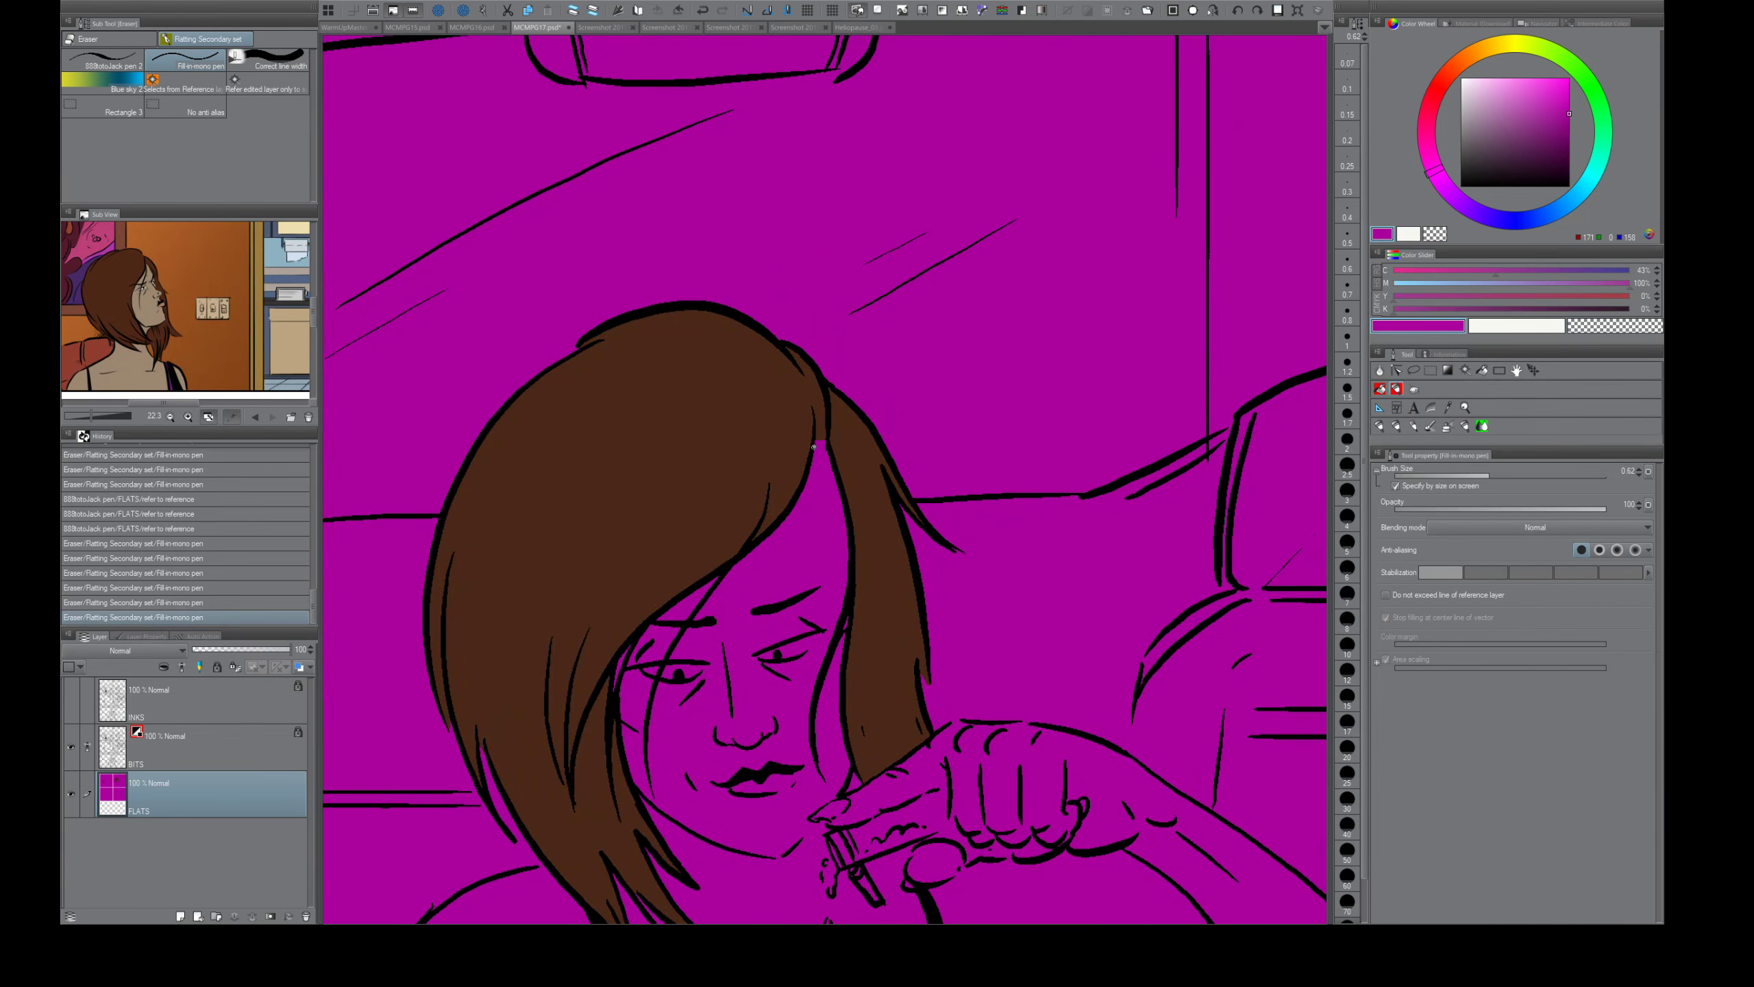
click(813, 446)
- Sample the dark brown from the woman's finished hair in the second panel
scroll(893, 664, down, 5)
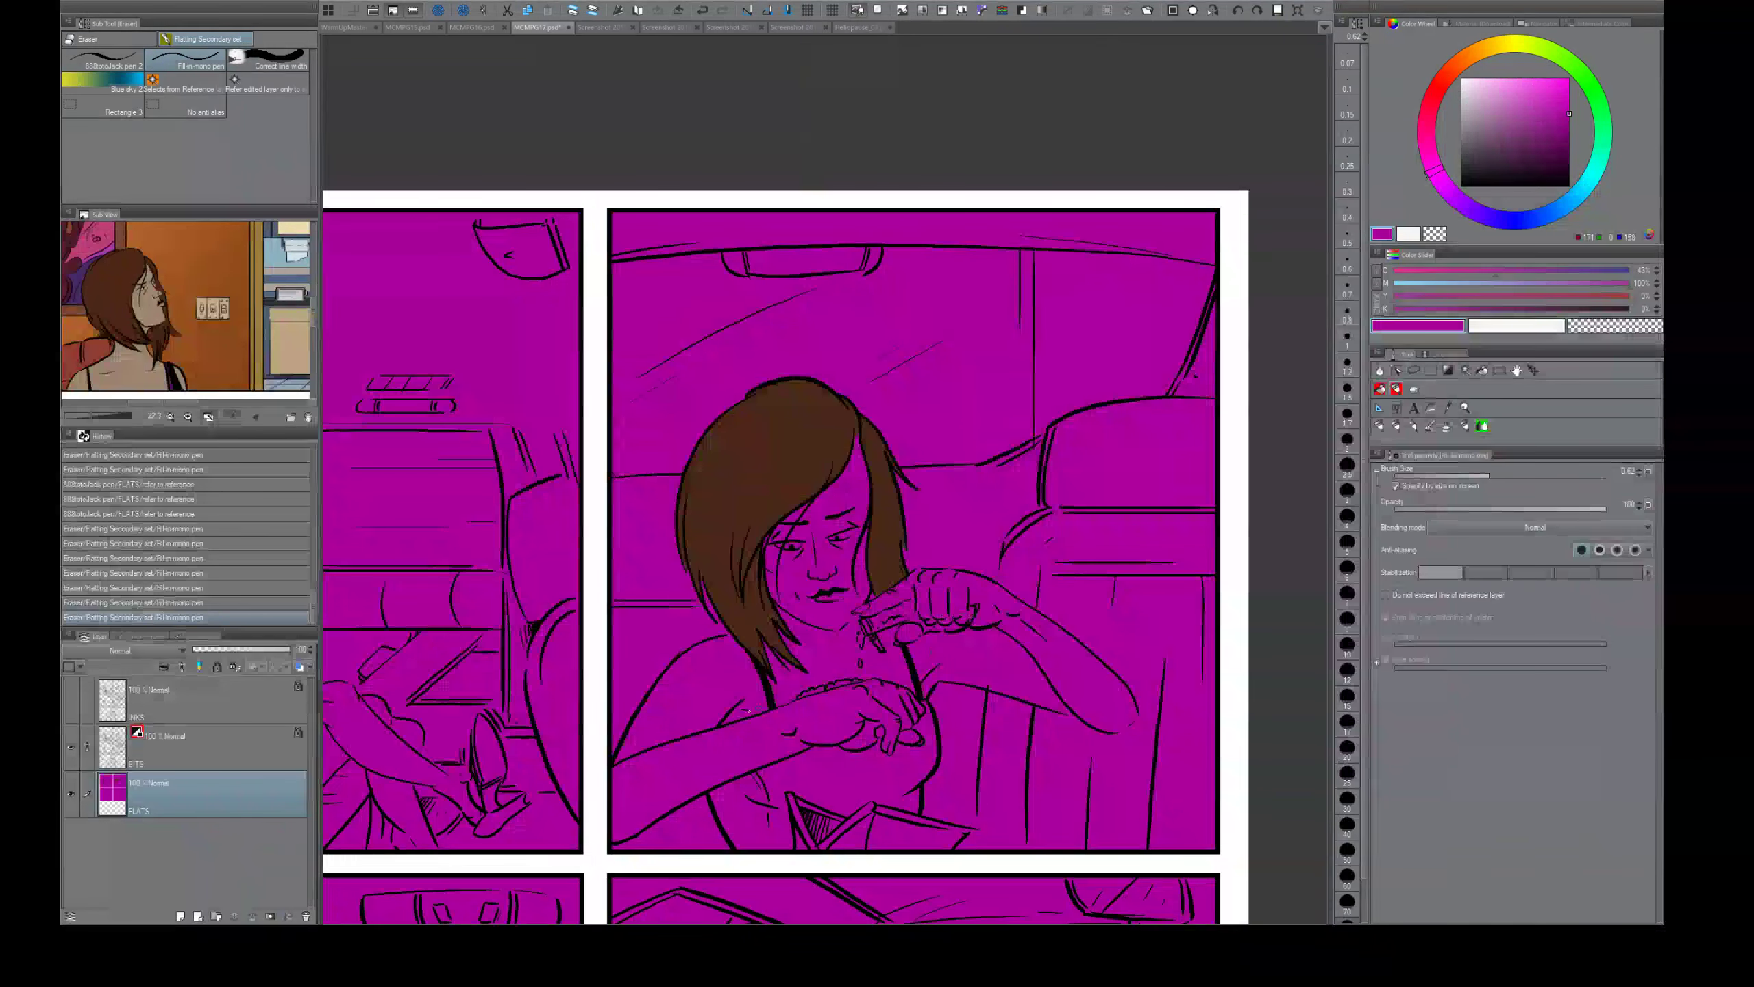
drag(523, 828, 1005, 347)
drag(729, 698, 698, 333)
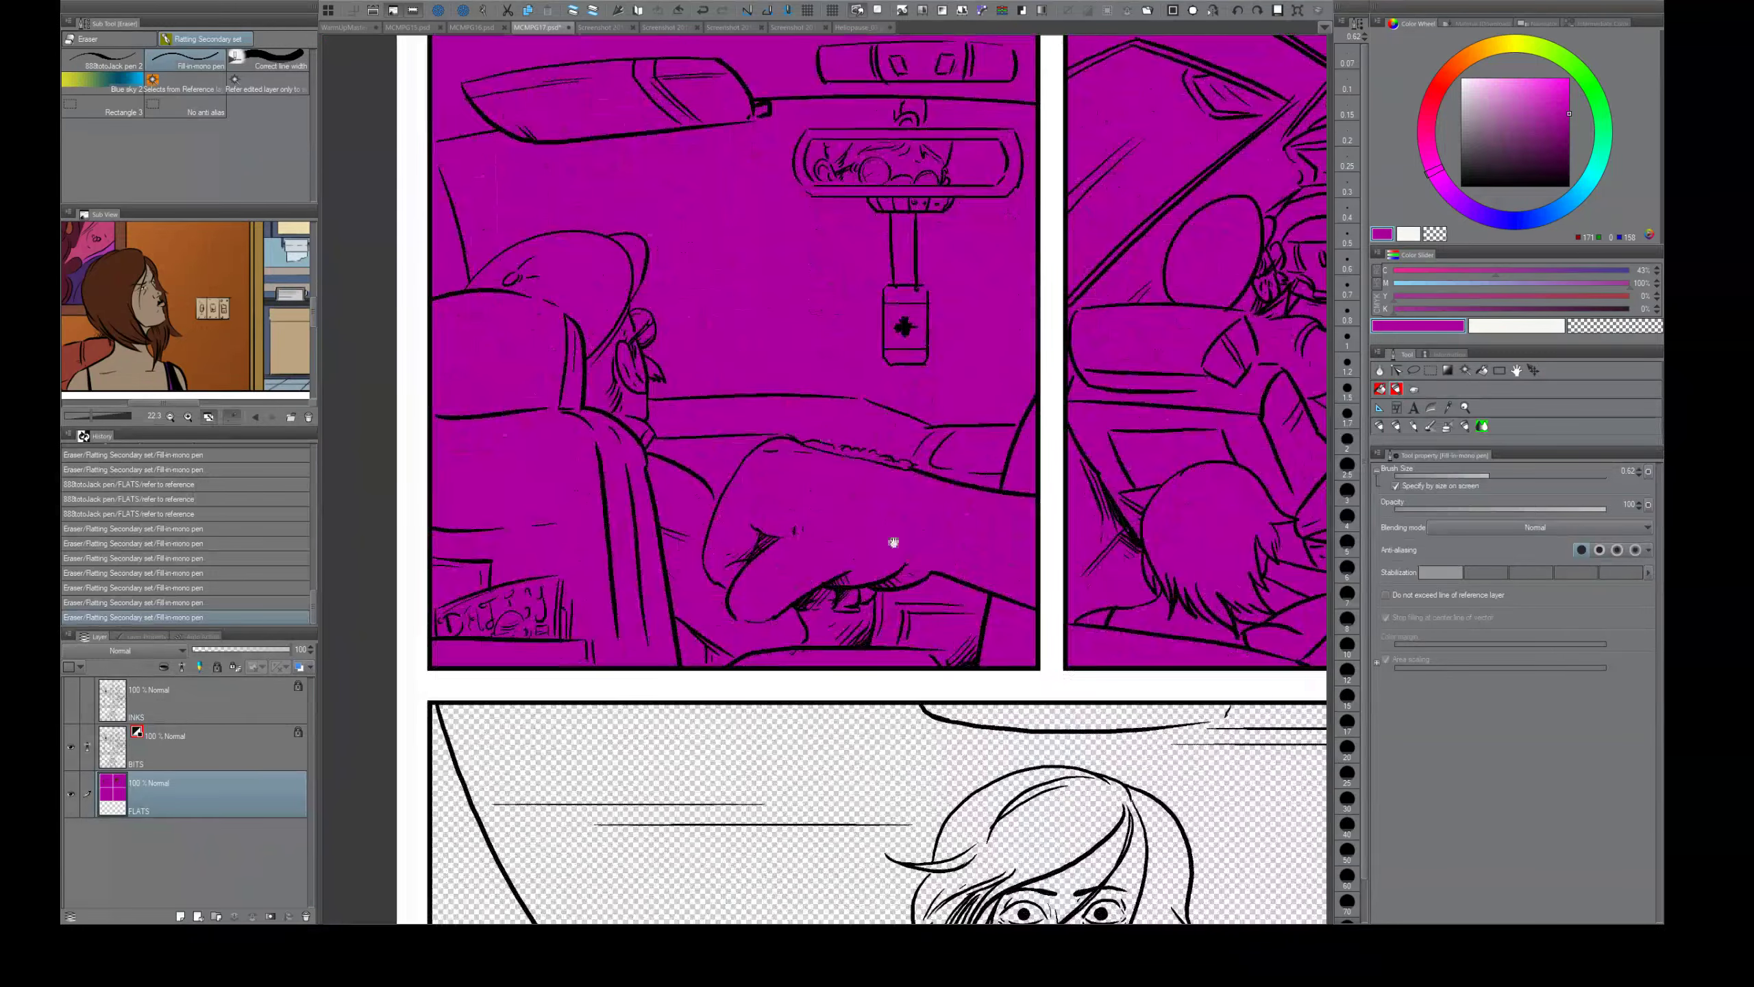
drag(1053, 368, 541, 768)
drag(912, 758, 979, 423)
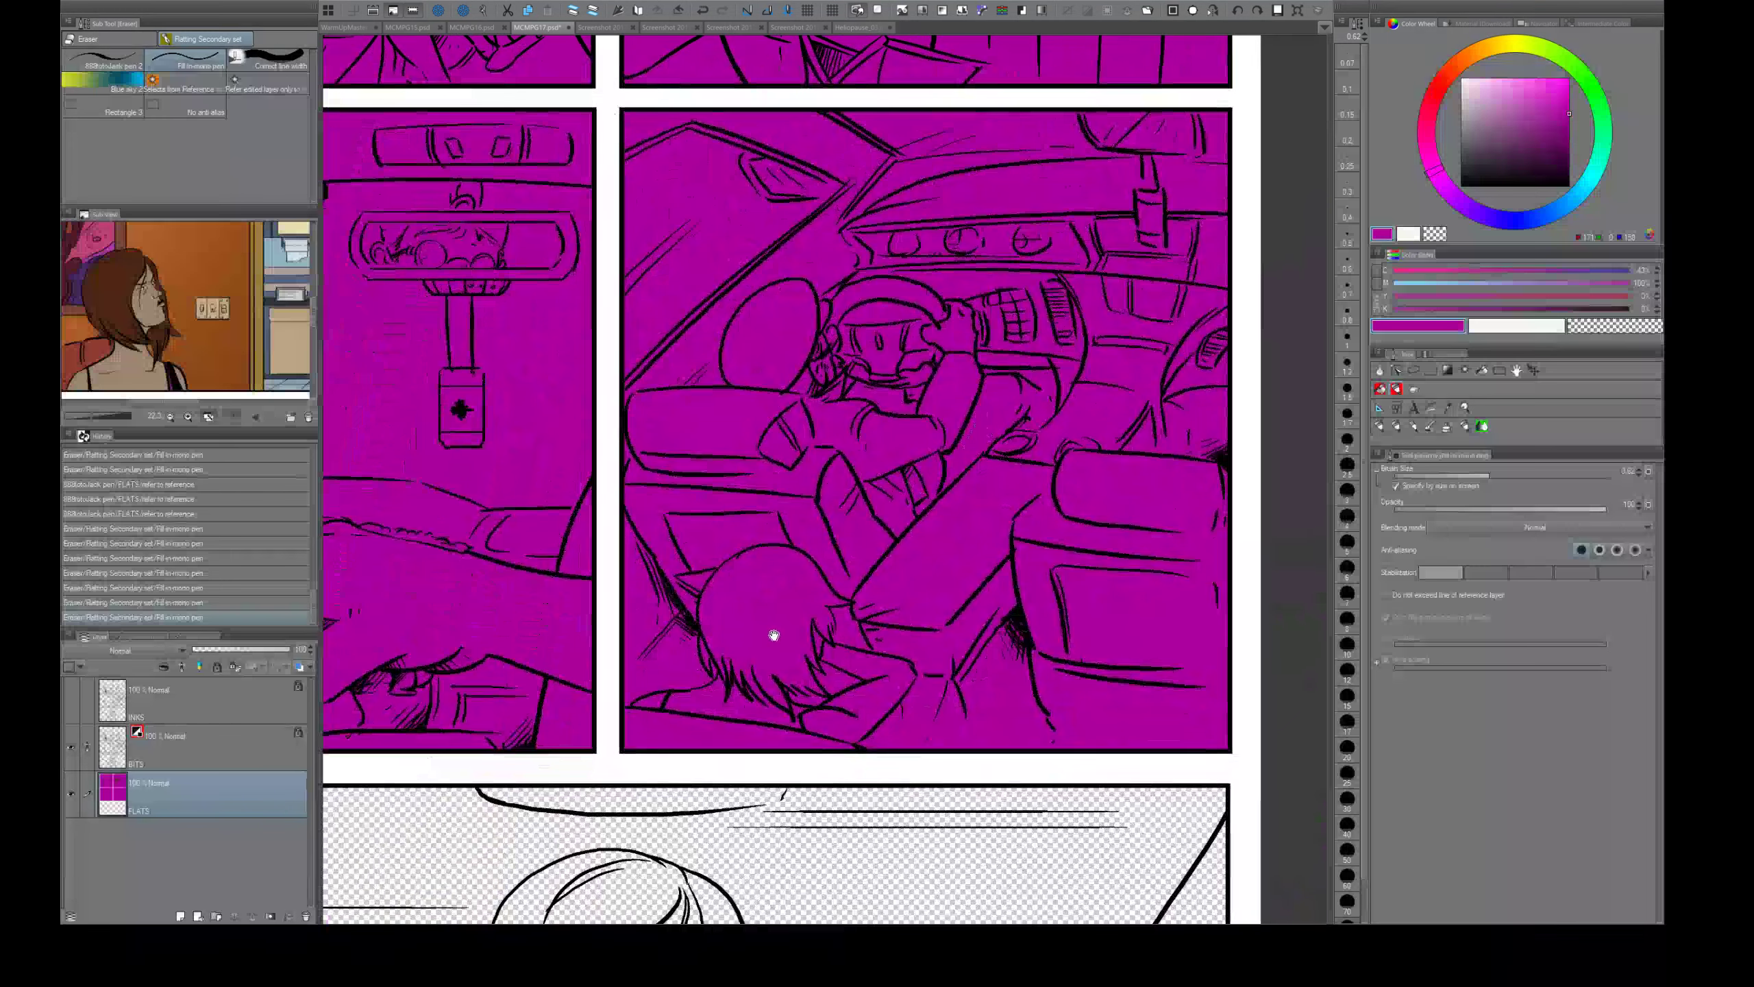
drag(949, 259, 871, 597)
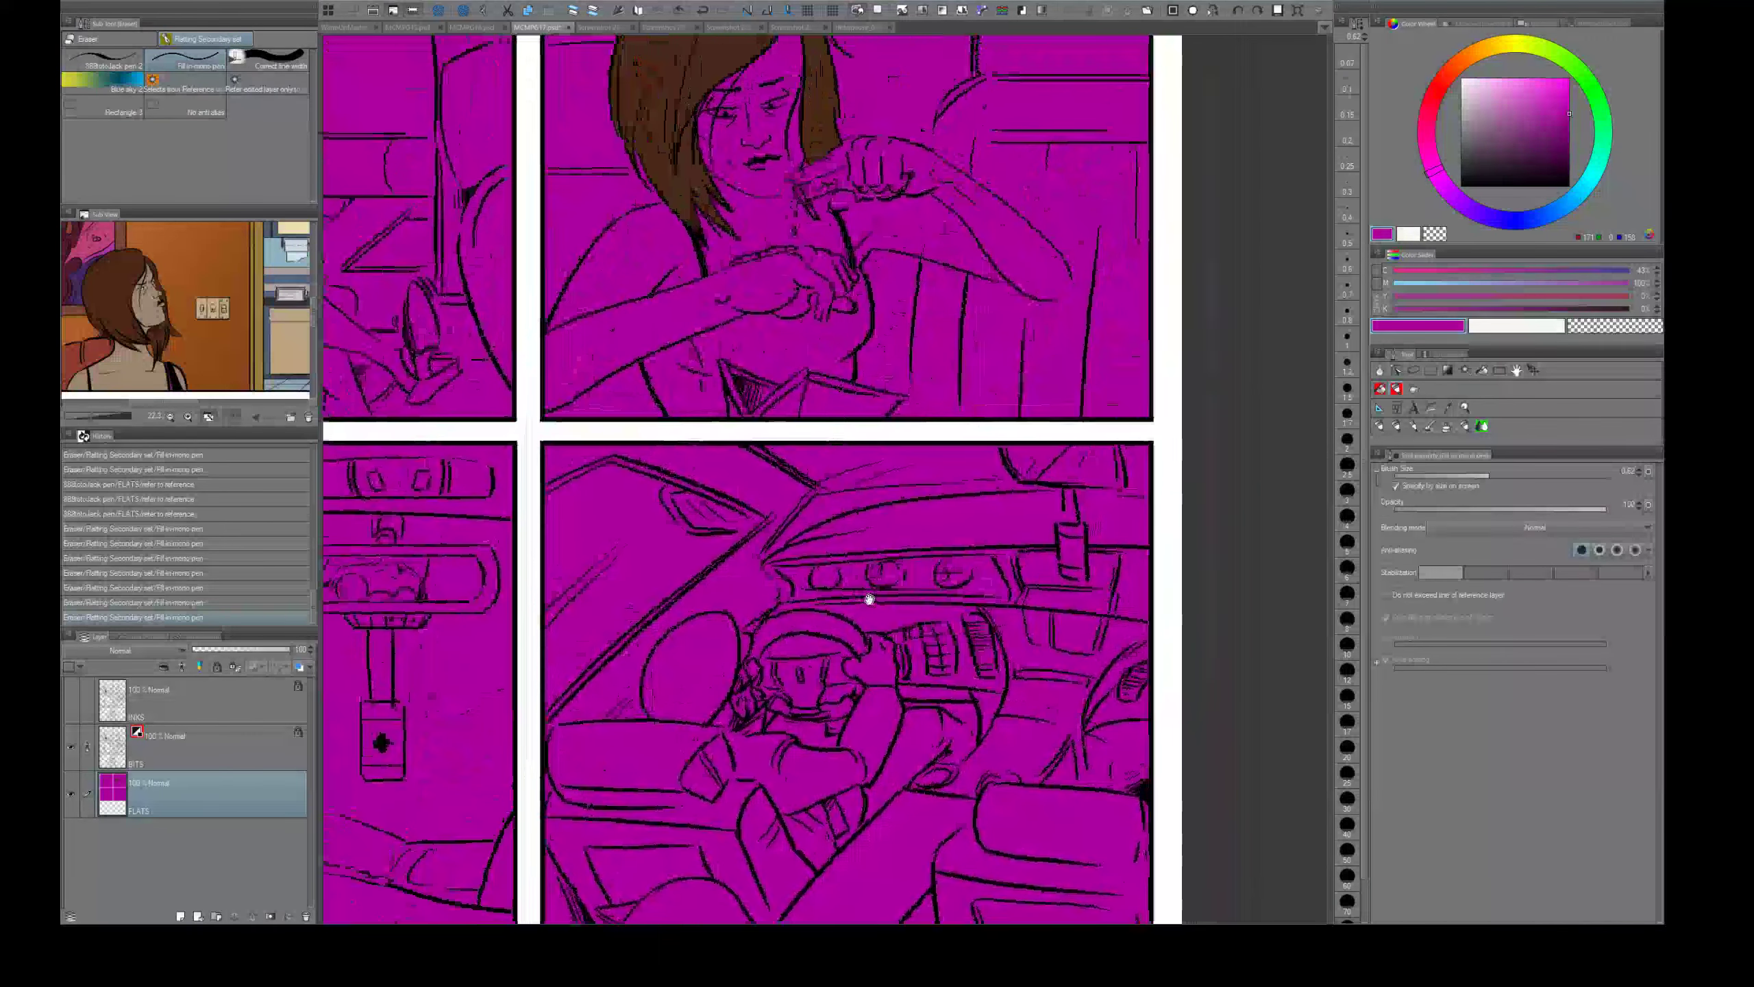
alt+click(691, 87)
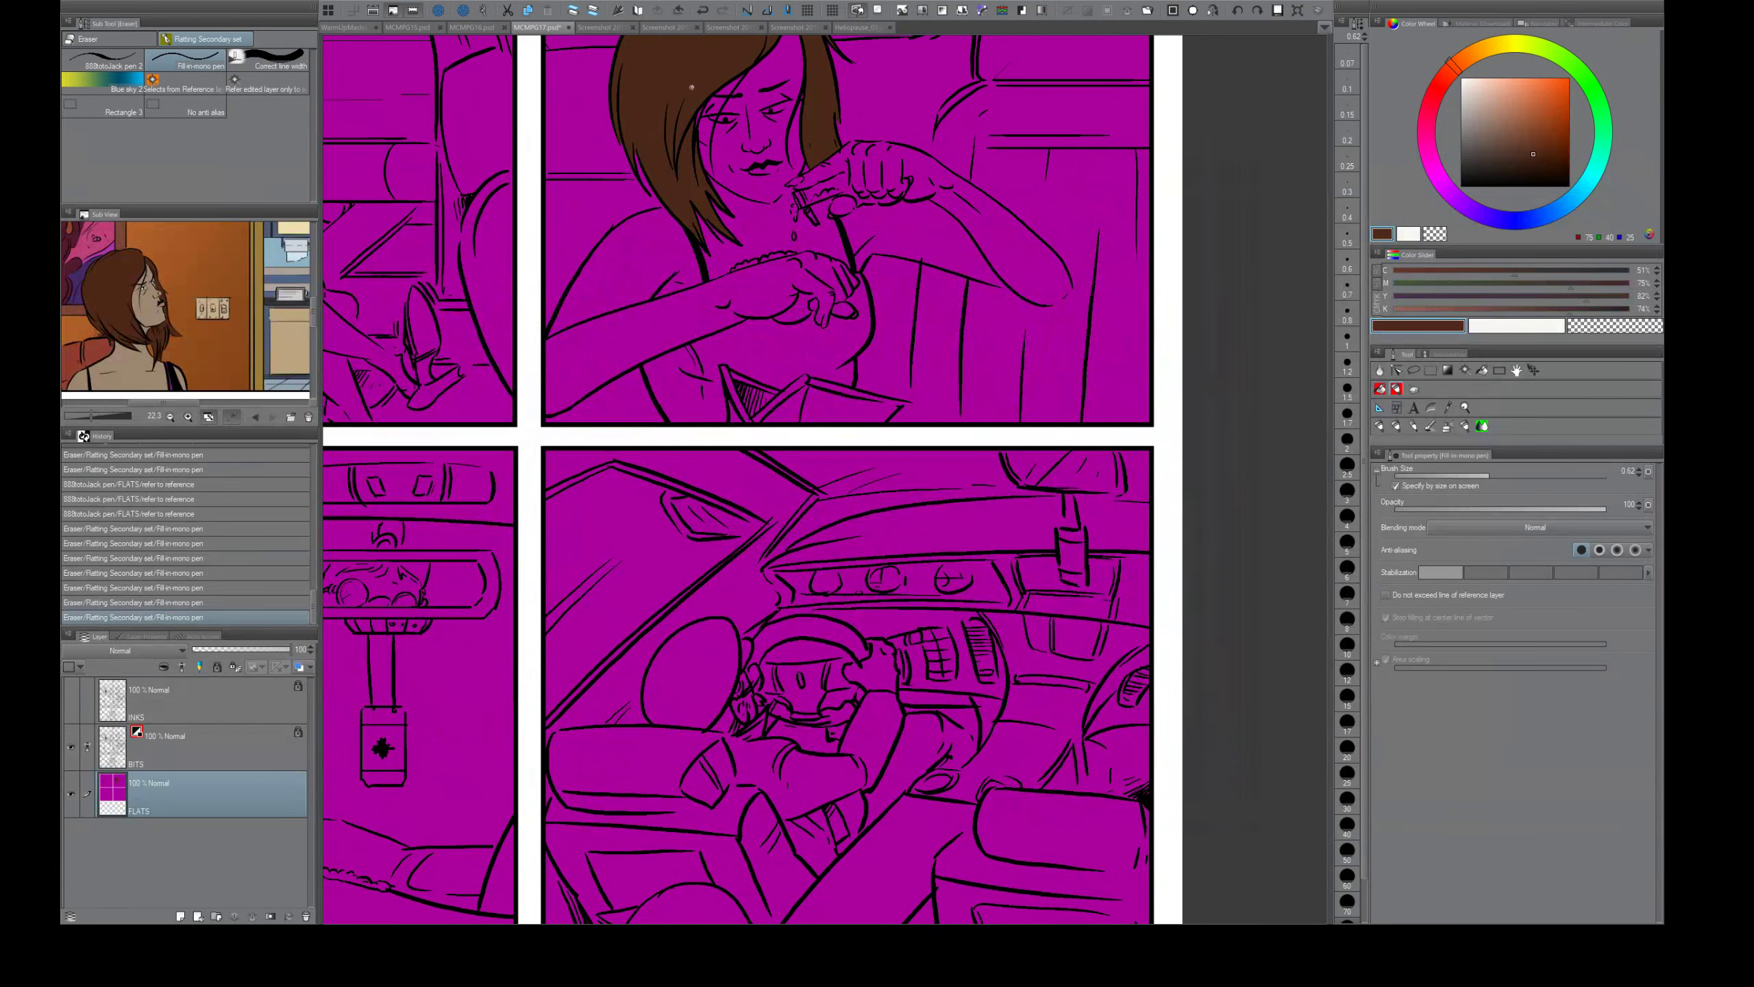
- Close the gaps along the hair's lower edge in the fourth panel and fill the hair with a slightly adjusted dark brown
drag(1533, 156, 1539, 153)
drag(966, 808, 924, 412)
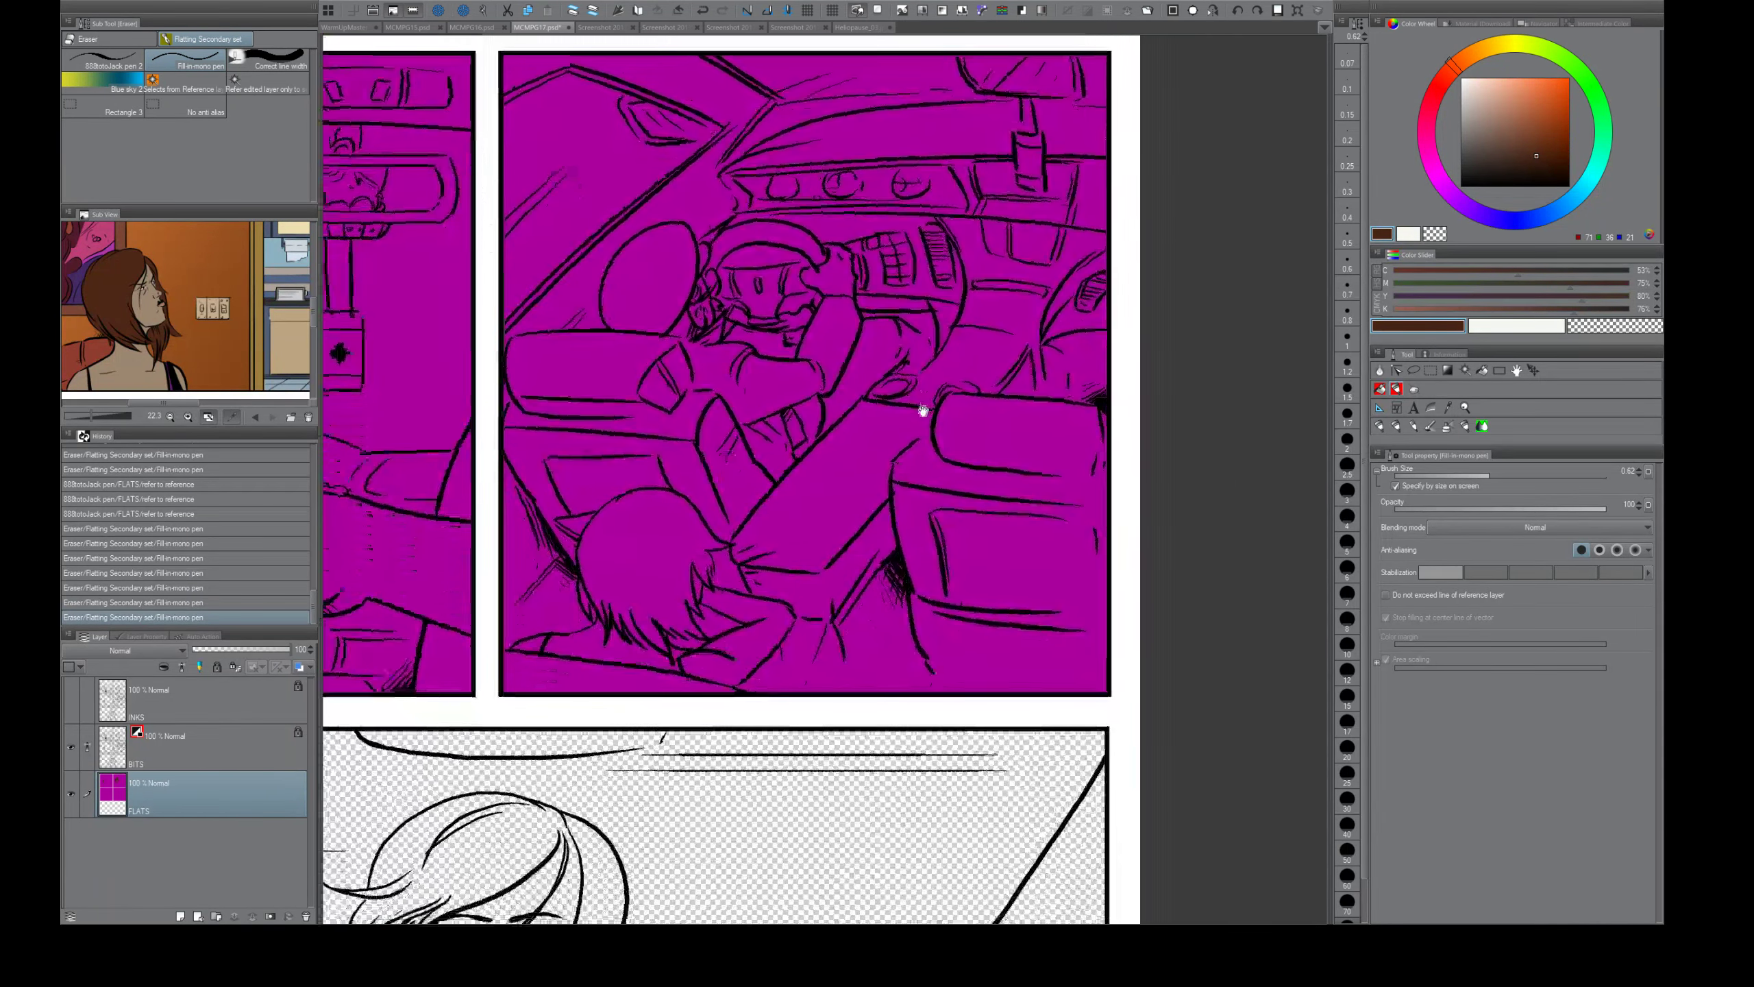
key(g)
click(663, 561)
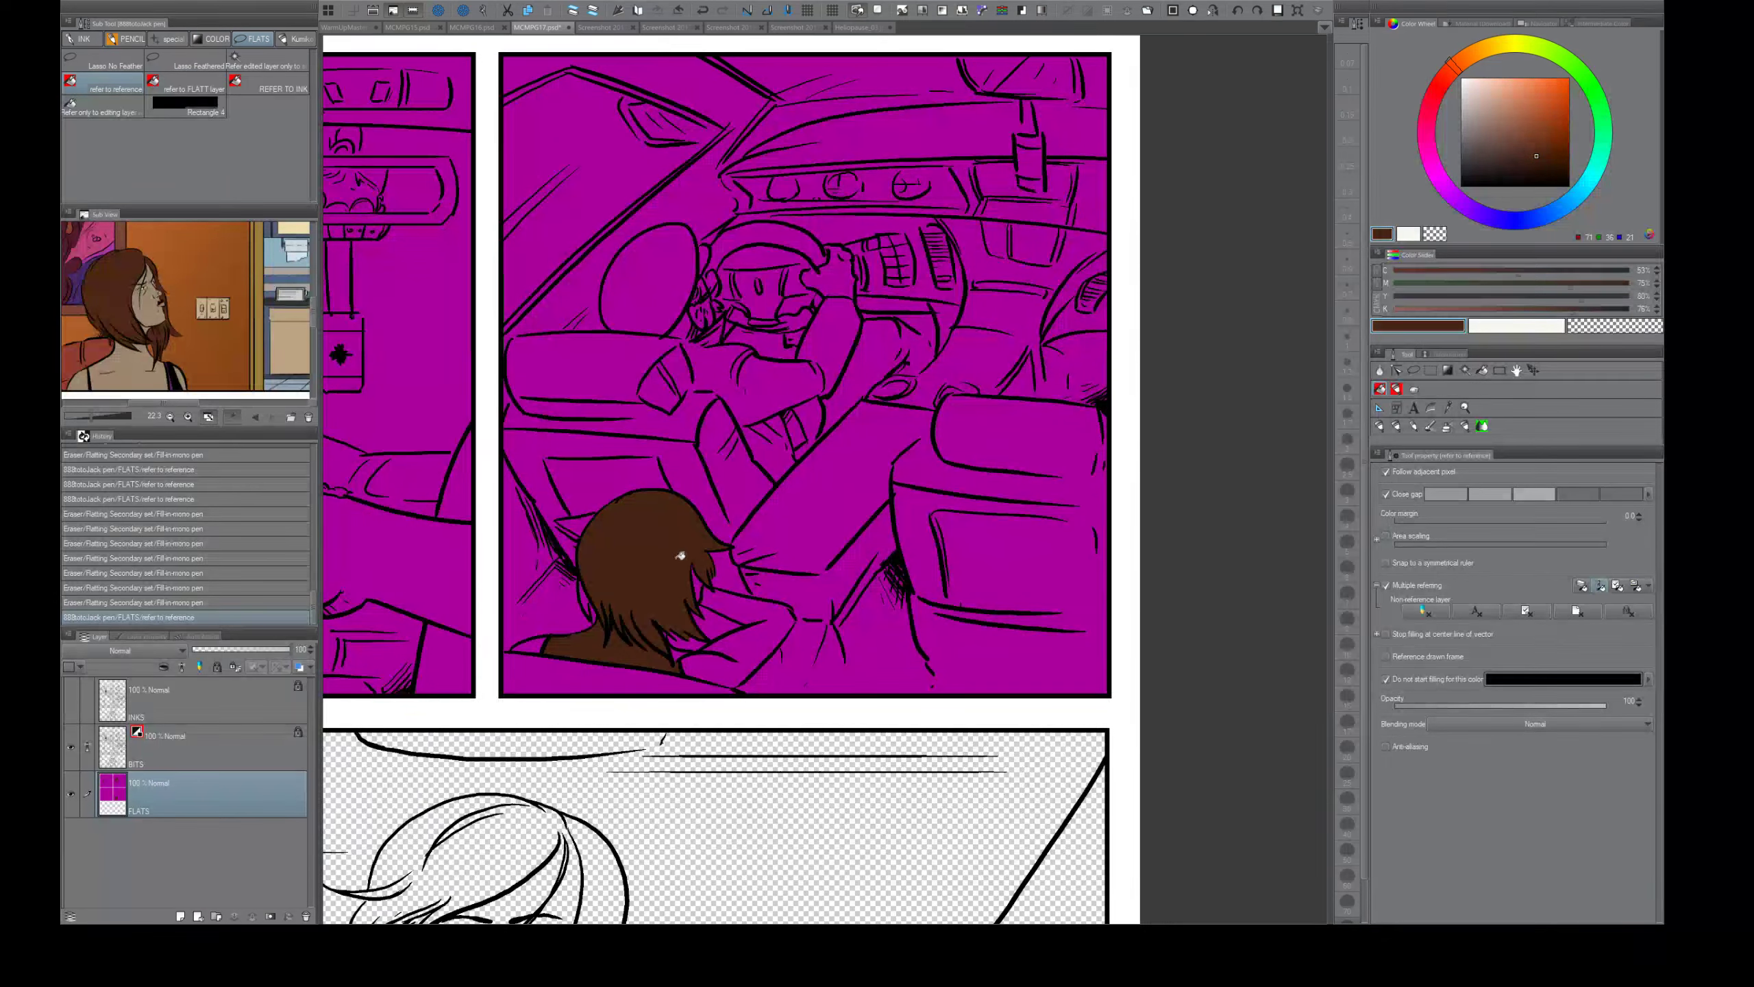
key(ctrl+z)
key(e)
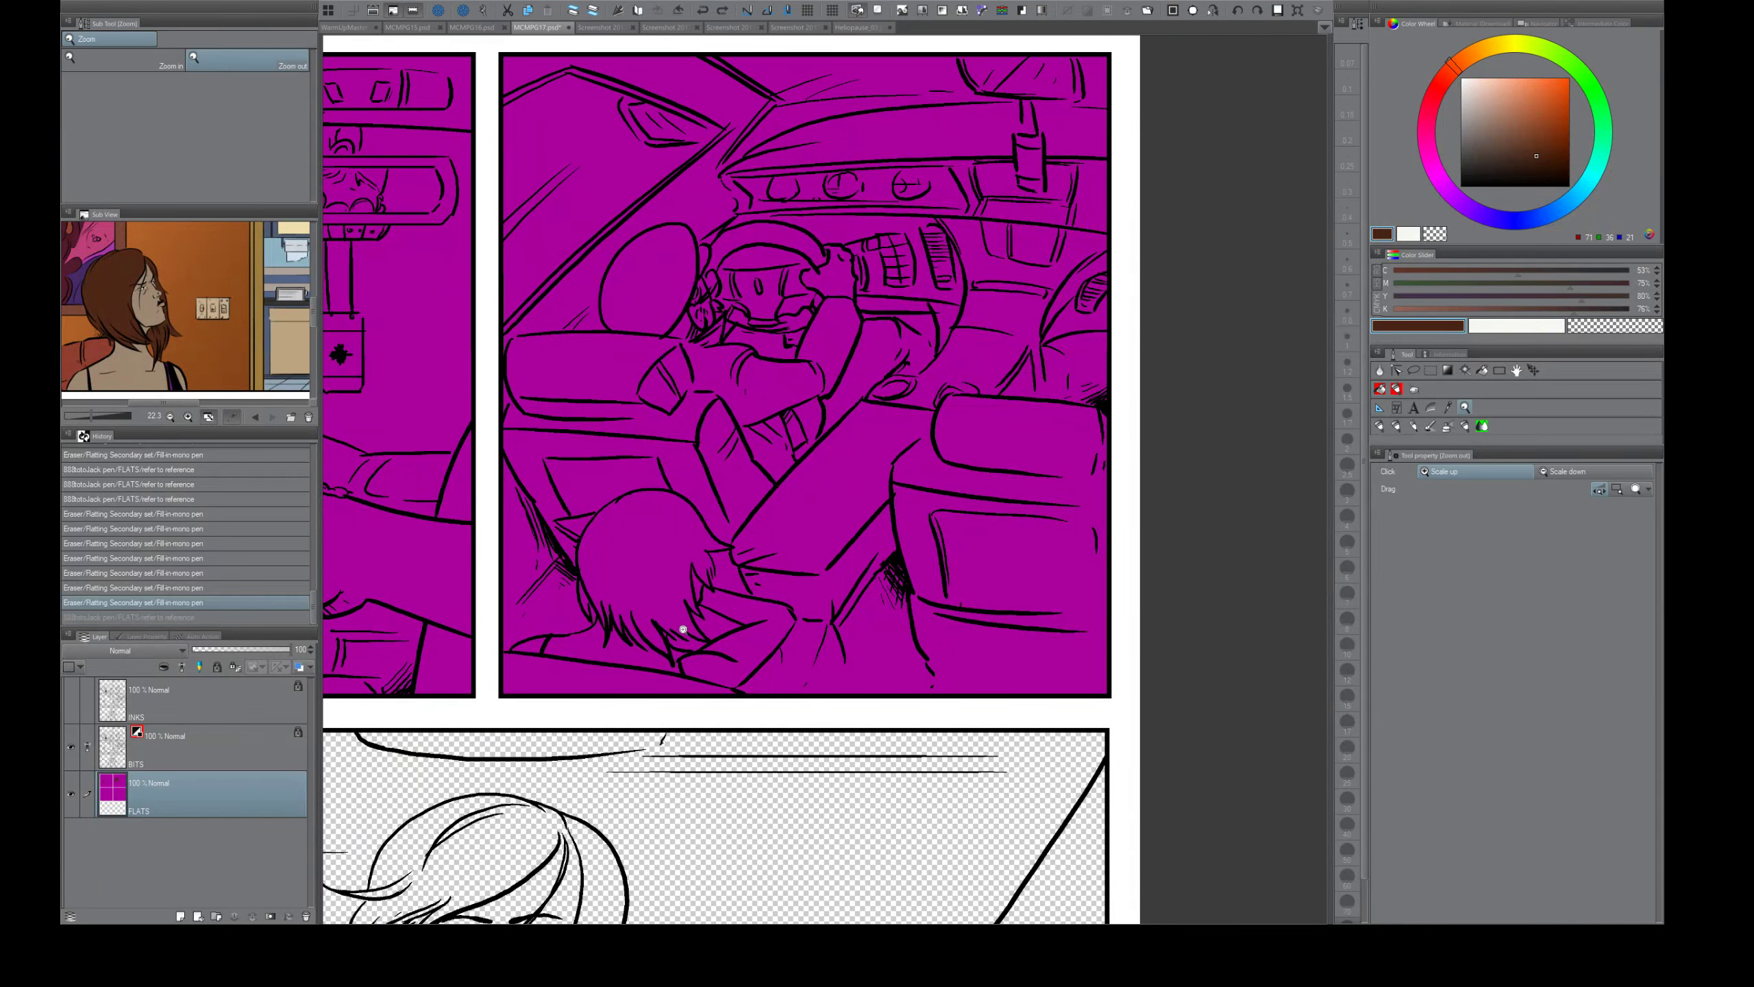
scroll(691, 623, up, 5)
mouse_move(757, 440)
mouse_down()
mouse_move(768, 465)
mouse_move(777, 439)
mouse_up()
drag(569, 683, 565, 663)
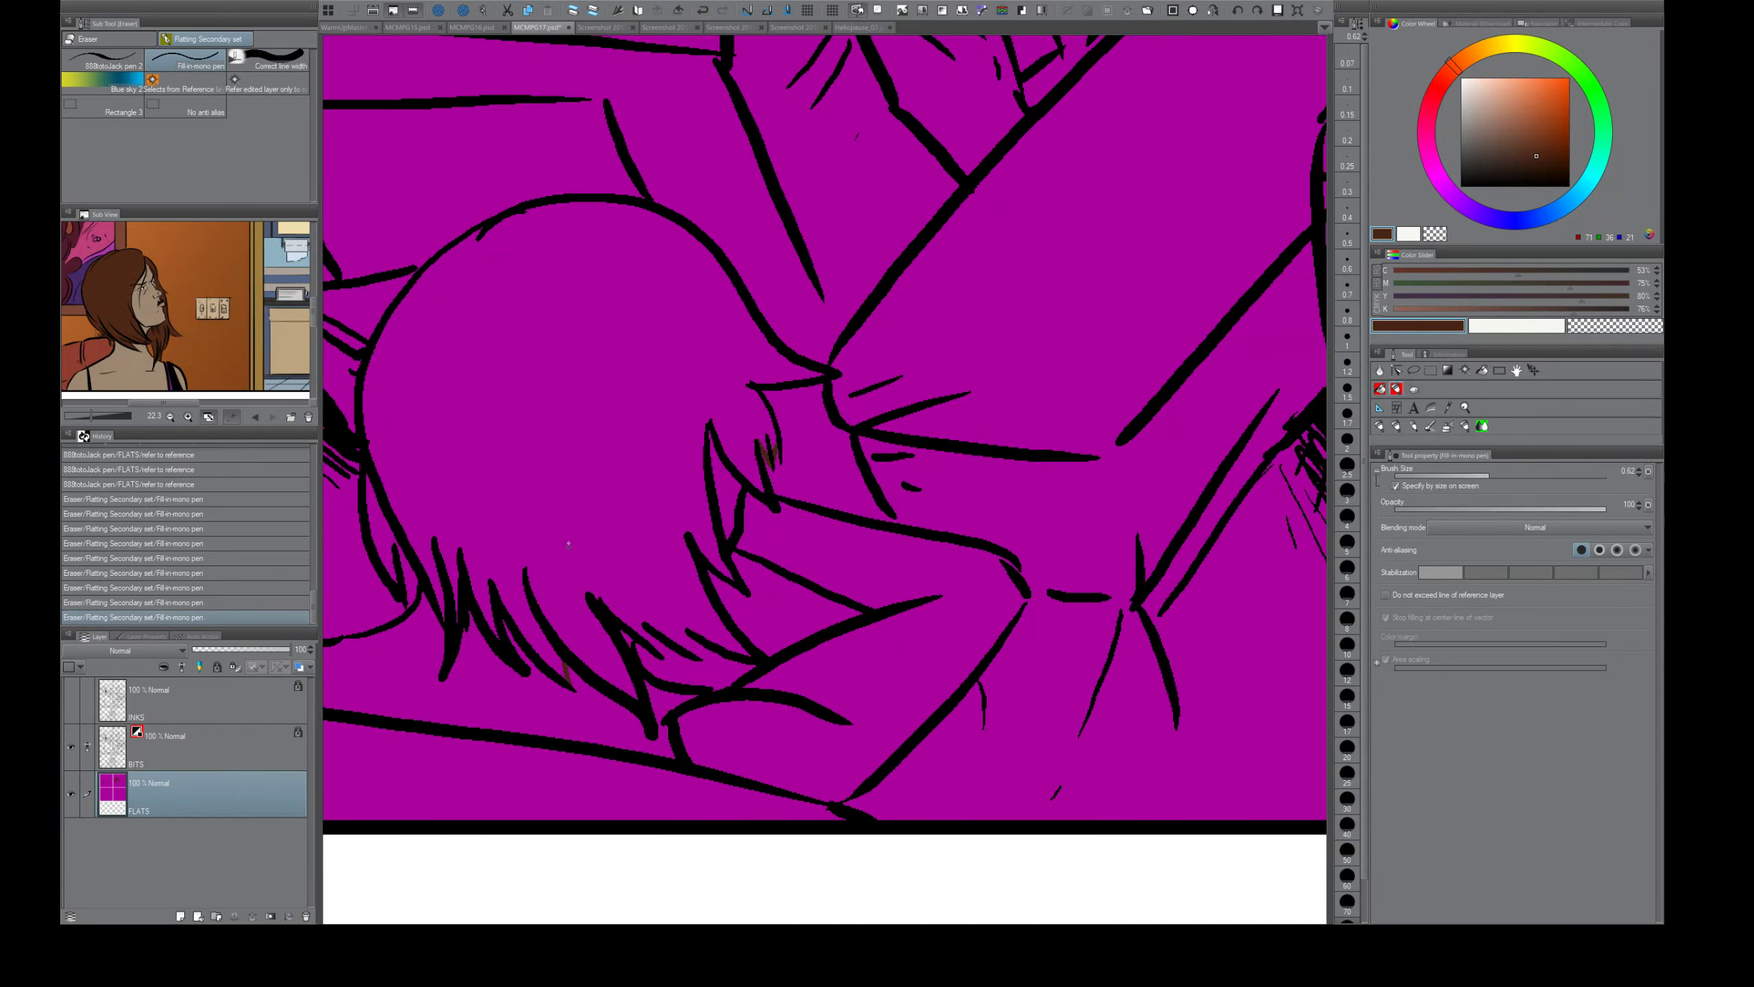
key(g)
click(656, 557)
- Close off the small strand at the hair's left edge in the fourth panel and fill it dark brown
key(e)
drag(391, 544, 389, 522)
key(g)
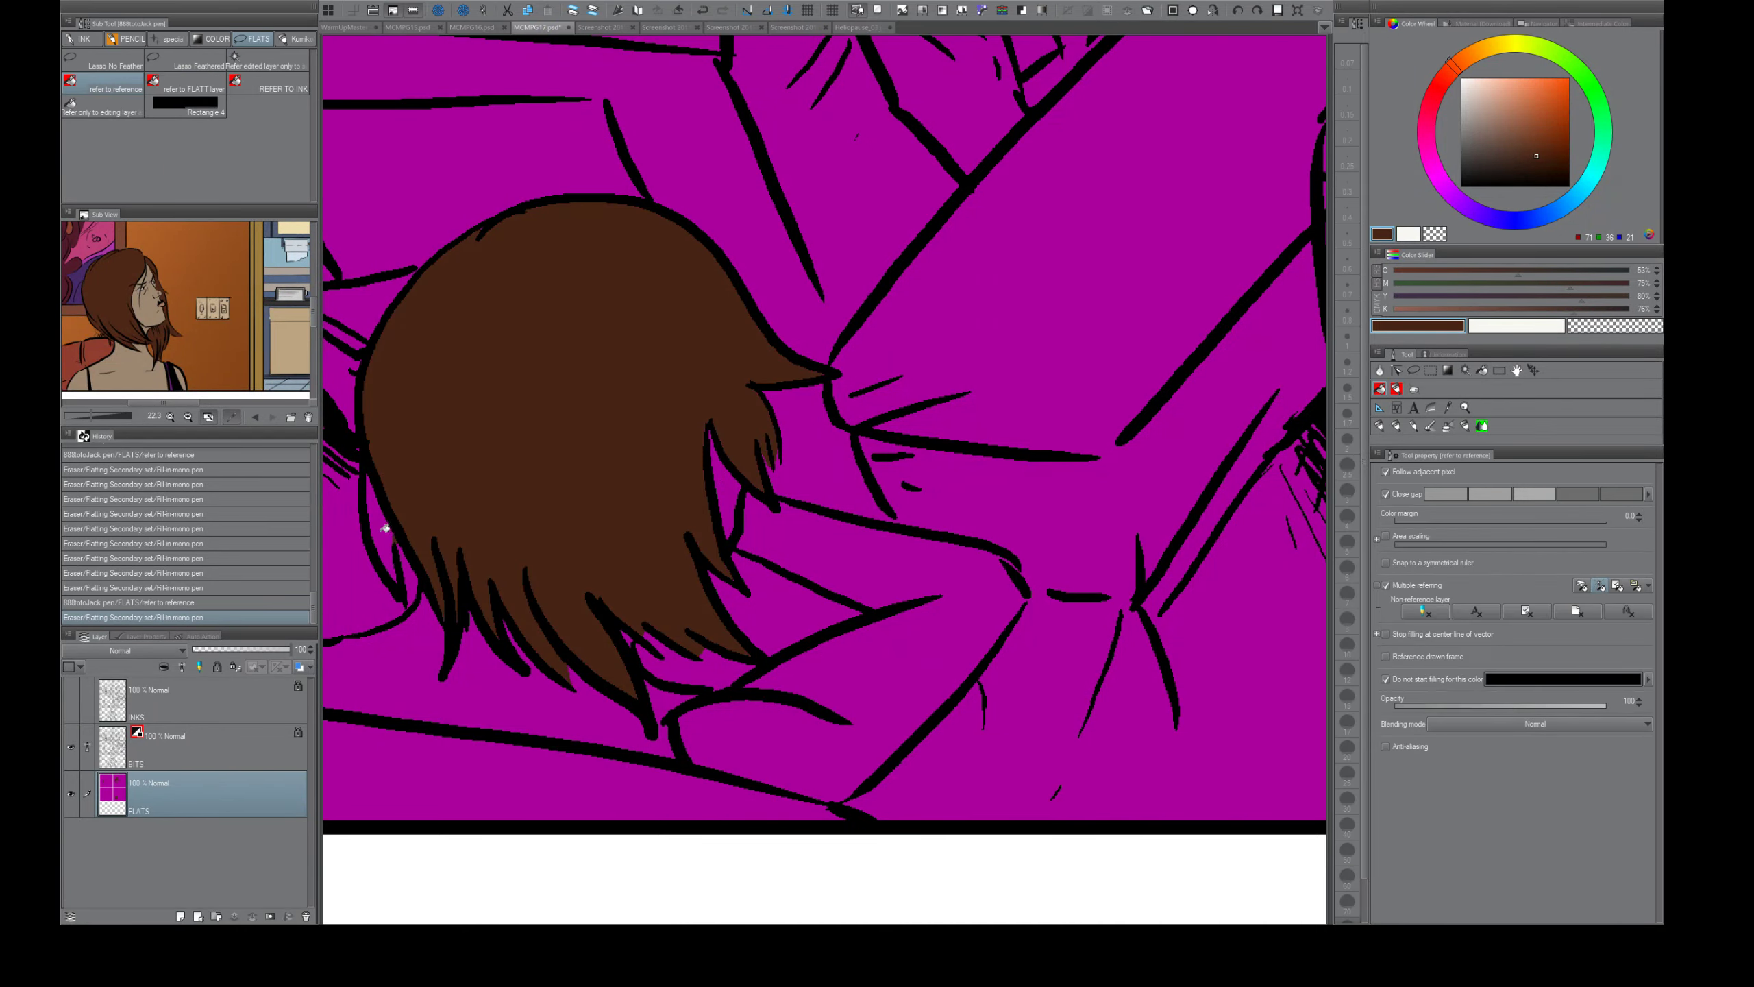
click(382, 529)
key(ctrl+space)
drag(807, 600, 771, 673)
scroll(772, 682, down, 5)
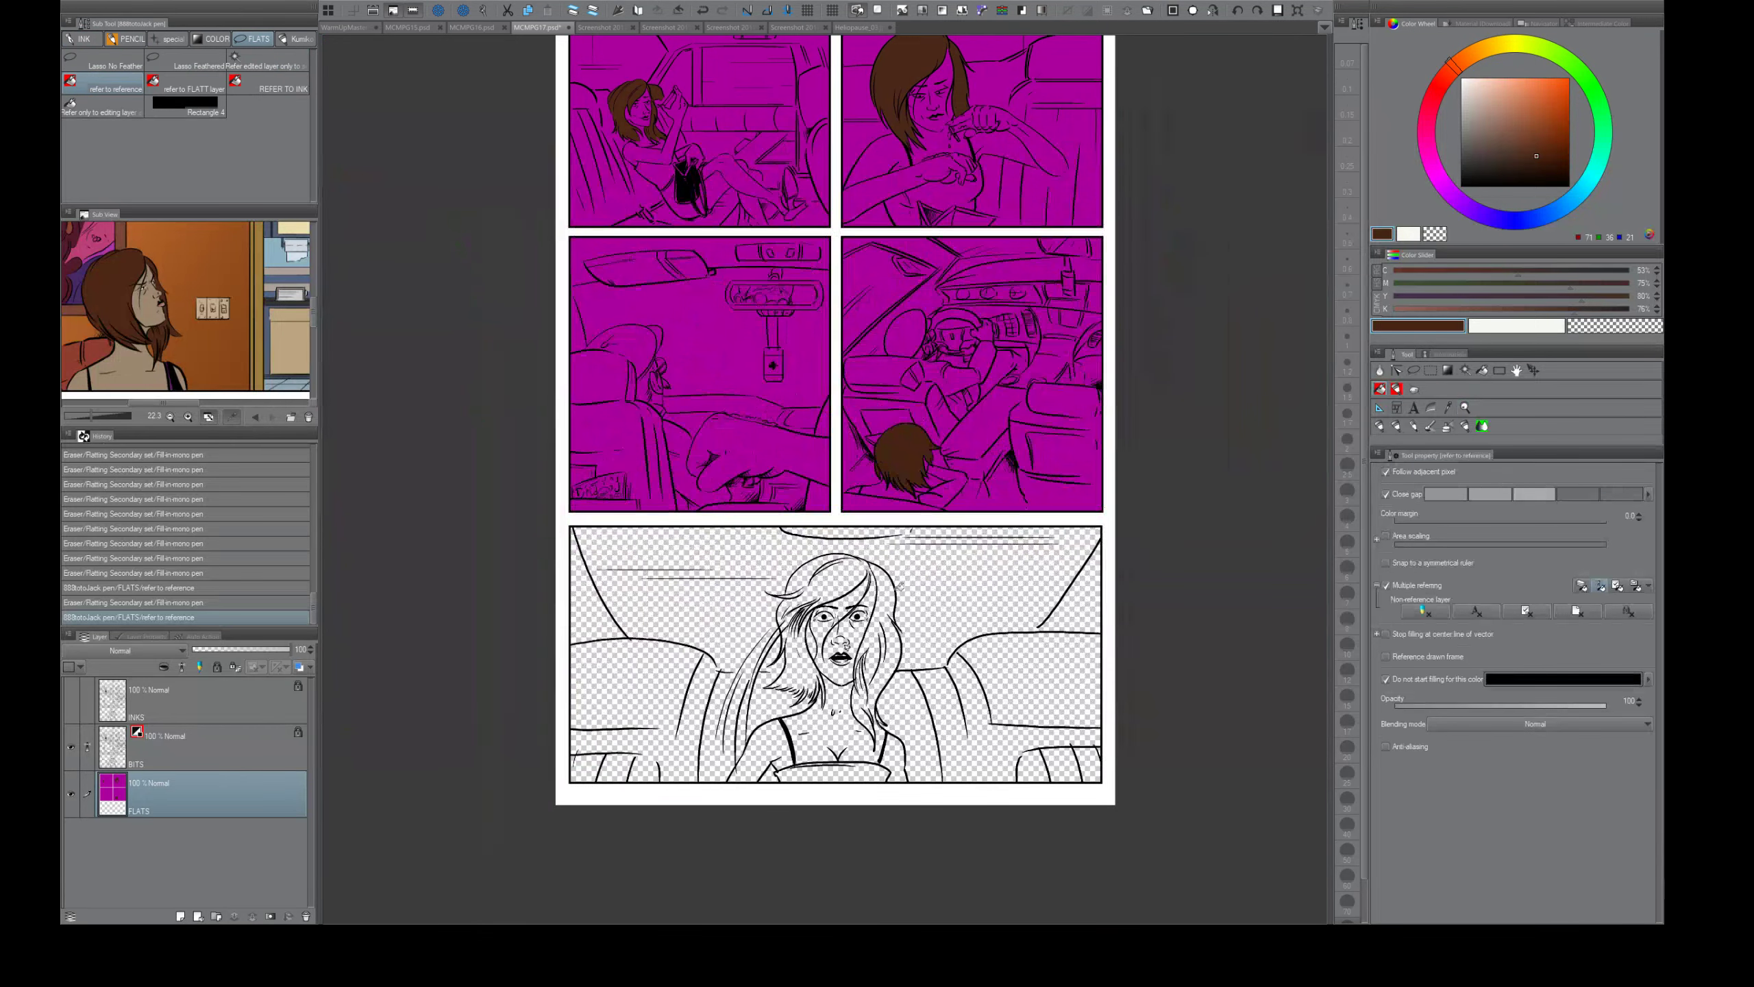
- Fill the empty bottom panel with the sampled magenta while the reference line layer is hidden, and show the lines again
click(71, 746)
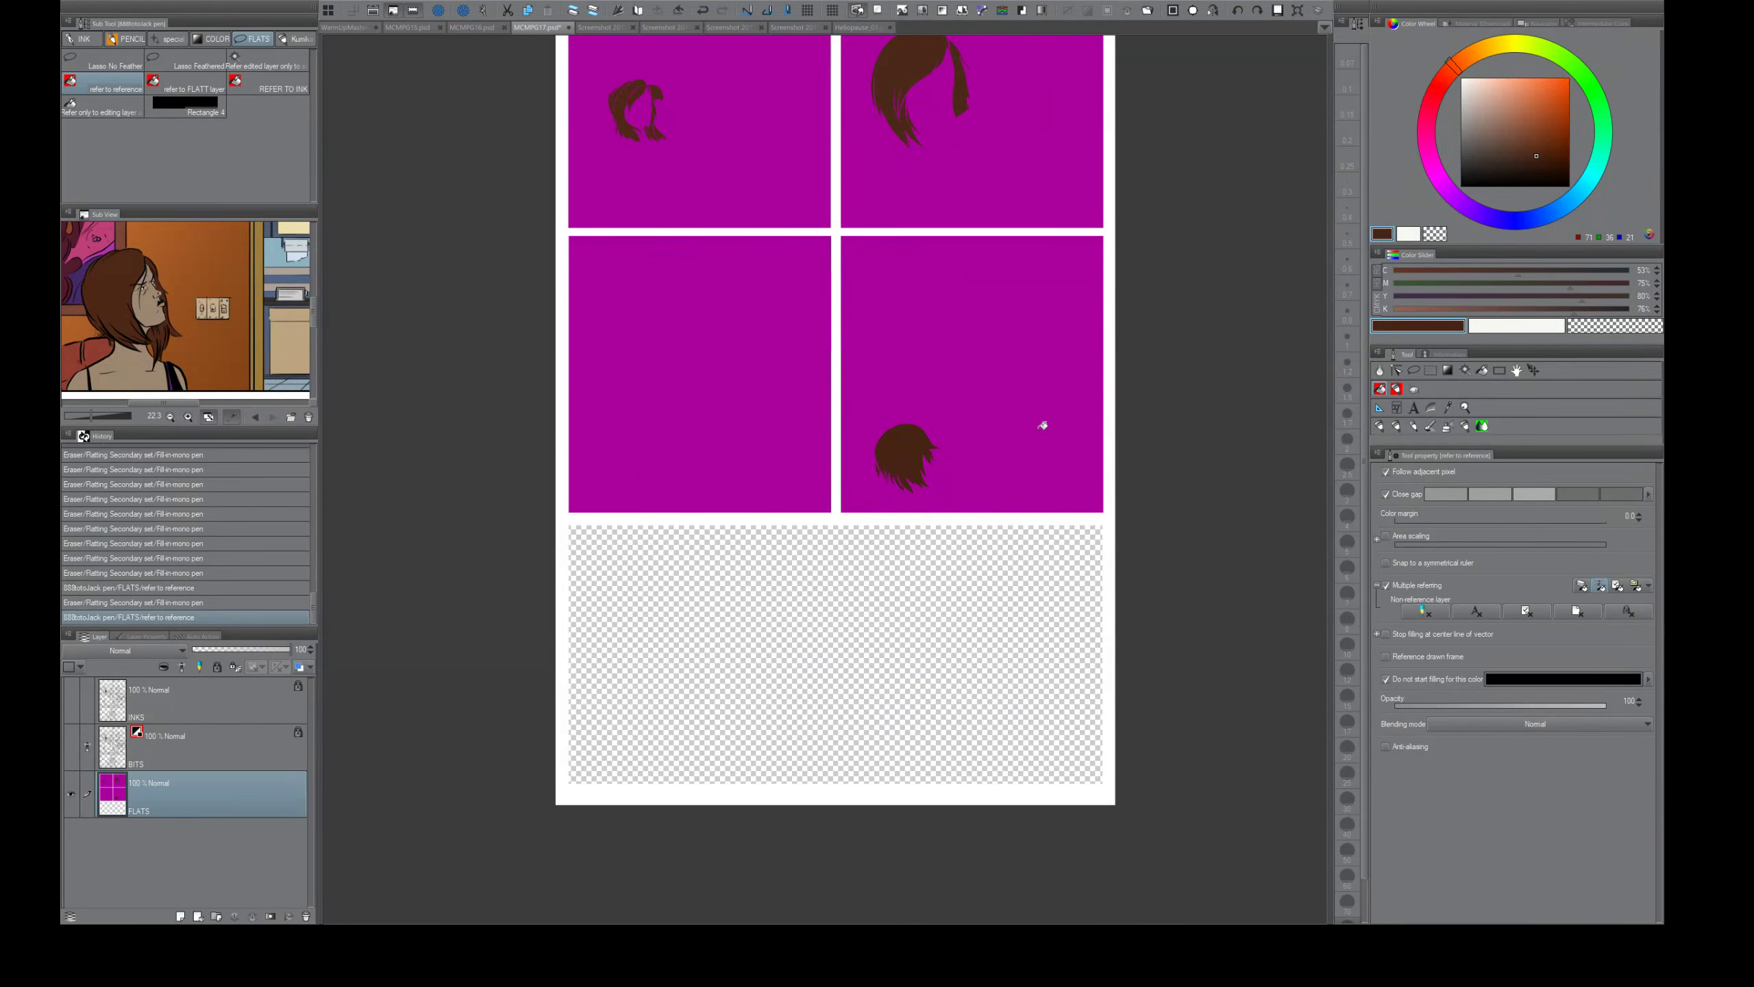
alt+click(1043, 427)
click(963, 623)
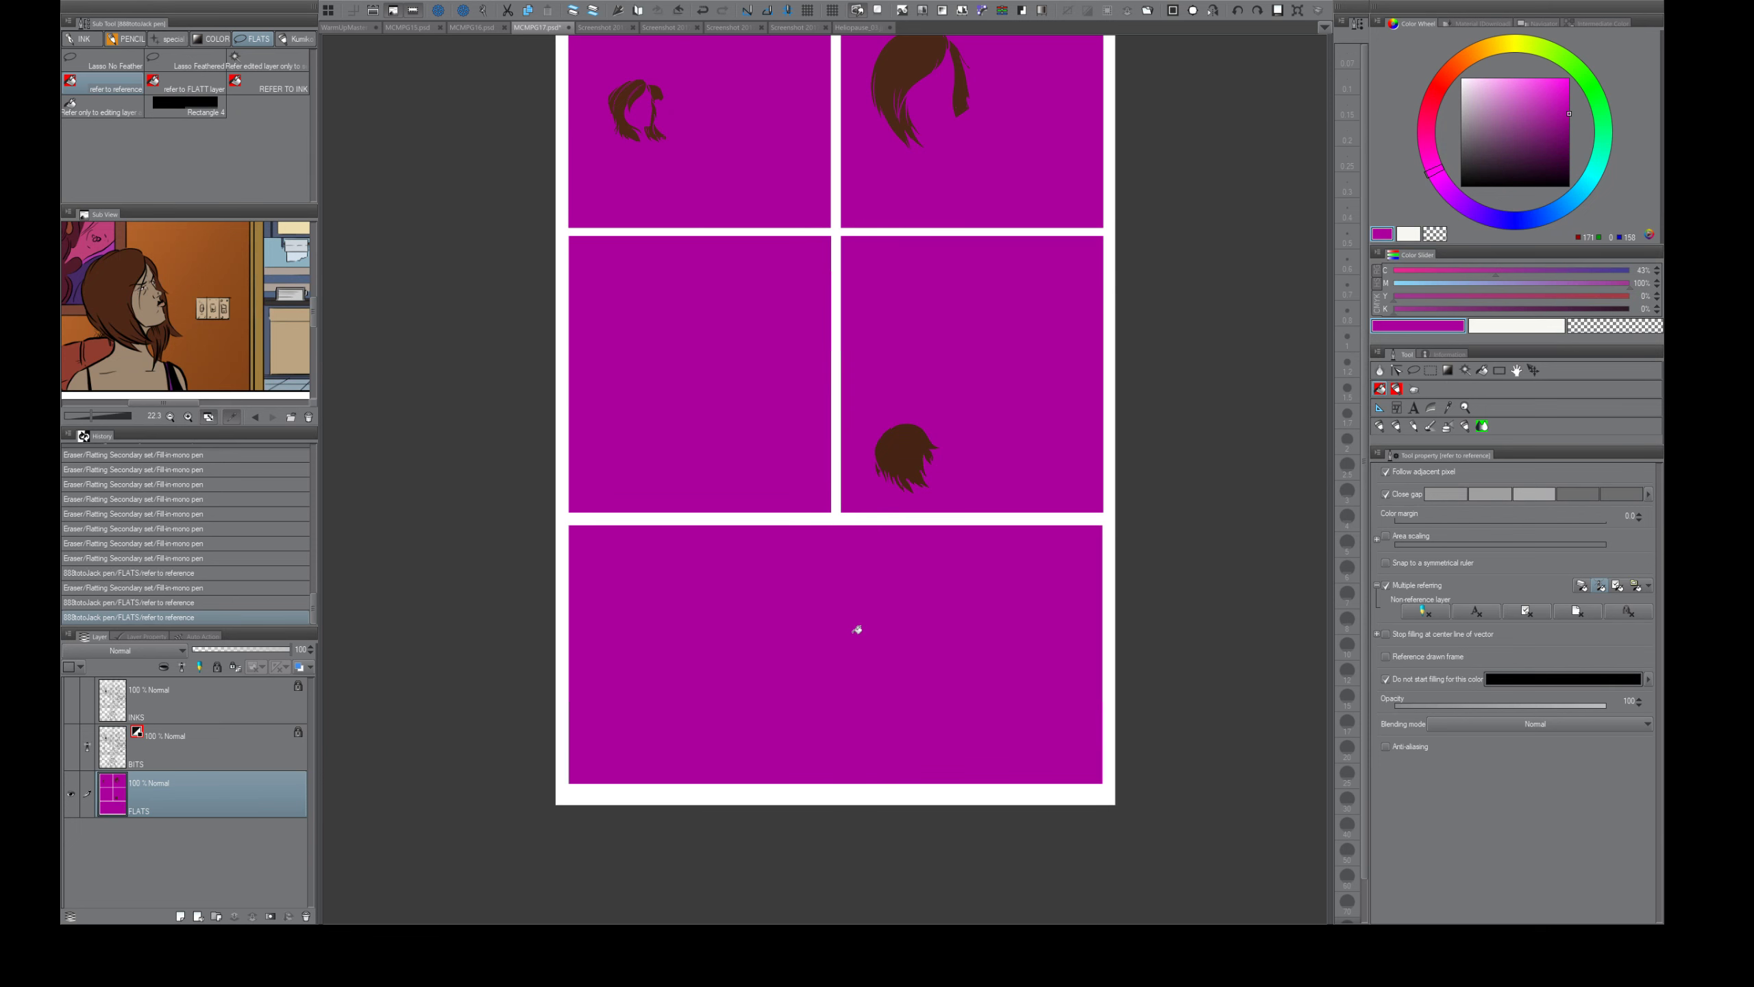
click(72, 746)
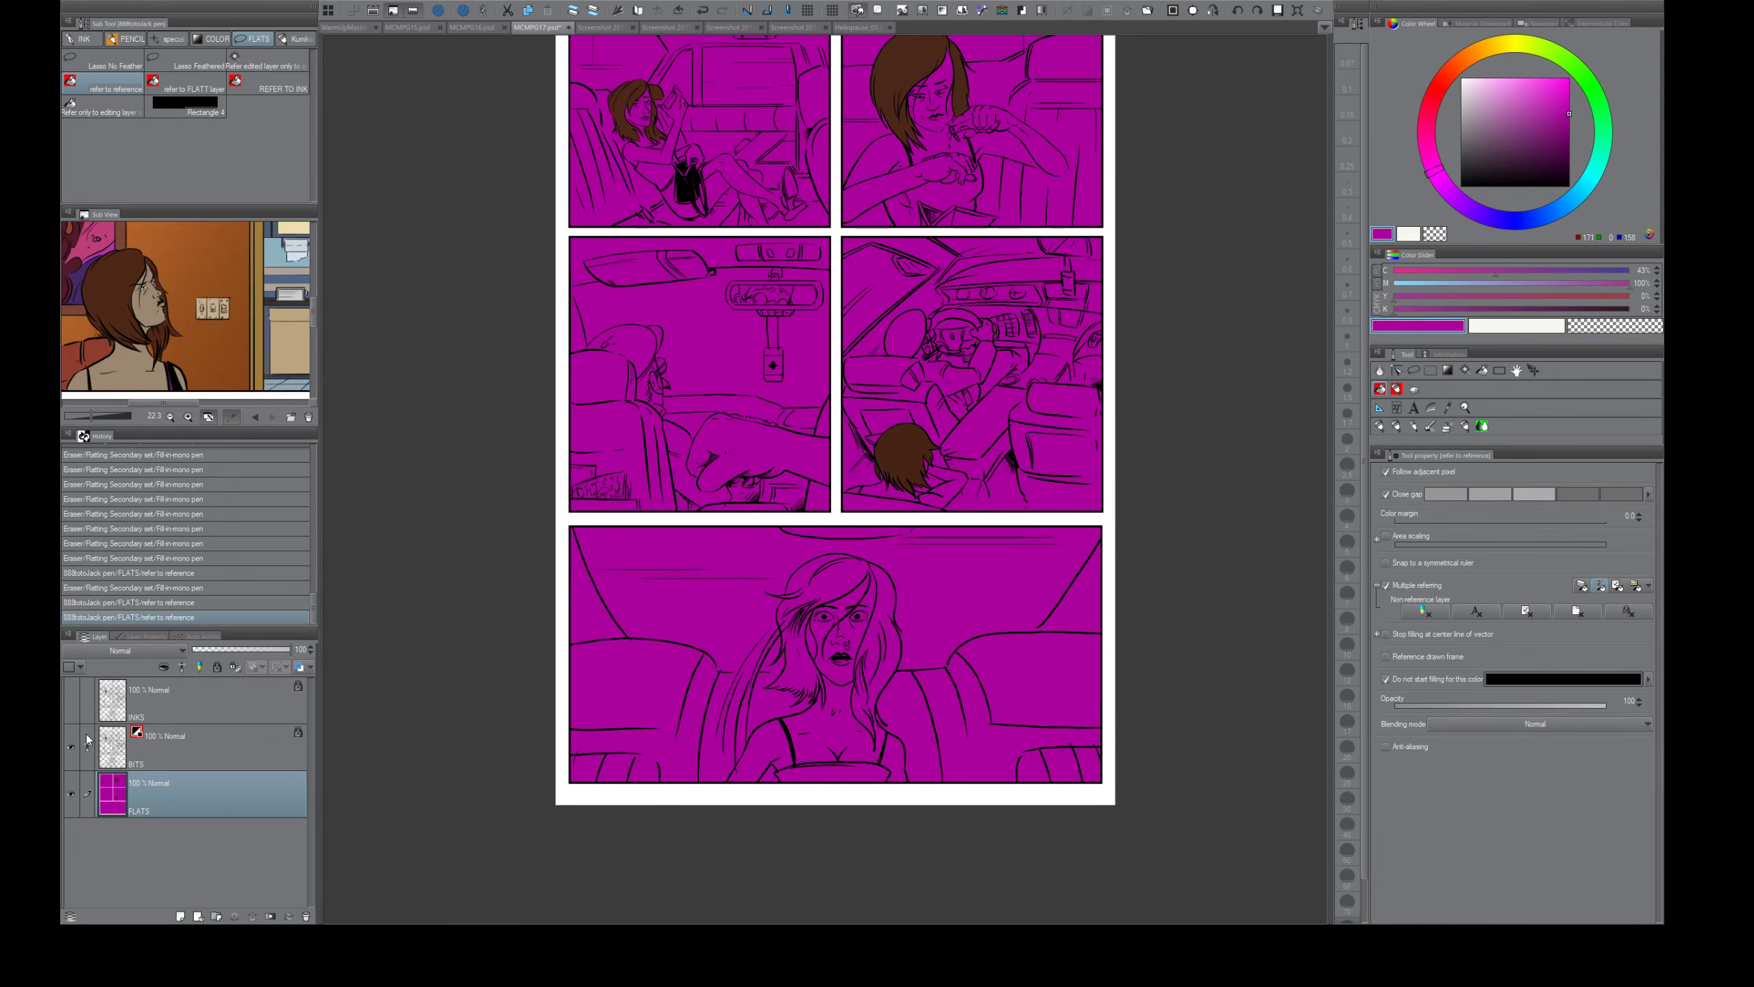
drag(912, 263, 898, 217)
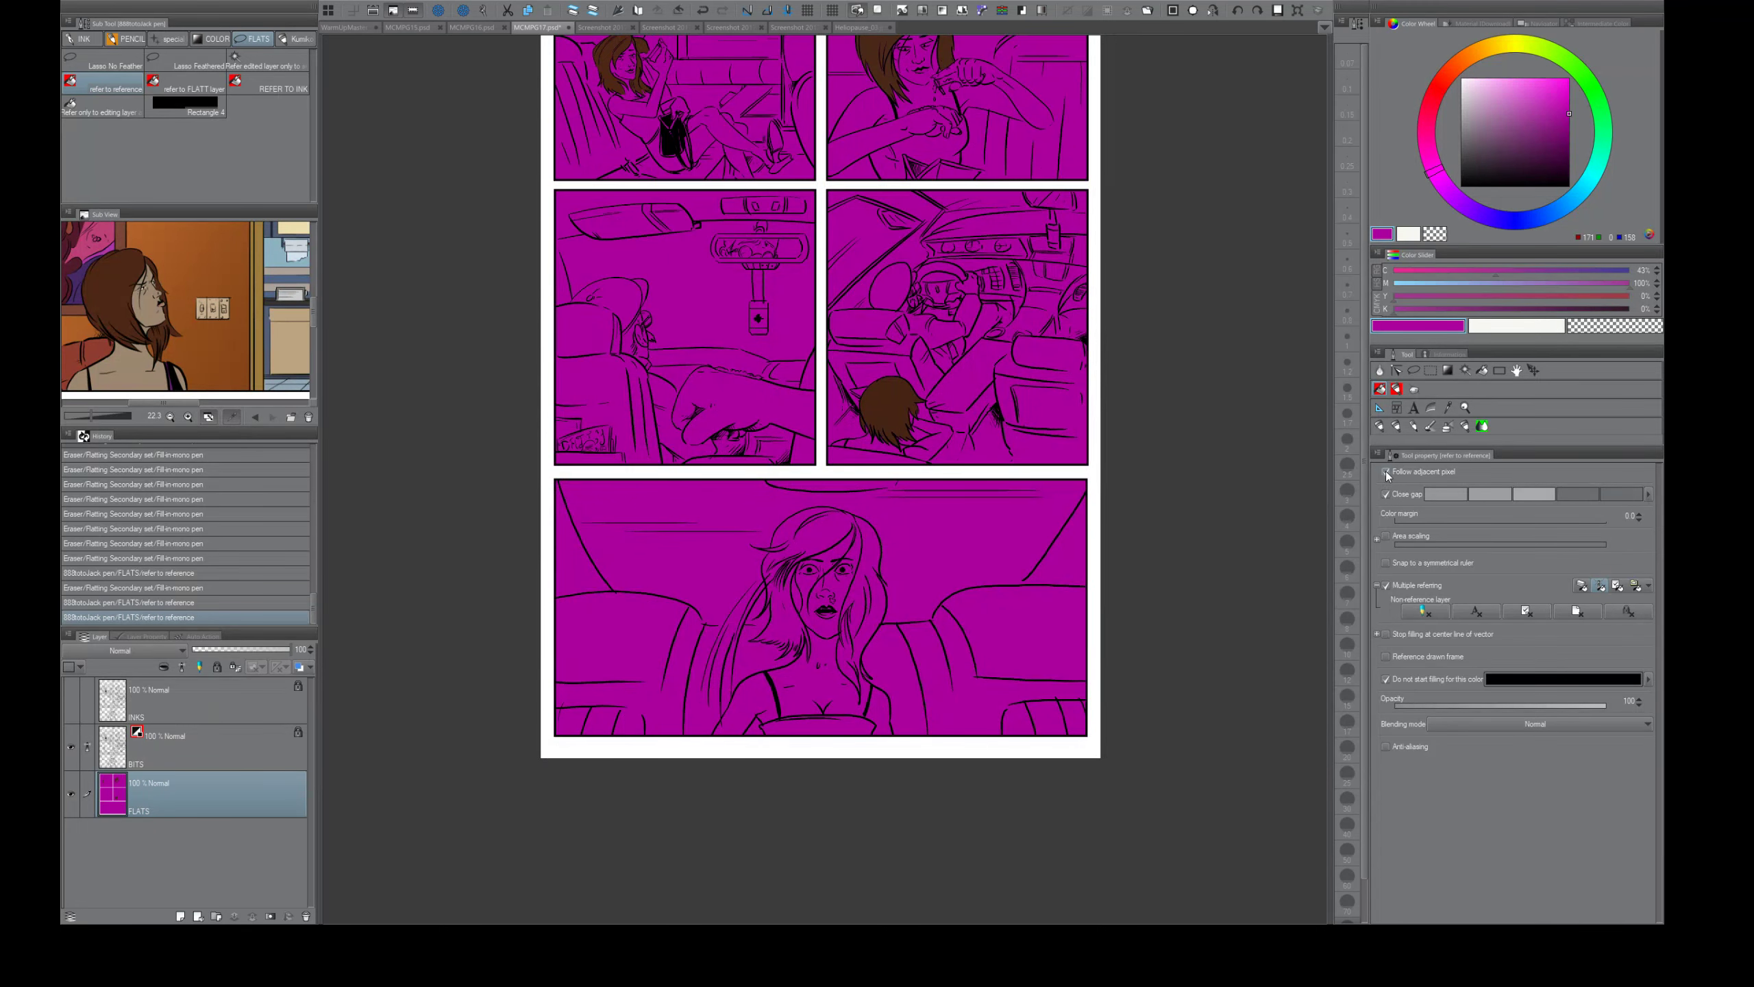
- Undo the bottom panel's fill, refill the panel in magenta with Follow adjacent pixel turned off, and re-enable that option
key(ctrl+z)
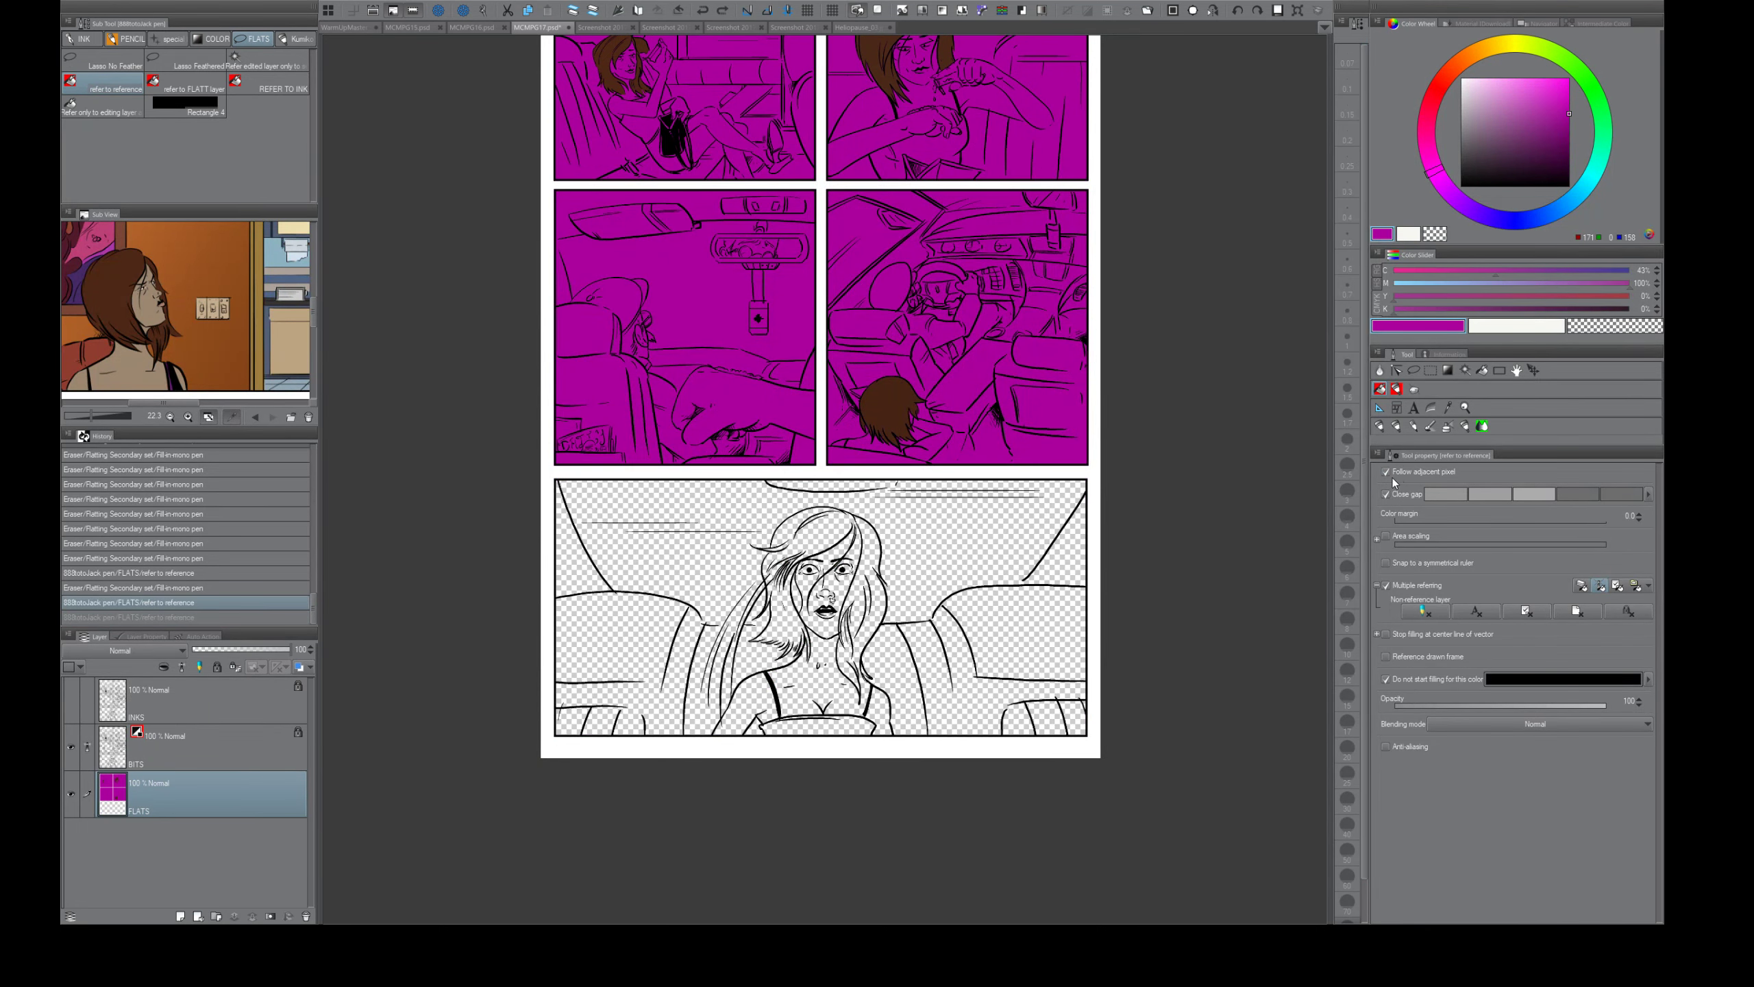
click(1385, 472)
click(965, 527)
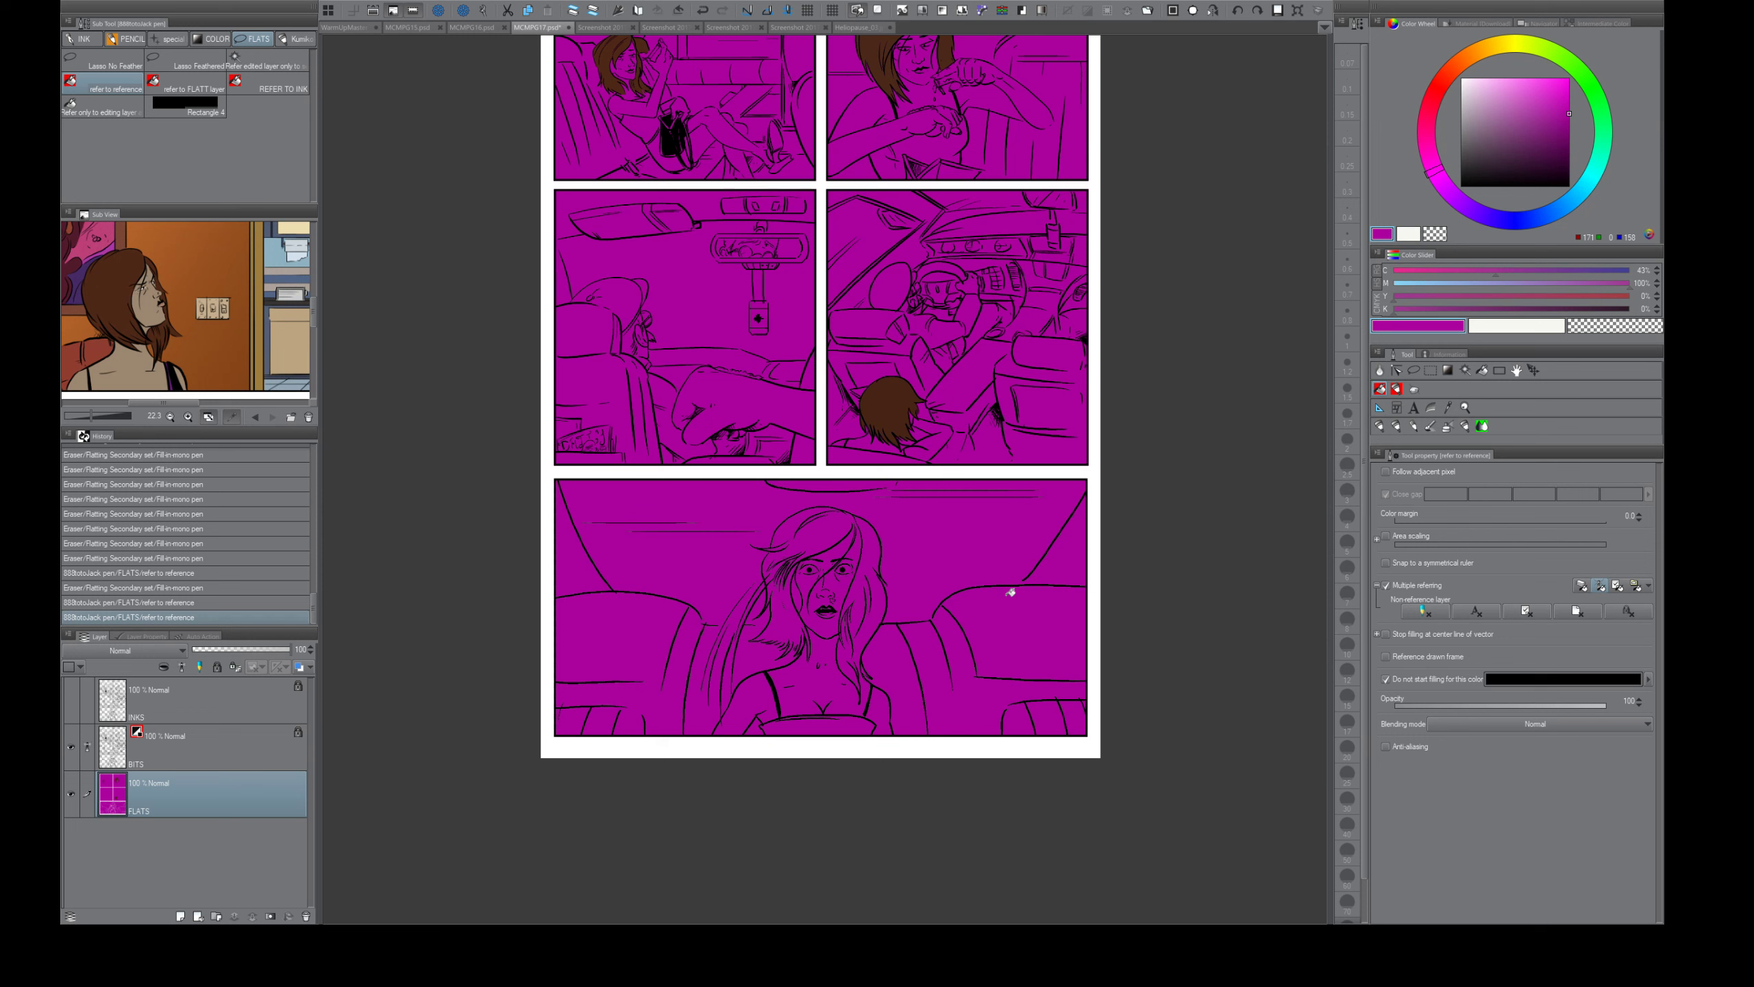
click(1386, 473)
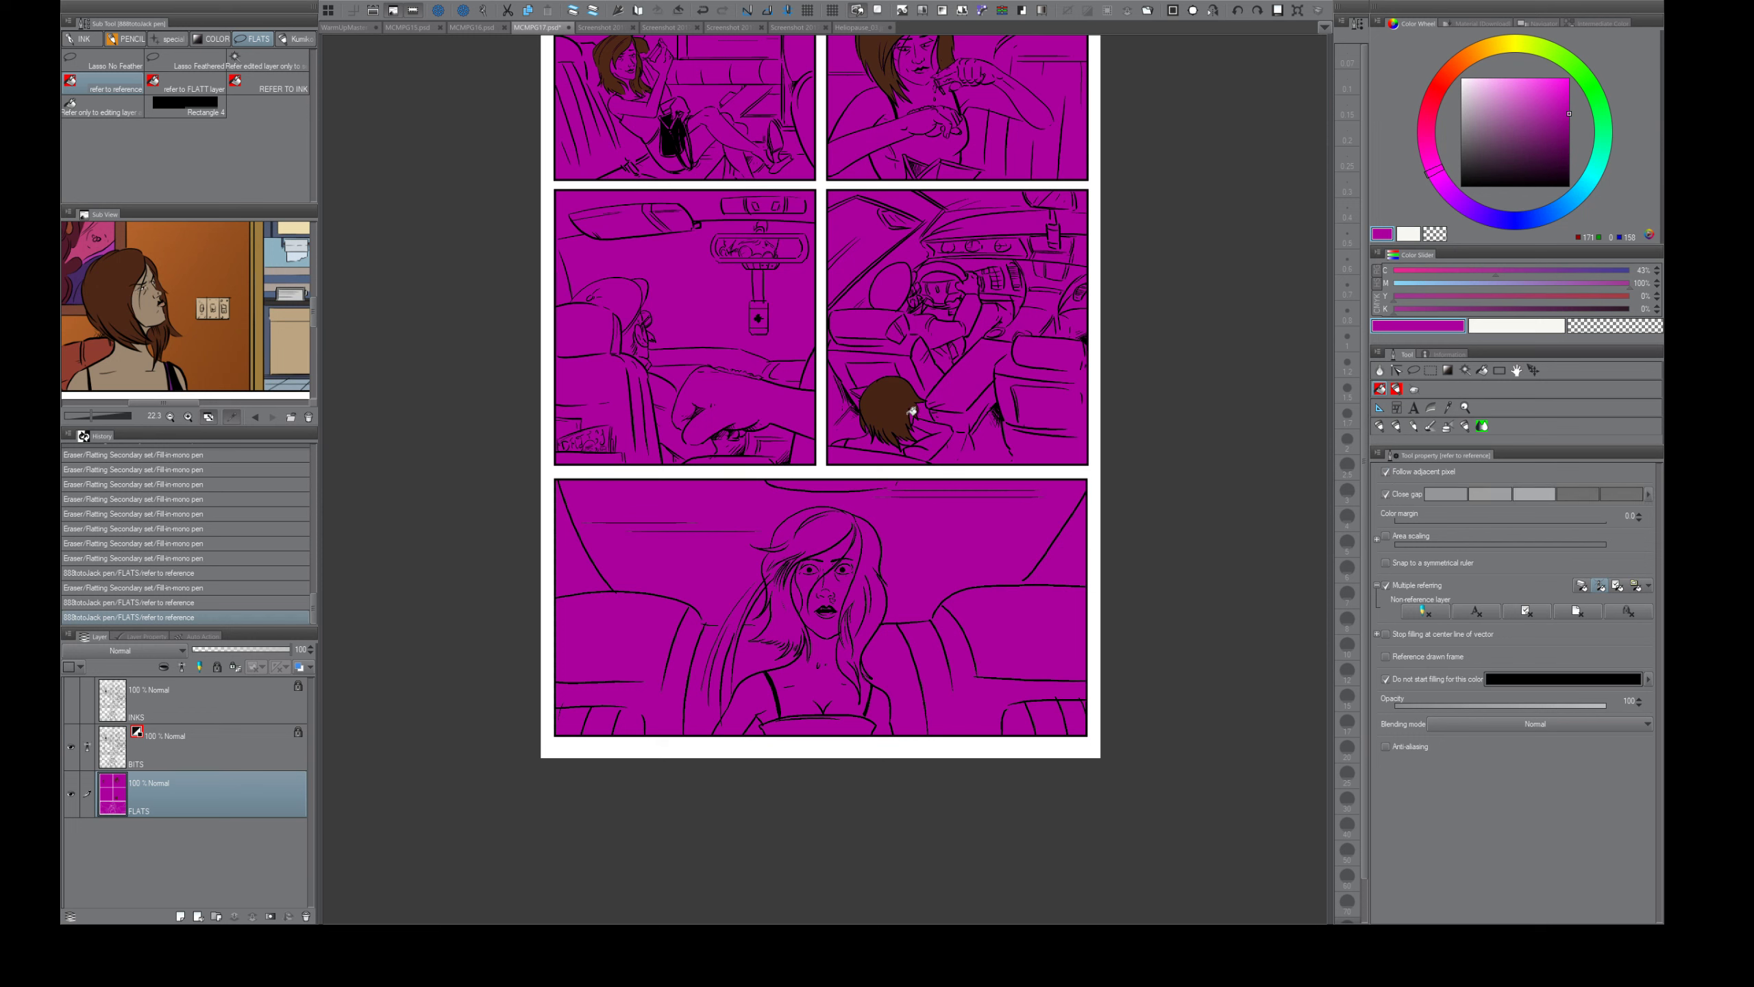
- Close the gap at the woman's parting in the bottom panel and fill the crown with a slightly adjusted sampled dark brown
alt+click(892, 394)
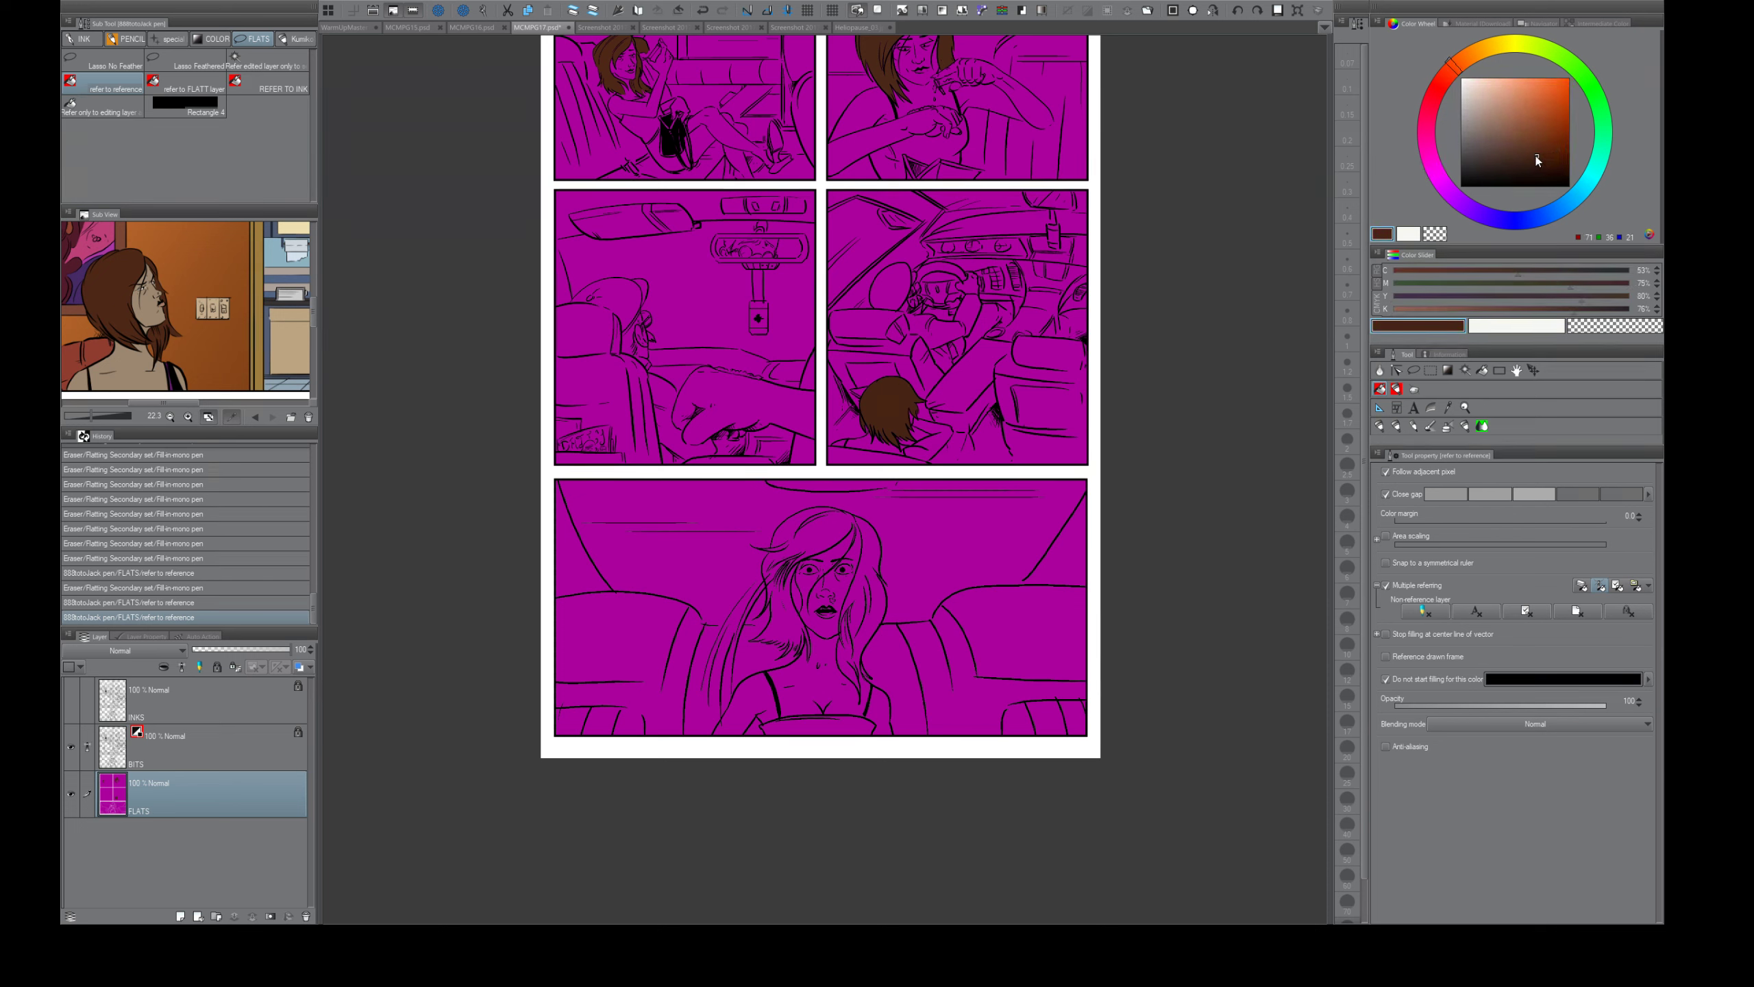
drag(1538, 159, 1542, 160)
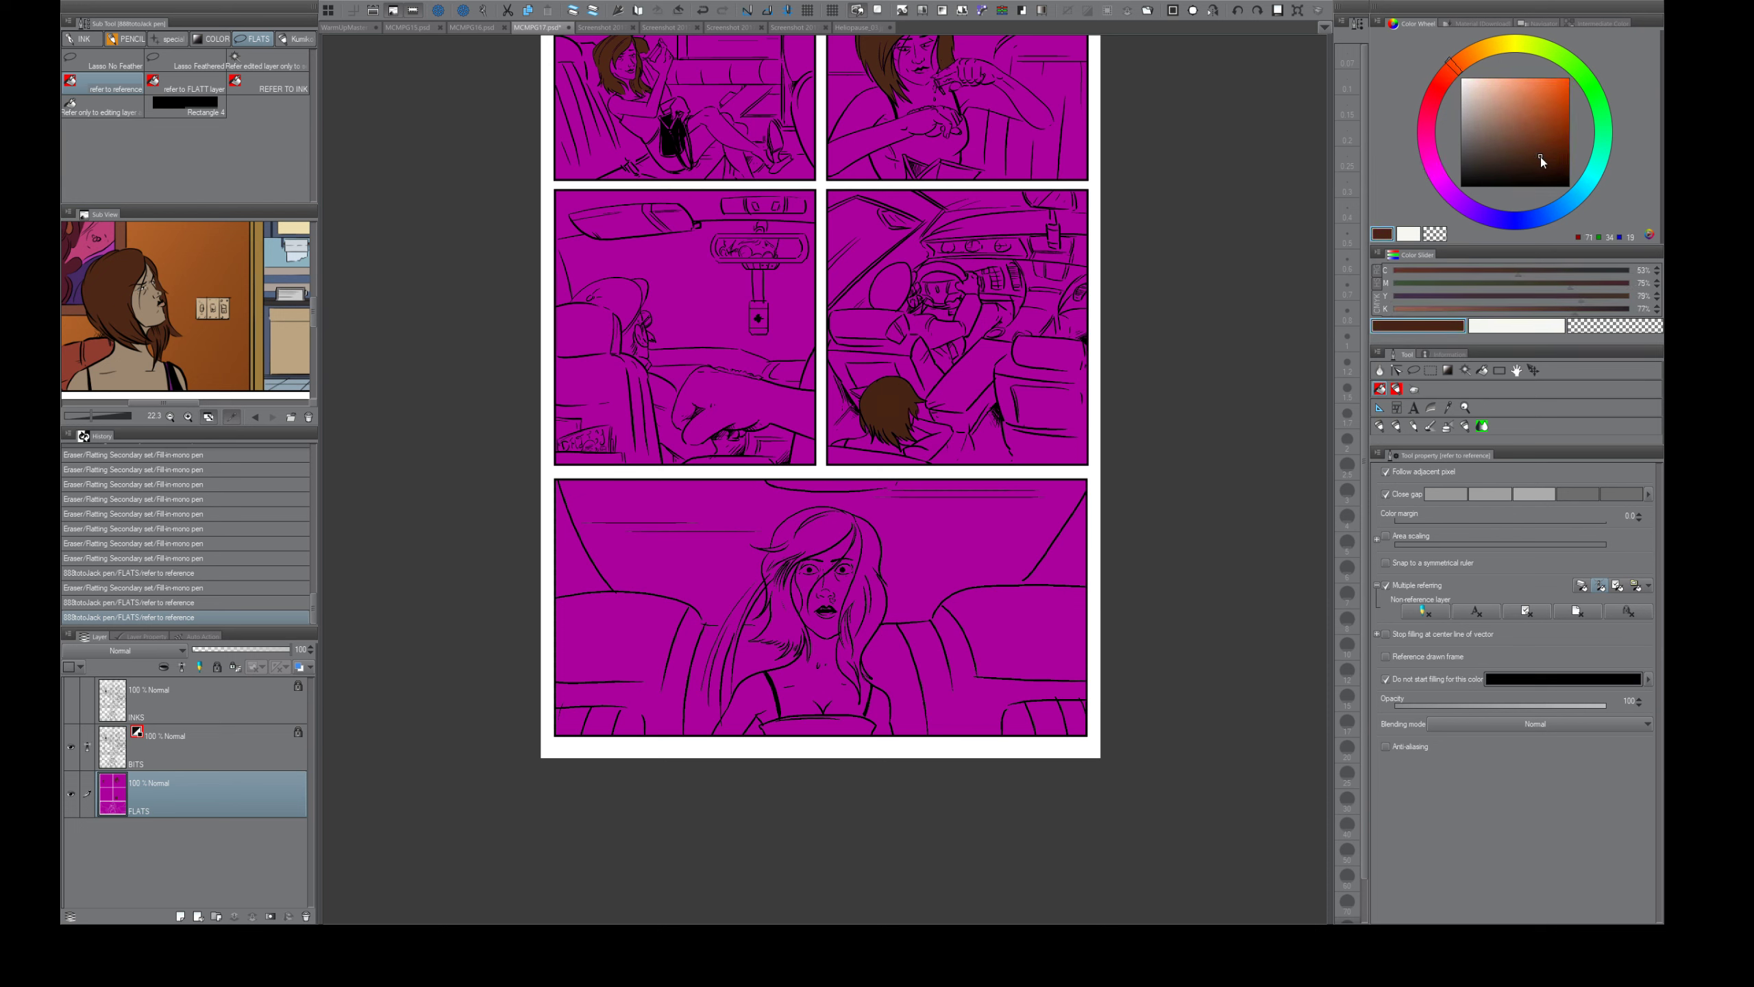
click(845, 524)
key(ctrl+z)
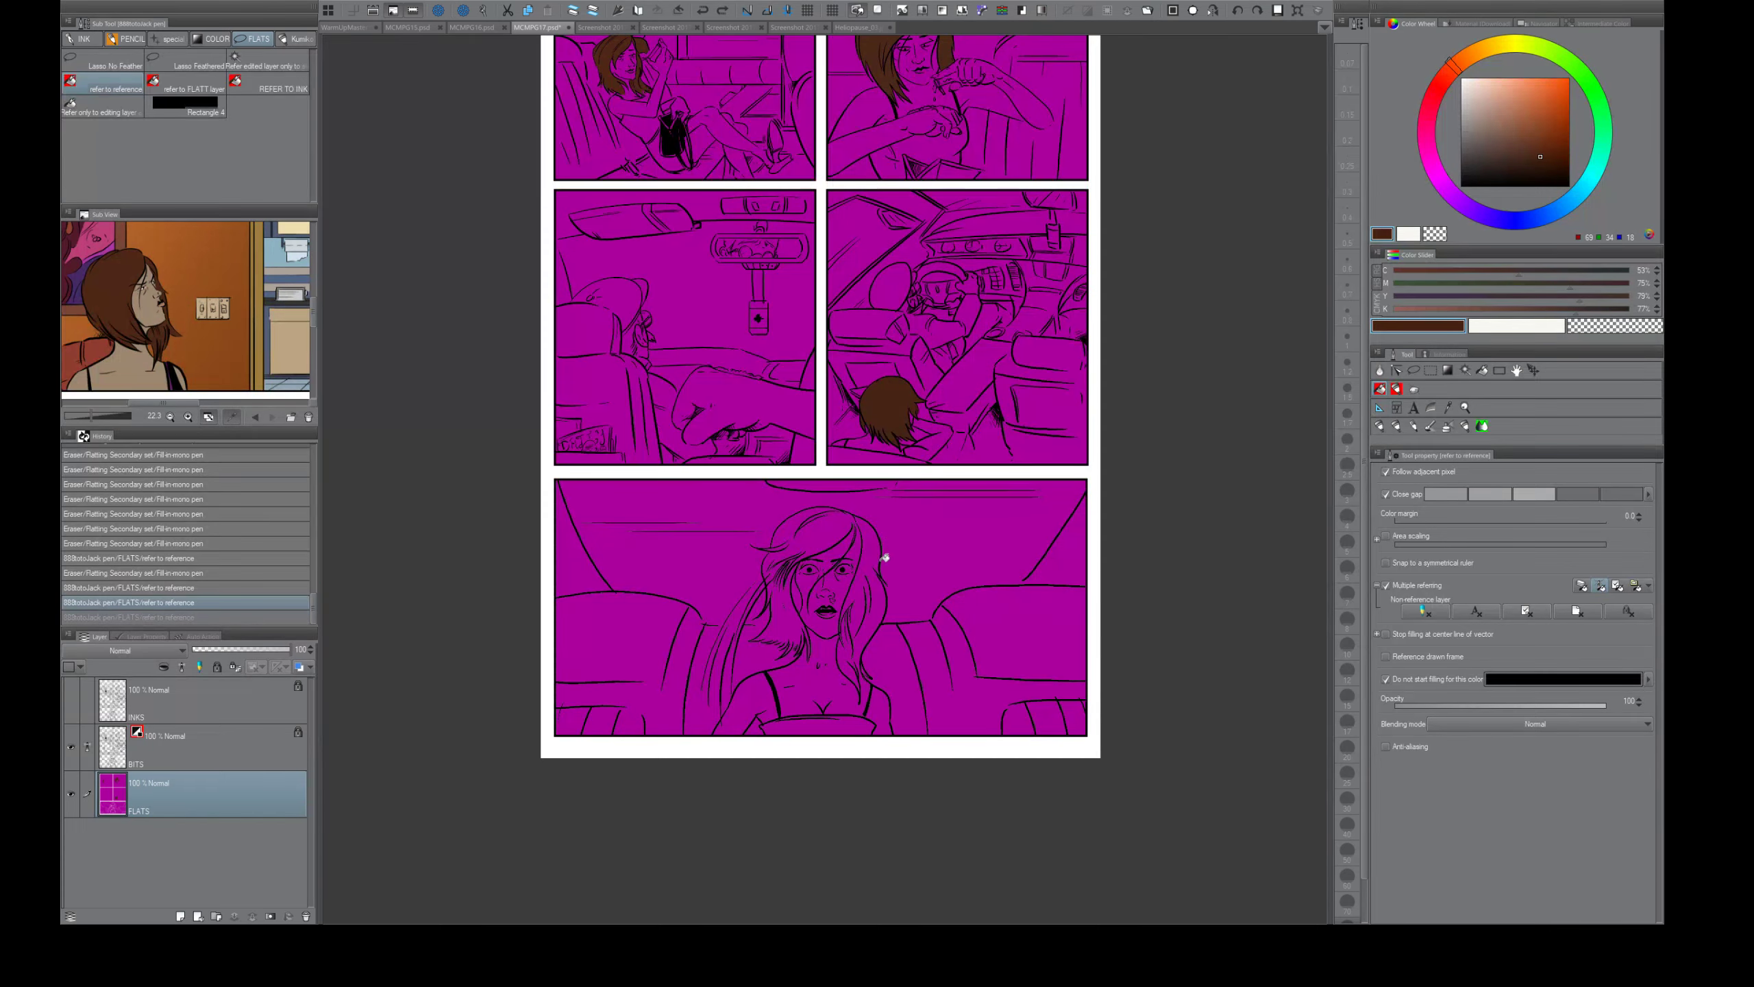
drag(852, 578, 913, 574)
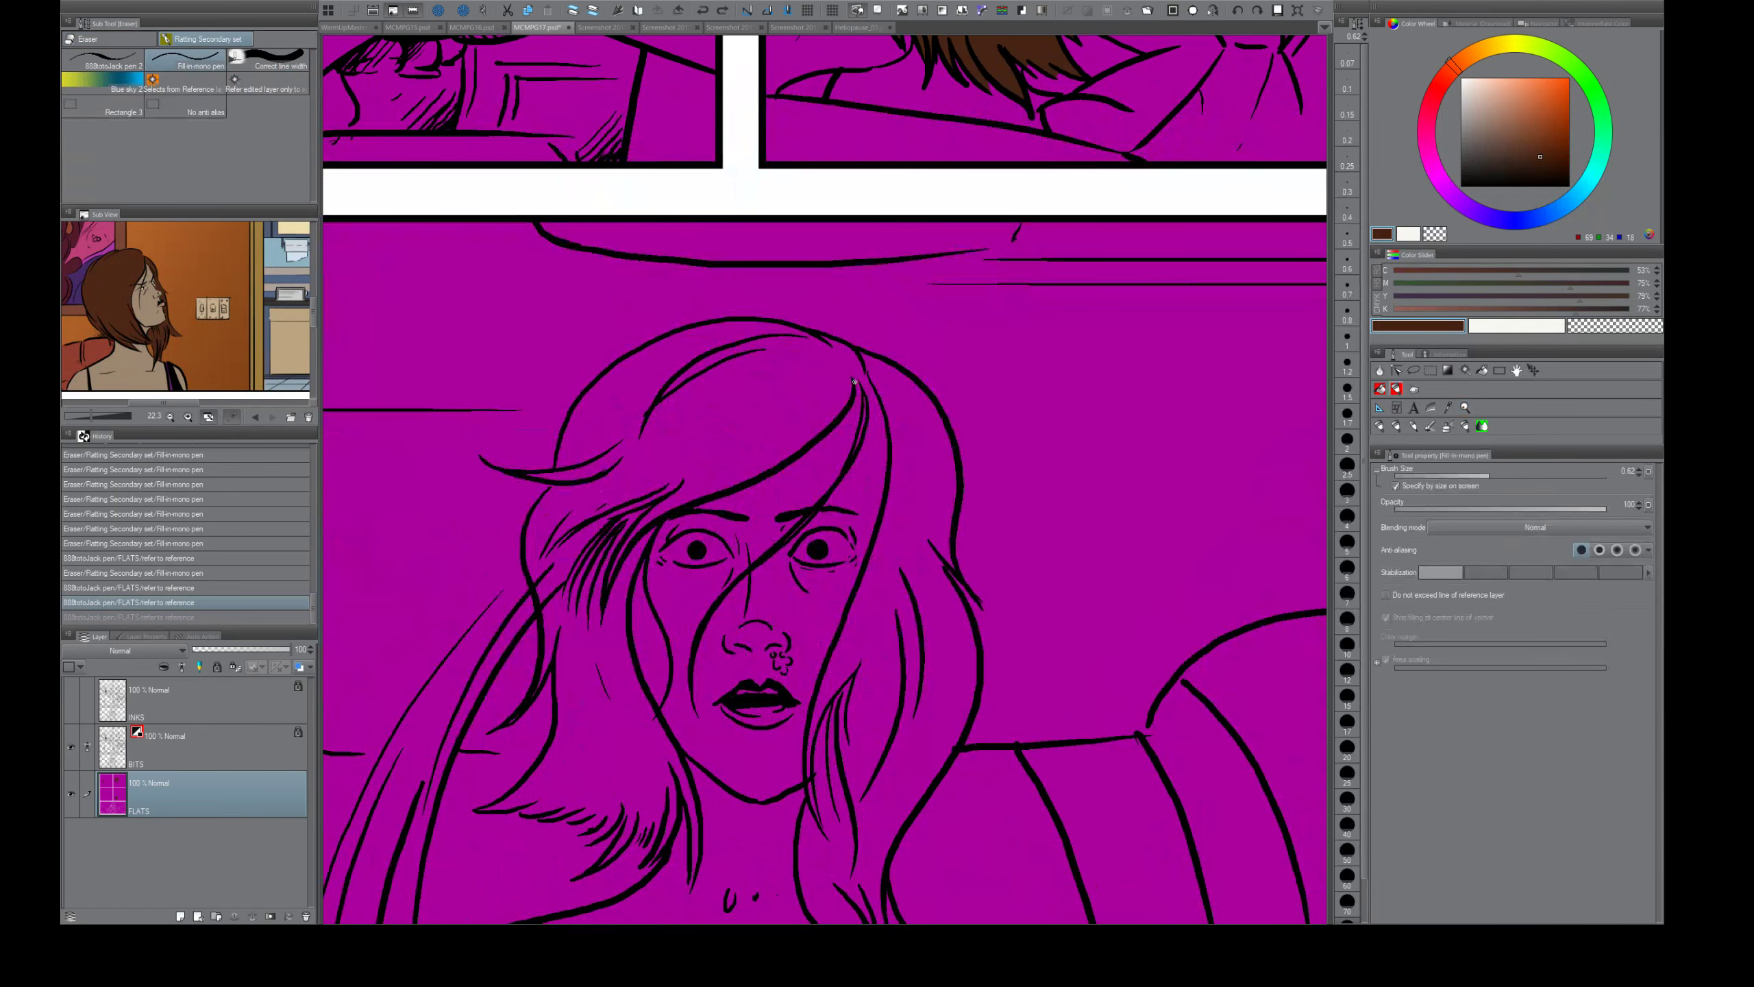
drag(864, 379, 873, 382)
key(g)
click(832, 390)
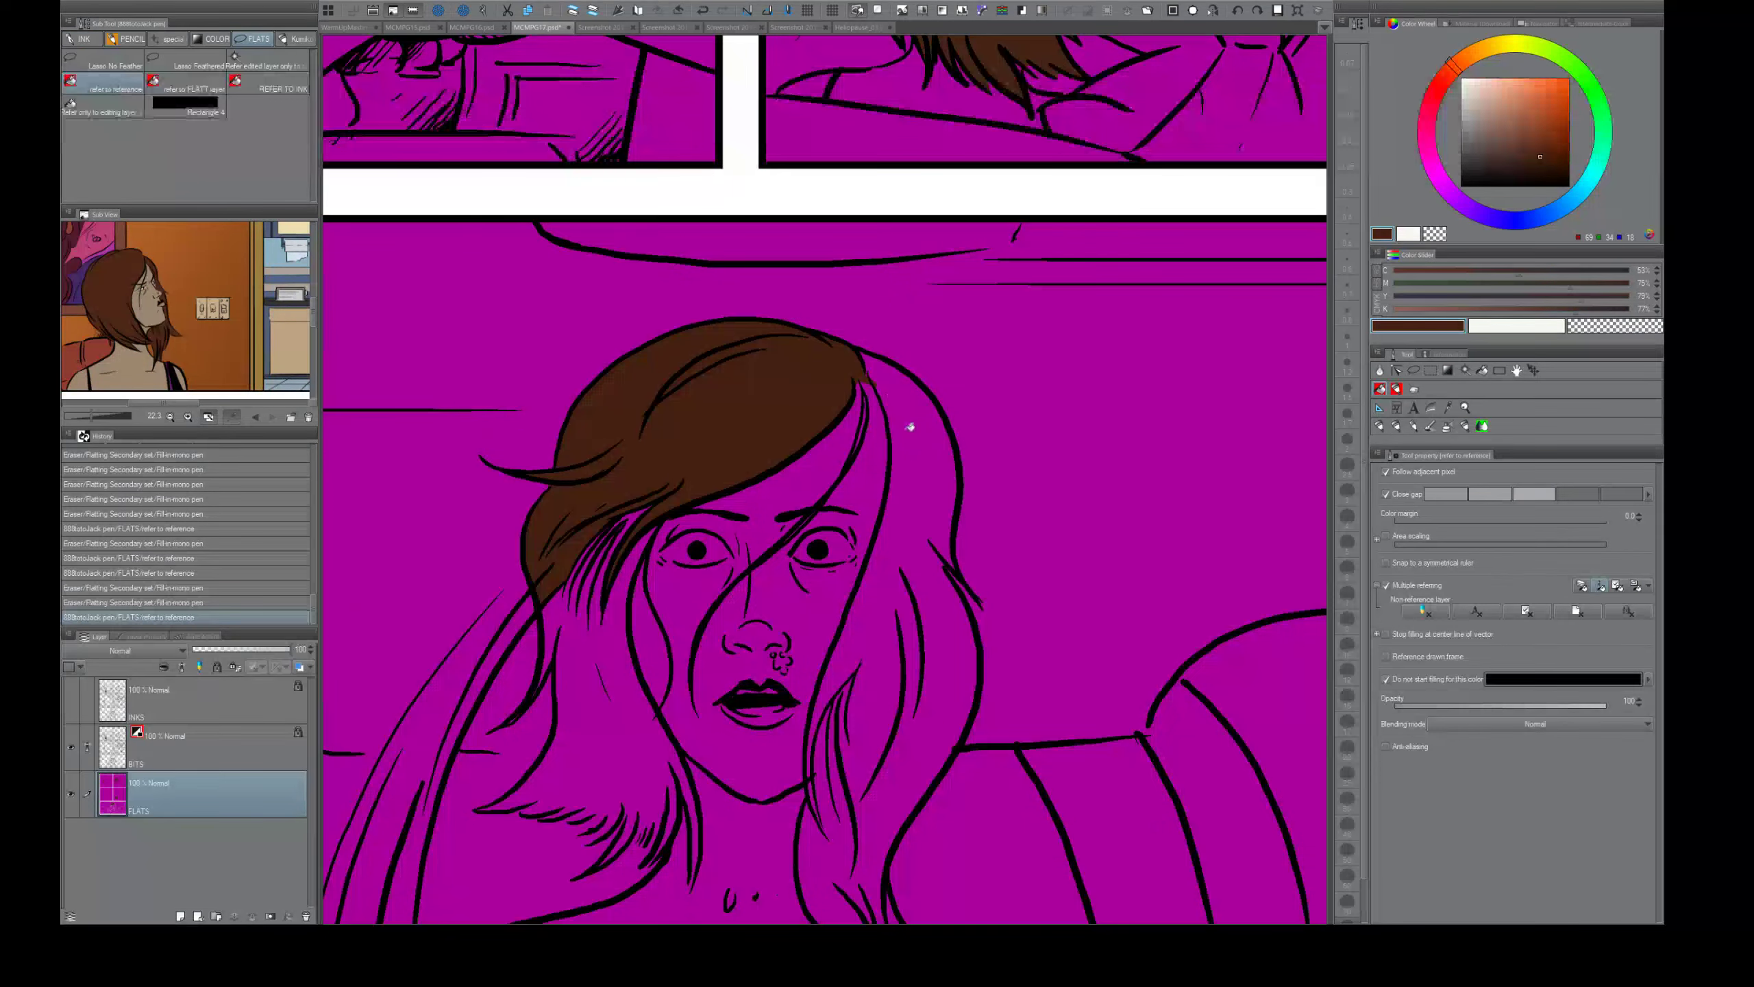
- Close the open lower tips of the hair to the left of her face and fill that section dark brown
drag(898, 675, 910, 574)
click(653, 658)
key(ctrl+z)
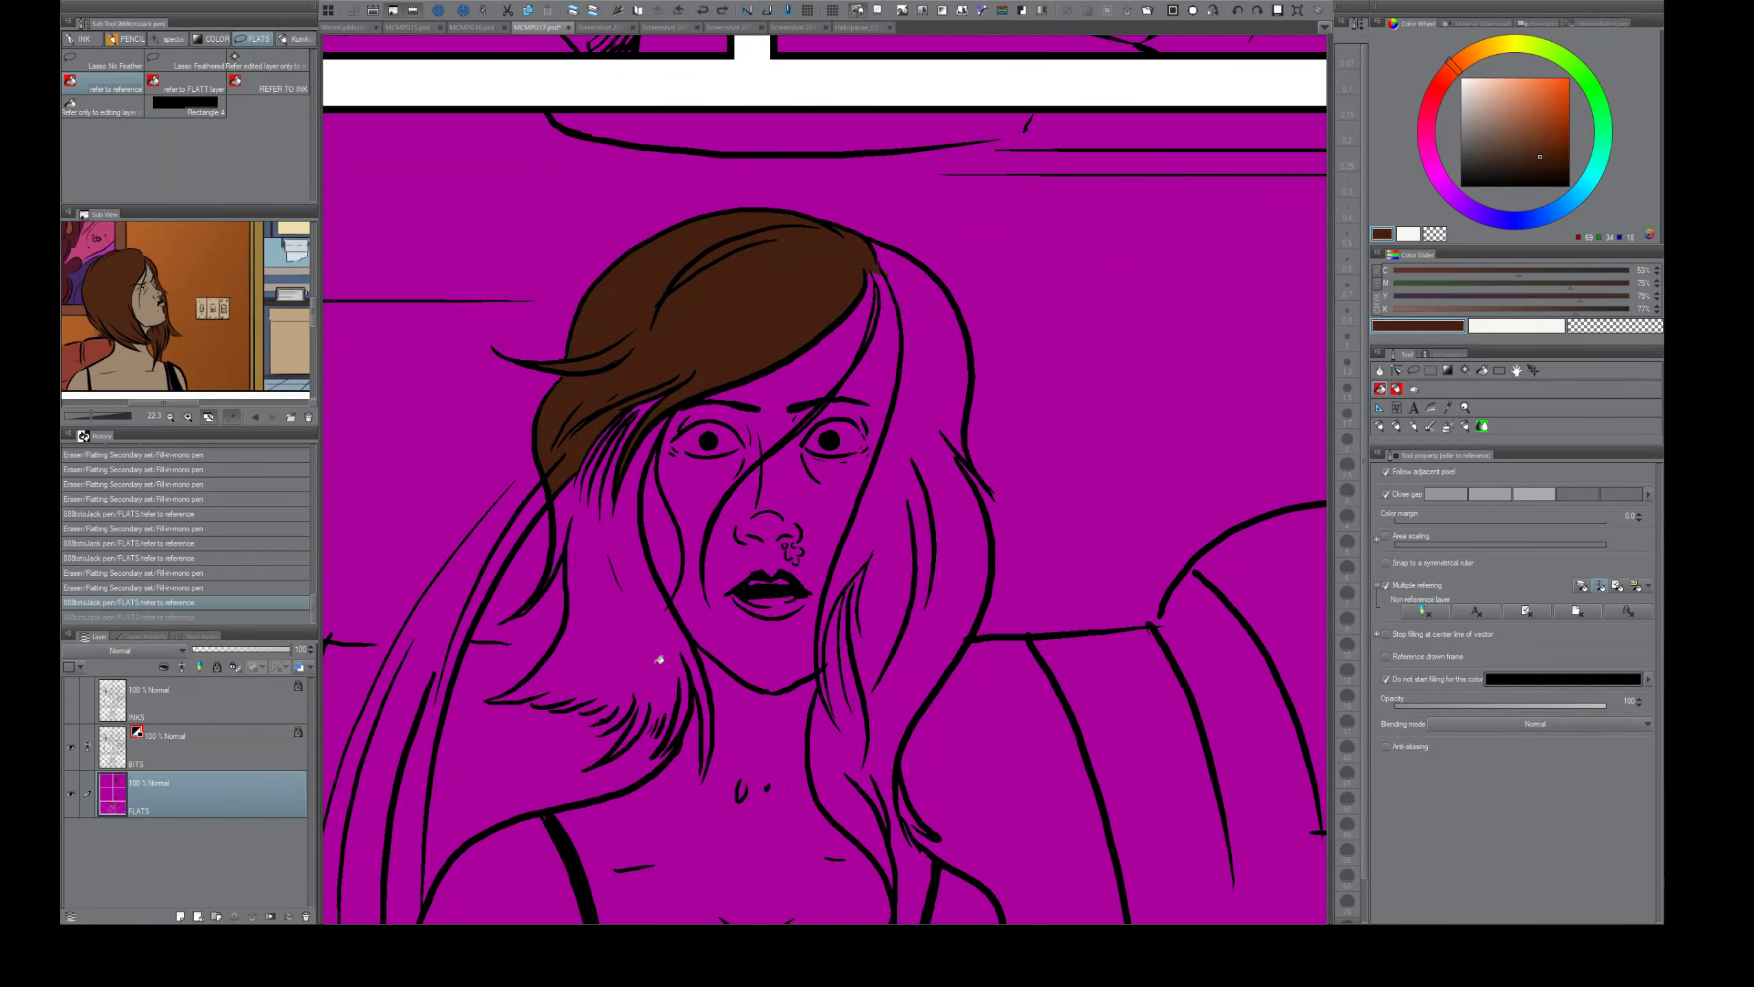
key(e)
mouse_move(653, 705)
mouse_down()
mouse_move(606, 734)
mouse_move(616, 710)
mouse_move(533, 704)
mouse_up()
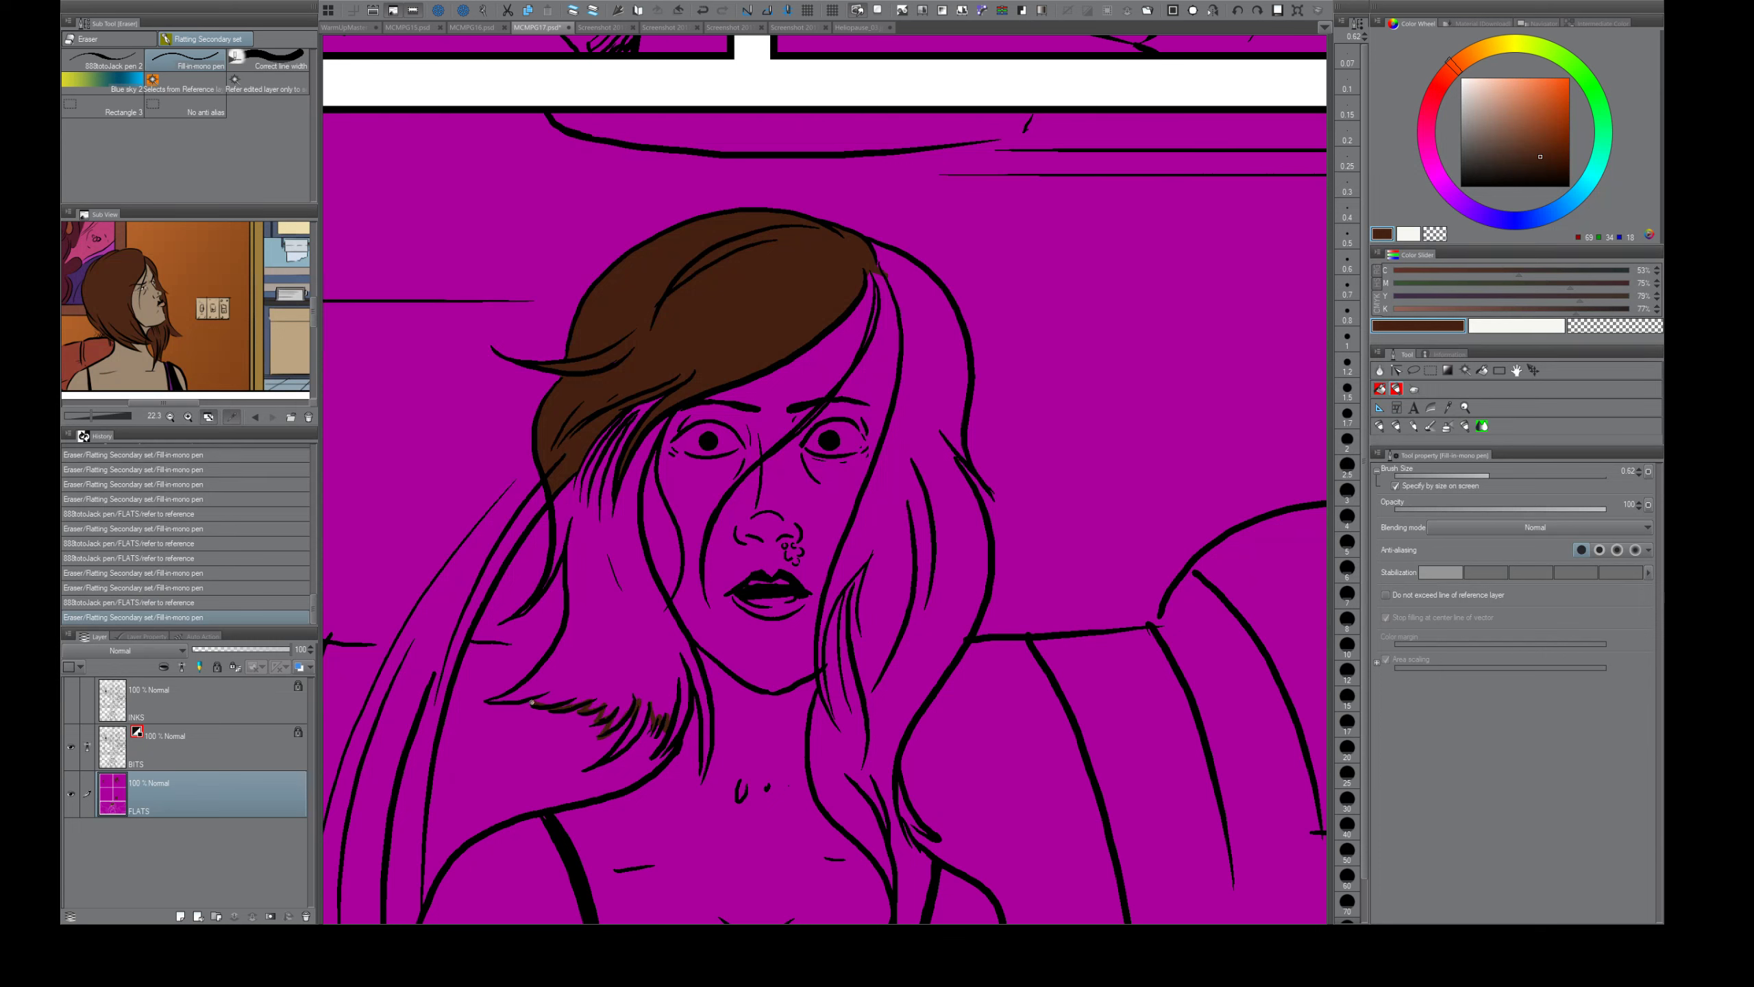
key(g)
click(595, 639)
click(650, 406)
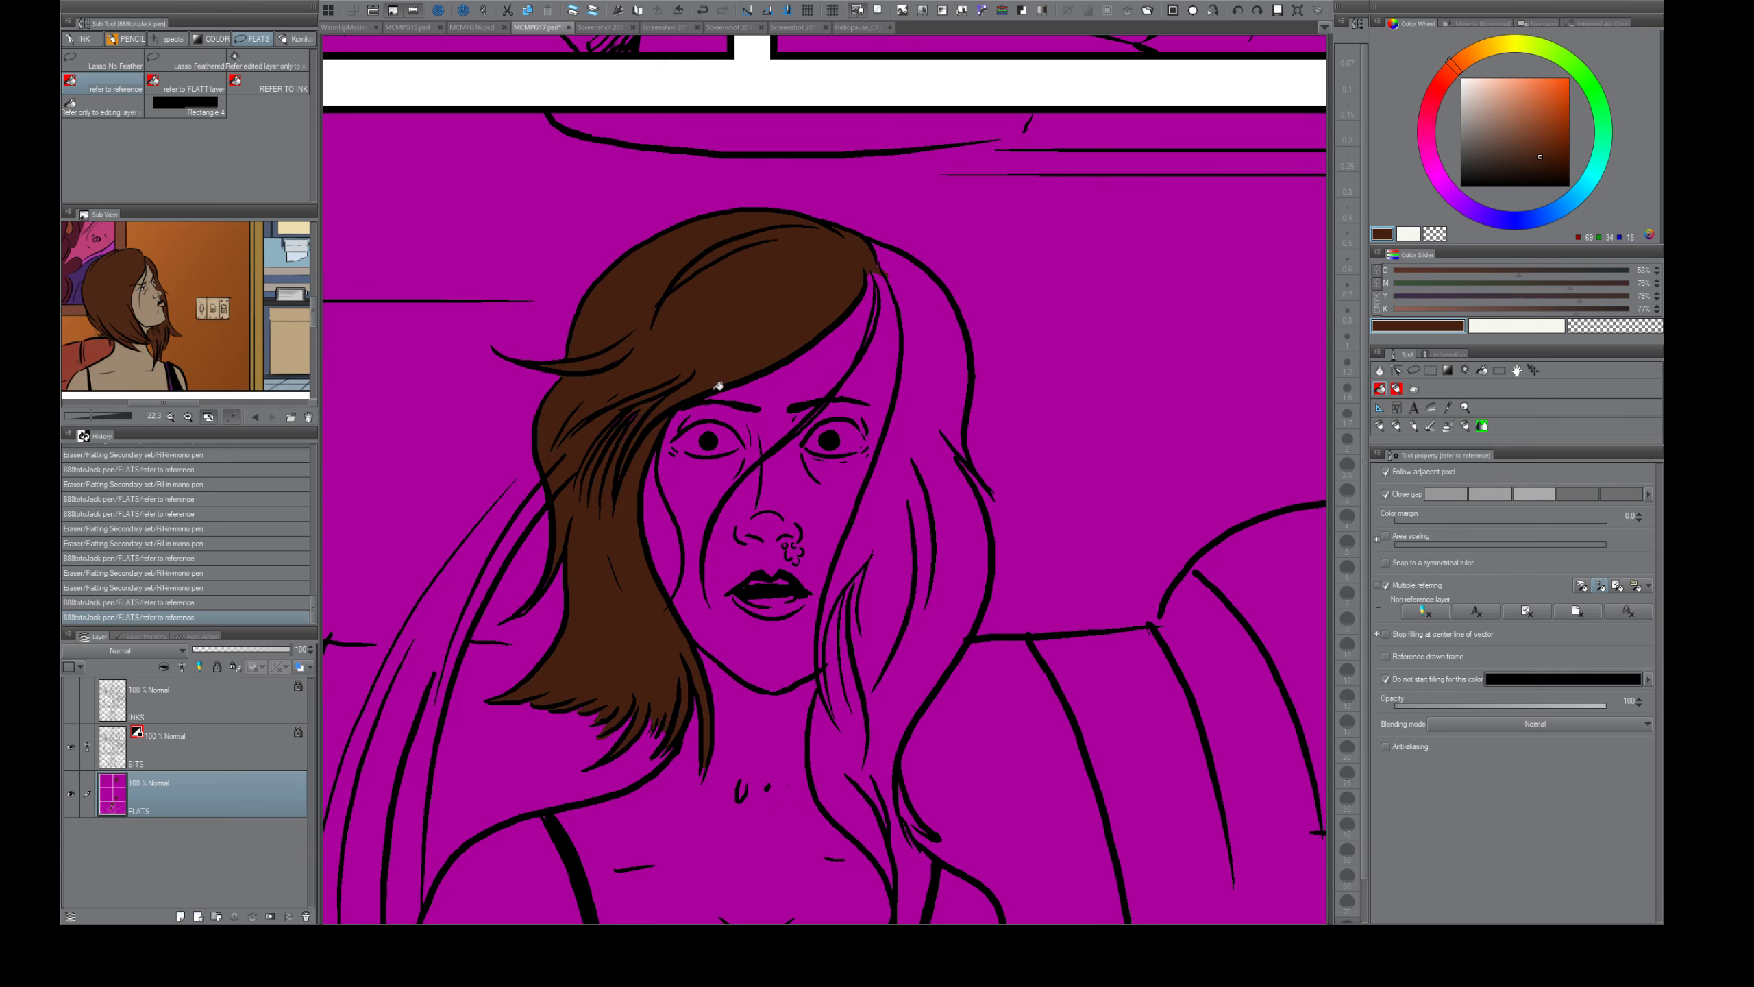
- Close the gaps at the parting and lower end of the hair to the right of her face, and fill it dark brown
click(878, 317)
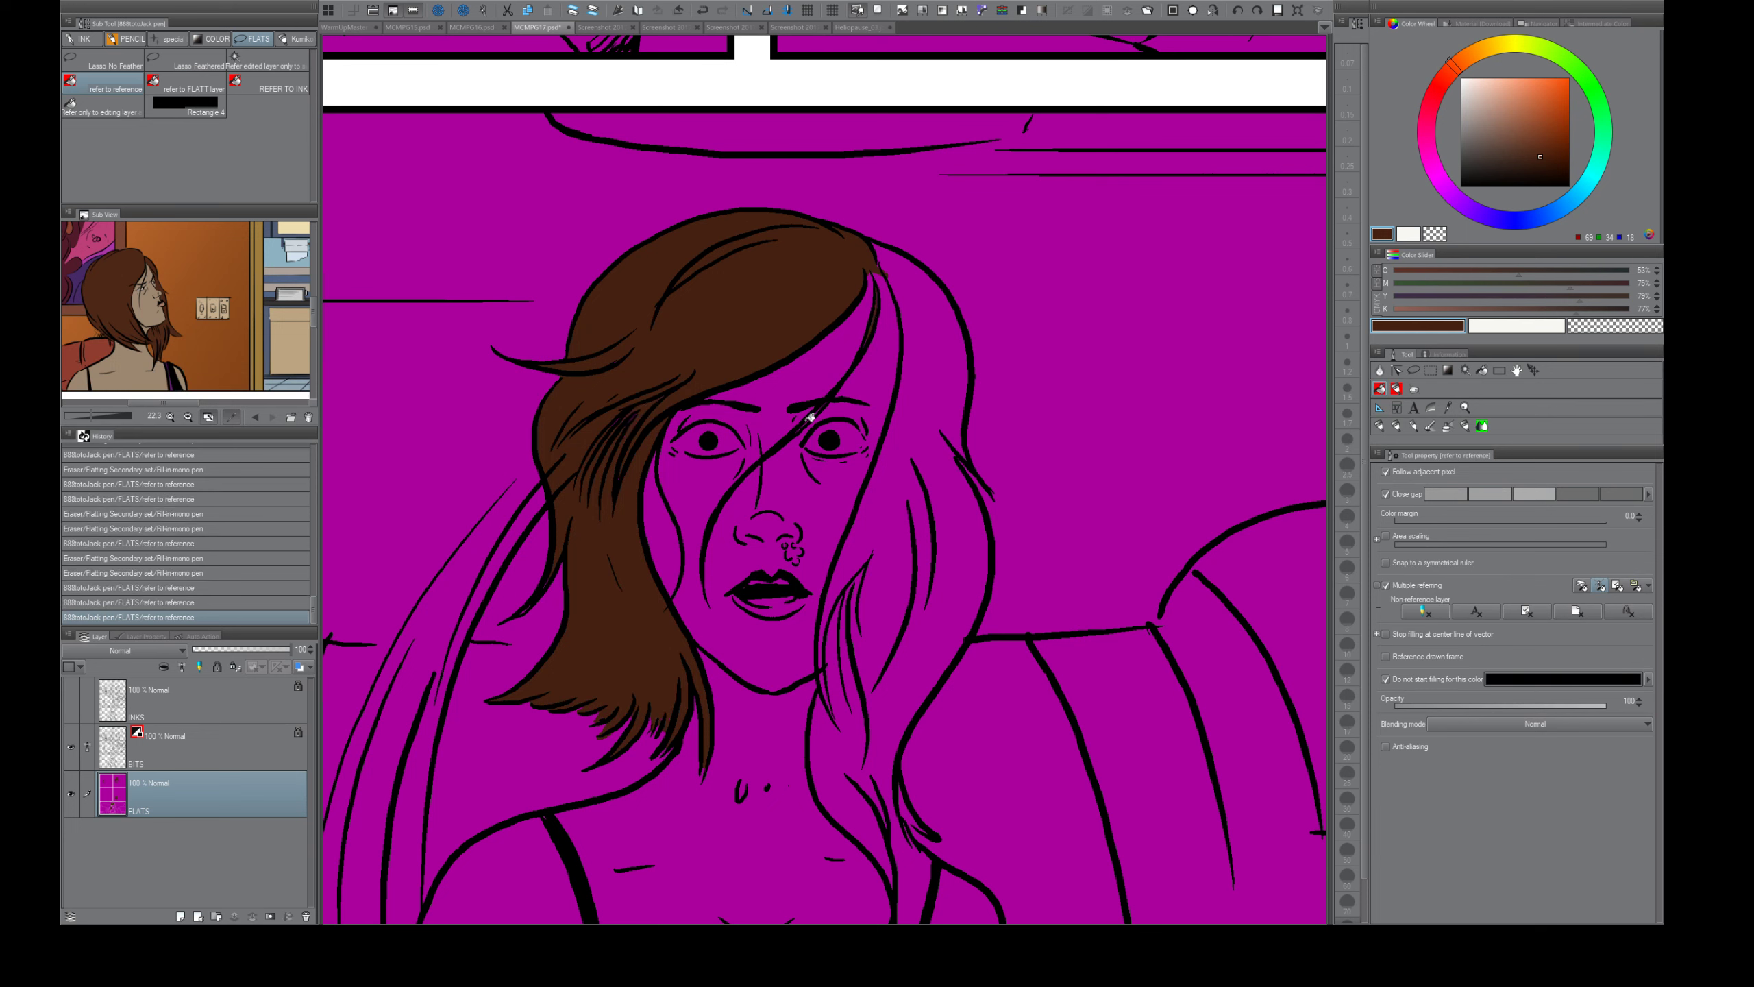
key(e)
click(878, 357)
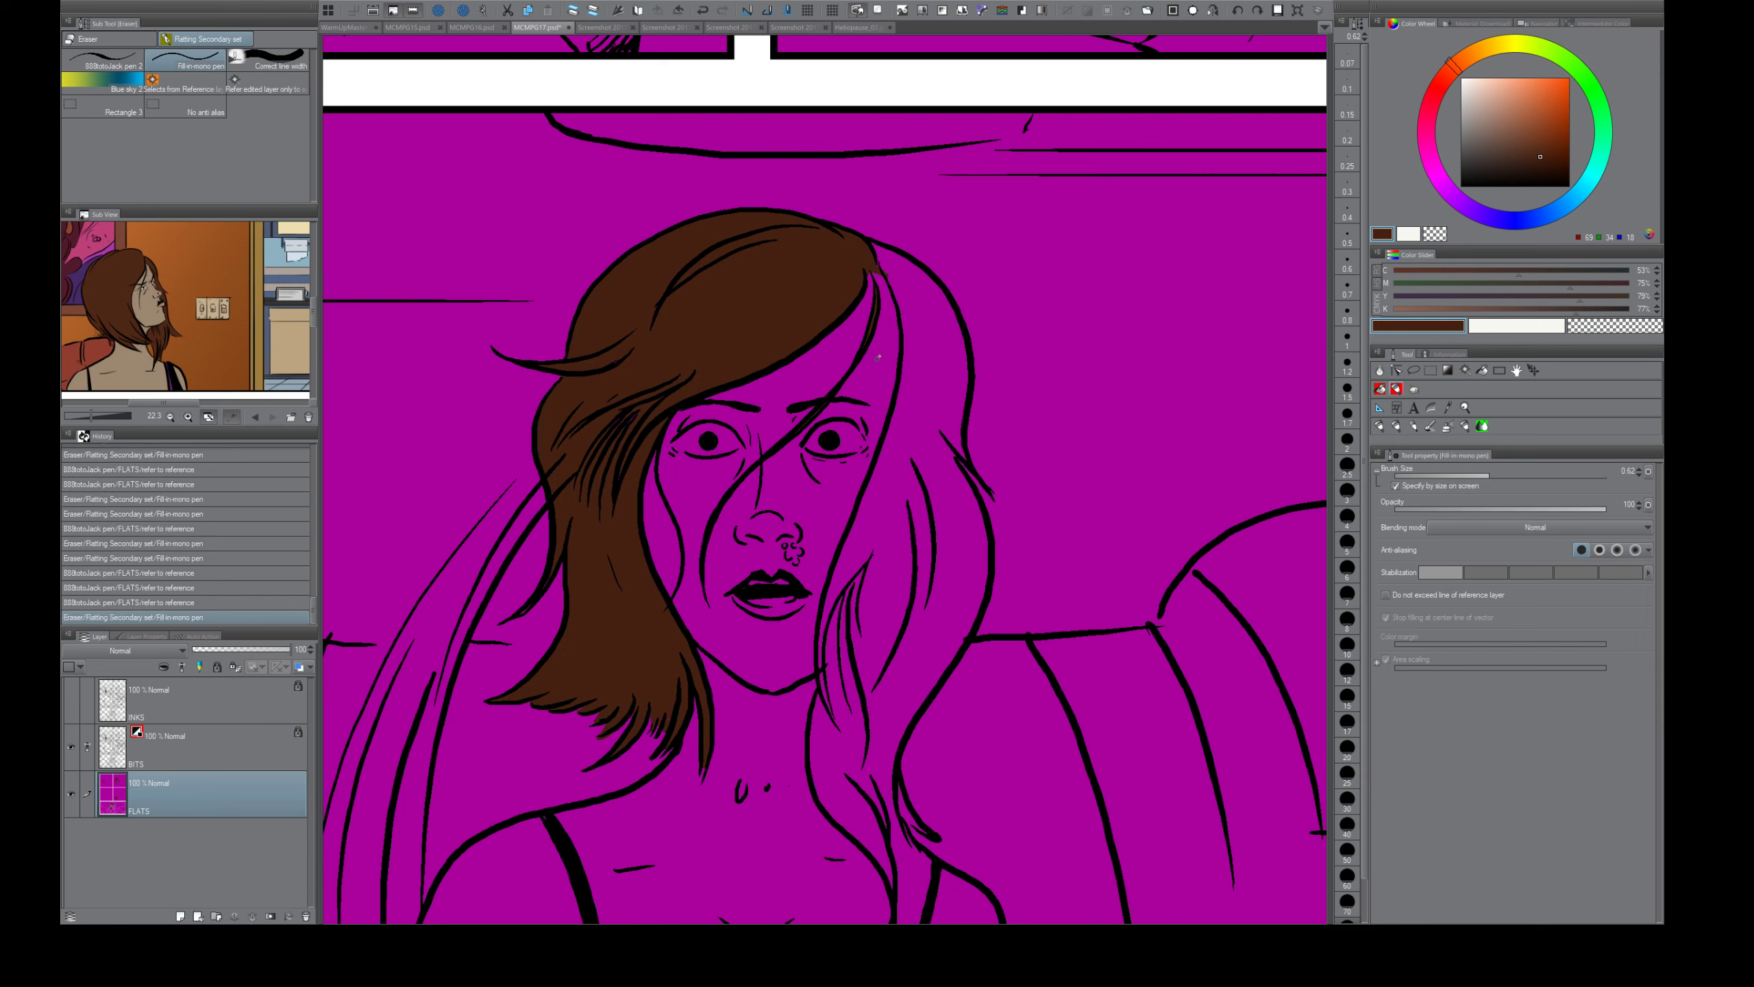
click(880, 267)
key(g)
click(906, 271)
key(ctrl+z)
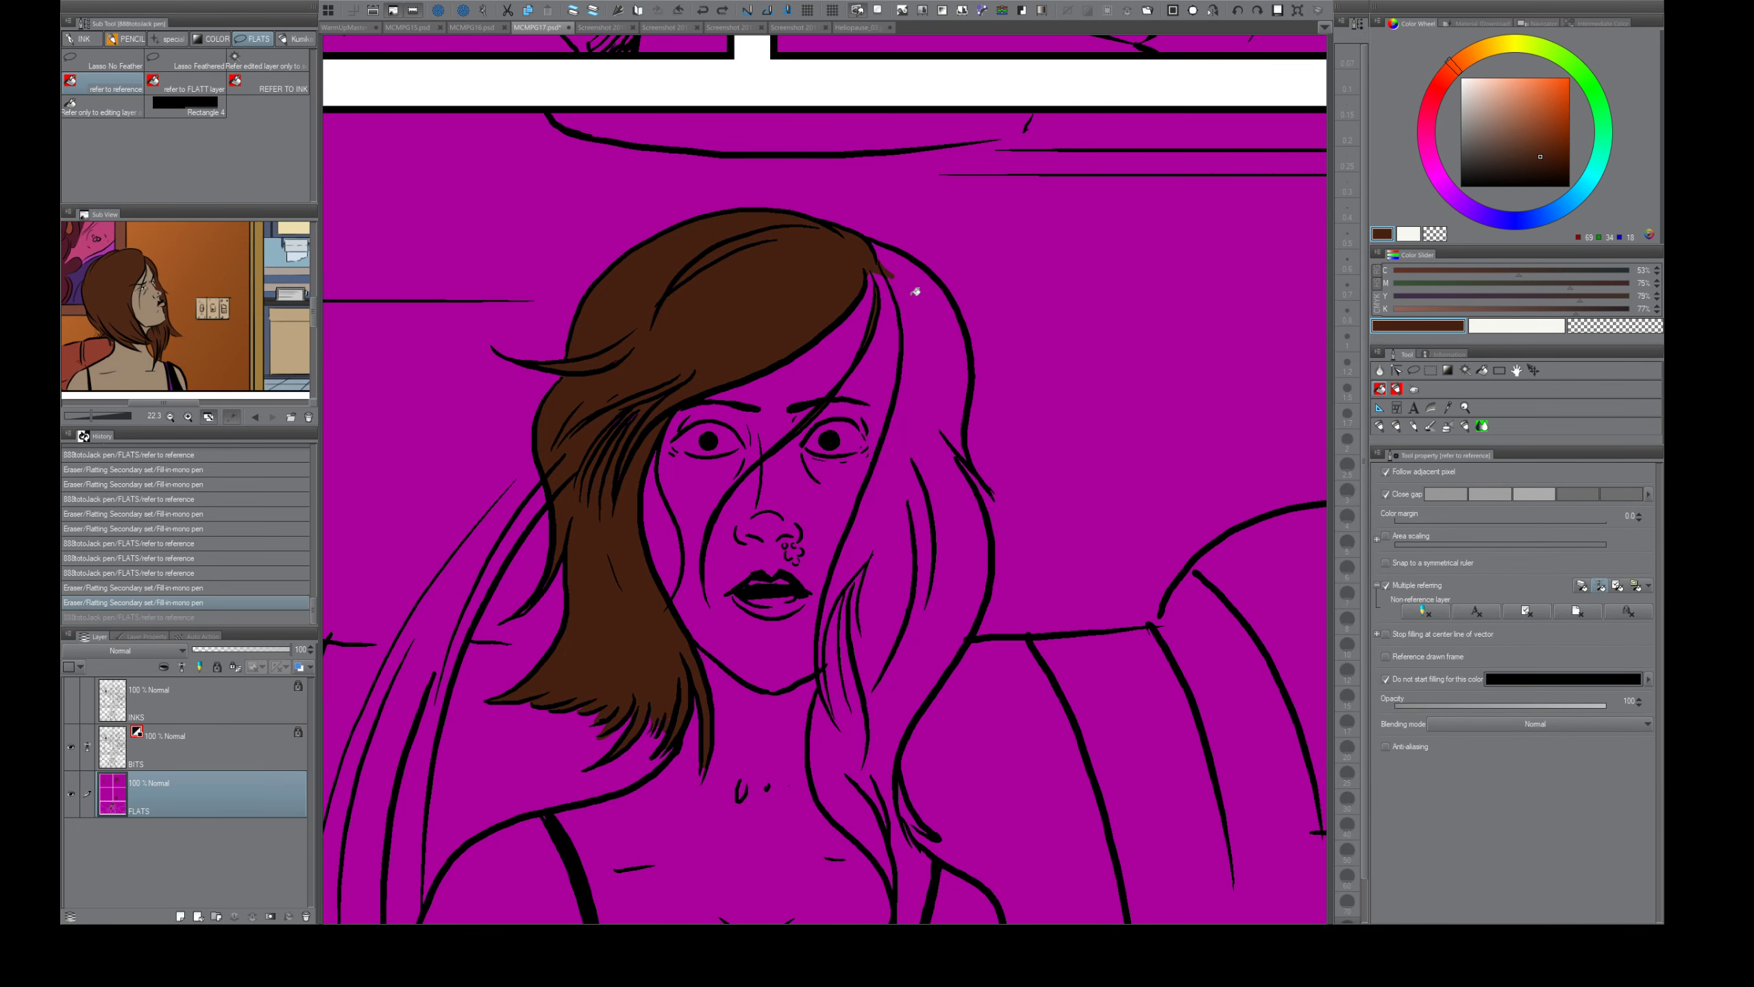
key(e)
mouse_move(934, 773)
mouse_down()
mouse_move(900, 613)
mouse_move(865, 634)
mouse_up()
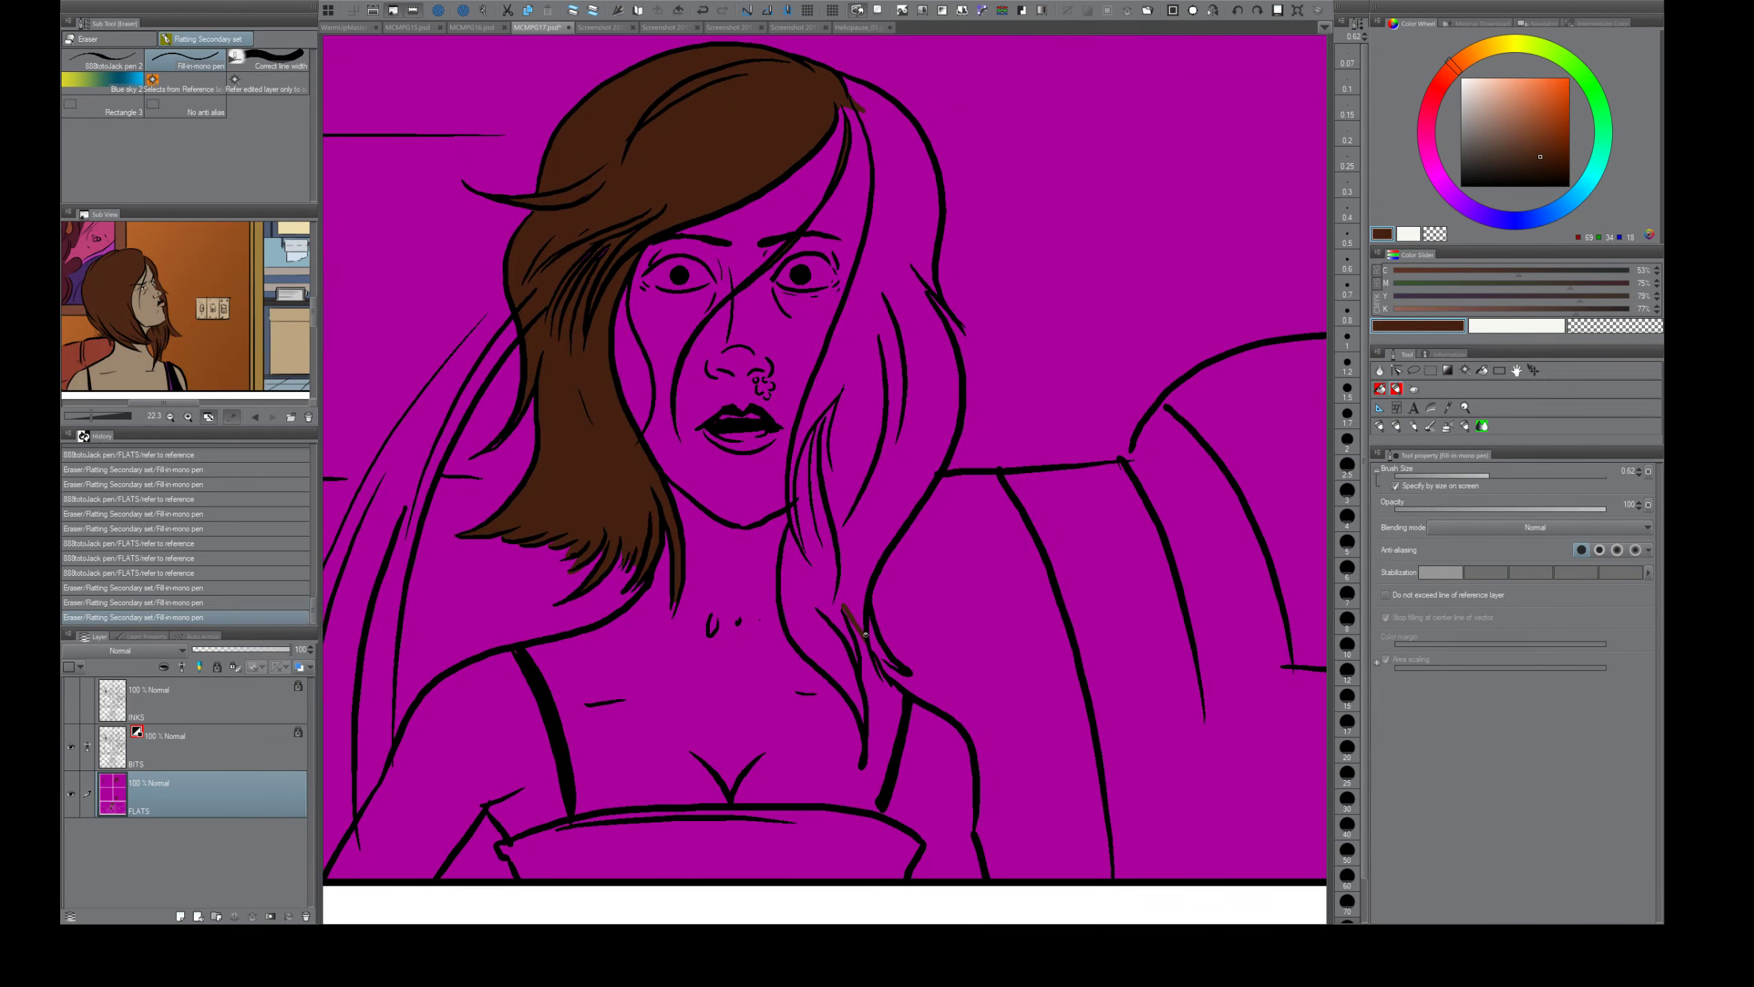
key(g)
click(929, 419)
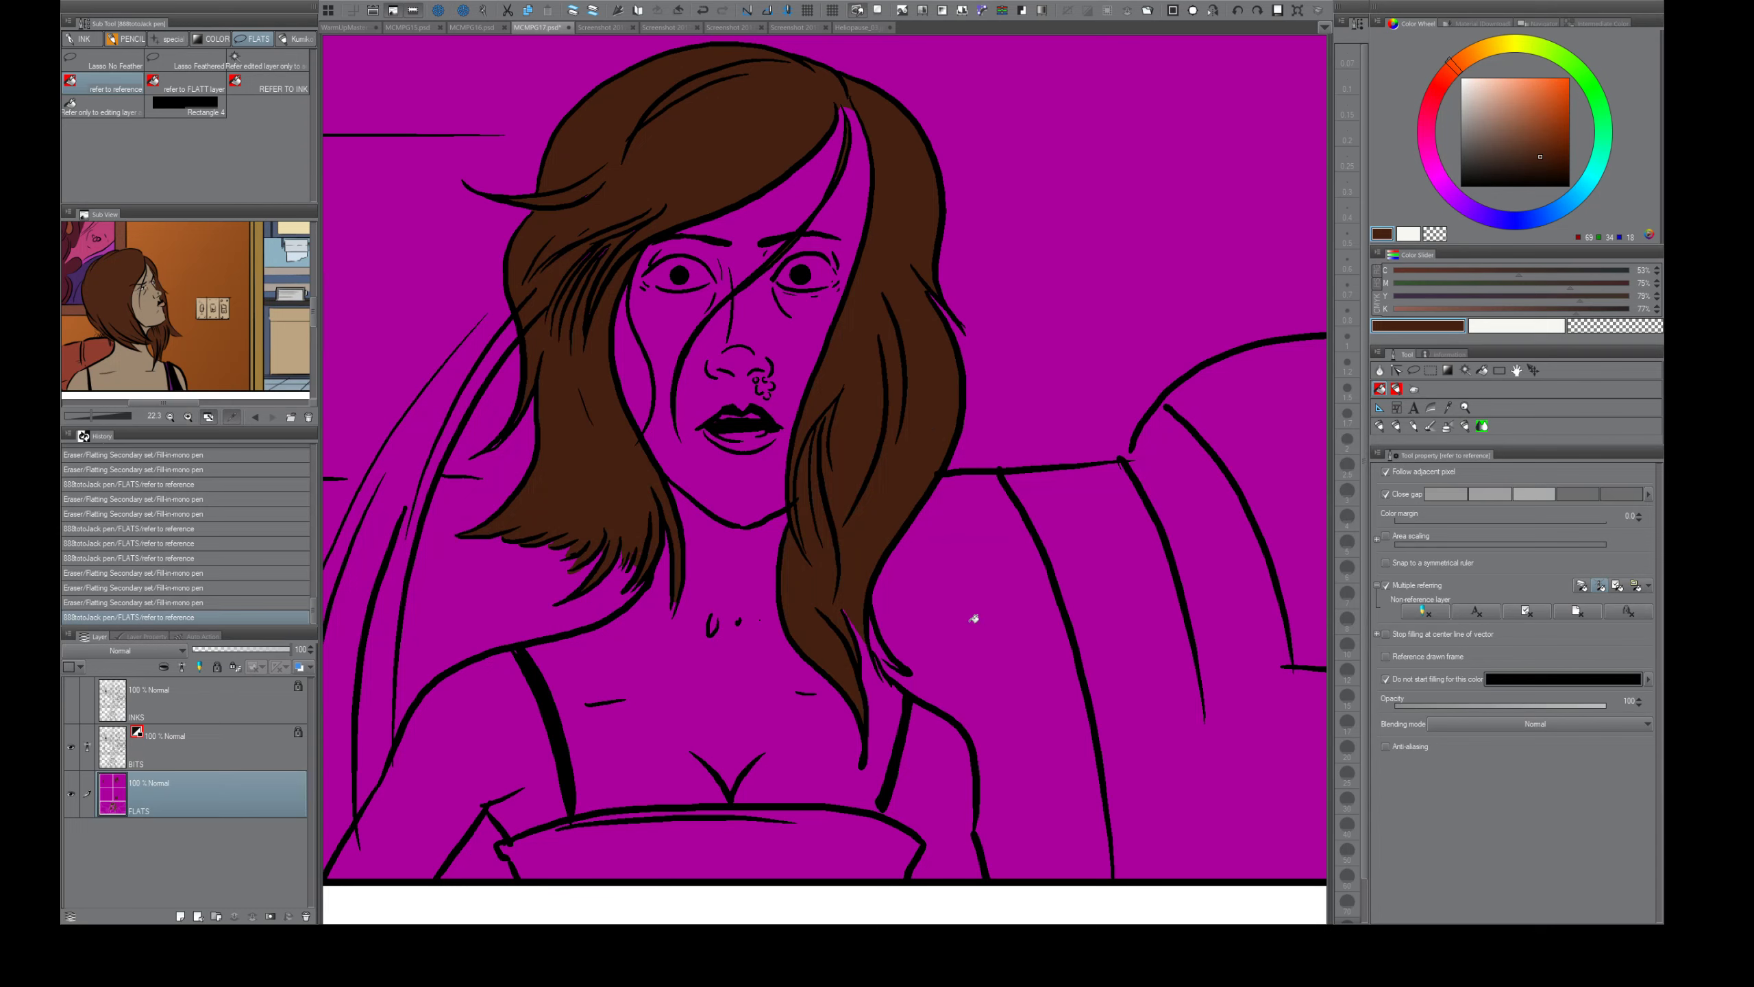
- Touch up the lower left hair tips in dark brown and clean their edges with the sampled magenta using the fill-in mono pen
scroll(974, 618, down, 3)
scroll(967, 664, up, 5)
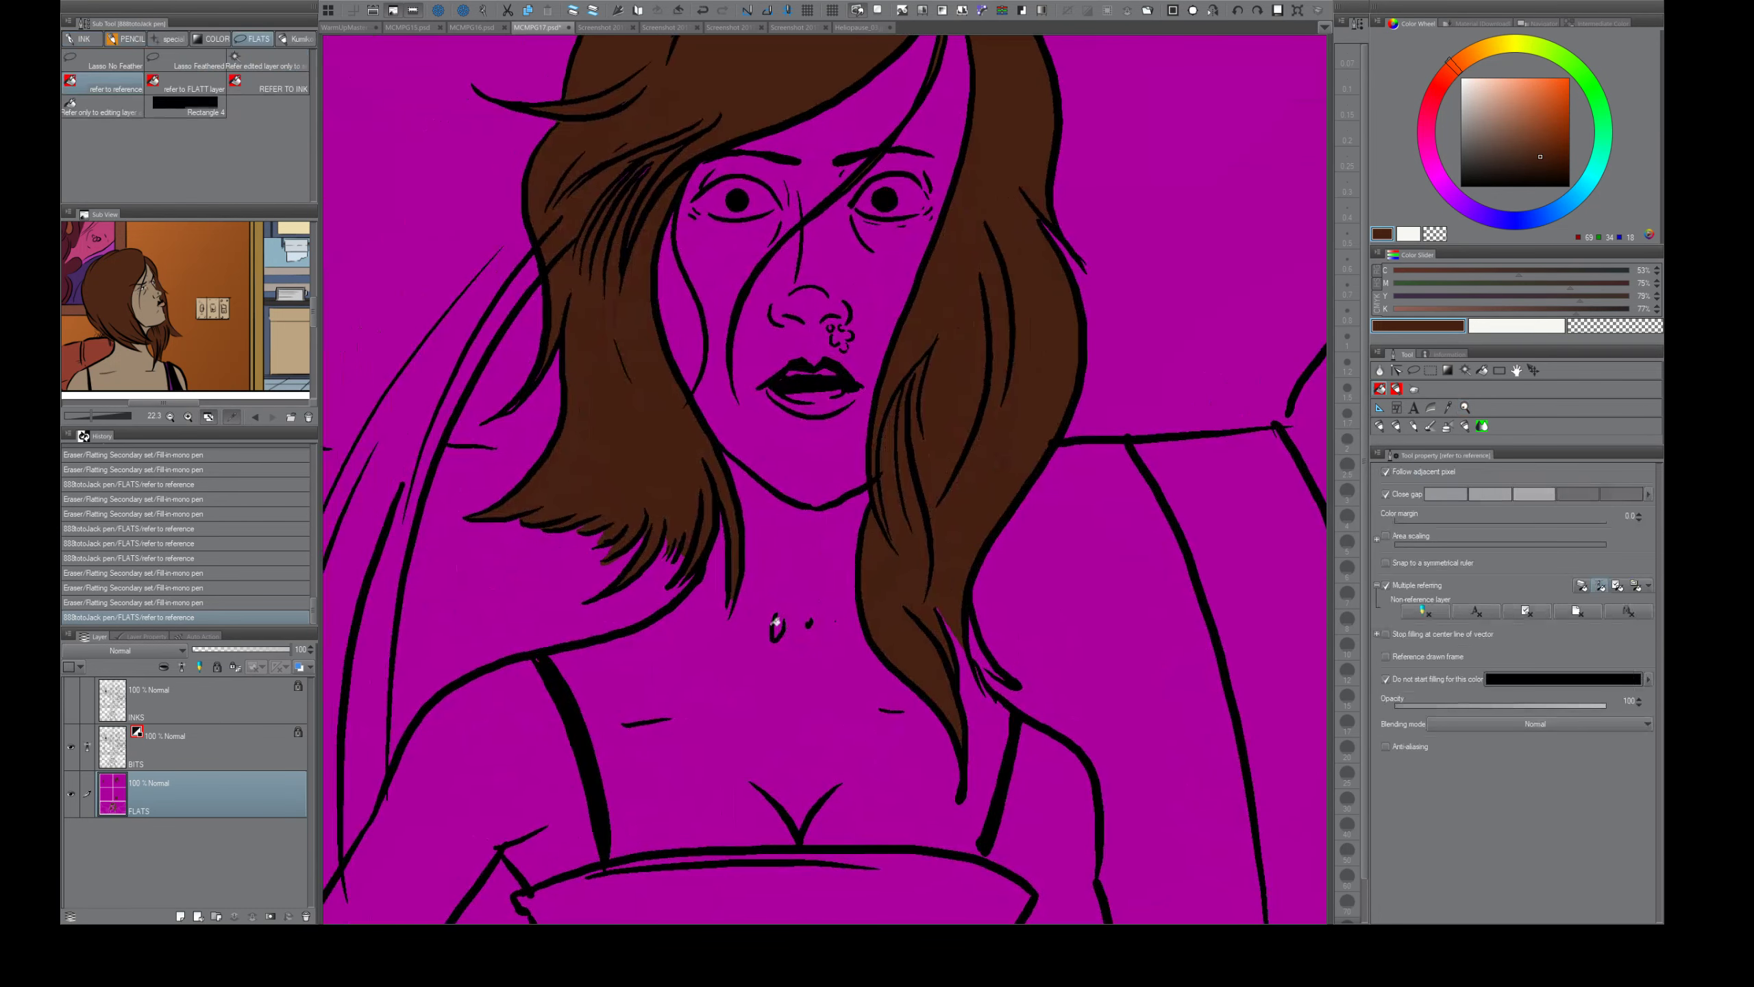
key(e)
drag(690, 530, 604, 559)
mouse_move(599, 622)
mouse_down()
mouse_move(758, 611)
mouse_move(786, 590)
mouse_up()
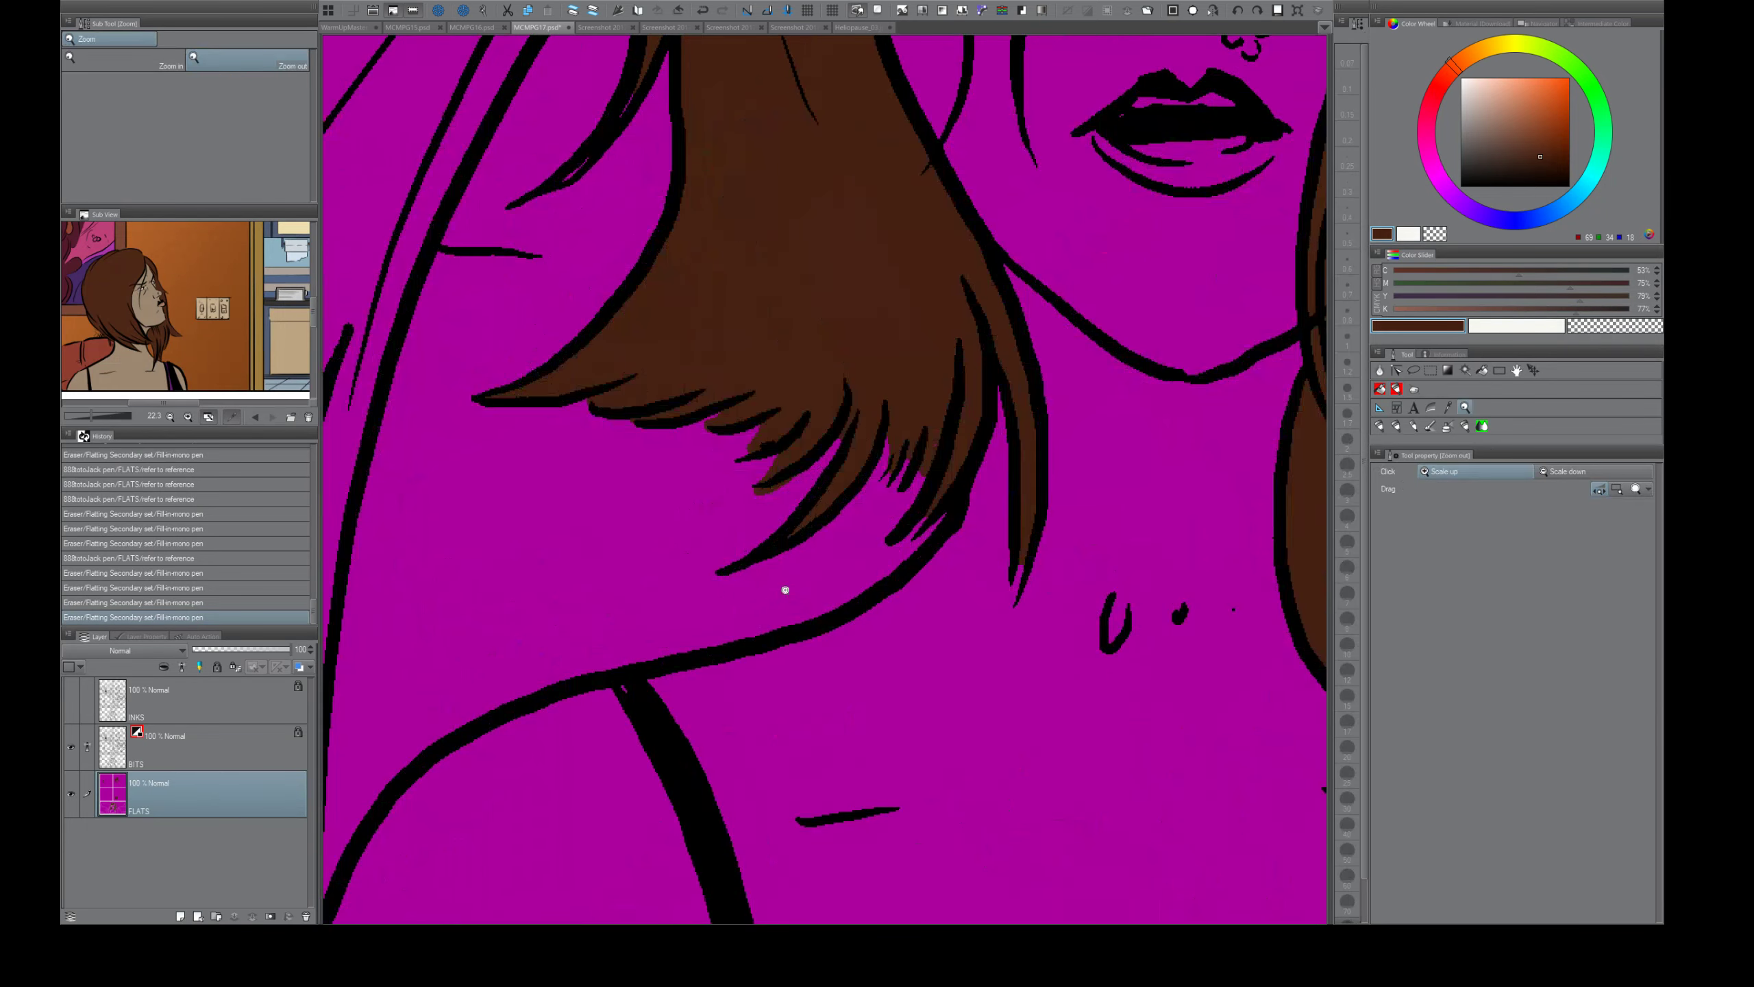
alt+click(769, 507)
drag(795, 479, 774, 485)
drag(952, 677, 857, 688)
drag(1006, 708, 784, 709)
drag(818, 488, 925, 676)
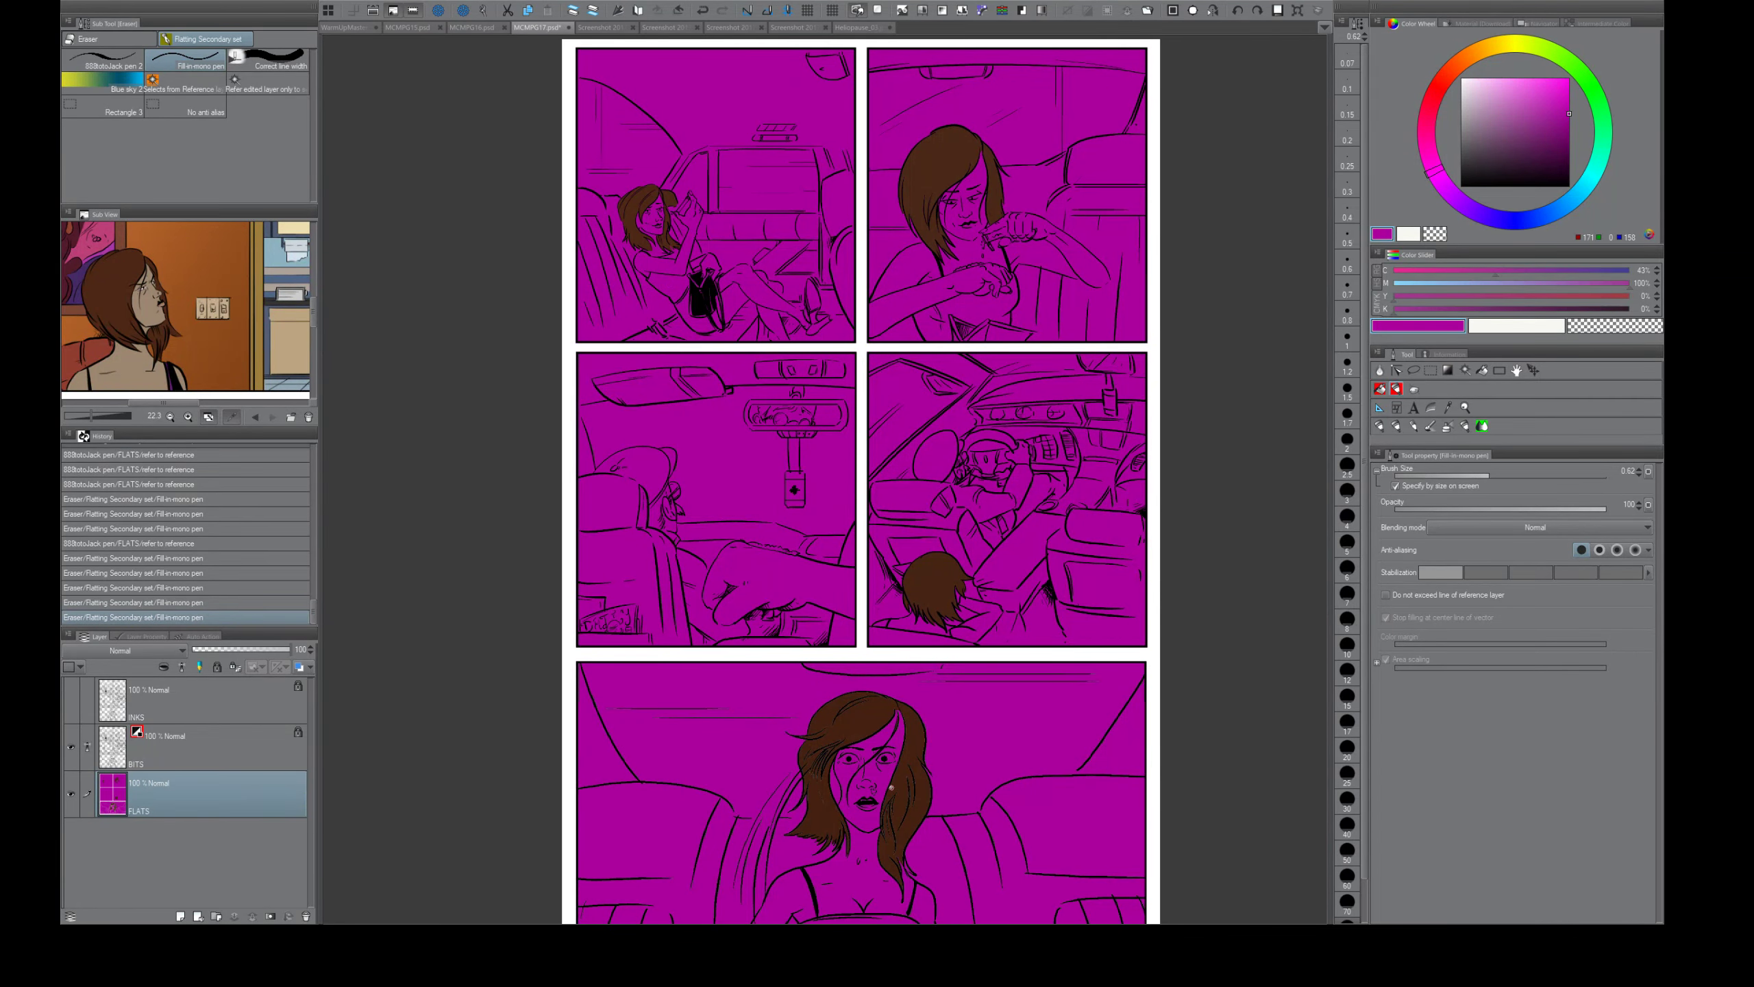
- Examine the previous finished color page and bring it up enlarged in the Sub View as a color reference
mouse_move(710, 289)
mouse_down()
mouse_move(744, 310)
mouse_move(828, 639)
mouse_move(893, 627)
mouse_move(907, 646)
mouse_move(891, 634)
mouse_up()
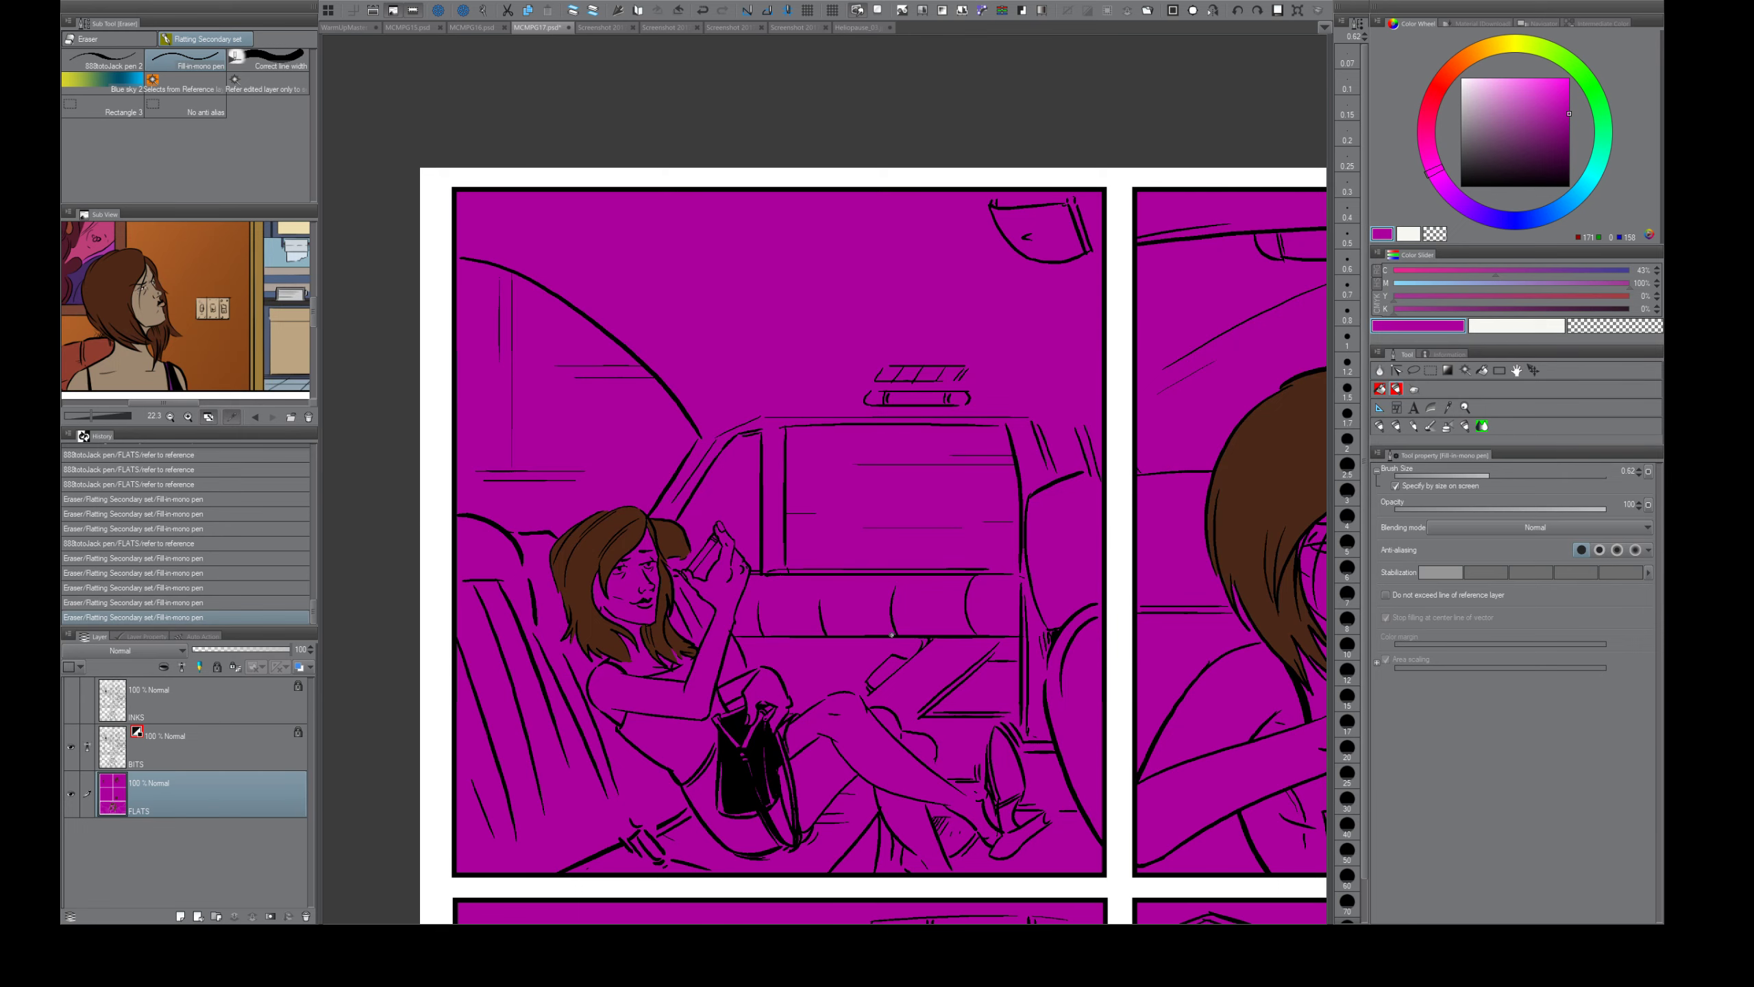
drag(810, 639, 766, 644)
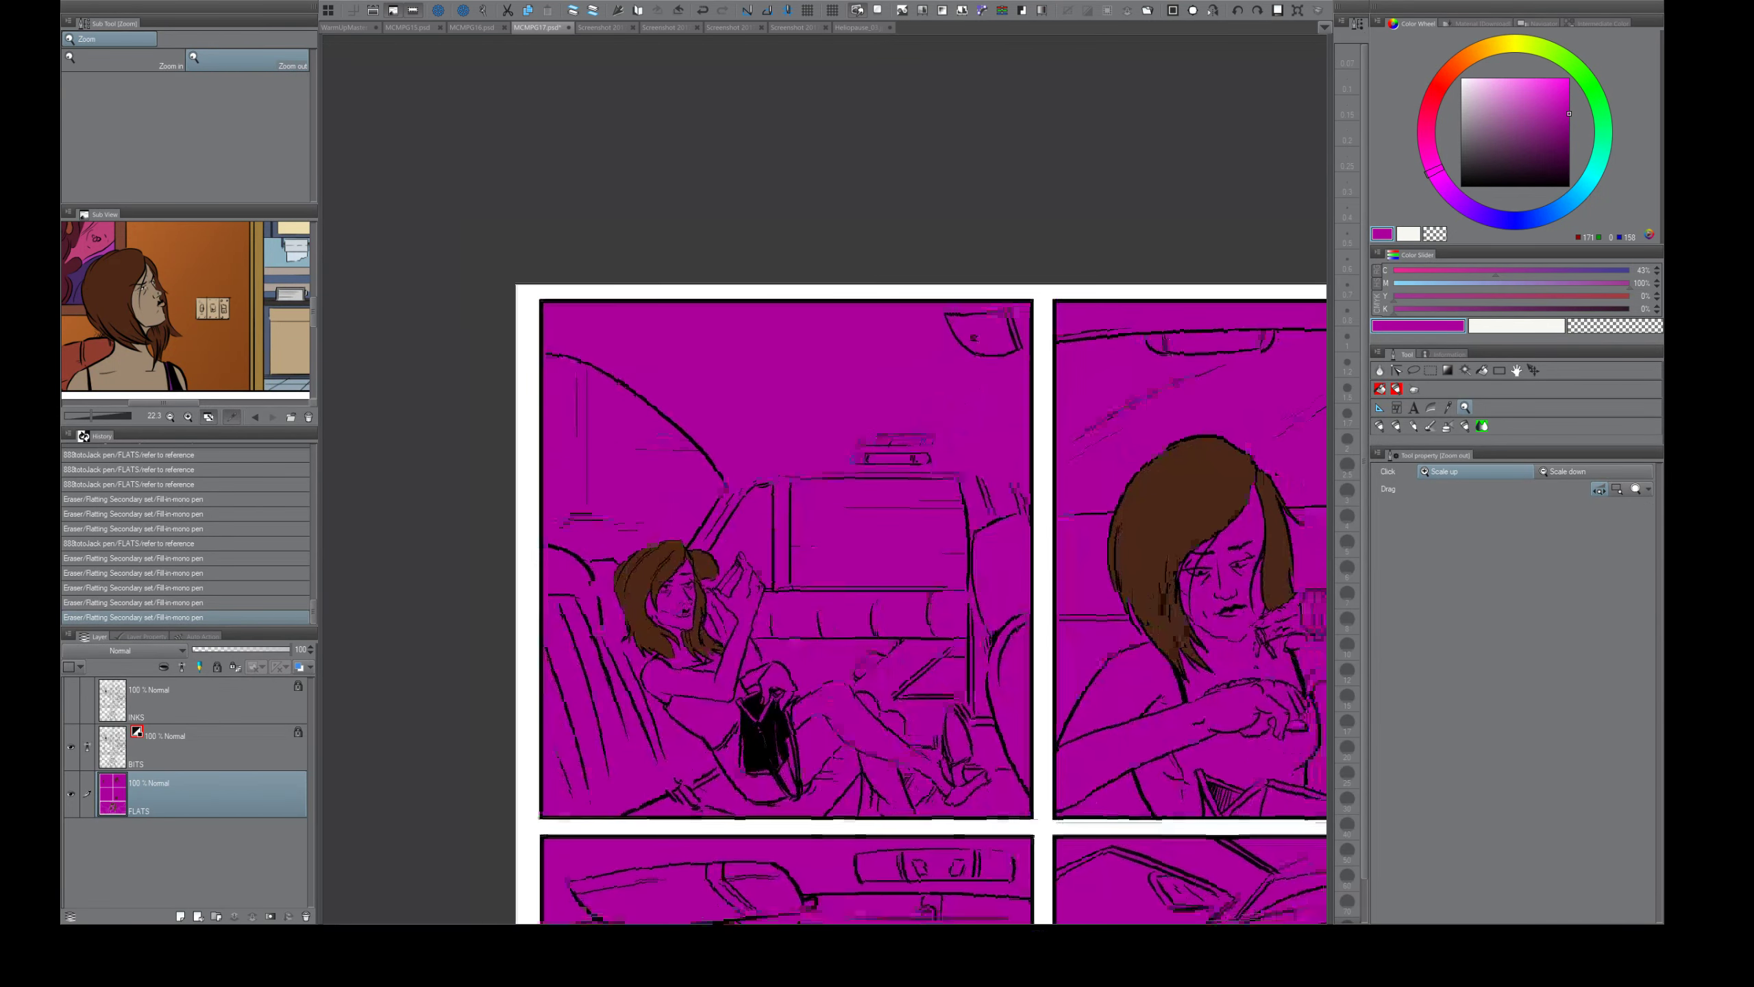
drag(884, 668, 859, 652)
drag(314, 316, 315, 333)
click(255, 418)
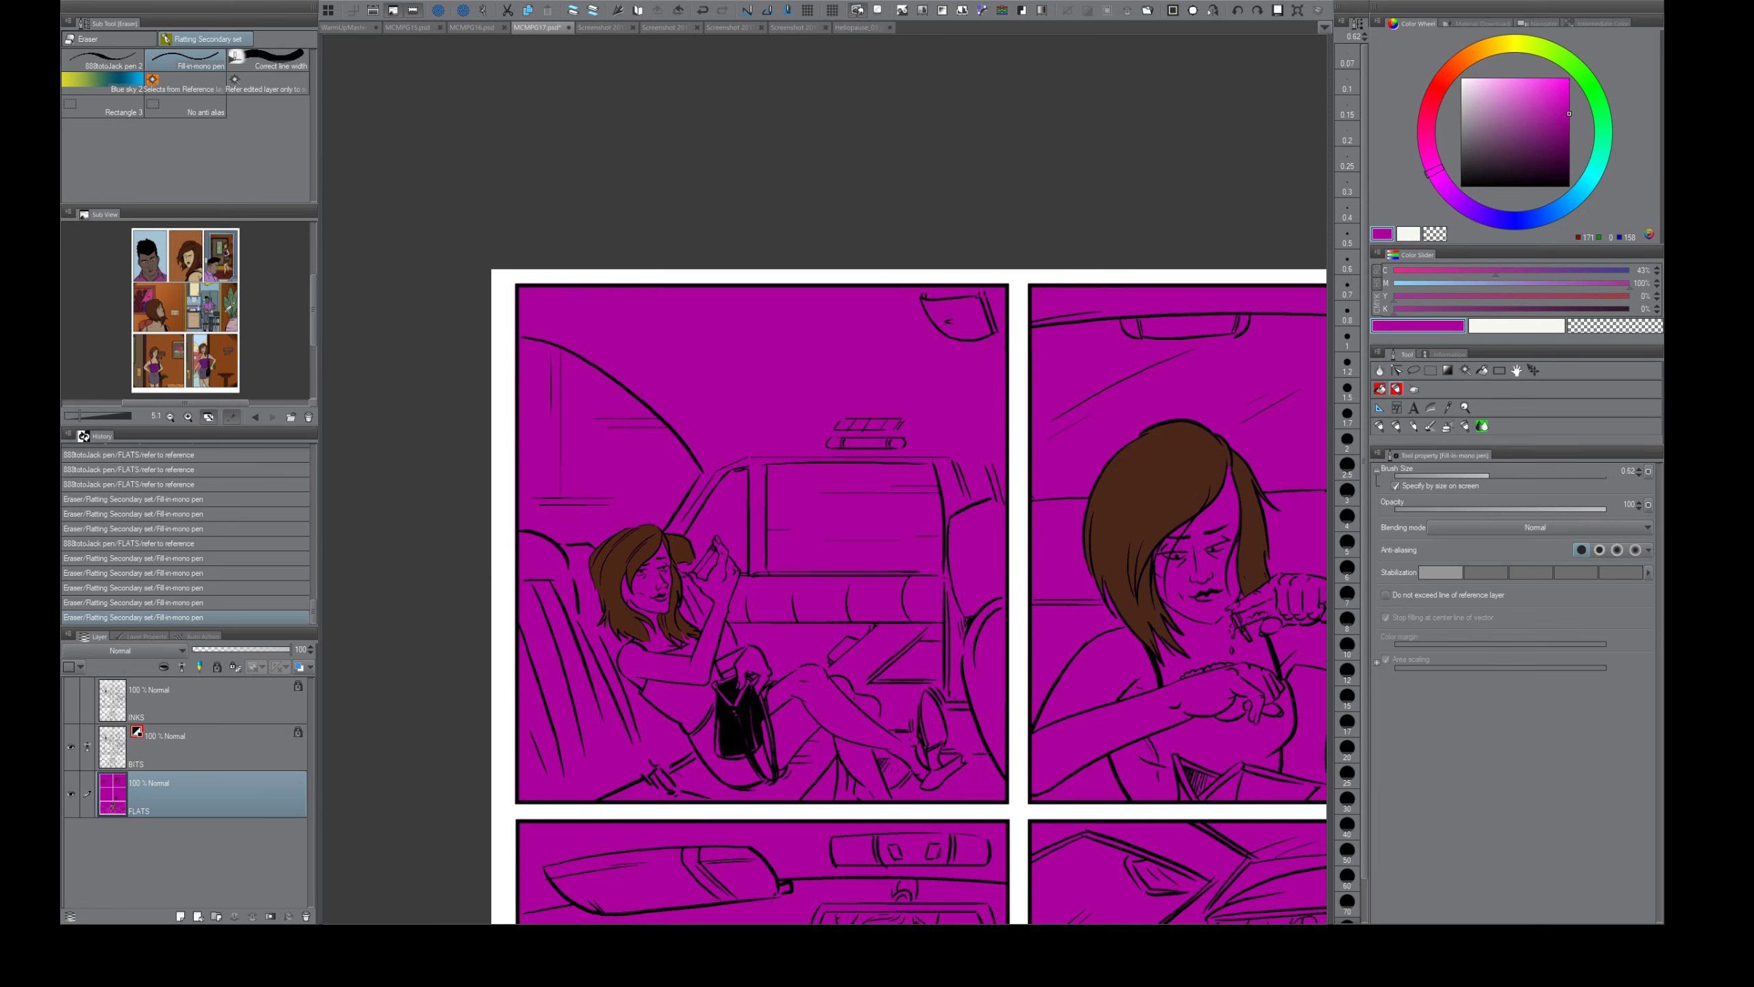
click(486, 28)
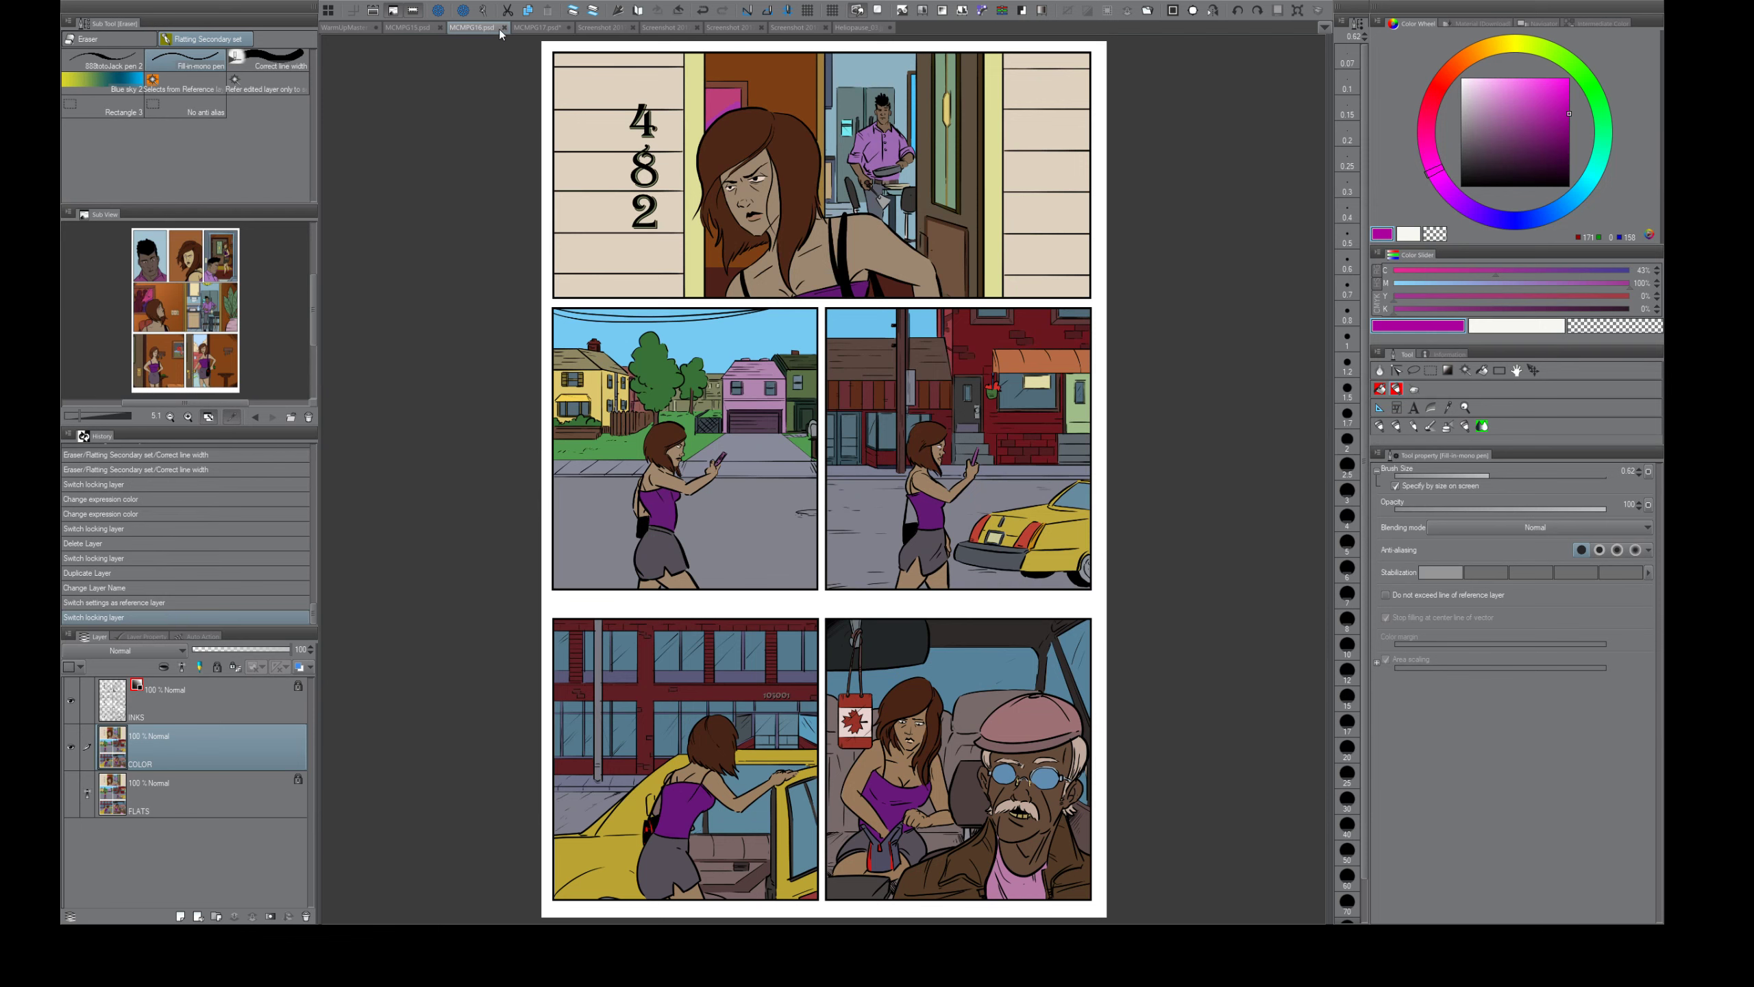
click(538, 29)
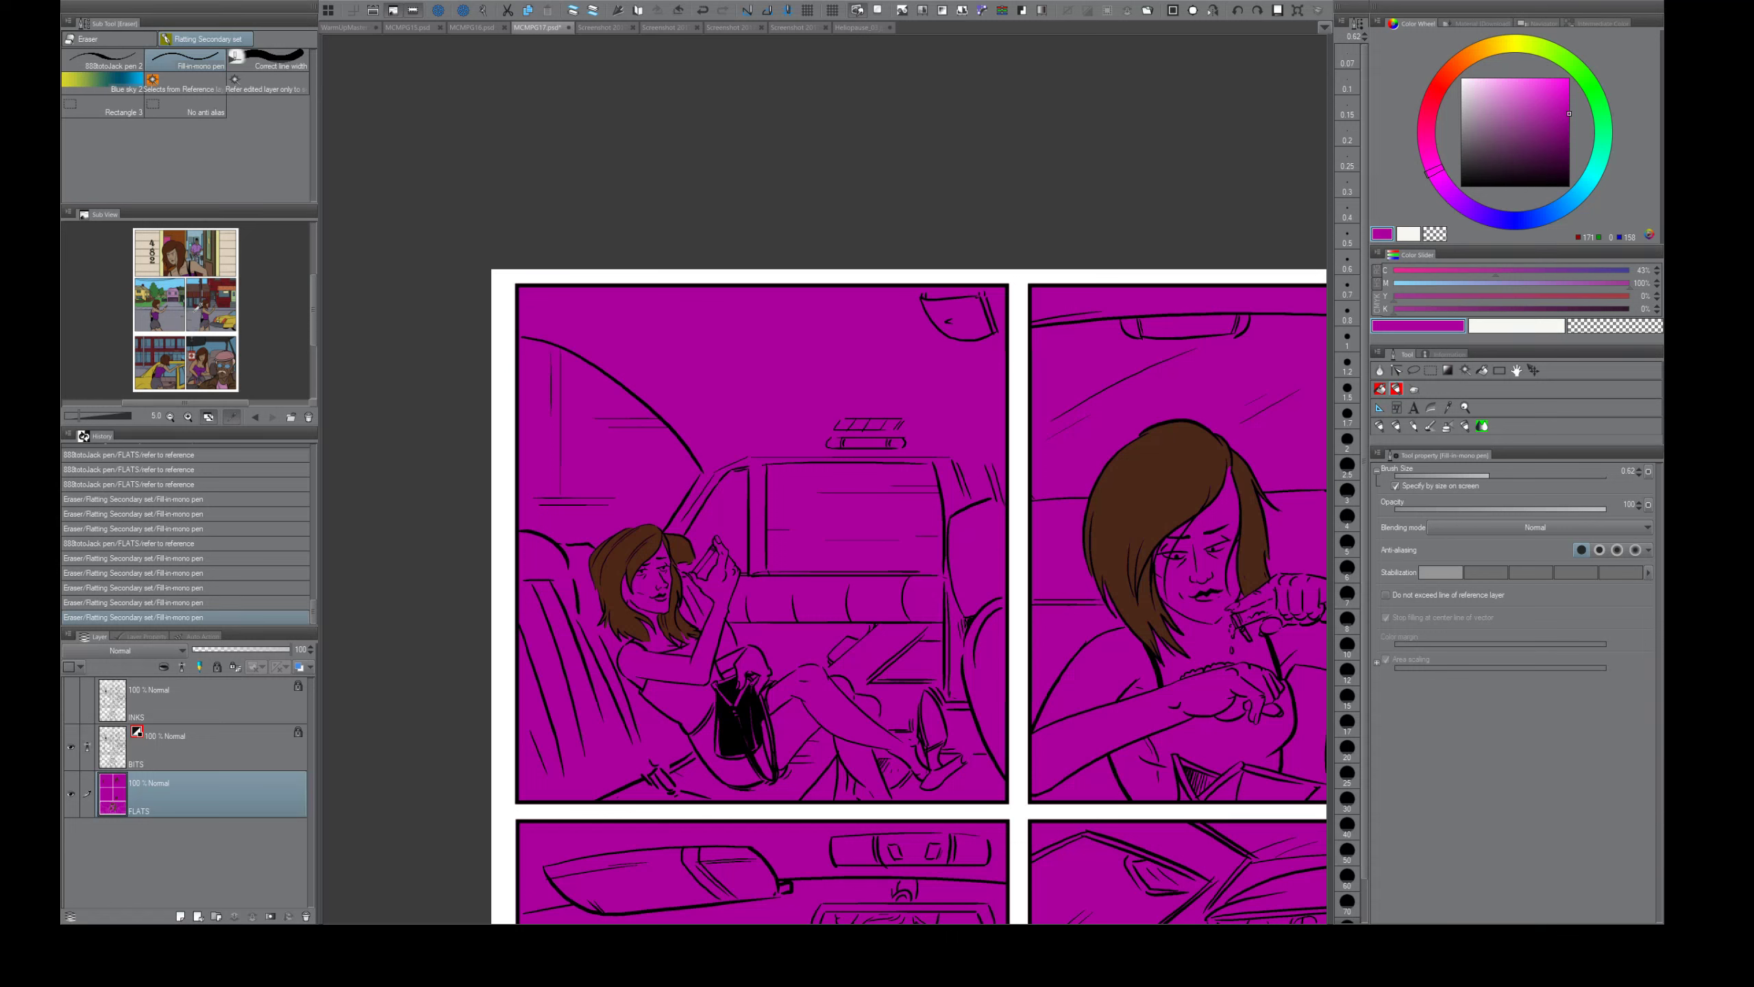
scroll(196, 310, up, 1)
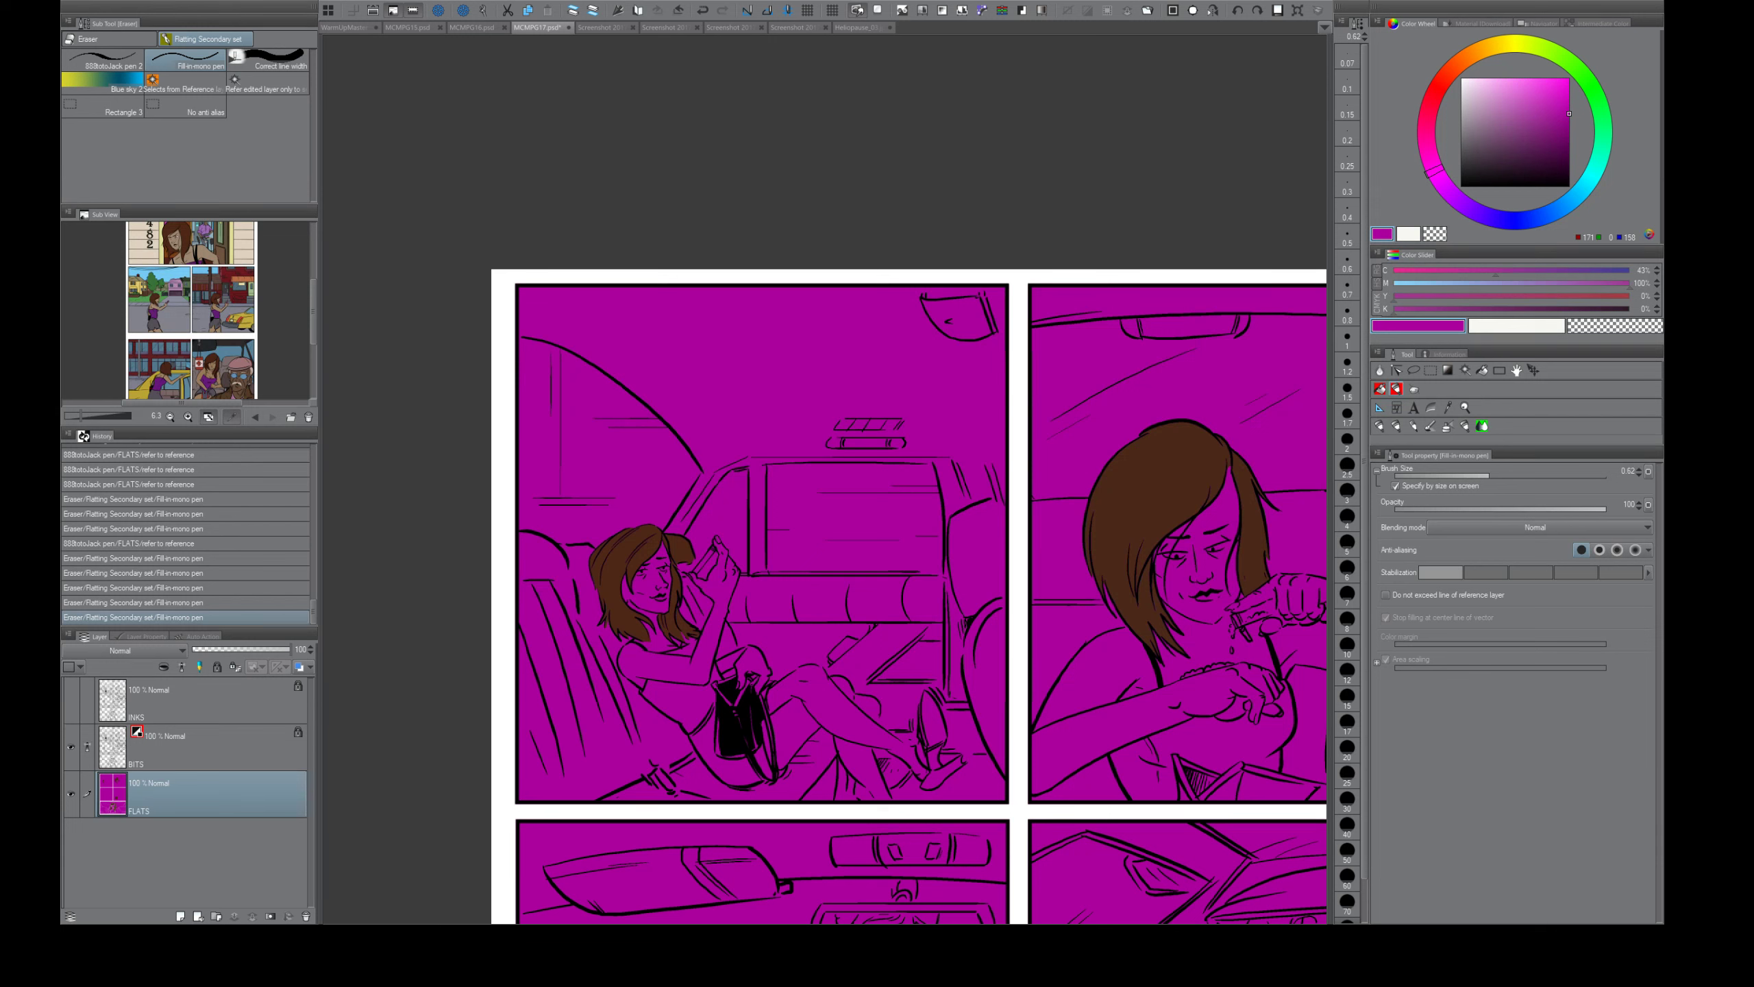
- Enlarge the car interior panel in the Sub View reference and sample its dark grey as the drawing color
scroll(197, 349, up, 2)
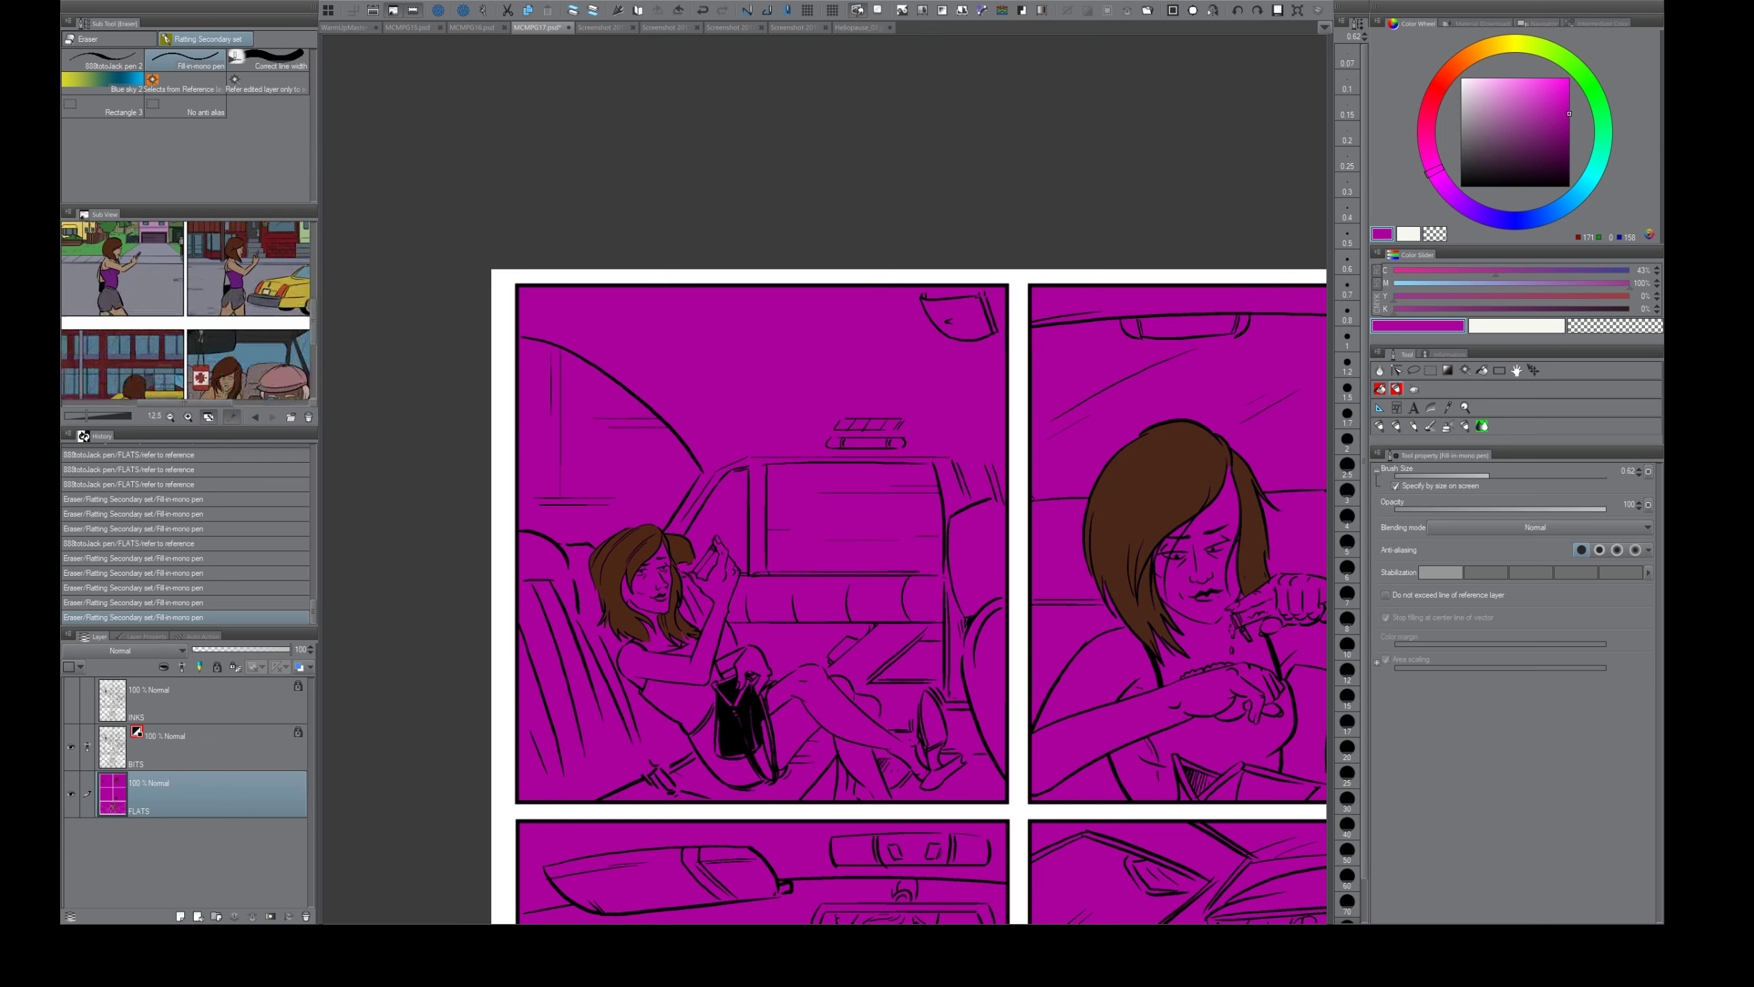
scroll(190, 312, up, 4)
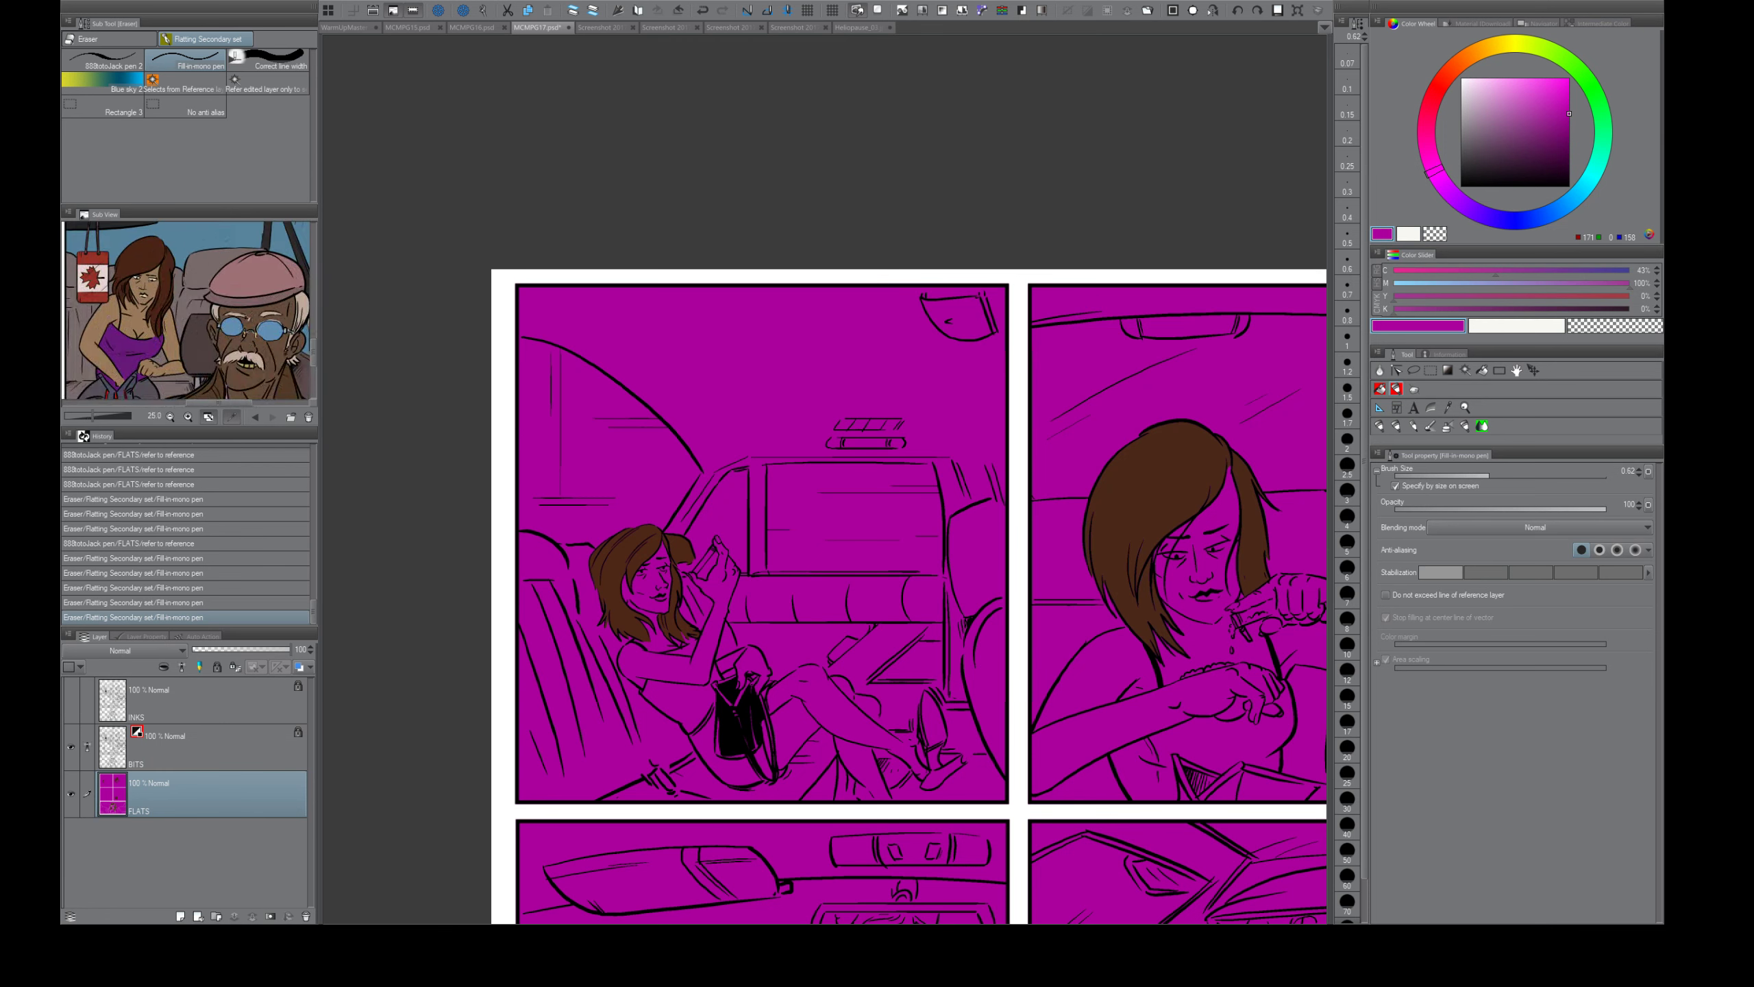
drag(181, 299, 193, 348)
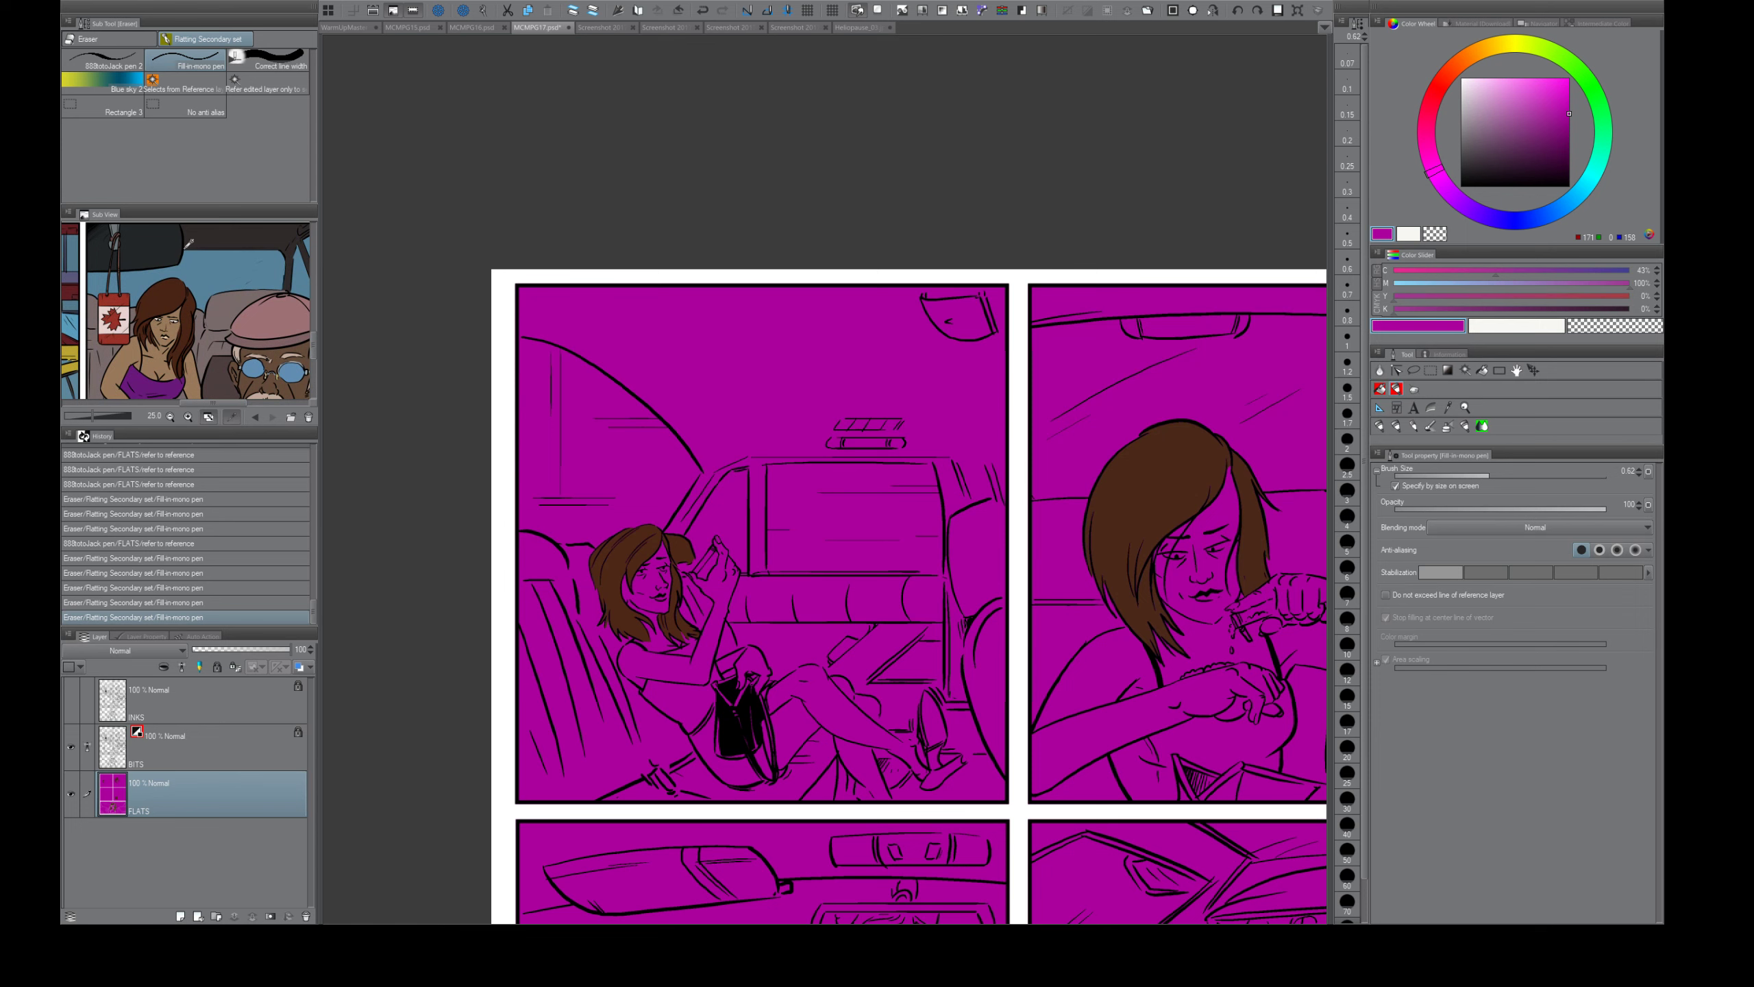
click(264, 226)
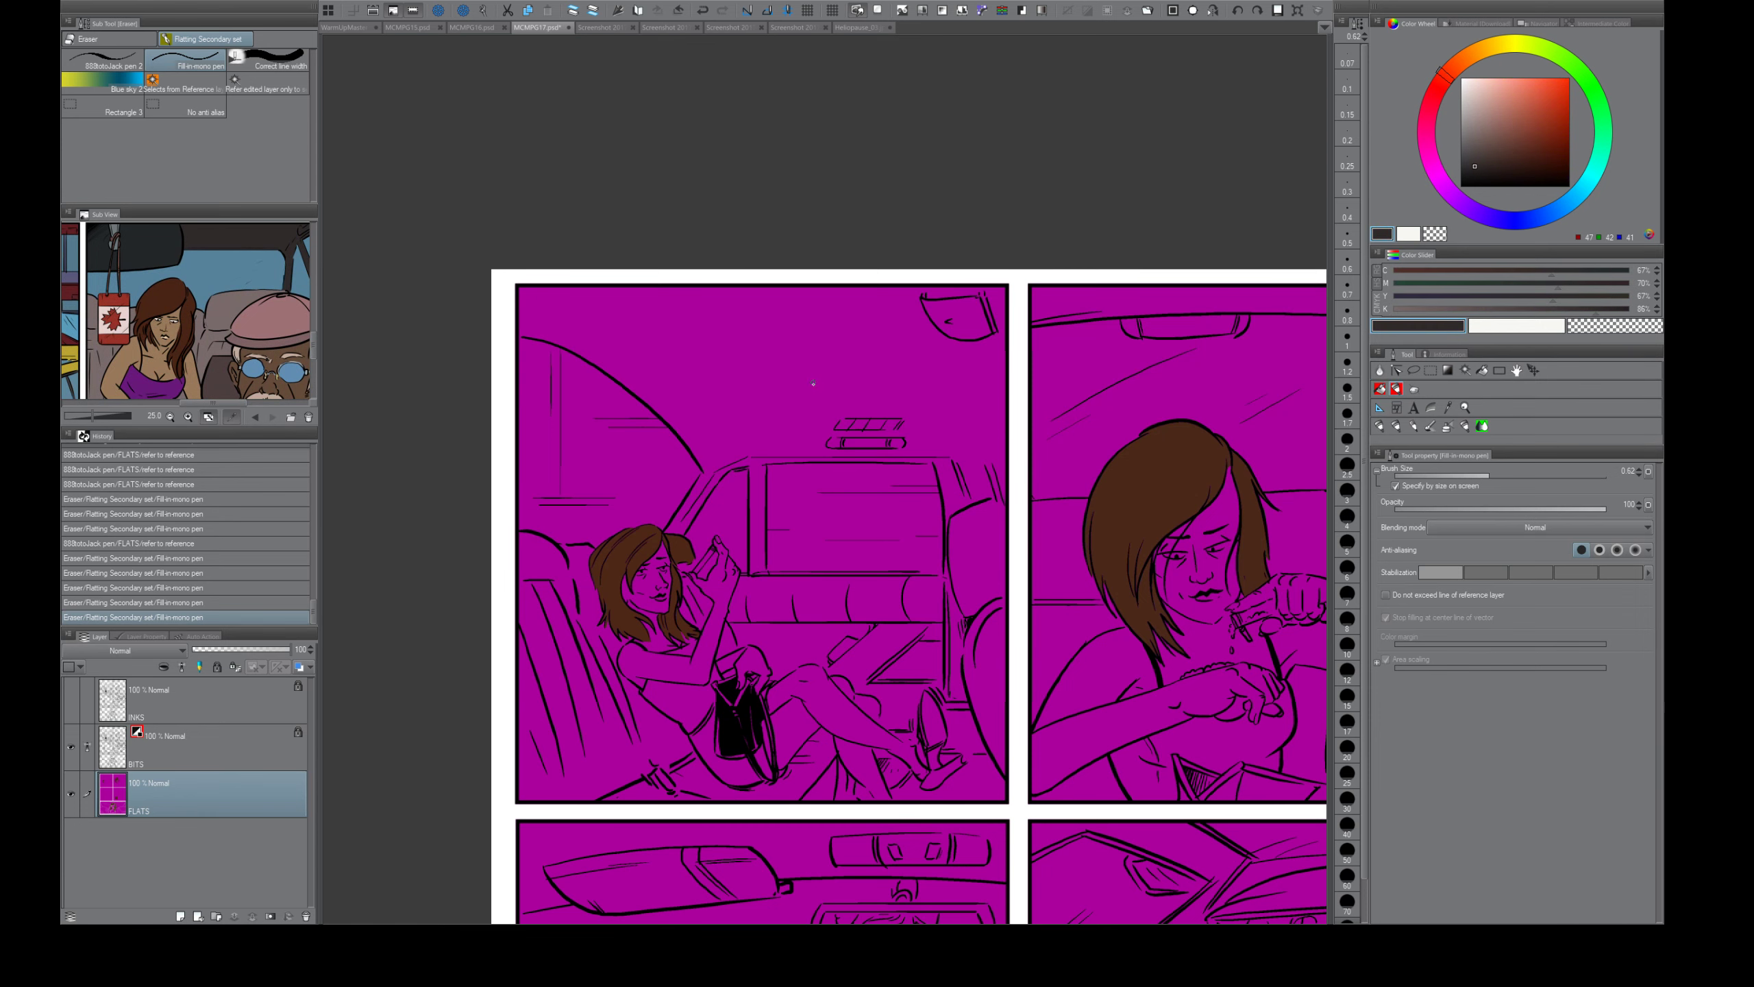
- Try to fill the car ceiling in the first panel with the sampled dark grey
key(g)
click(831, 360)
key(ctrl+z)
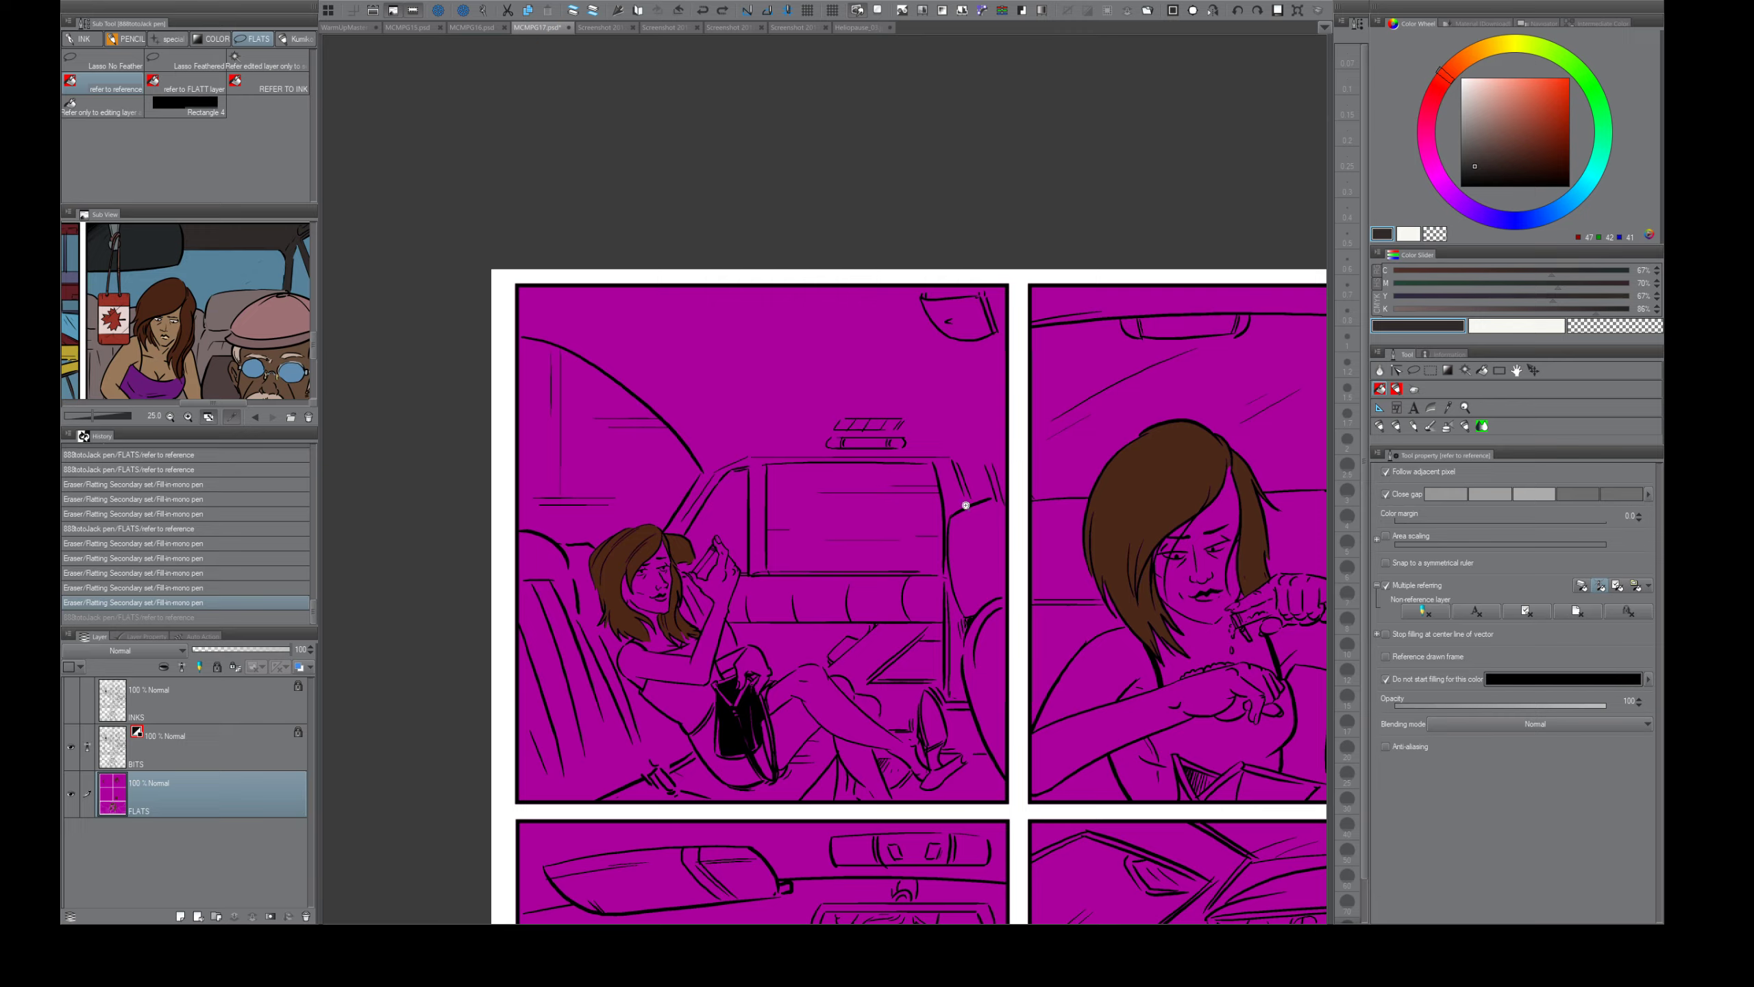
- Close the gaps in the thin strip beside the rear window's right pillar and fill it dark grey
key(e)
scroll(966, 505, up, 4)
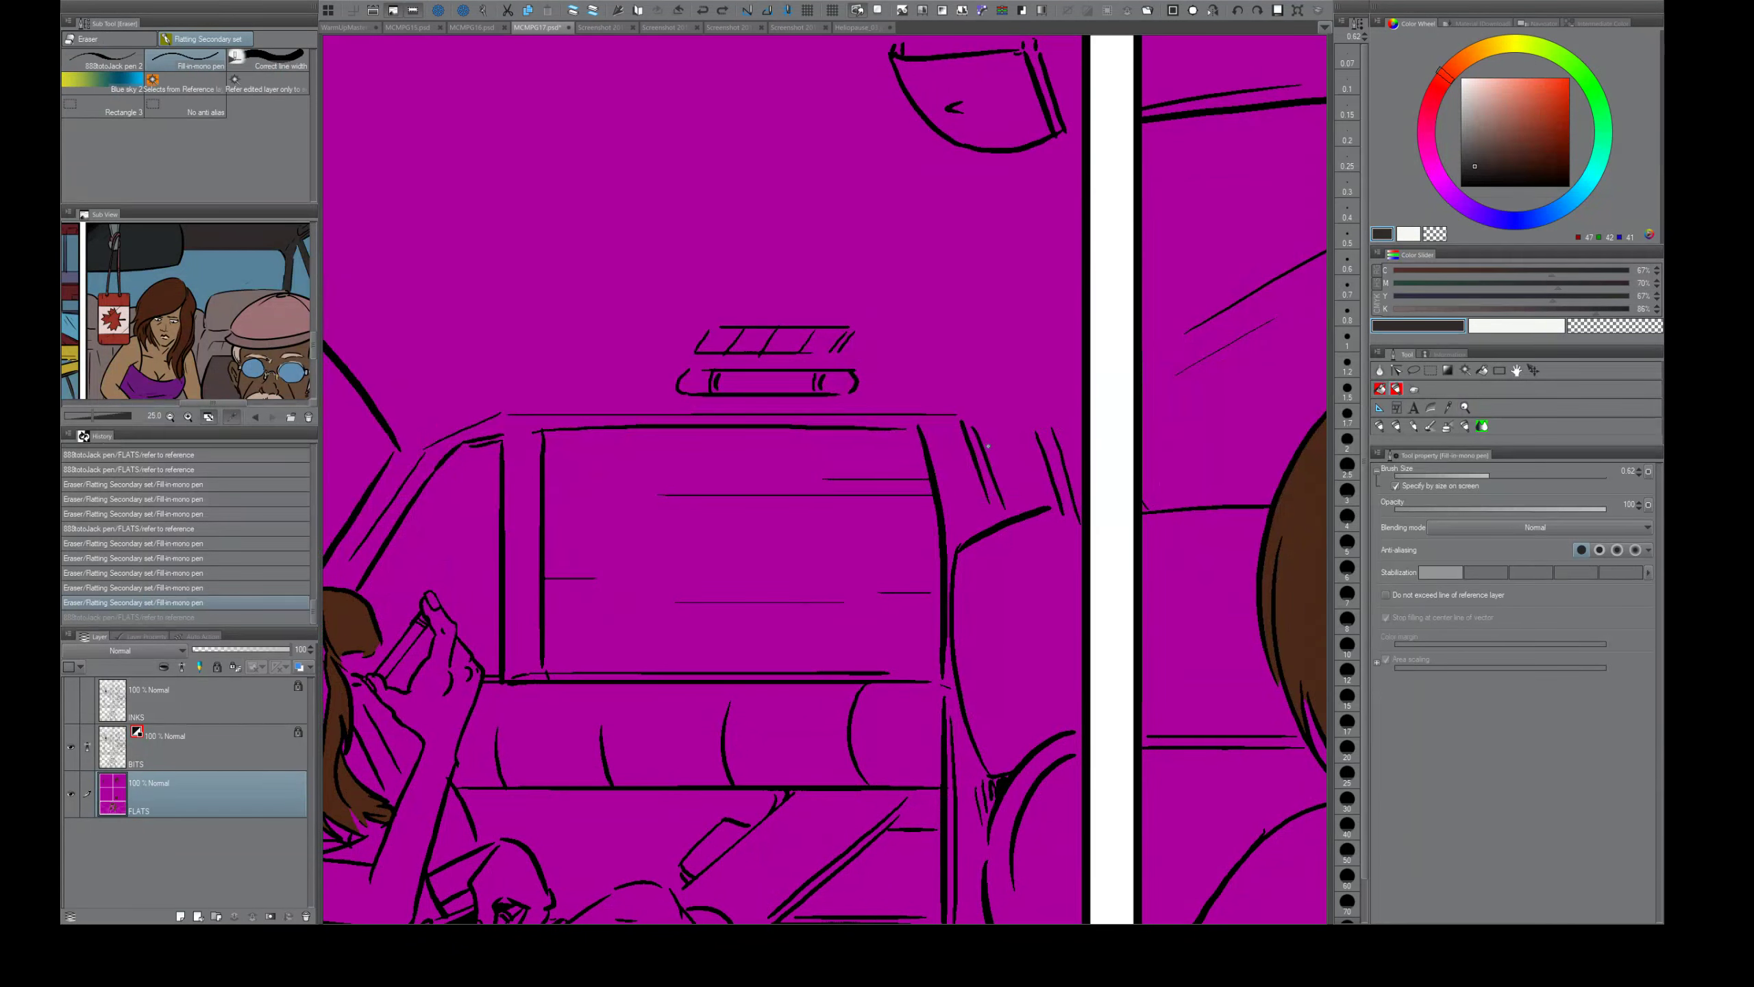
scroll(962, 423, down, 2)
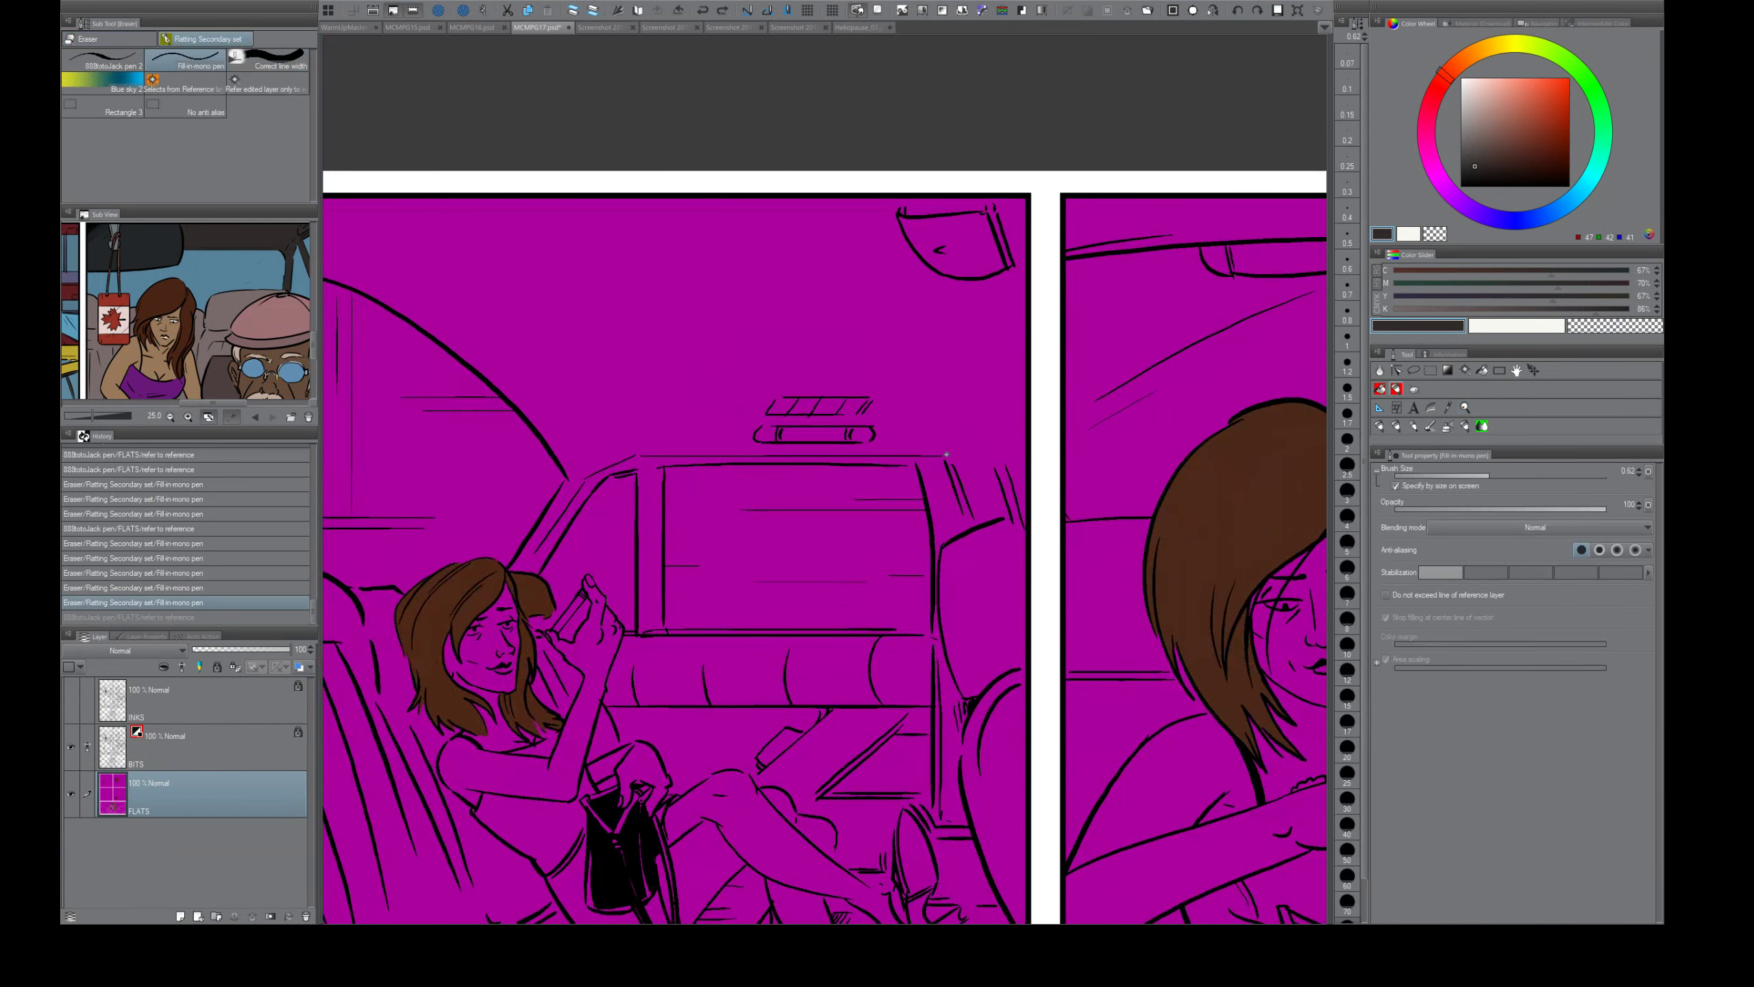
click(949, 460)
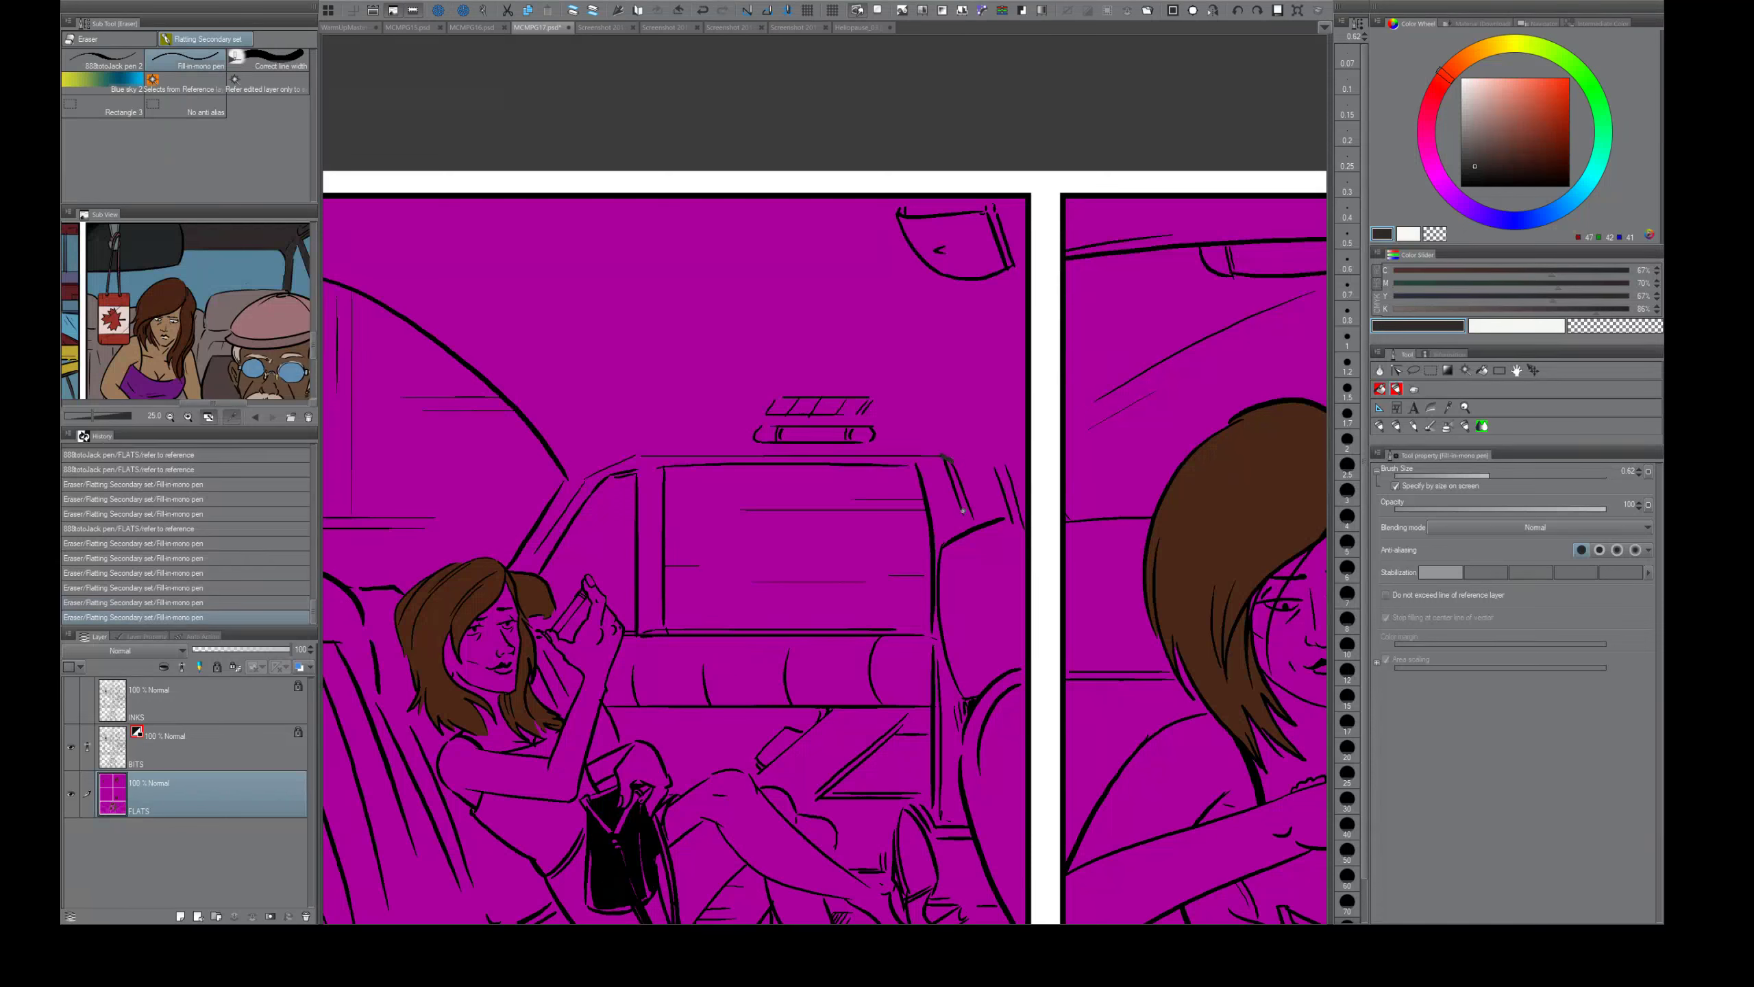
drag(963, 511, 975, 517)
key(g)
click(961, 490)
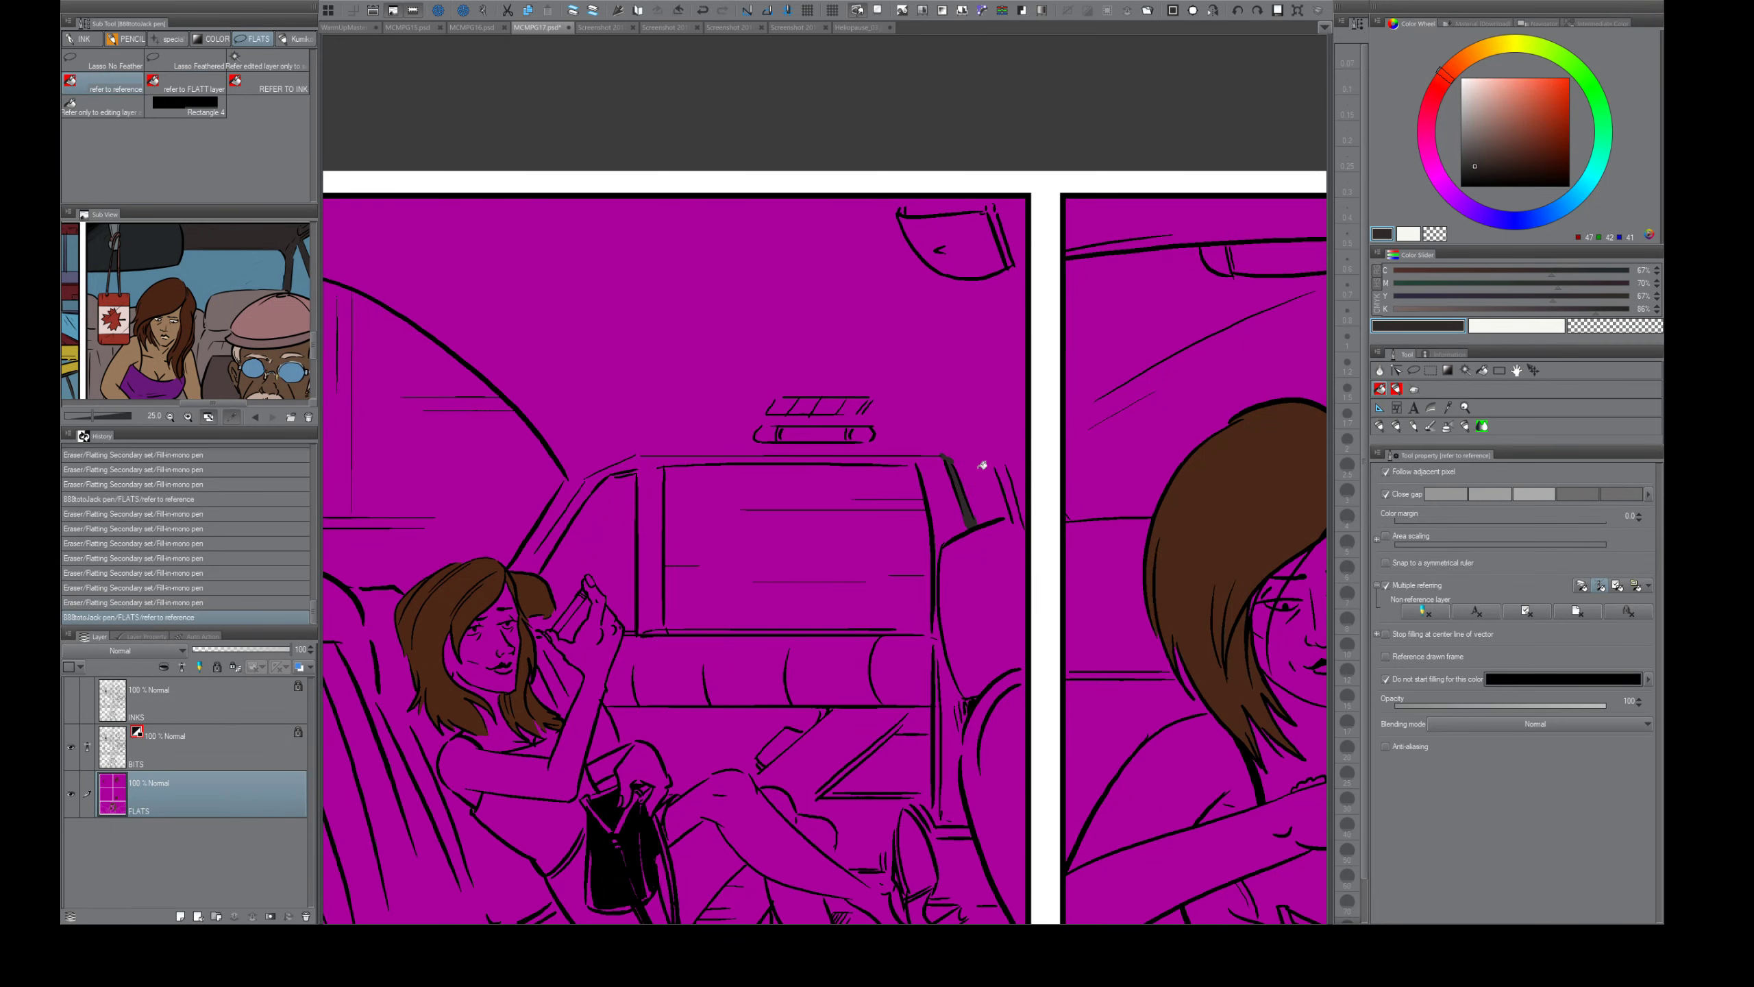
- Close the ceiling's open lower edge beside both window pillars with the fill-in mono pen, and fill the ceiling dark grey
key(e)
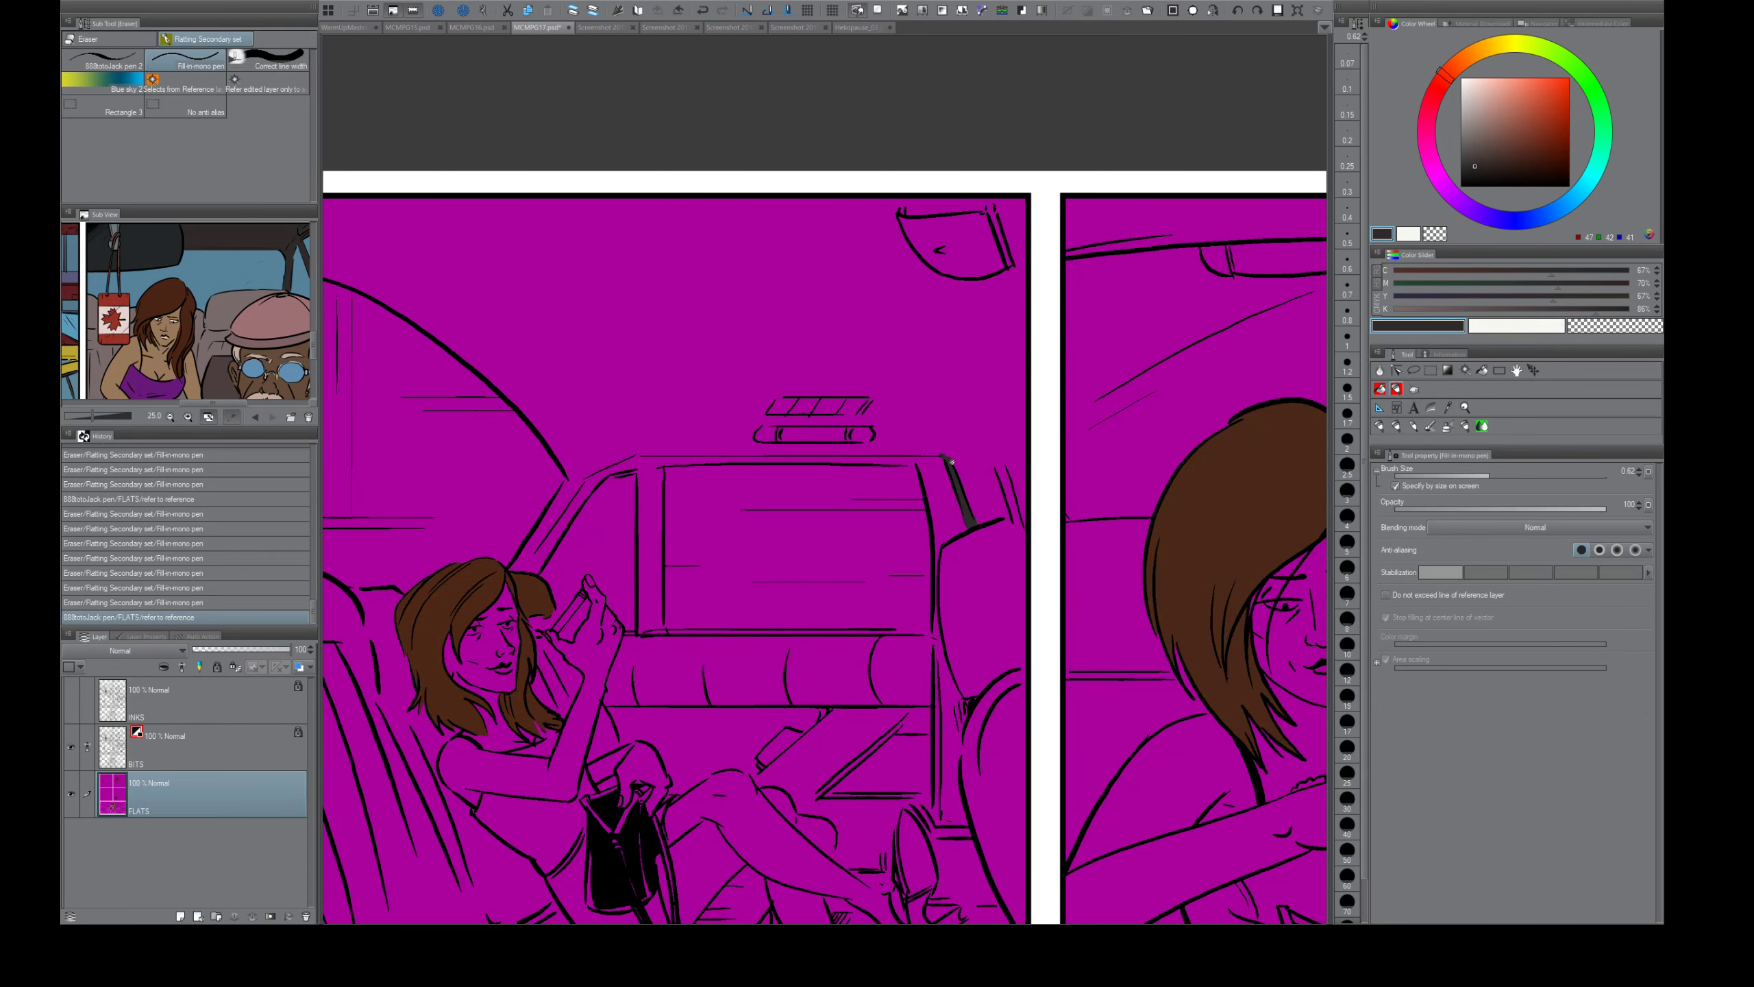
drag(946, 457, 1025, 447)
key(g)
click(991, 380)
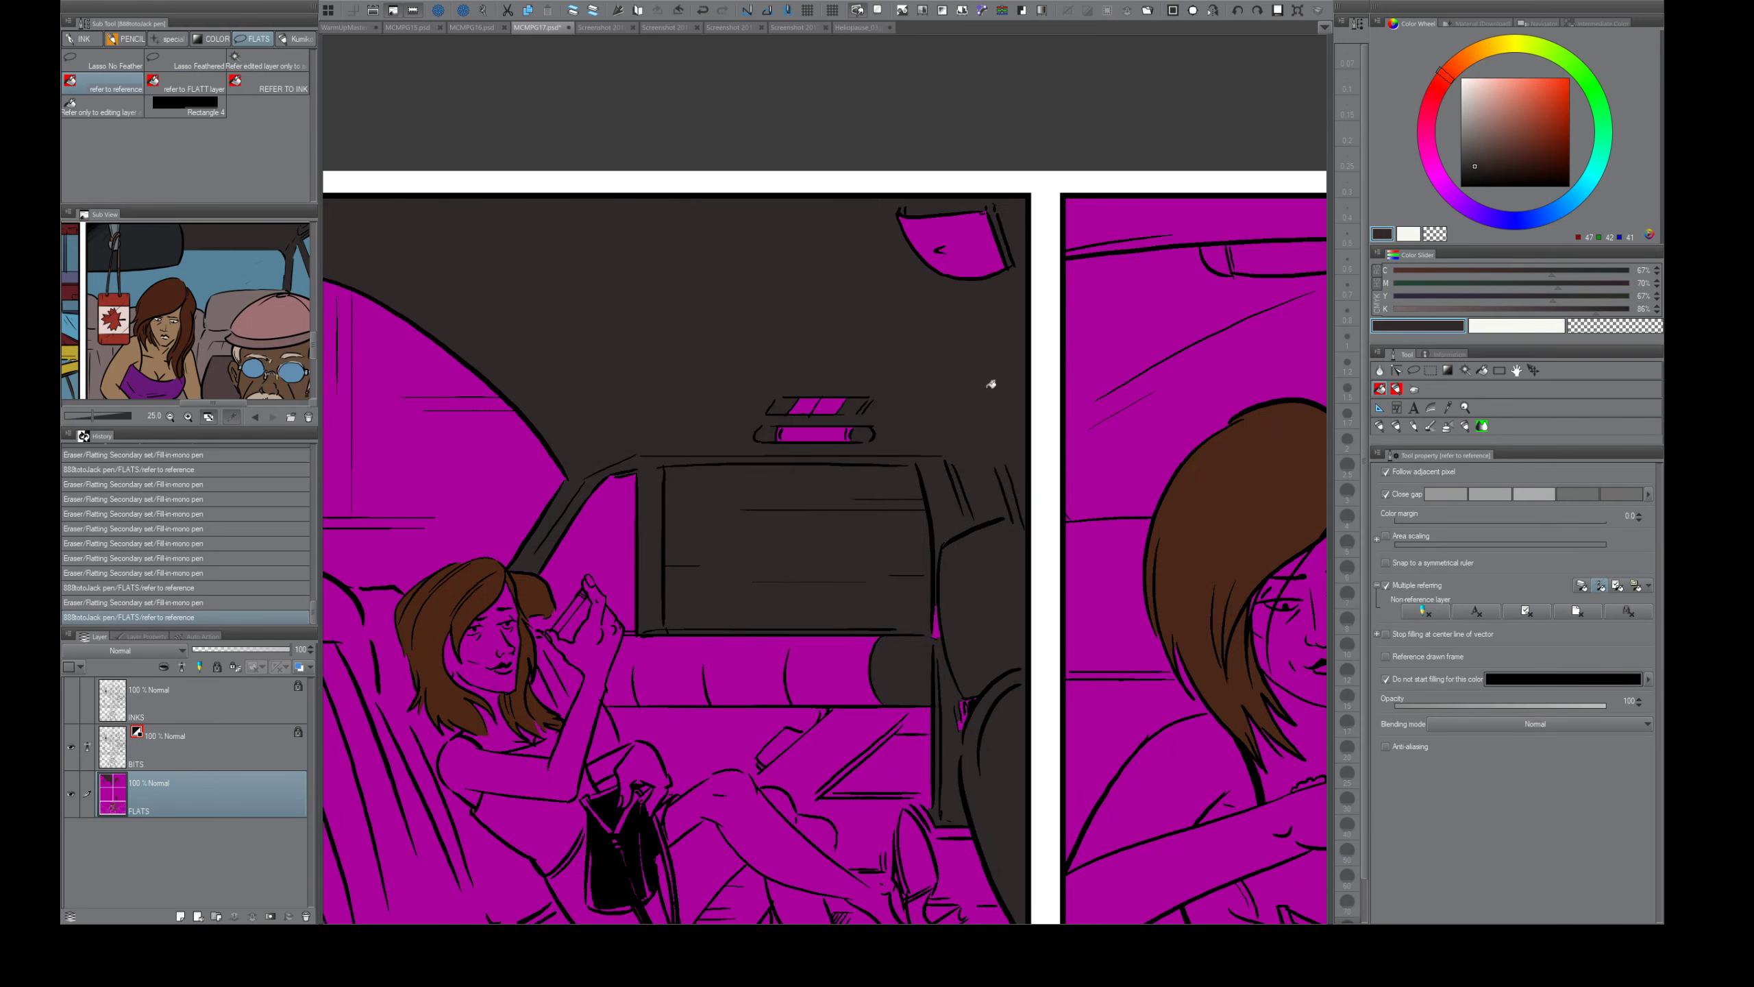
key(ctrl+z)
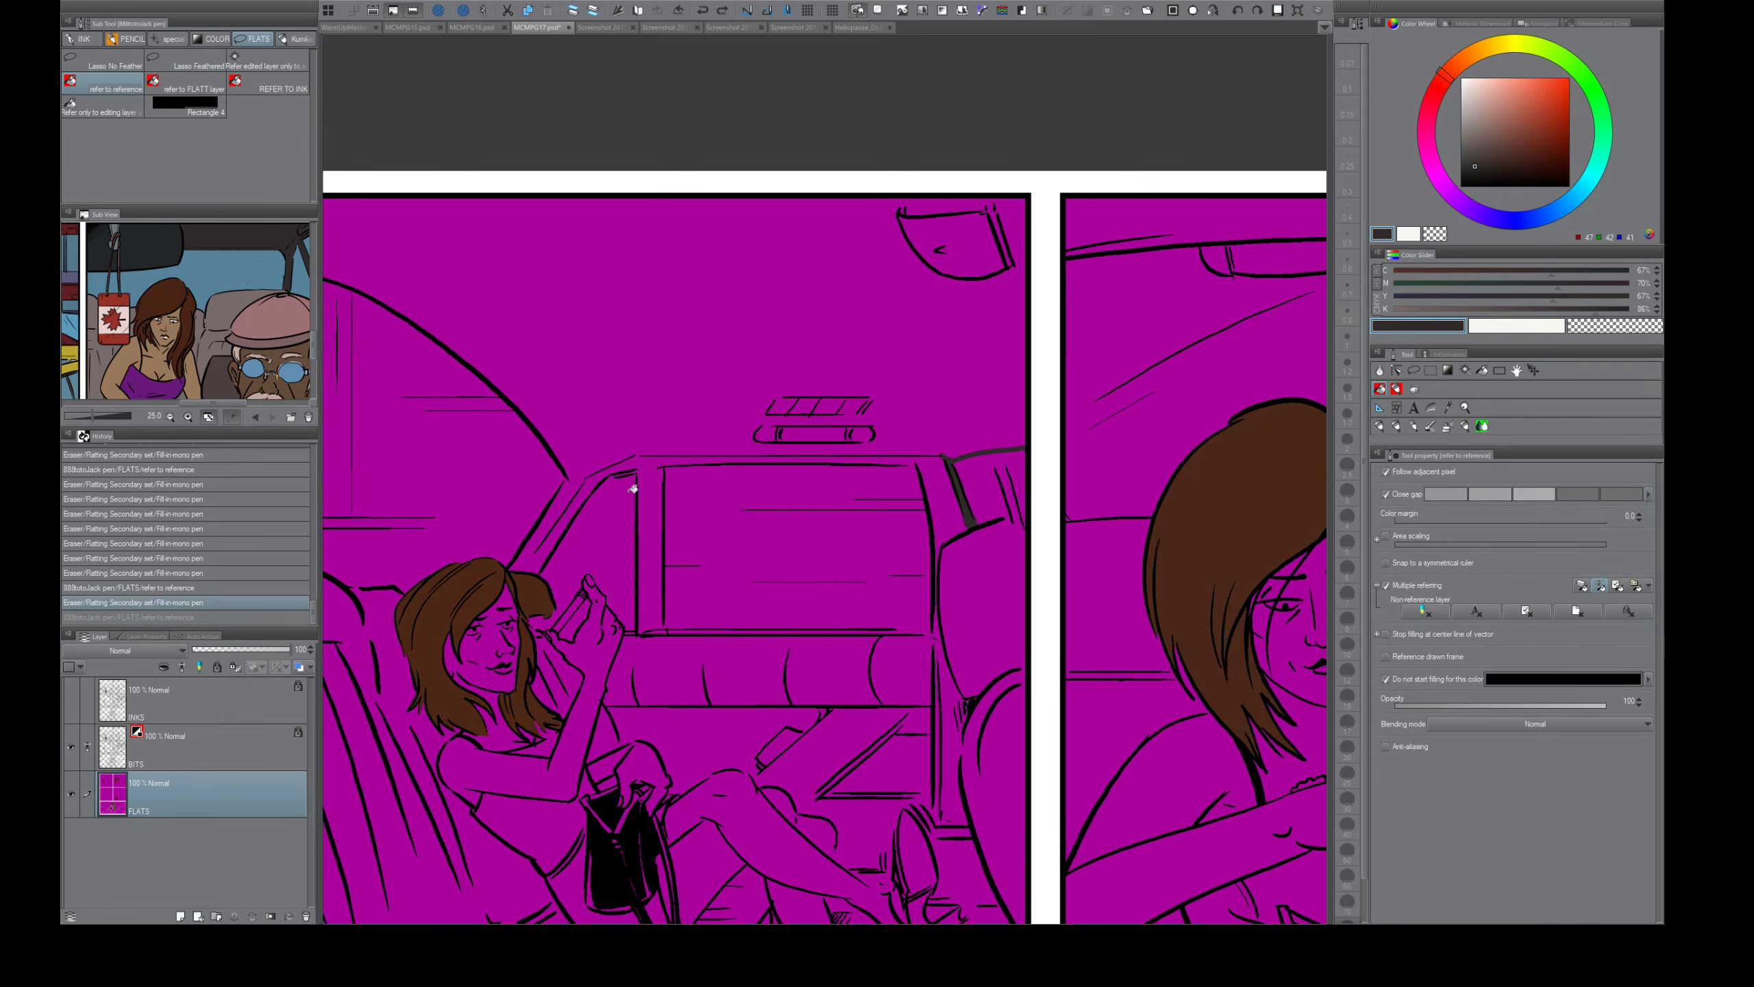
key(e)
drag(533, 551, 523, 572)
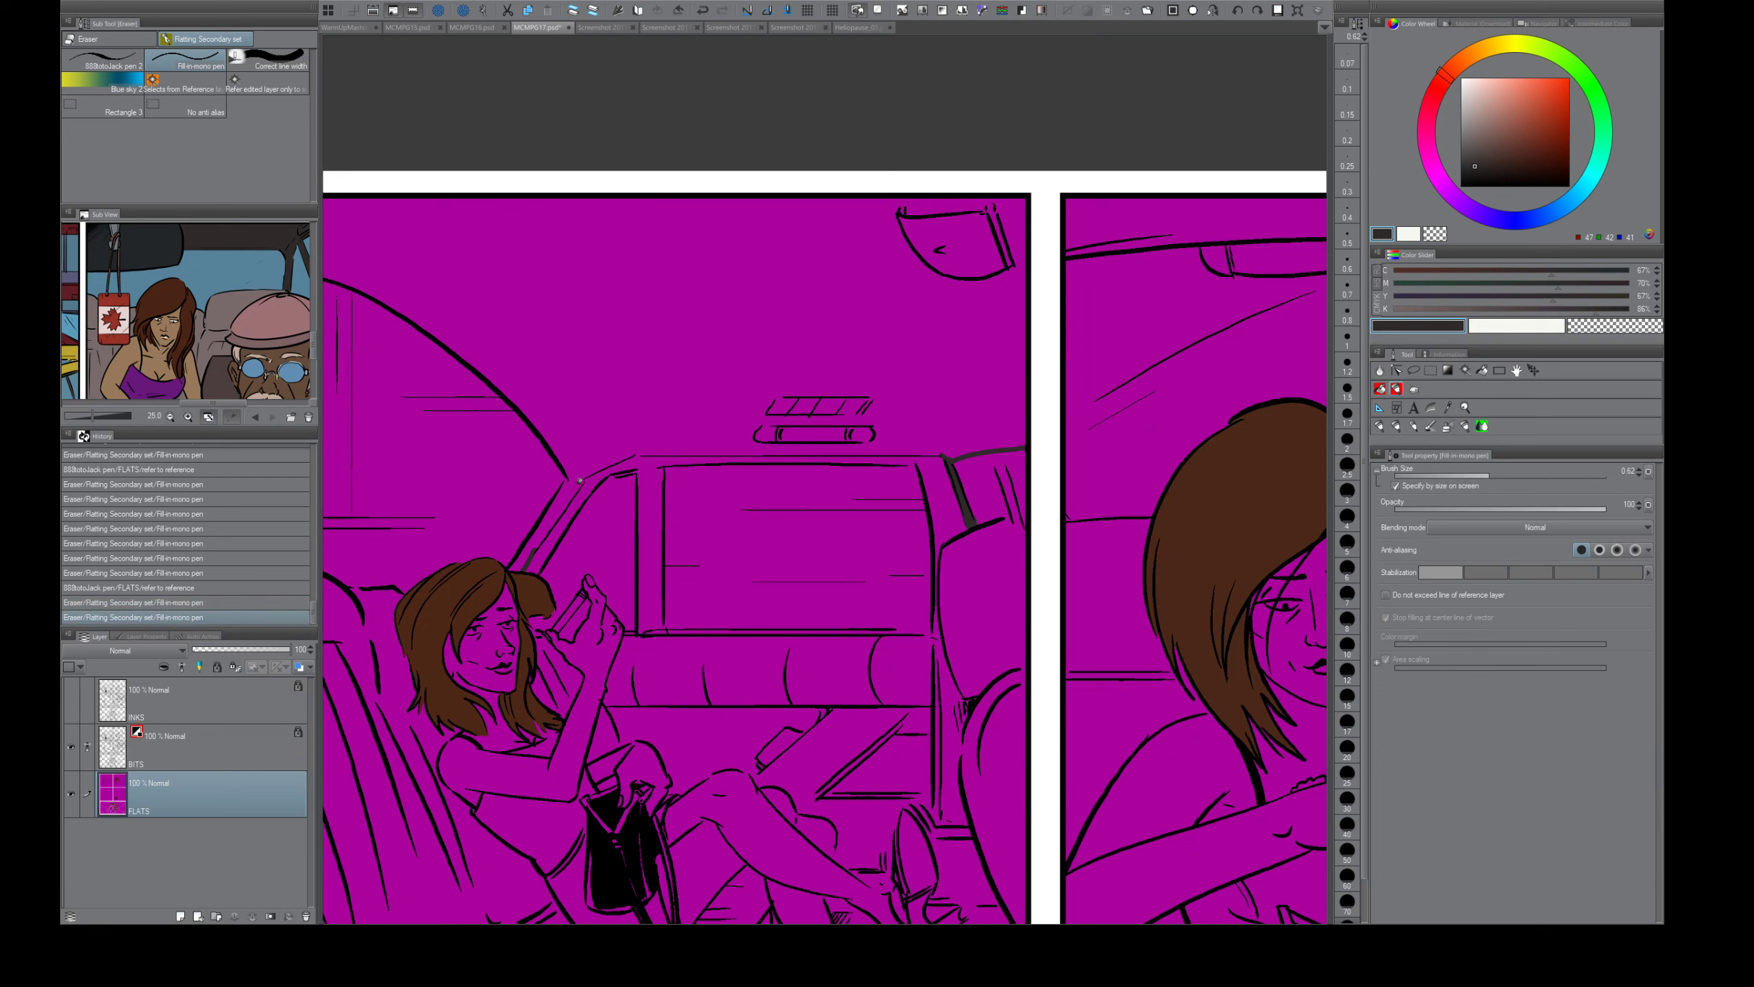
drag(580, 480, 640, 454)
key(g)
click(980, 411)
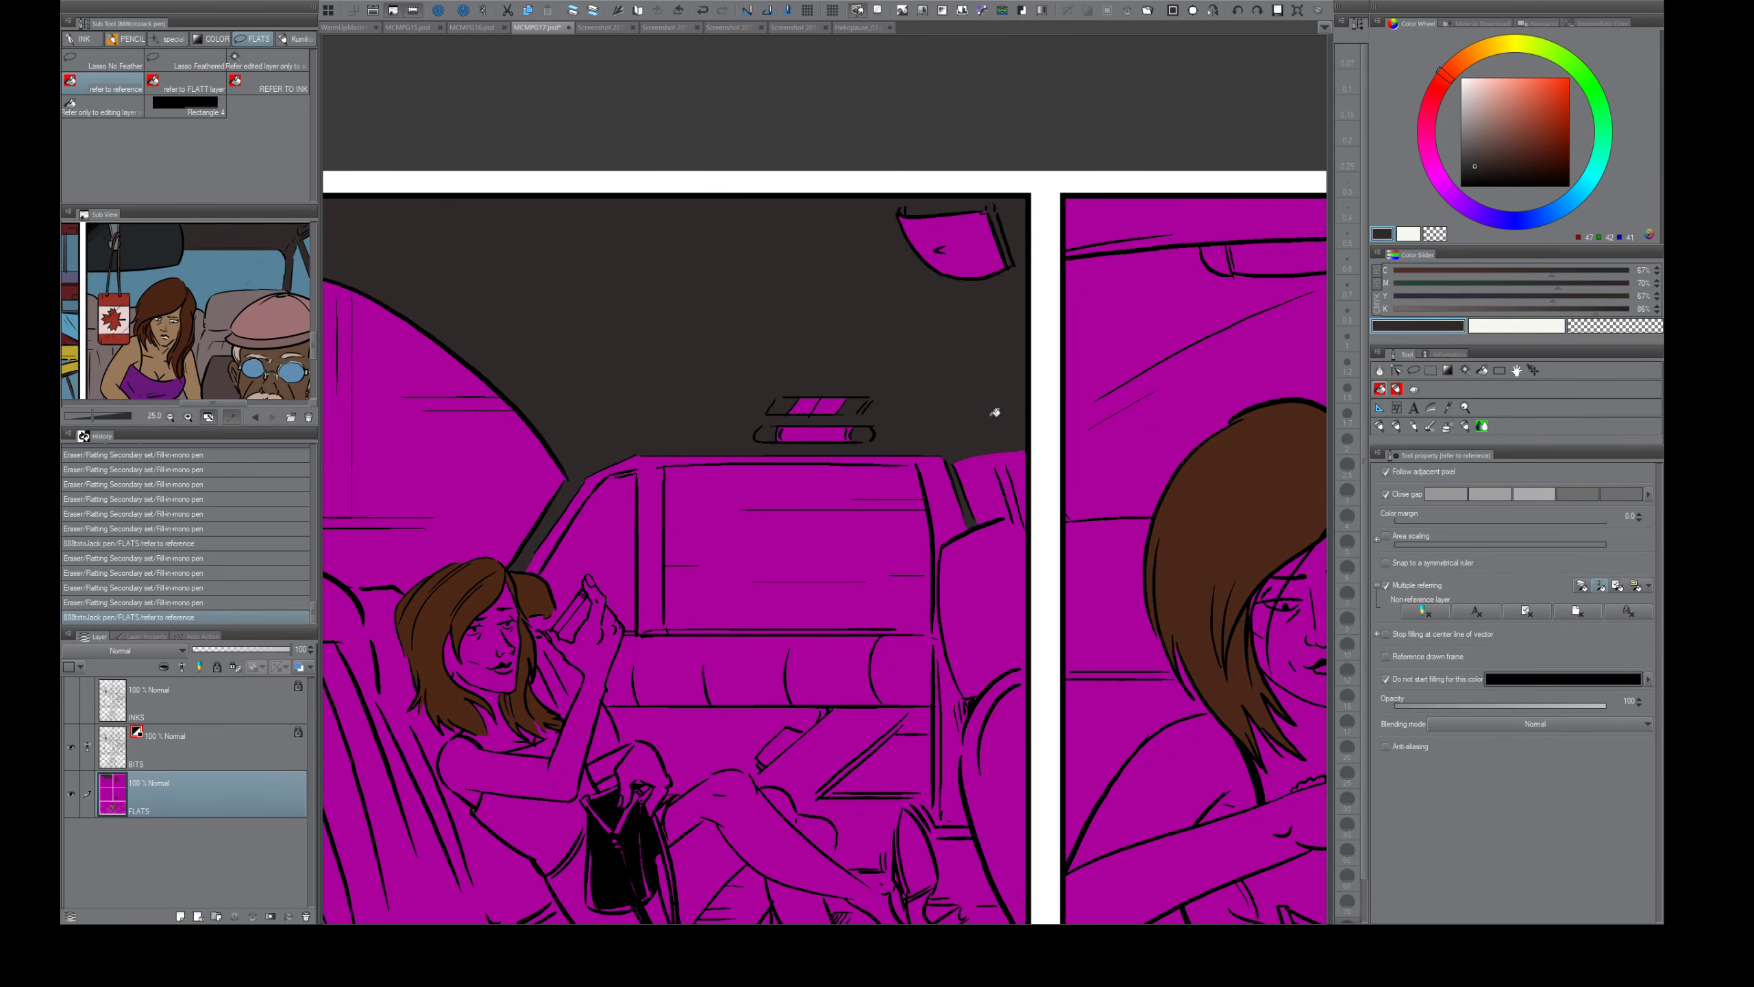
- Fill the ceiling light fixture's sections and the mirror shape near the upper panel corner with the same dark grey
click(831, 432)
click(832, 407)
click(805, 407)
click(955, 243)
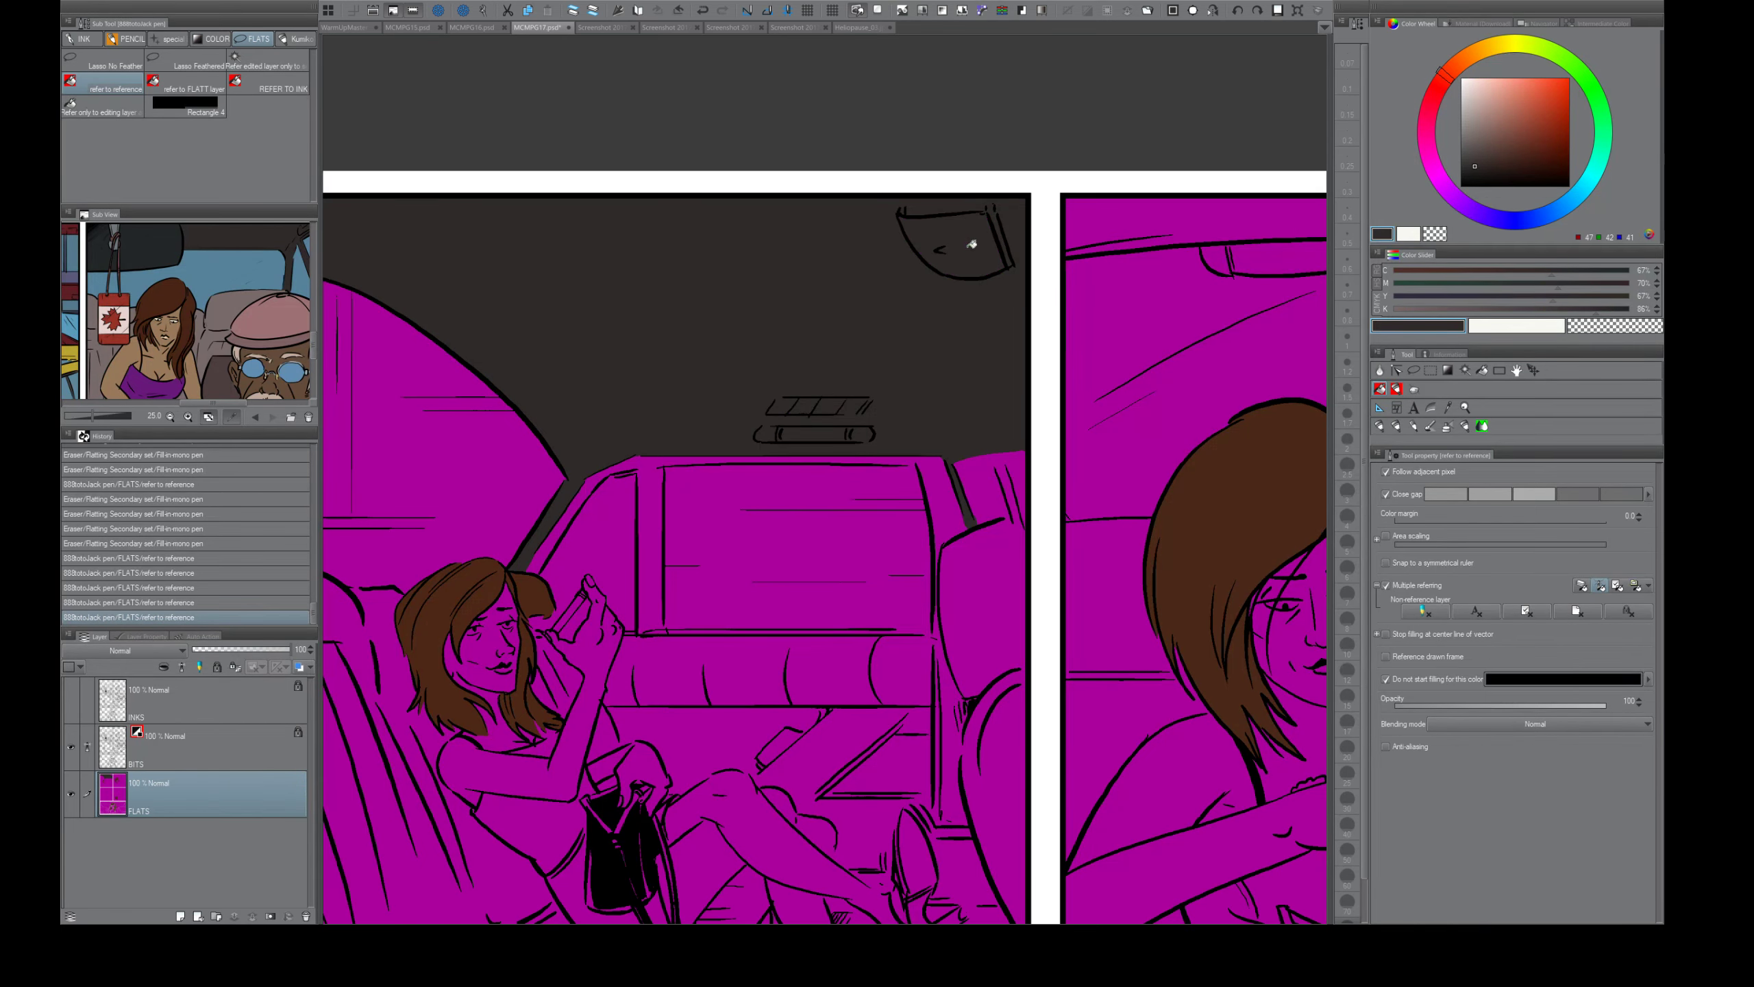
- Choose a lighter brownish grey and try filling the rear window frame with it
key(ctrl+space)
drag(991, 628, 899, 596)
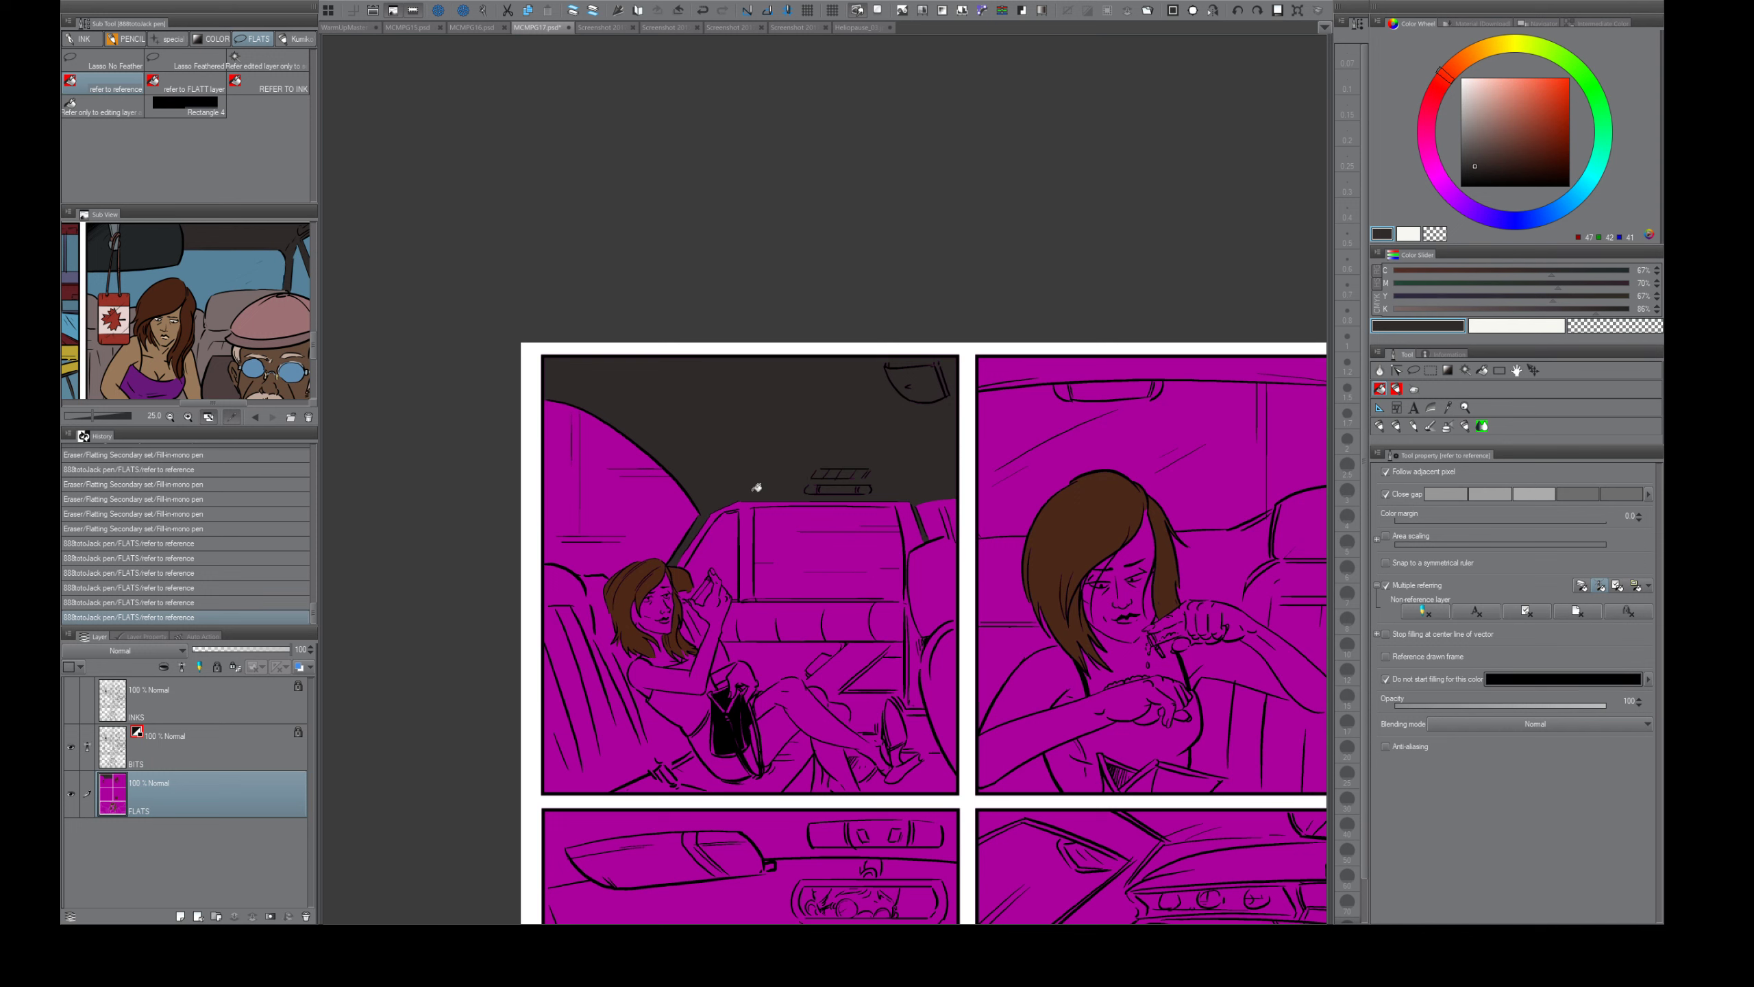
click(1481, 152)
click(911, 528)
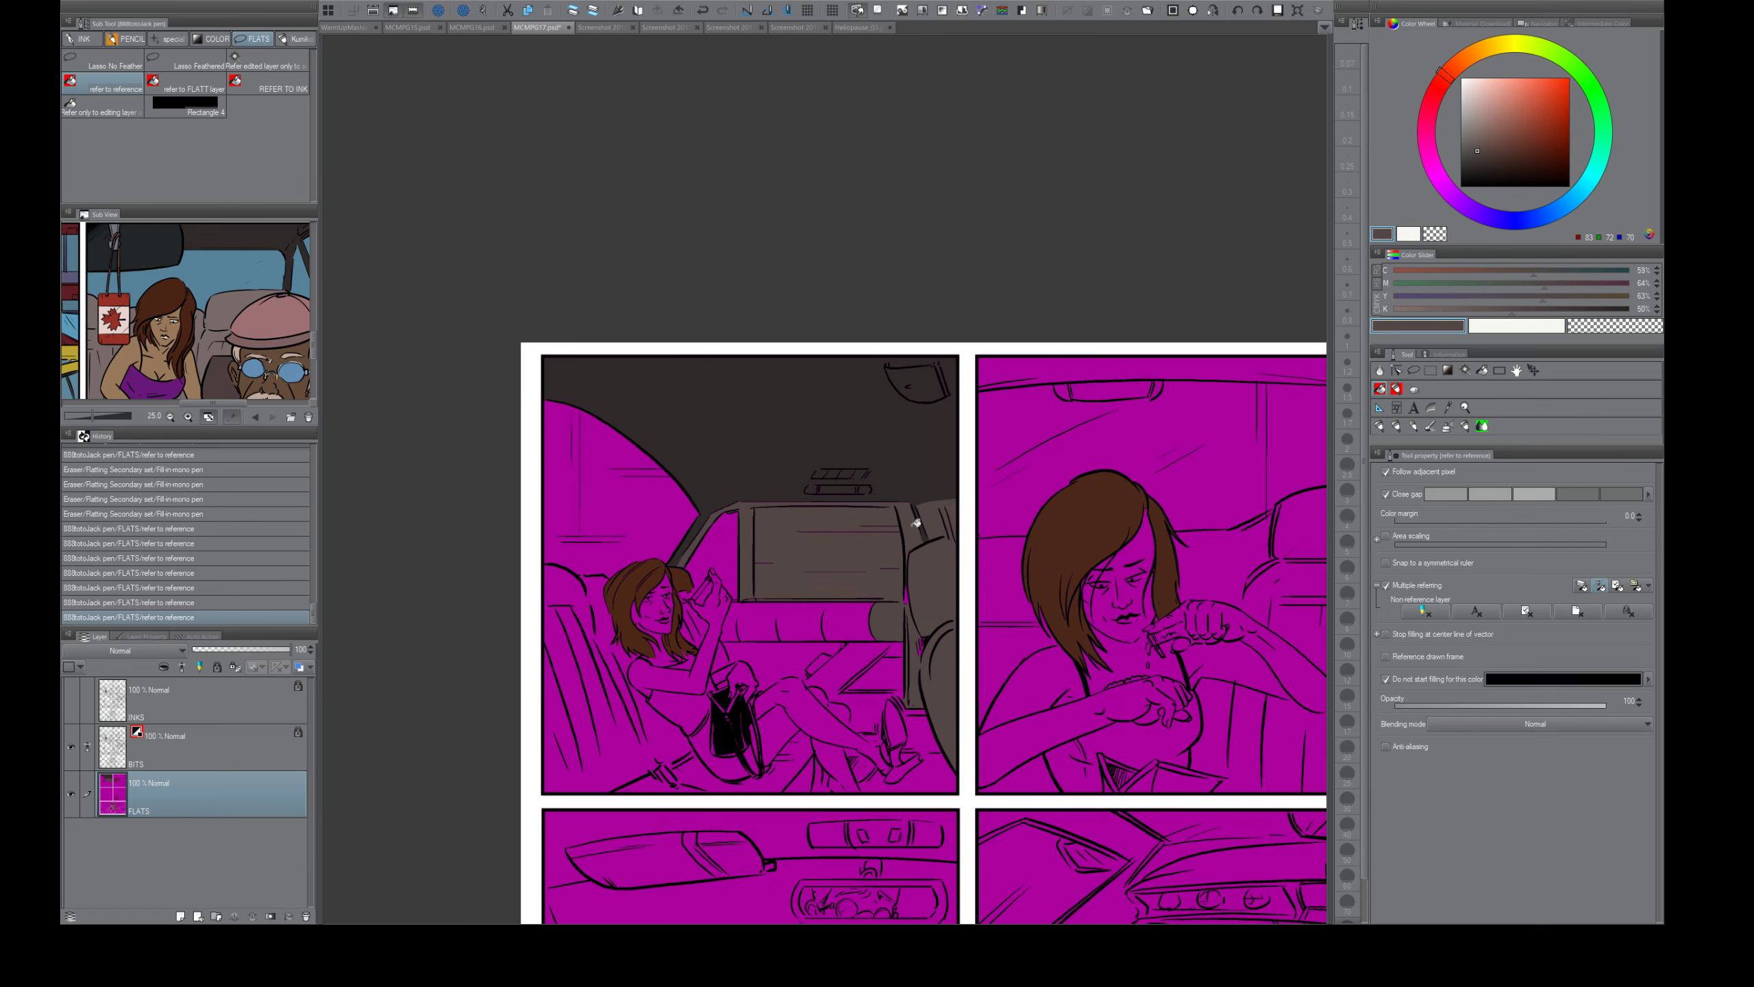
key(ctrl+z)
- Close the gaps along the window frame's right pillar and upper corner, and fill the frame with the lighter grey
key(e)
key(ctrl+space)
click(900, 588)
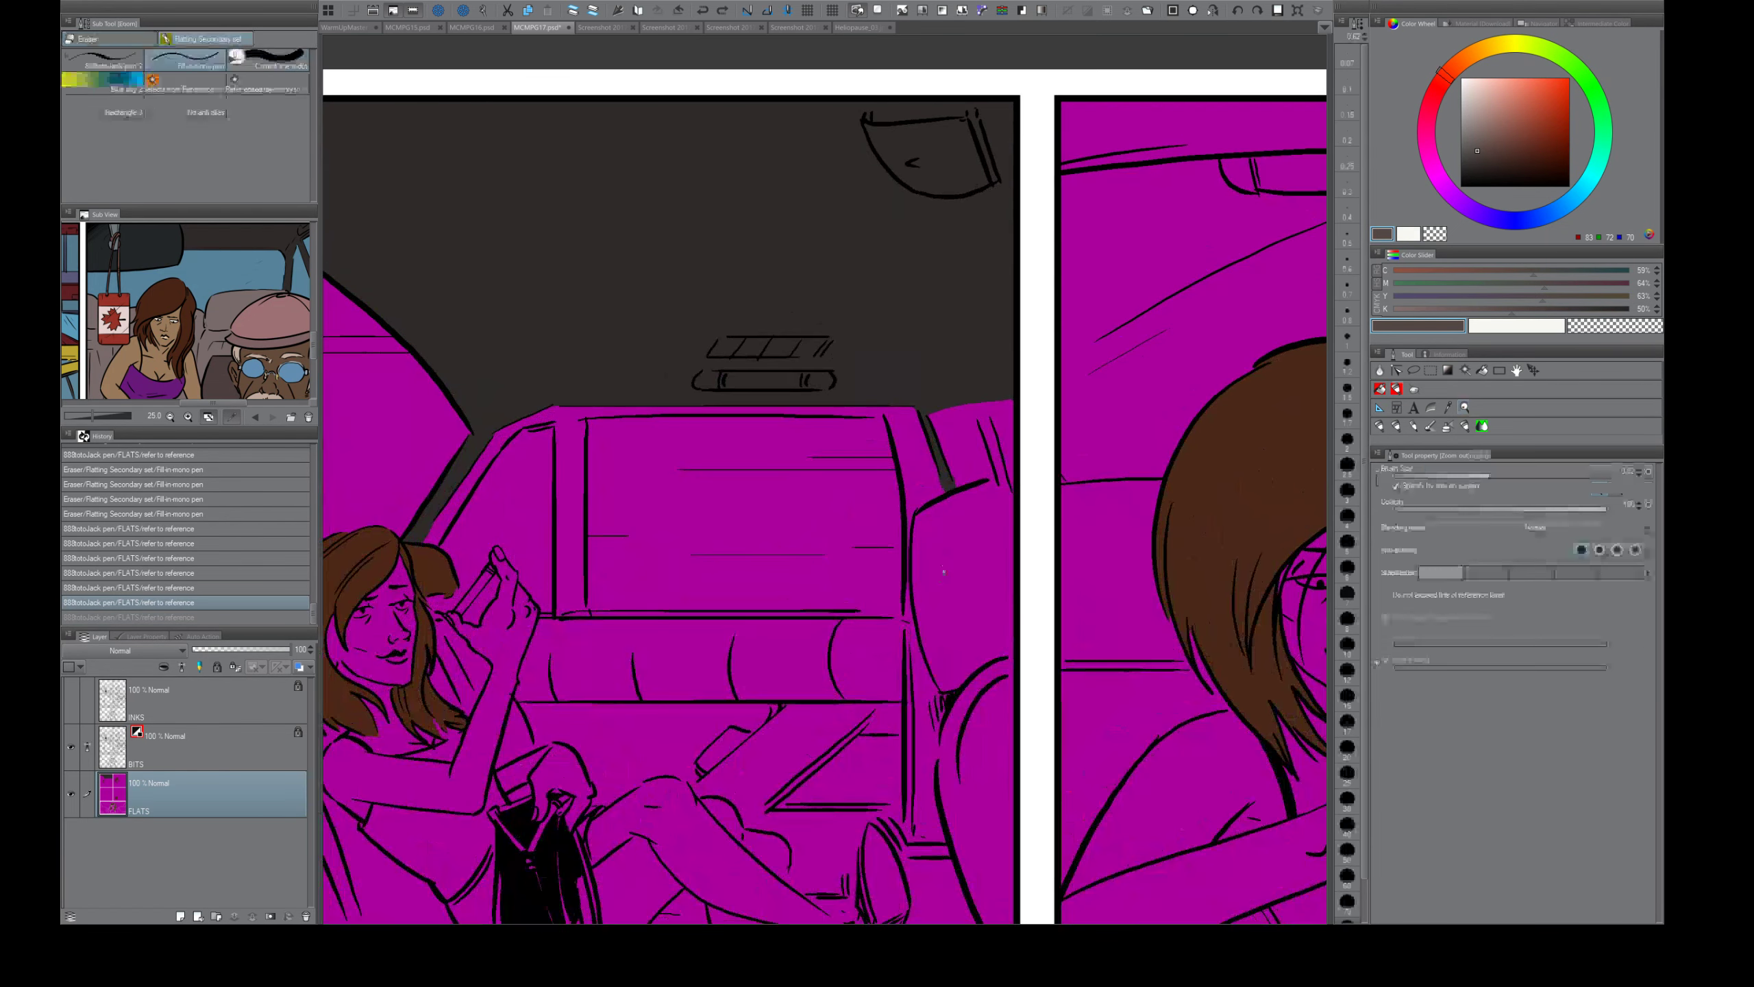
click(905, 616)
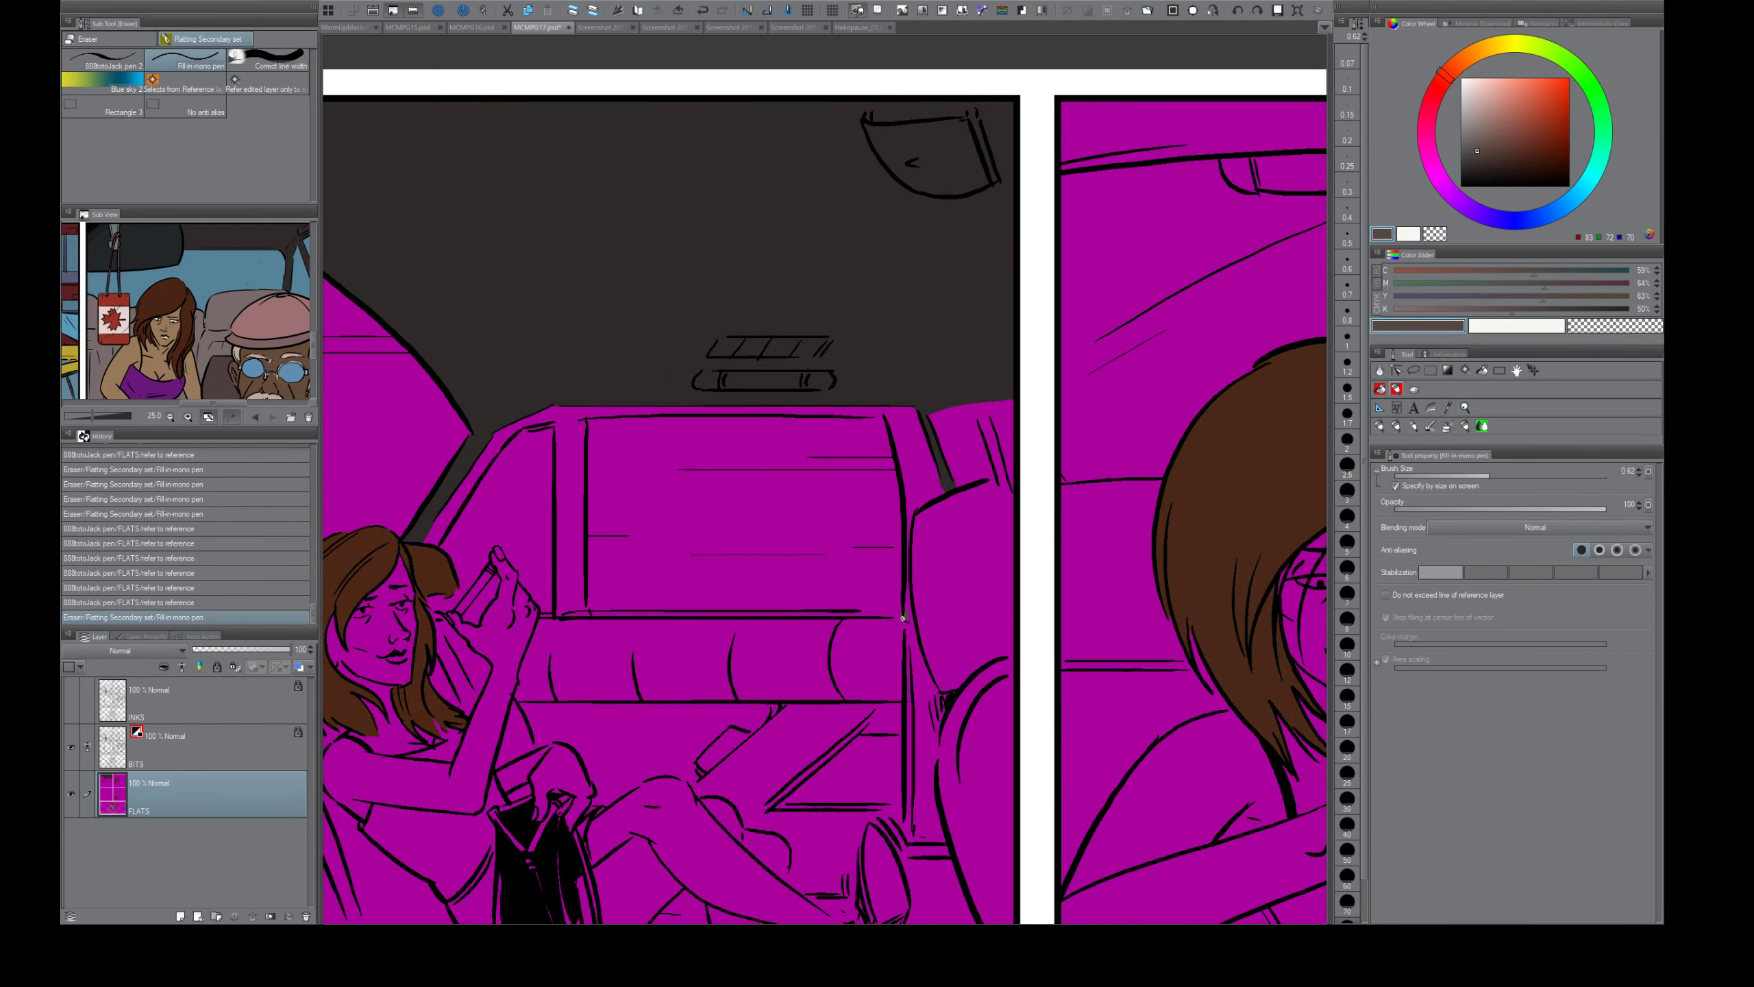
click(902, 604)
click(909, 513)
drag(881, 416, 873, 417)
key(g)
click(922, 441)
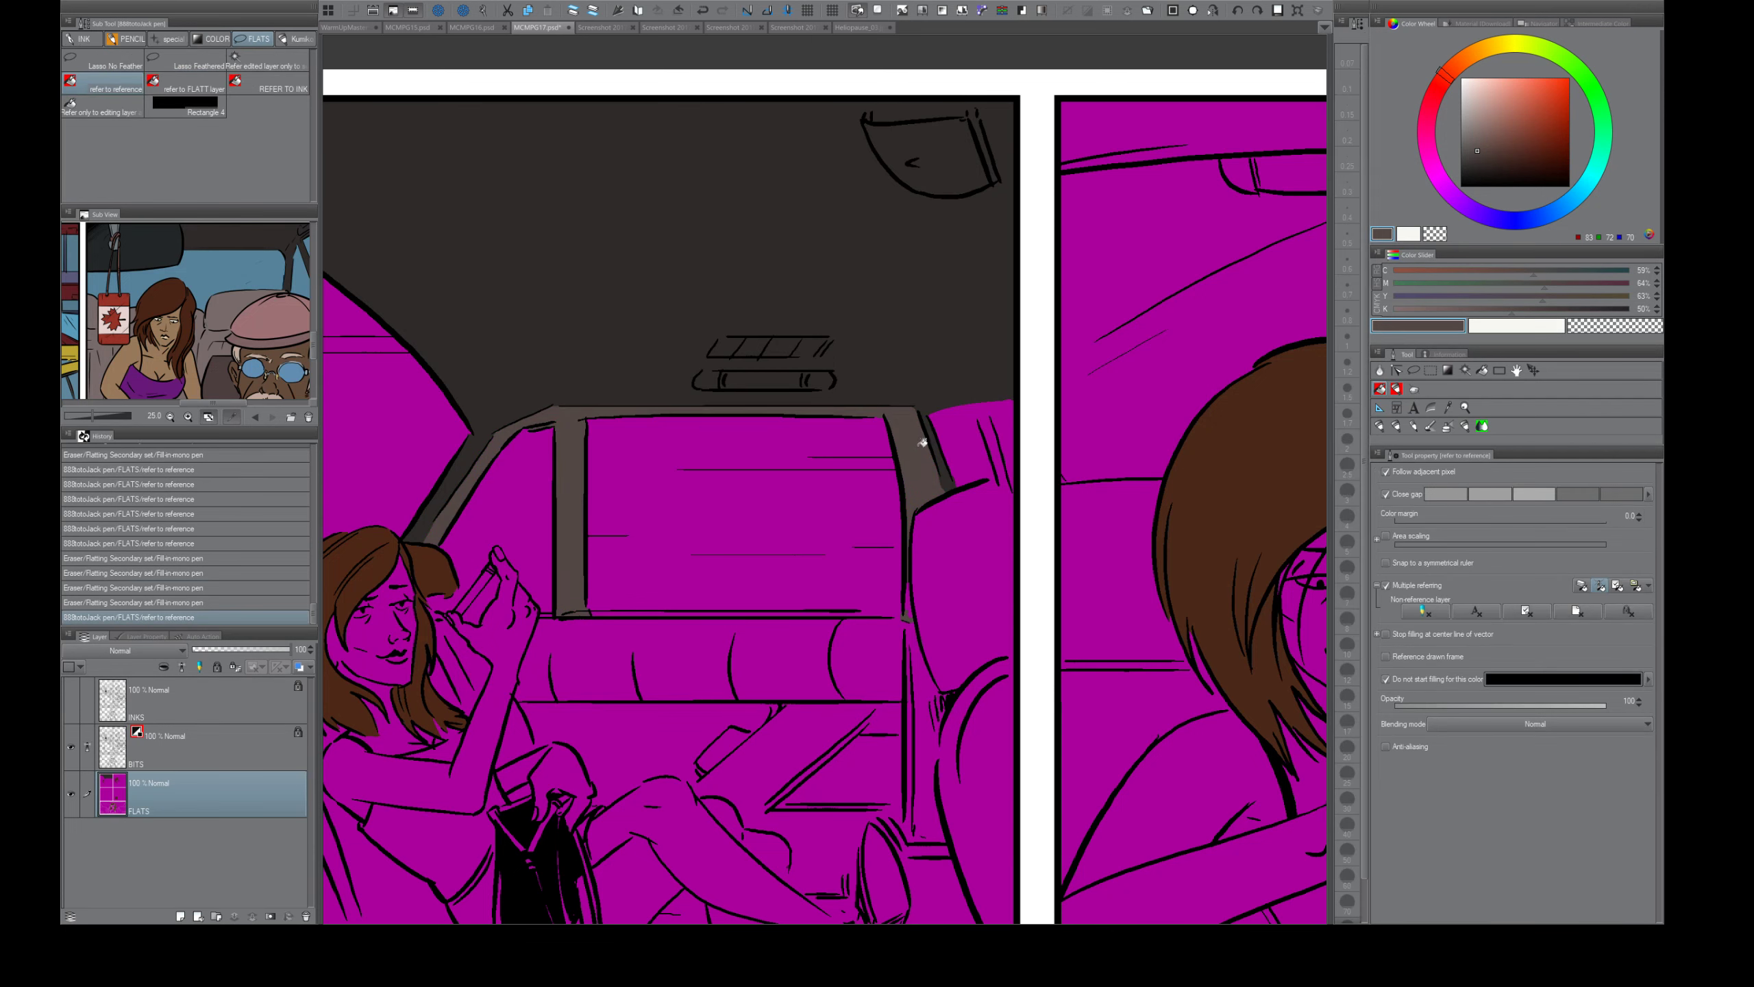
- Fill the sill beneath the rear window with the lighter grey and extend it to the right pillar
click(615, 611)
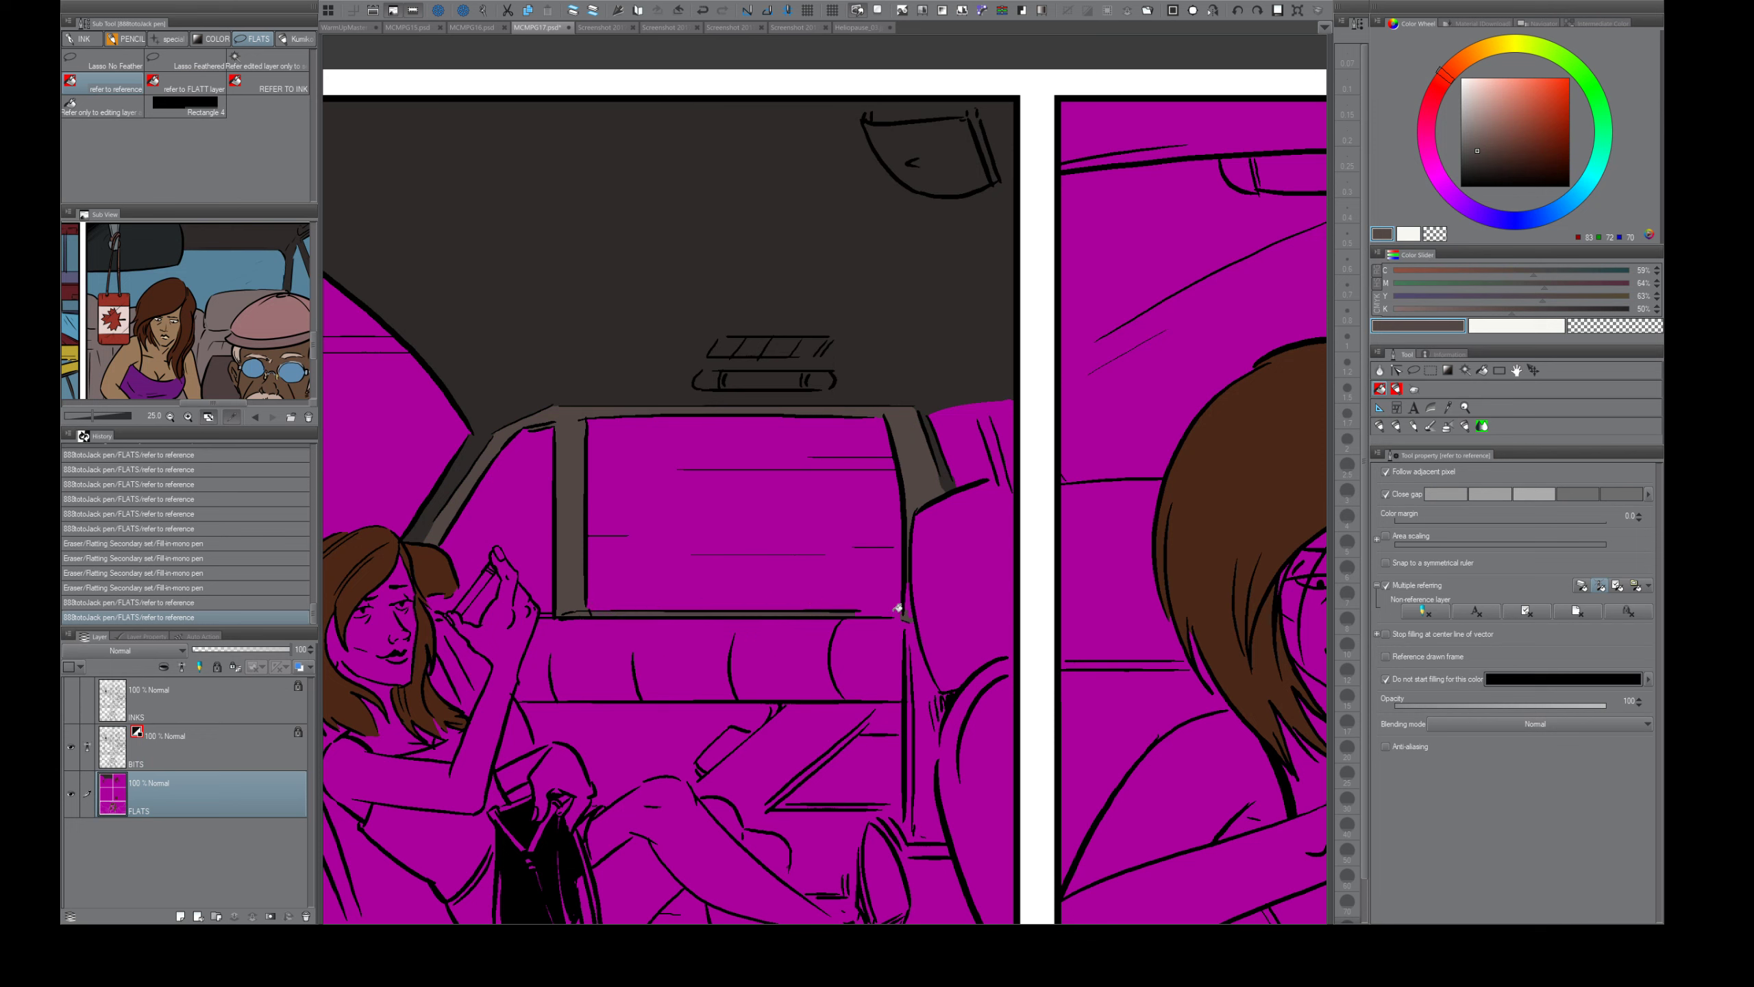
key(e)
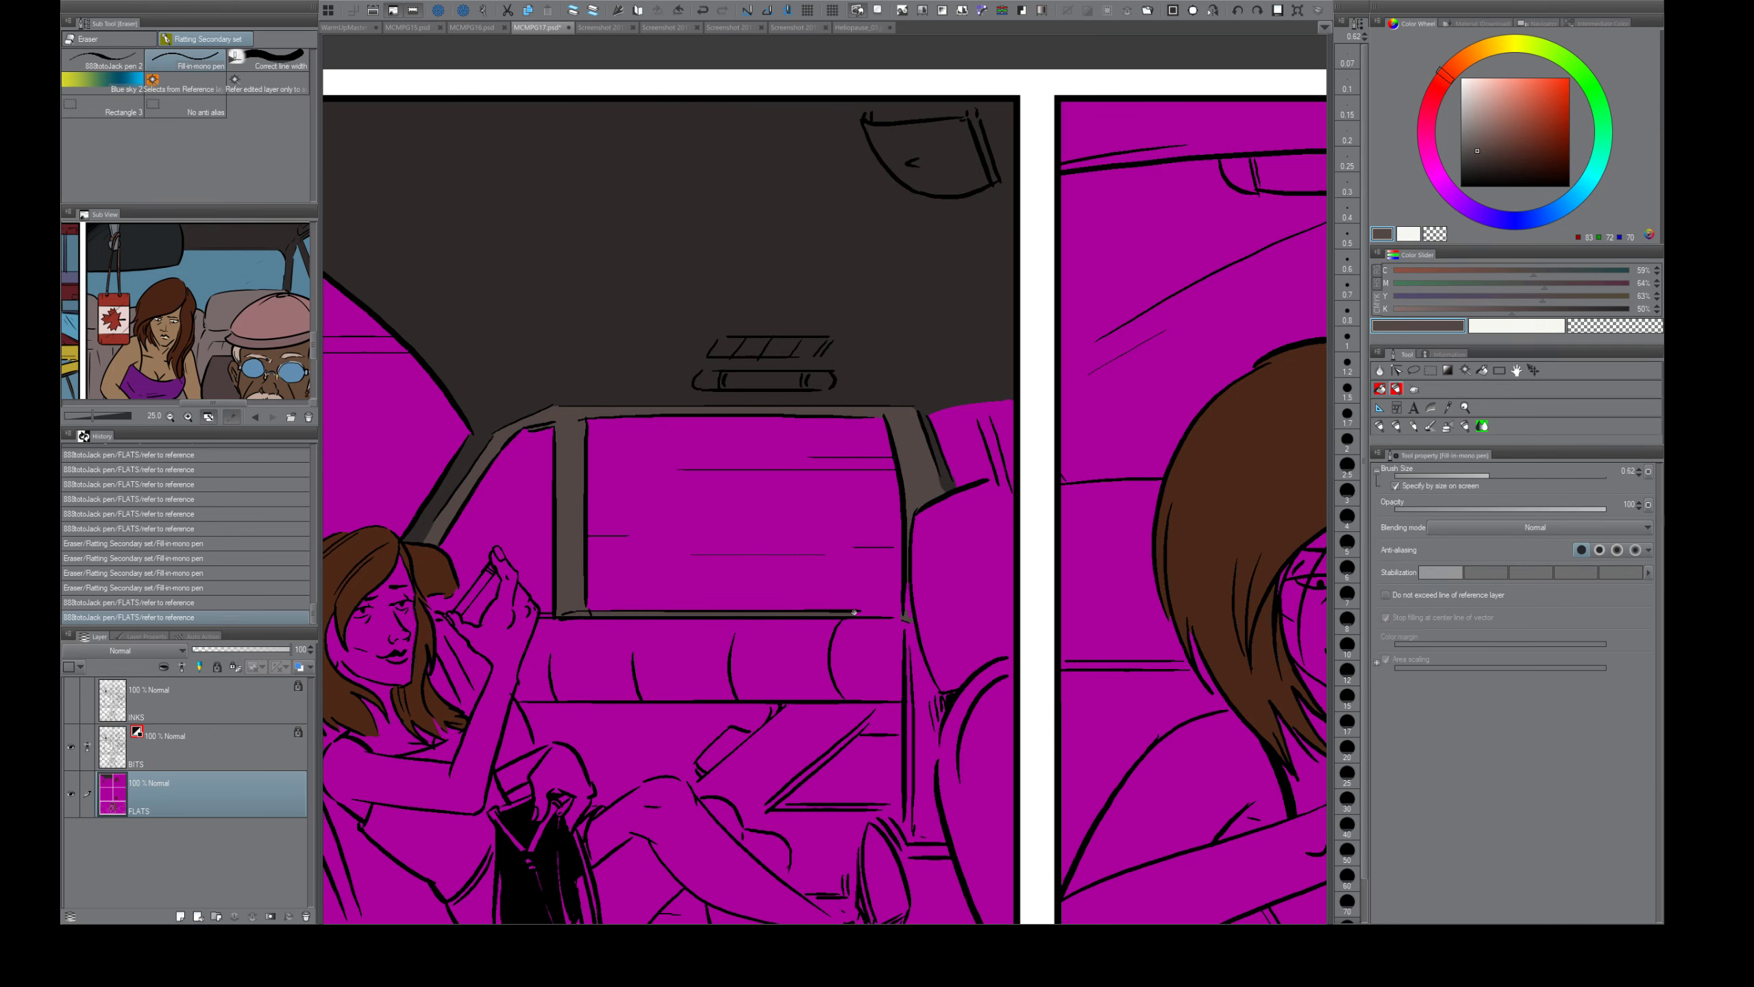
click(857, 612)
mouse_move(856, 612)
mouse_down()
mouse_move(901, 611)
mouse_move(855, 614)
mouse_move(902, 615)
mouse_move(906, 579)
mouse_up()
- Try to line and fill the area between the right pillar and the panel border with the lighter grey
drag(980, 422, 970, 388)
drag(971, 388, 978, 396)
key(ctrl+z)
key(ctrl+z)
key(ctrl+z)
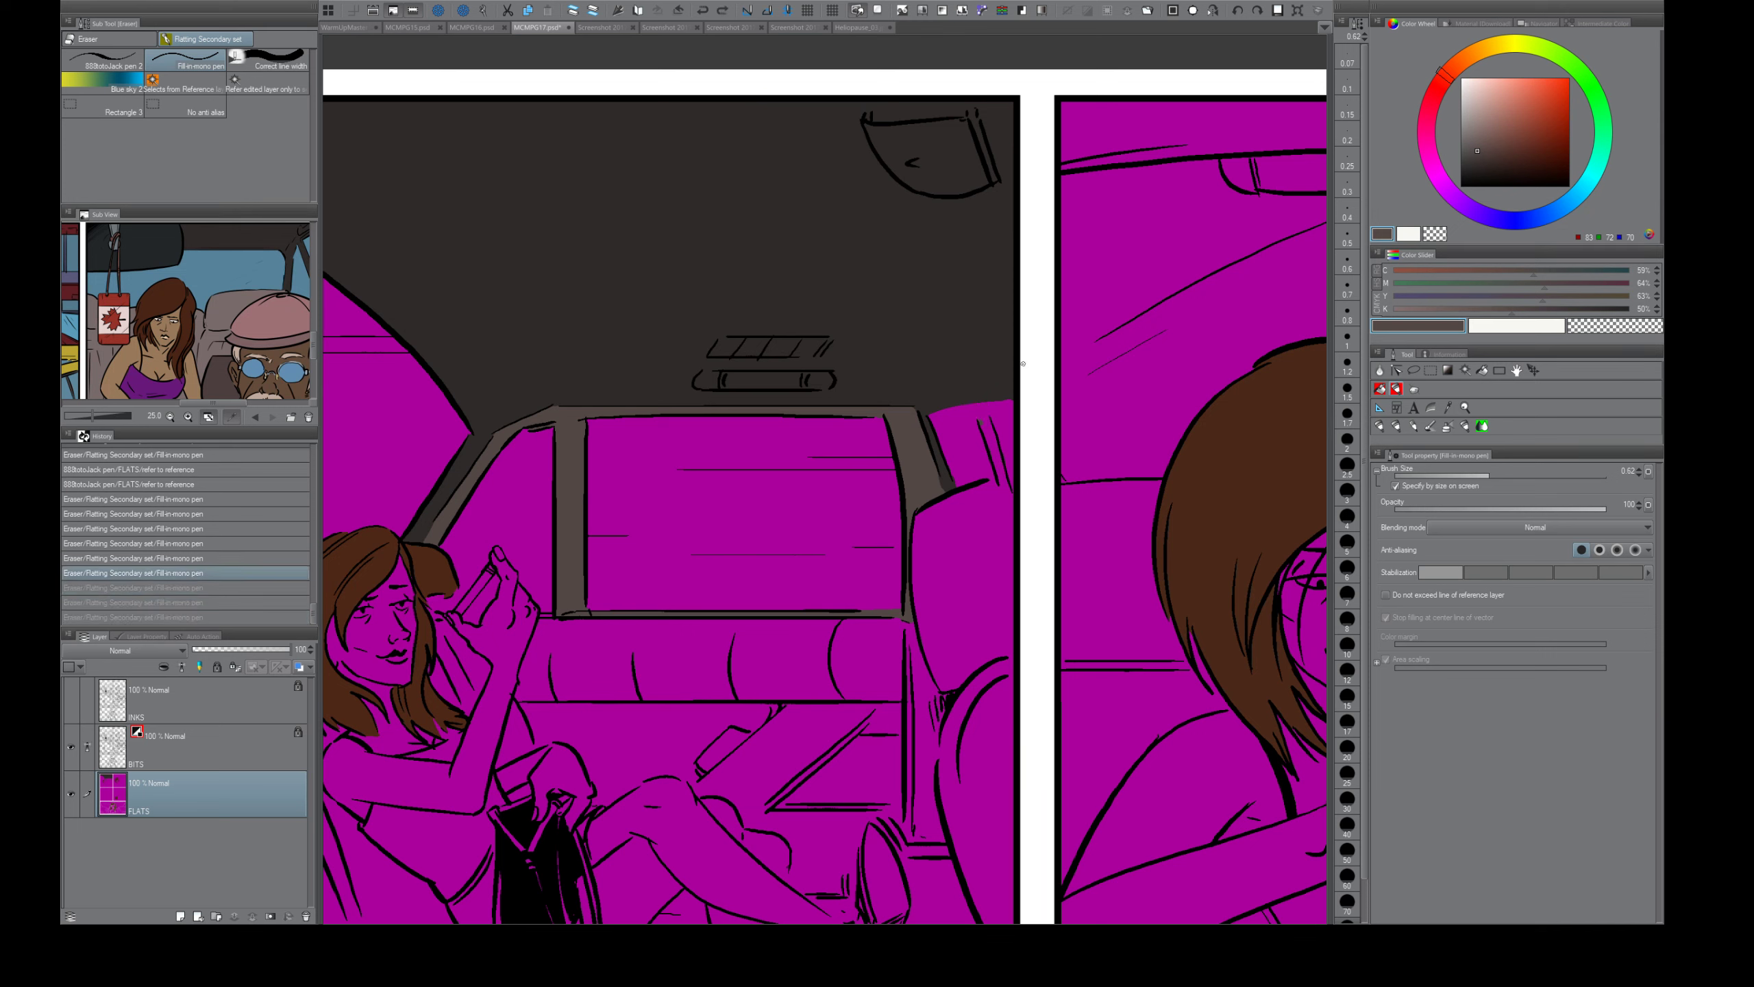
key(g)
click(989, 430)
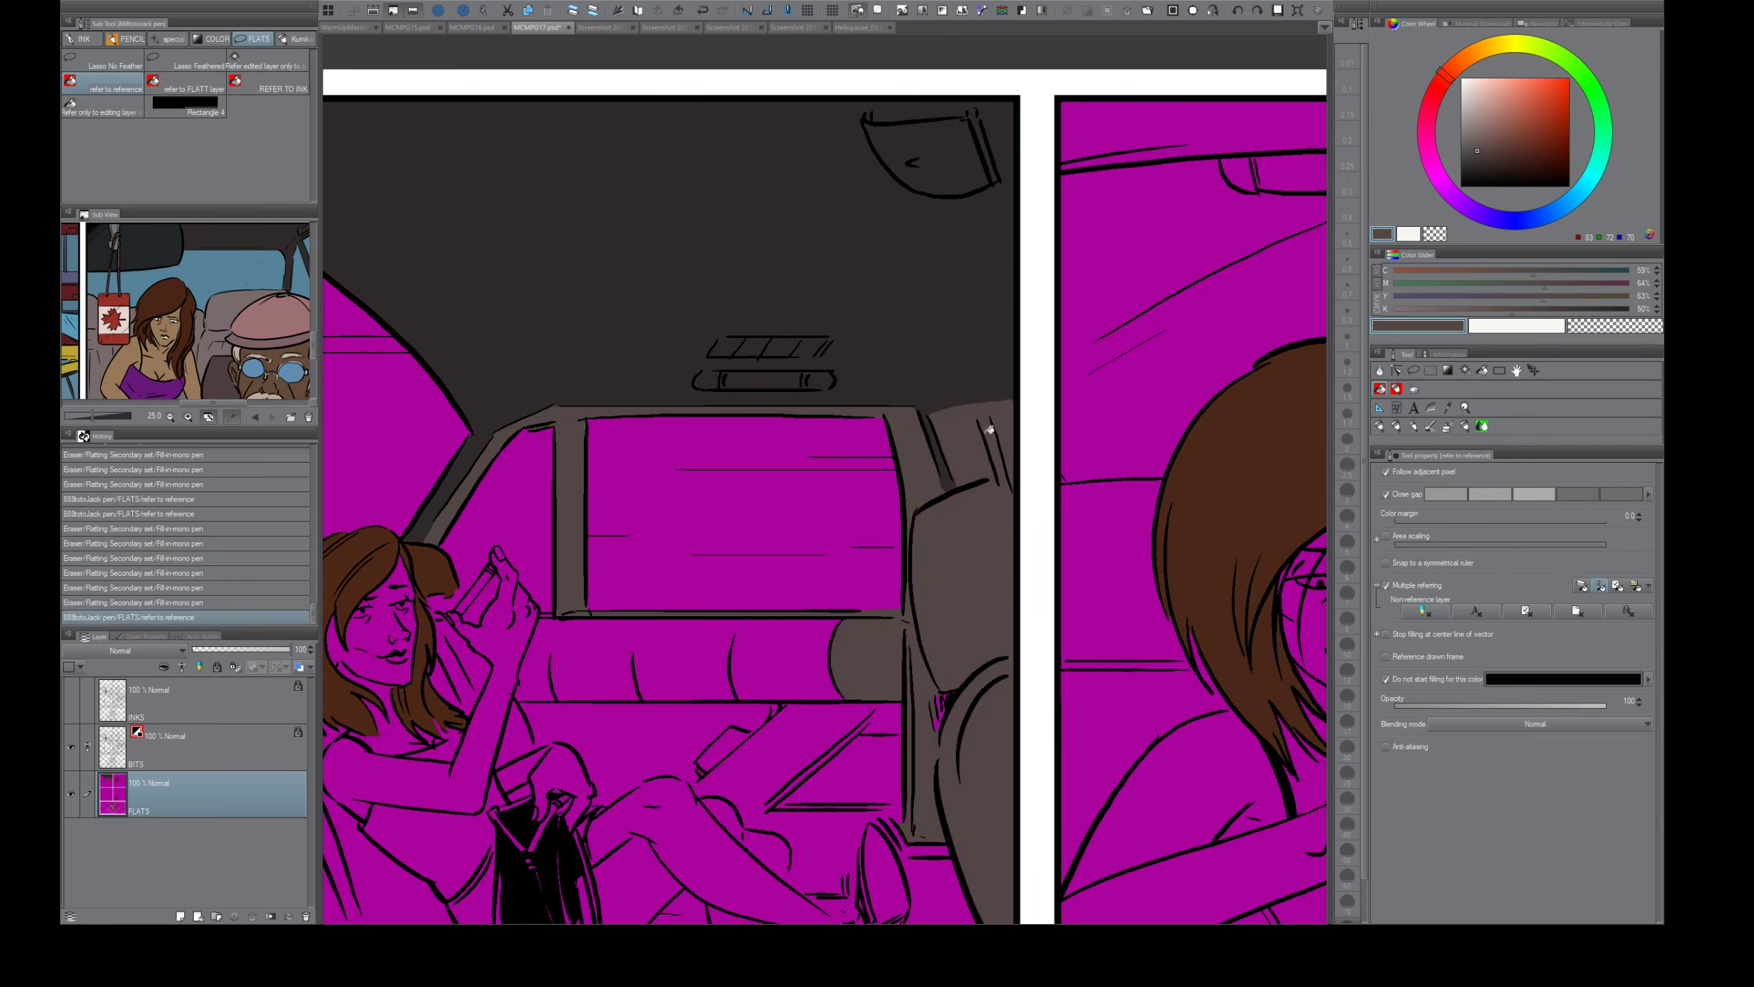
key(ctrl+z)
- Sample the window blue from the Sub View and fill the rear window, small side window and gap by her hand
drag(797, 657, 780, 613)
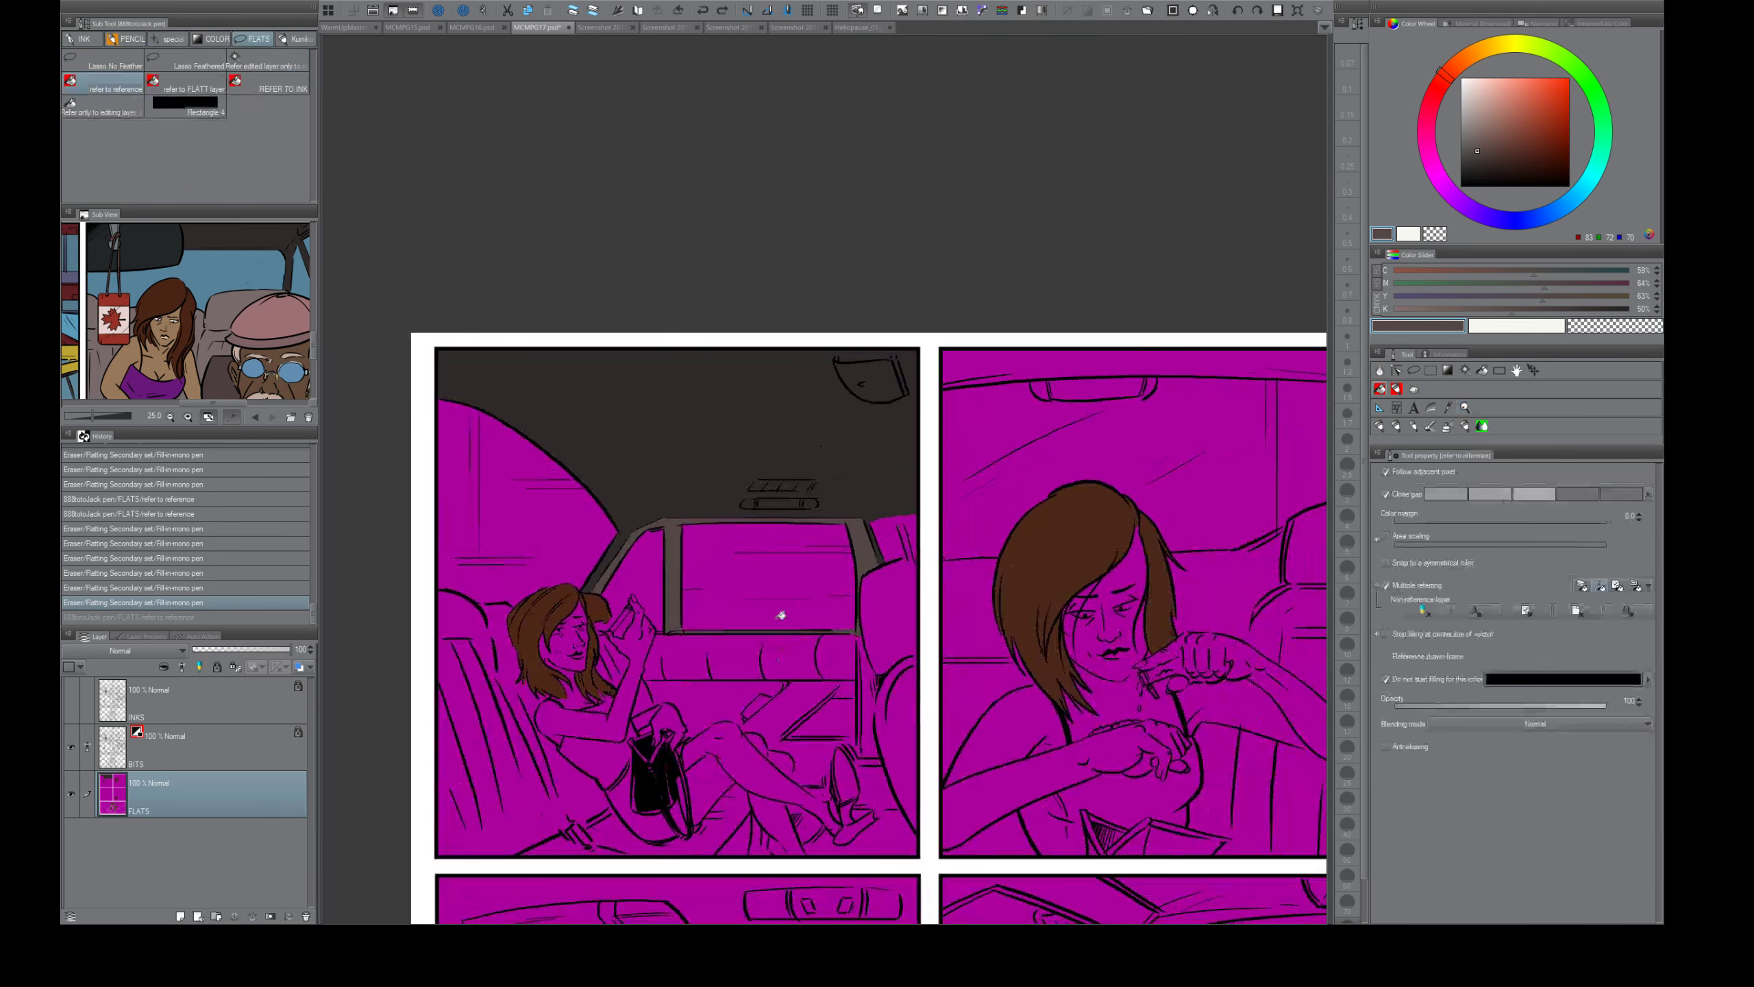
click(253, 280)
click(804, 585)
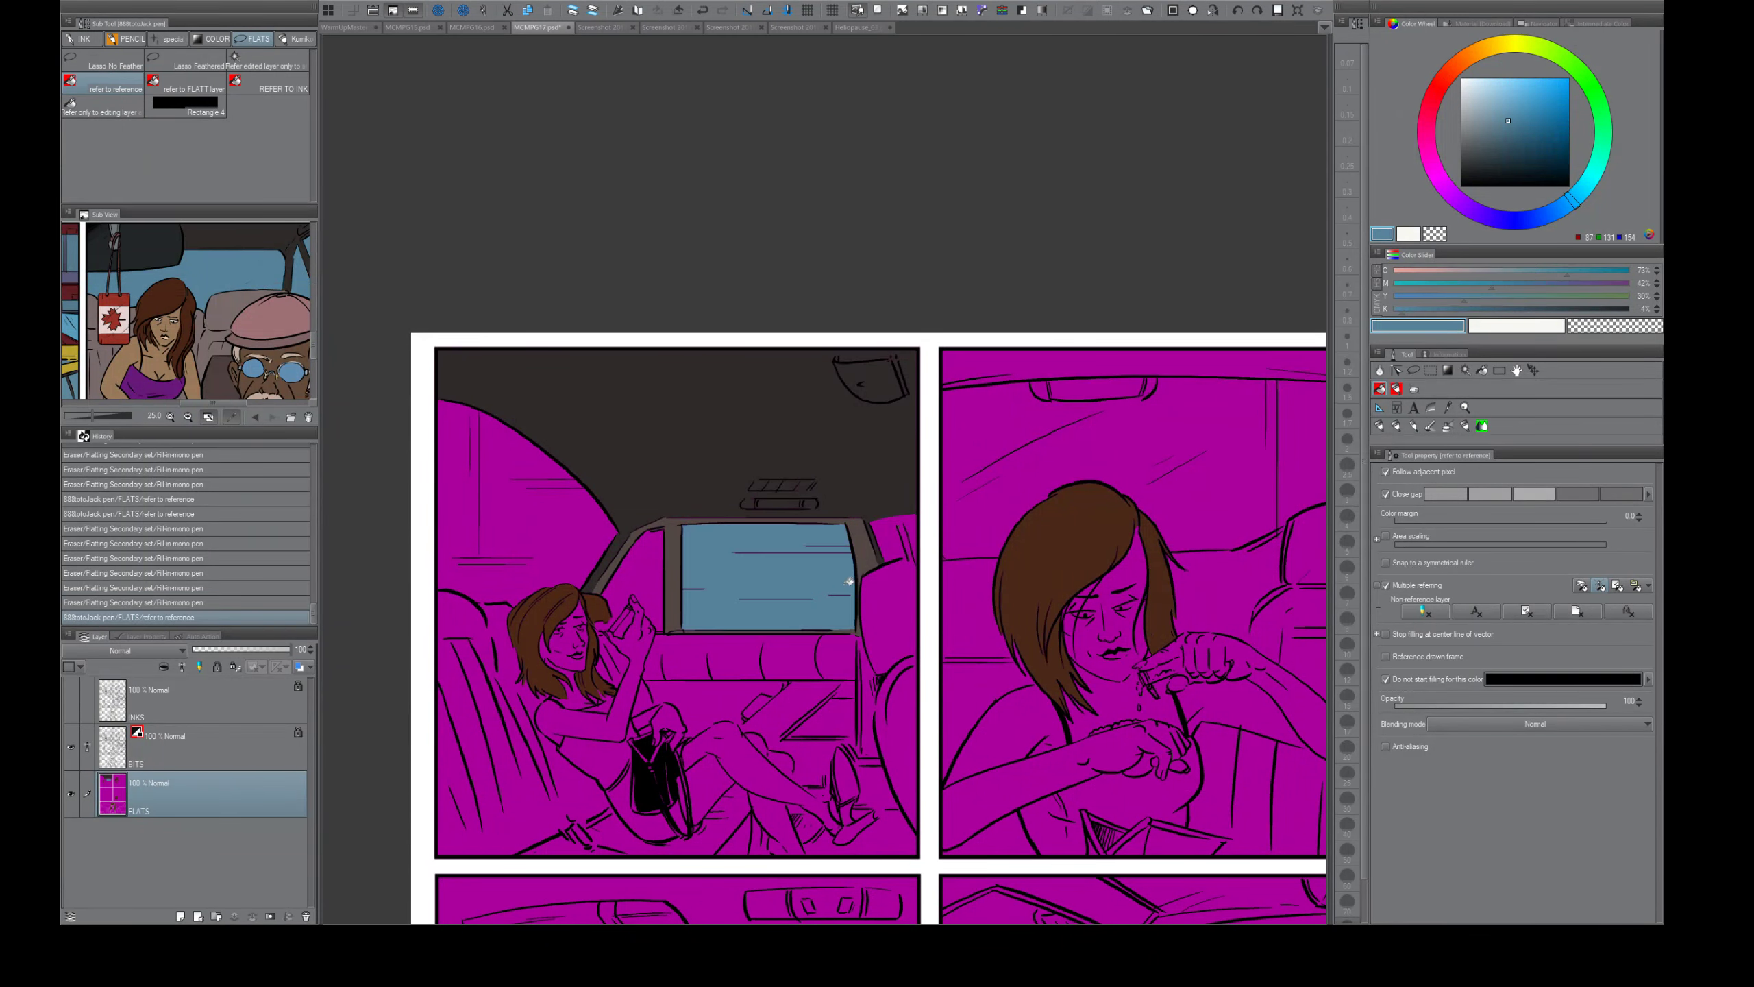
click(651, 566)
click(632, 620)
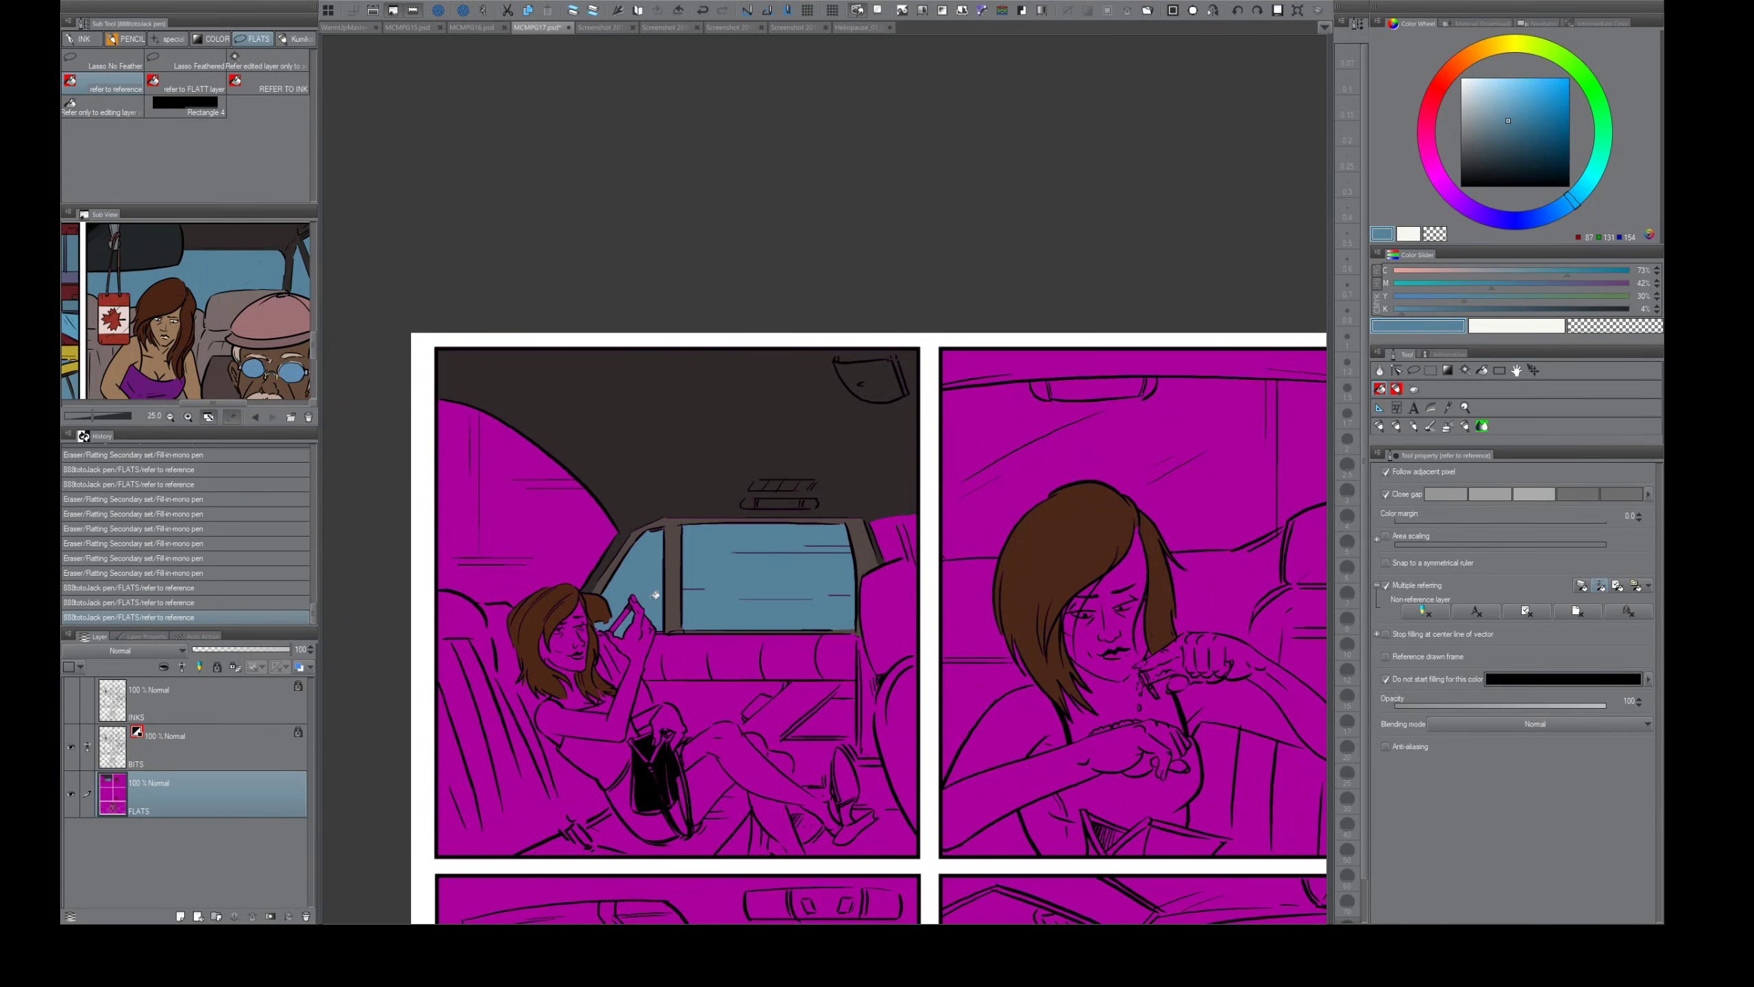
- Close the gap above the seat back behind her head and fill the large left window blue
click(561, 524)
key(ctrl+z)
key(e)
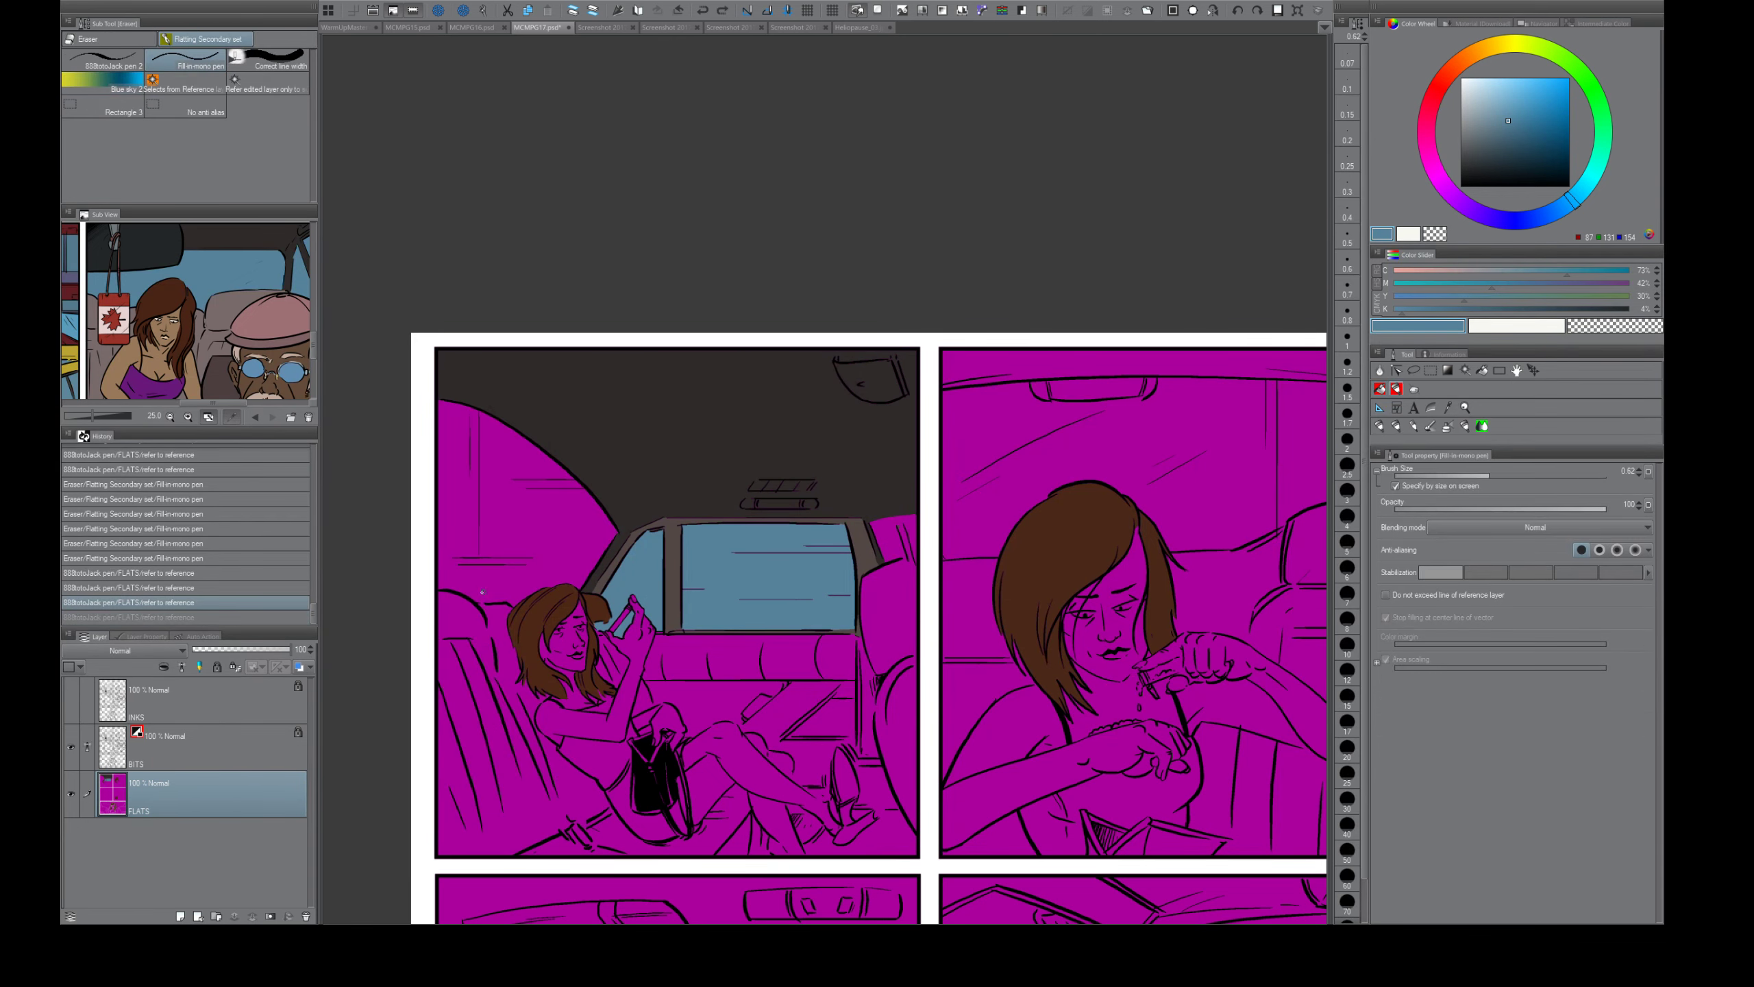
drag(481, 601, 511, 605)
key(g)
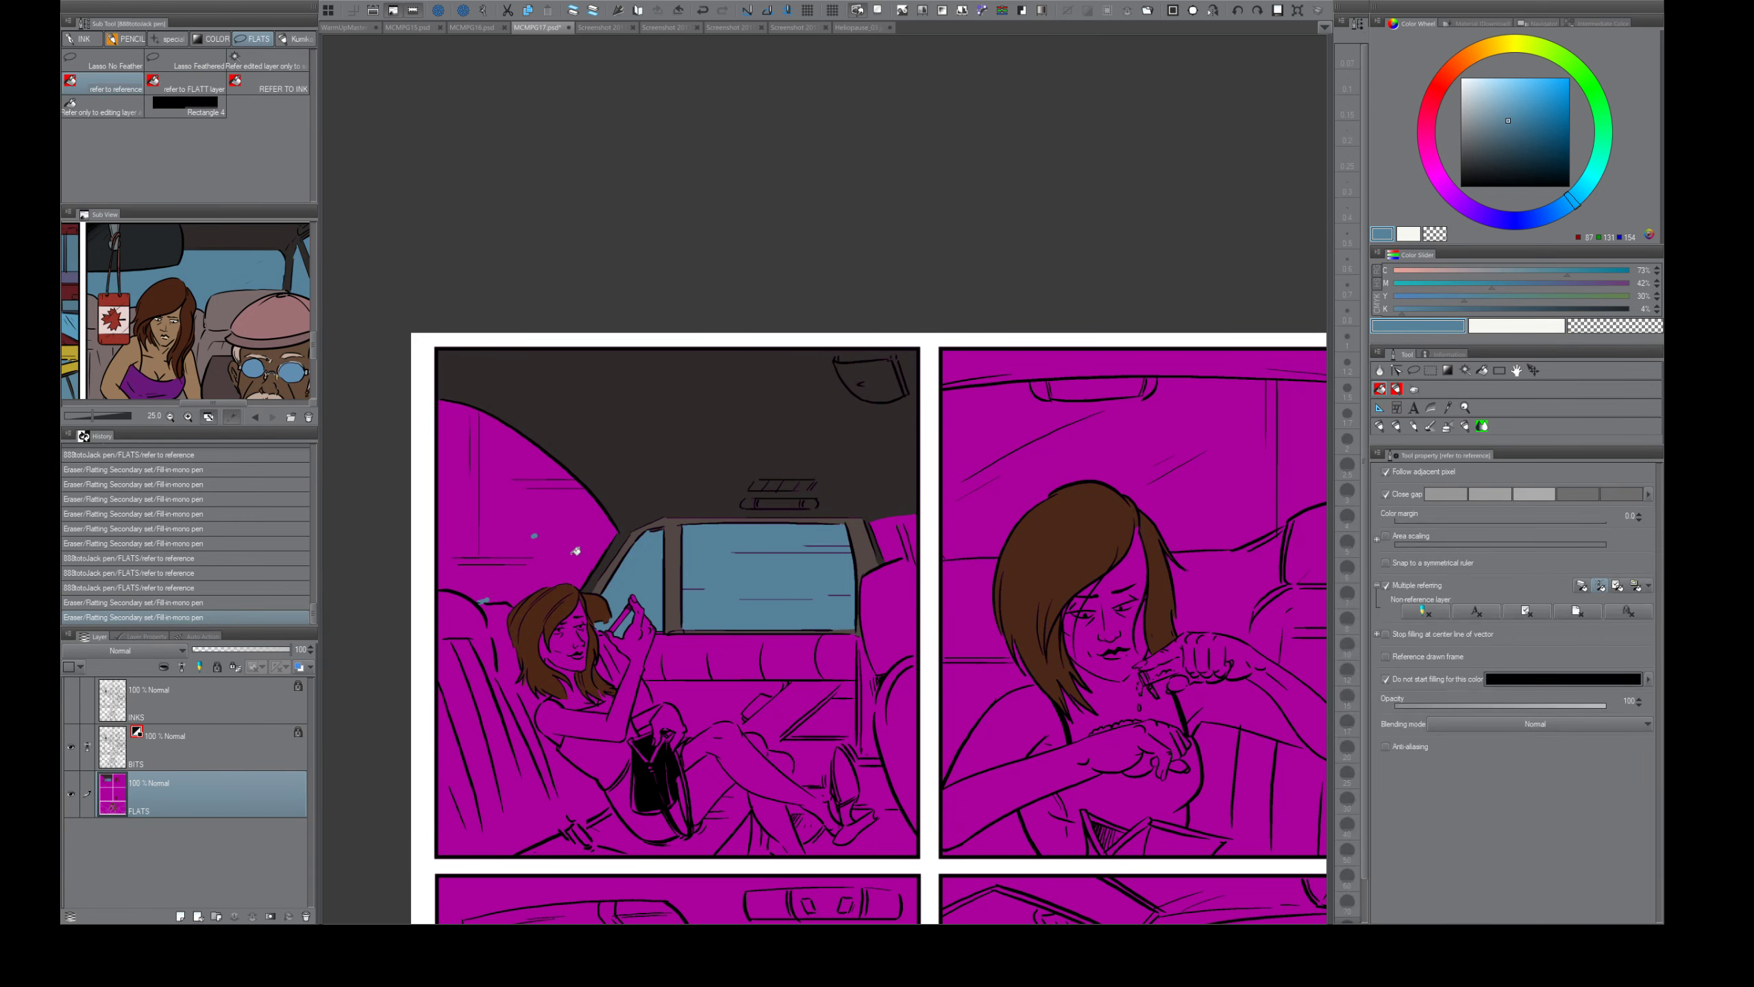
click(580, 550)
- Close the gaps in the window section beyond the right pillar, above the front seat, and fill it blue
key(ctrl+space)
mouse_move(810, 717)
mouse_down()
mouse_move(750, 689)
mouse_move(822, 692)
mouse_up()
key(space)
key(ctrl+space)
key(space)
drag(820, 569, 786, 633)
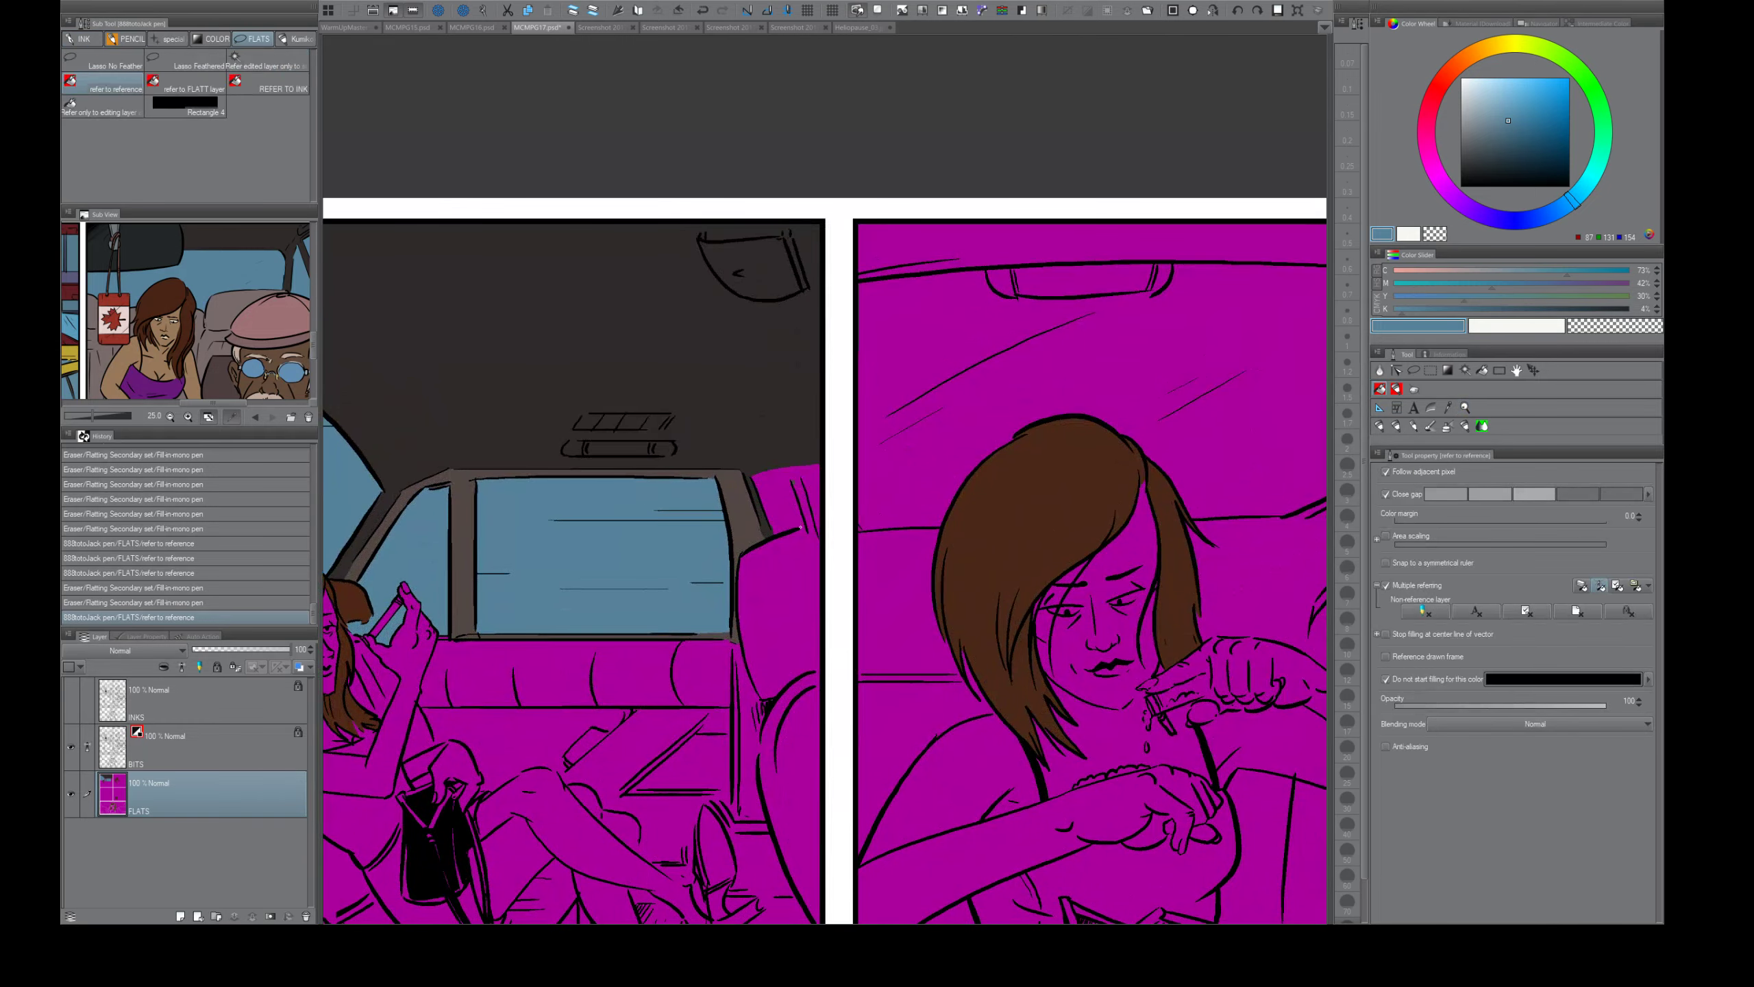
key(e)
click(798, 525)
key(g)
click(817, 504)
key(ctrl+z)
key(e)
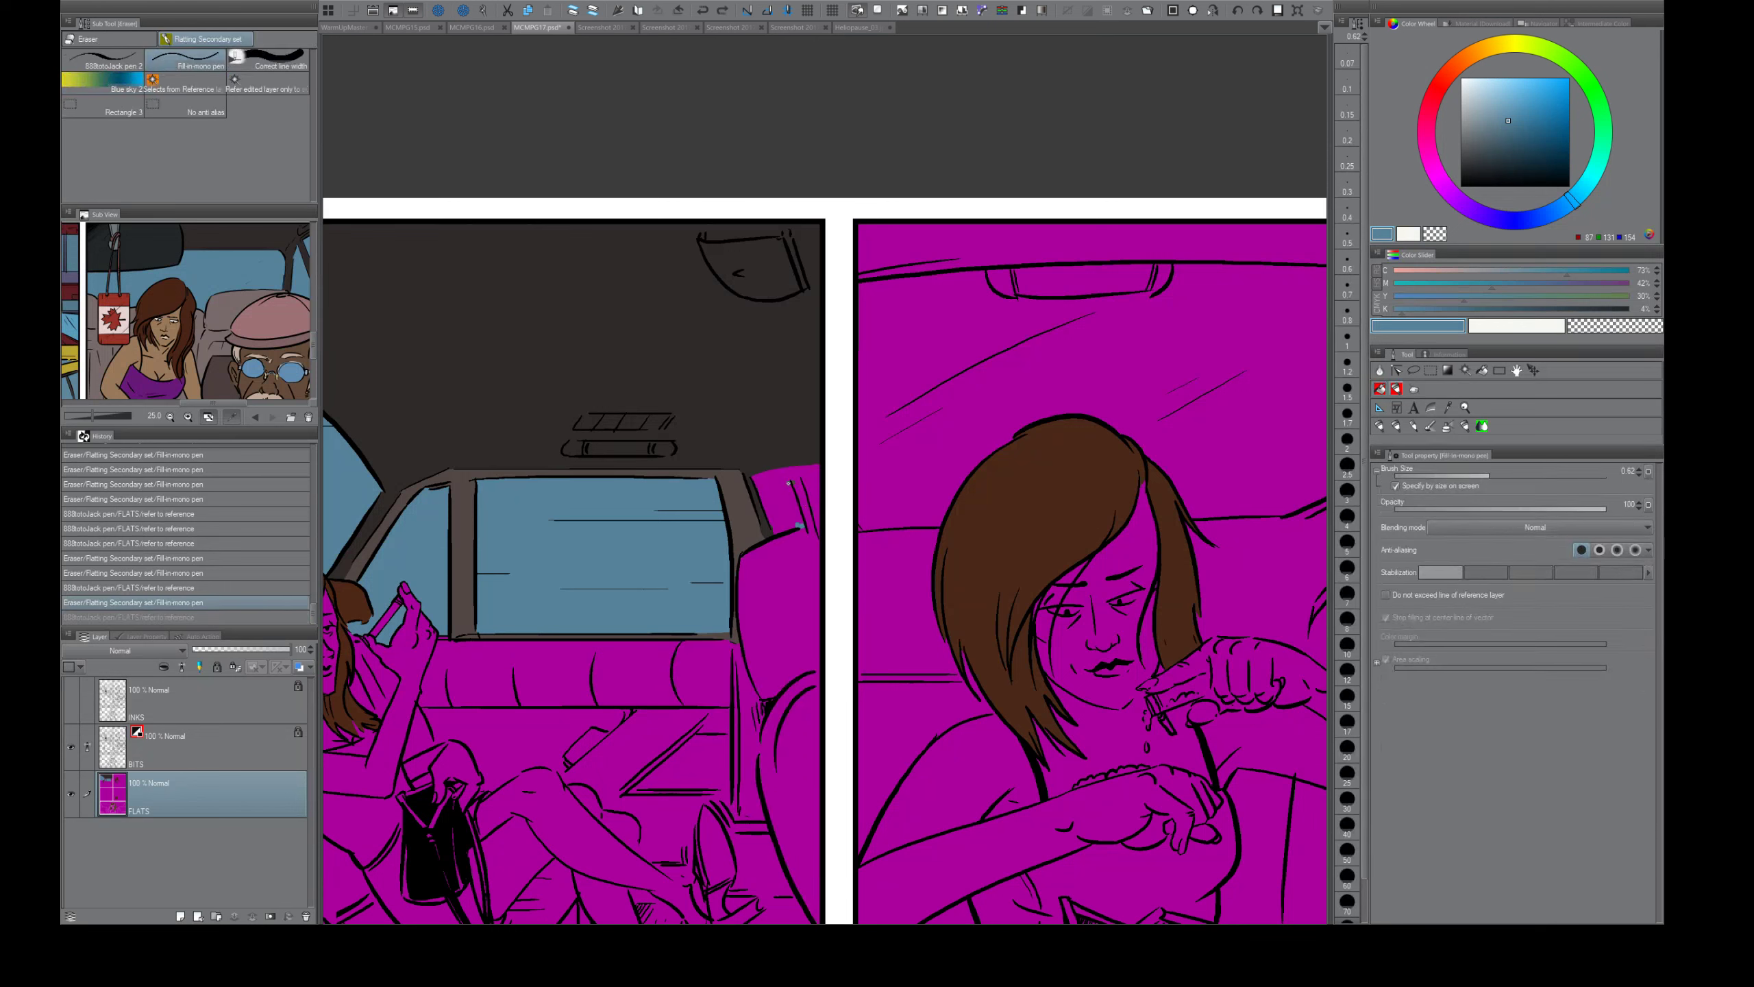
click(784, 475)
key(g)
click(790, 478)
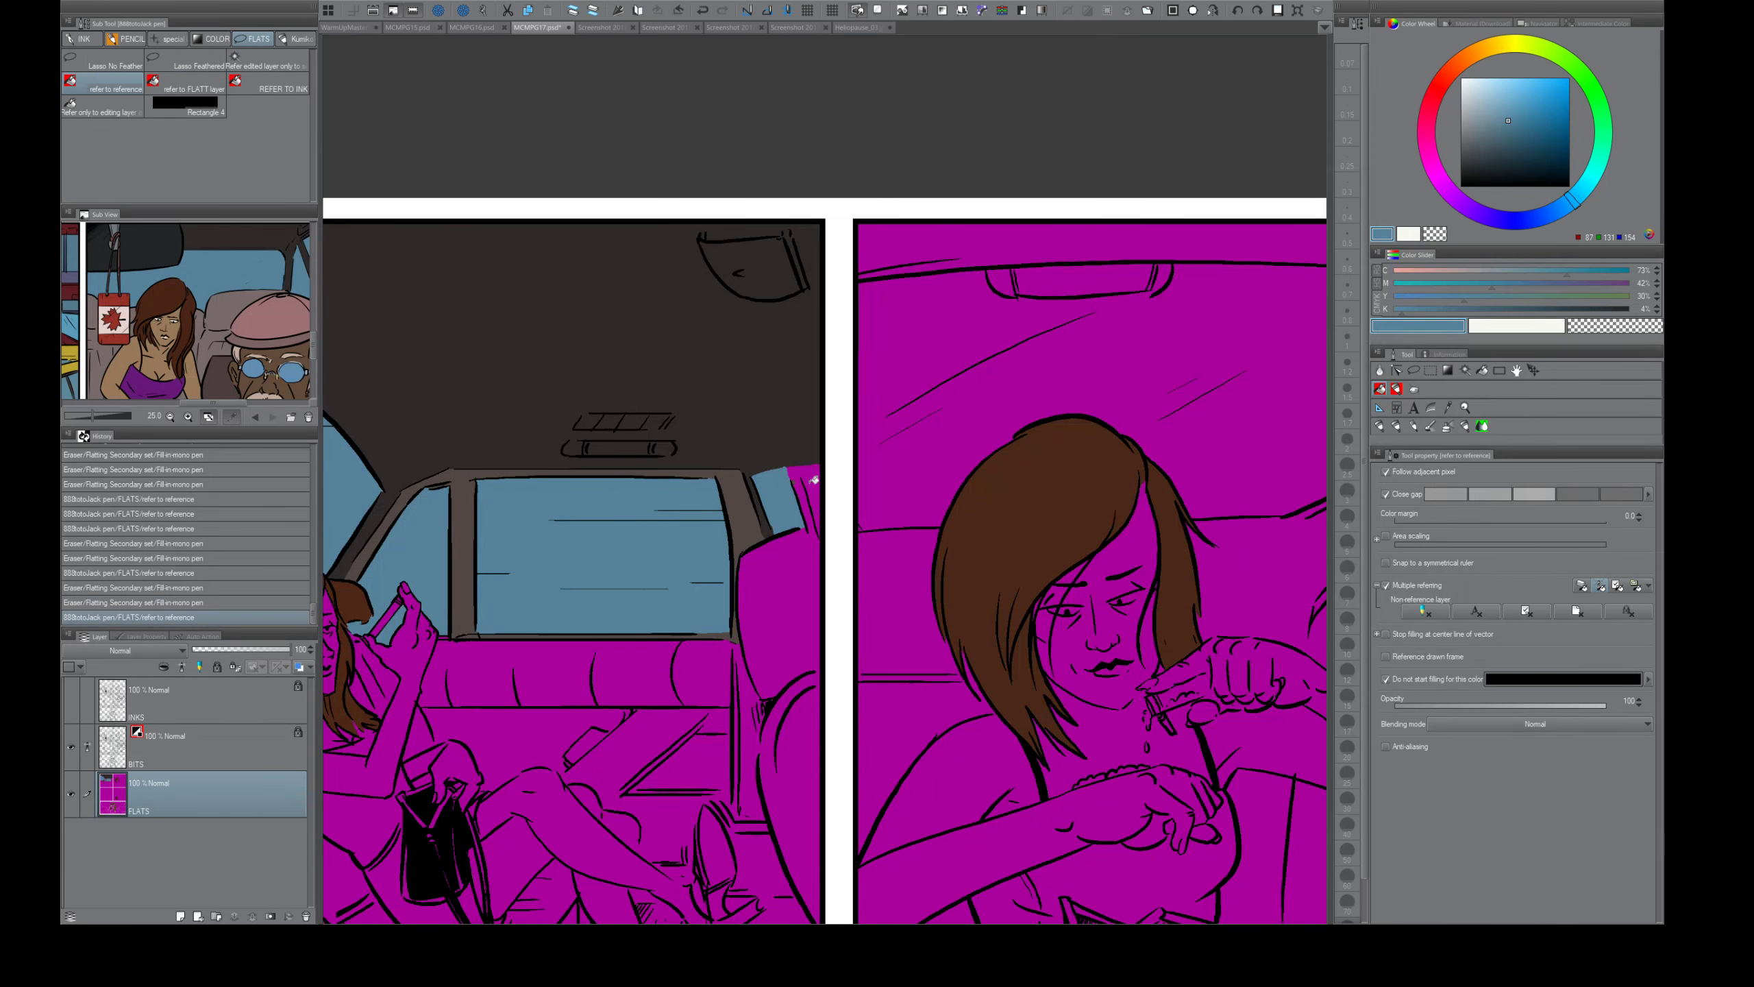
- Close off the narrow window sliver beside the panel's right border and fill it blue
key(e)
click(801, 472)
key(g)
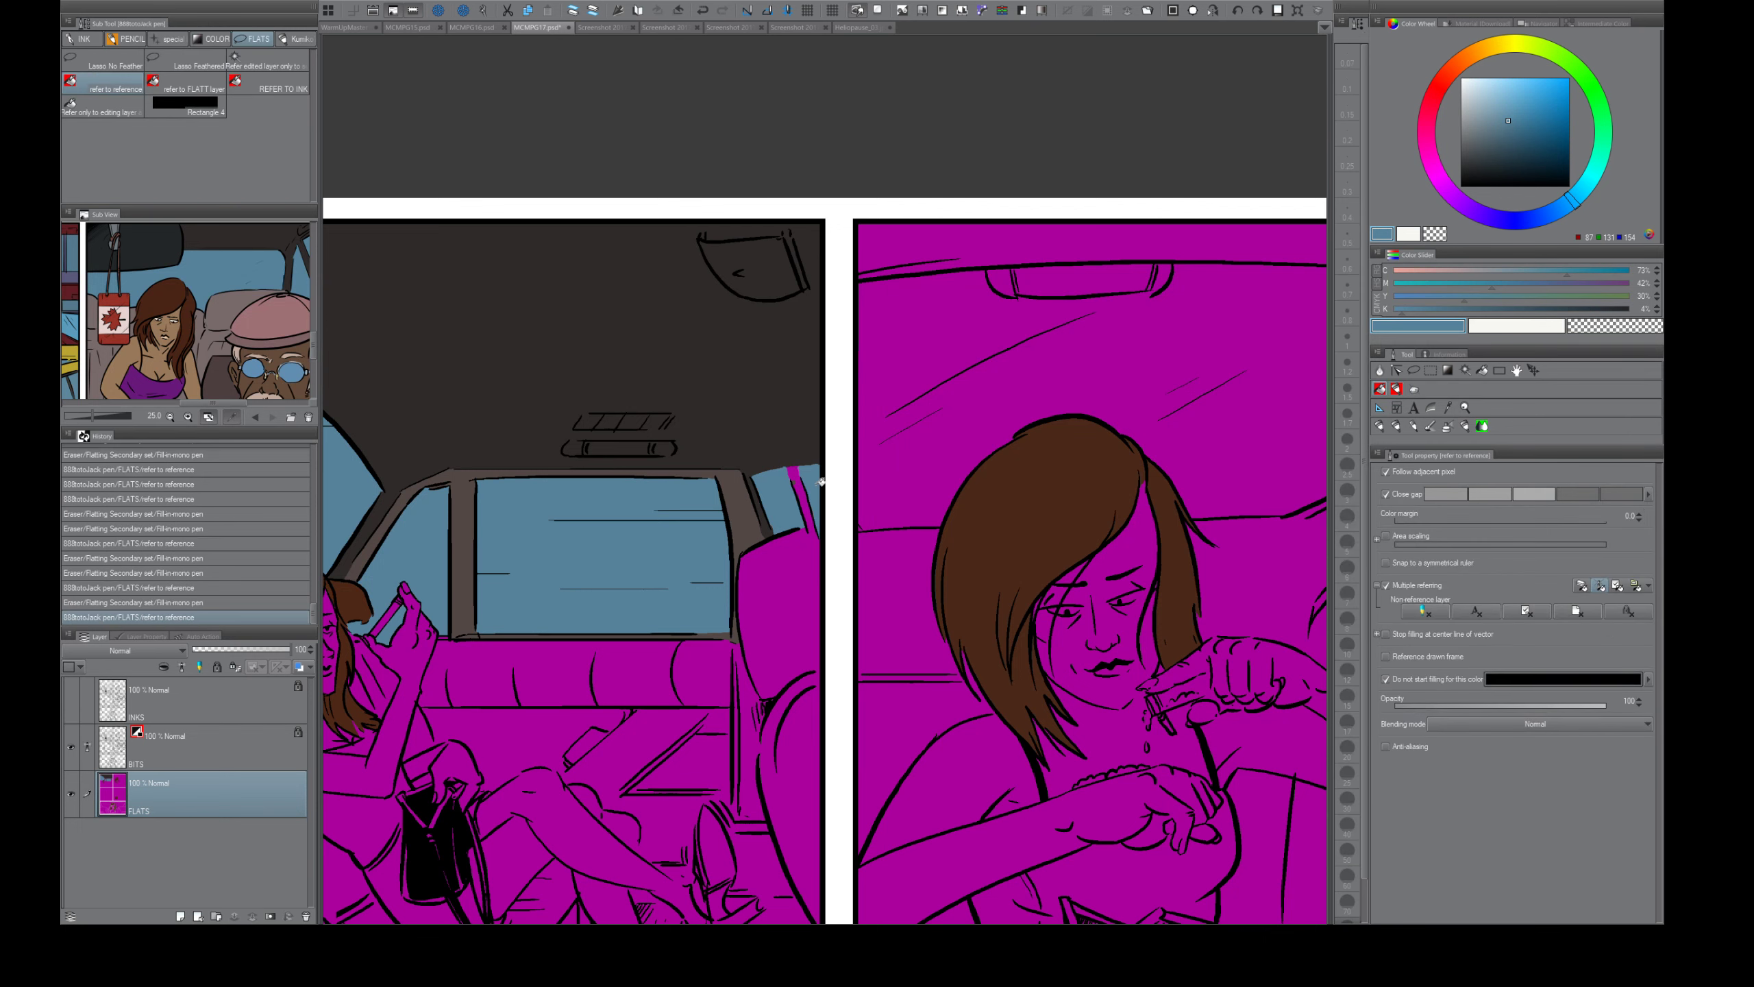
click(804, 479)
- Sample the base magenta and clean the blue overspill at the lower end of the divider above the front seat
alt+click(807, 543)
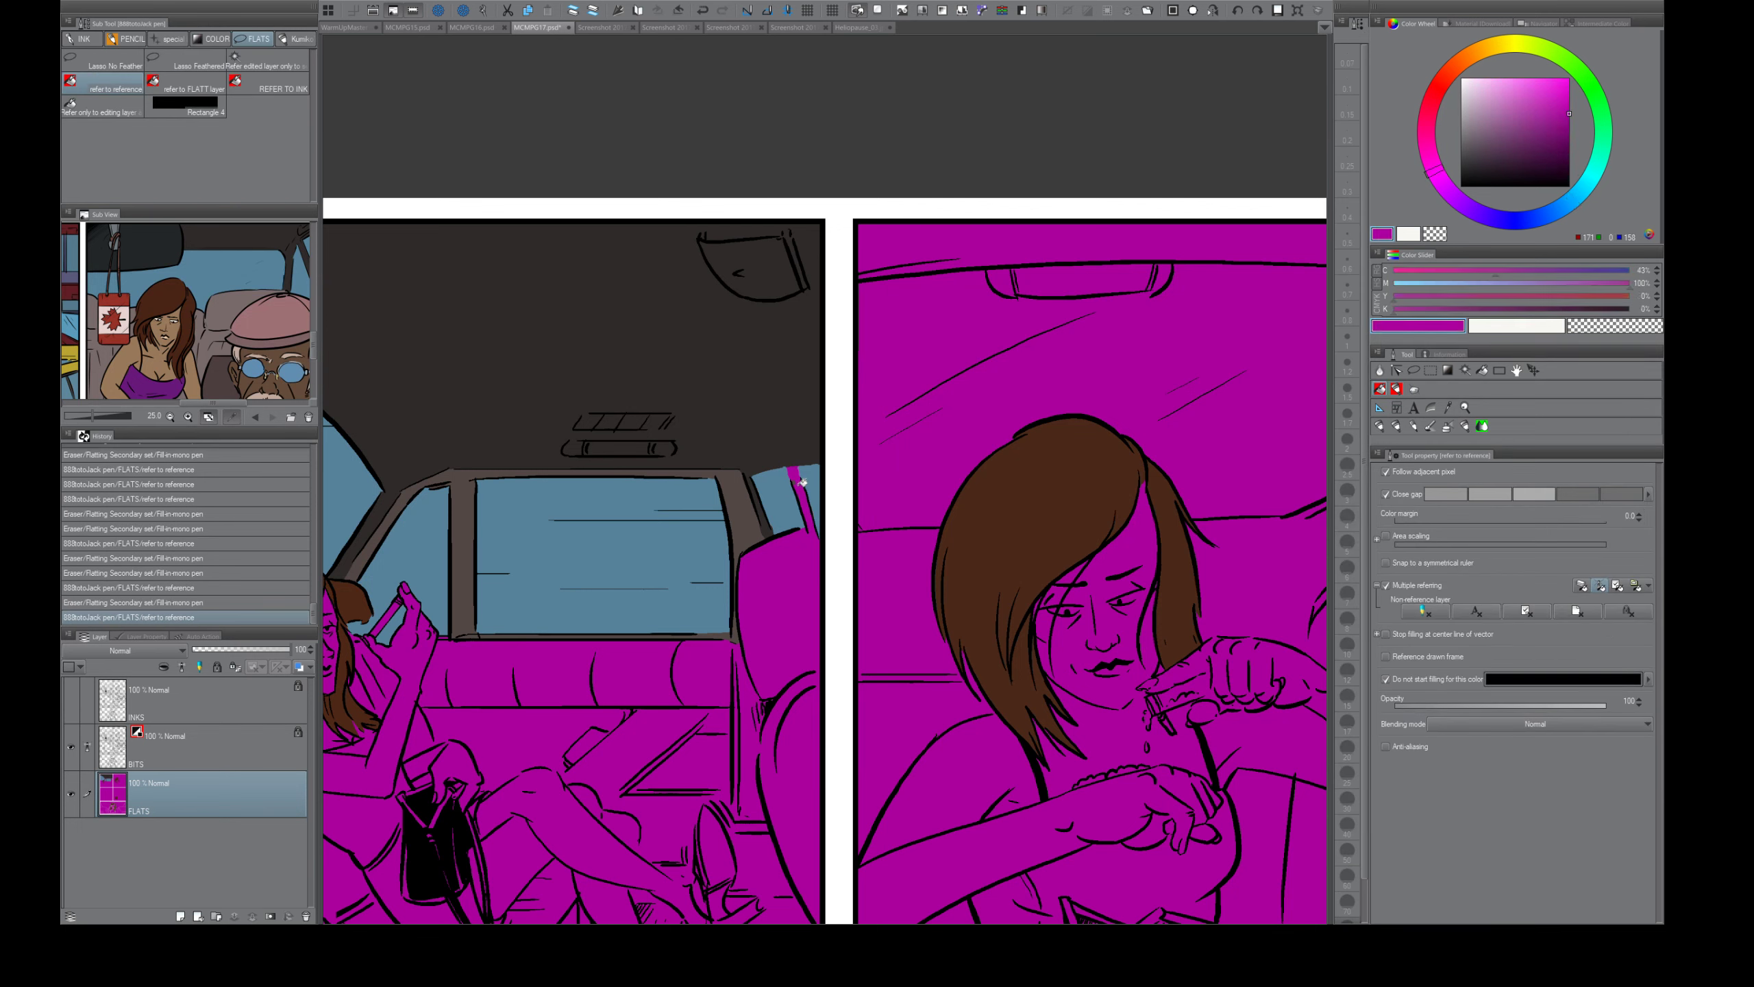
key(e)
click(803, 519)
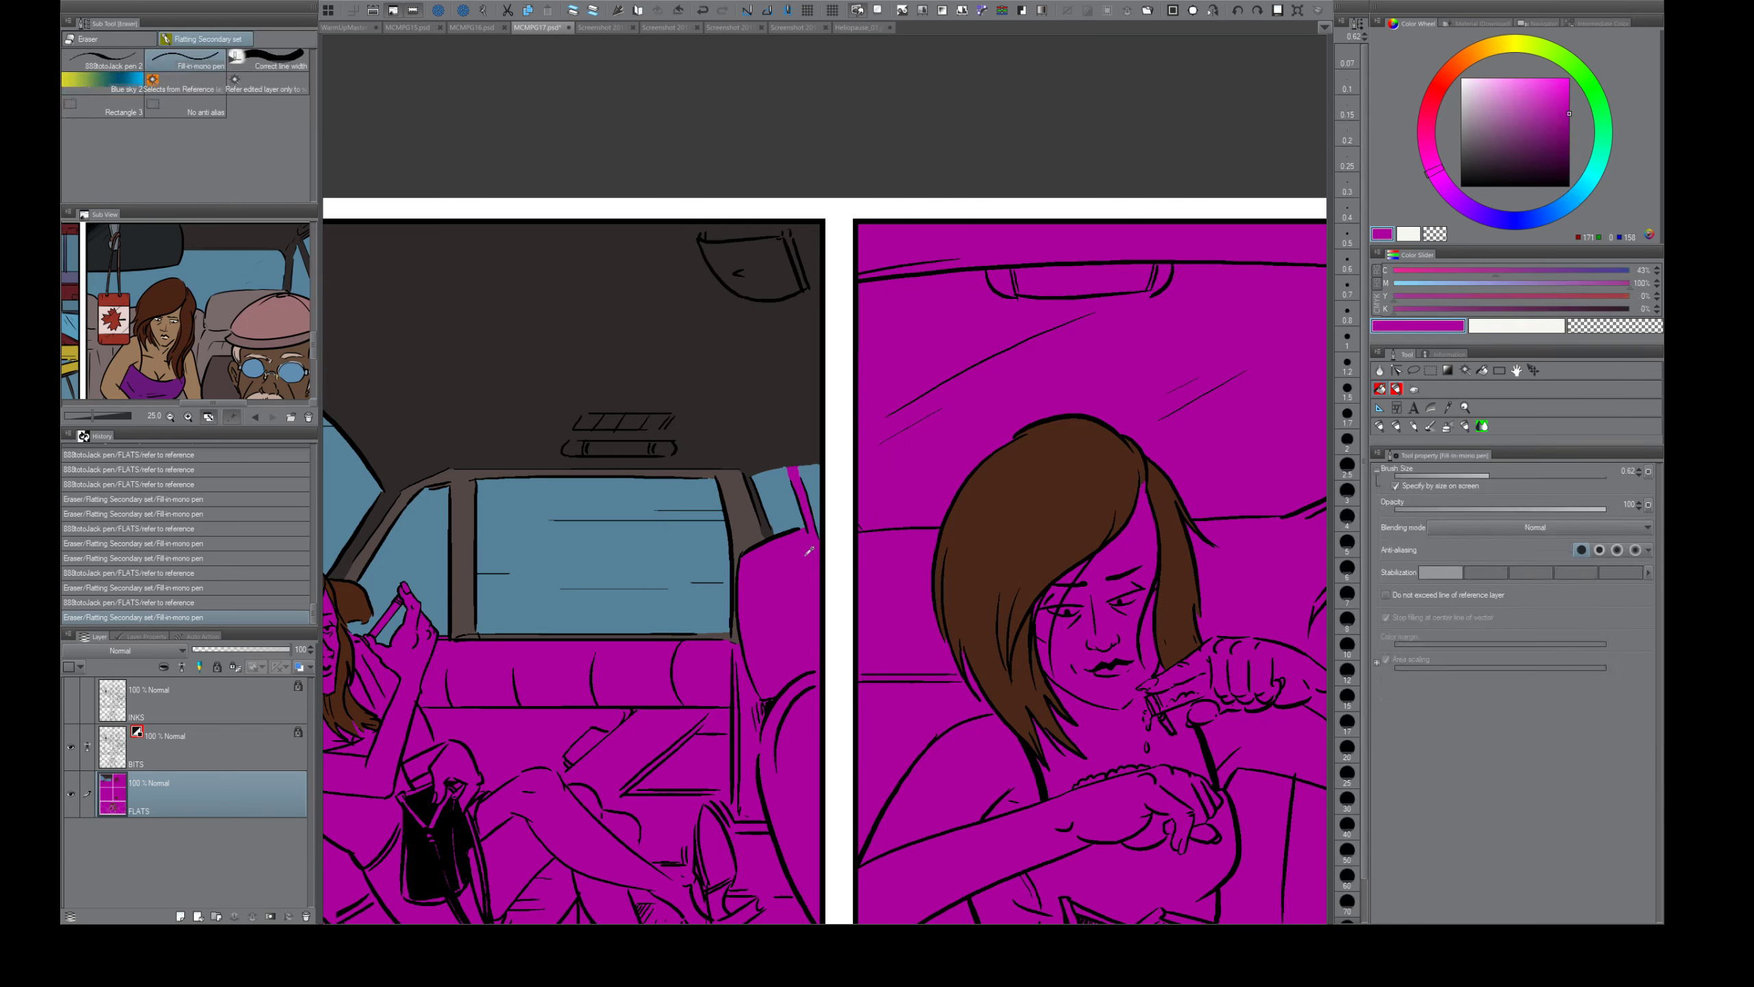
alt+click(798, 515)
scroll(808, 653, down, 5)
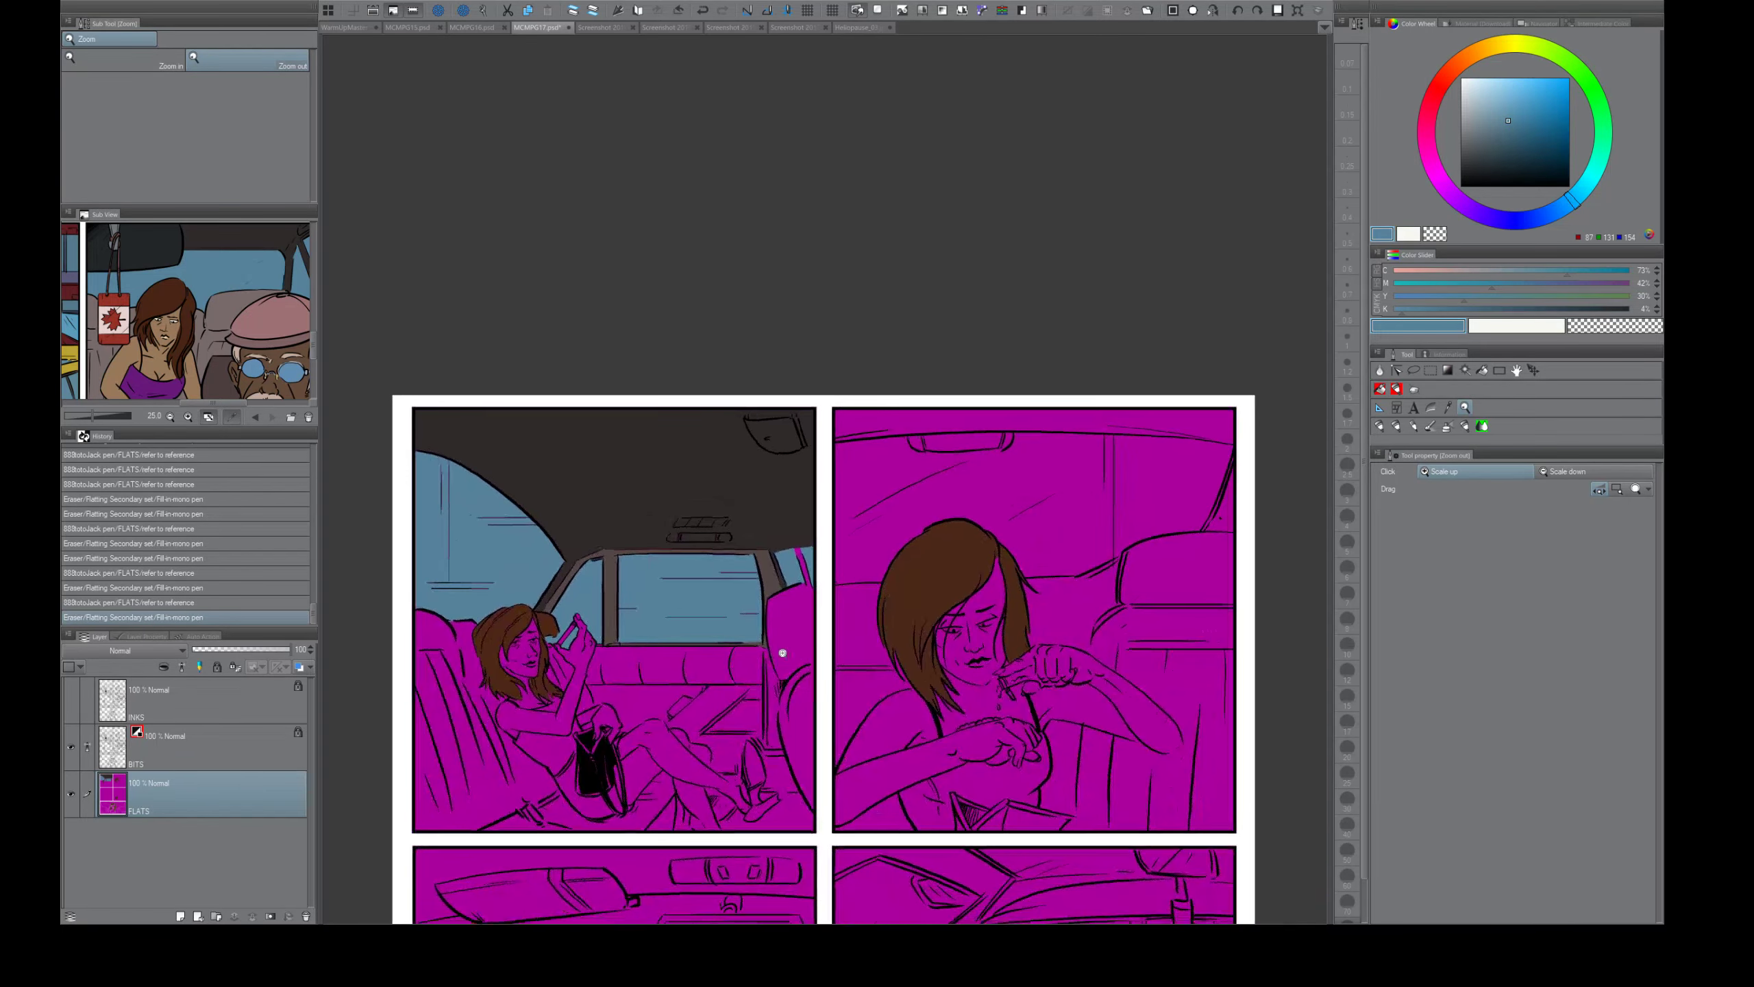
scroll(652, 656, up, 5)
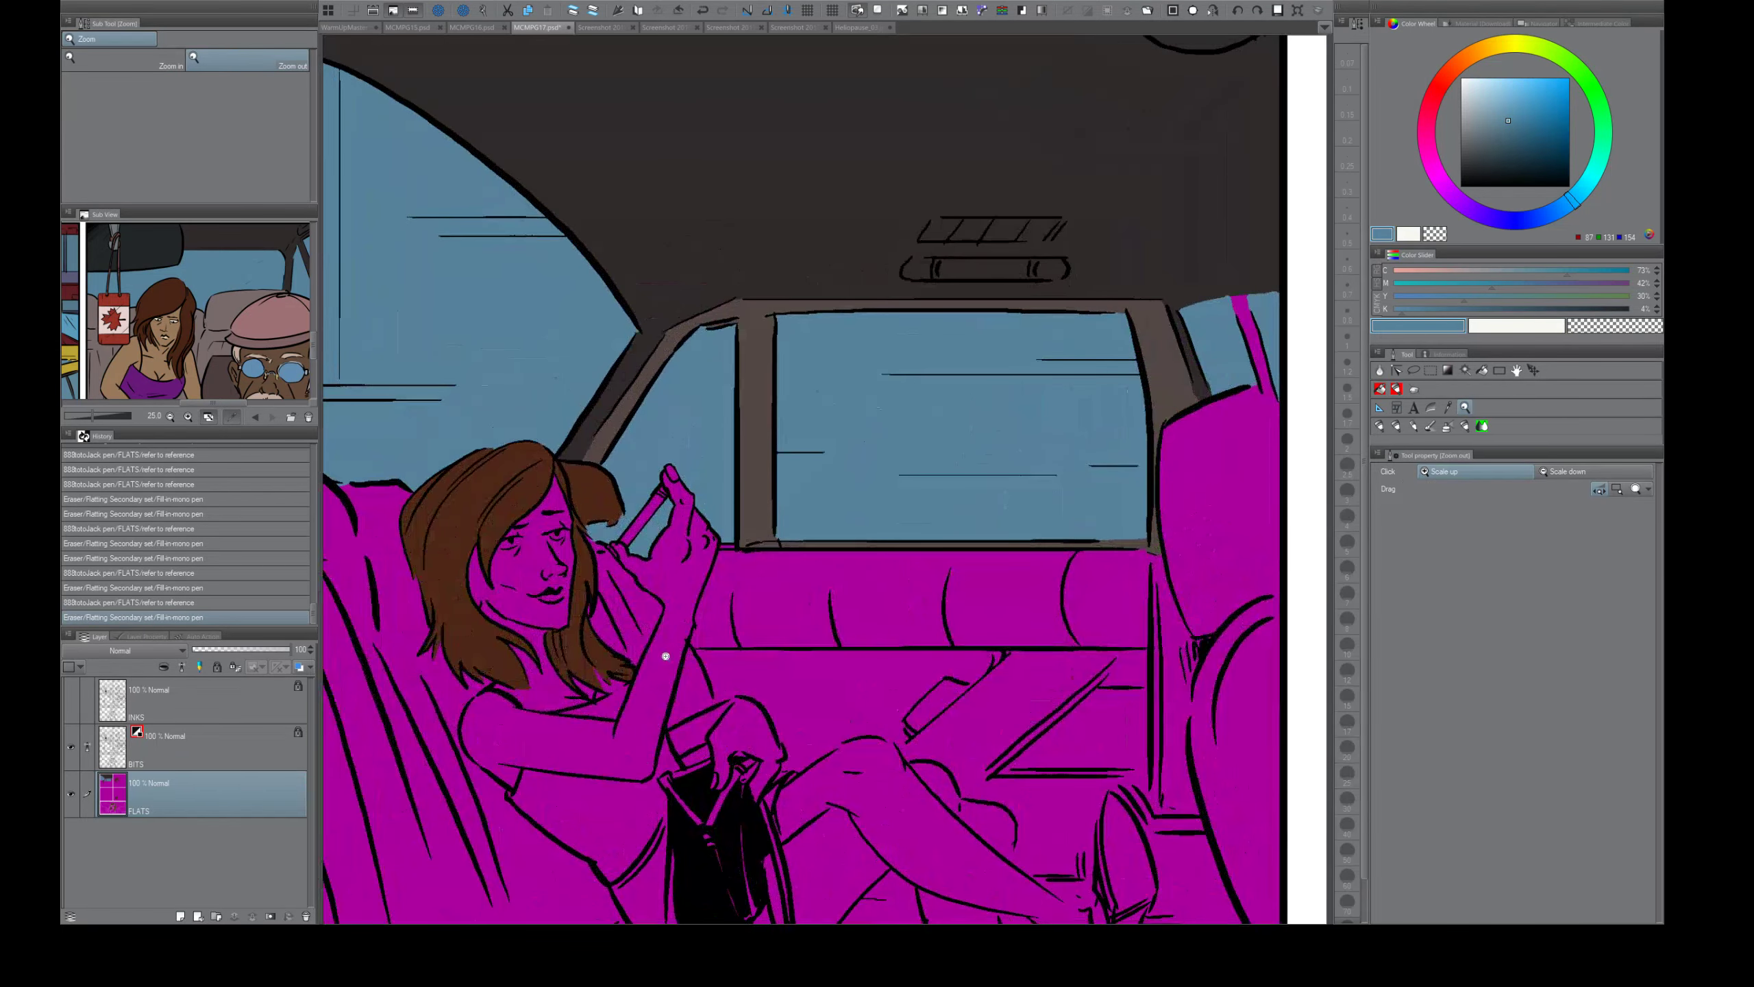
drag(652, 657, 738, 626)
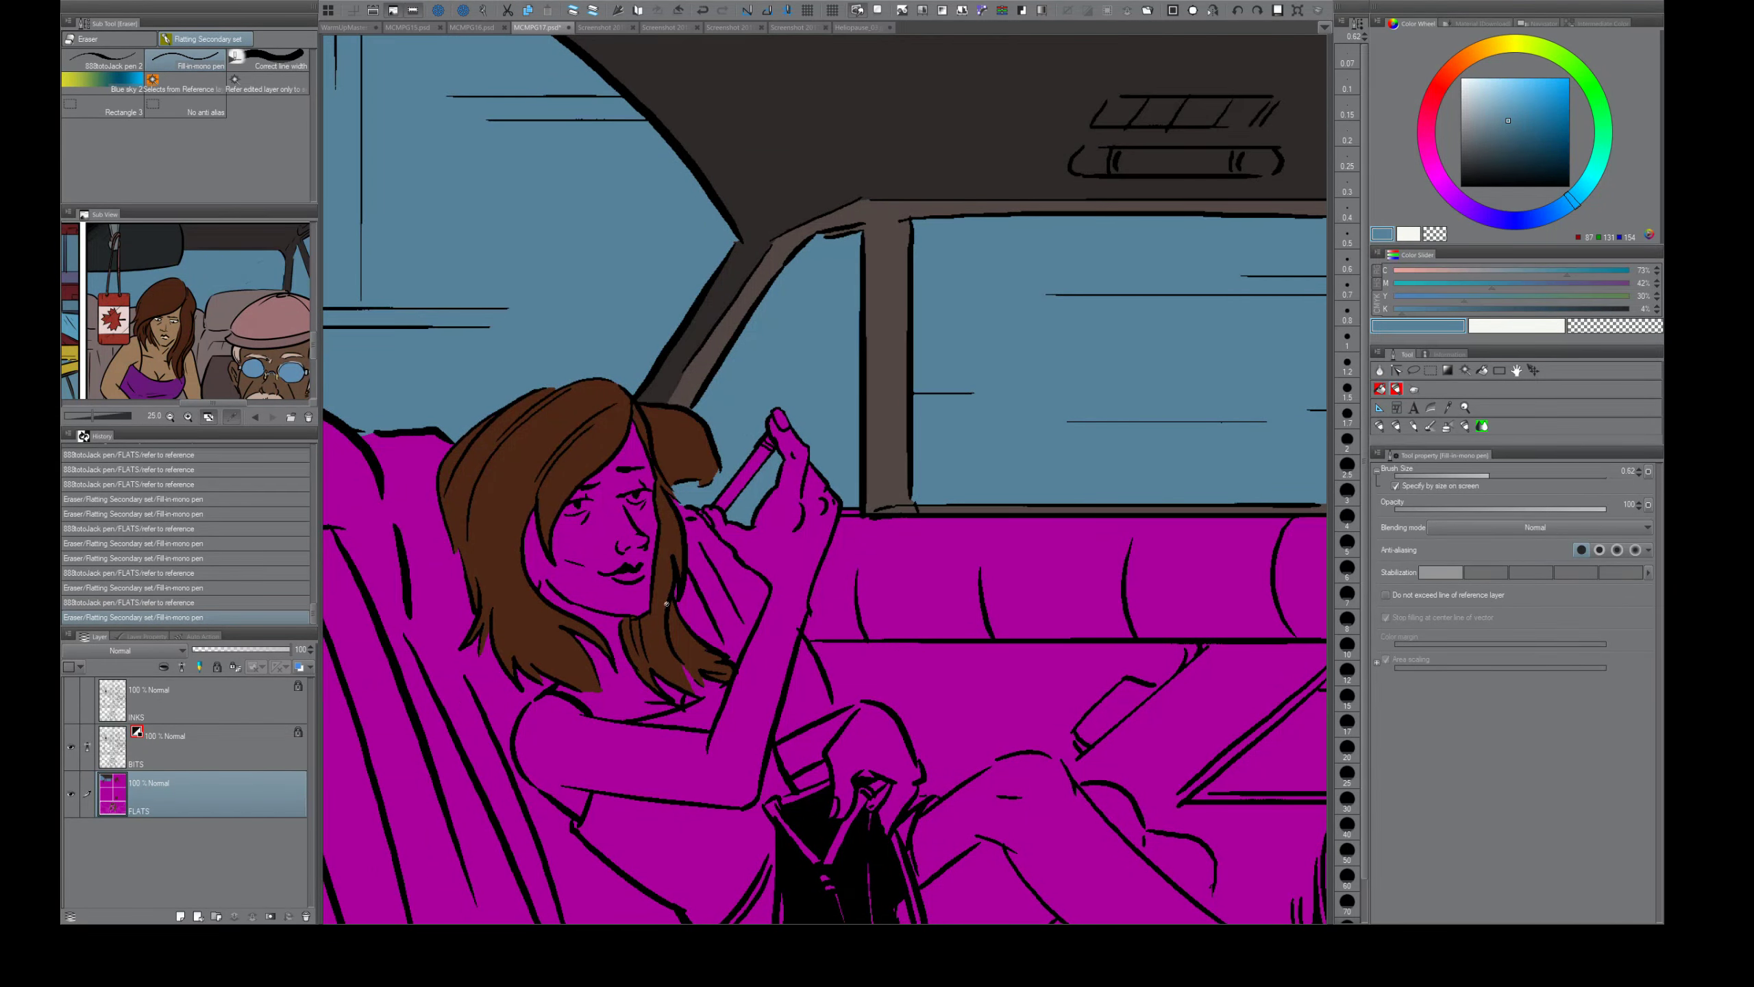
drag(666, 607, 638, 614)
key(ctrl+z)
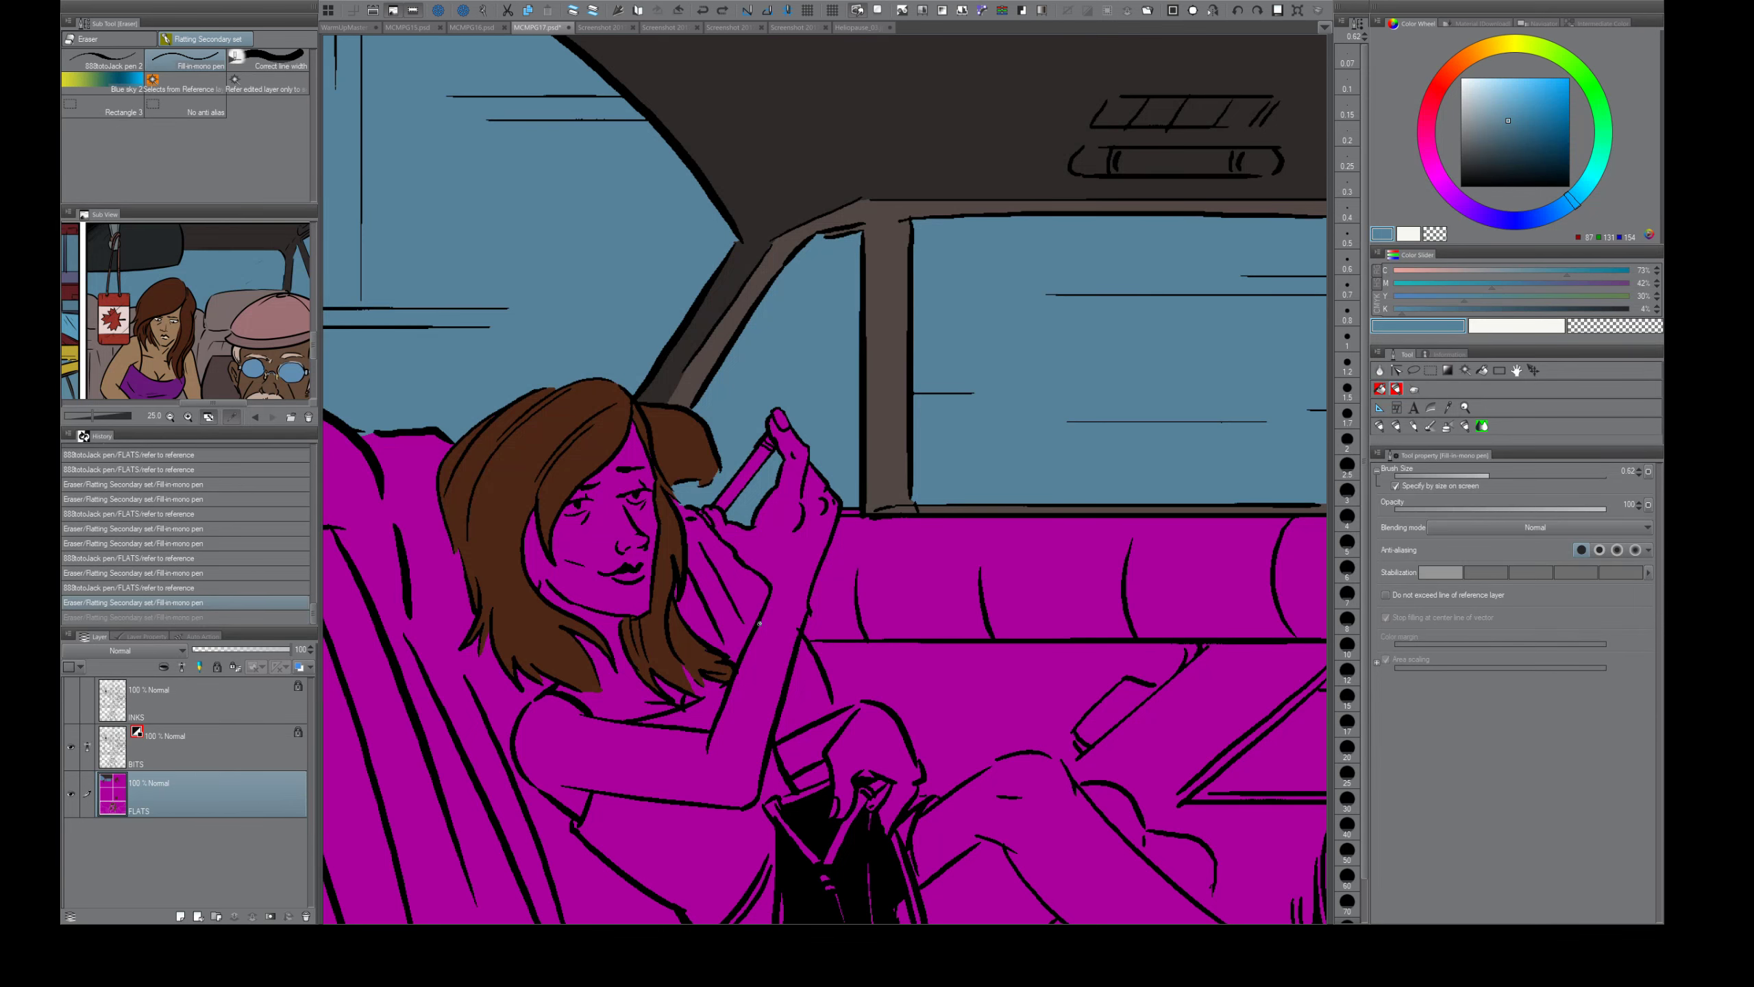
- Sample the woman's skin tone from the reference image and fill her face in the back-seat panel
scroll(761, 626, down, 4)
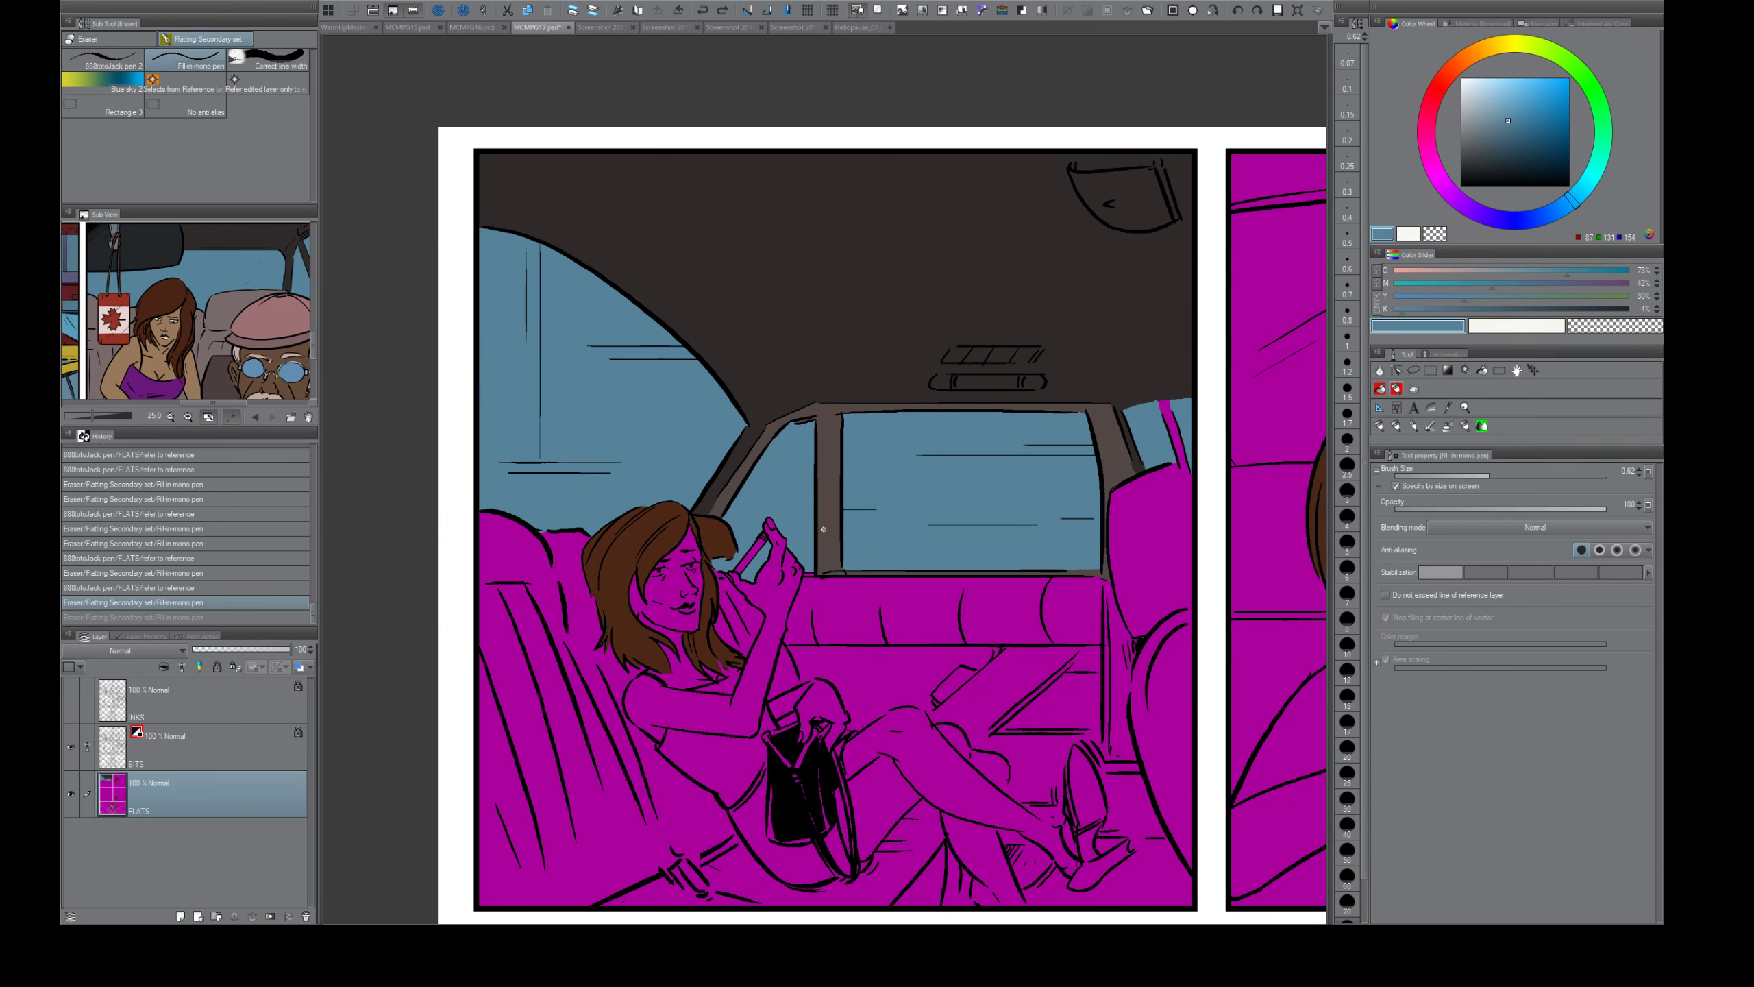
scroll(831, 631, up, 3)
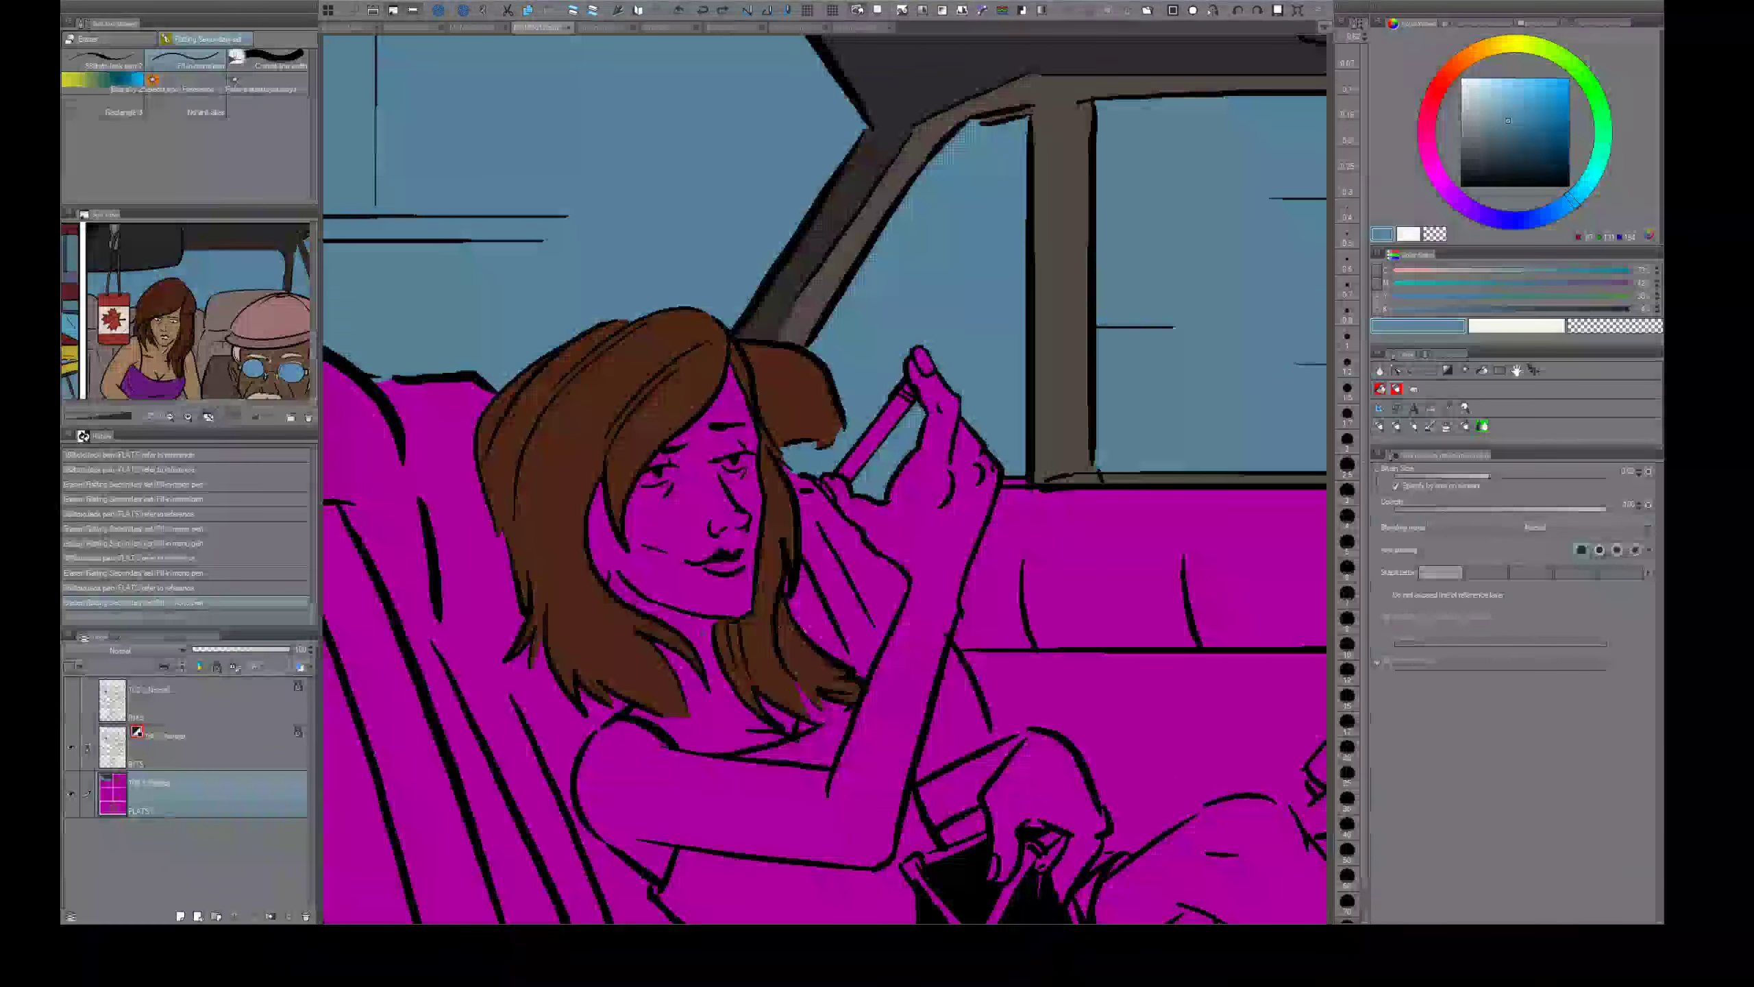
click(145, 350)
key(g)
click(699, 551)
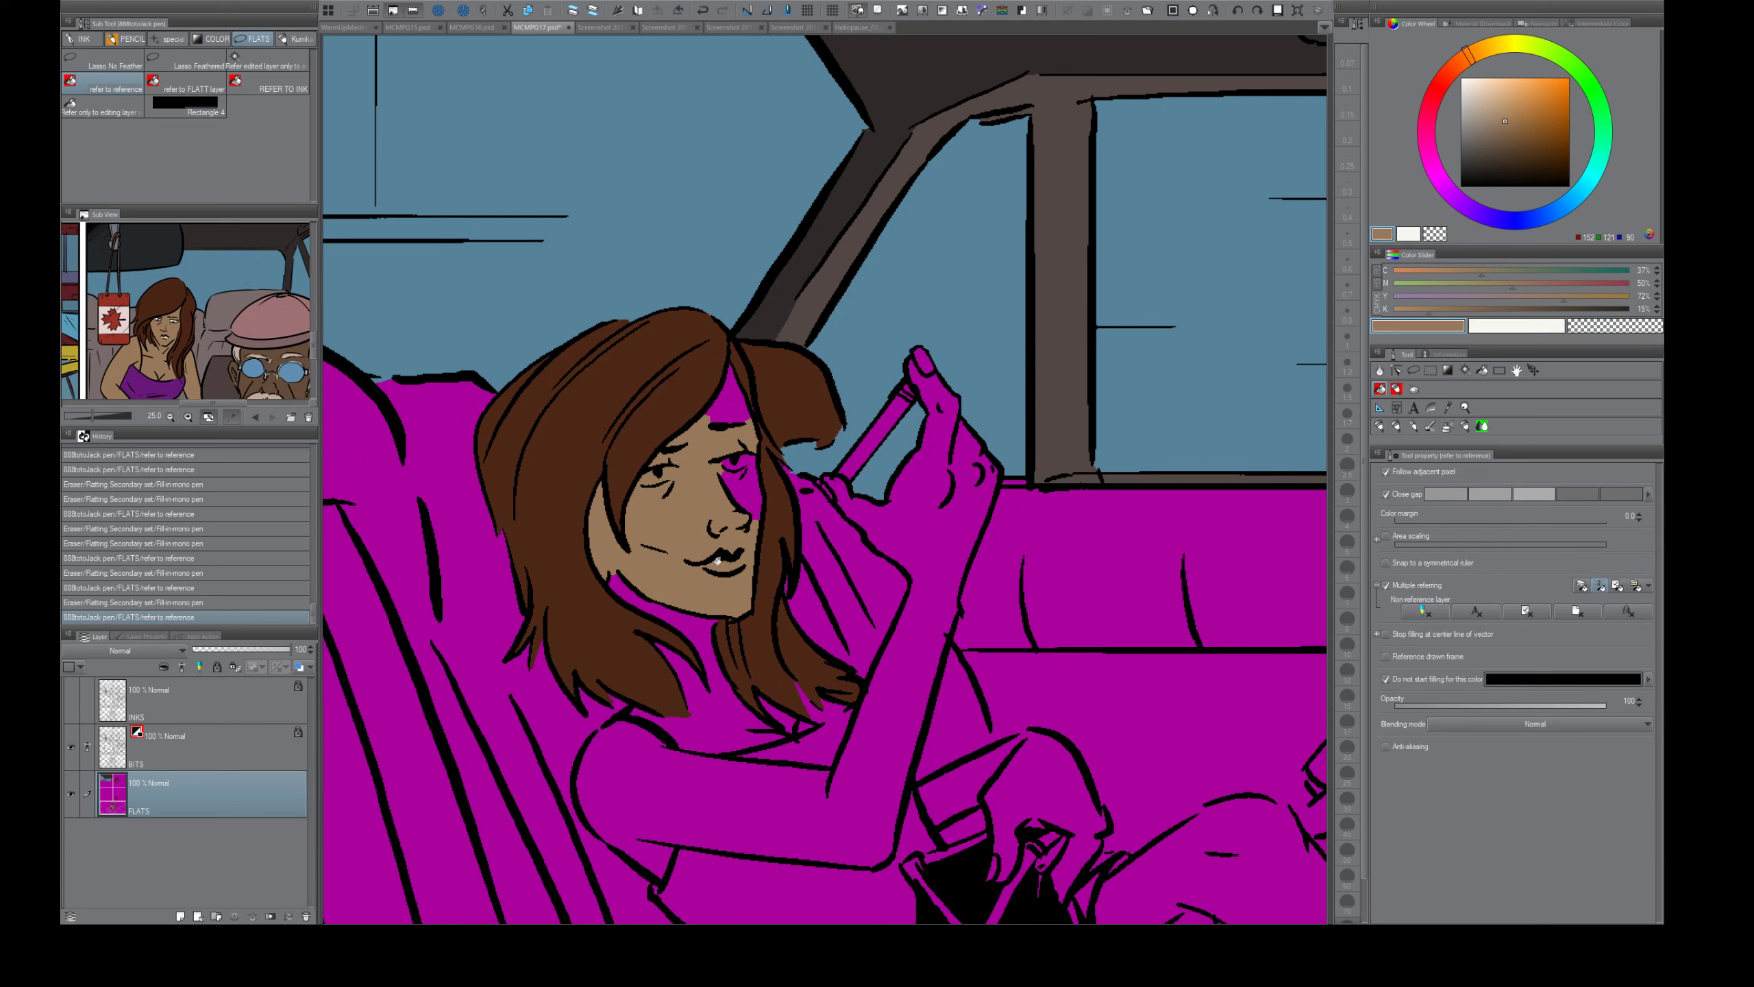
click(741, 486)
click(734, 413)
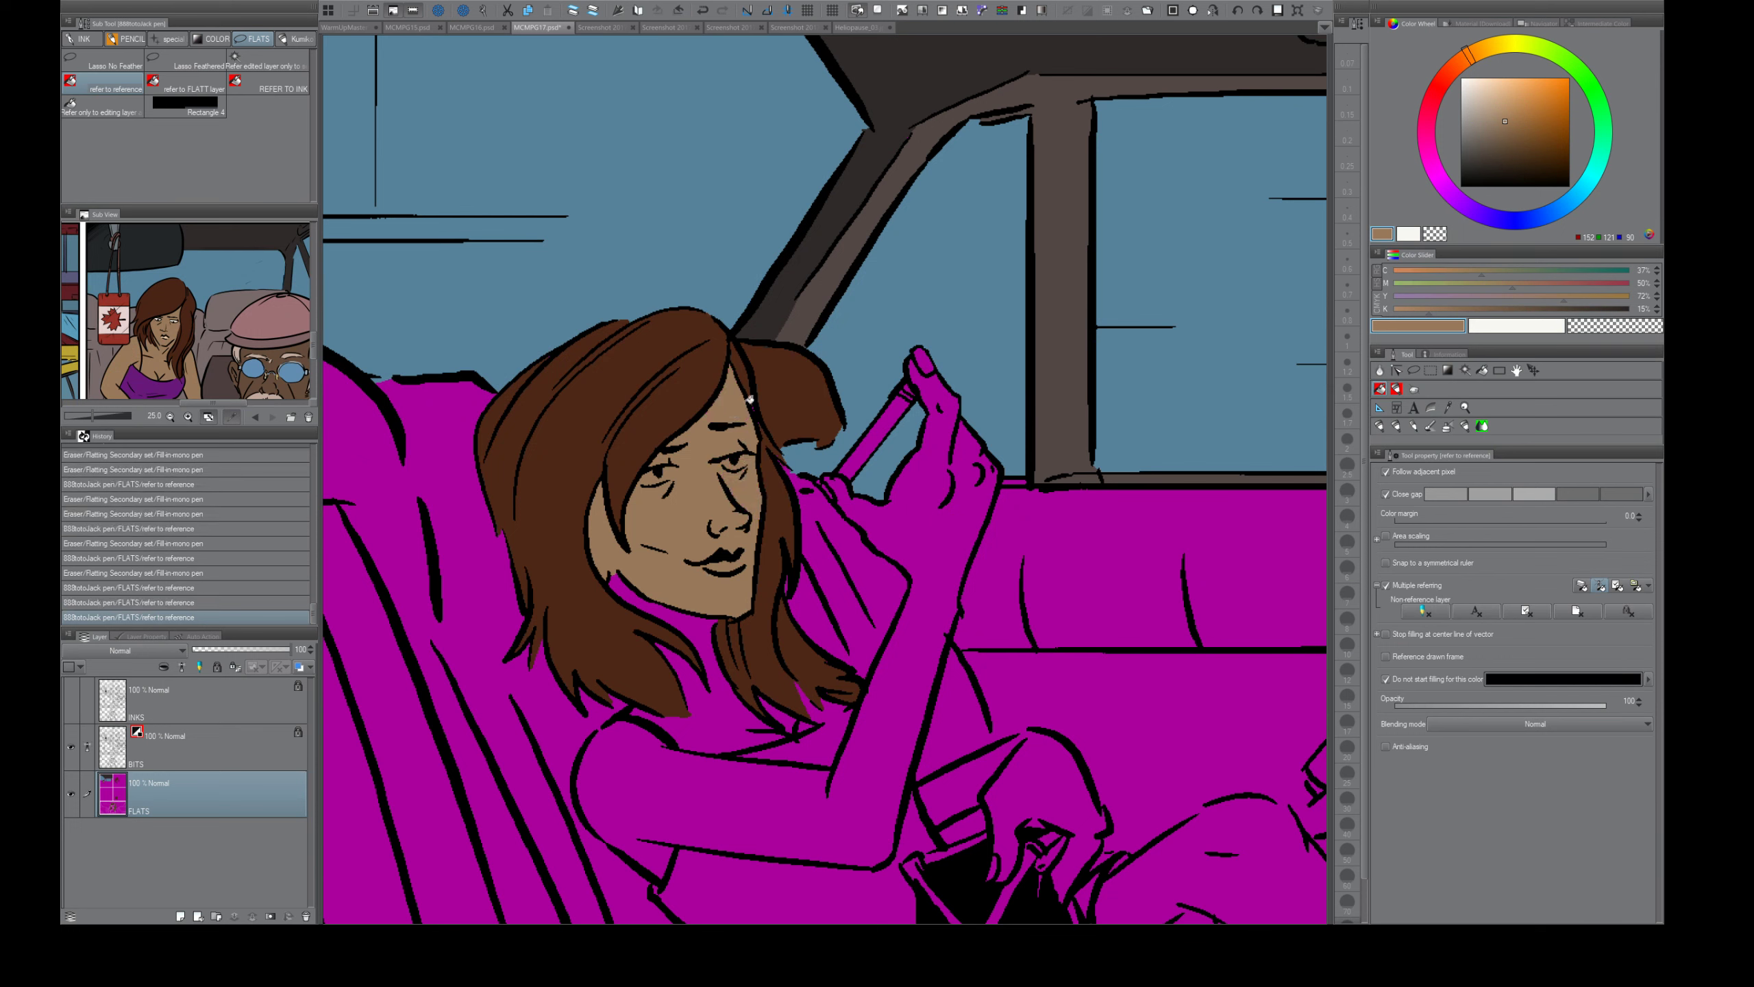
- Fill her neck, upper chest and raised arm with the sampled skin tone
click(708, 626)
click(627, 591)
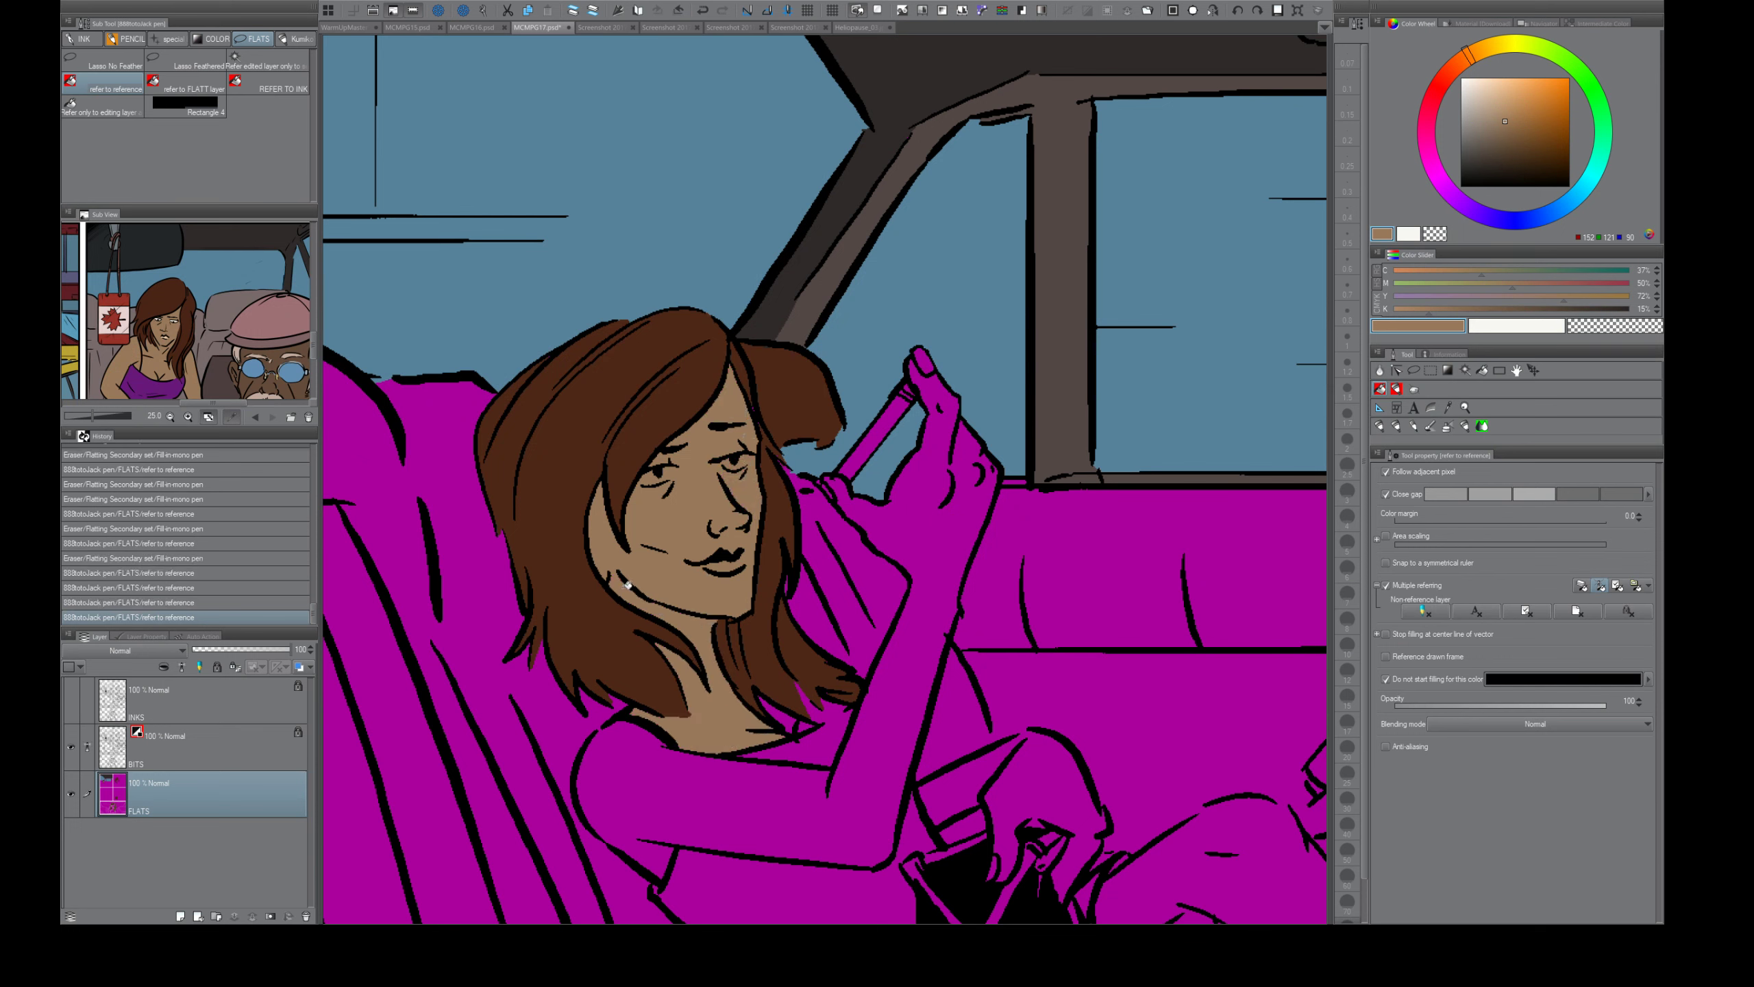
click(776, 809)
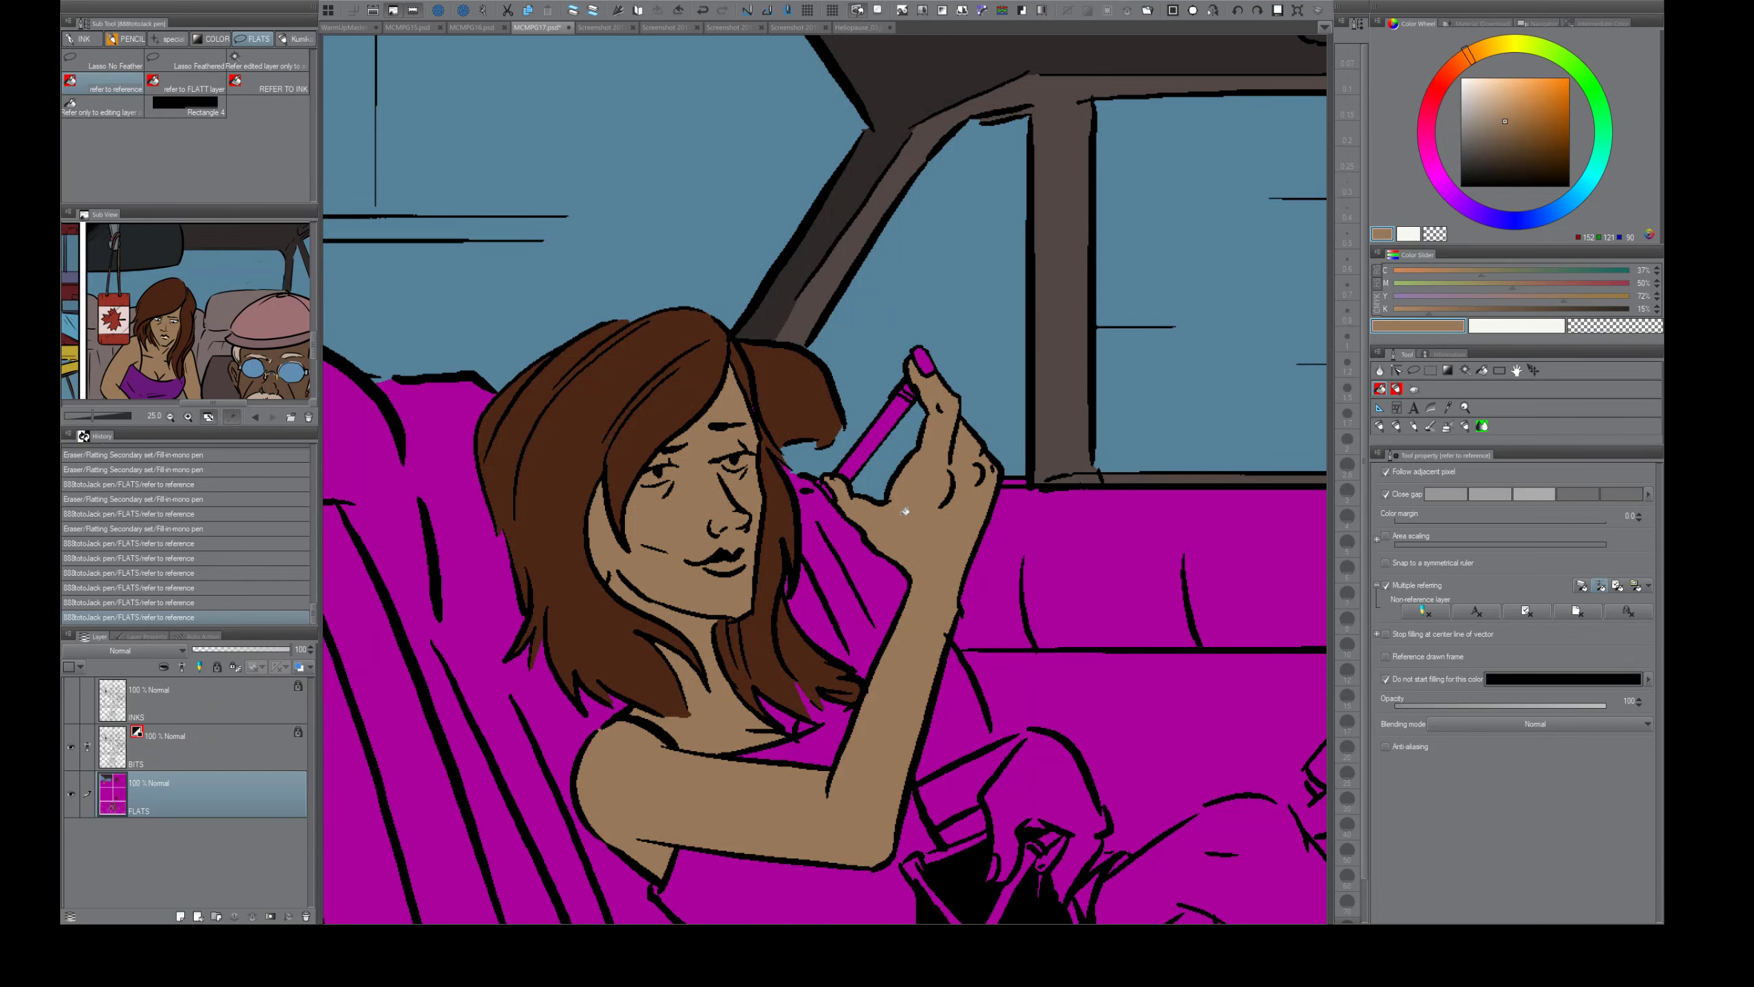
- Fill the small leftover areas between the hair ends on her chest with skin tone, closing the neckline gap
scroll(905, 511, down, 4)
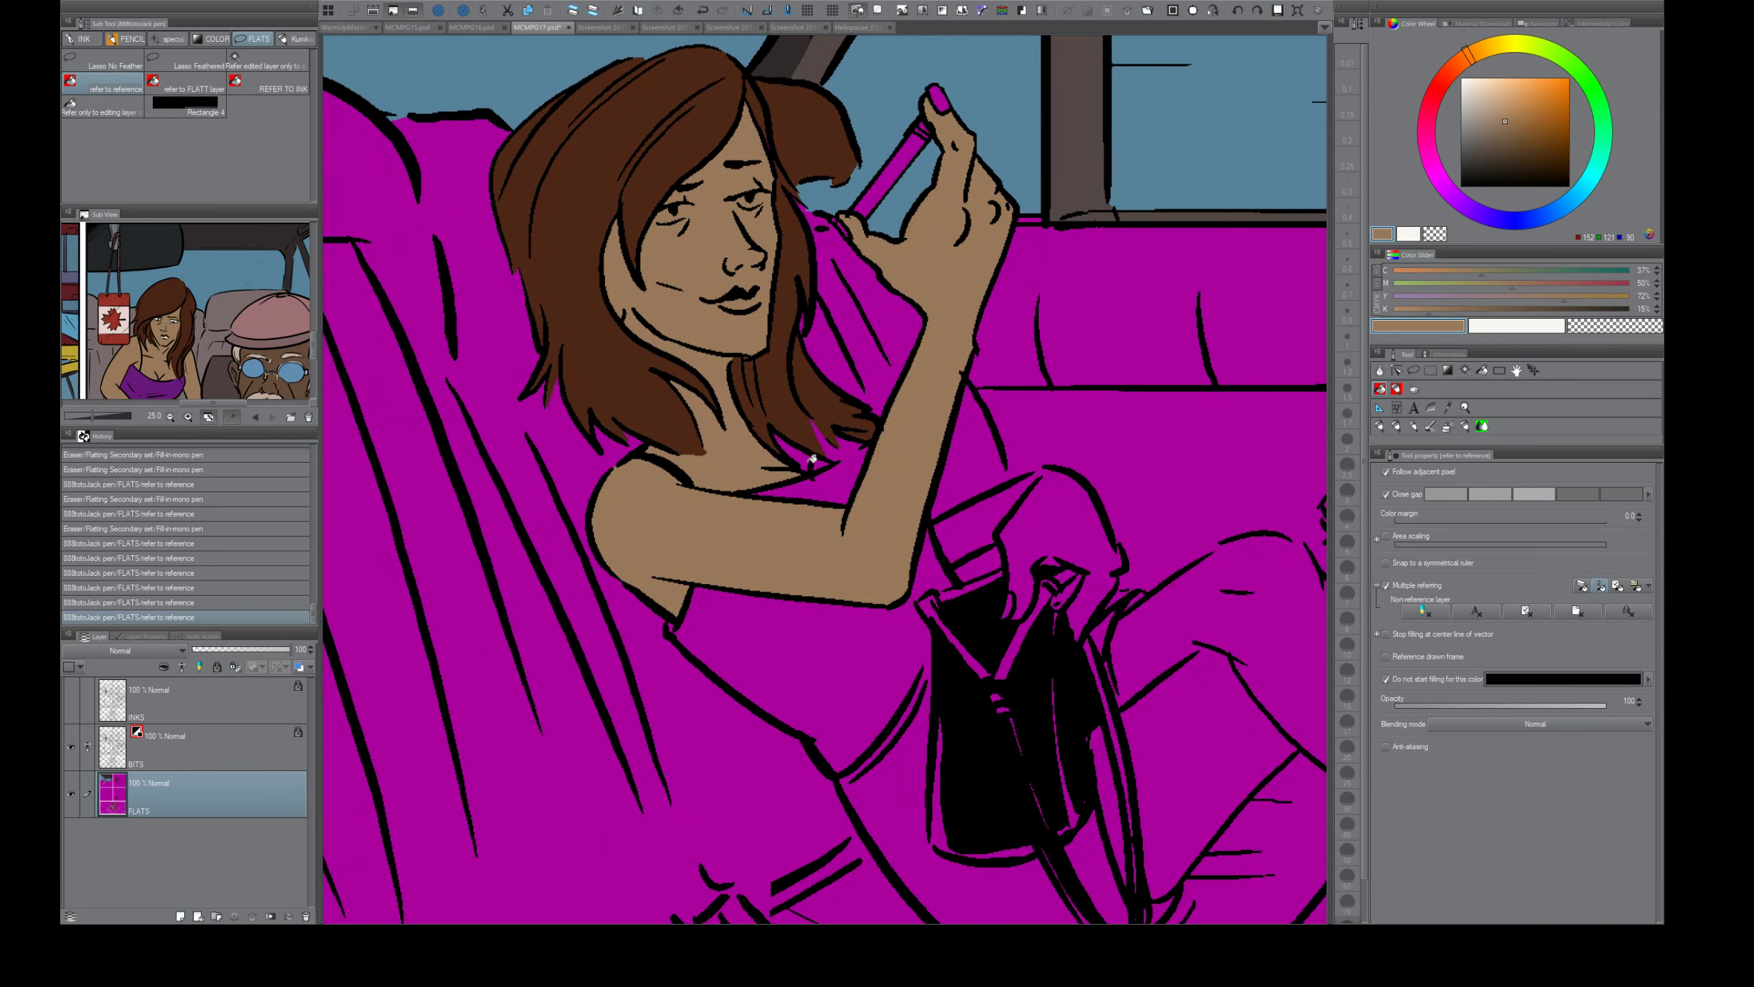
click(813, 460)
click(825, 456)
key(e)
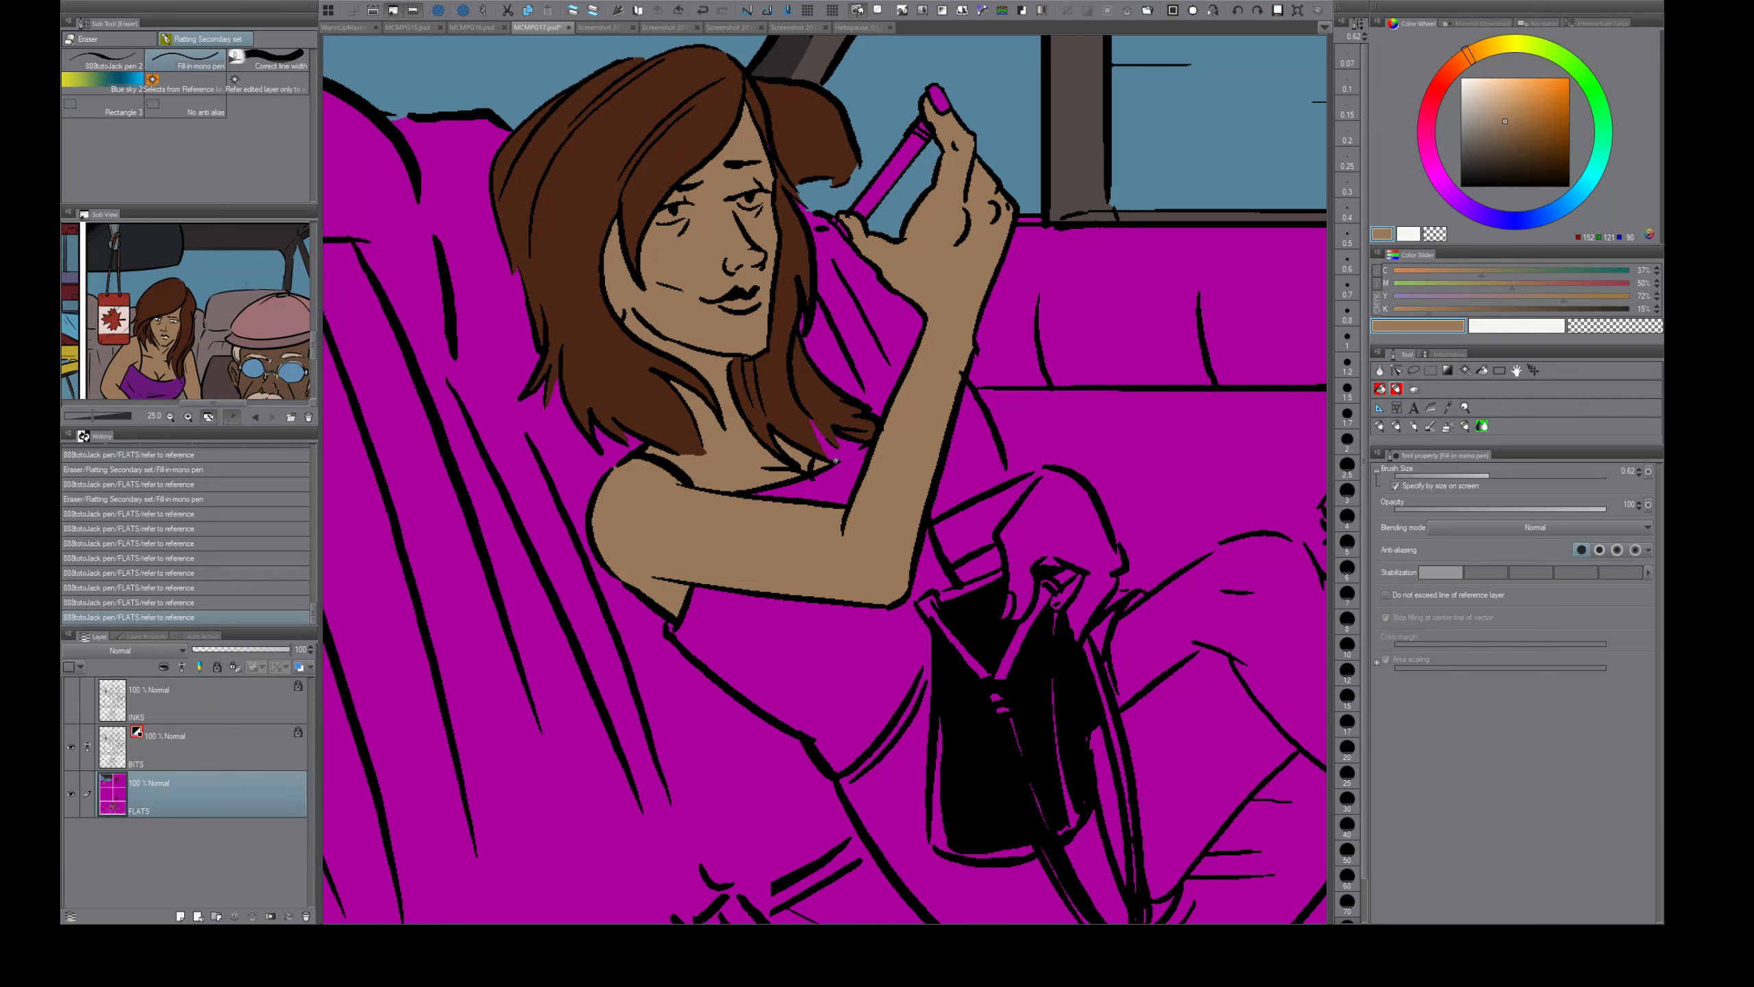
click(835, 460)
key(p)
click(829, 442)
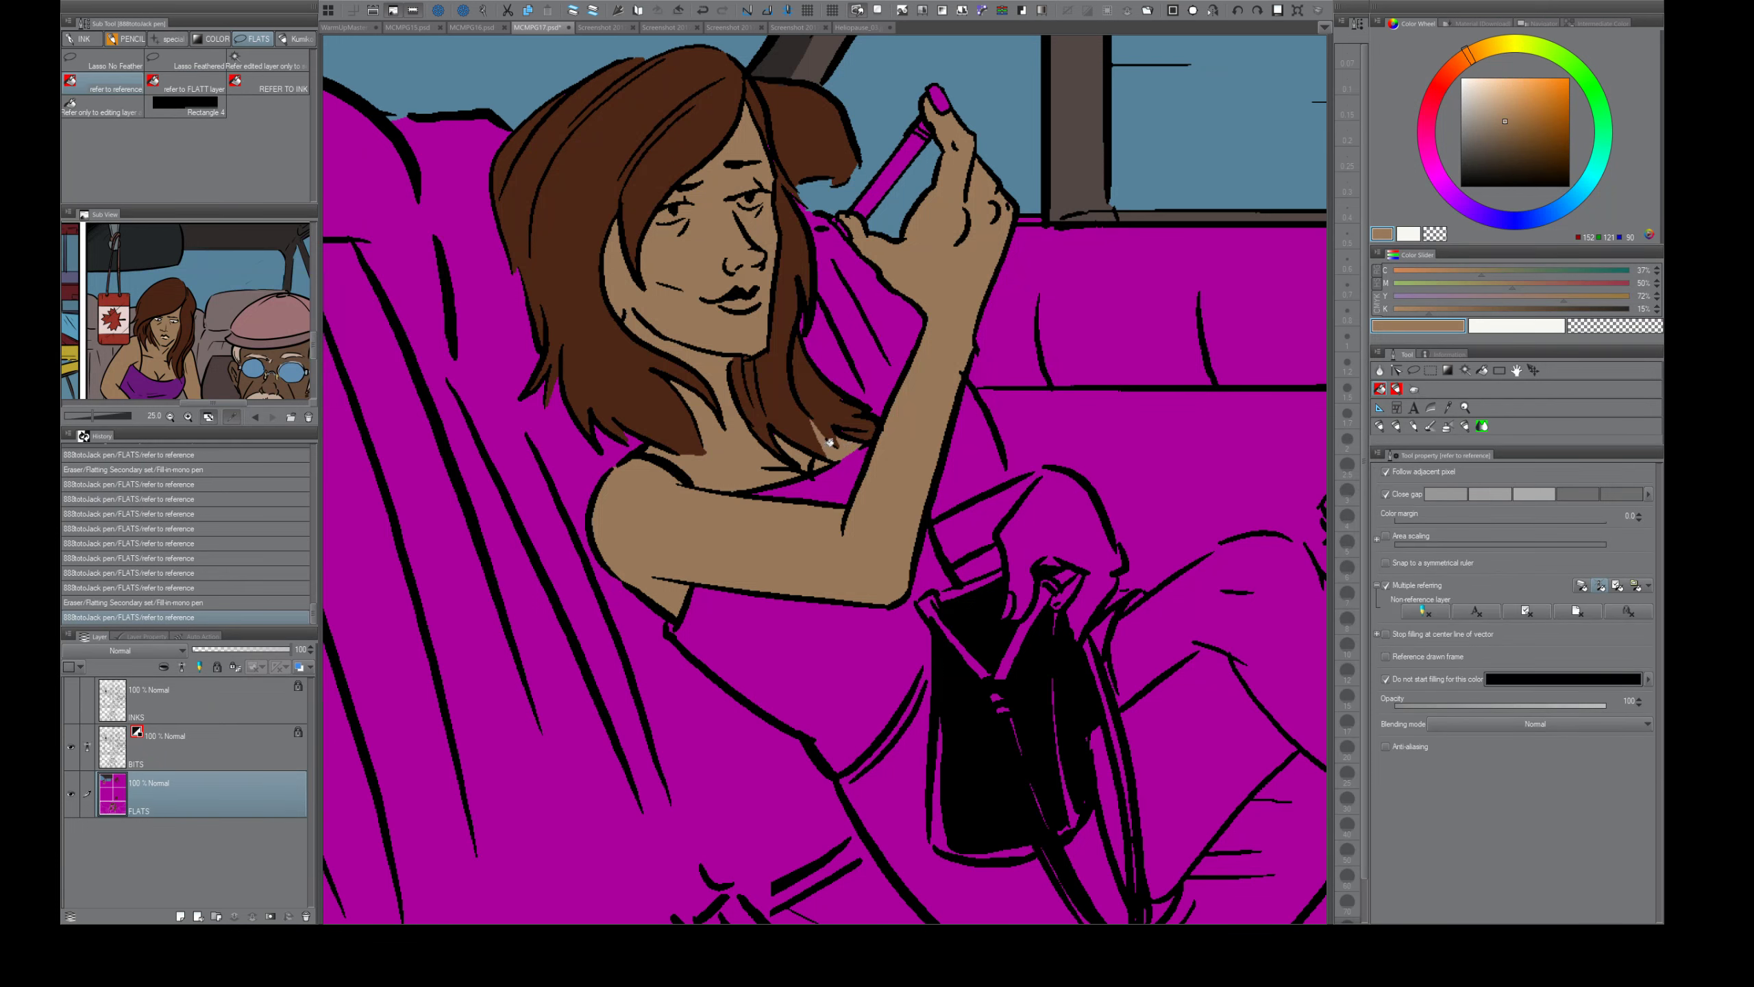
- Fill the forearm and hand resting on the black bag with the skin tone, including the small area beside the fingers
key(e)
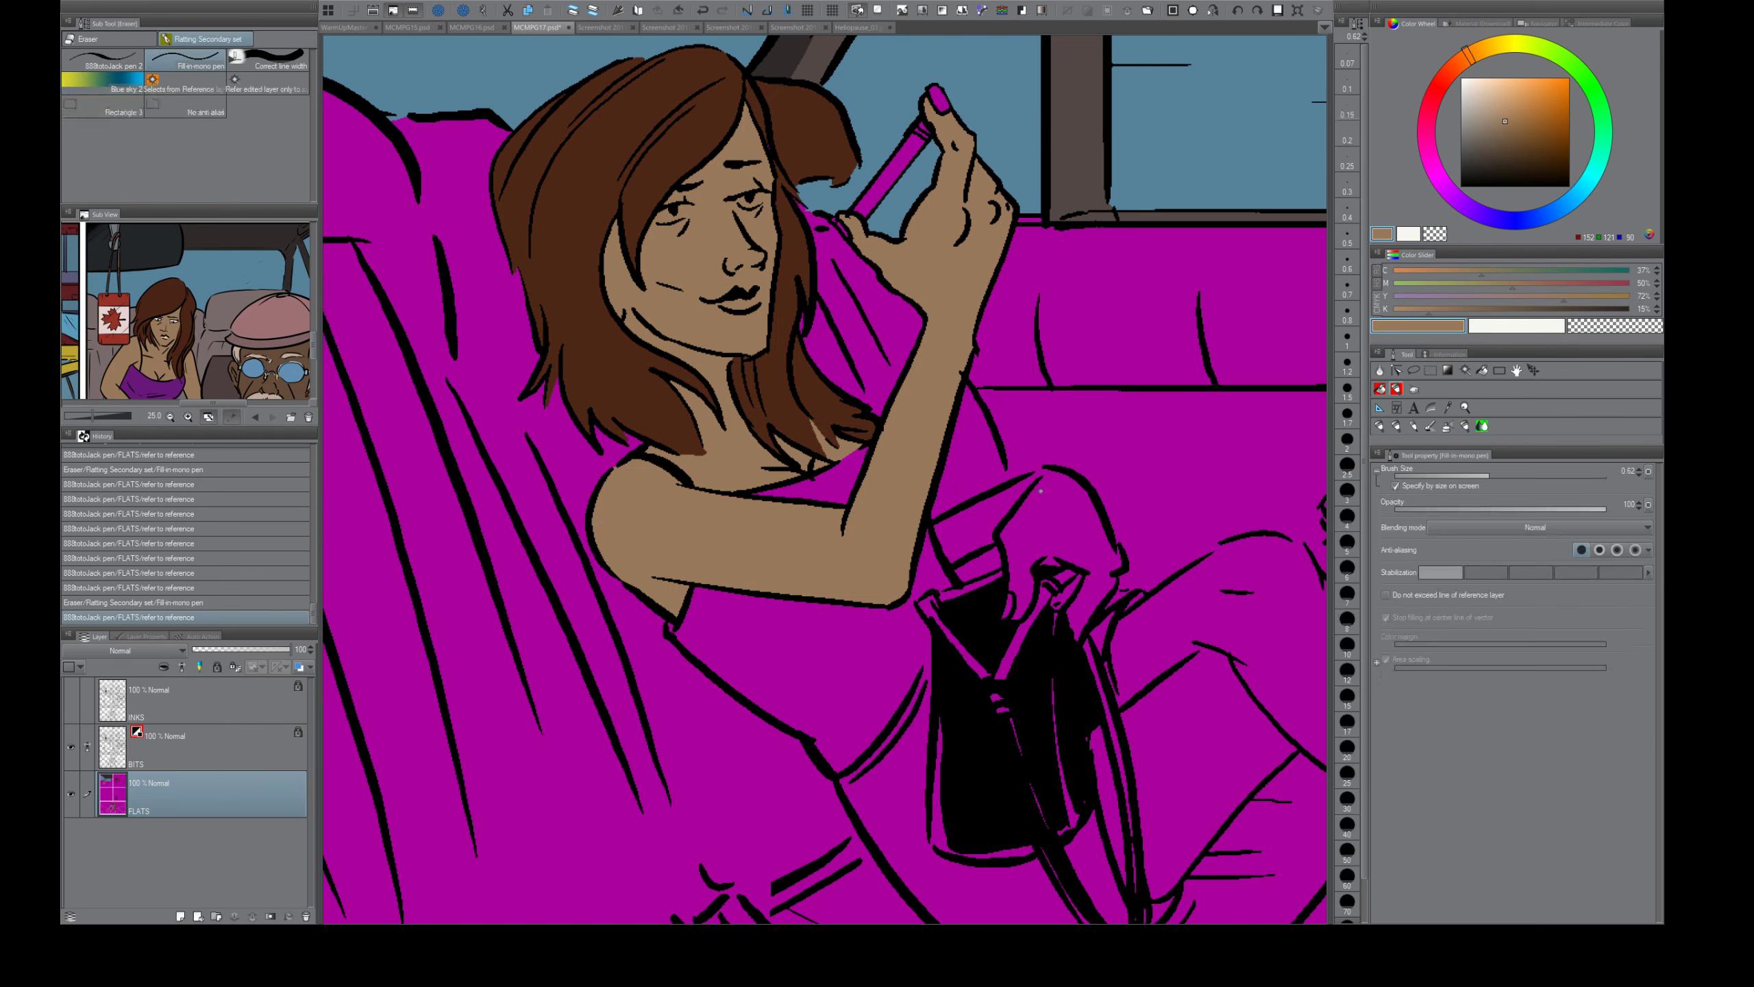
key(p)
click(1034, 478)
click(989, 533)
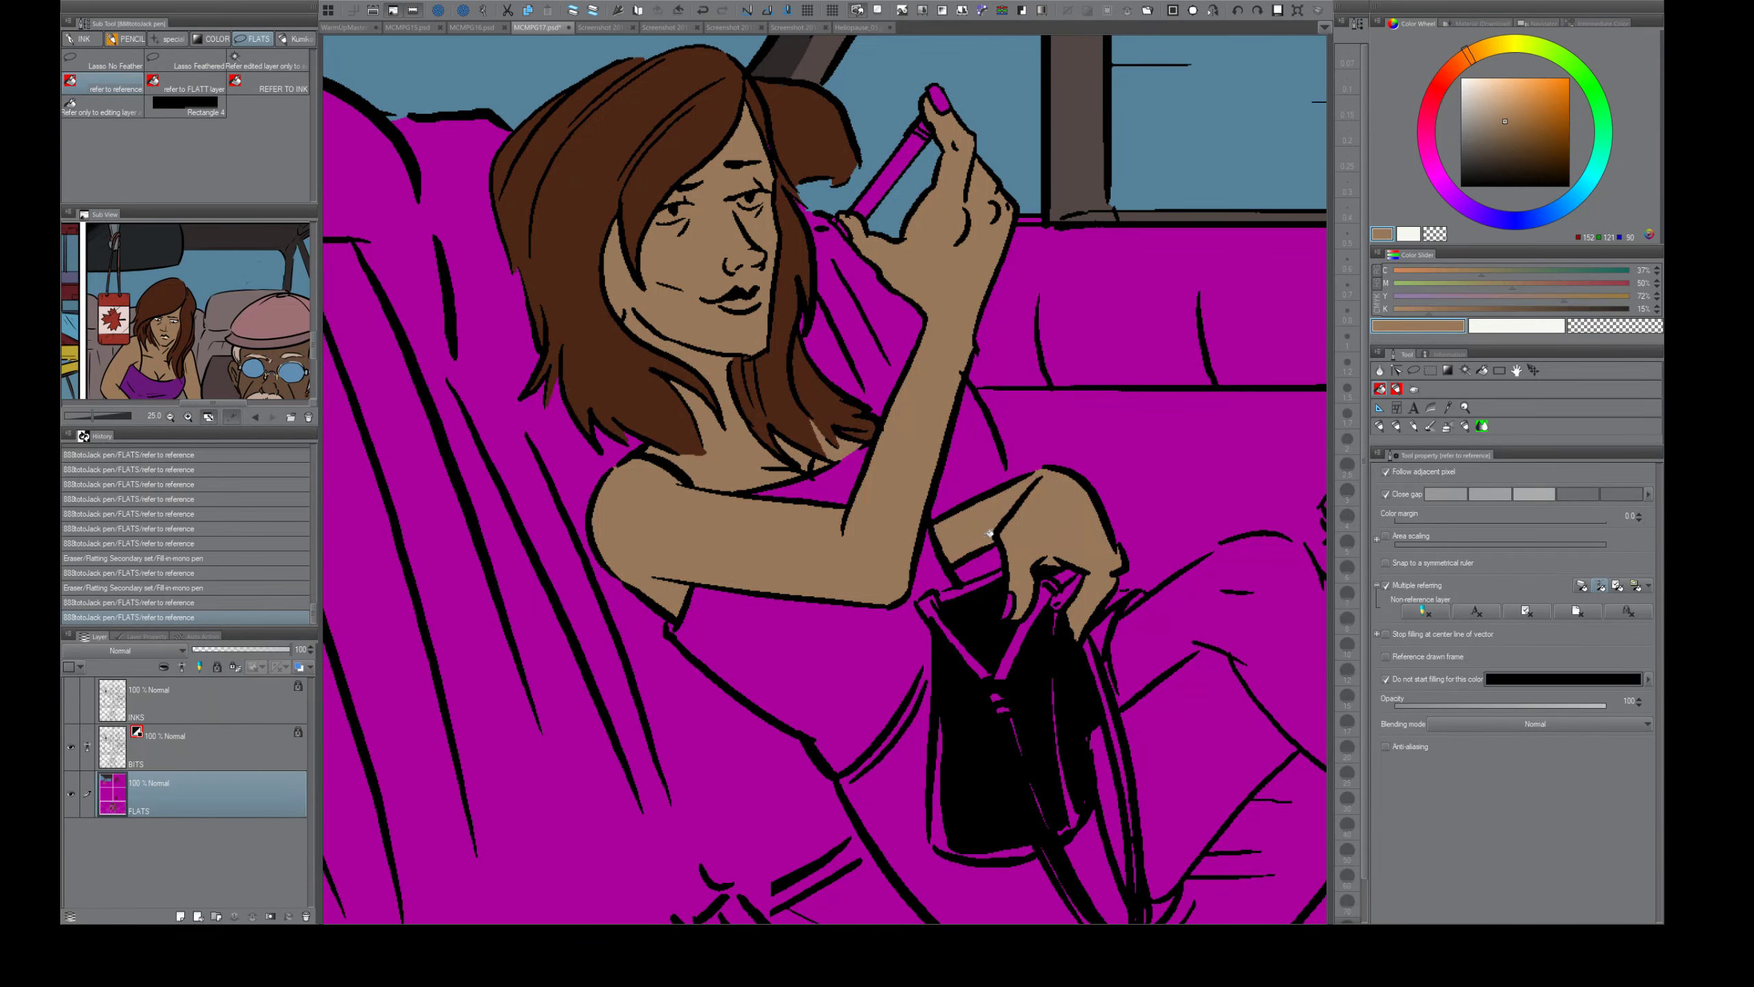
drag(1165, 651, 1042, 635)
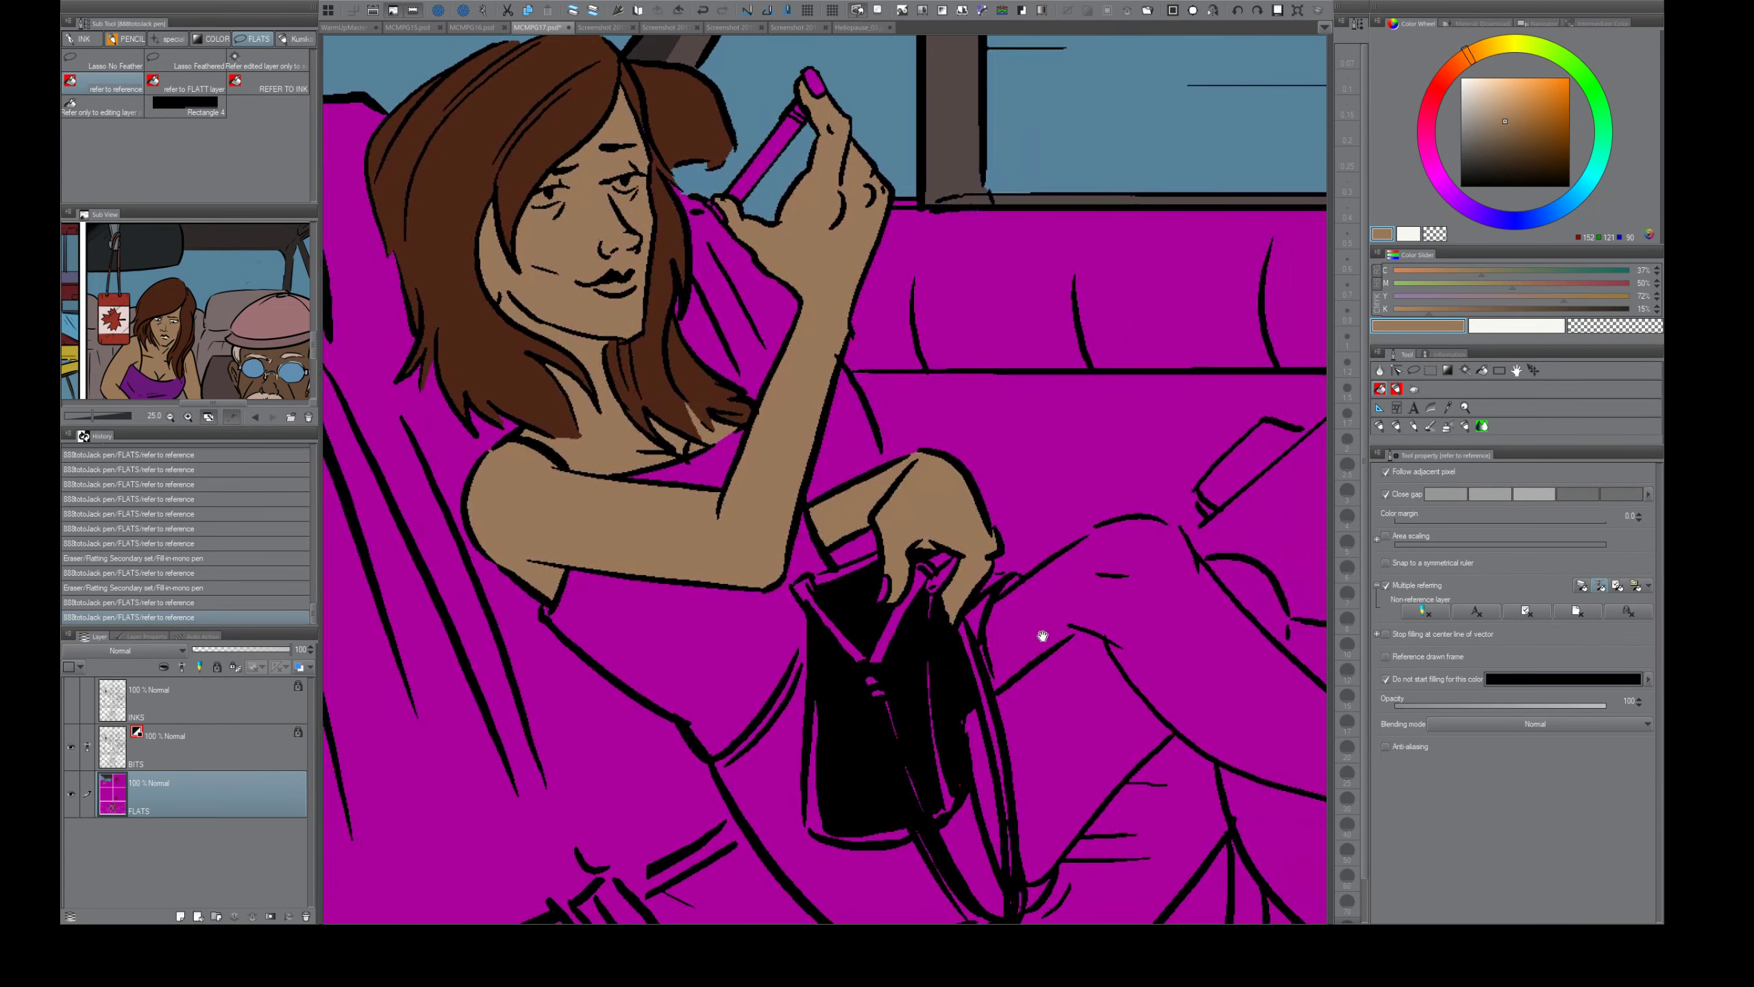
click(948, 571)
- Fill the thigh section behind the bag with skin tone and try to fill the crossed leg
key(ctrl+space)
click(988, 649)
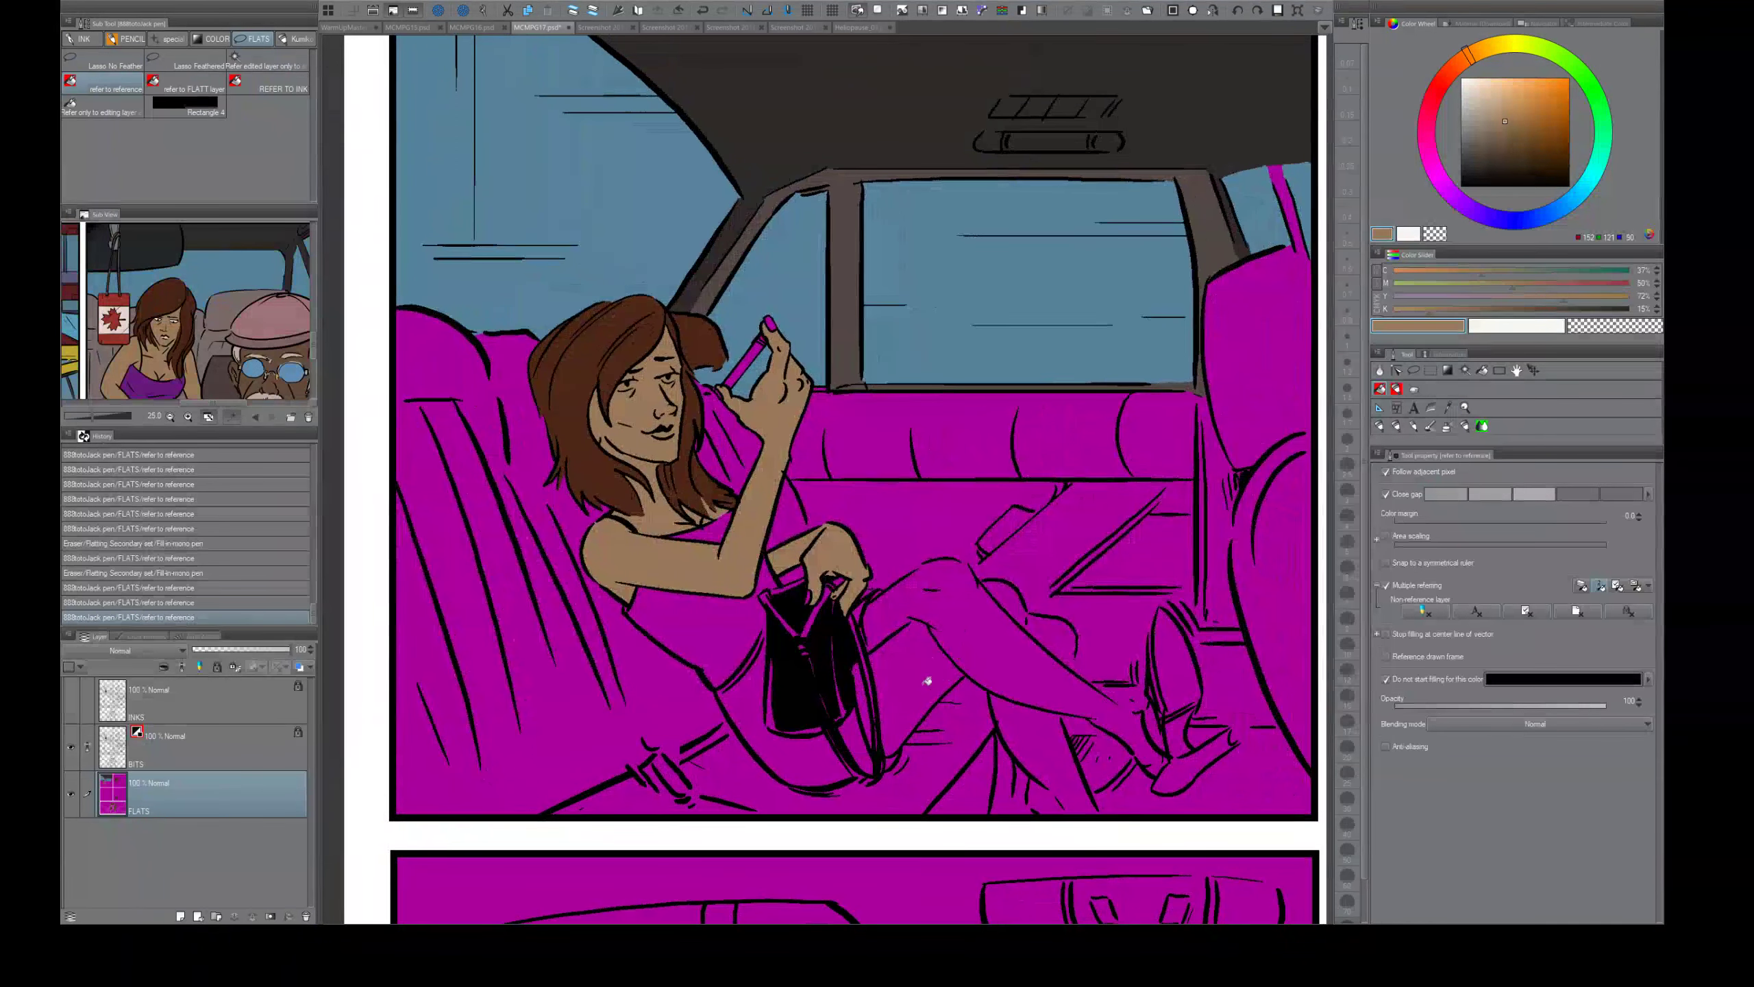
click(927, 684)
click(926, 596)
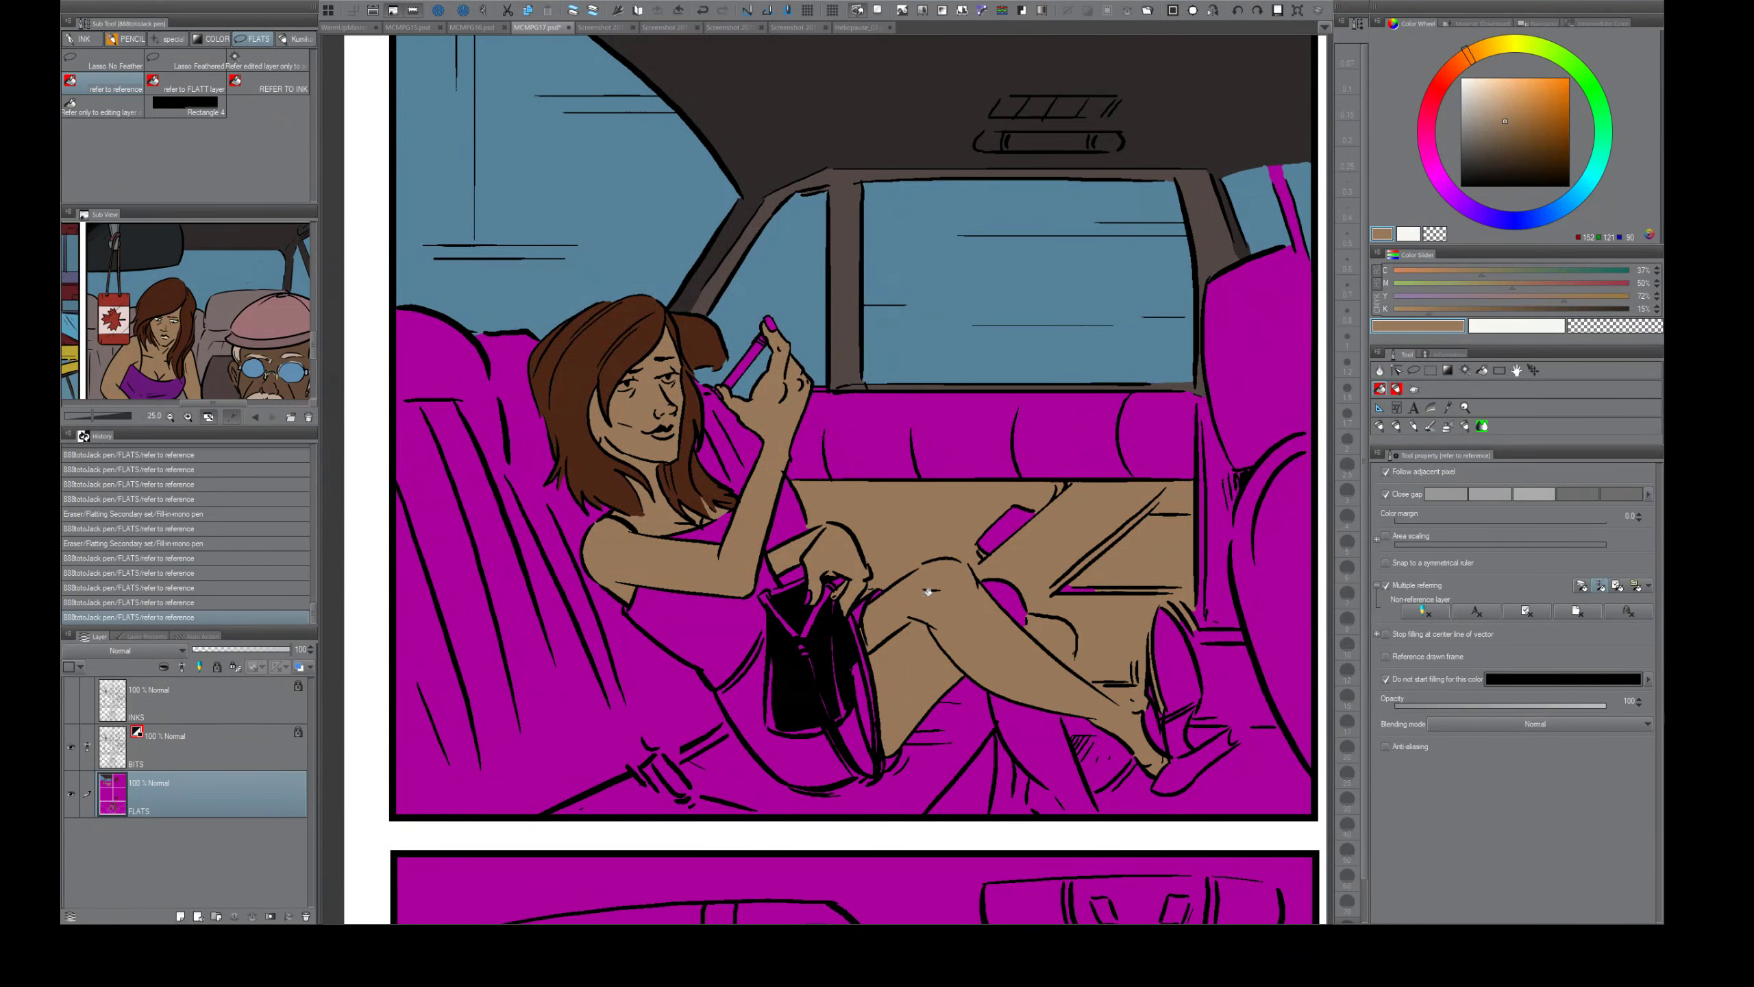
key(ctrl+z)
- Close the gap in the outline on top of the knee and try filling the crossed leg again
key(e)
drag(918, 569, 925, 566)
key(g)
click(930, 600)
key(e)
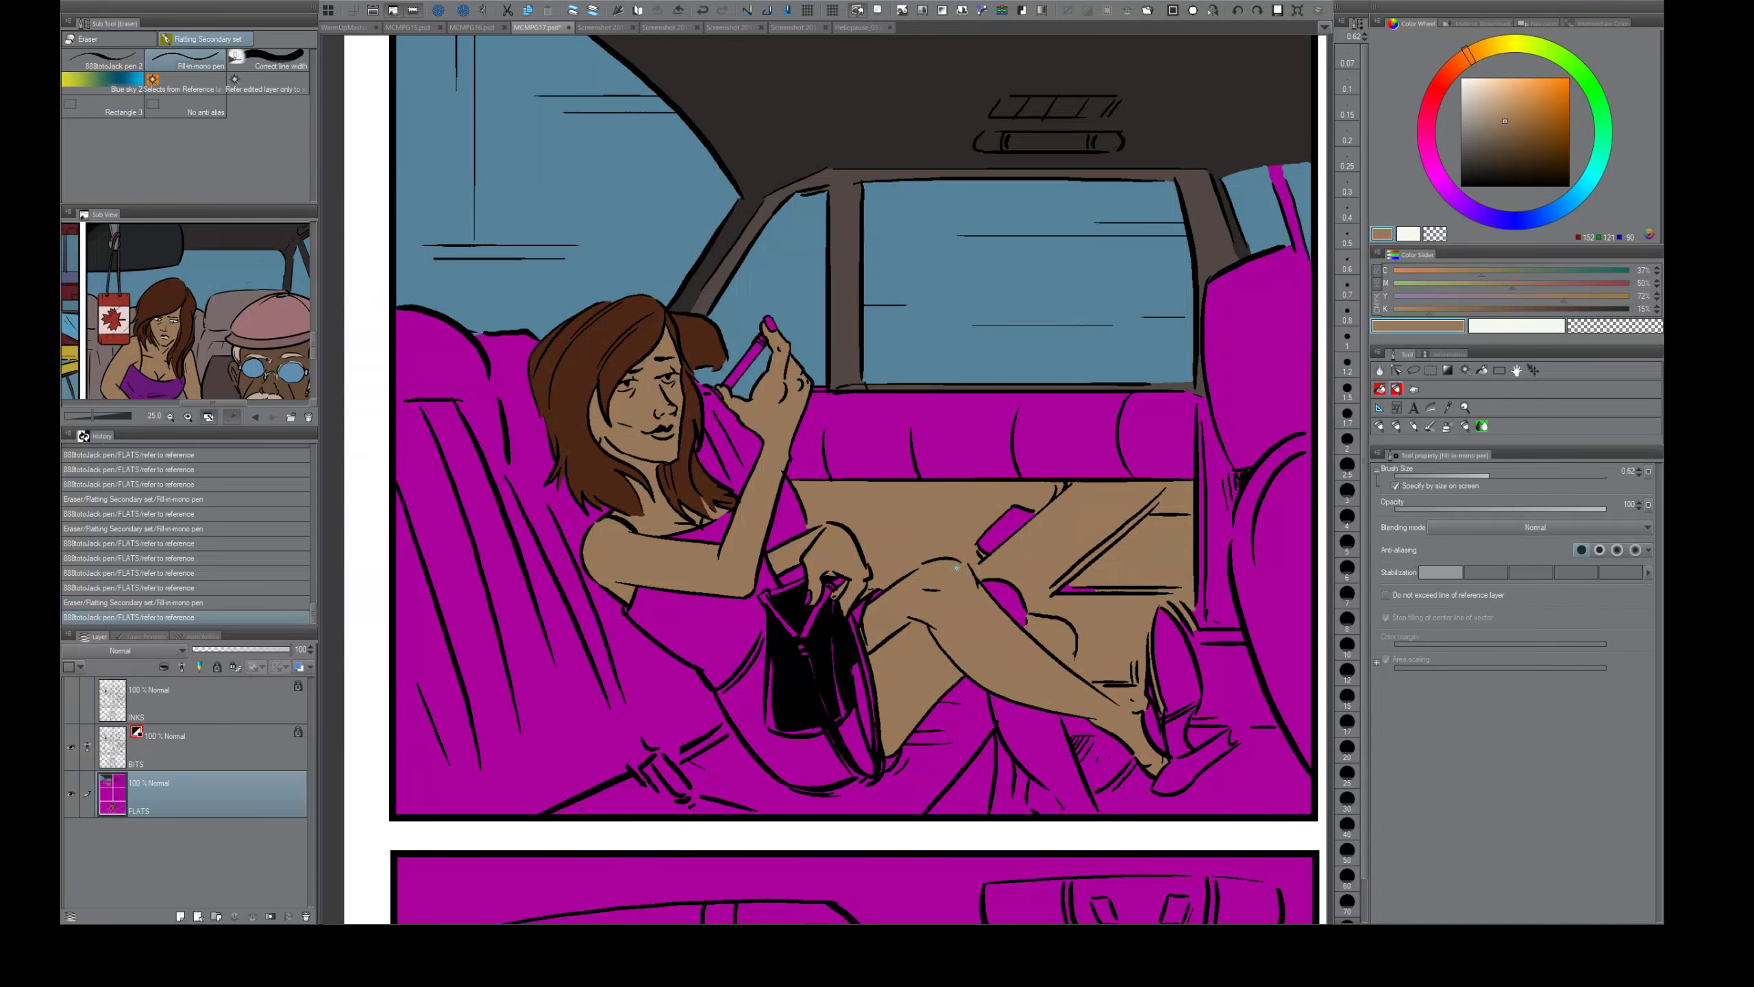
key(ctrl+z)
- Close the remaining outline gaps beside the knee and at the ankle, and fill the crossed leg with skin tone
key(g)
key(e)
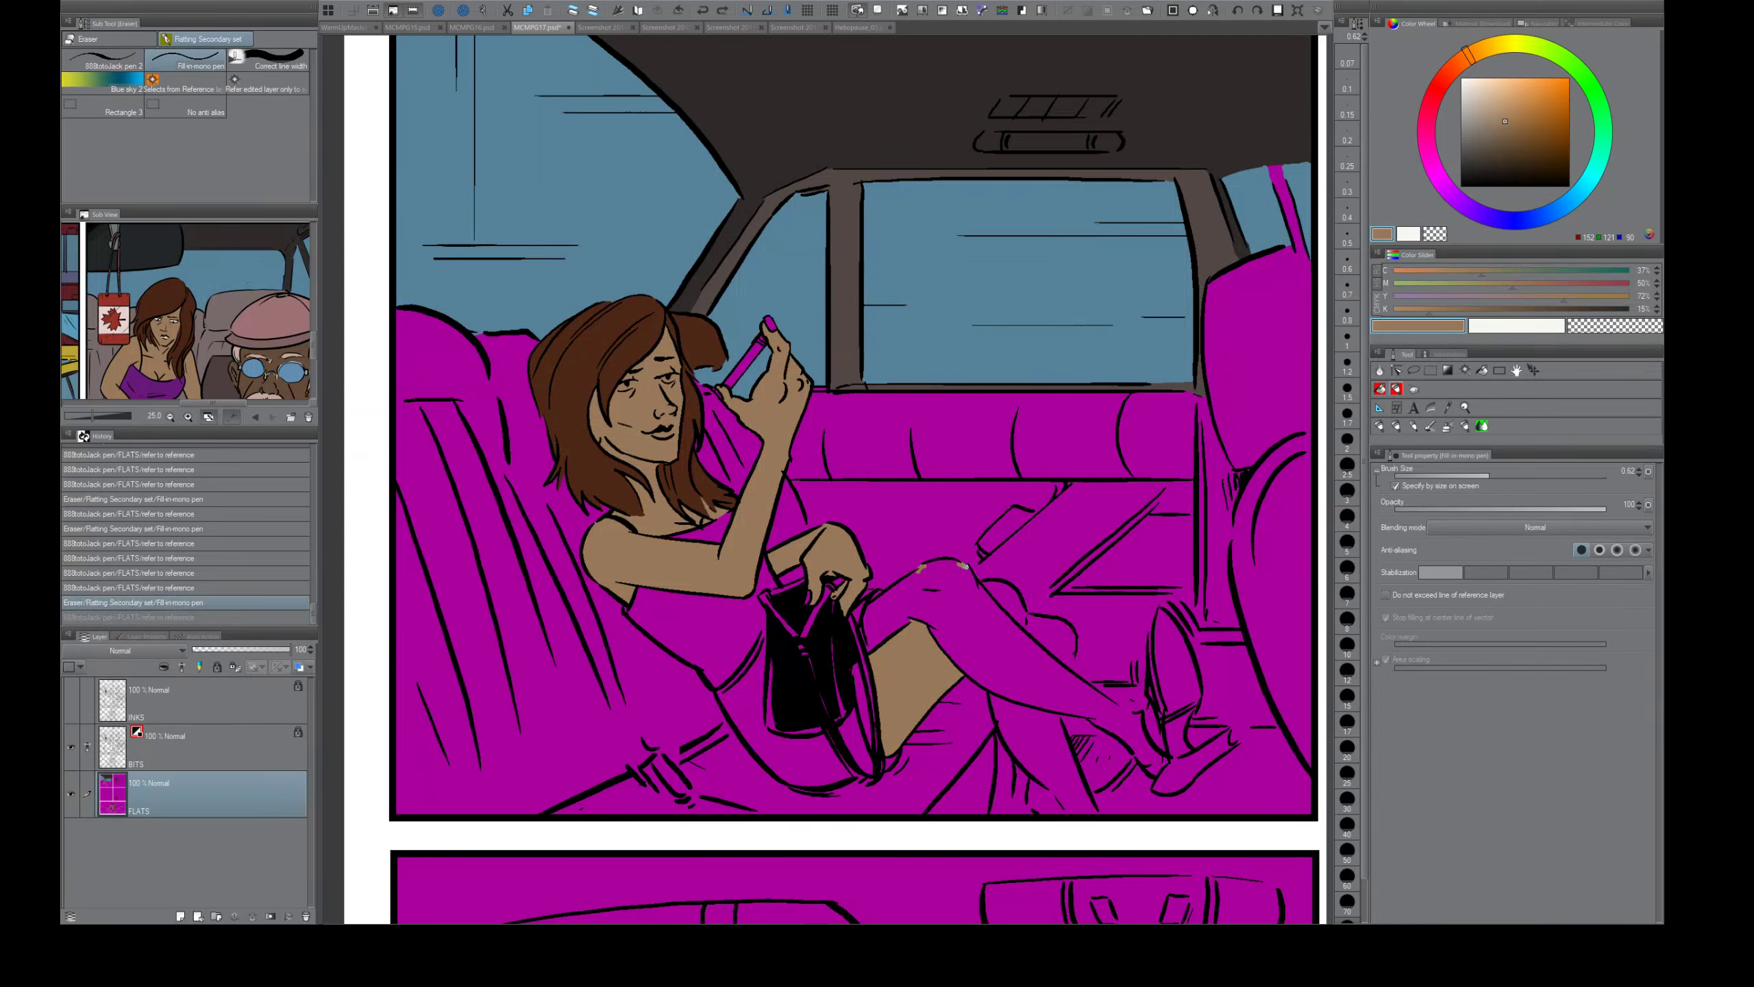
click(964, 566)
key(g)
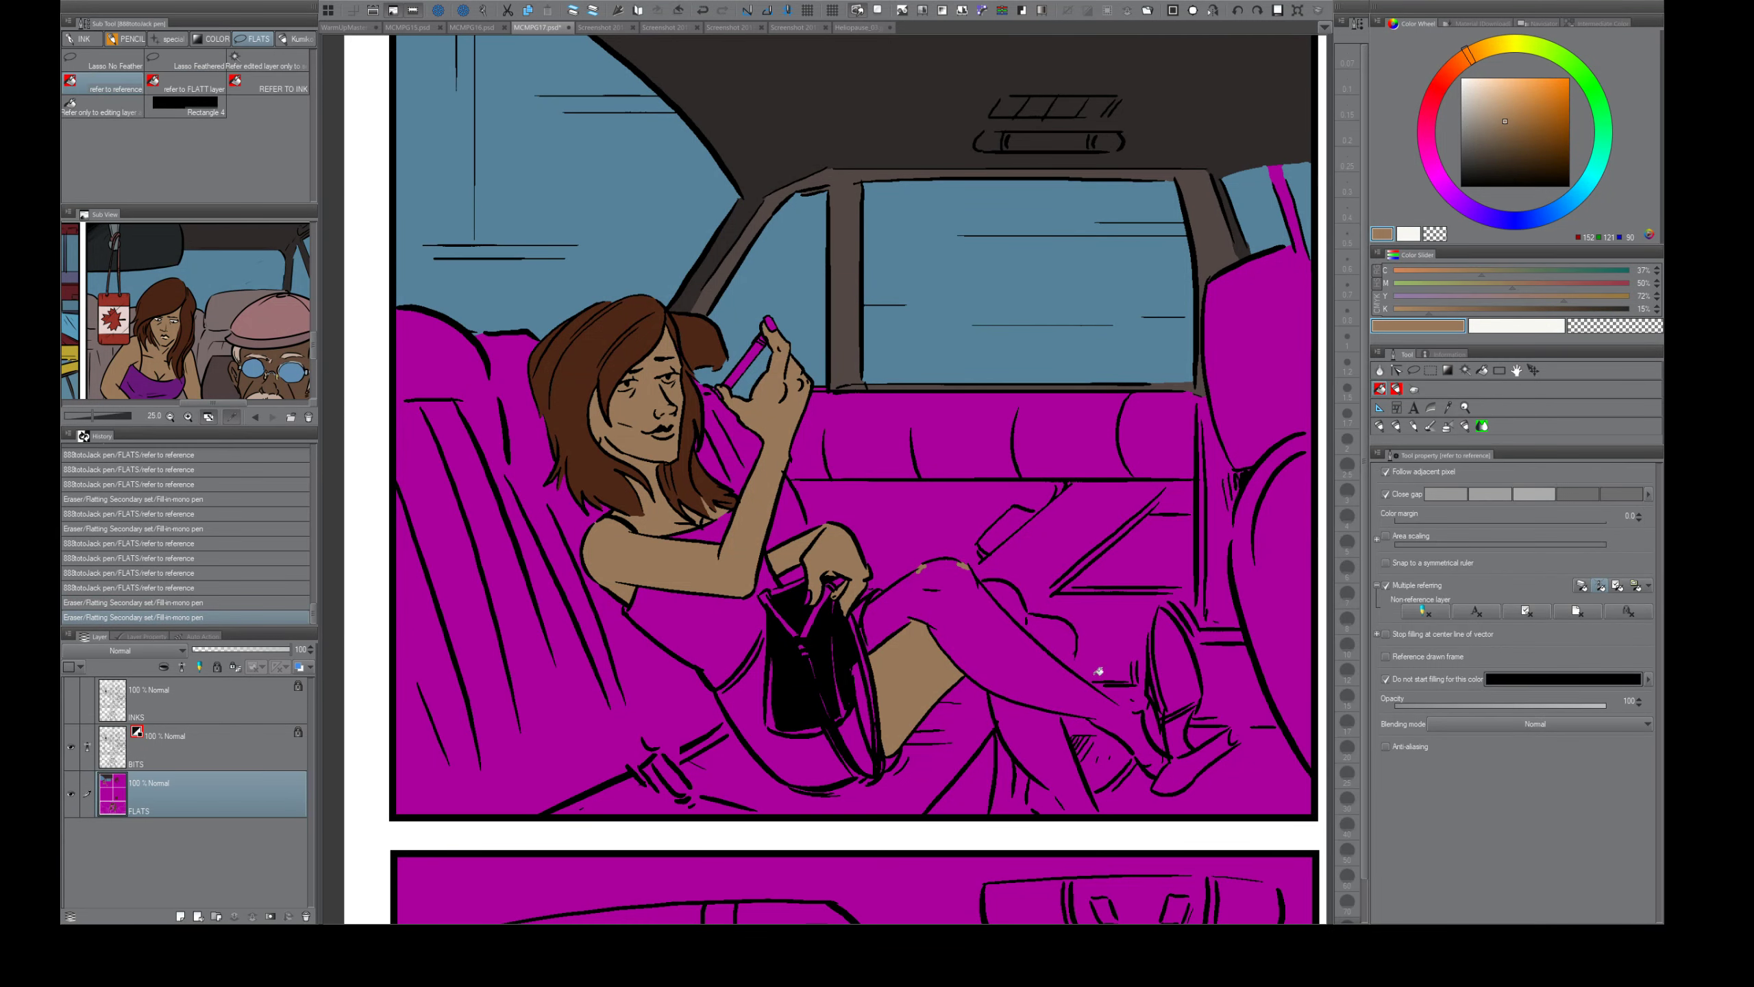
key(e)
click(1124, 713)
click(1124, 712)
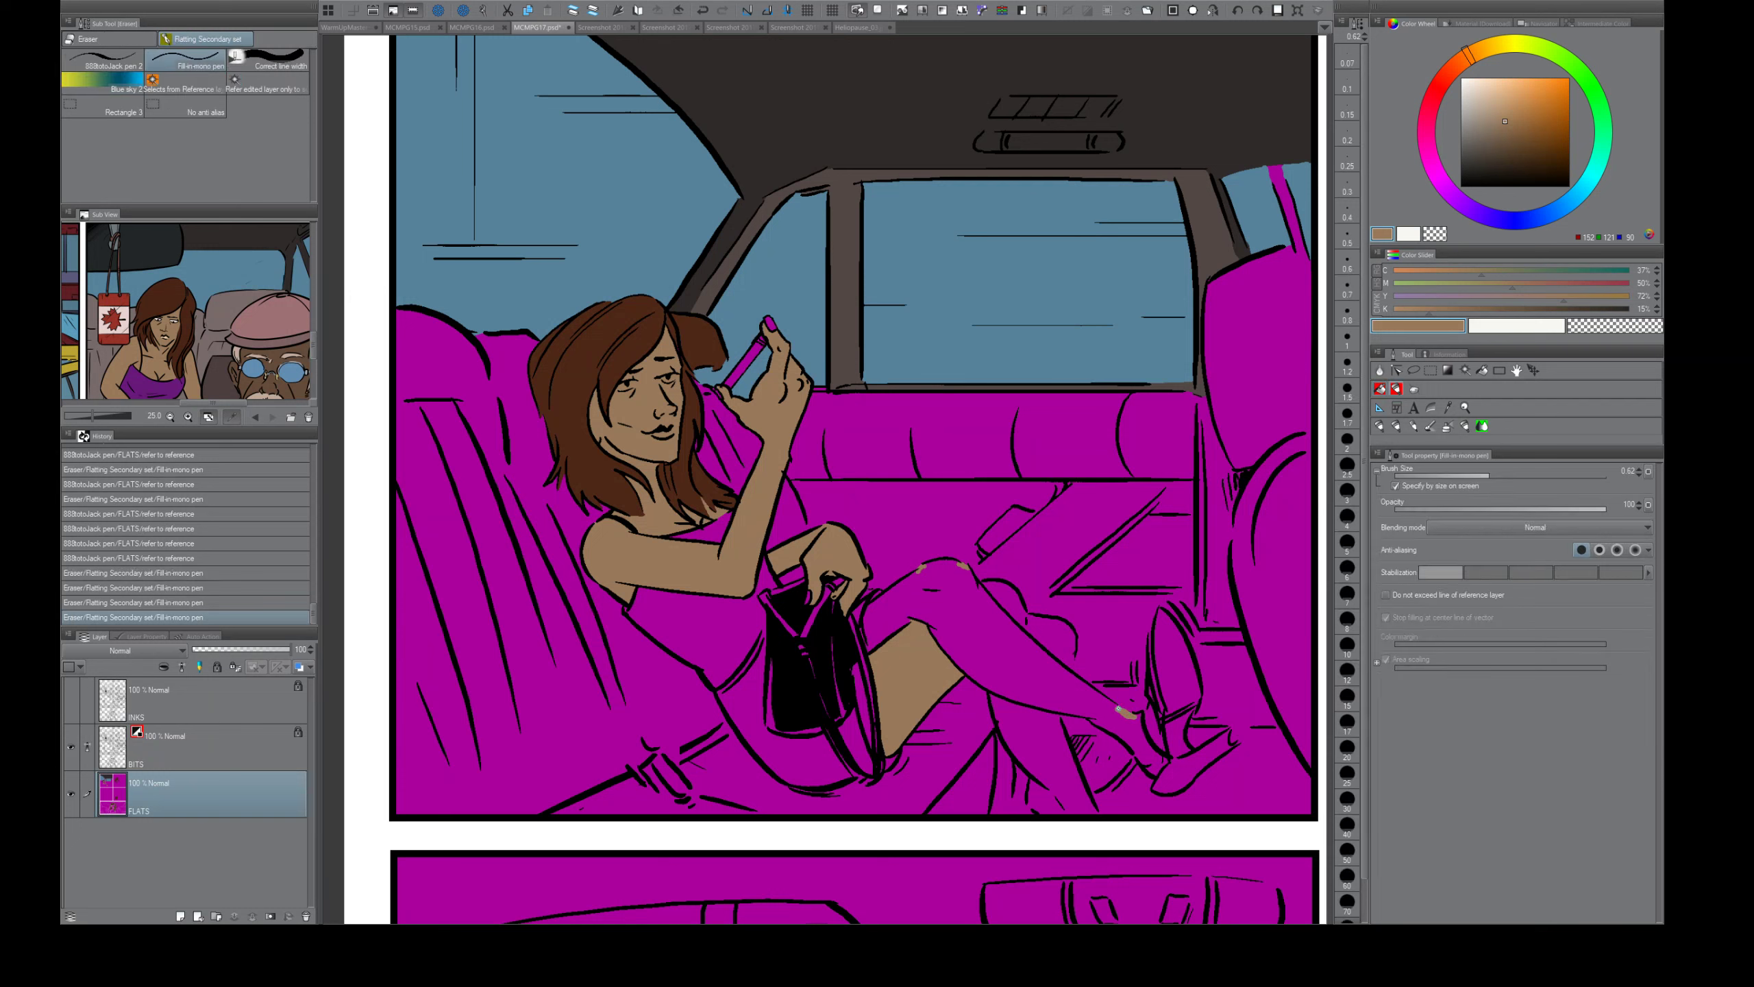
key(g)
click(1116, 702)
- Close the gap beside the far knee and fill that knee with the skin tone
key(e)
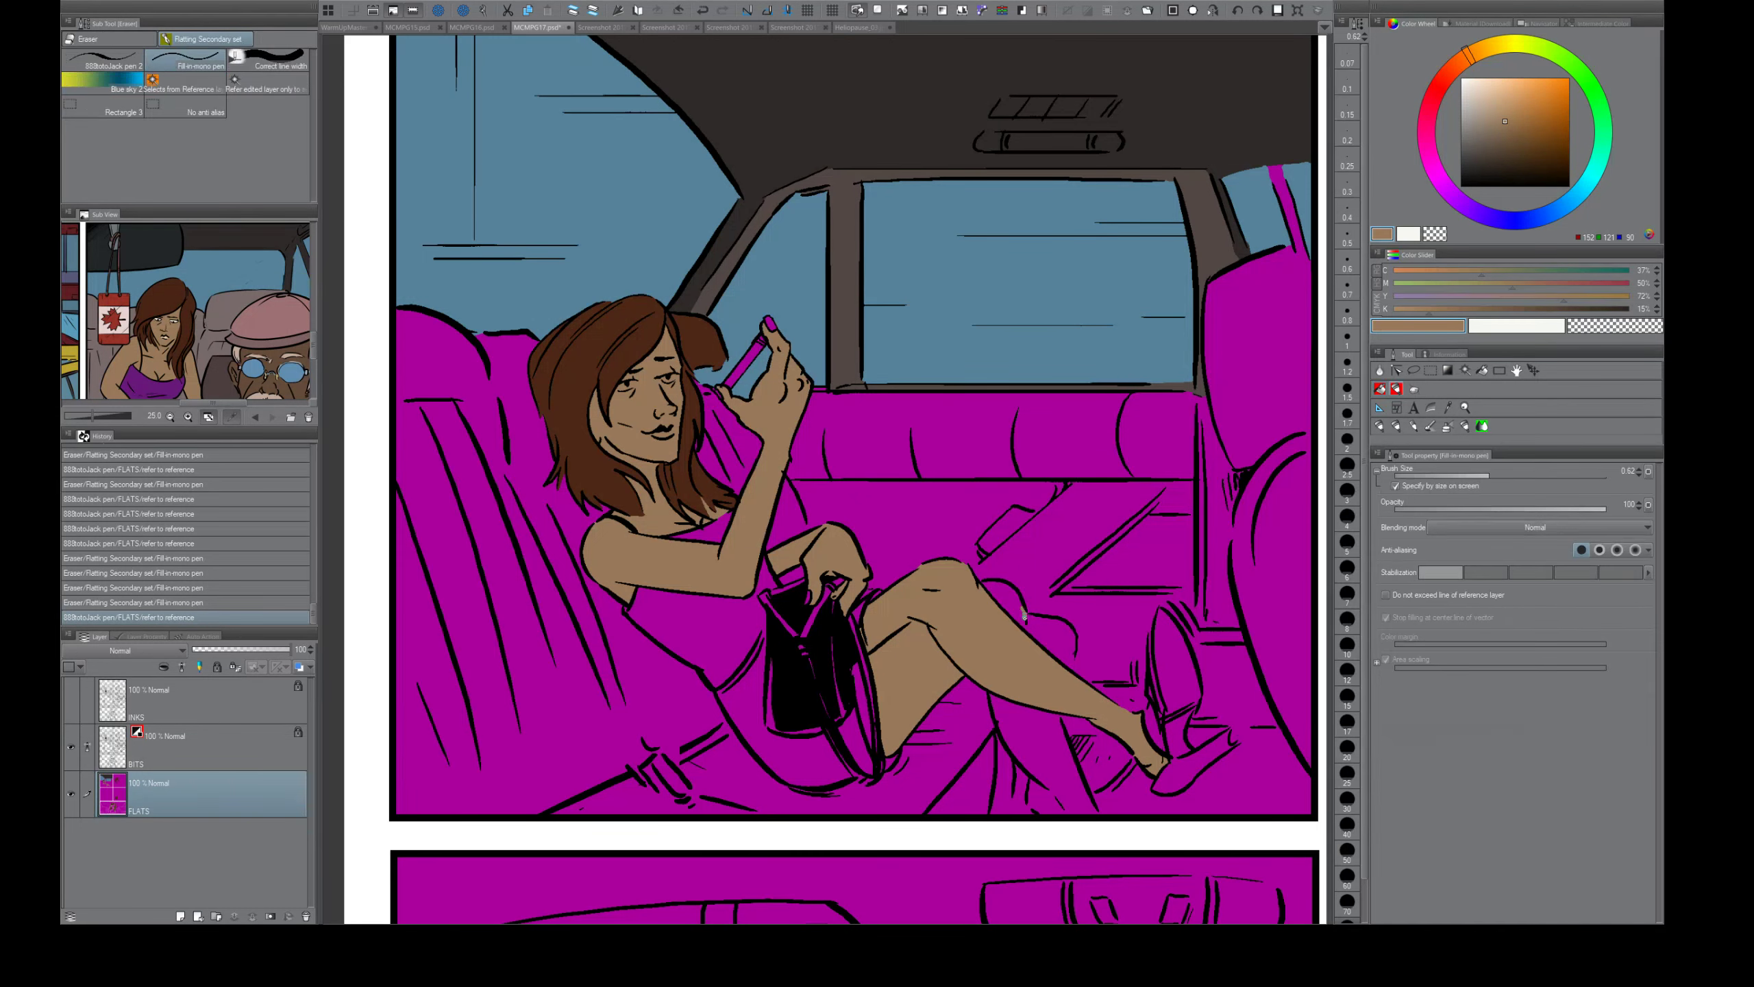
drag(1024, 613, 1026, 625)
key(g)
click(1017, 599)
- Try to fill the other lower leg beneath the crossed leg with skin tone, checking the spill by the panel border
click(1046, 730)
key(ctrl+z)
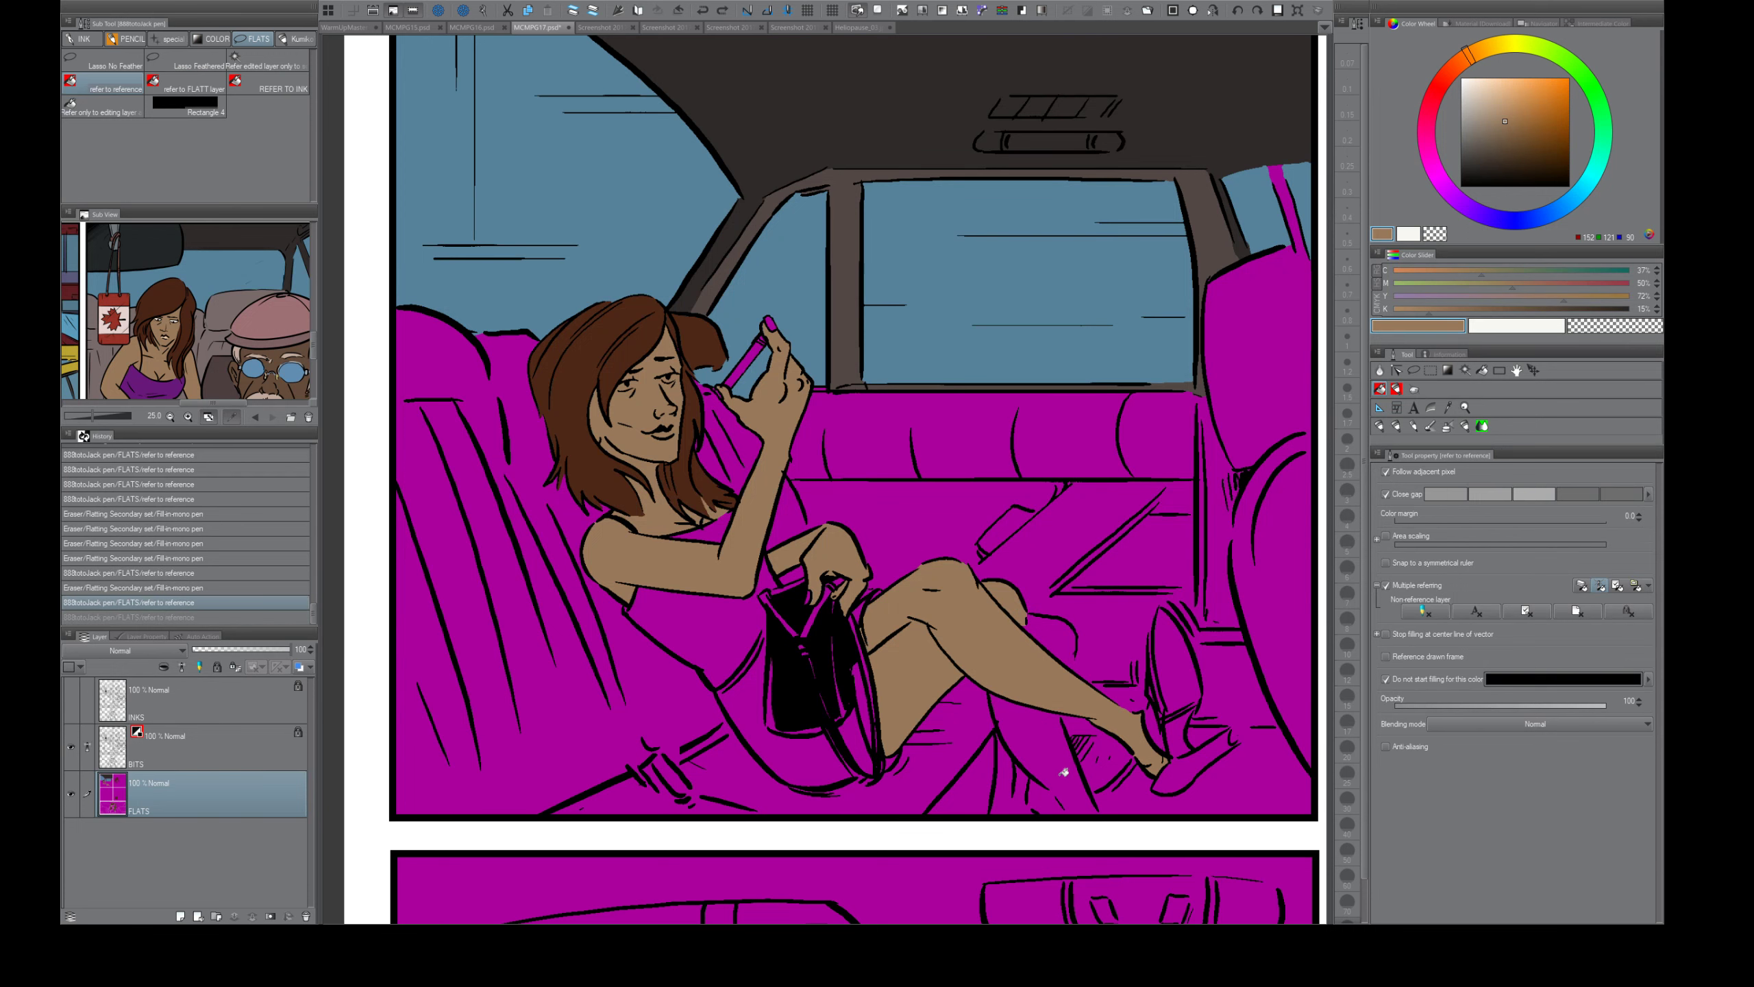
key(e)
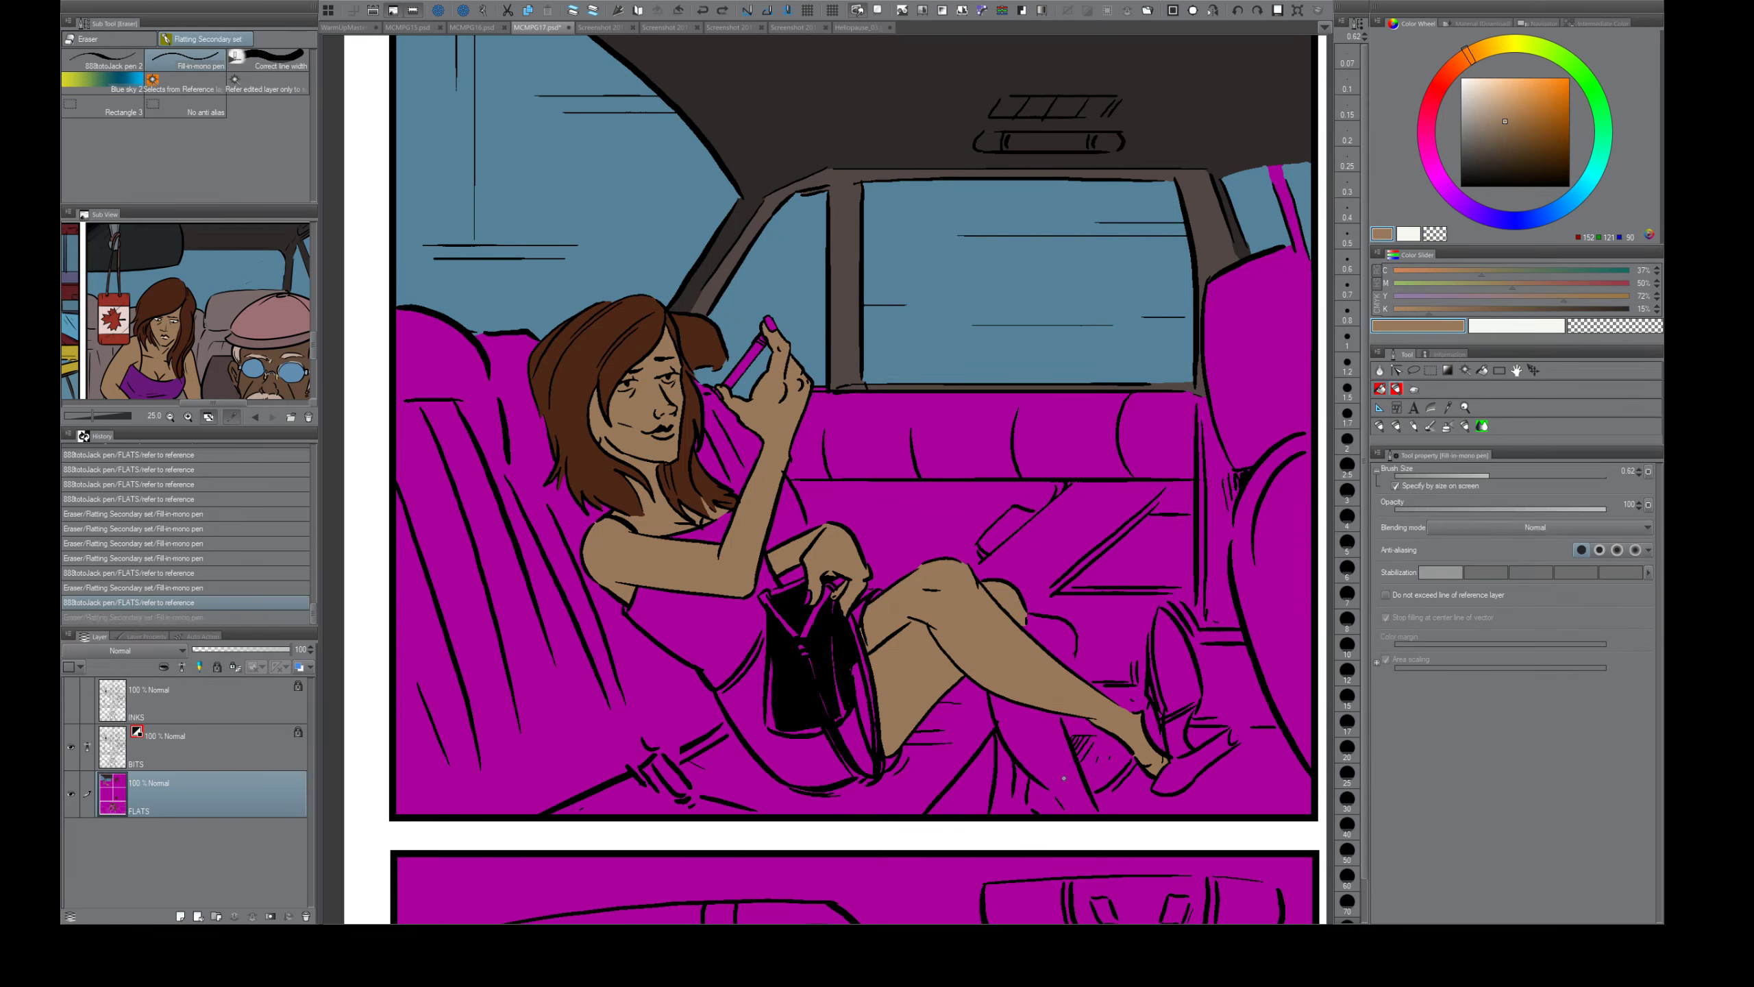
key(g)
click(1066, 767)
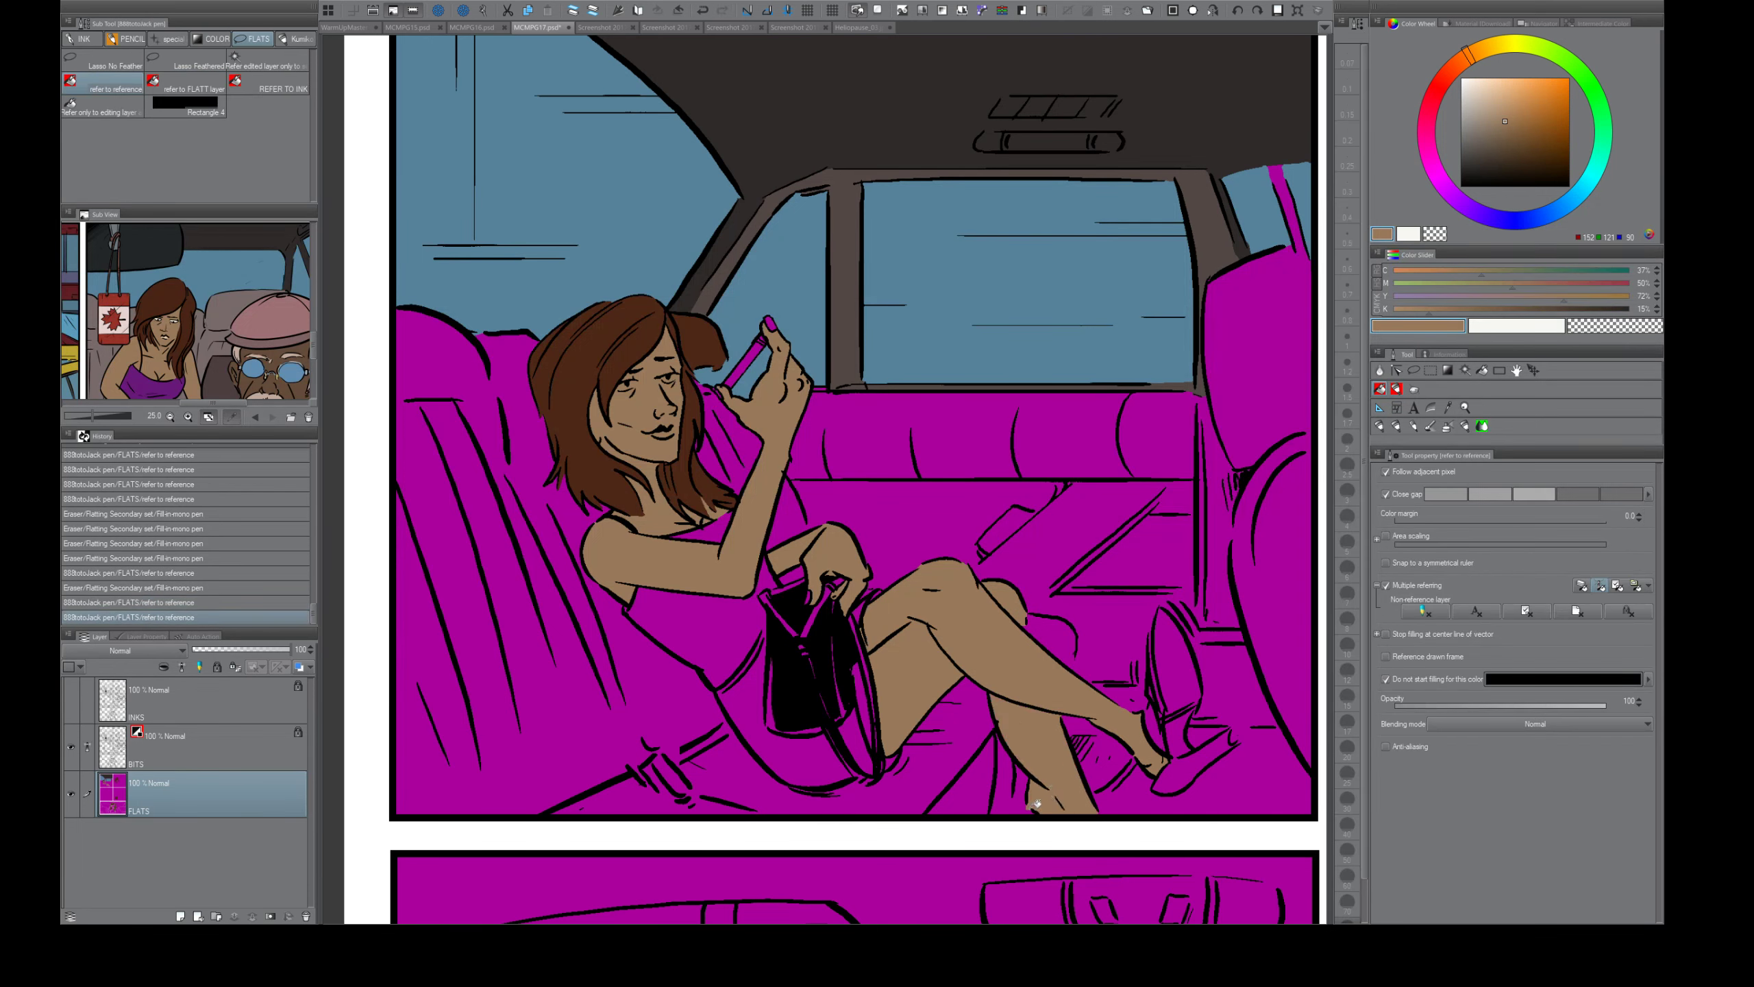
scroll(1036, 803, up, 5)
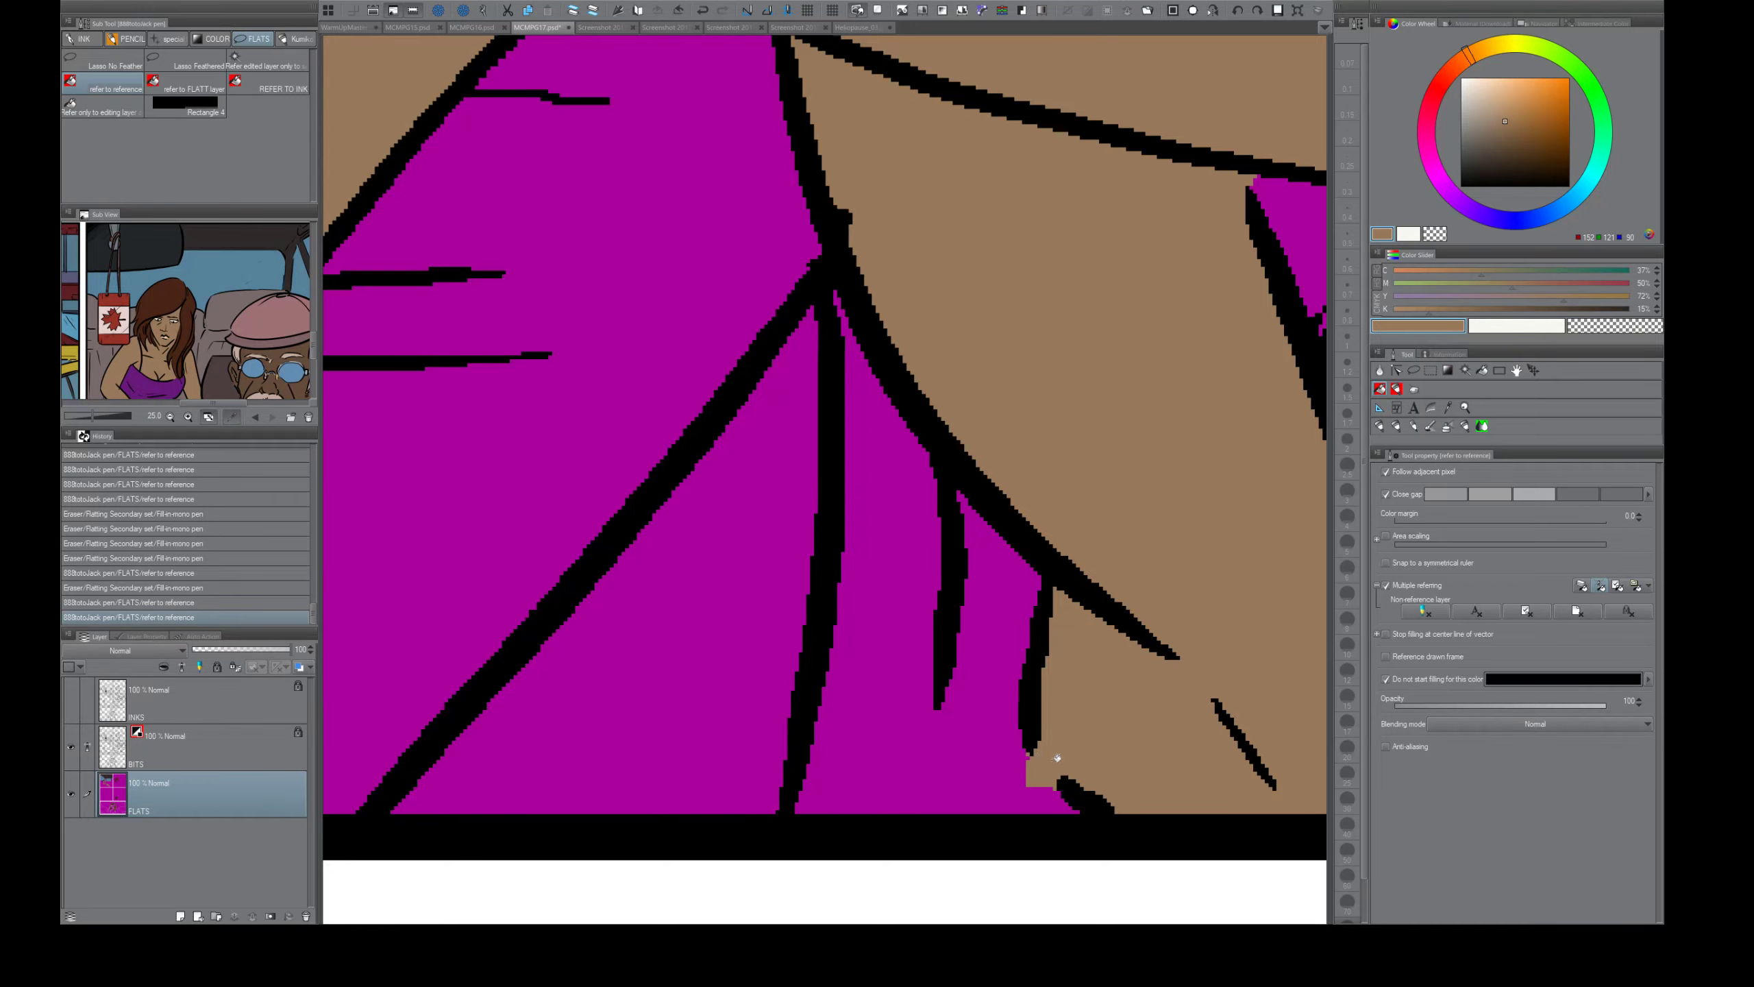
key(ctrl+z)
key(ctrl+space)
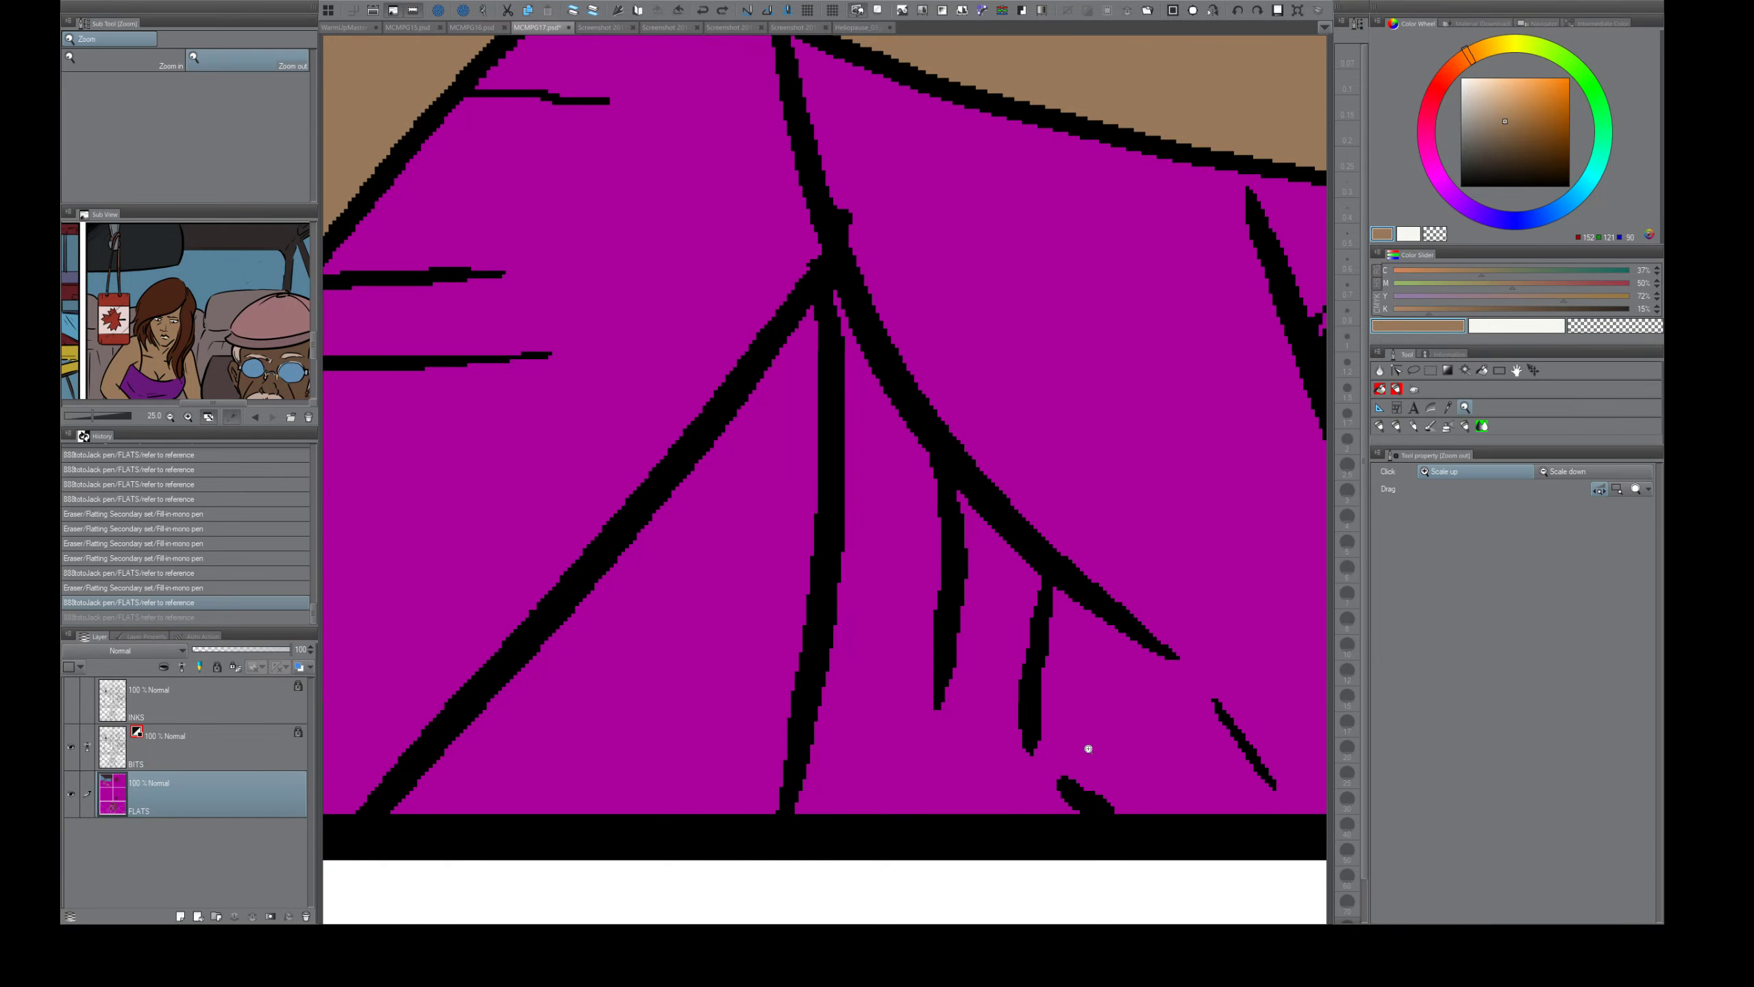
drag(1091, 751, 1019, 749)
key(space)
drag(1149, 732, 1049, 681)
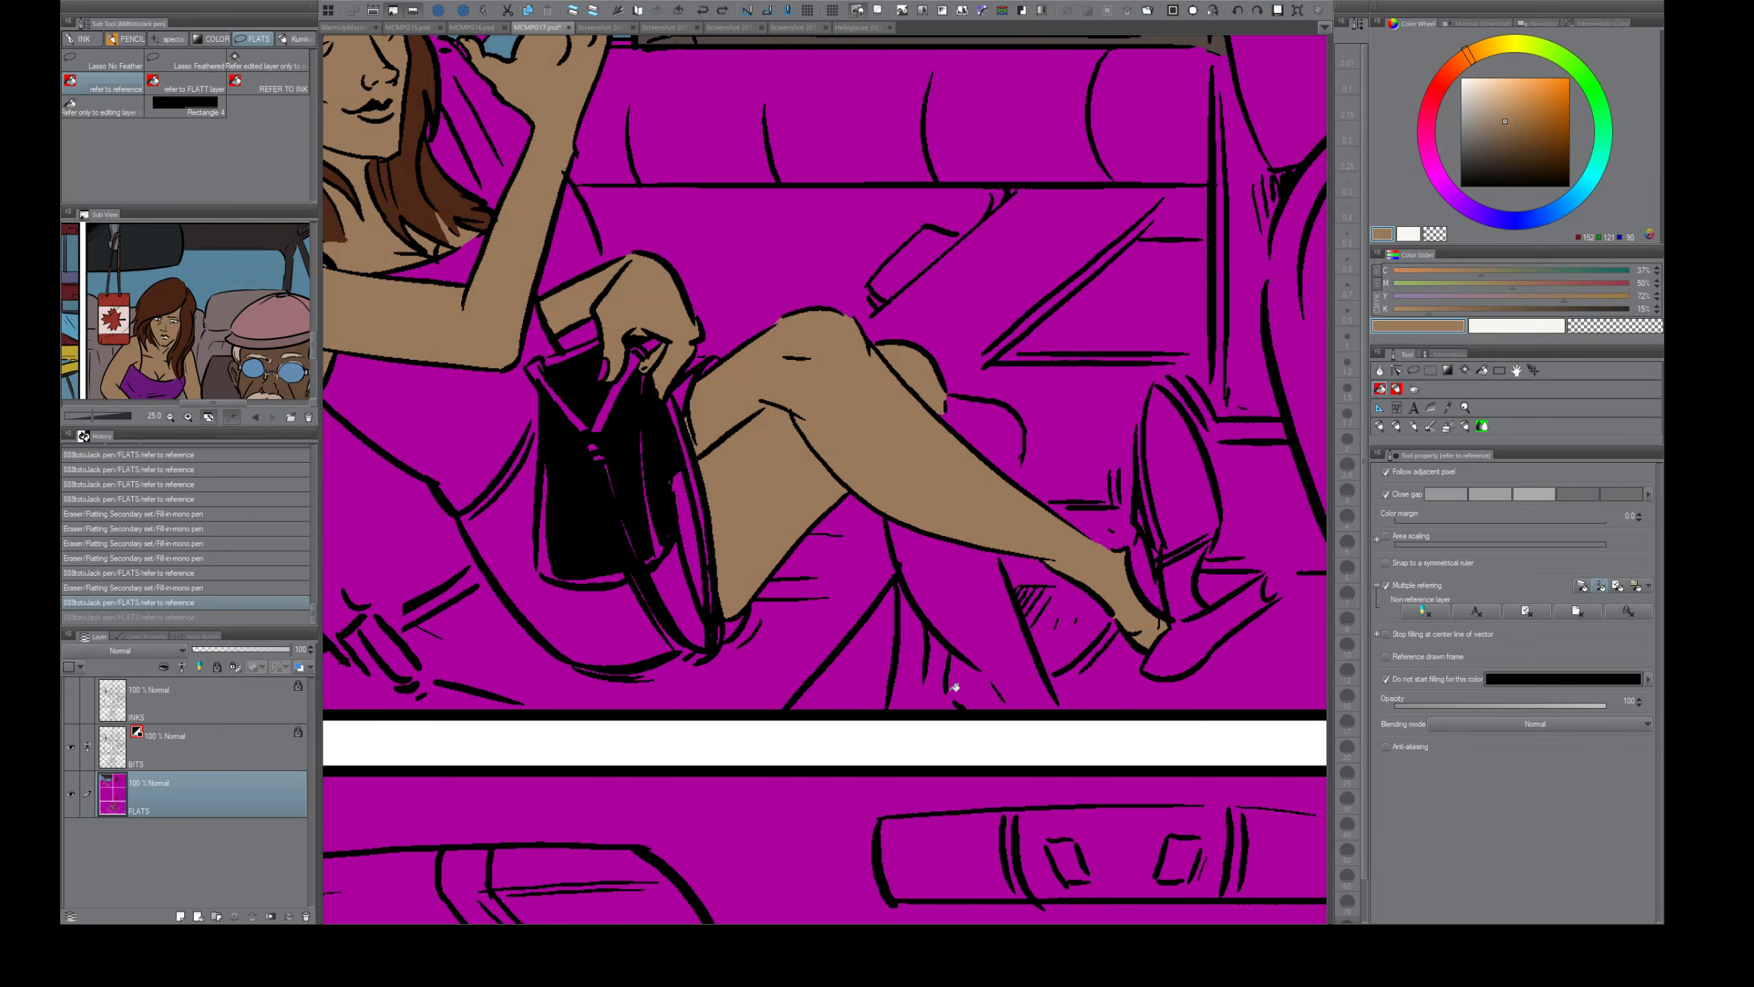
- Set the fill's Close gap option to its lowest level, bridge the broken calf outline and try filling the lower leg
click(1436, 492)
click(1027, 661)
key(ctrl+z)
key(e)
drag(982, 669, 994, 682)
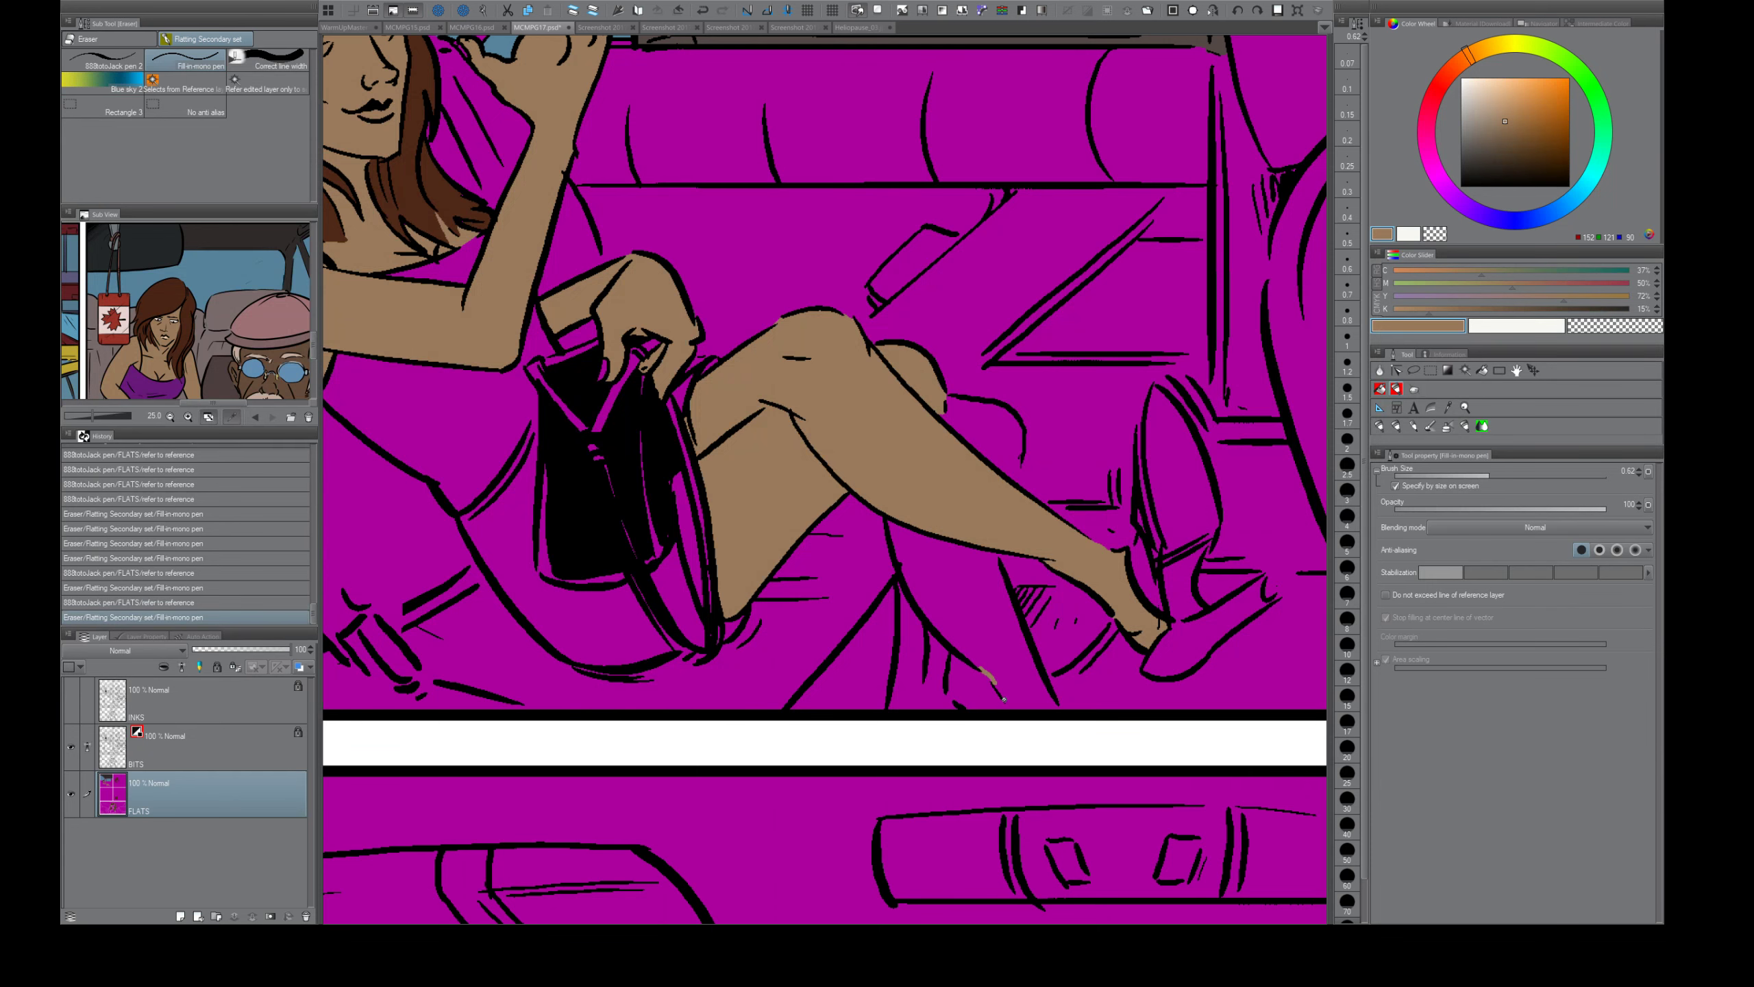
key(g)
click(1079, 684)
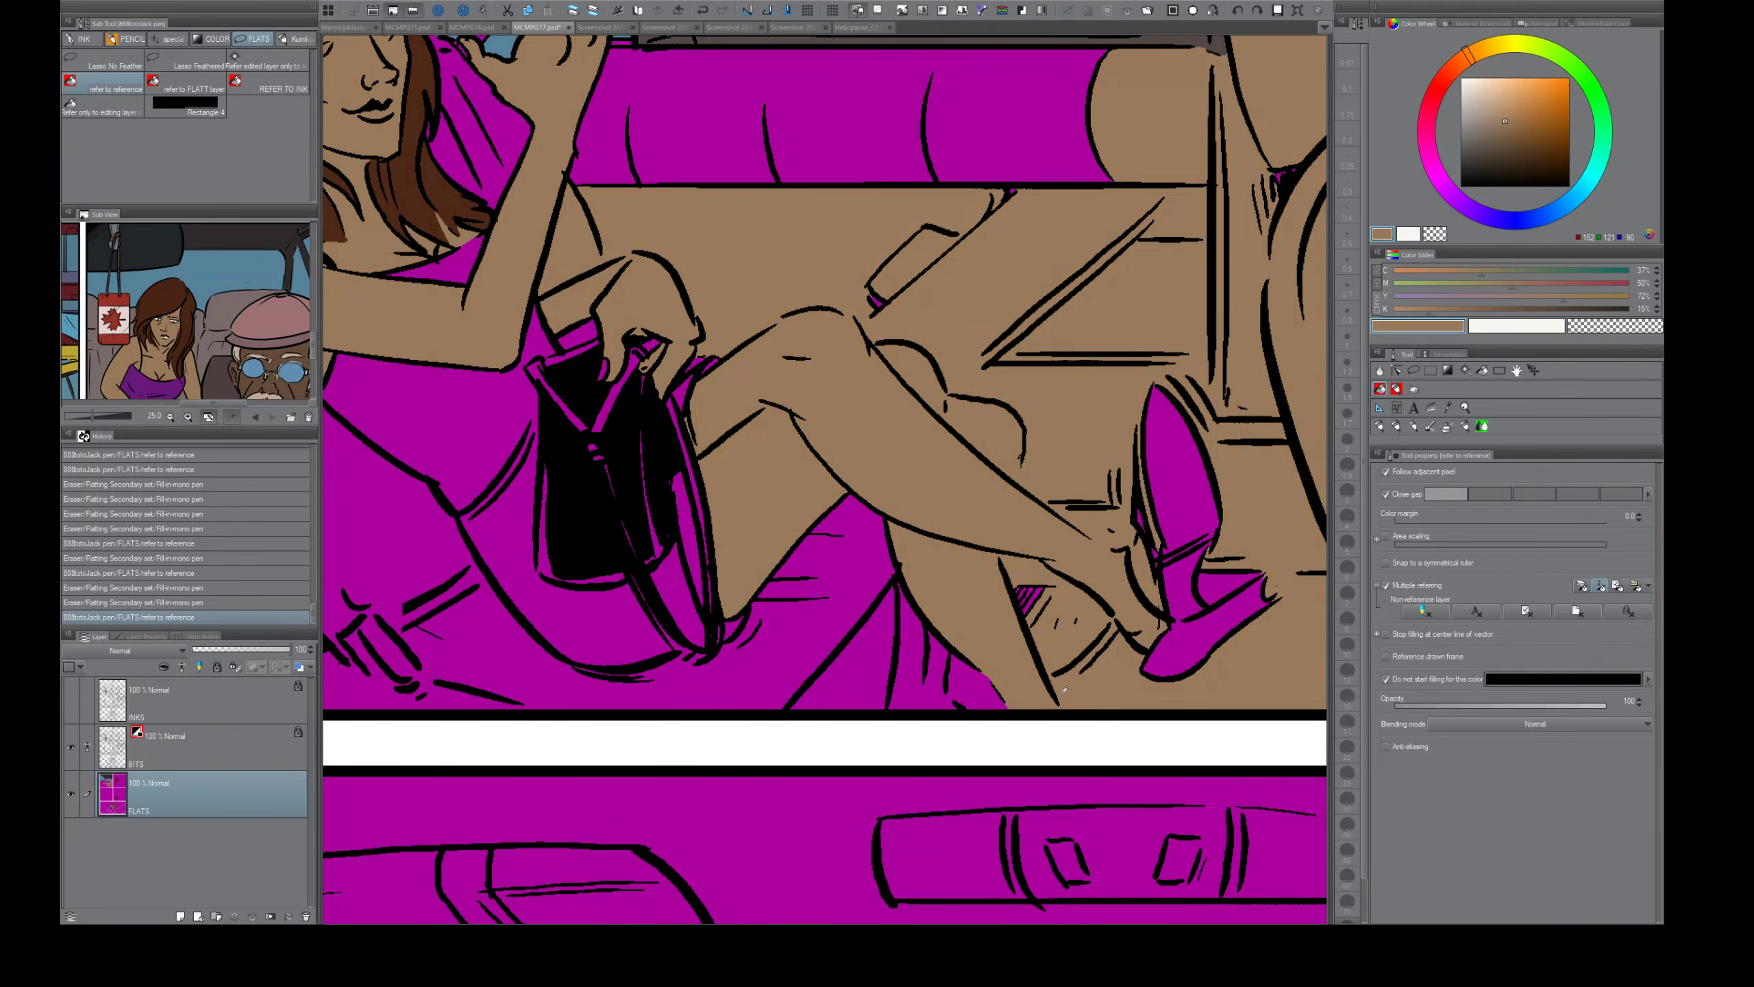
key(ctrl+z)
- Extend the calf outline to the panel's bottom border and try once more to fill the lower leg
key(e)
key(g)
click(1047, 679)
key(ctrl+z)
key(e)
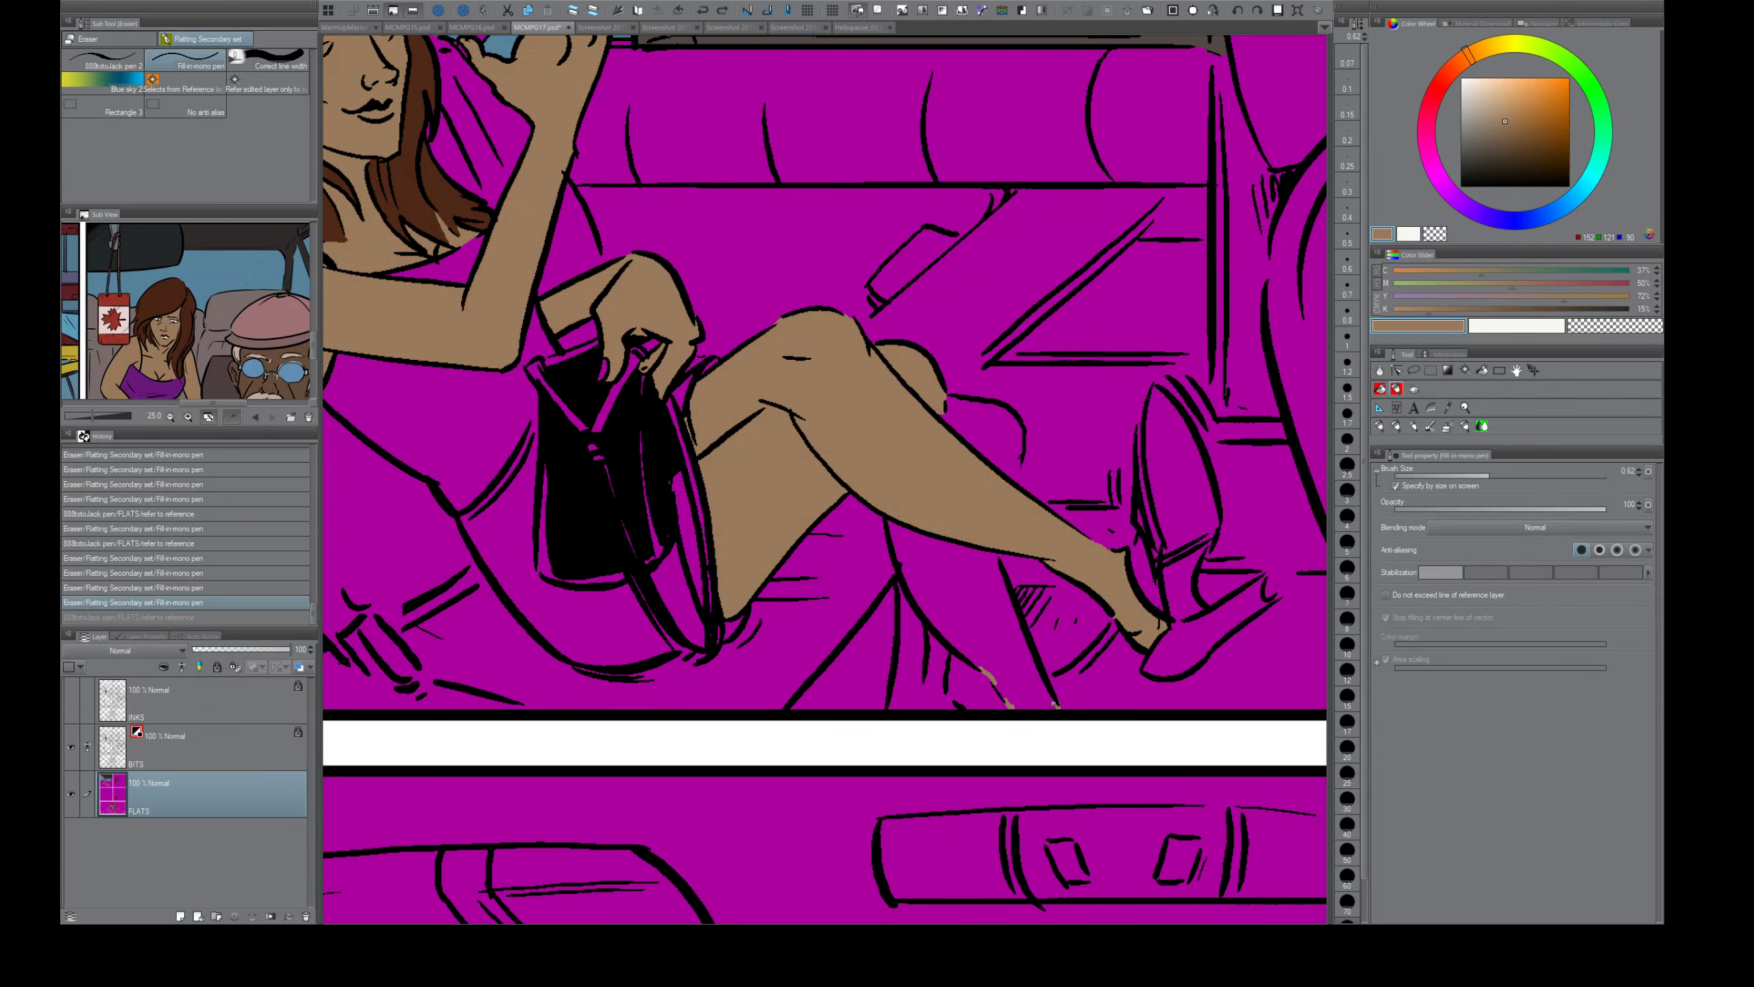
- Close the gap where the shin outline meets the bottom border and fill the lower leg with skin tone
click(1057, 705)
key(ctrl+z)
key(ctrl+z)
key(g)
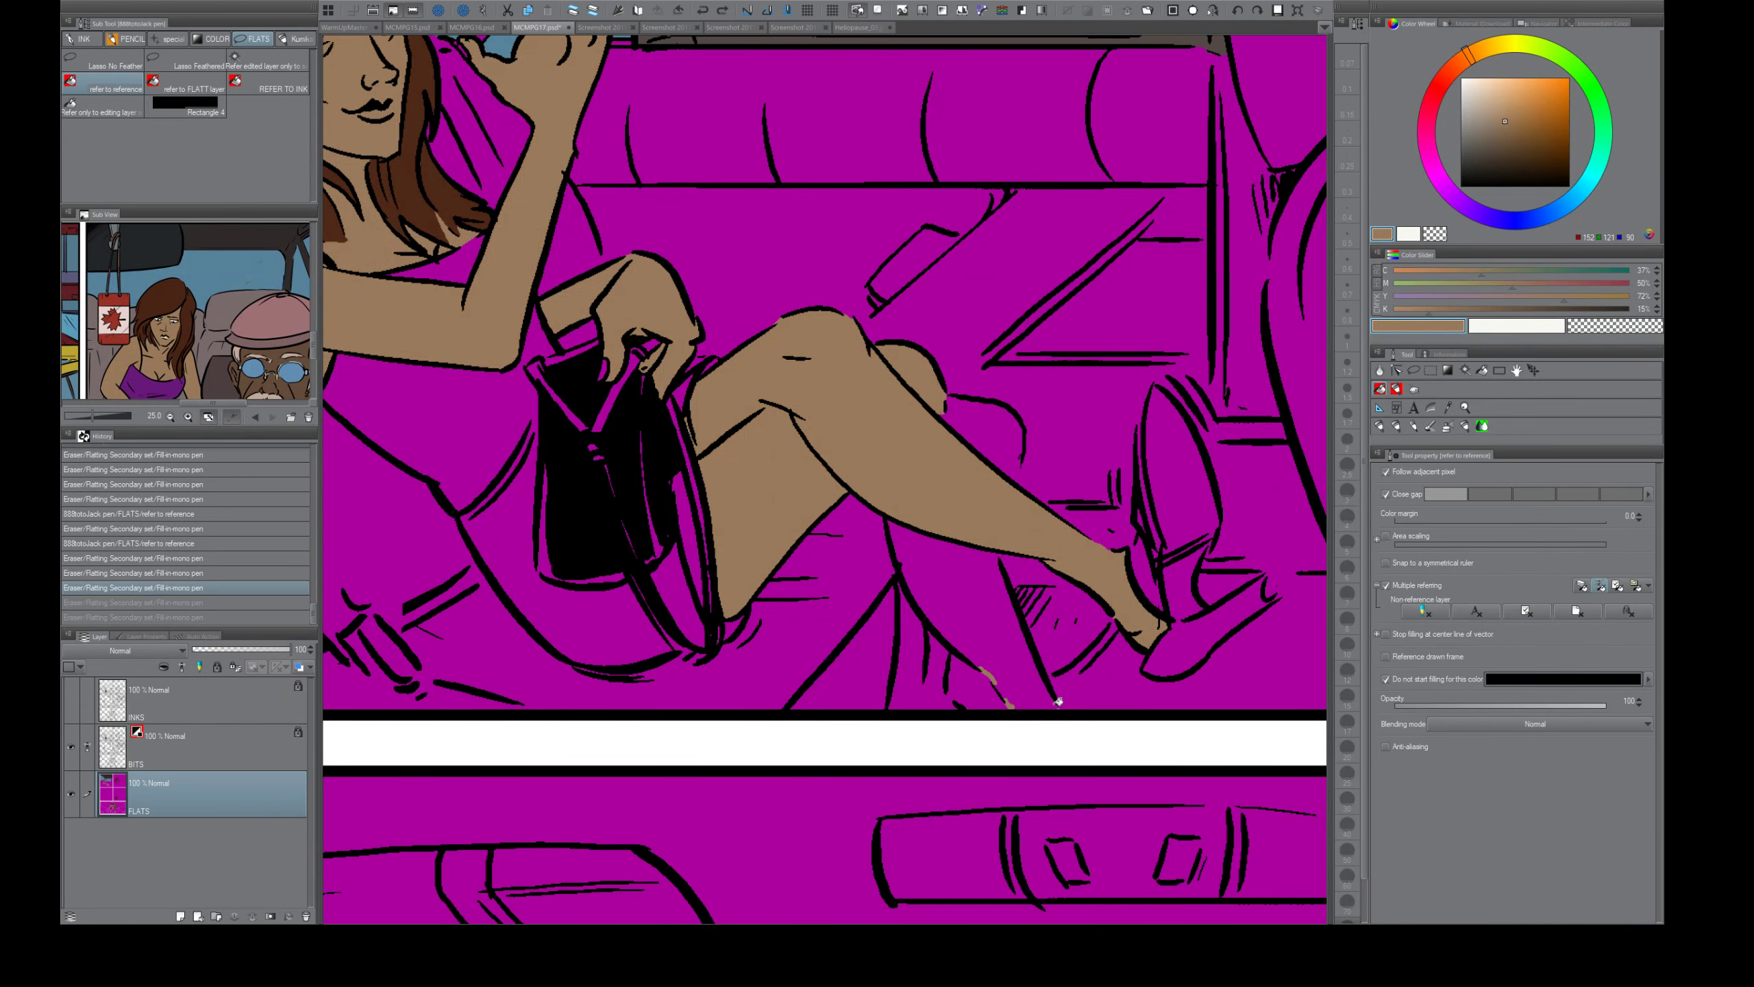
key(e)
click(1056, 700)
key(g)
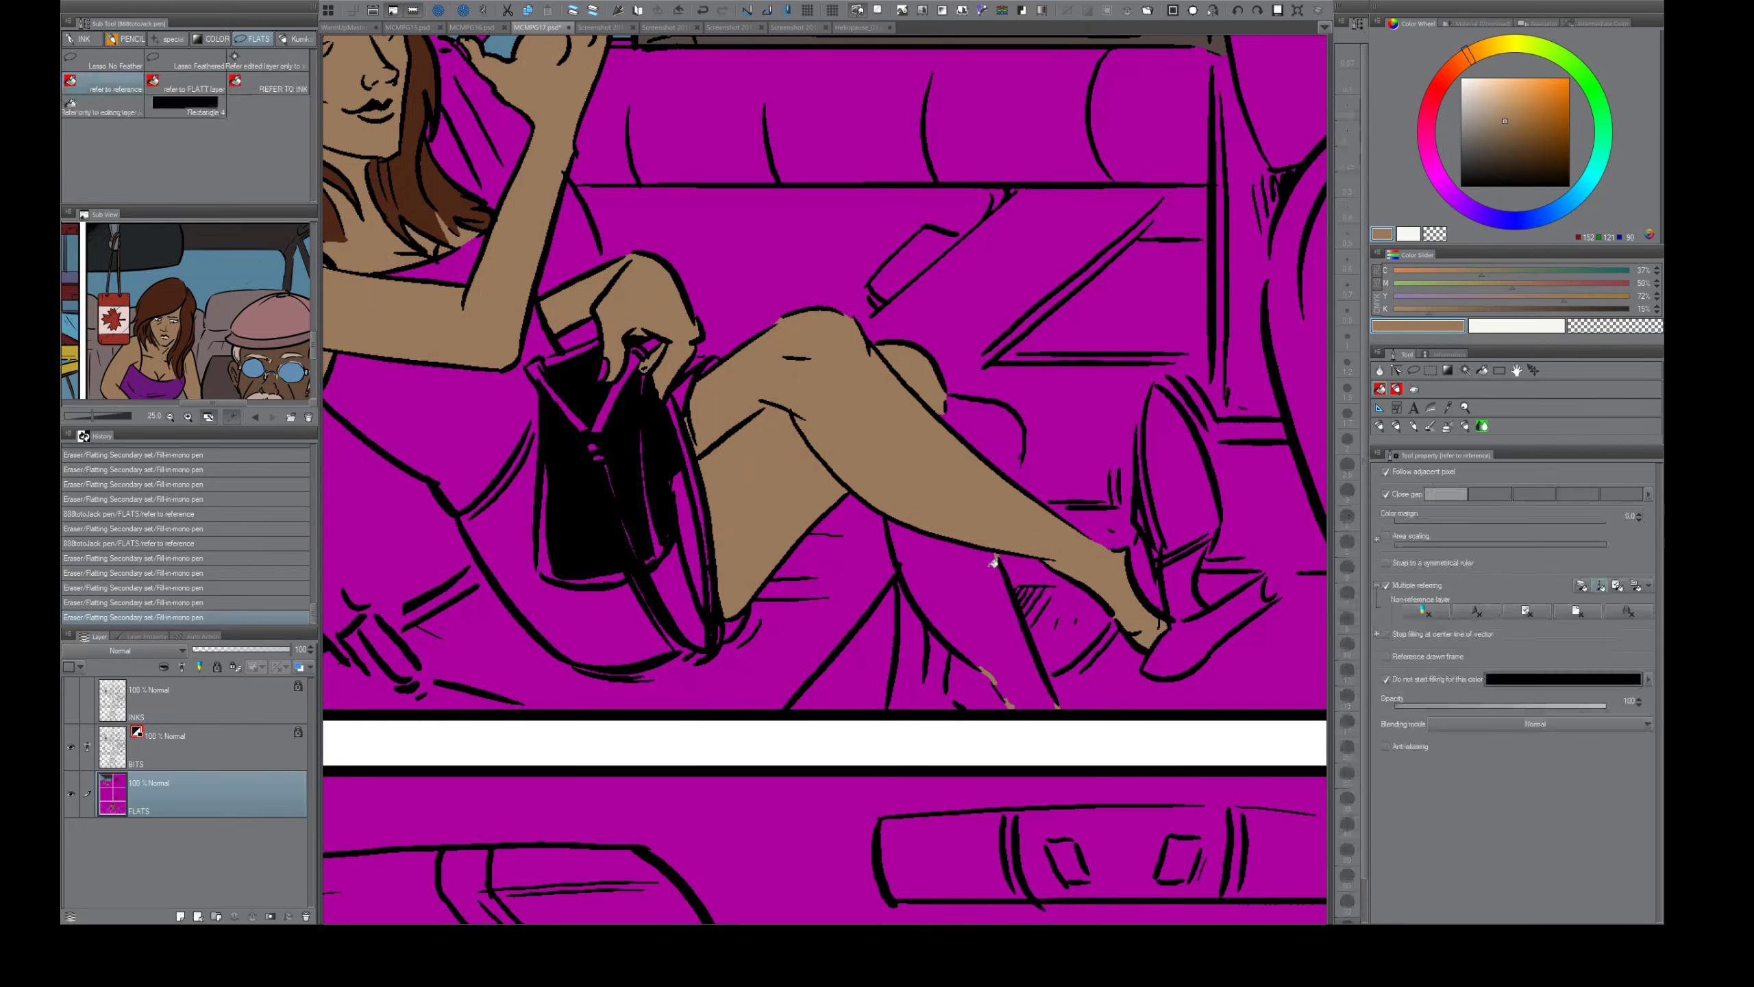
click(1066, 550)
scroll(1018, 634, down, 5)
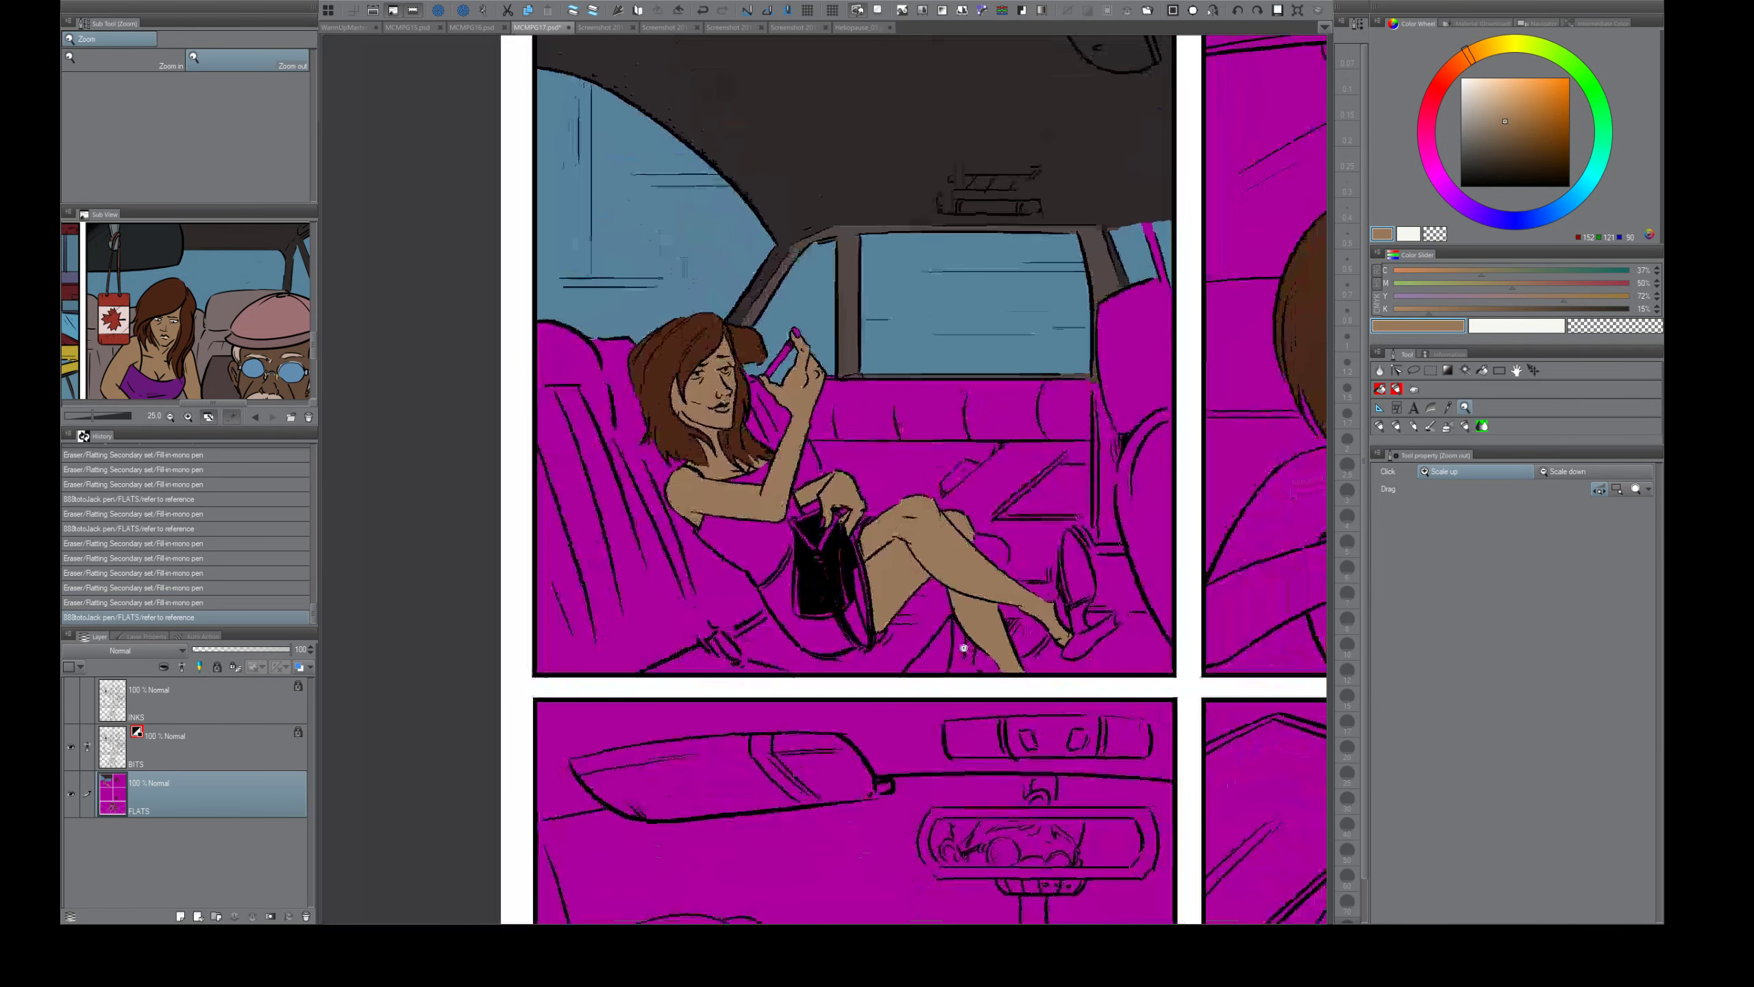
- Sample the purple from the reference and fill the woman's tank top and neckline, closing the gap between its hem and the skirt
click(169, 390)
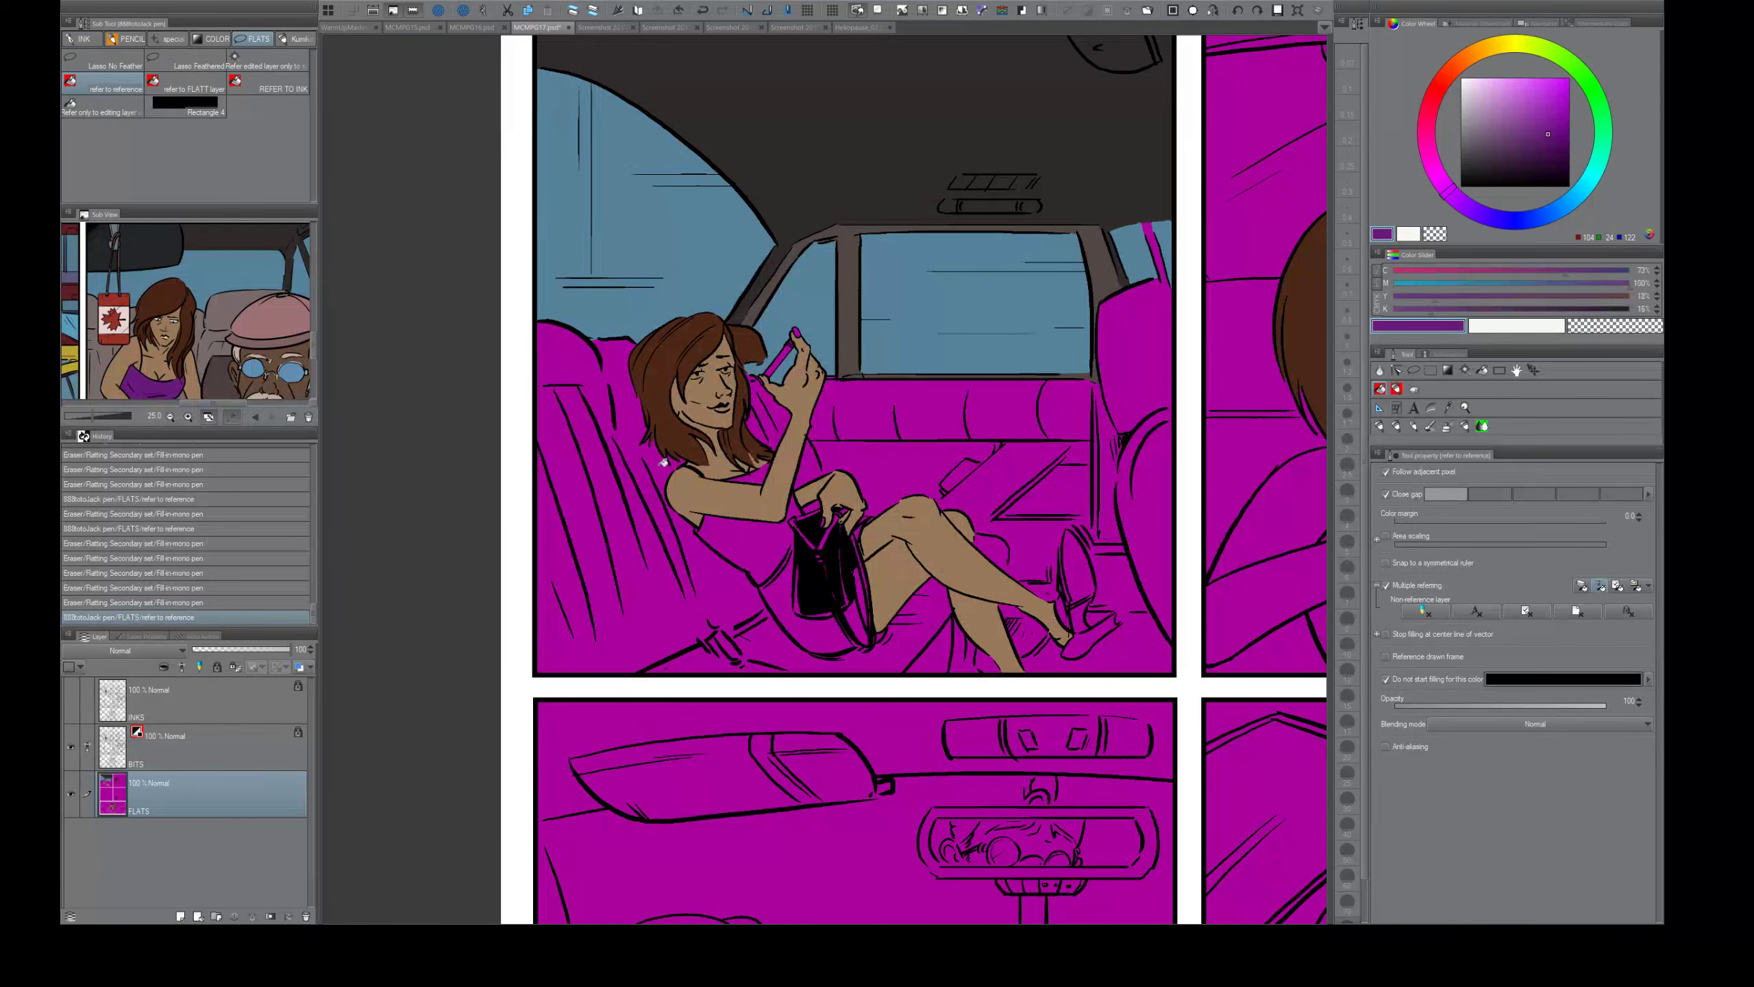
click(772, 542)
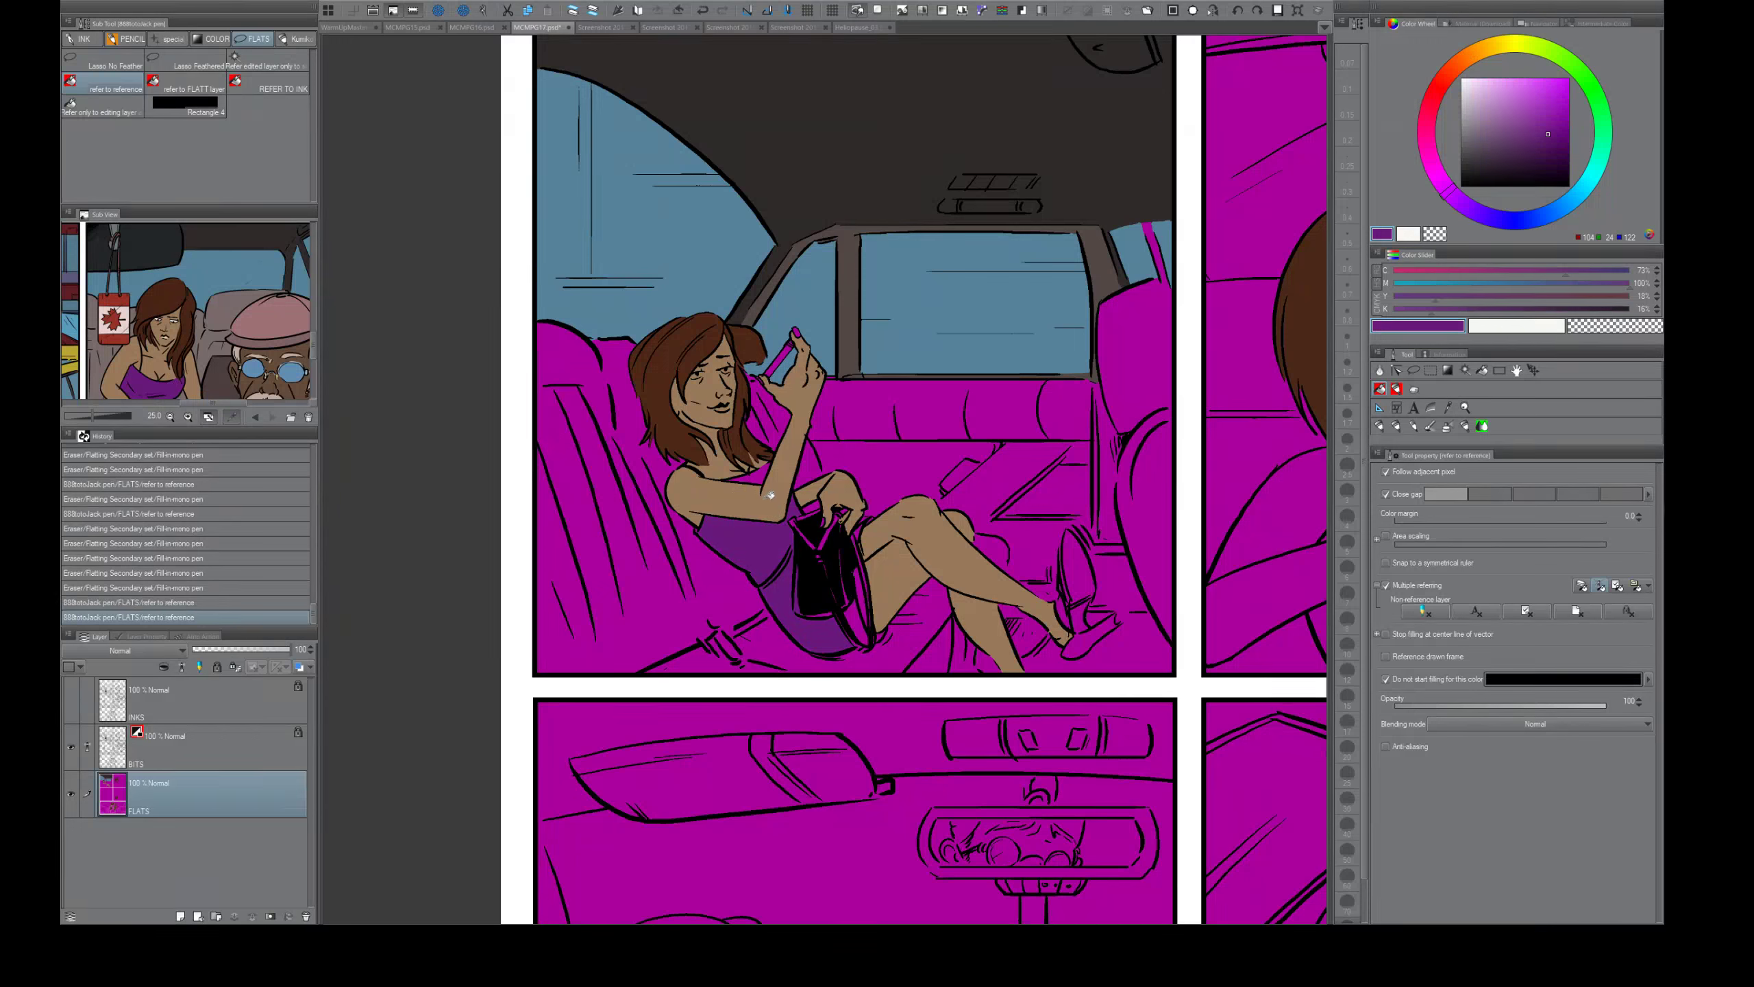
key(ctrl+z)
key(e)
drag(792, 541, 794, 550)
key(g)
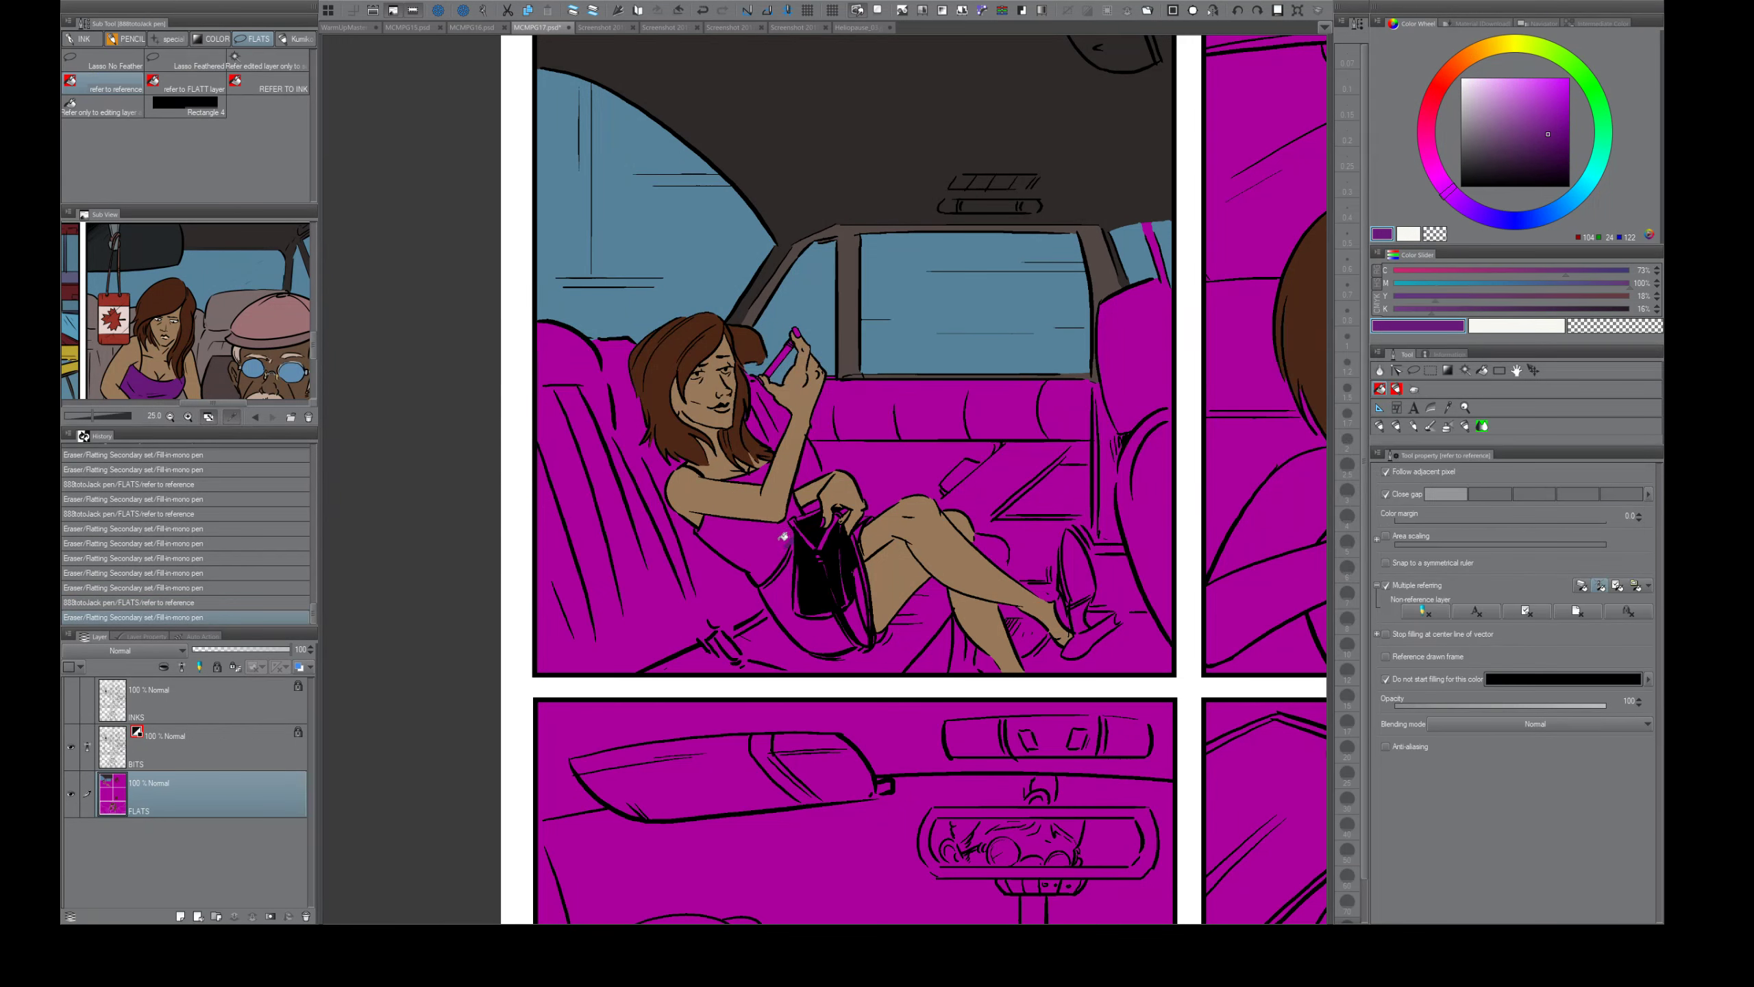
click(759, 542)
click(759, 475)
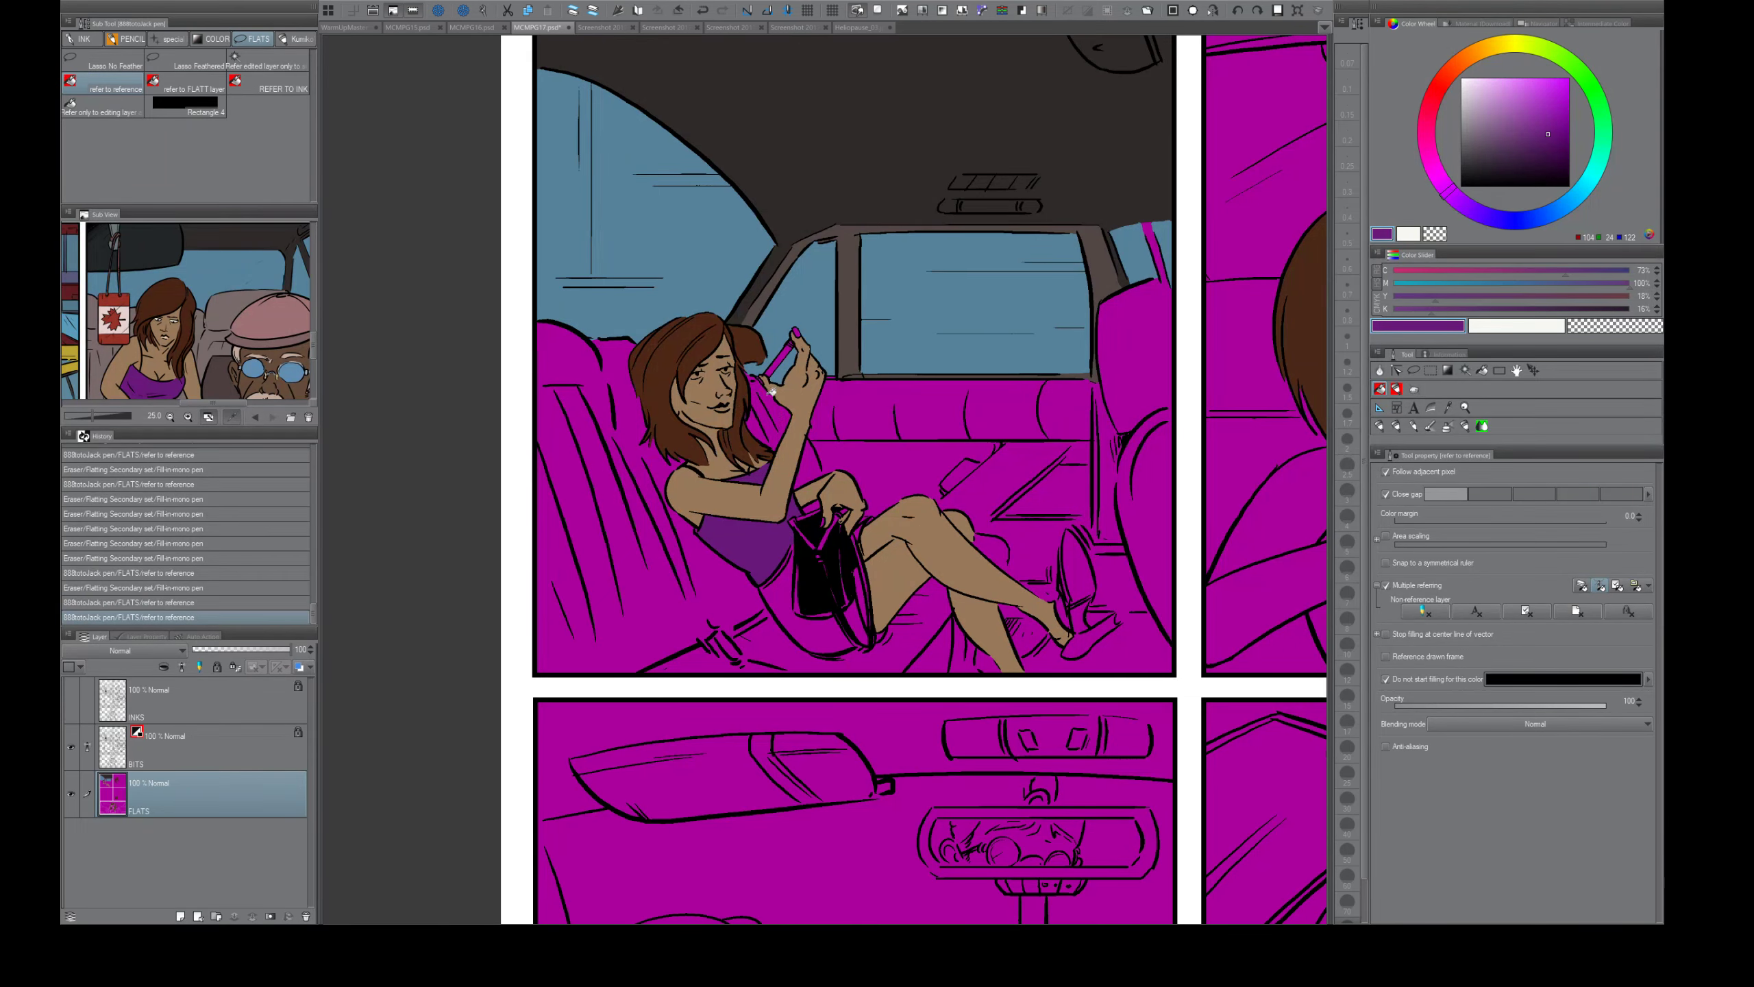
- Sample the eye-white color from the reference and fill the whites of both of the woman's eyes
drag(737, 404, 812, 402)
drag(658, 343, 795, 477)
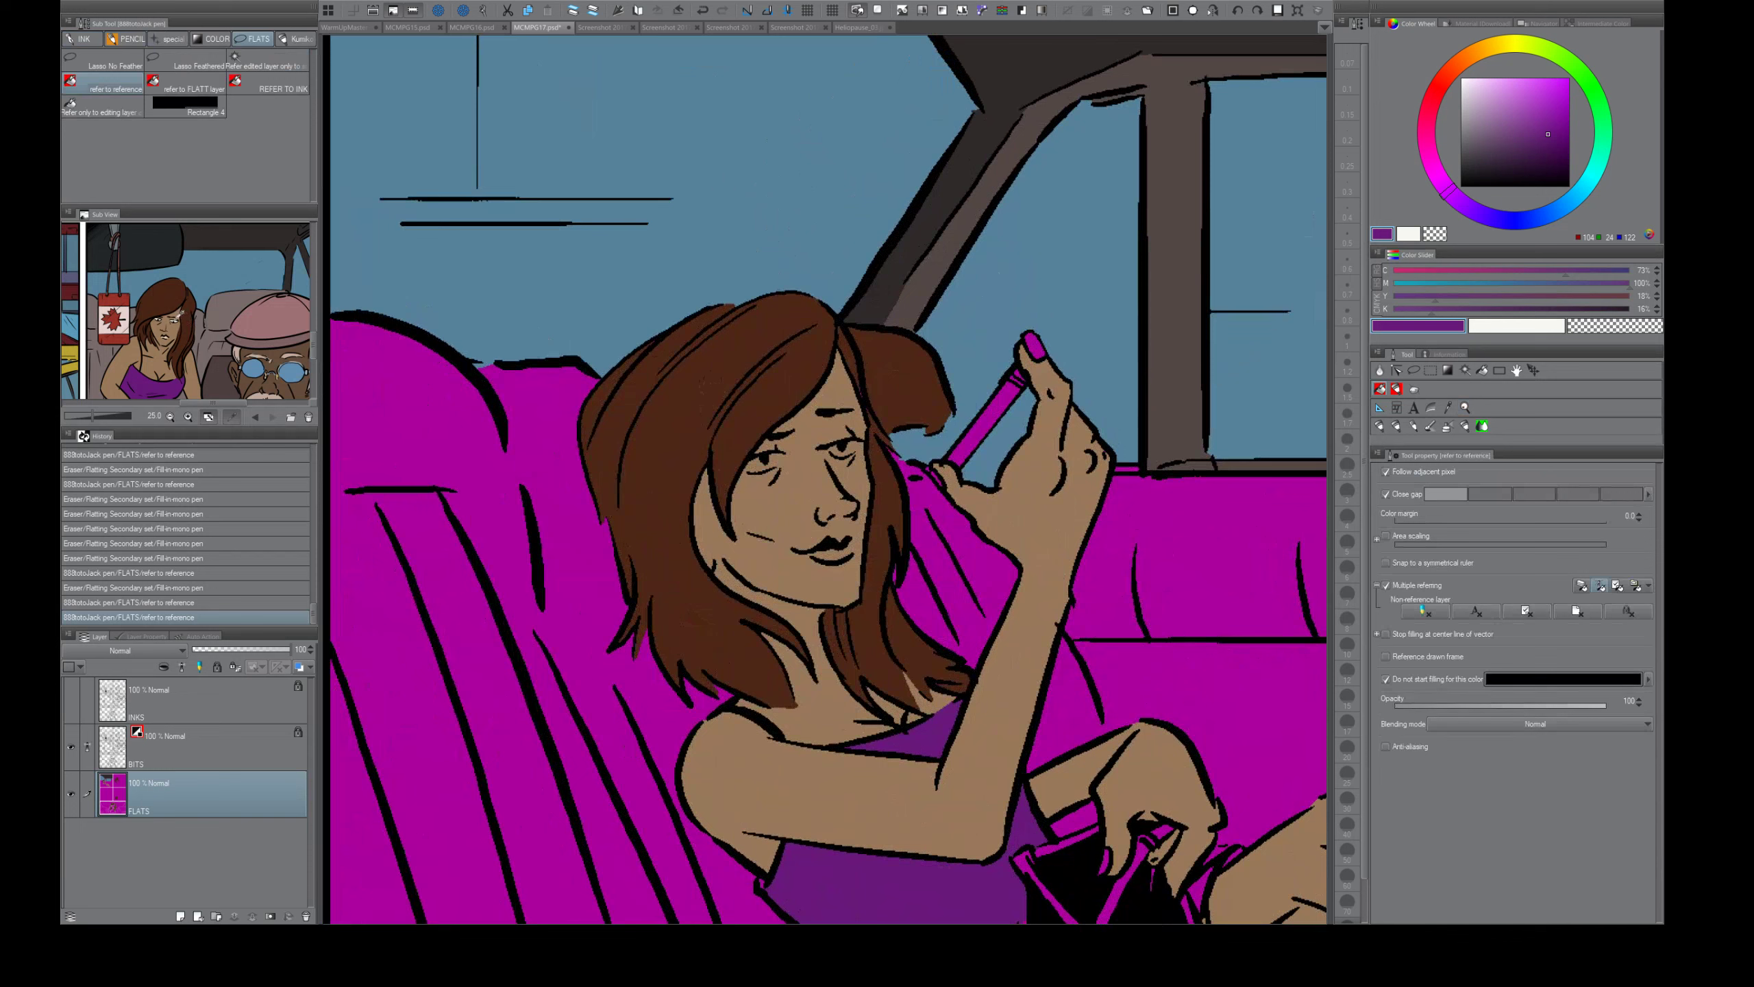
click(174, 320)
key(e)
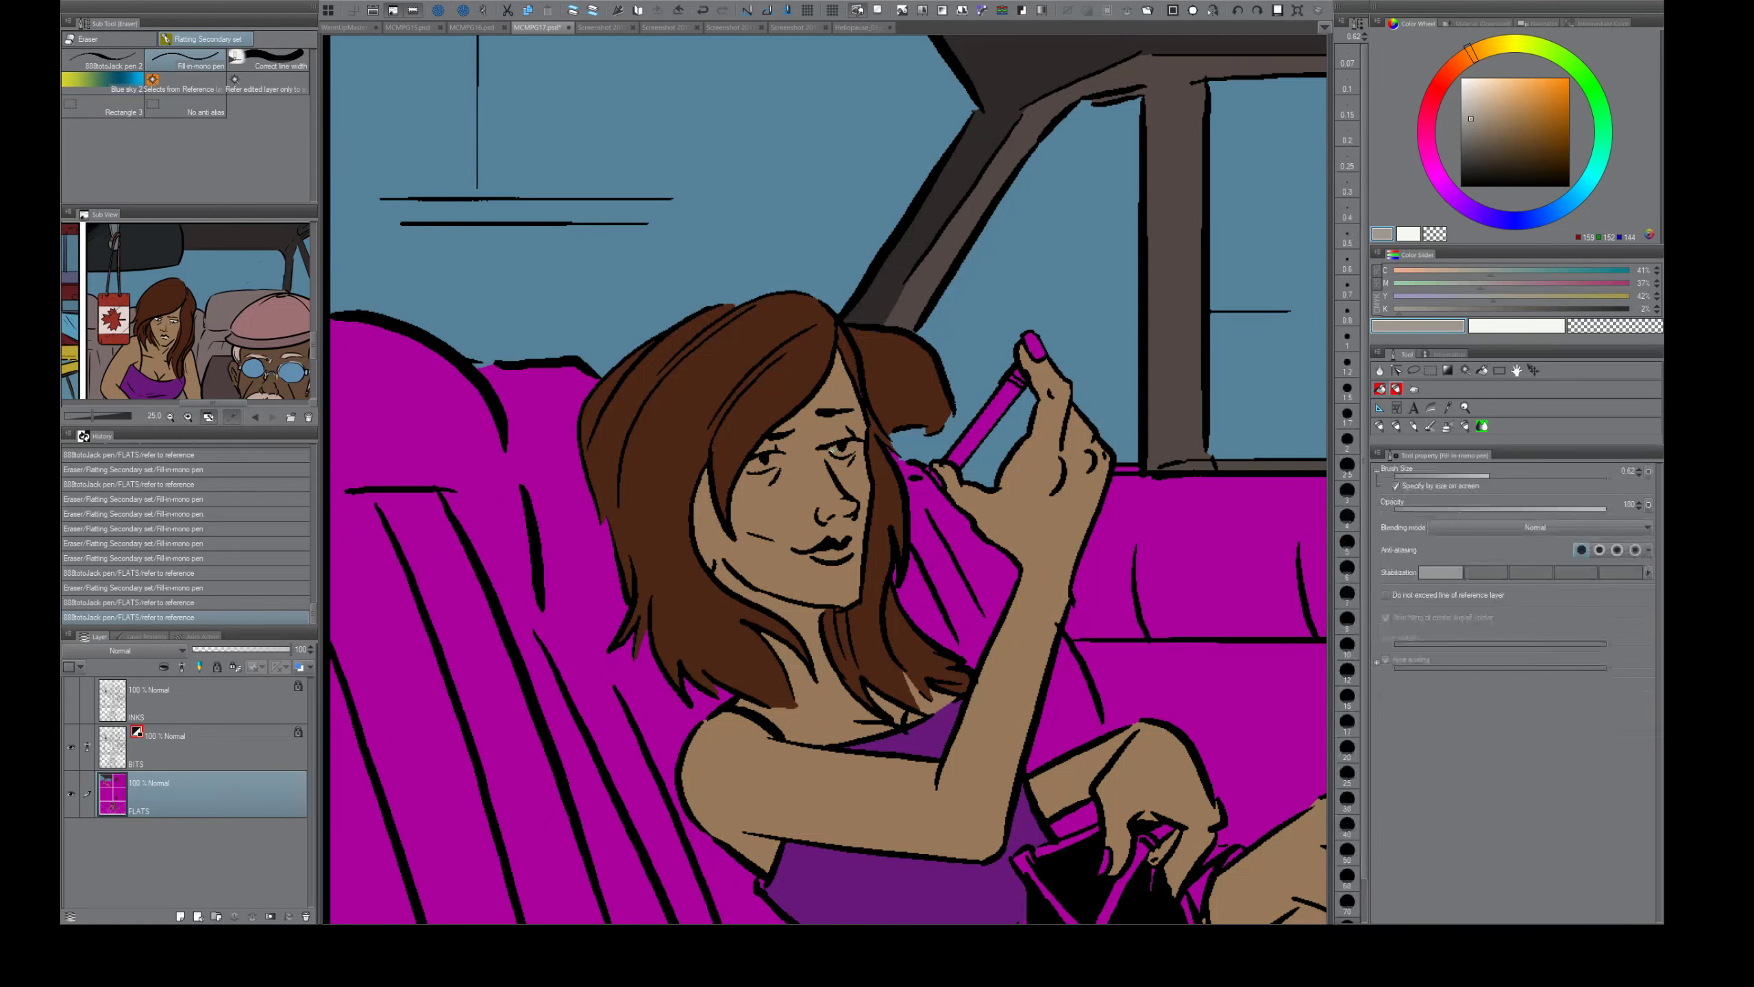
mouse_move(837, 446)
mouse_down()
mouse_move(855, 449)
mouse_move(756, 470)
mouse_up()
key(g)
click(849, 451)
key(e)
key(g)
click(775, 460)
click(762, 465)
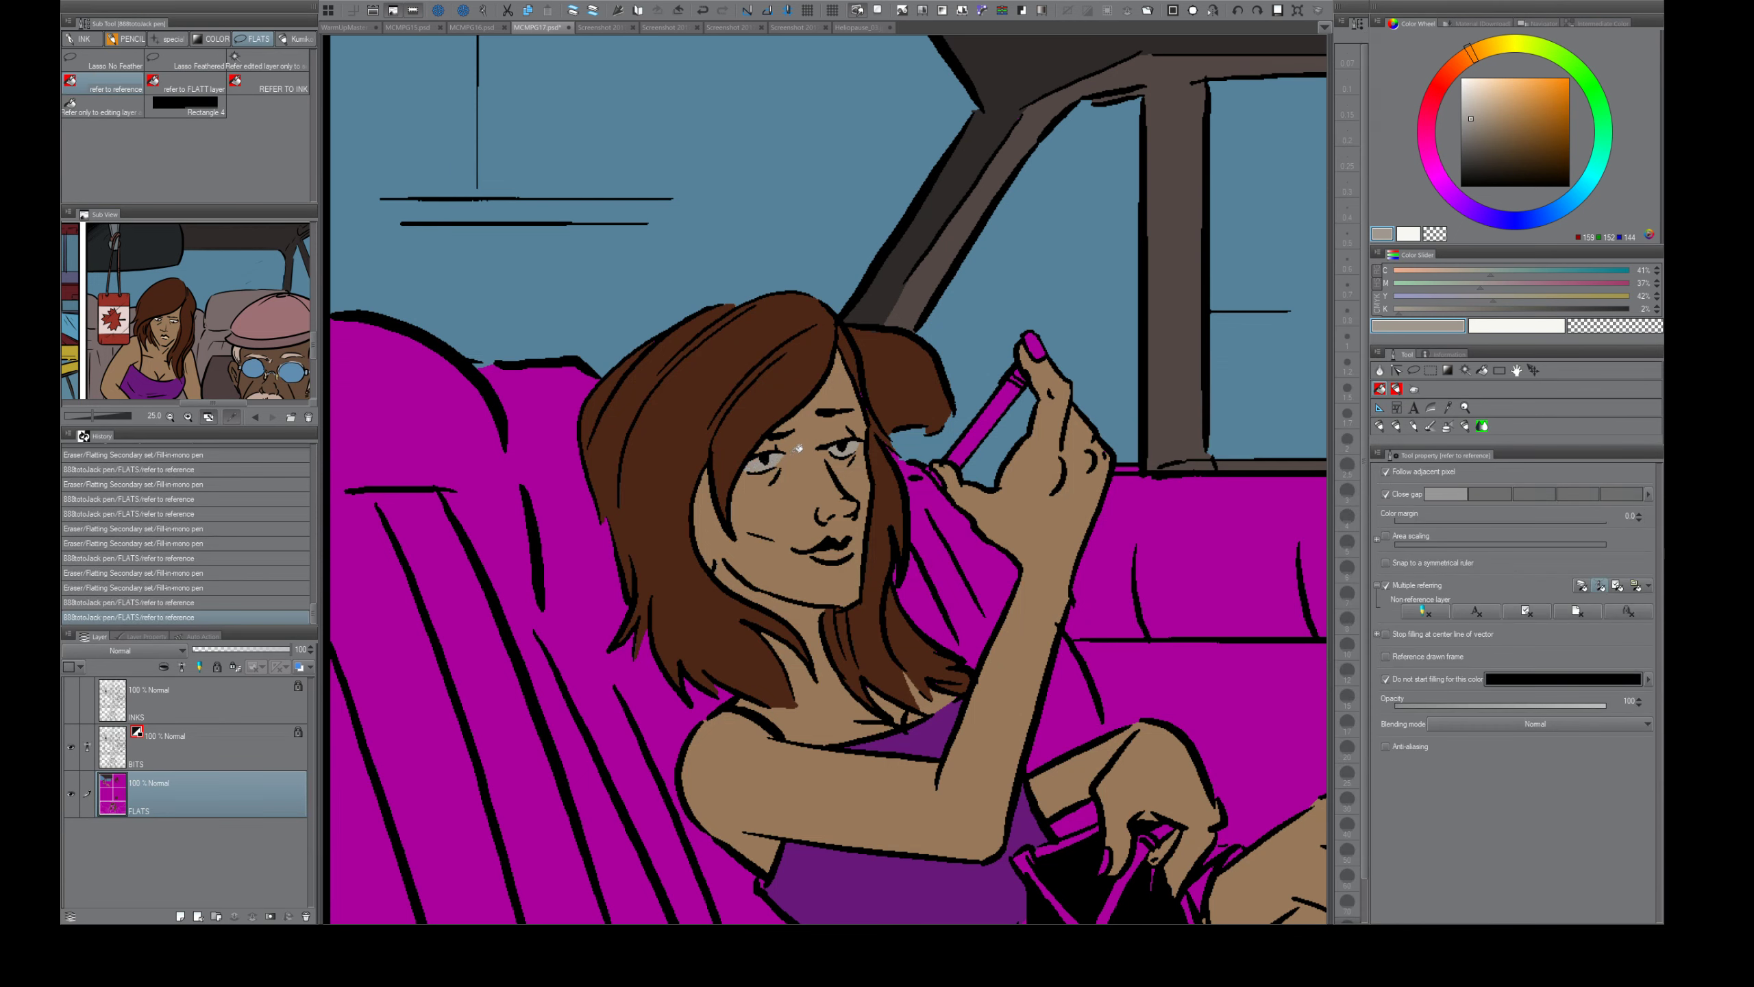
- Sample the light peach from the reference and fill the woman's lower lip, closing the gap at the corner of the mouth
click(170, 334)
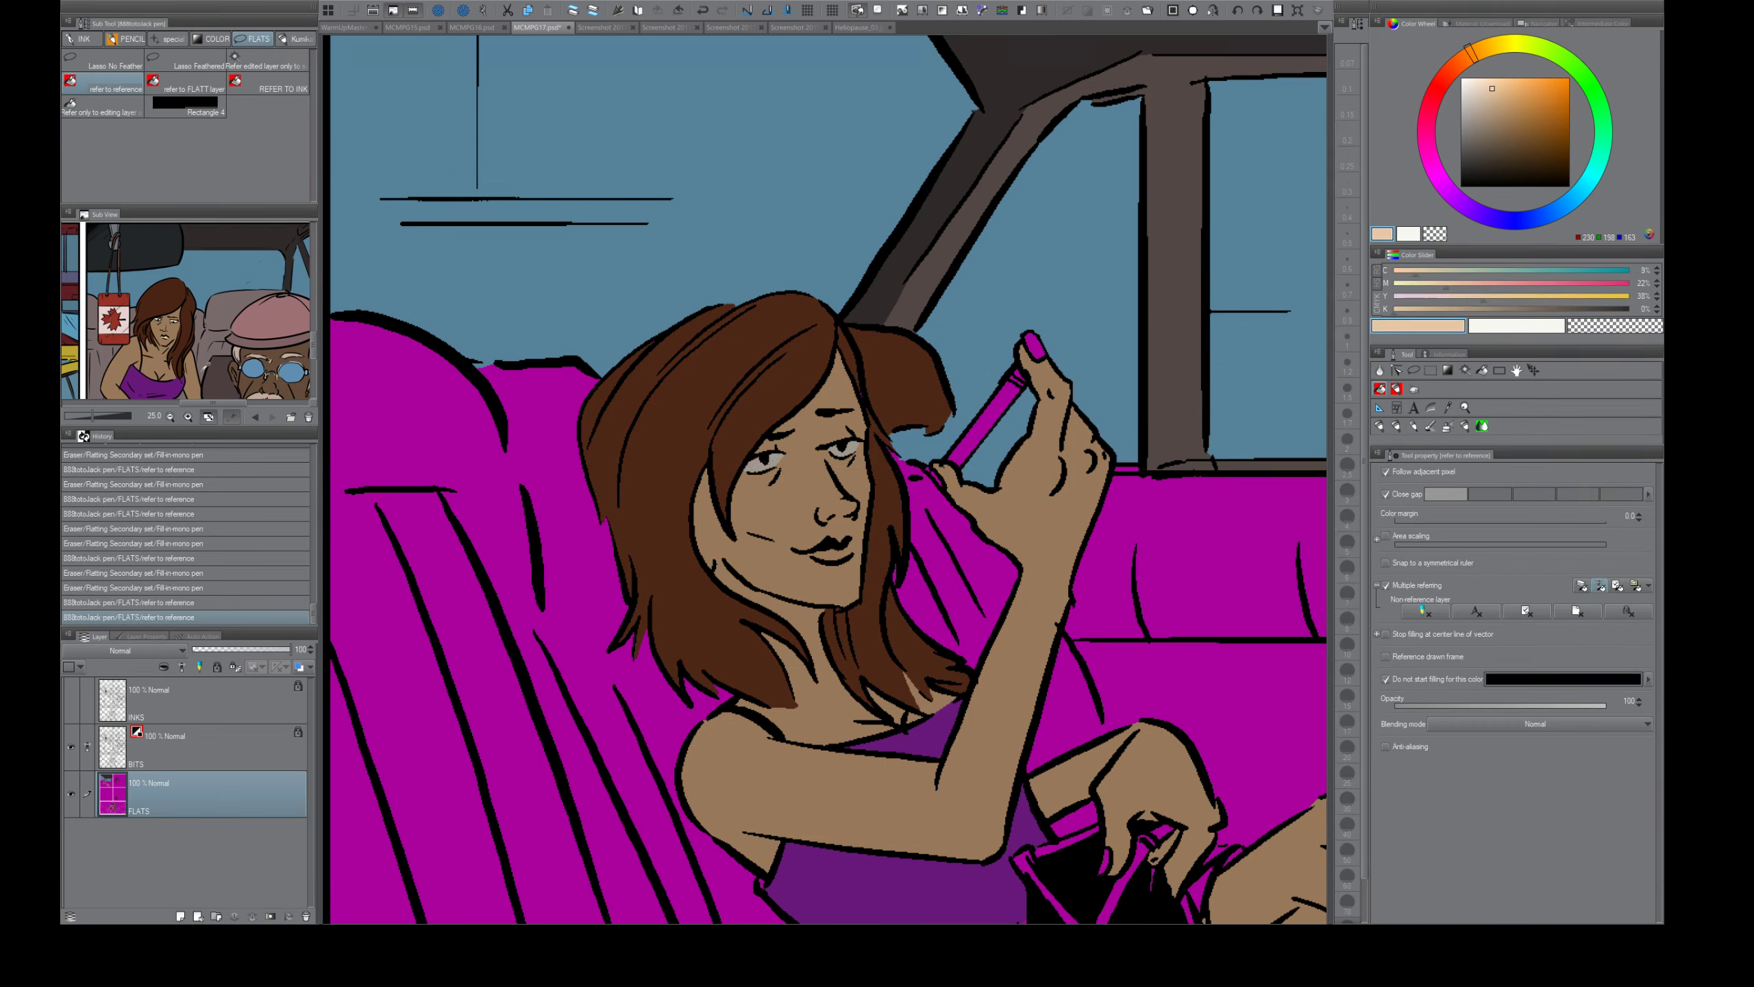
key(e)
drag(850, 543, 848, 557)
key(g)
click(842, 551)
key(ctrl+z)
key(e)
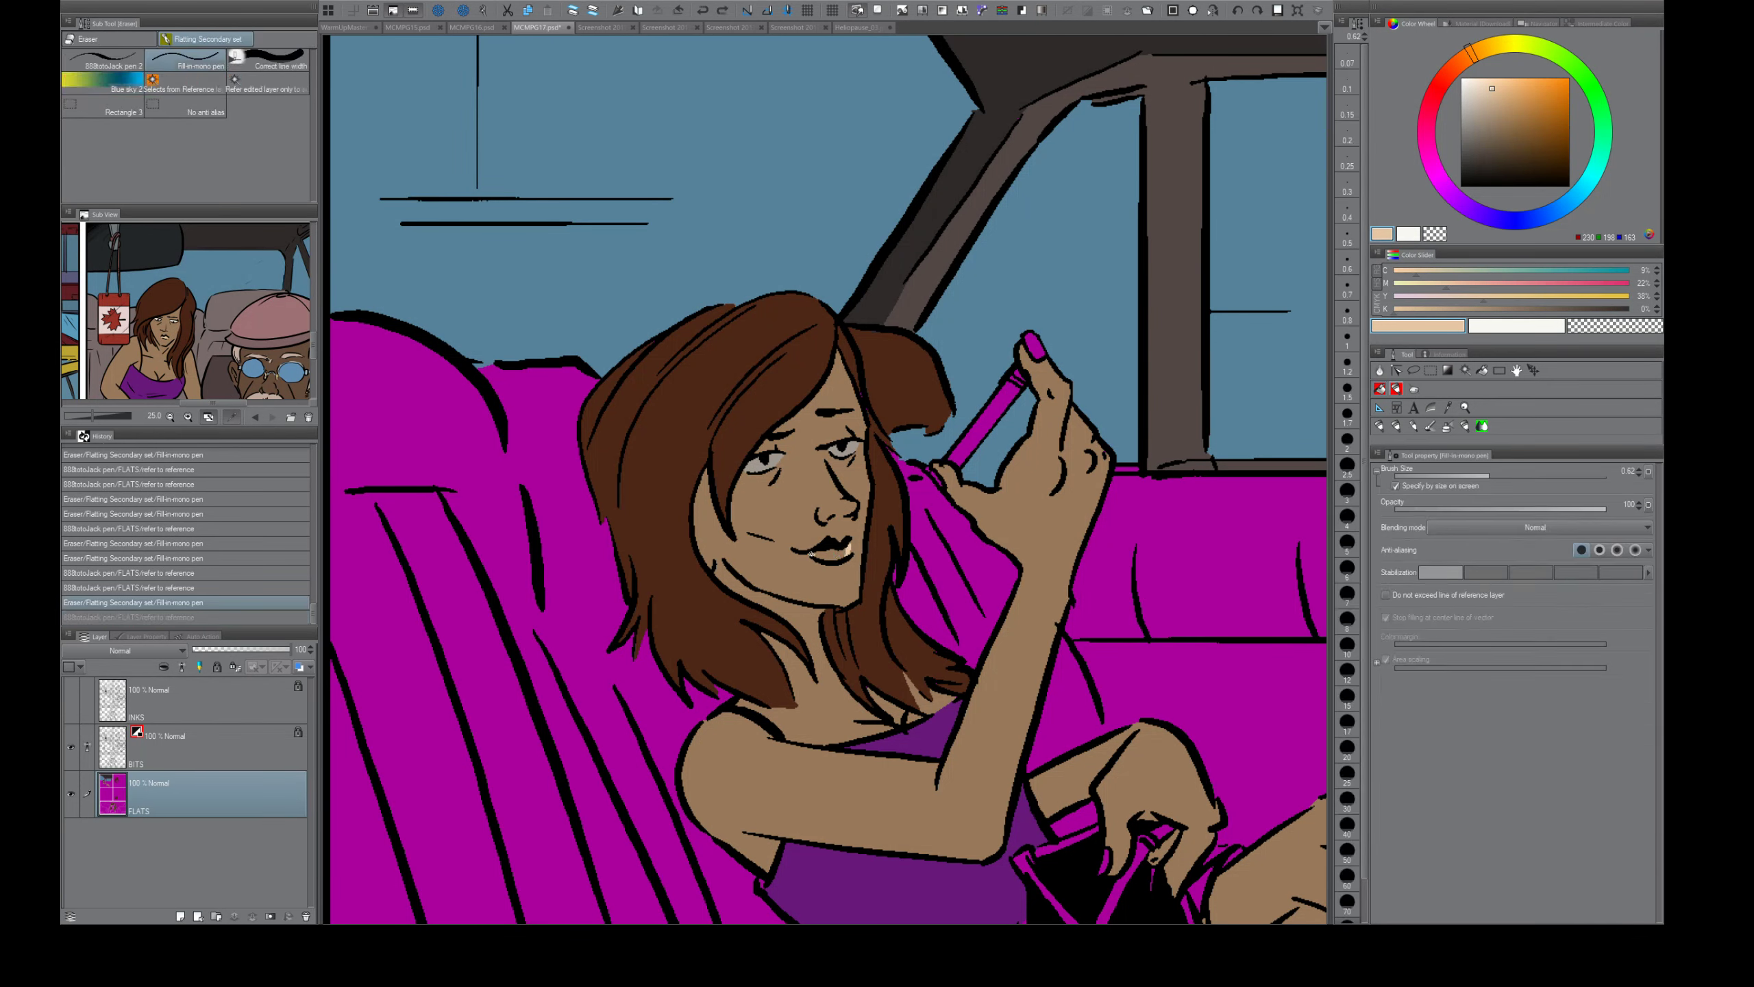
click(811, 553)
key(g)
click(832, 553)
- Touch up the lip edges with peach and paint sampled skin tone back over the excess at the mouth corner
key(e)
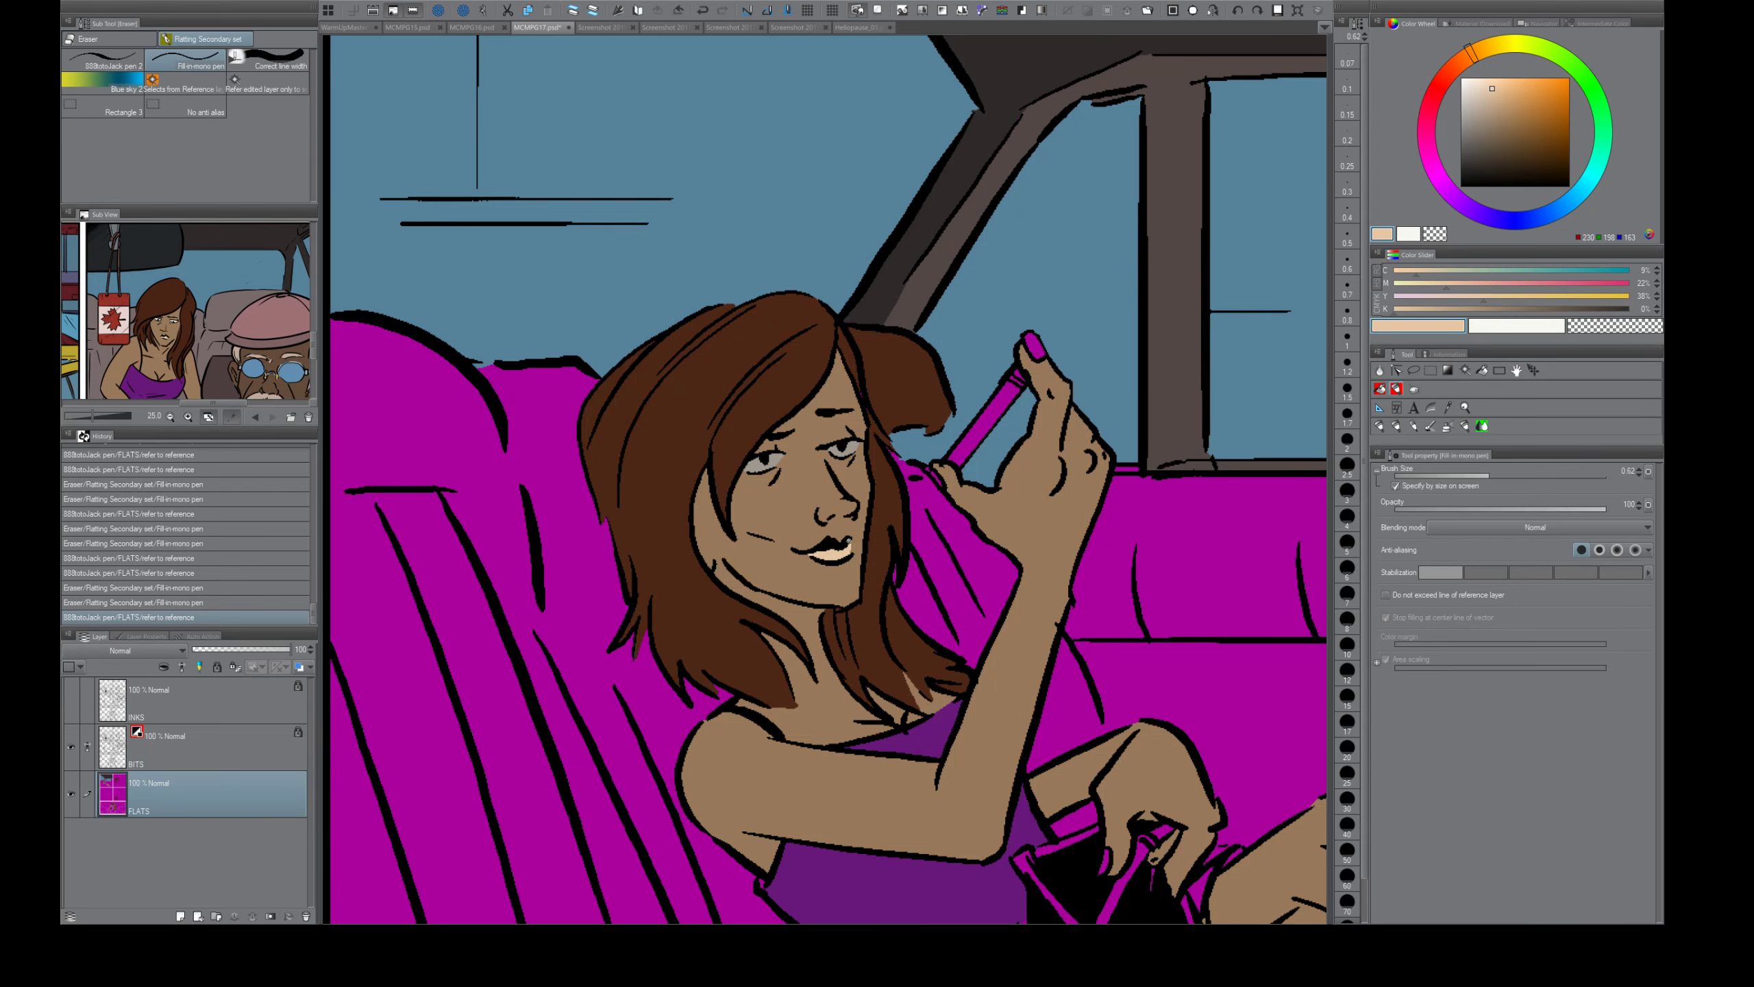
click(851, 546)
click(823, 553)
click(808, 553)
click(811, 550)
alt+click(802, 561)
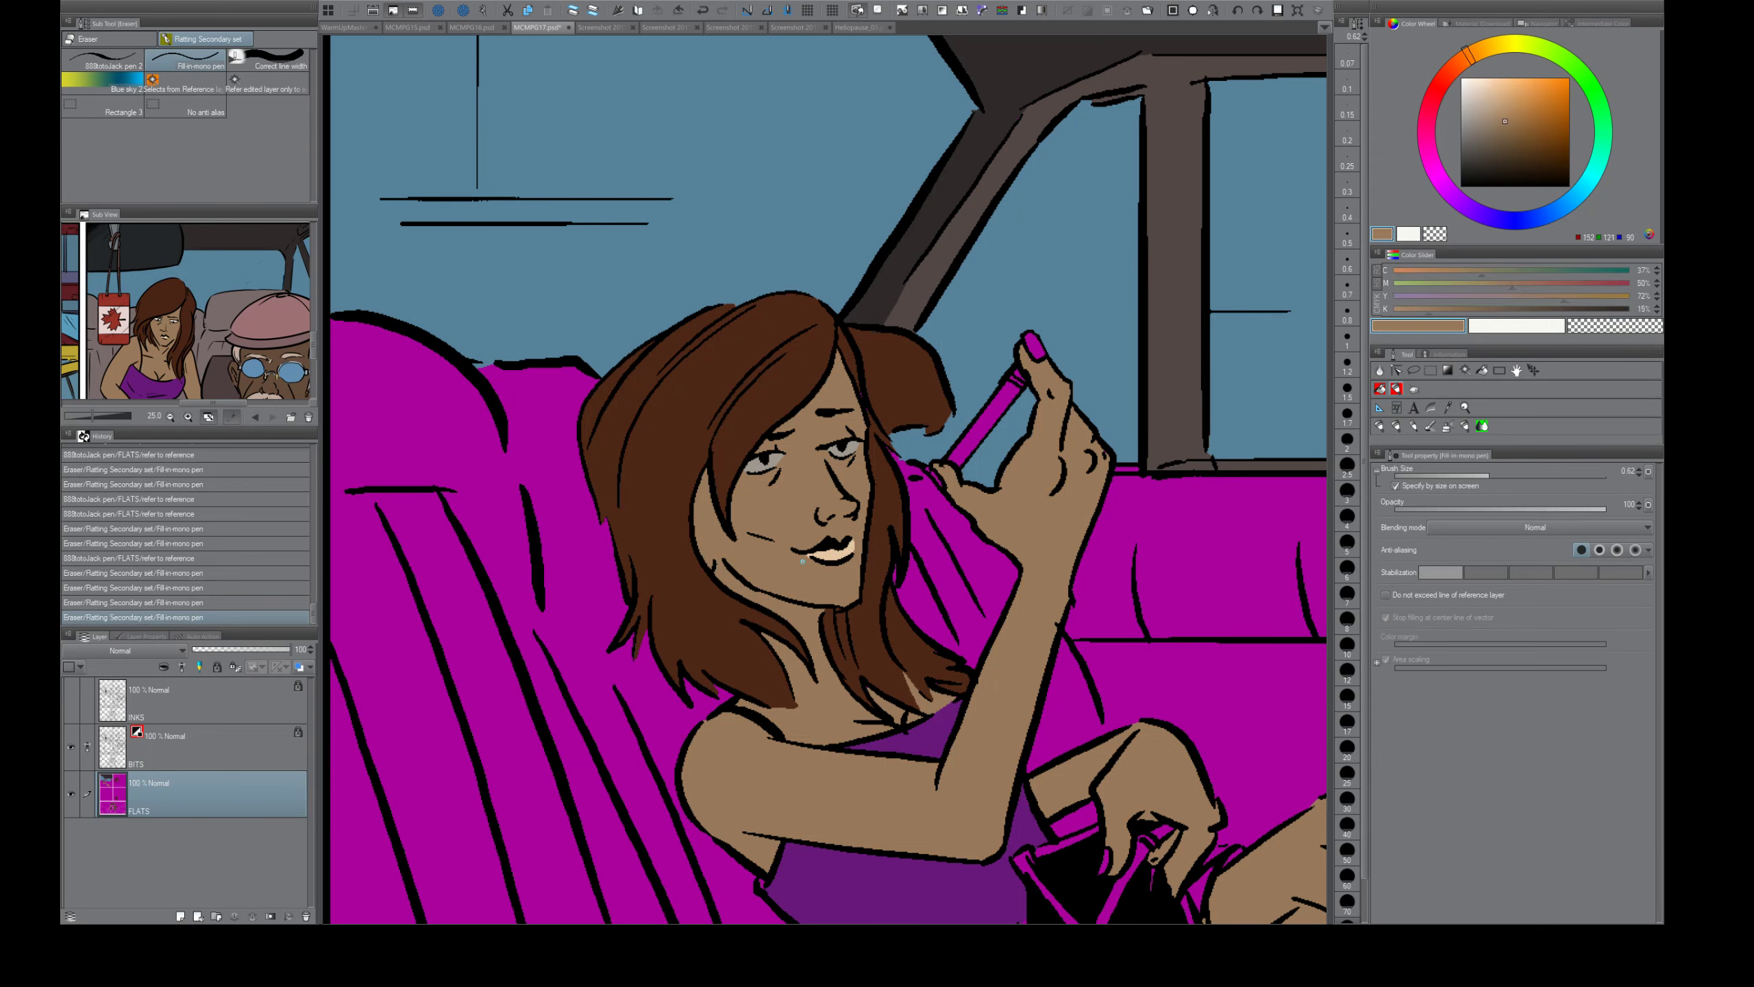
click(808, 558)
- Sample the grey-purple skirt color from the reference's lower area and fill the skirt sections around the bag
drag(883, 667, 815, 669)
drag(936, 674, 813, 627)
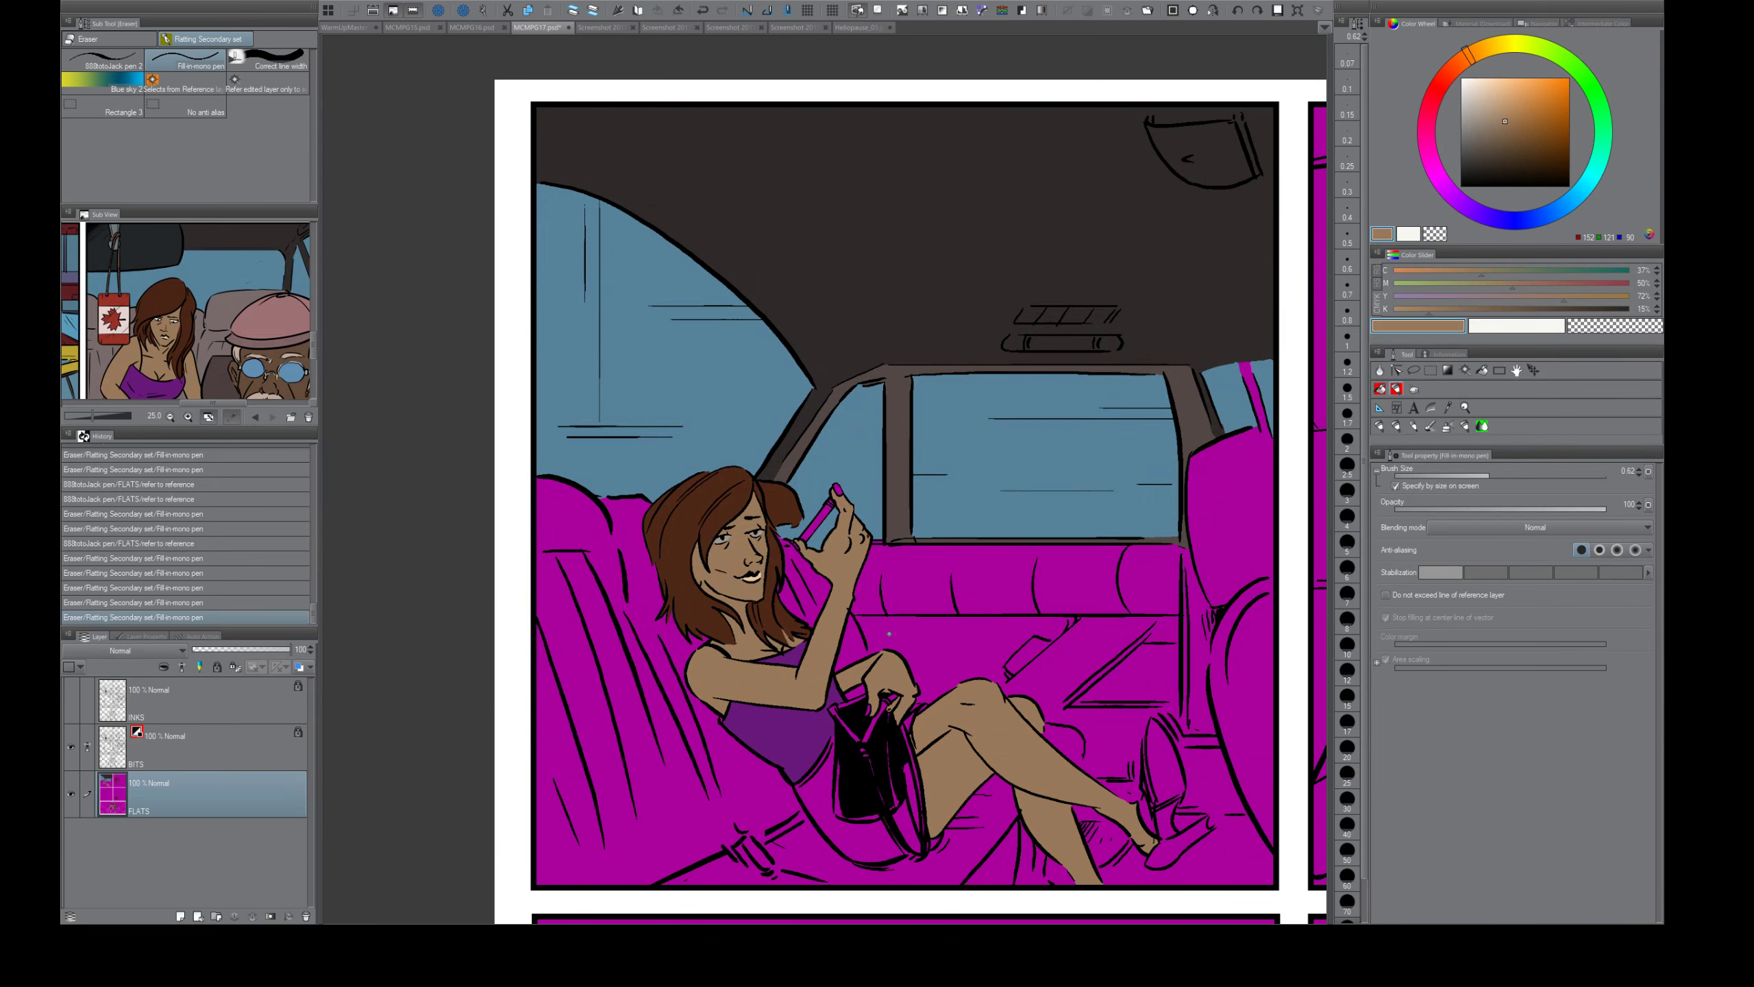
scroll(950, 671, down, 2)
drag(950, 672, 902, 622)
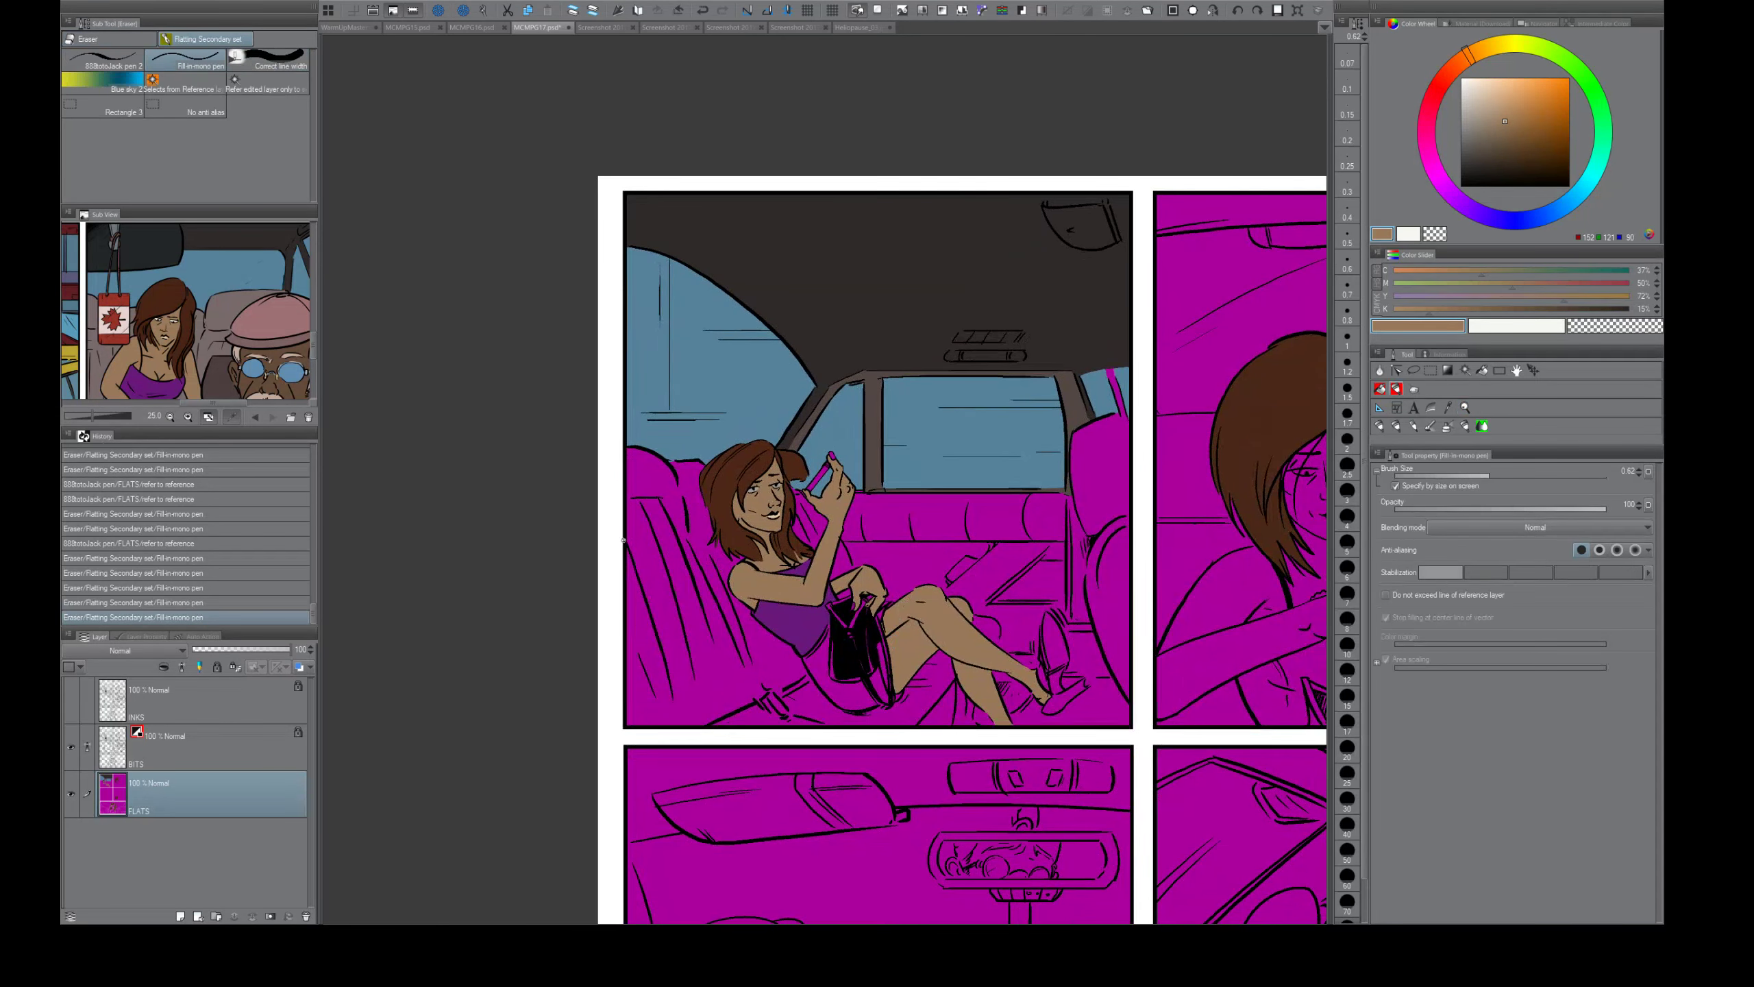
drag(248, 340, 269, 257)
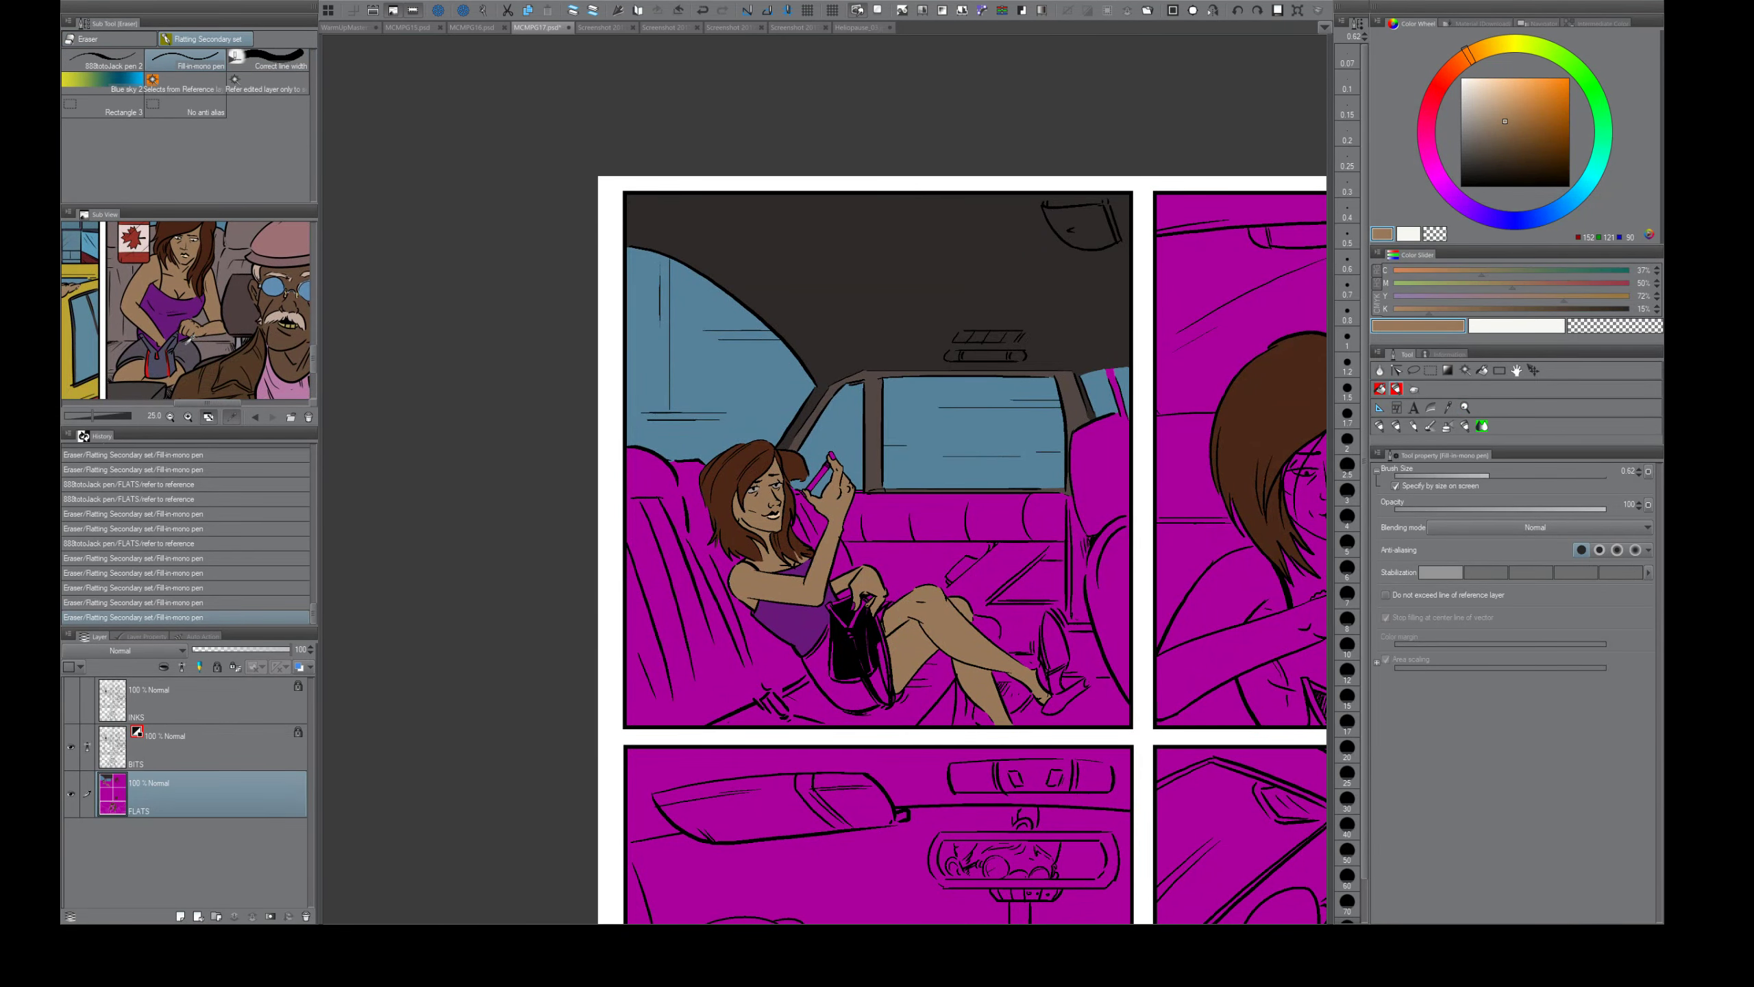
click(200, 344)
key(g)
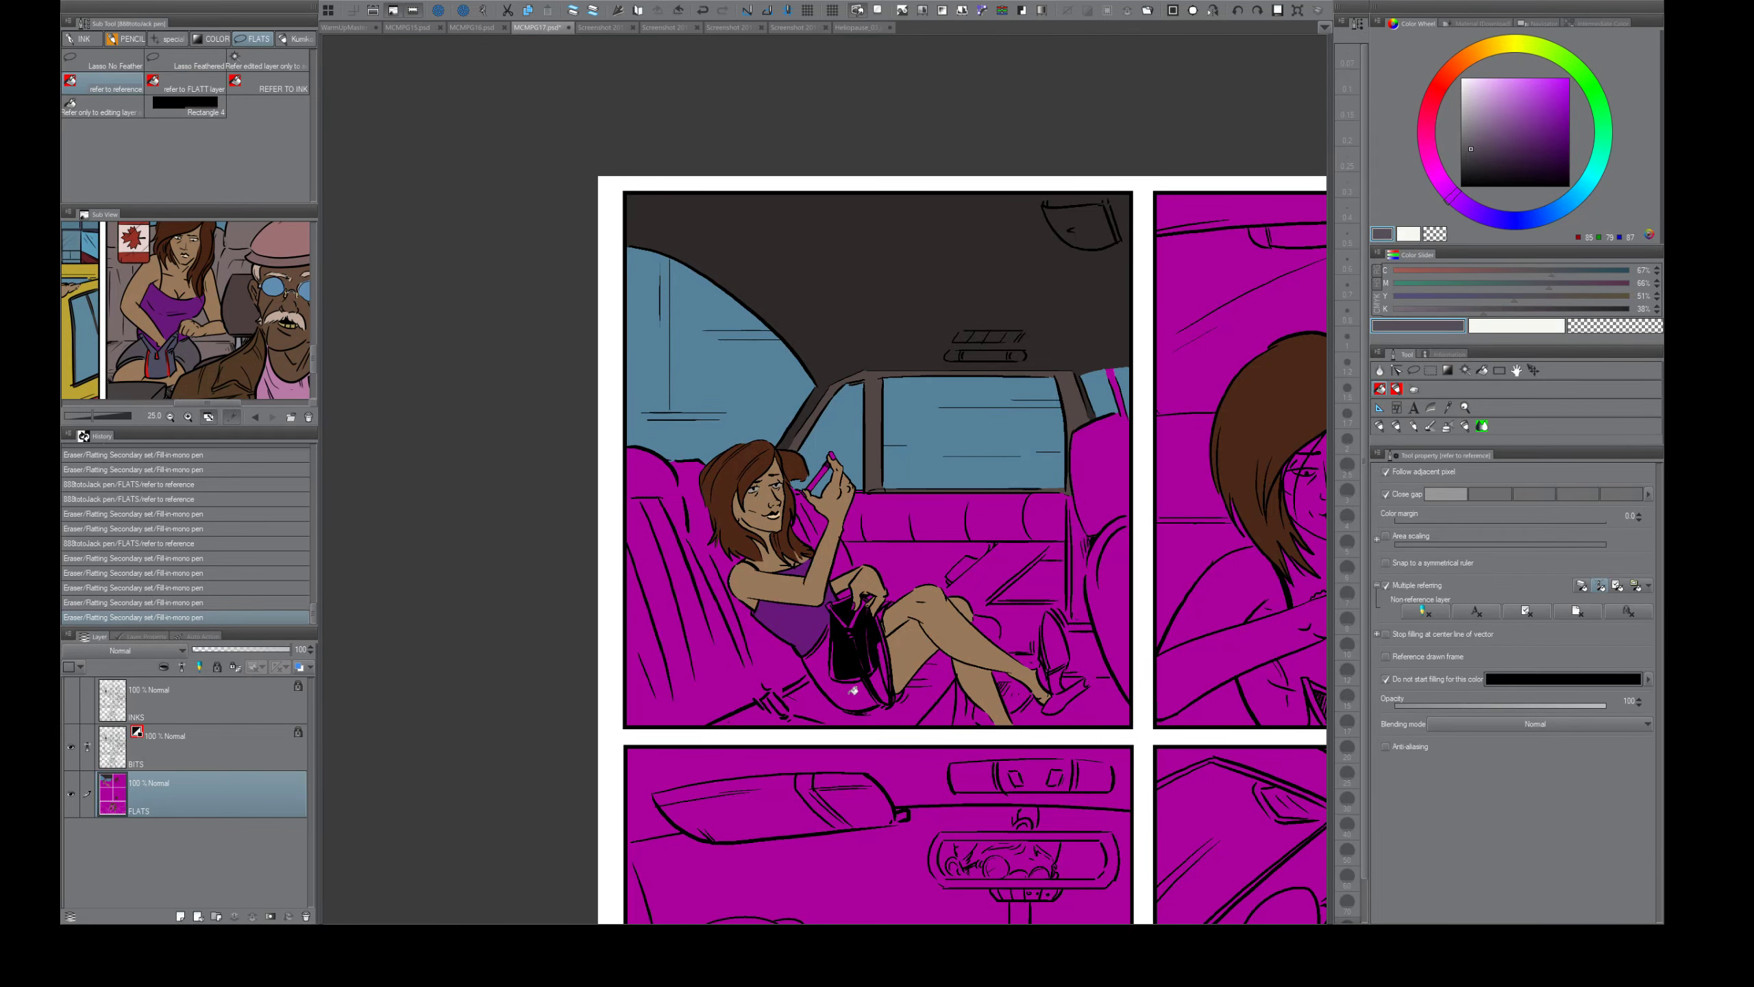
click(855, 691)
click(881, 685)
click(888, 665)
- Sample the red from the reference and color the bag's side and bottom trim and its small front clasp
scroll(888, 665, up, 5)
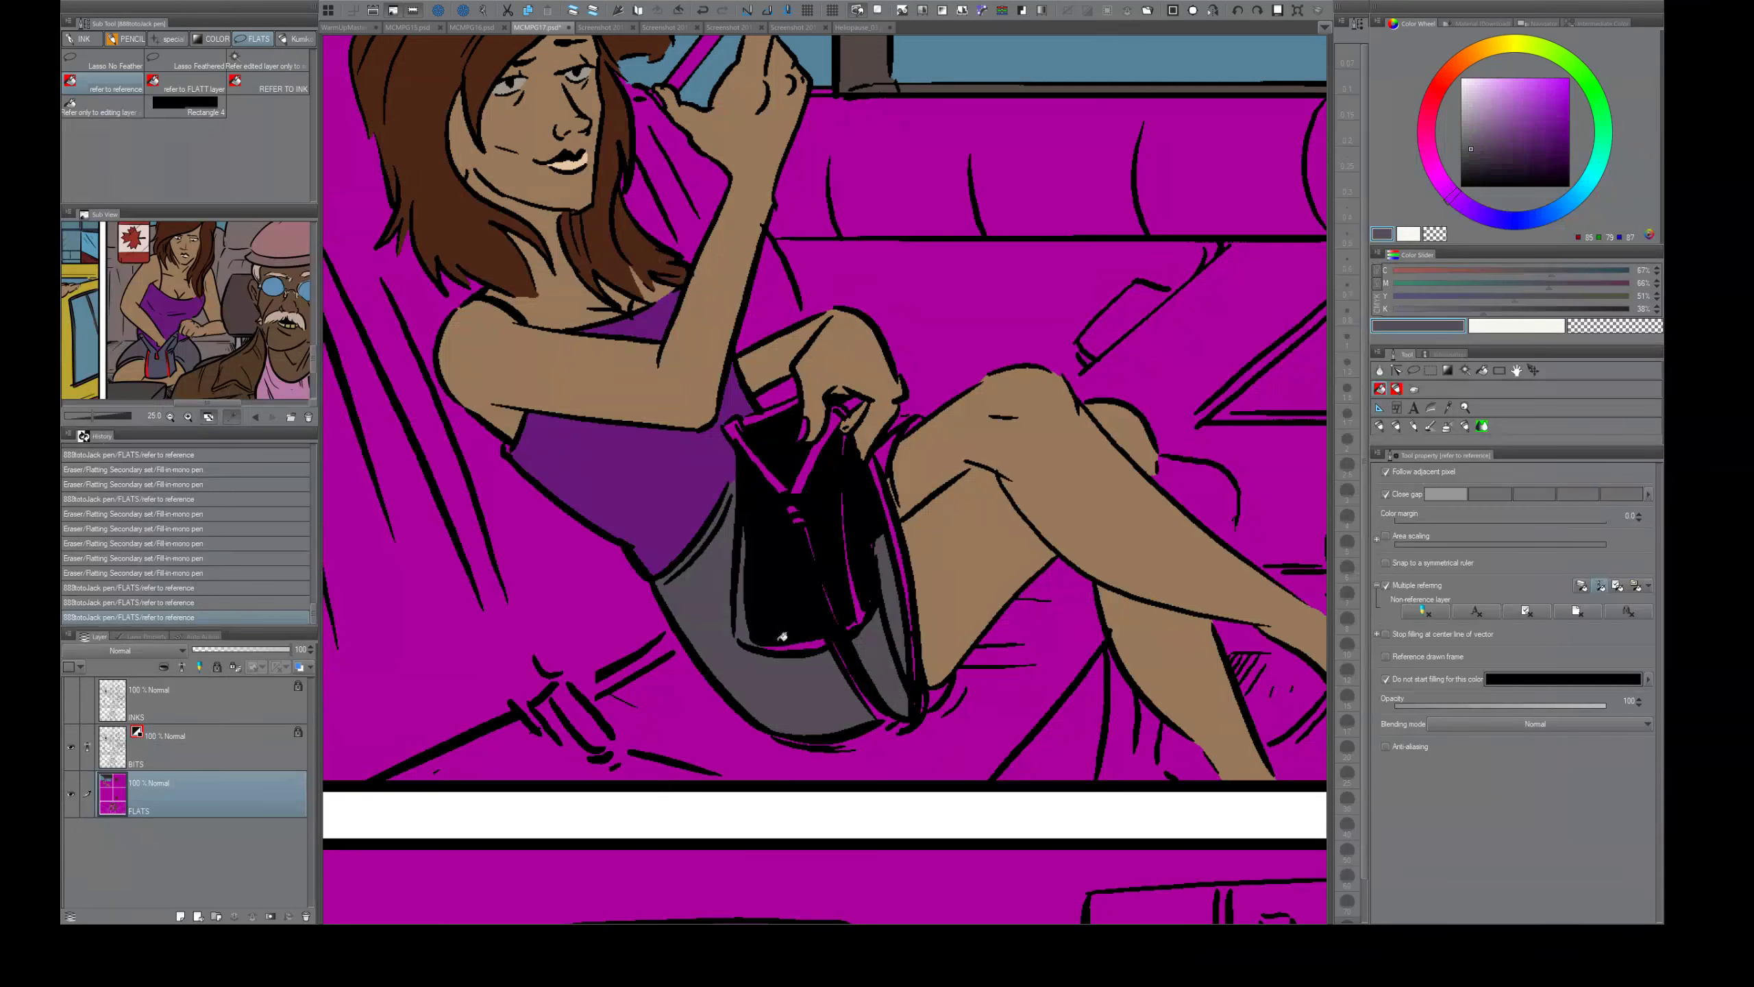
click(151, 363)
key(e)
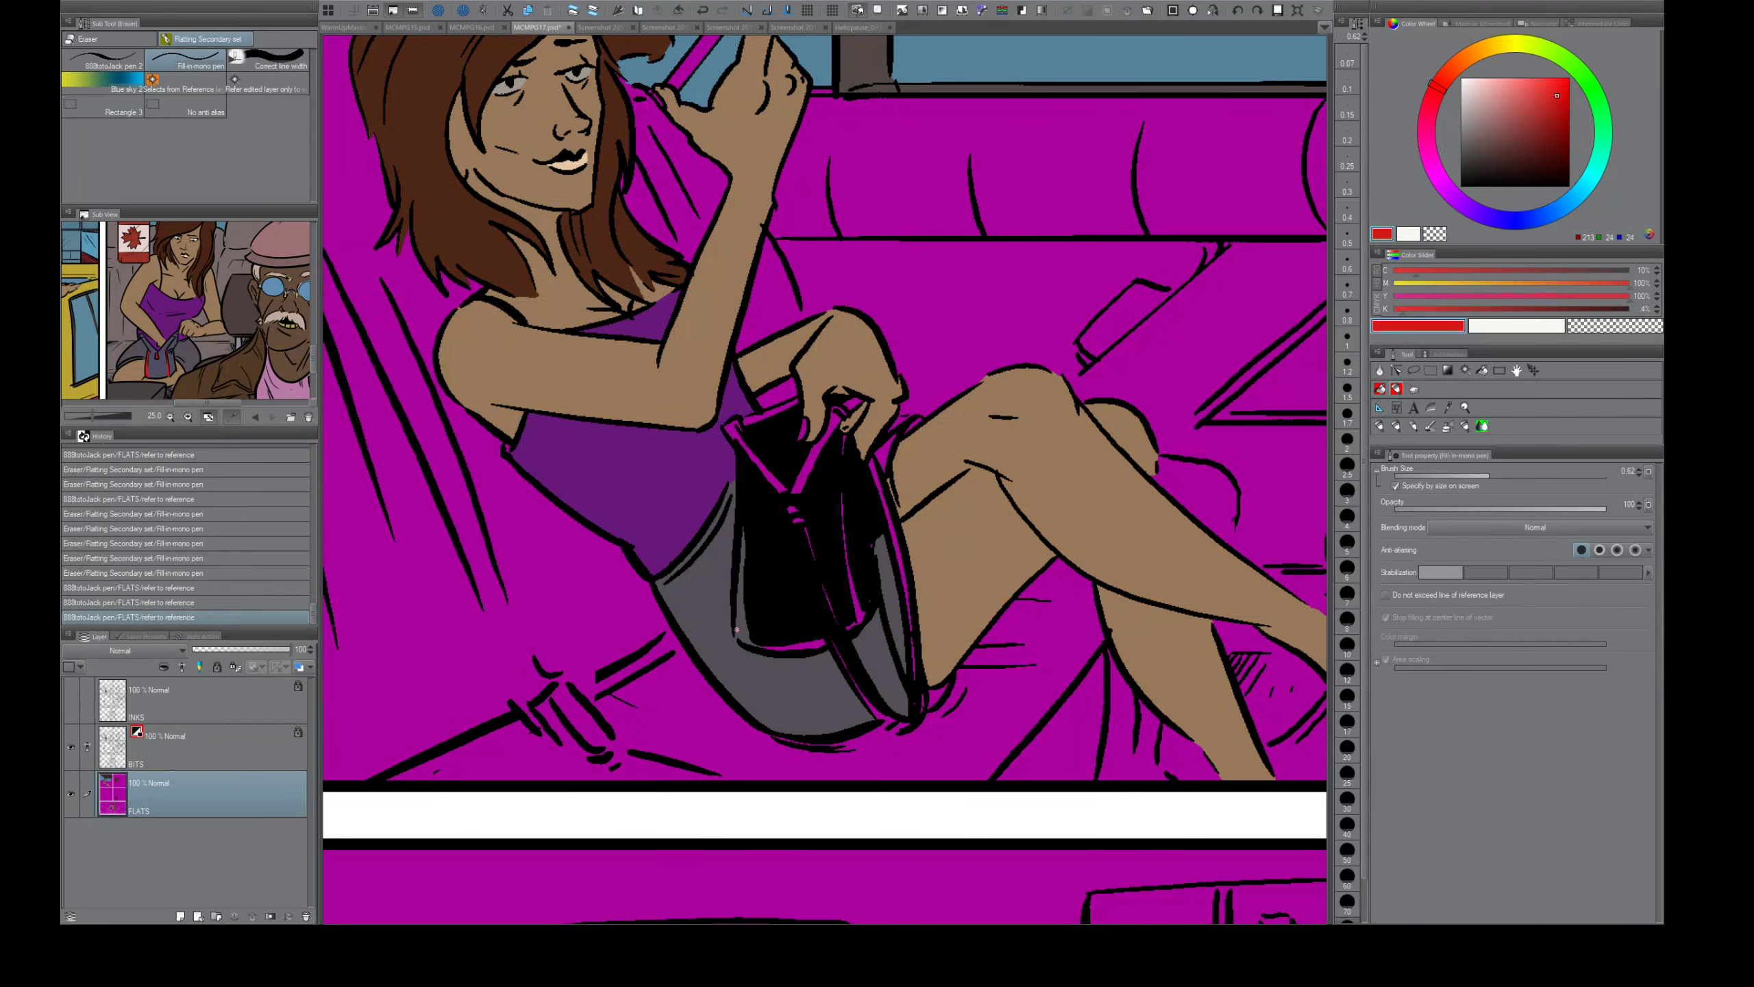
mouse_move(736, 628)
mouse_down()
mouse_move(793, 627)
mouse_move(793, 647)
mouse_move(856, 587)
mouse_up()
key(g)
click(742, 629)
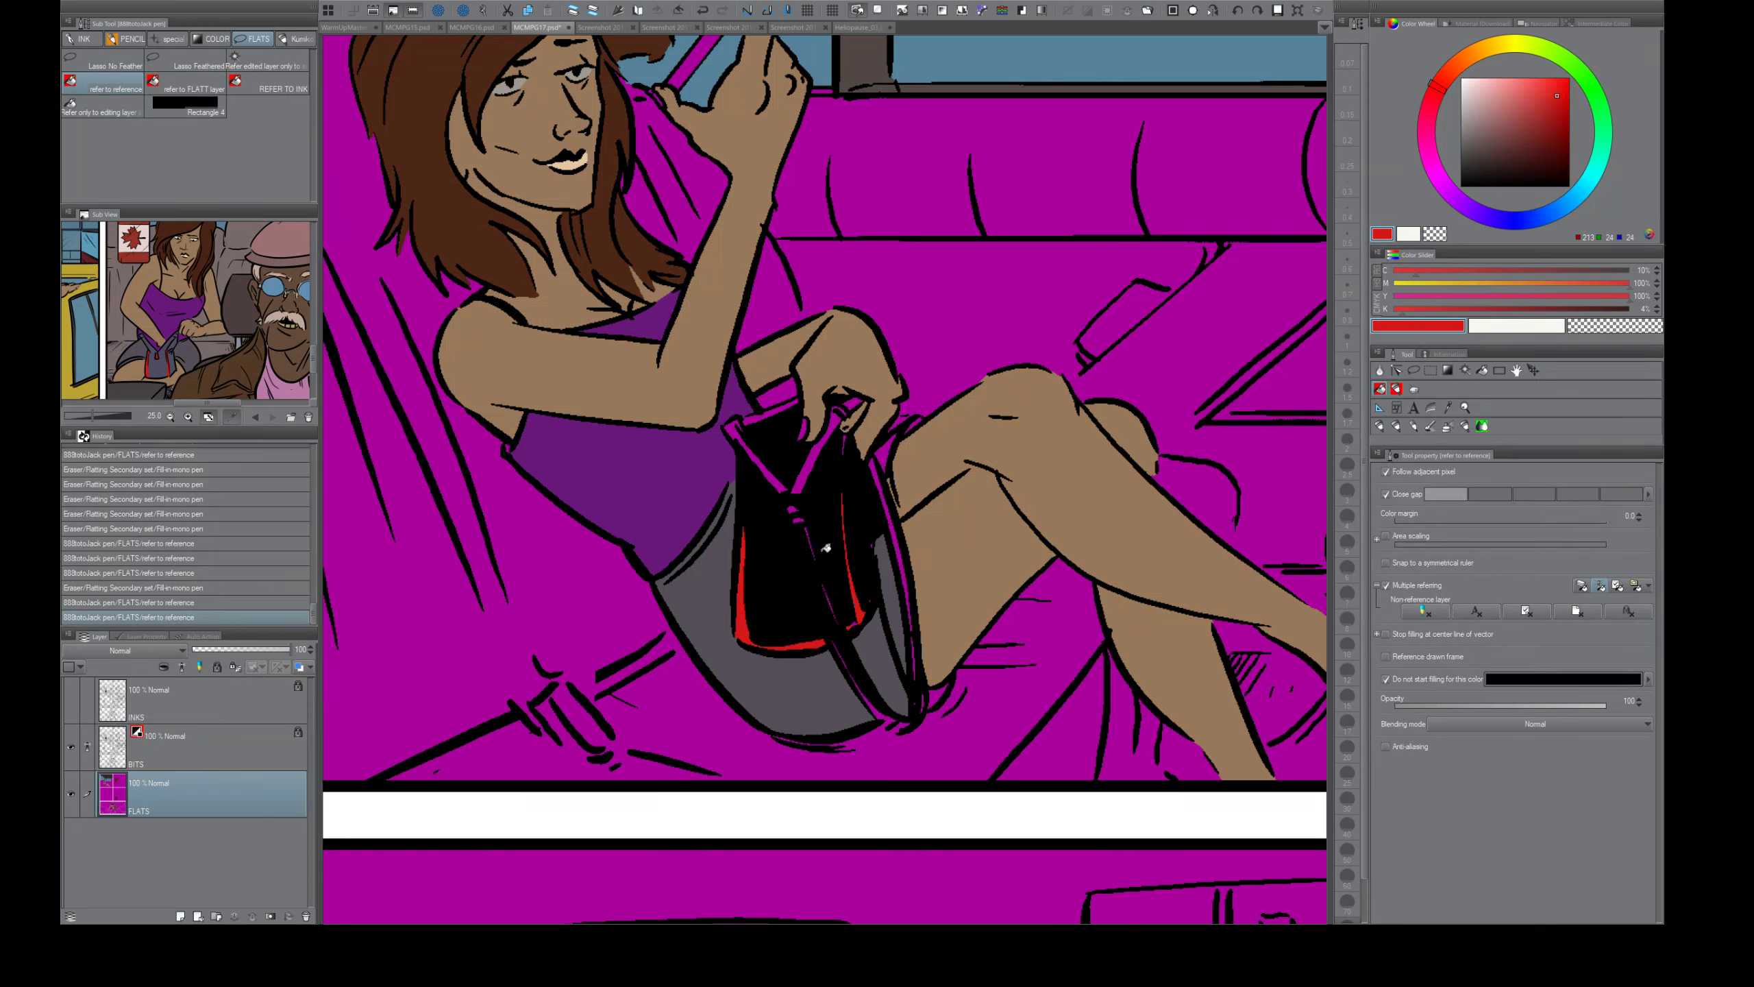
click(795, 513)
- Pick a blue-grey and fill the bag's top rim and V-shaped flap edges, touching up the rim's corner and the pieces near the fingers
alt+click(760, 421)
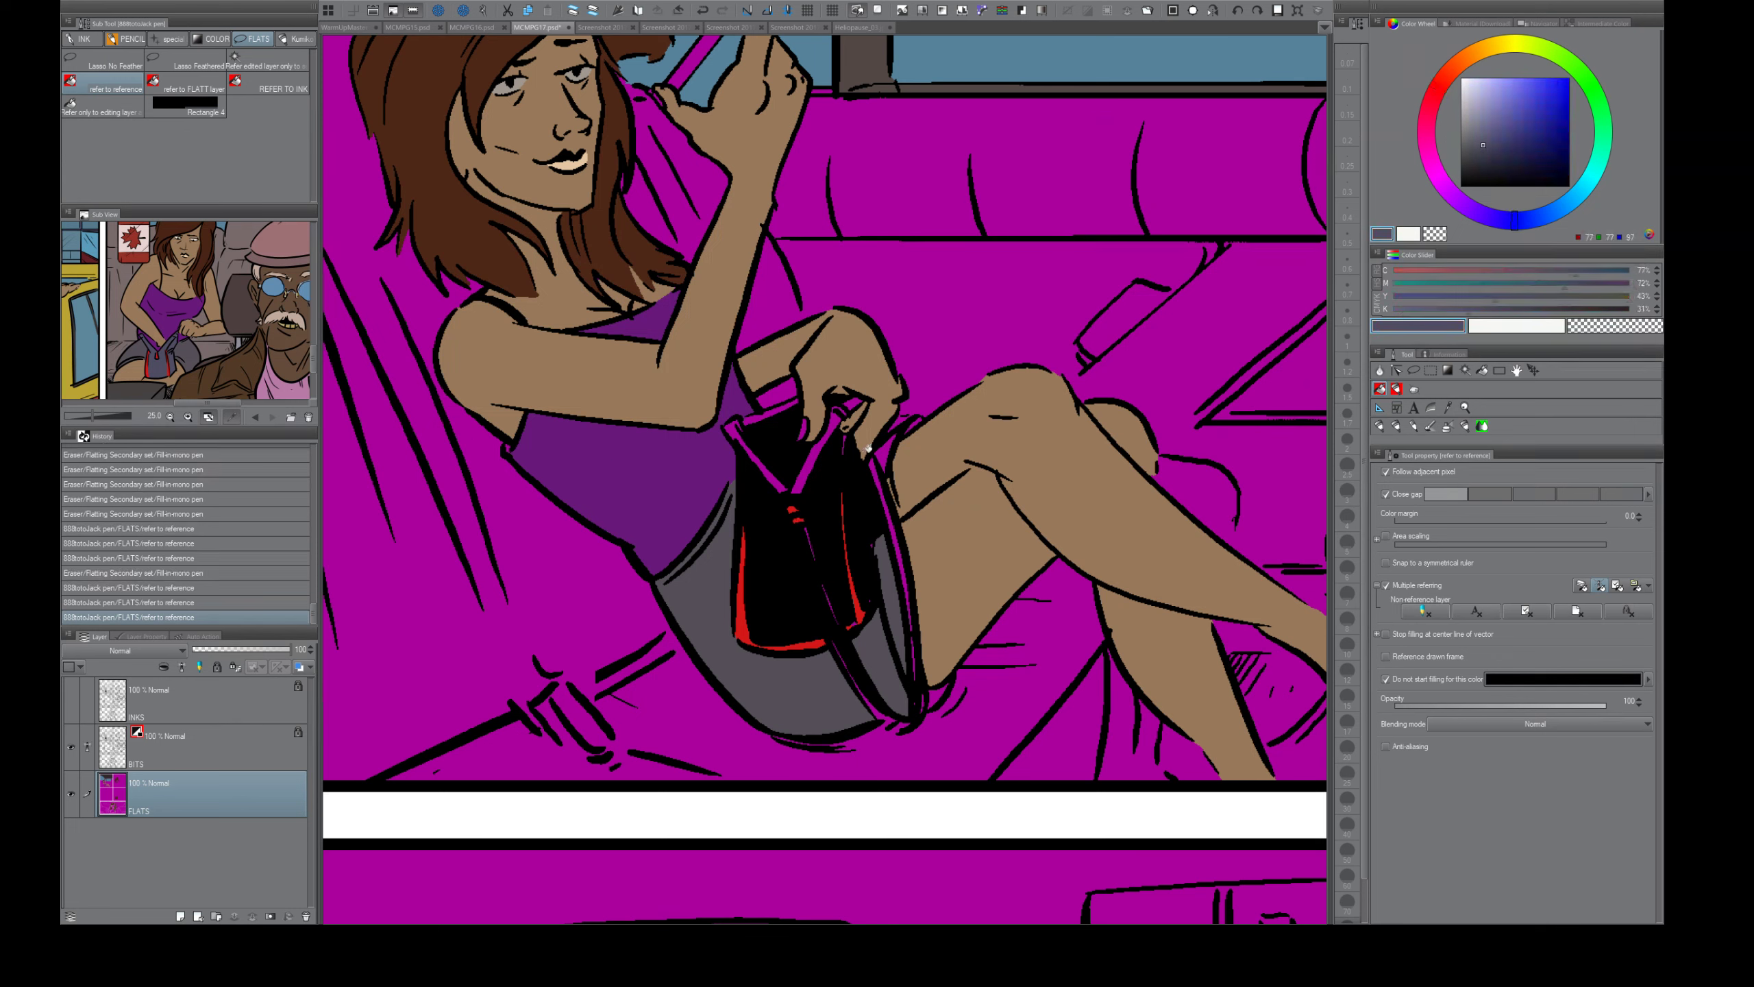
click(818, 454)
click(772, 478)
click(760, 416)
click(747, 426)
key(e)
drag(745, 422, 755, 418)
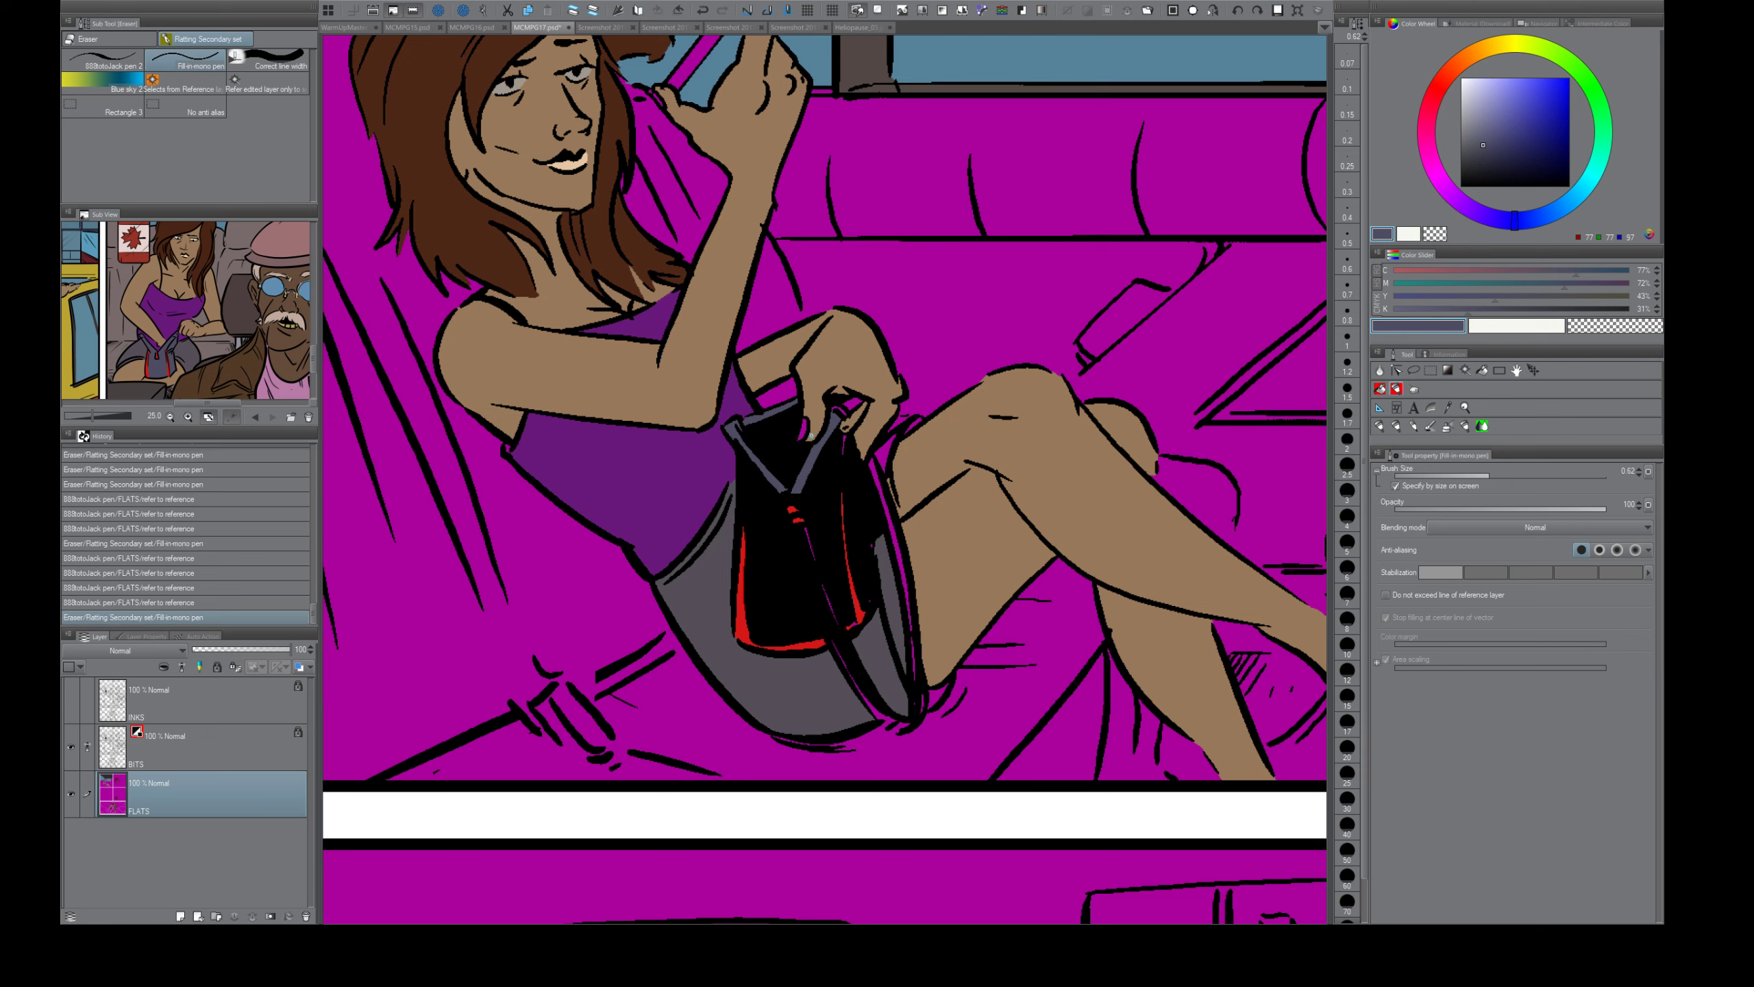
key(g)
click(847, 412)
click(851, 439)
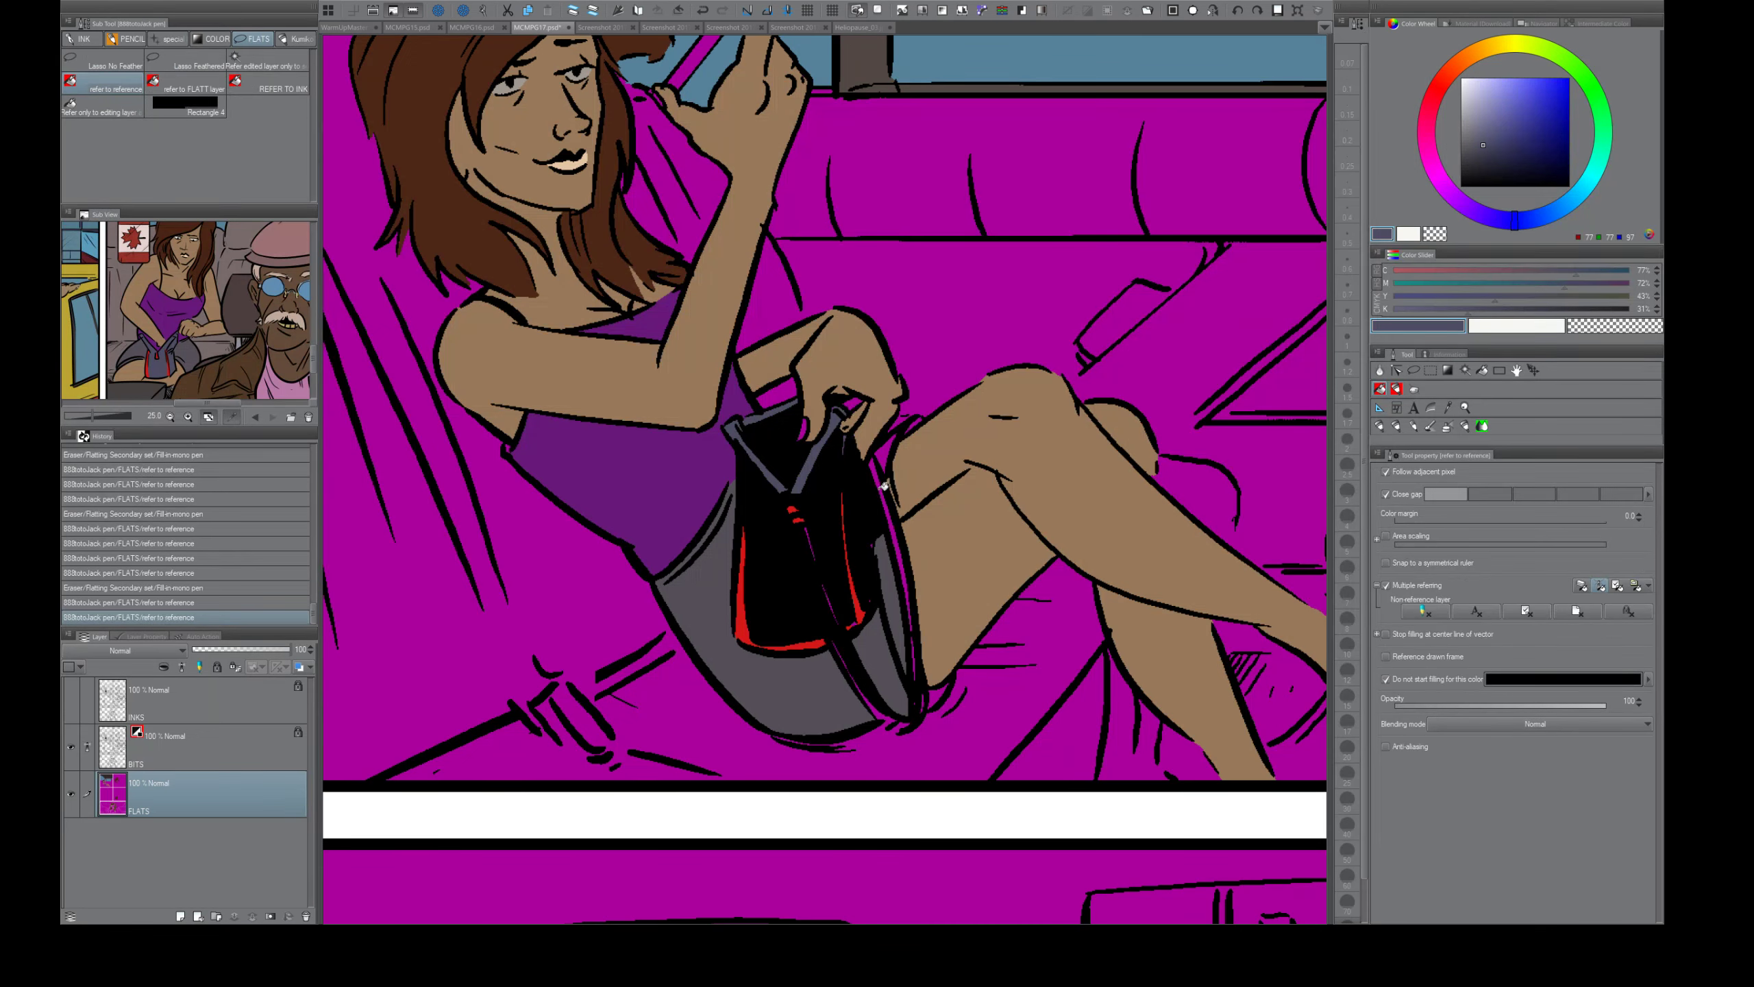
- Shift the drawing color to a muted orange-brown and enlarge the color wheel by widening and heightening its panel
click(1434, 91)
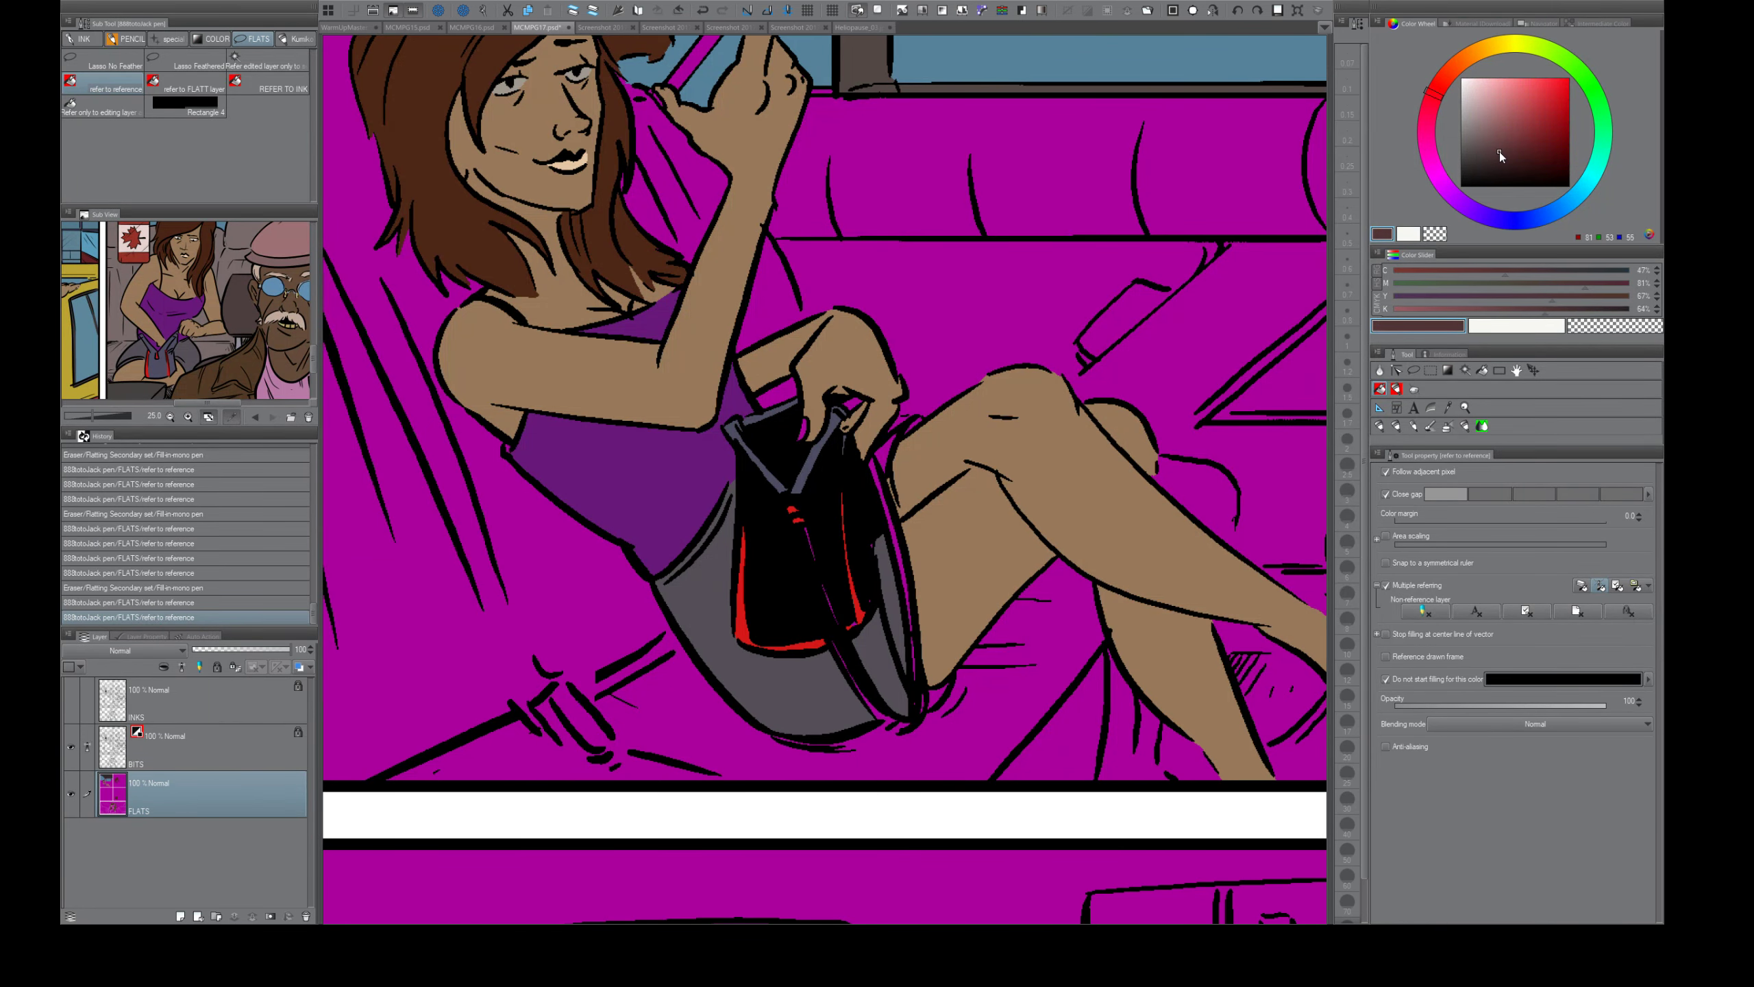
click(1455, 66)
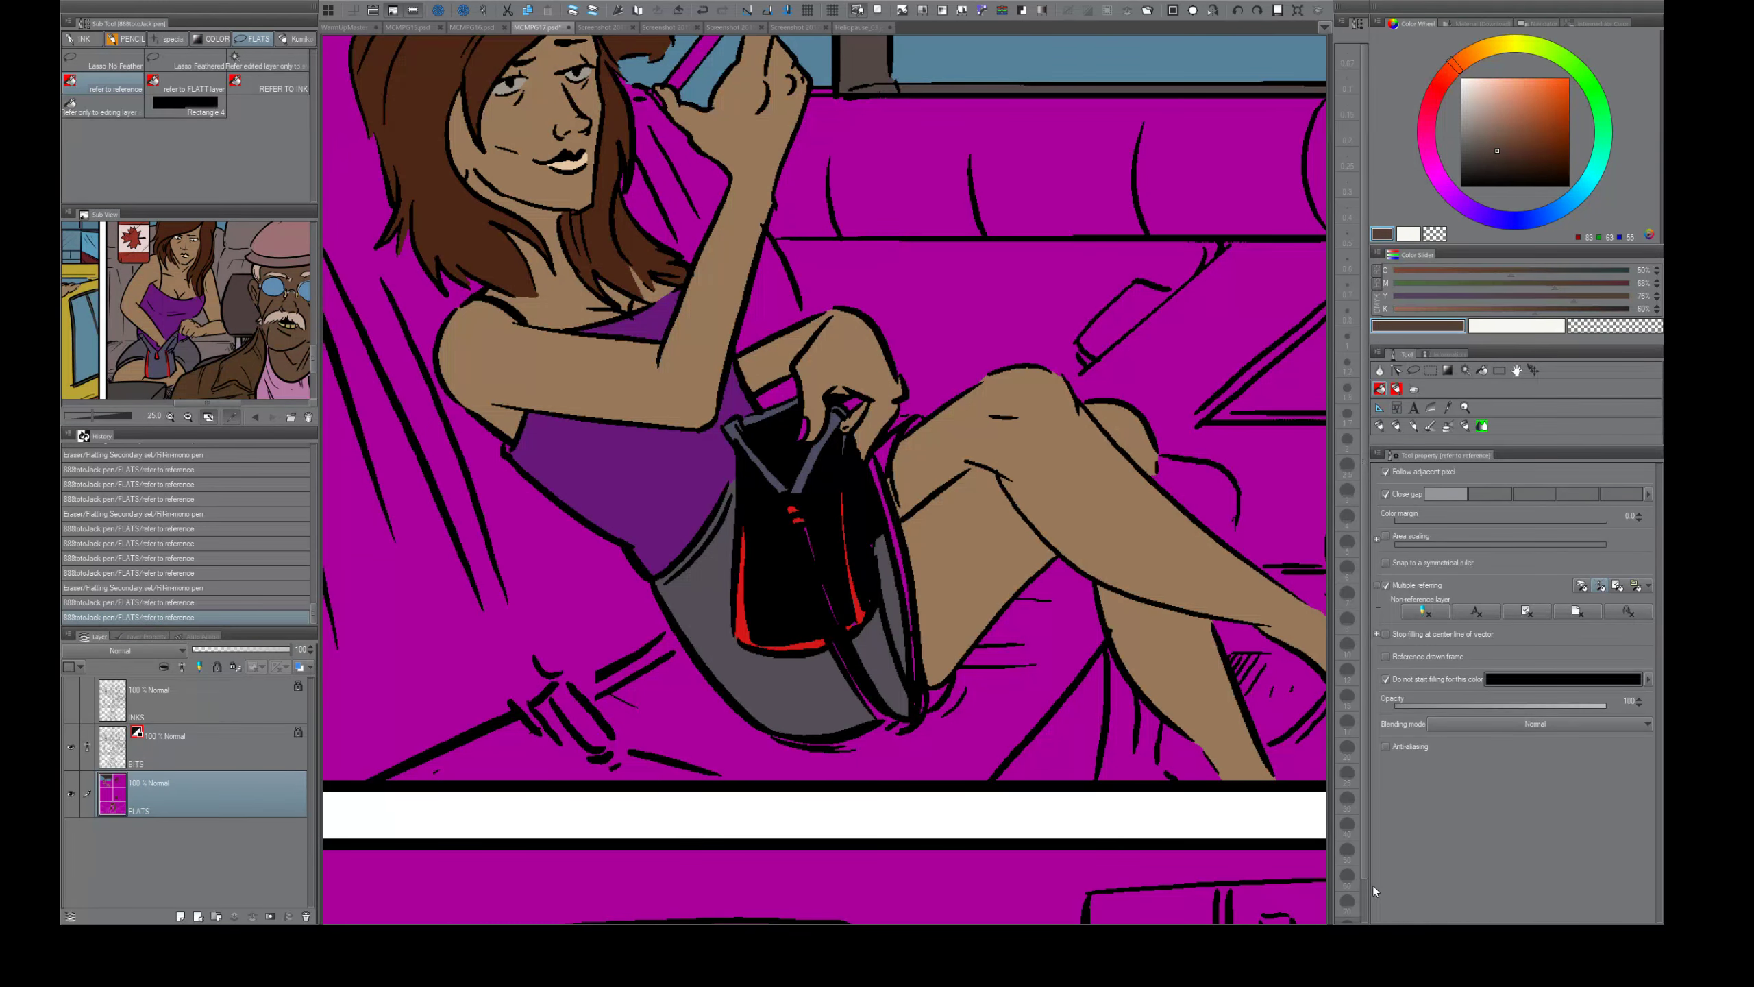
drag(1372, 892, 1257, 890)
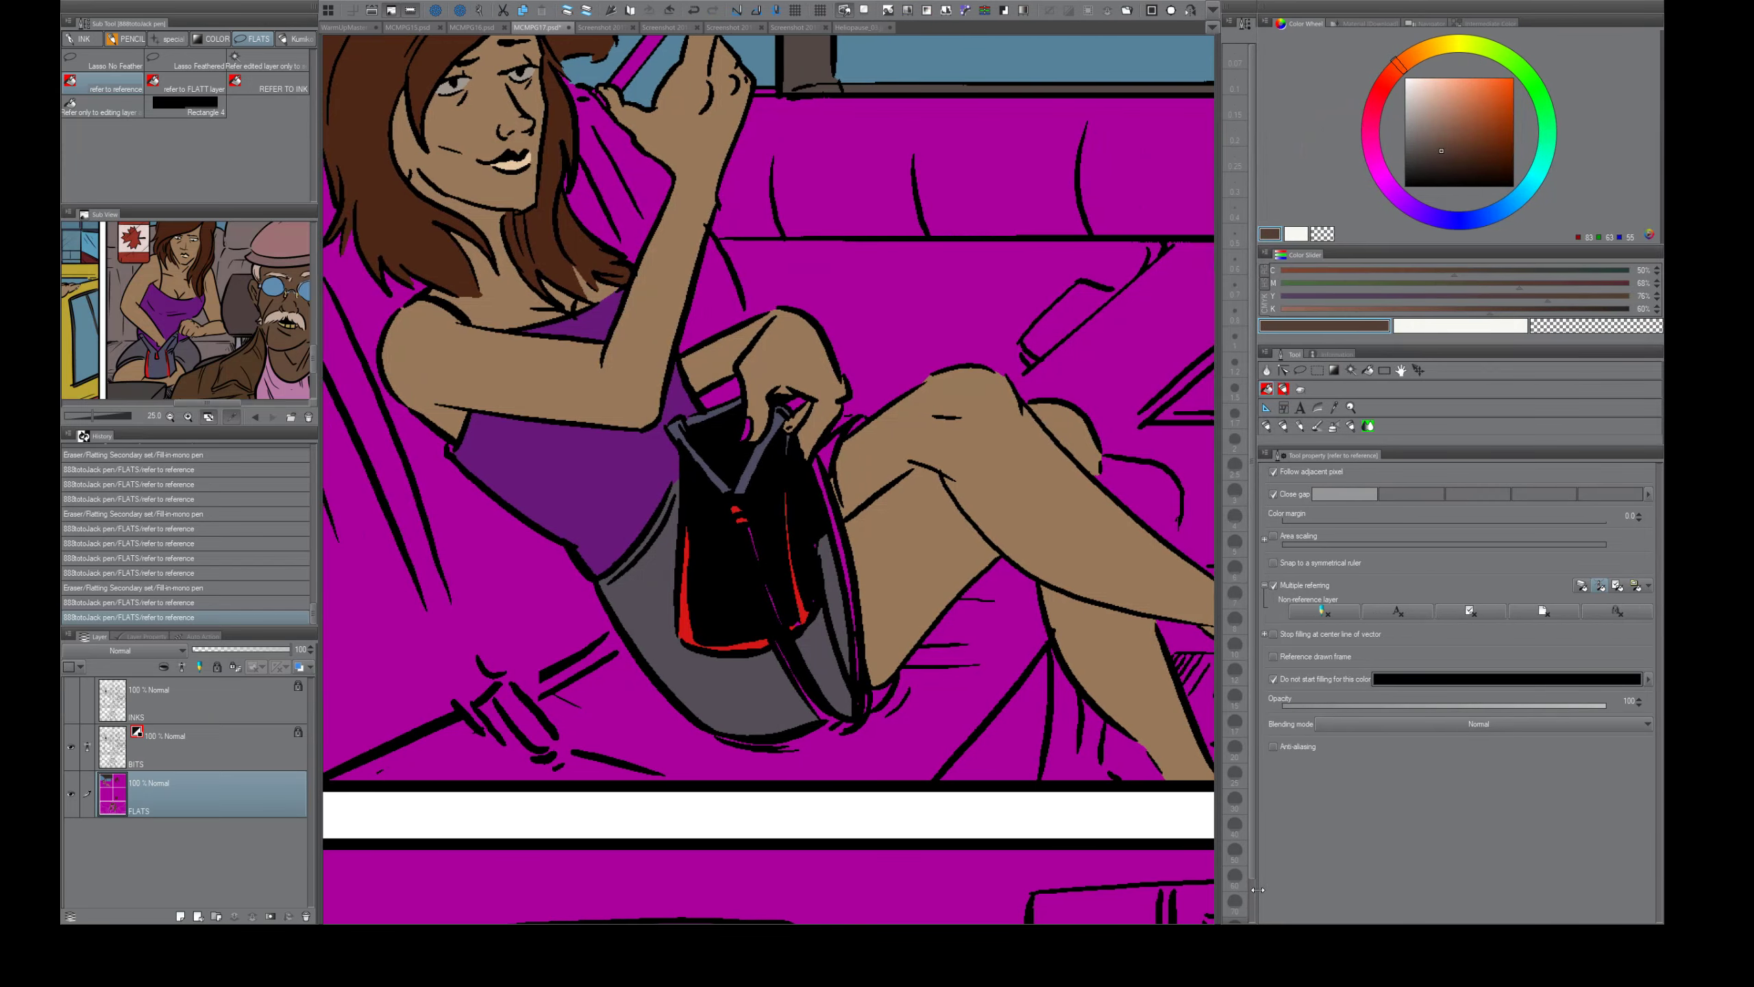
drag(1594, 447, 1595, 608)
drag(1620, 346, 1616, 499)
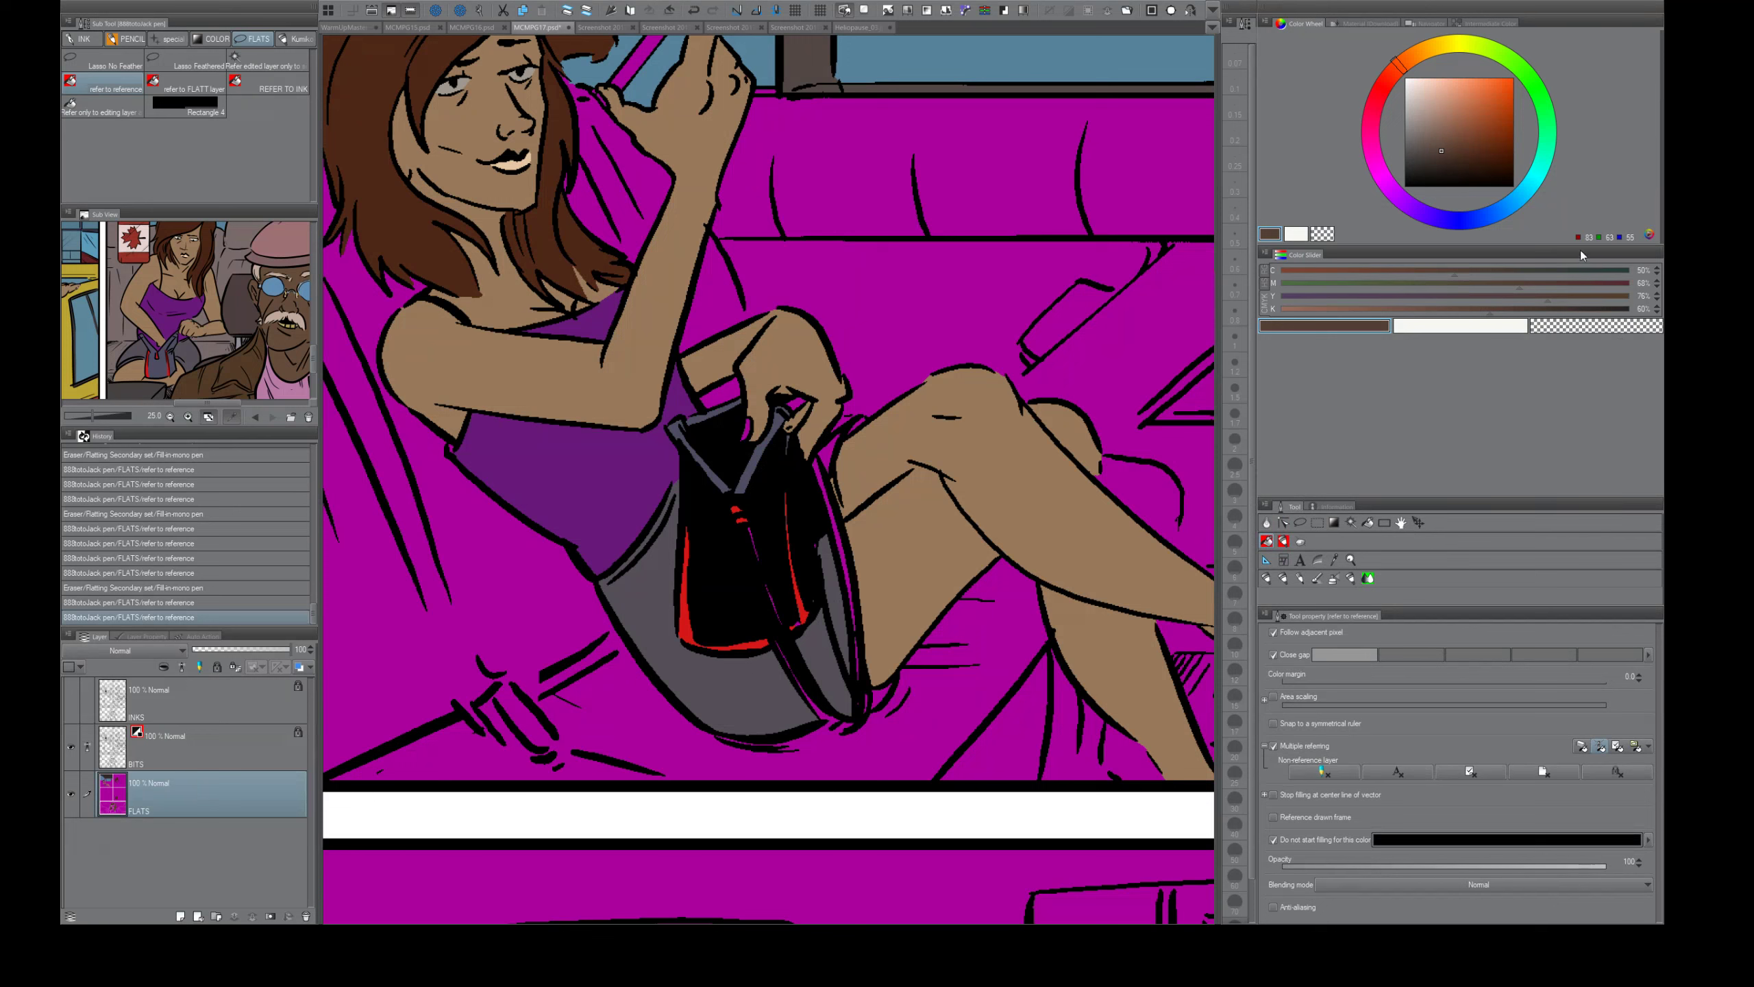
drag(1570, 245, 1559, 408)
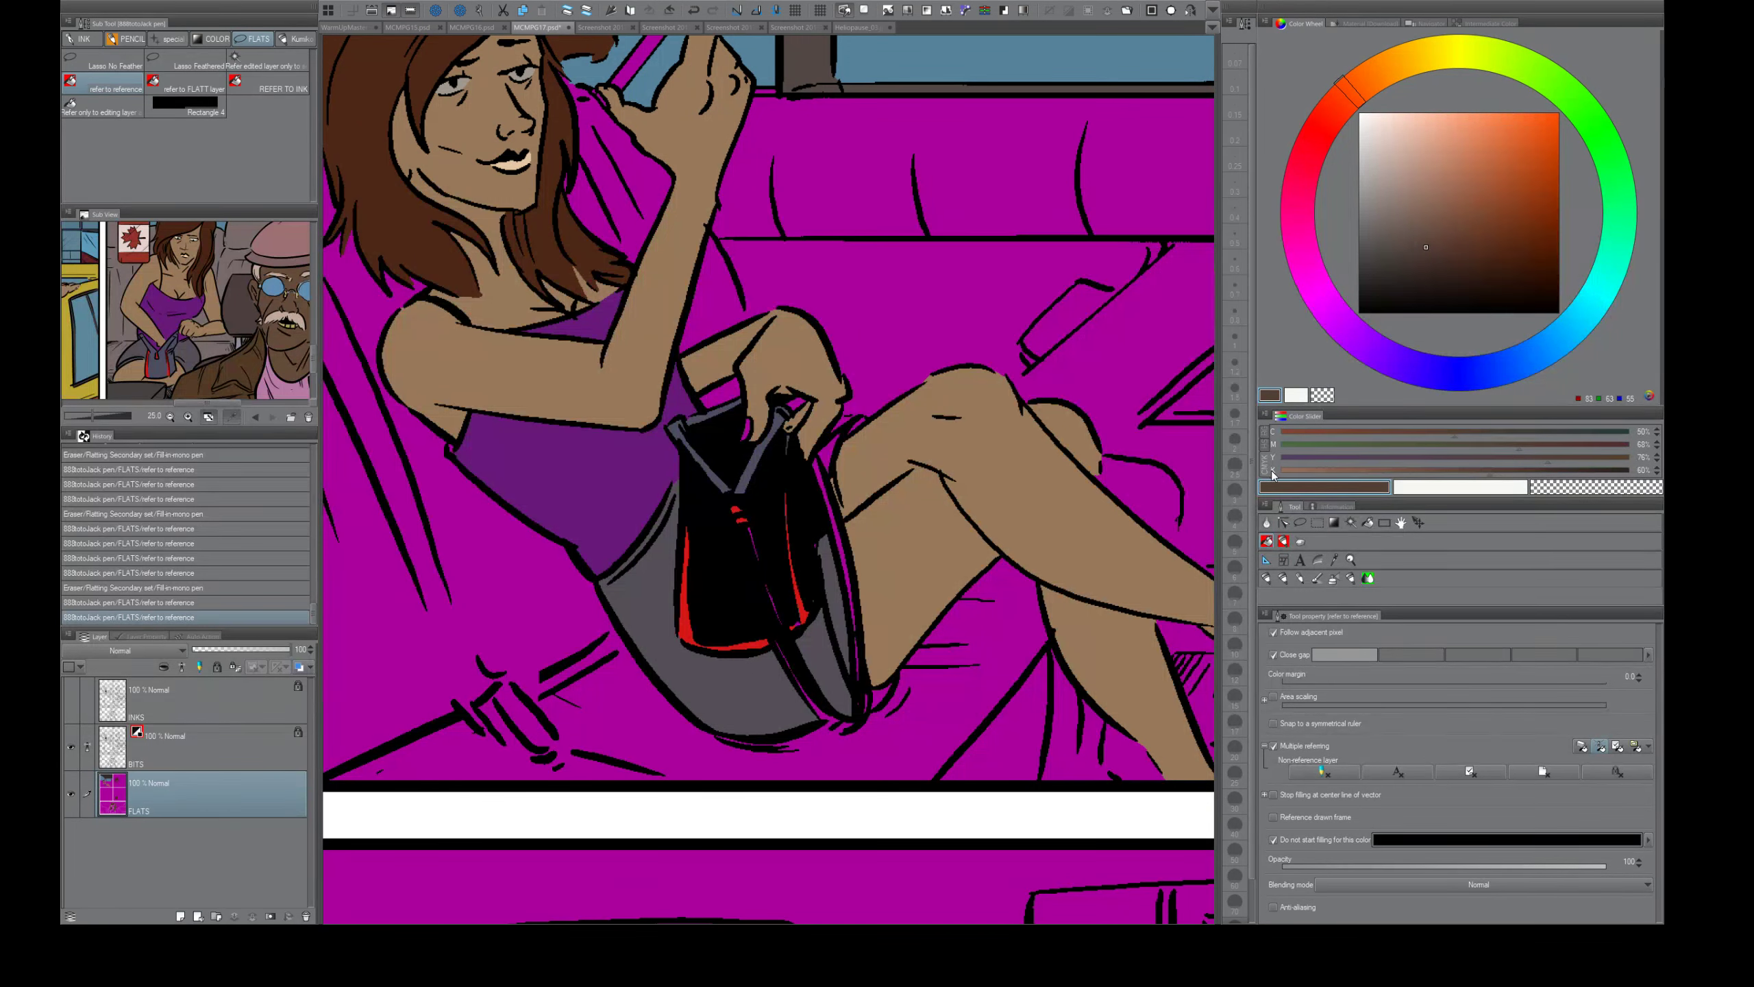
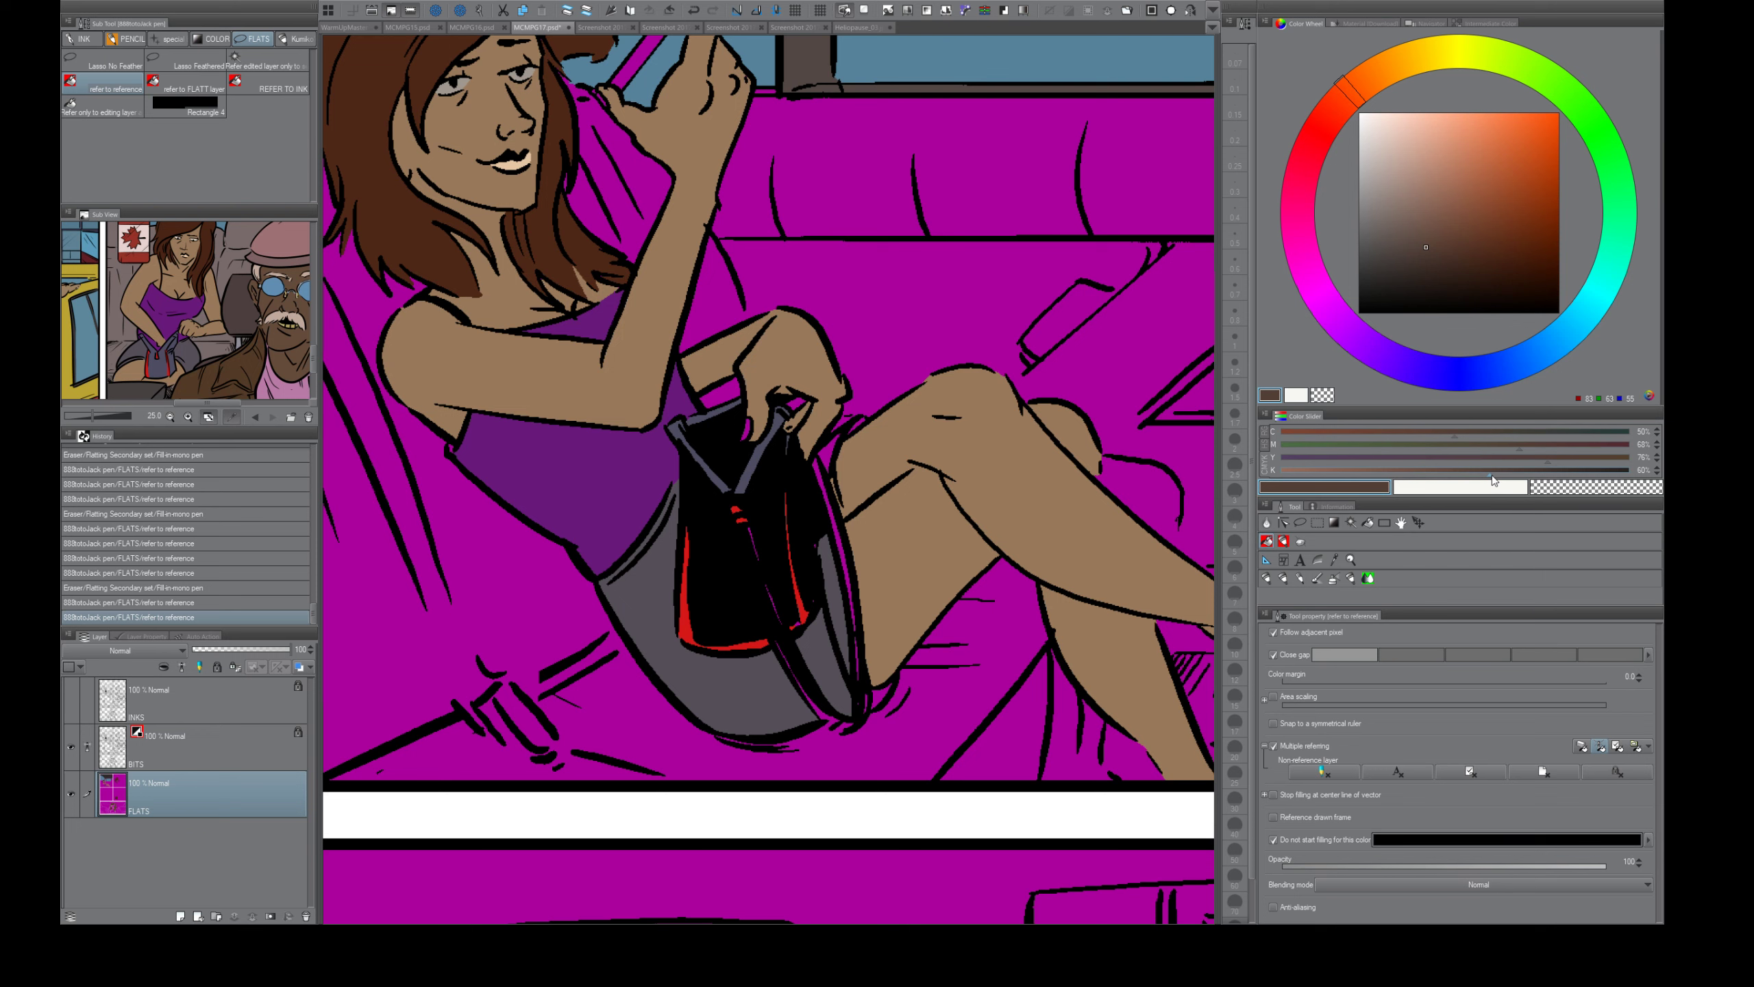
- Adjust the brown's lightness and black component to get a dark brown for the bag strap
mouse_move(1546, 471)
mouse_down()
mouse_move(1467, 472)
mouse_move(1540, 465)
mouse_move(1494, 463)
mouse_up()
click(1432, 200)
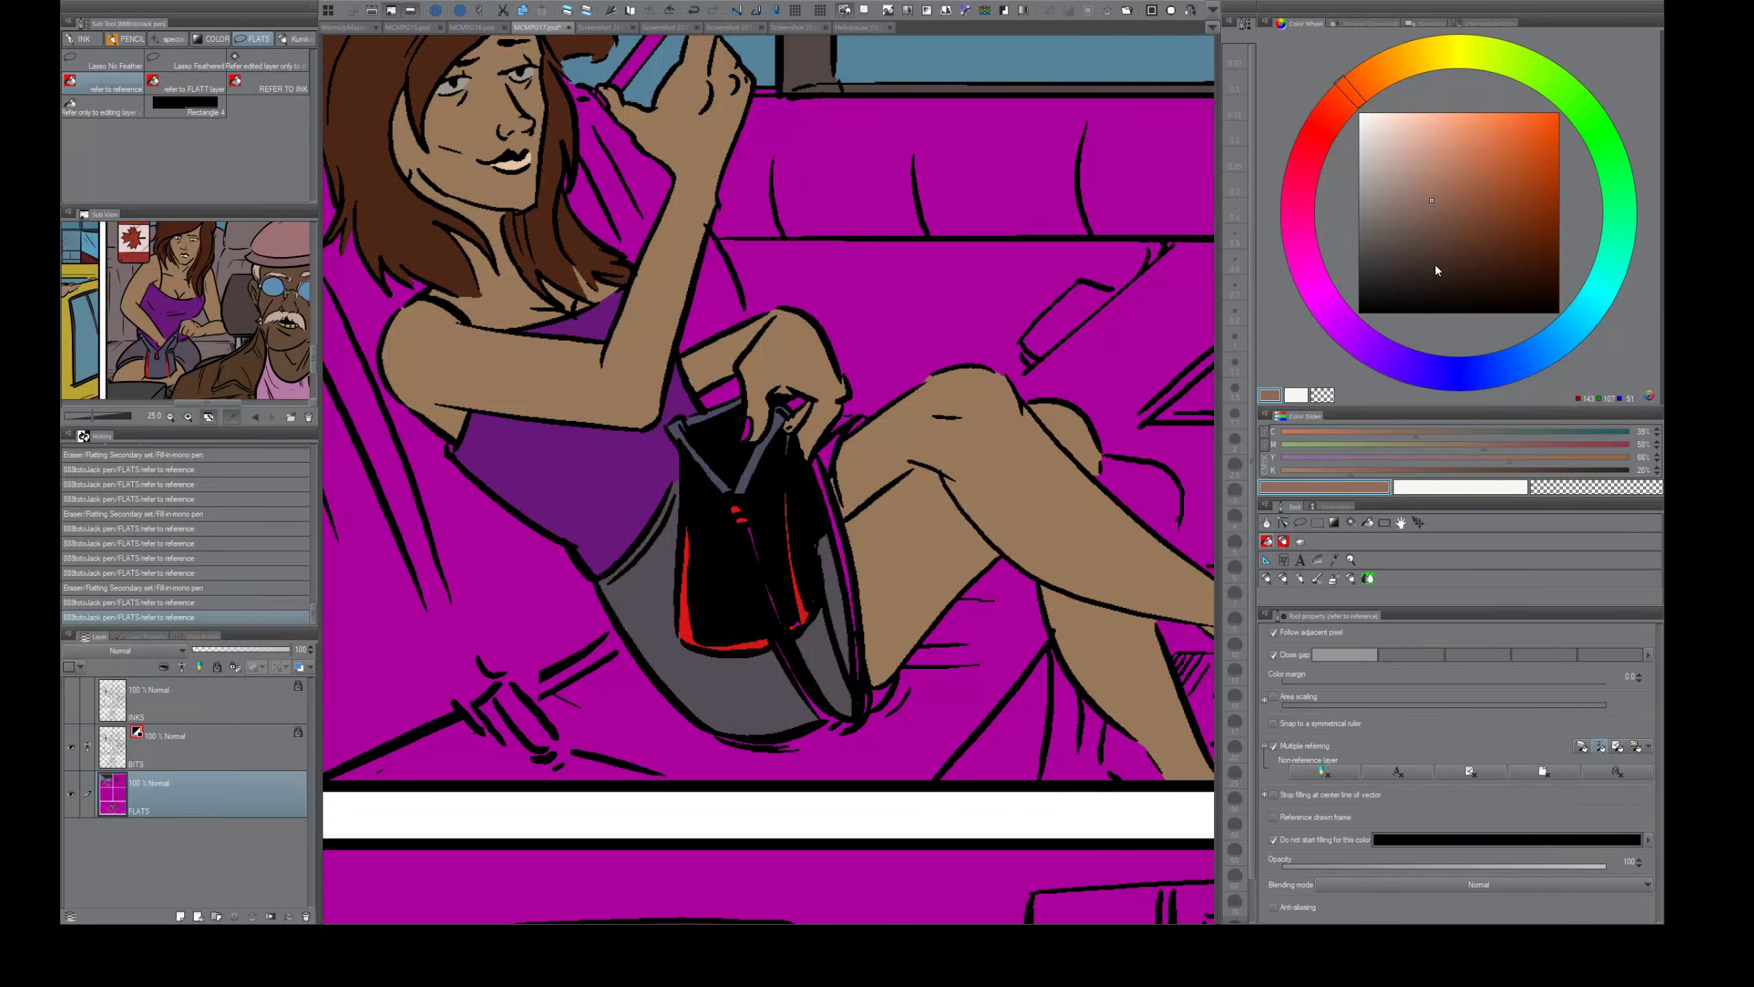
click(1531, 469)
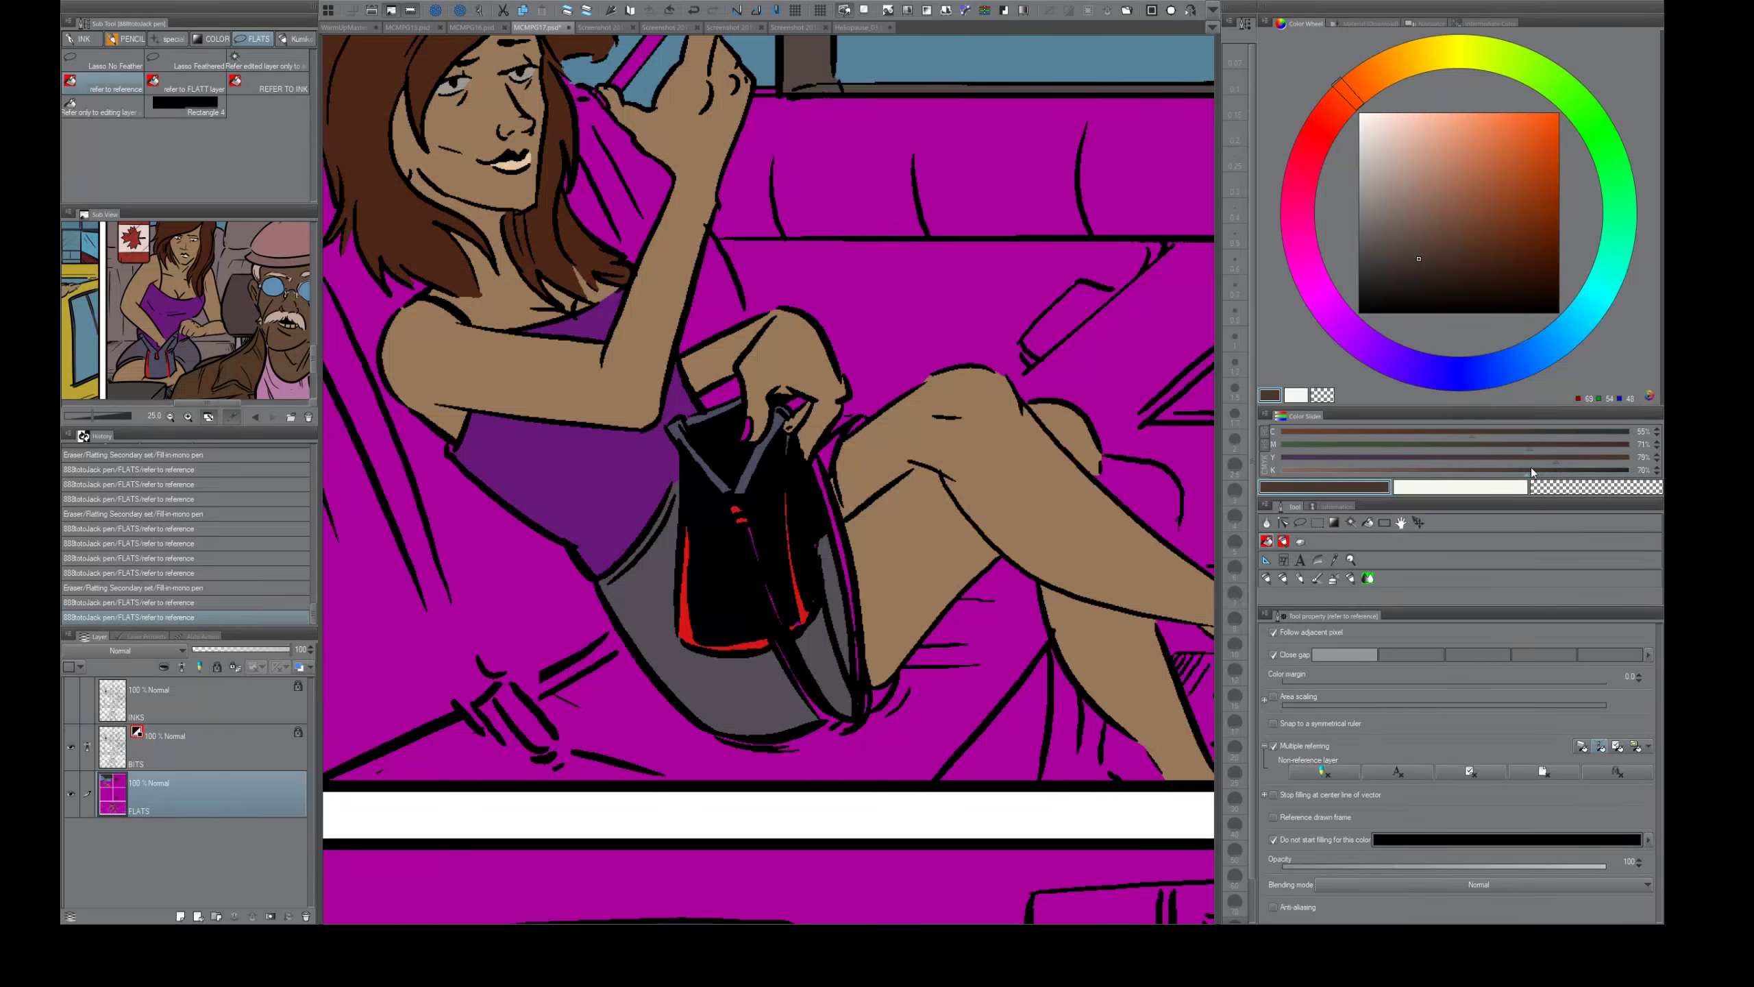
mouse_move(1531, 466)
mouse_down()
mouse_move(1484, 466)
mouse_move(1582, 466)
mouse_move(1472, 469)
mouse_move(1515, 461)
mouse_up()
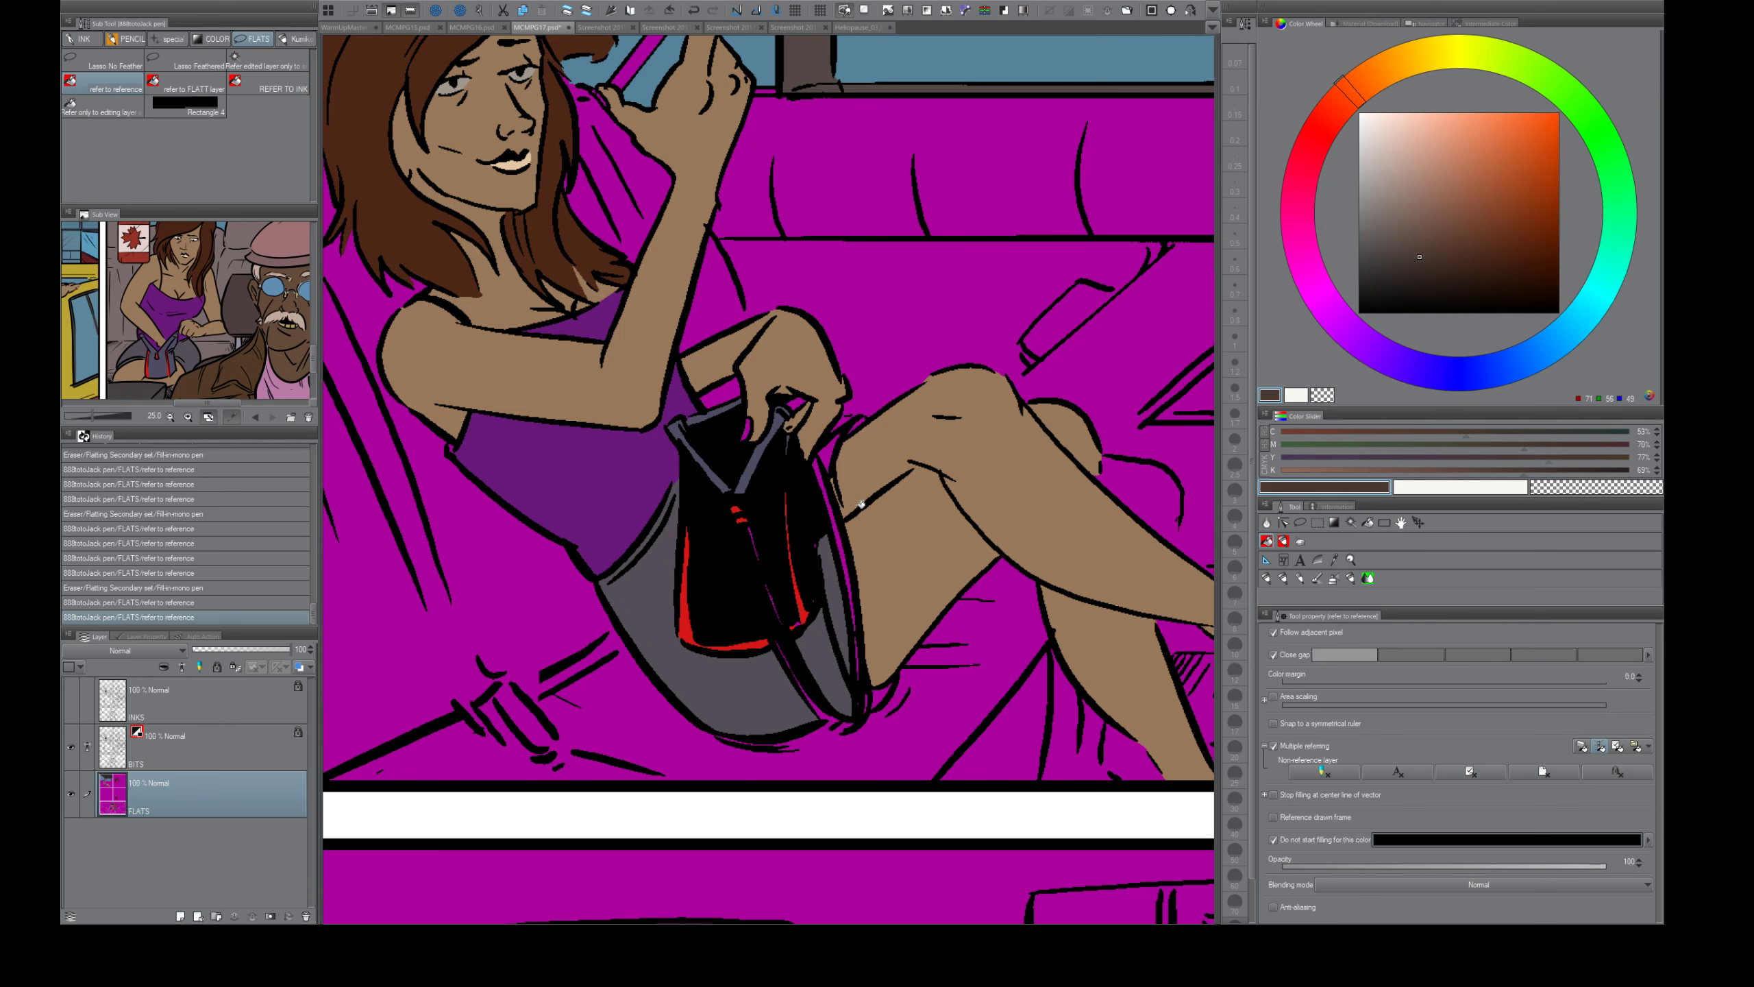
- Fill the bag strap's segments beside the thigh and below the bag with dark brown, closing the gap at the strap's lower end
click(825, 485)
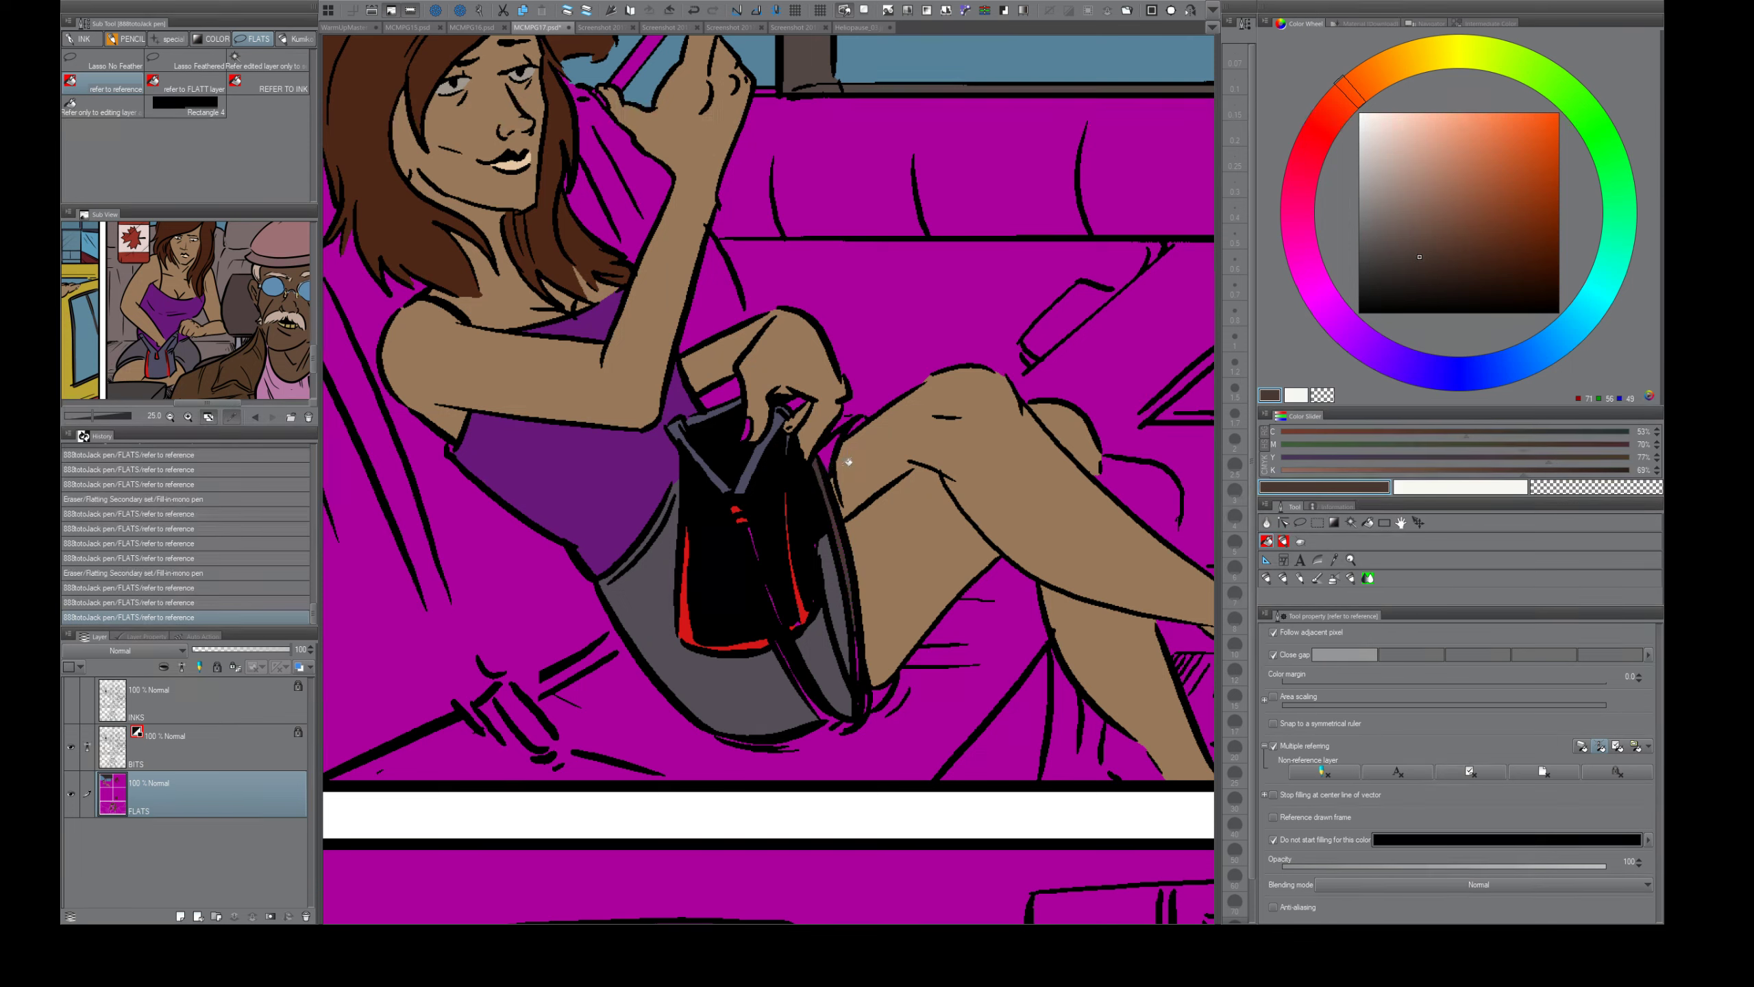
click(860, 649)
click(868, 697)
key(e)
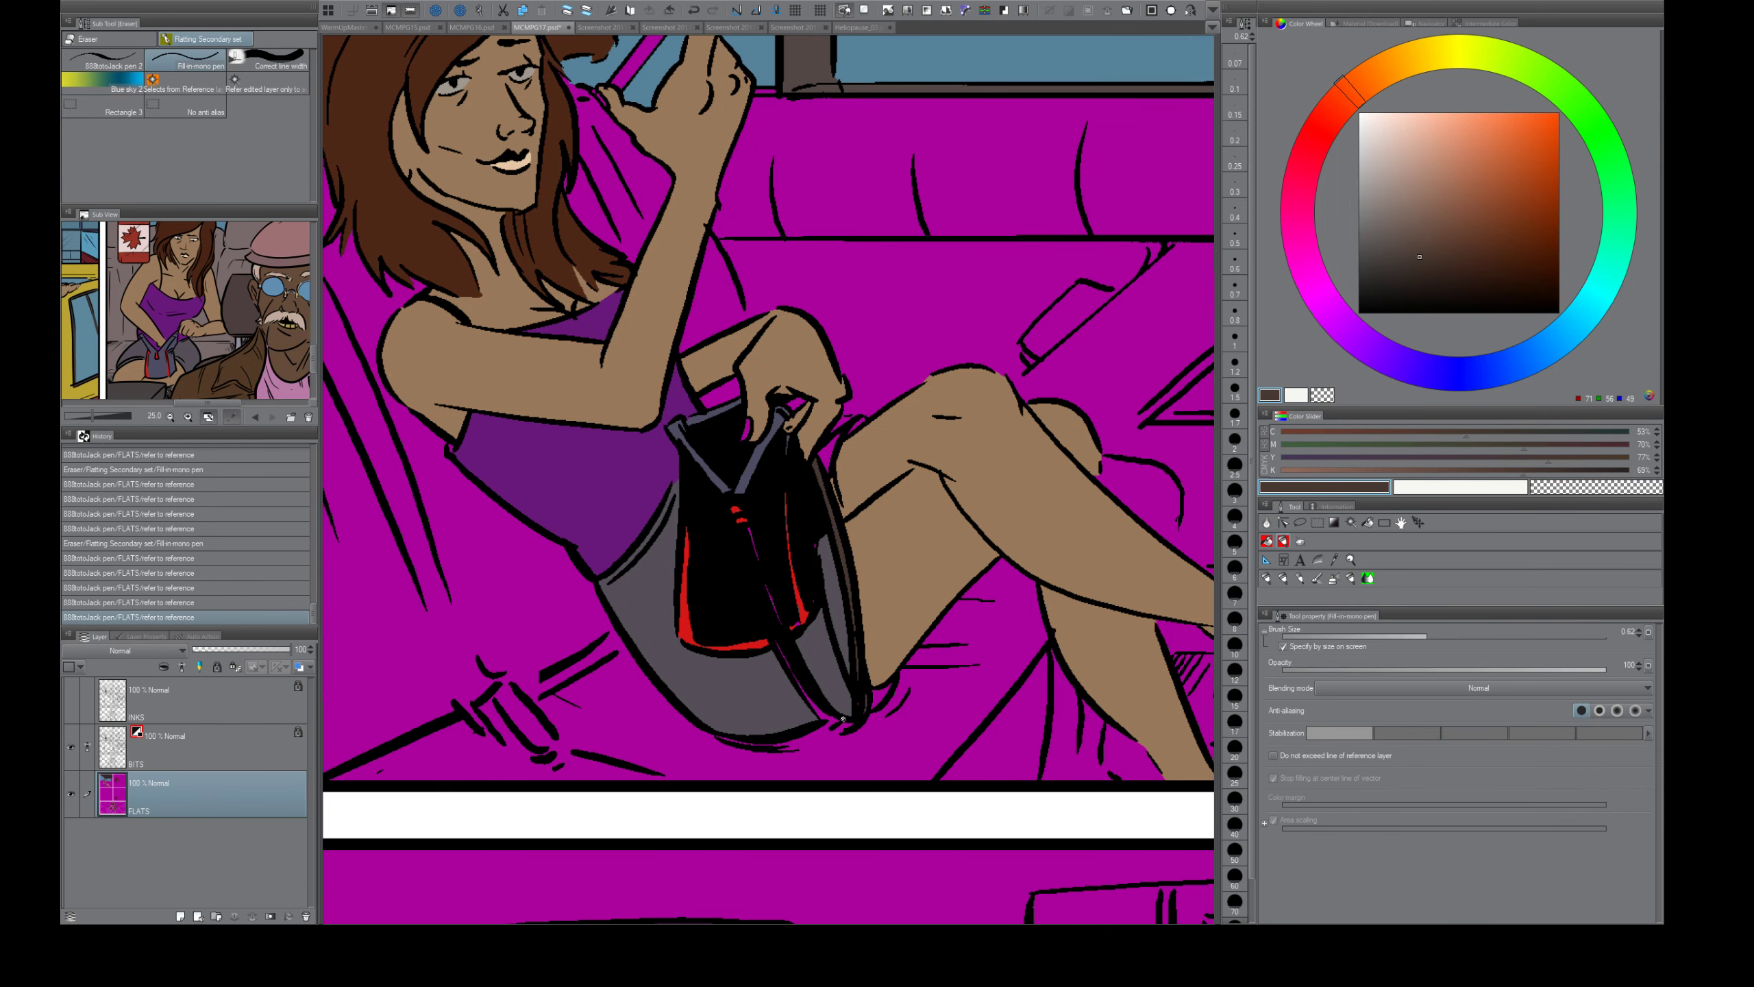
drag(830, 728, 836, 732)
key(g)
click(839, 727)
click(811, 691)
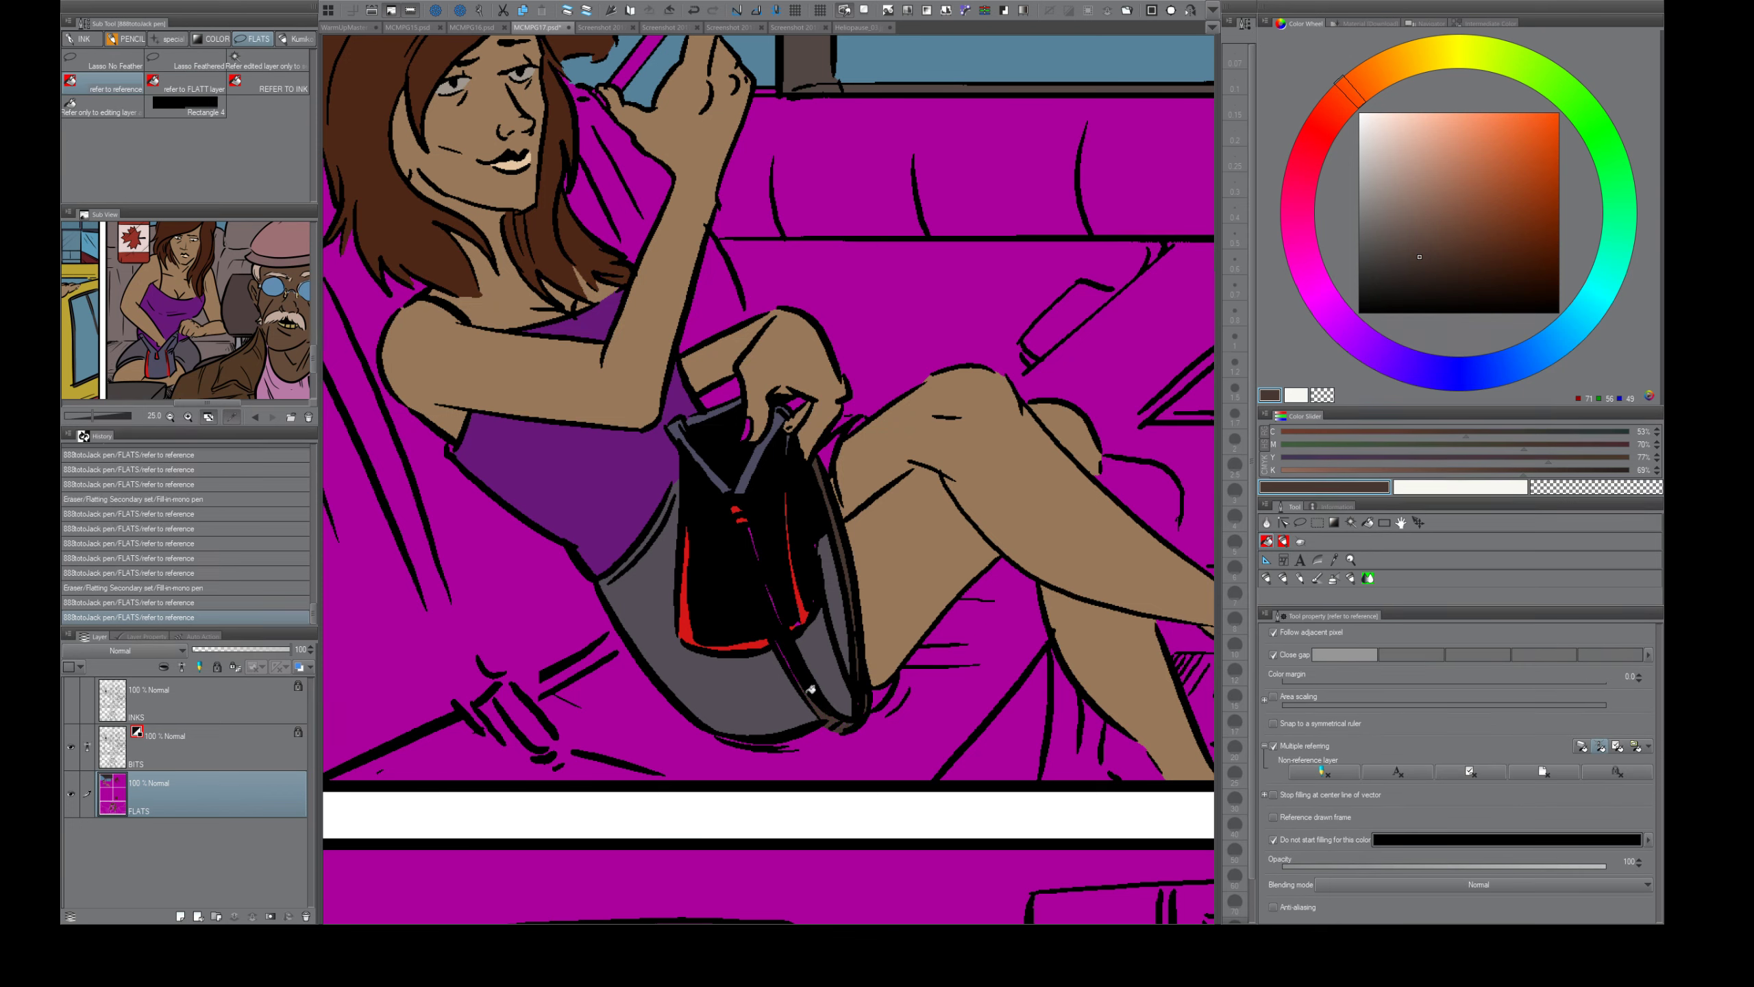
- Touch up the dark brown bag strap with the mono pen, covering gaps along its run across the bag's front
key(e)
click(796, 682)
click(777, 629)
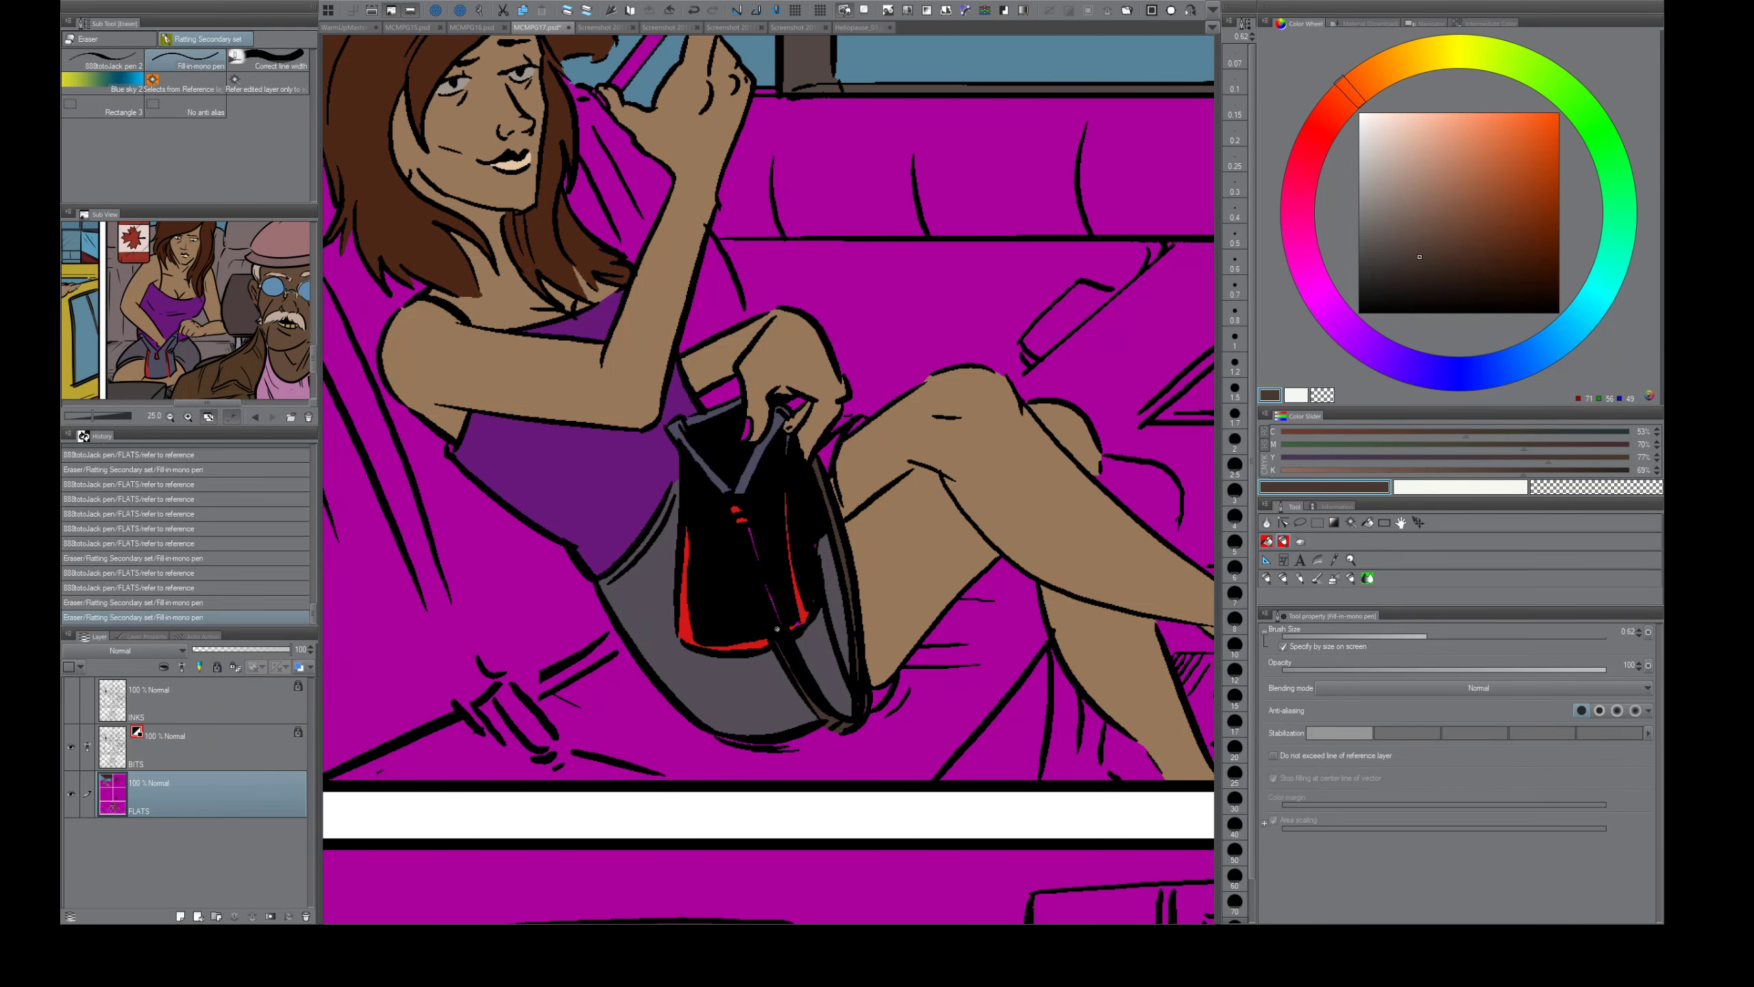
click(751, 532)
drag(755, 576, 775, 611)
- Sample black to cover leftover magenta on the bag's front, and sample red to patch the lower corner of its trim
alt+click(779, 602)
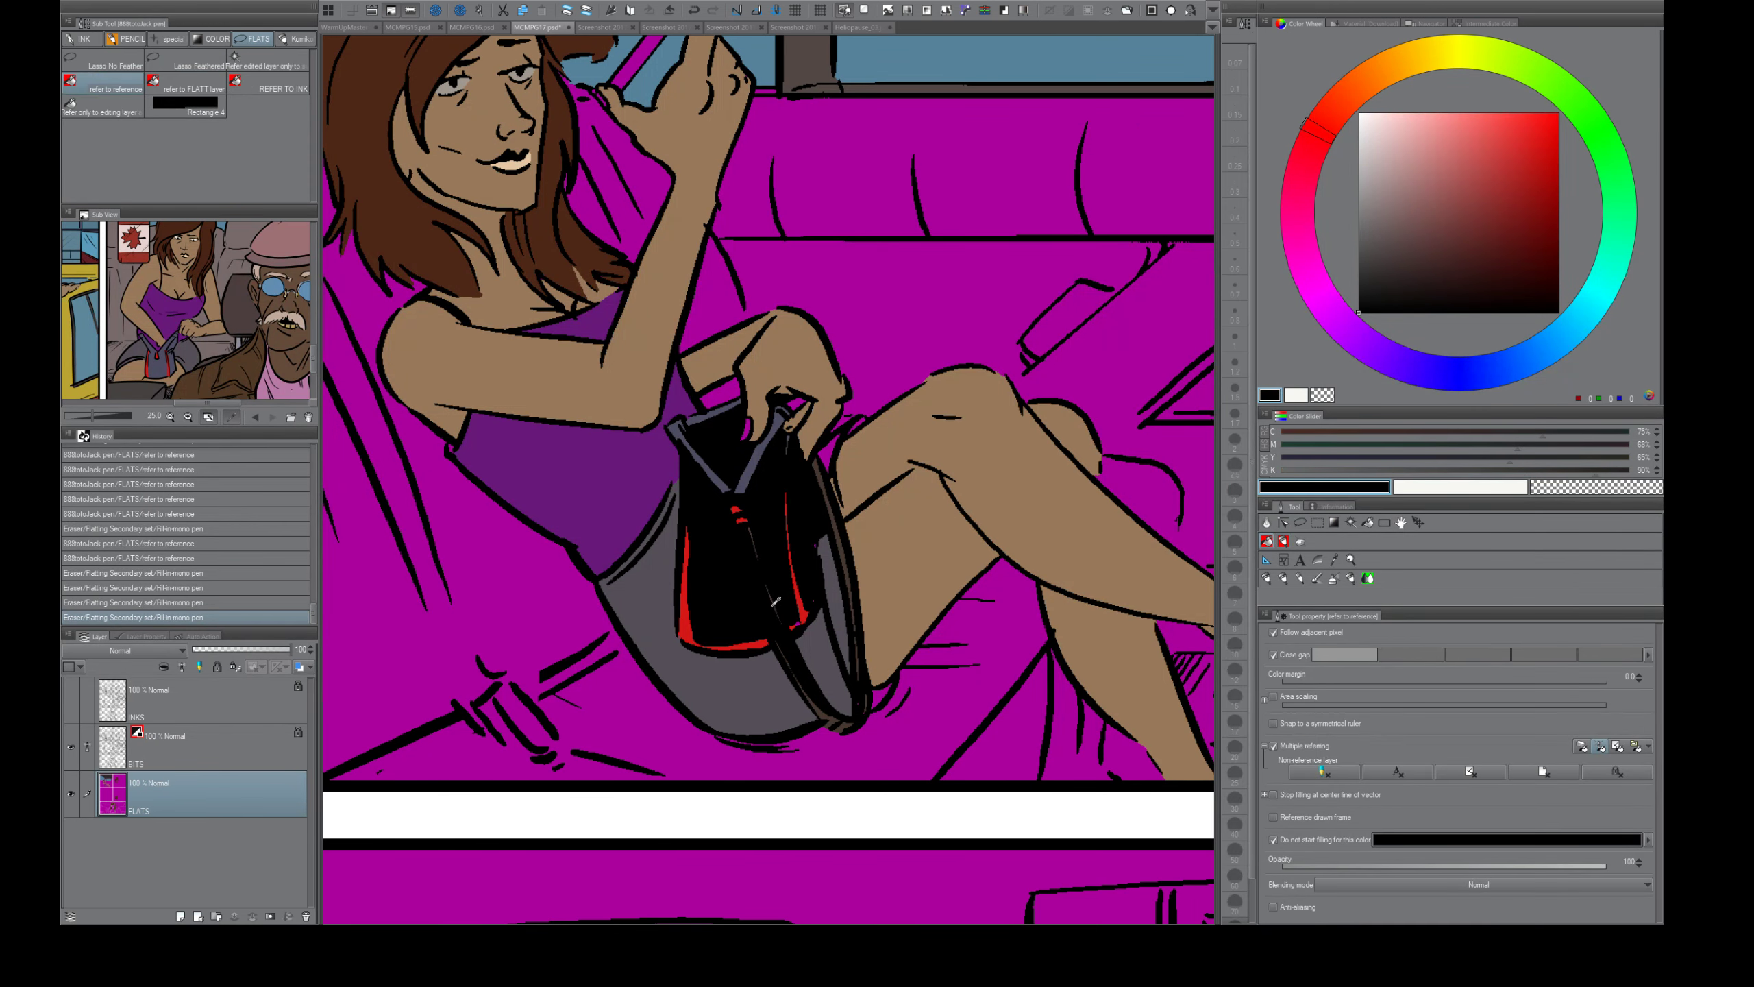
key(bracketleft)
key(bracketleft)
key(bracketleft)
key(bracketleft)
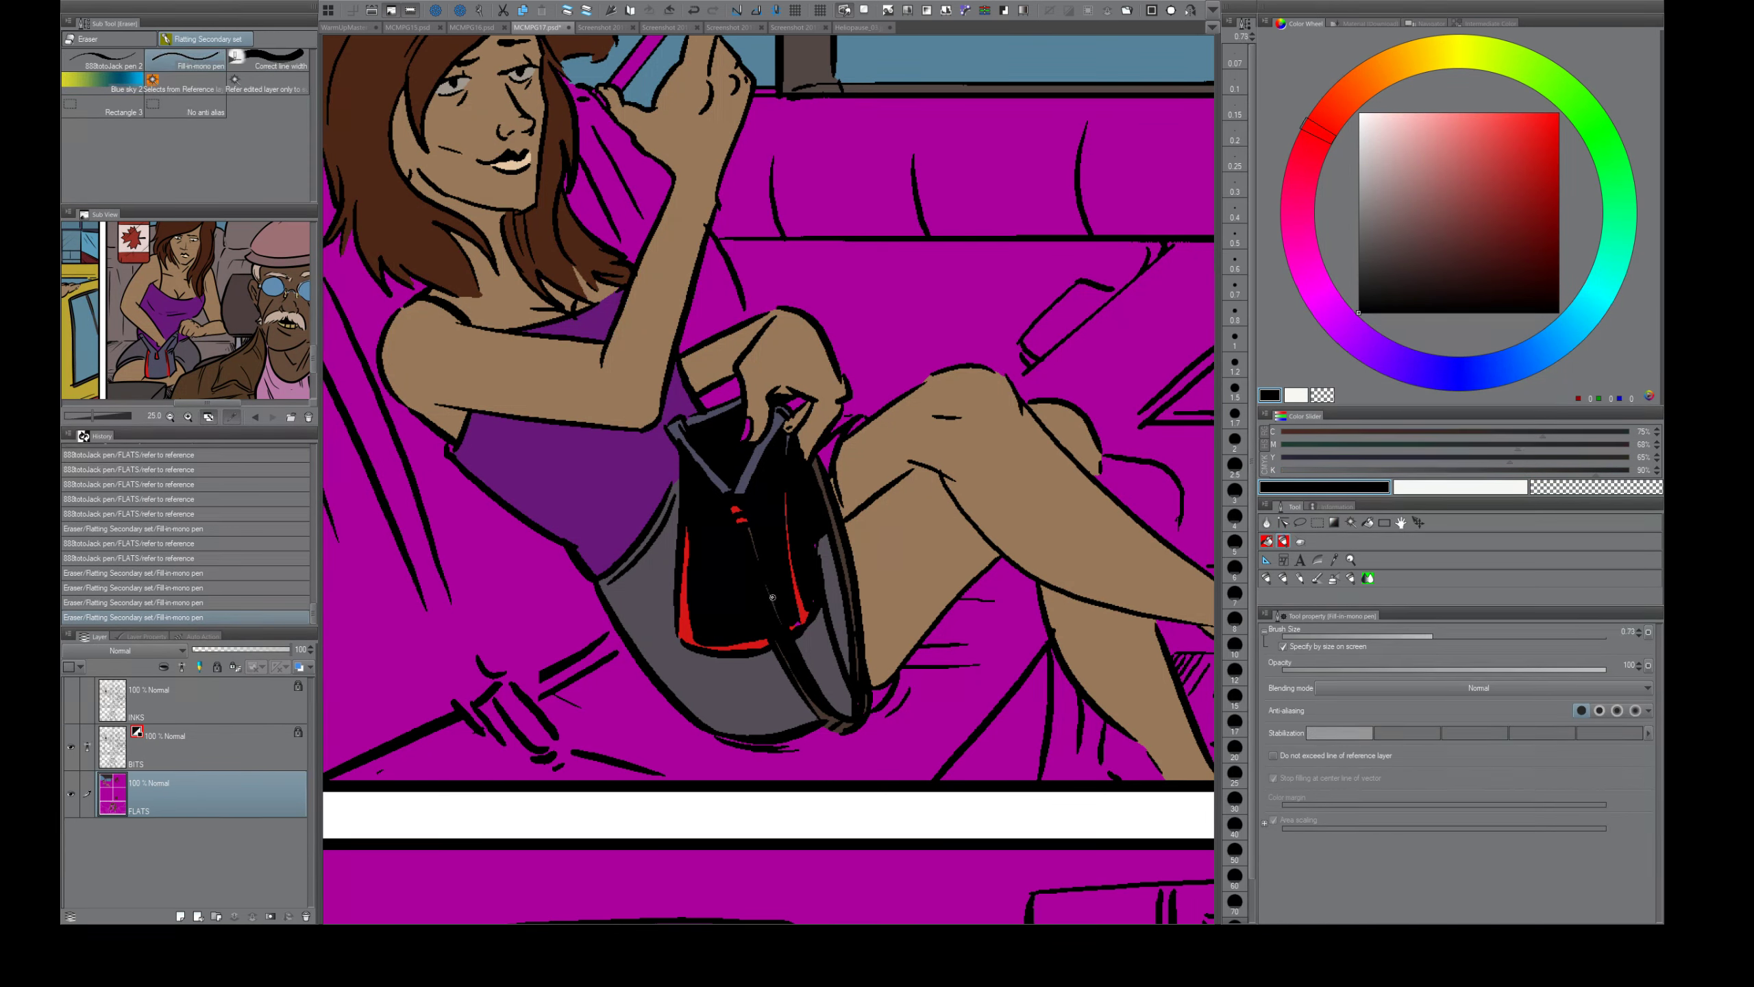
alt+click(798, 617)
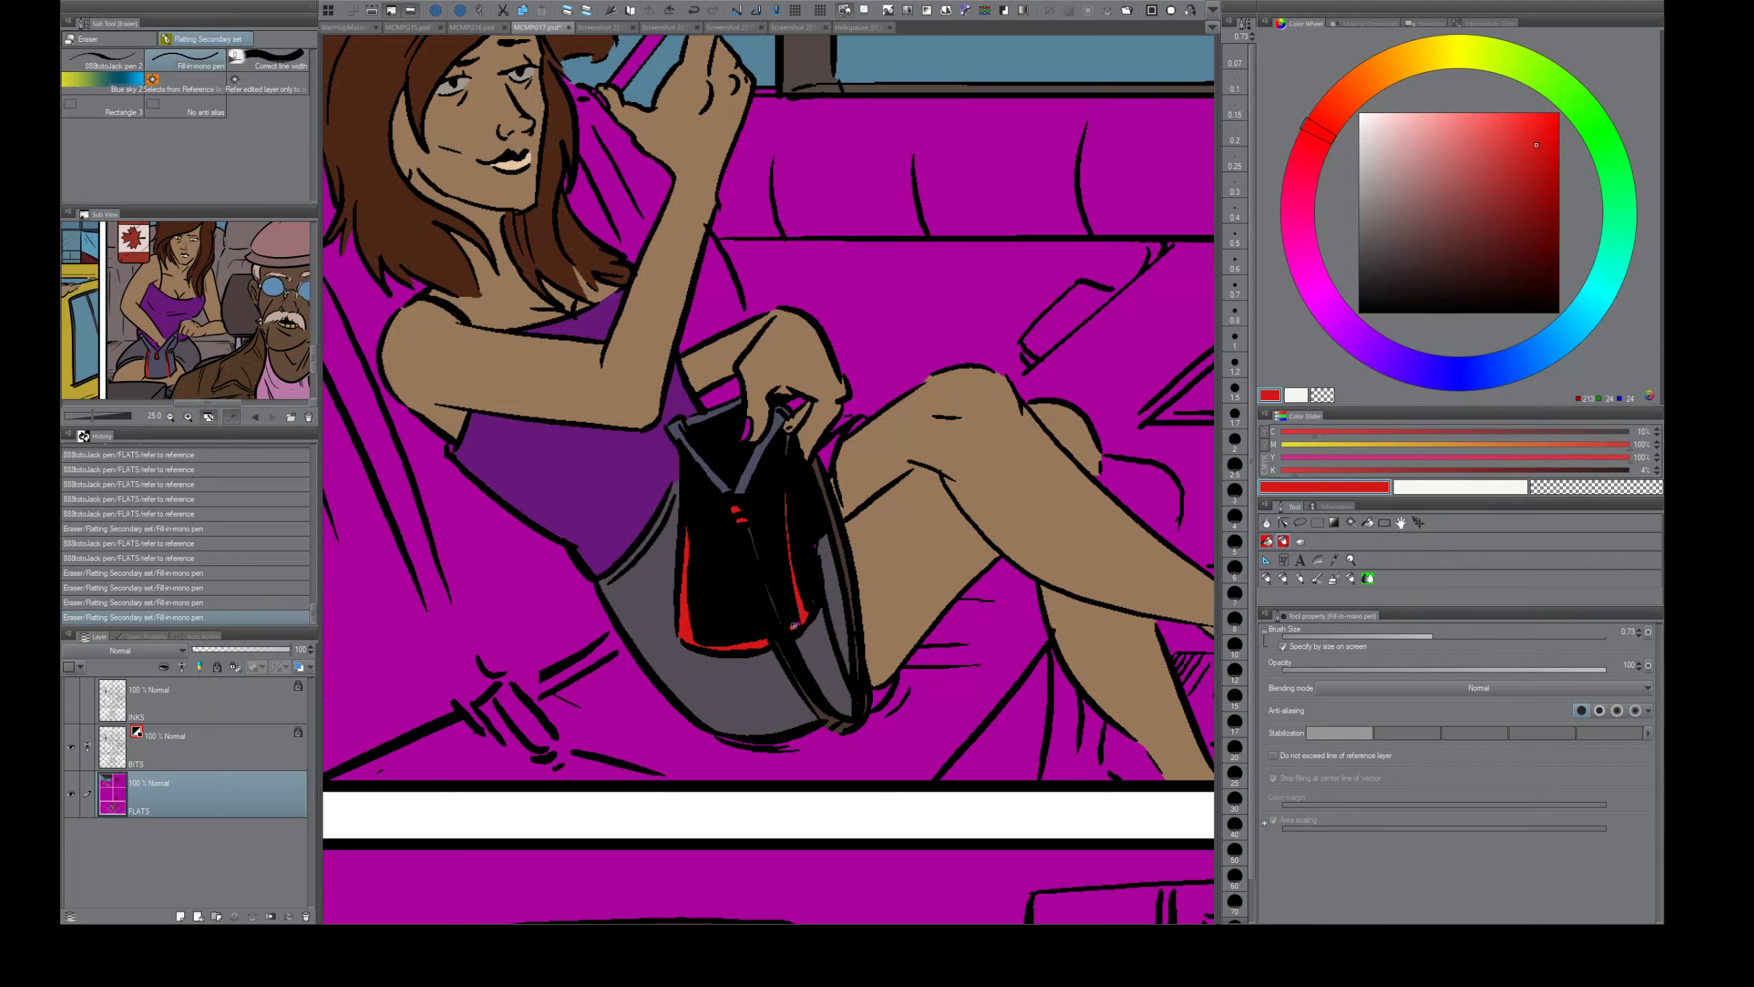
drag(793, 626, 801, 623)
- Mix a bright pink from the base magenta and fill the nail of the woman's raised index finger
drag(818, 481, 819, 741)
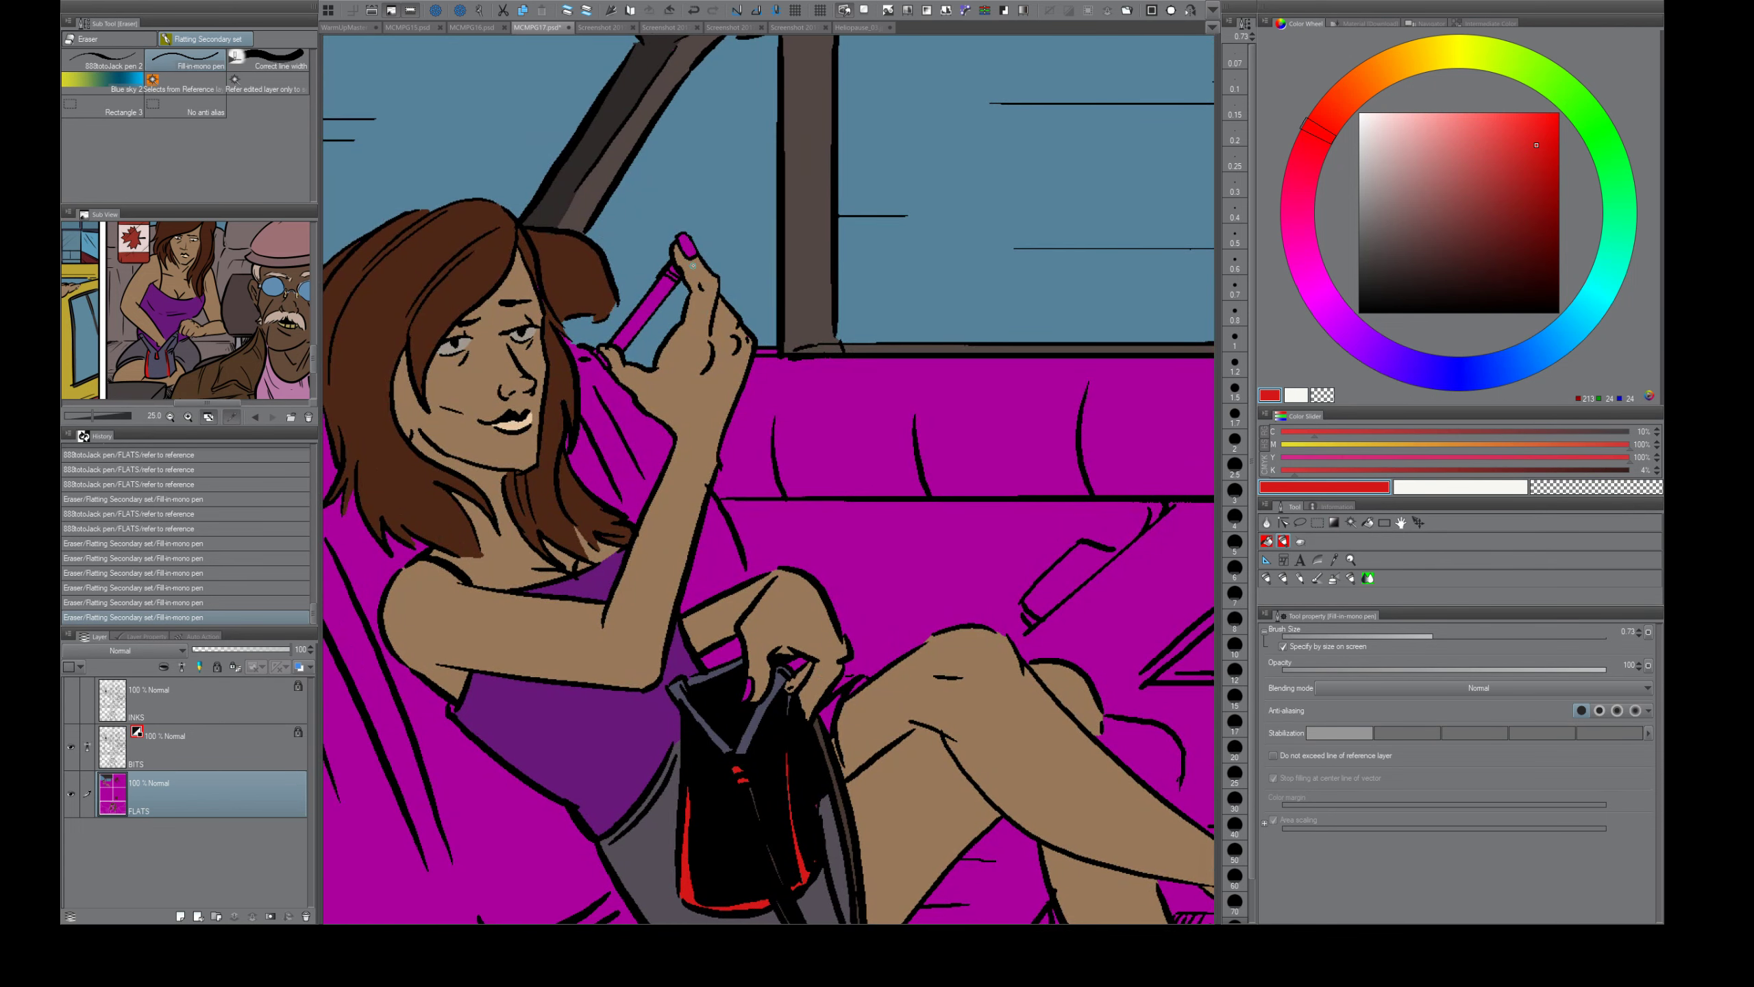
alt+click(691, 244)
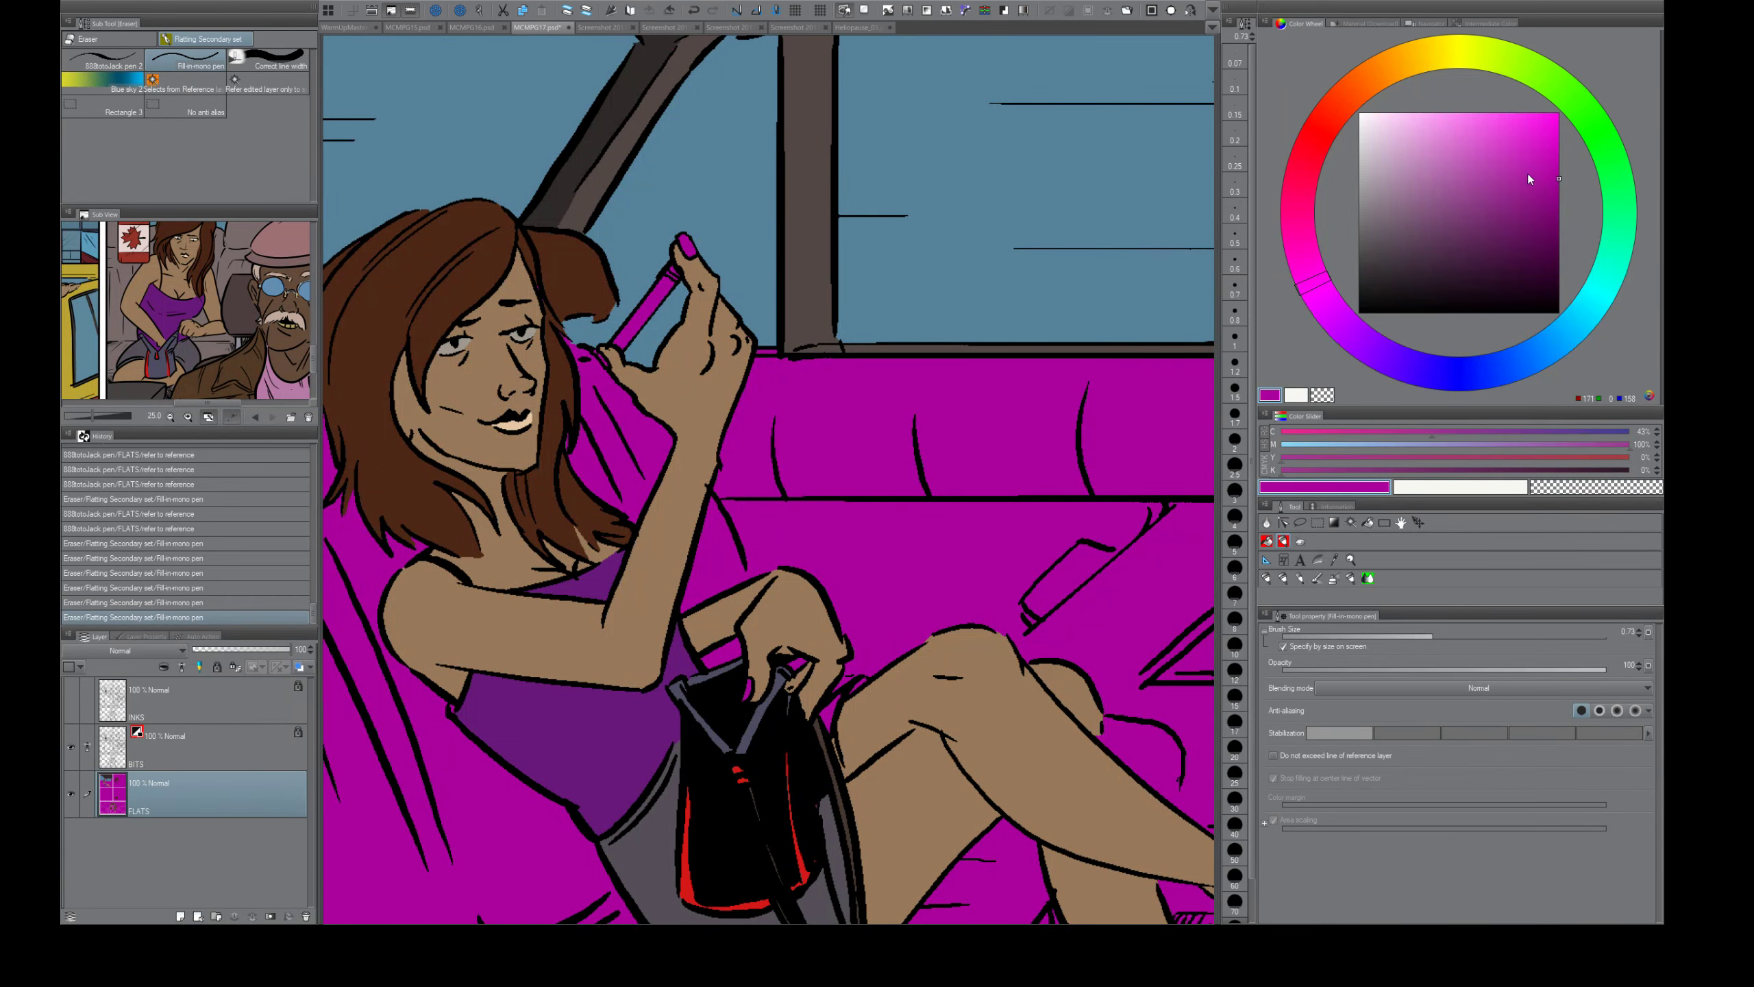
click(1520, 118)
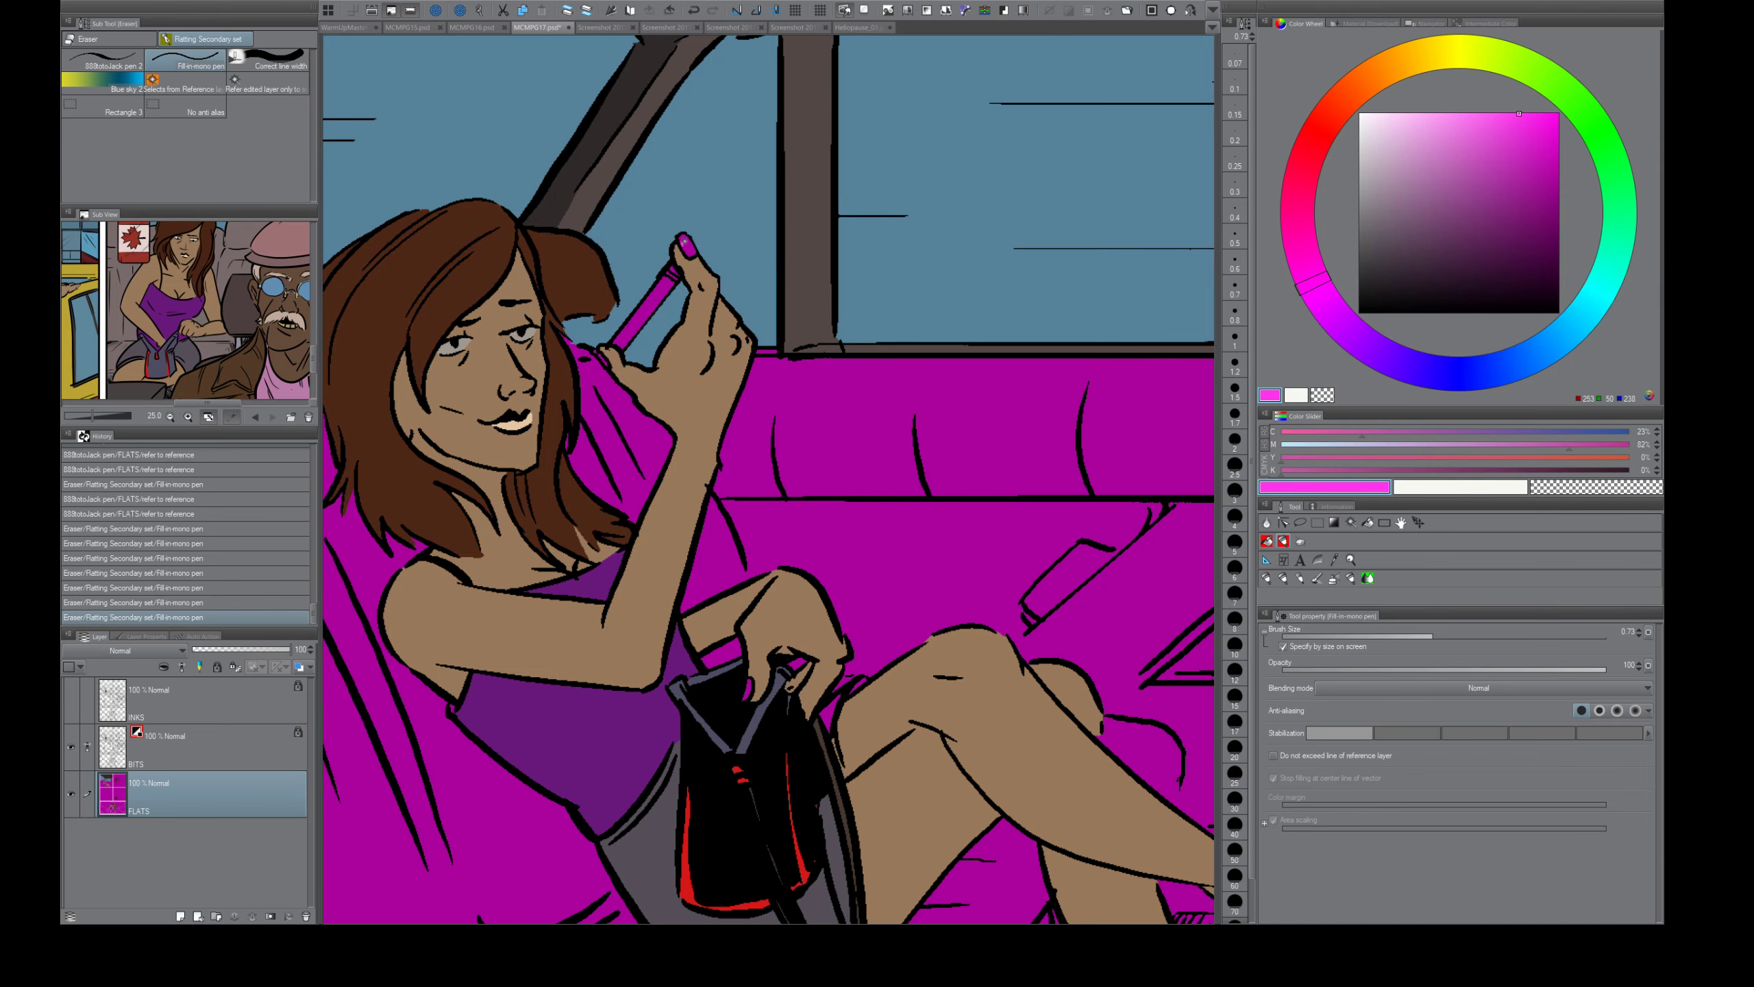
key(g)
click(693, 240)
scroll(732, 249, up, 5)
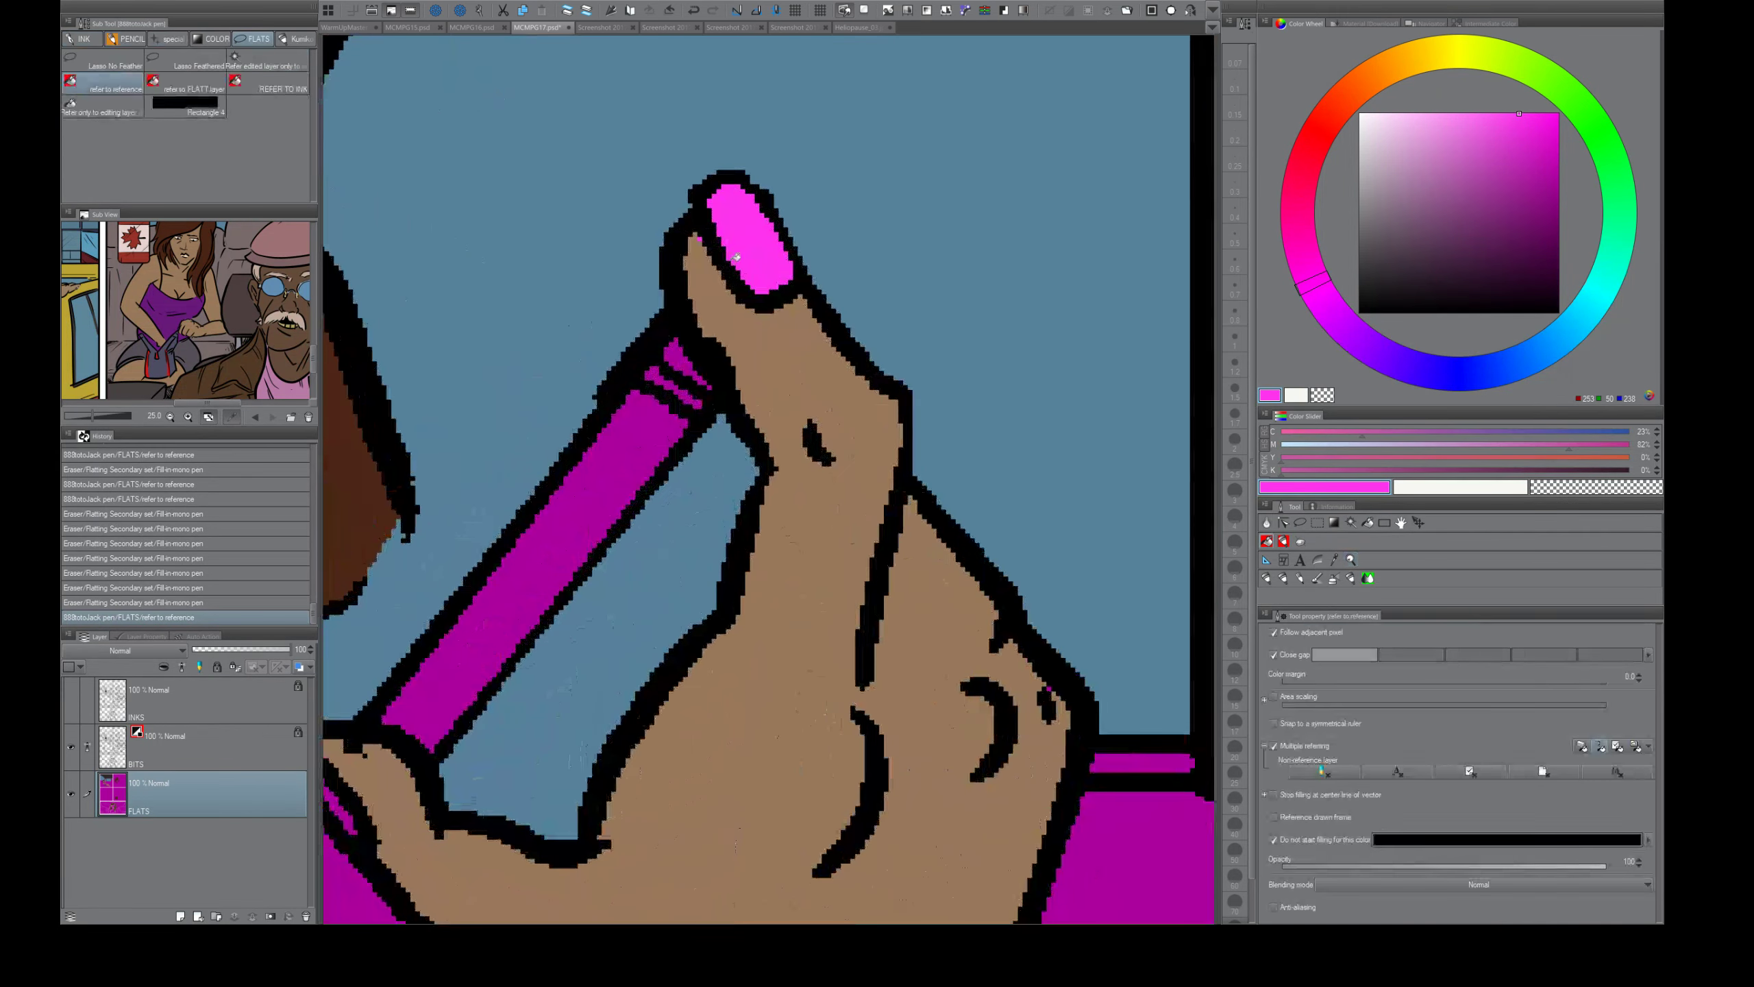
key(ctrl+z)
click(748, 234)
- Fill the raised hand's thumbnail and the nail of the hand in the bag with the bright pink
key(ctrl+space)
drag(900, 525, 852, 533)
key(space)
drag(872, 643, 816, 367)
click(685, 325)
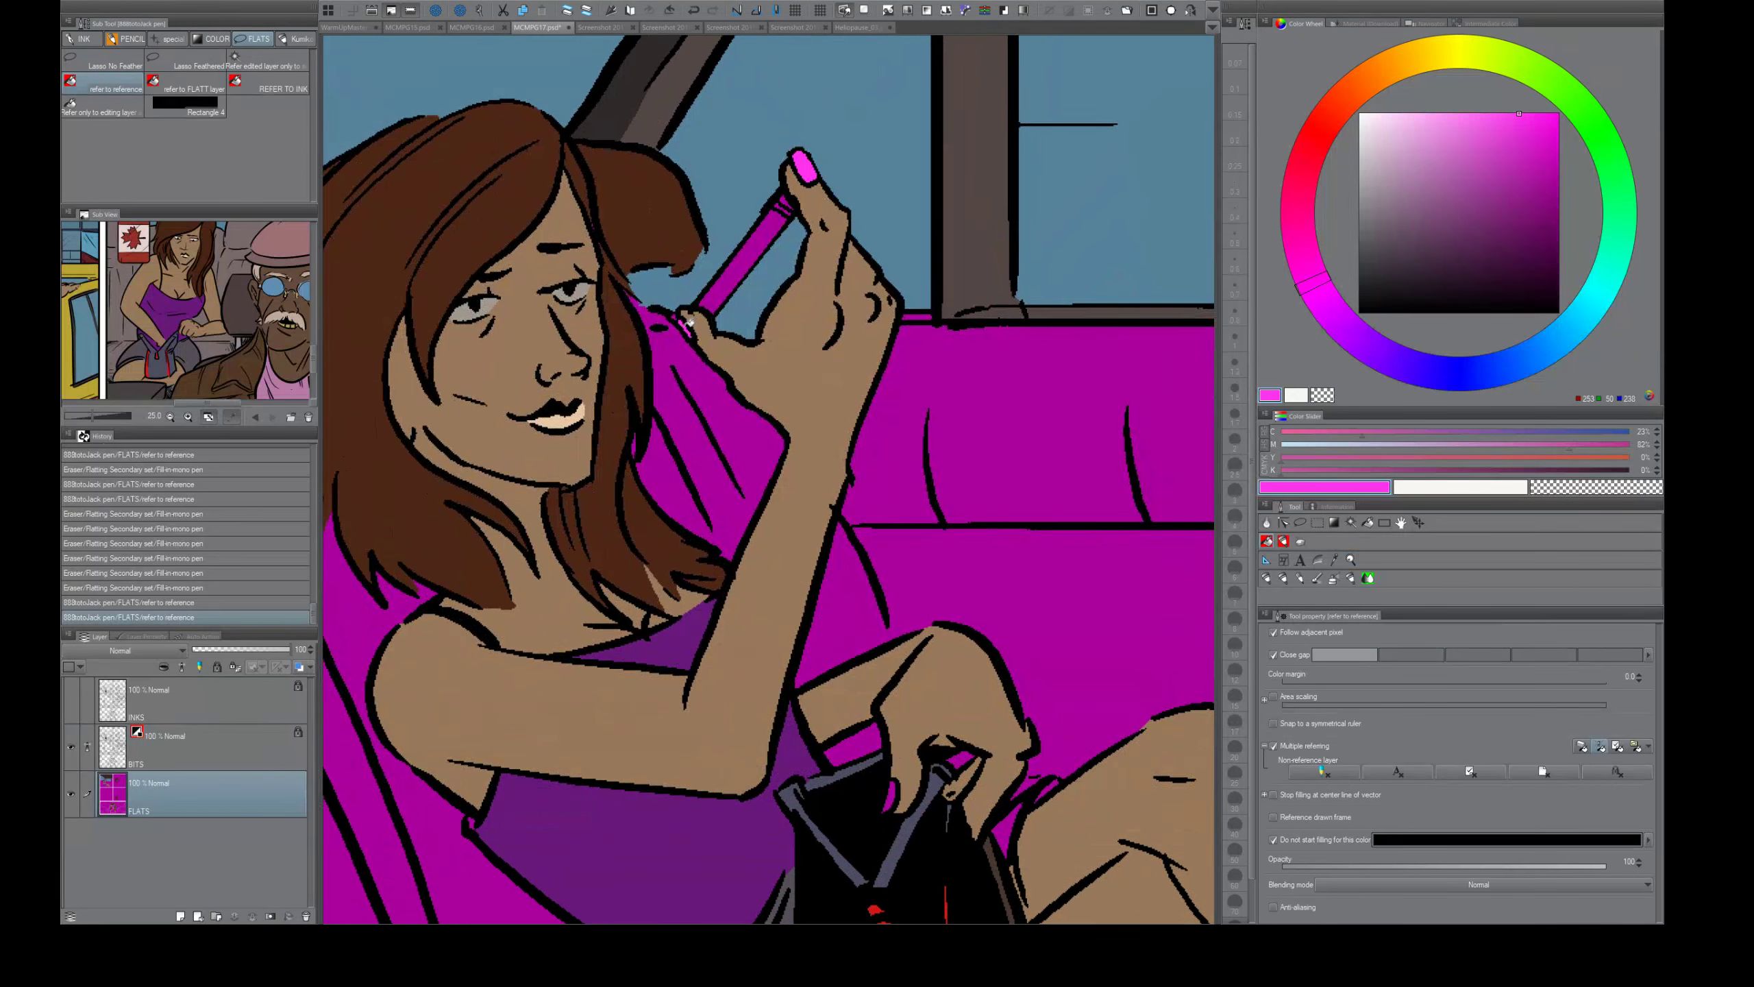
click(676, 316)
key(space)
drag(929, 645, 836, 431)
click(805, 586)
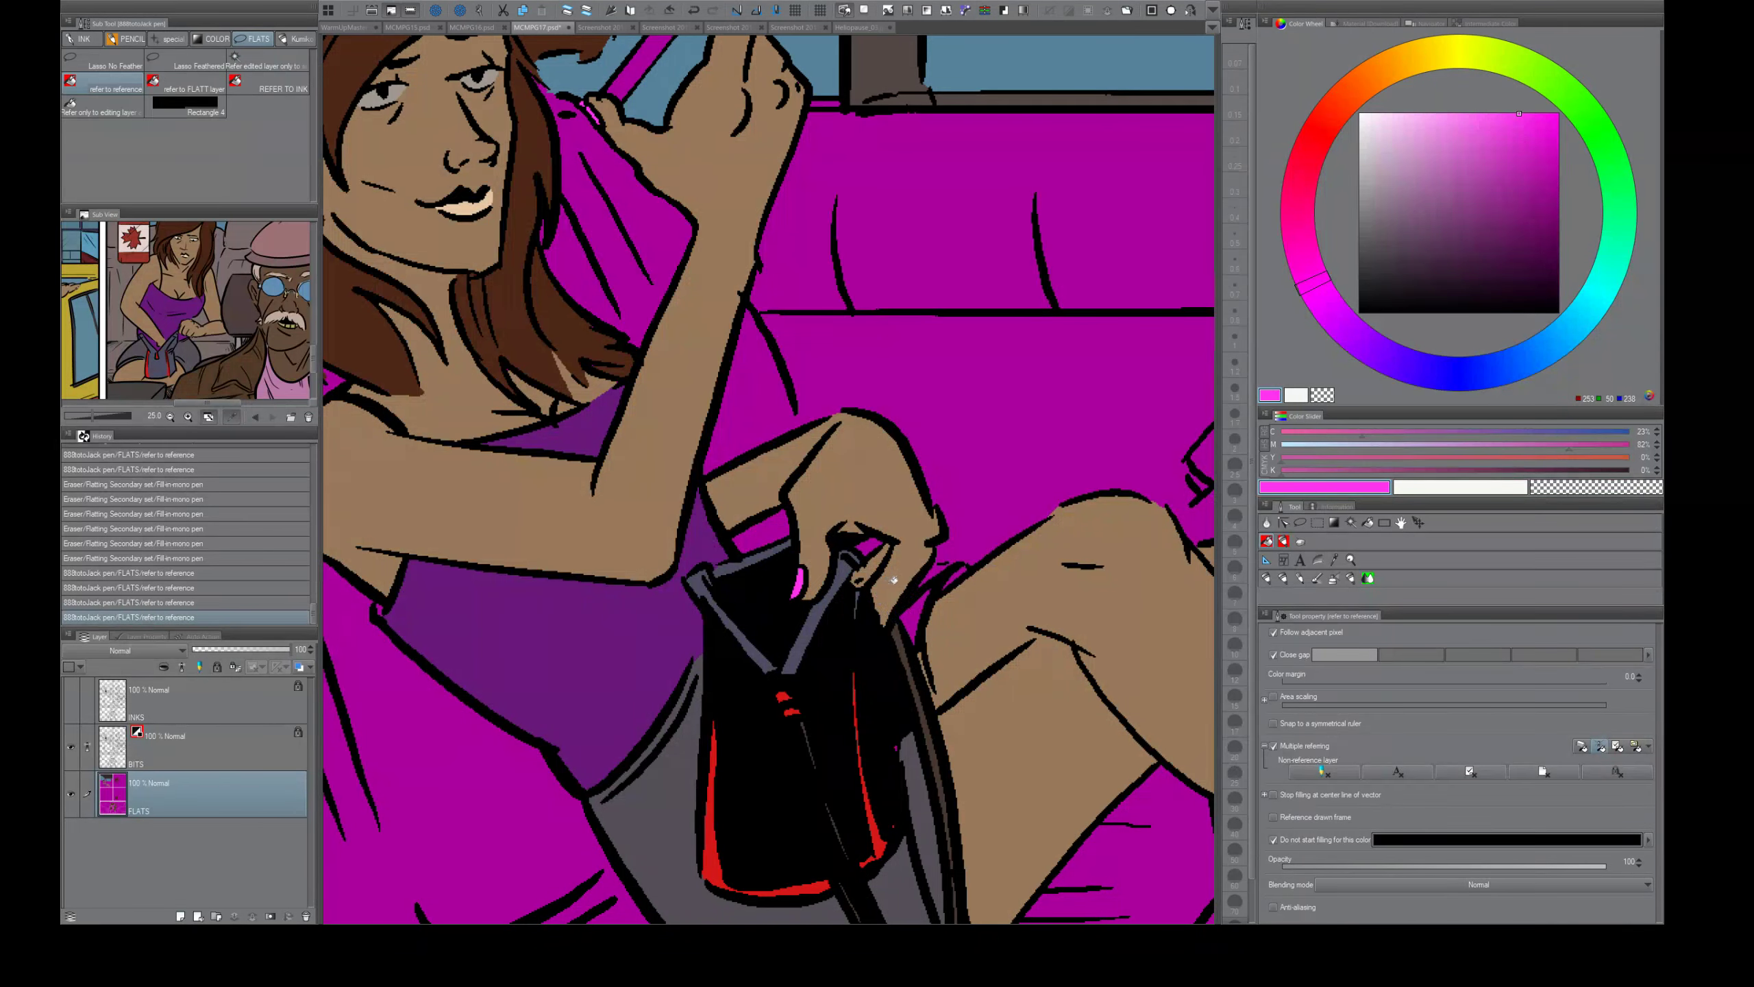
- Set a warm mauve-grey as the drawing color and fill the car seat behind and beneath the woman
key(e)
scroll(889, 583, down, 5)
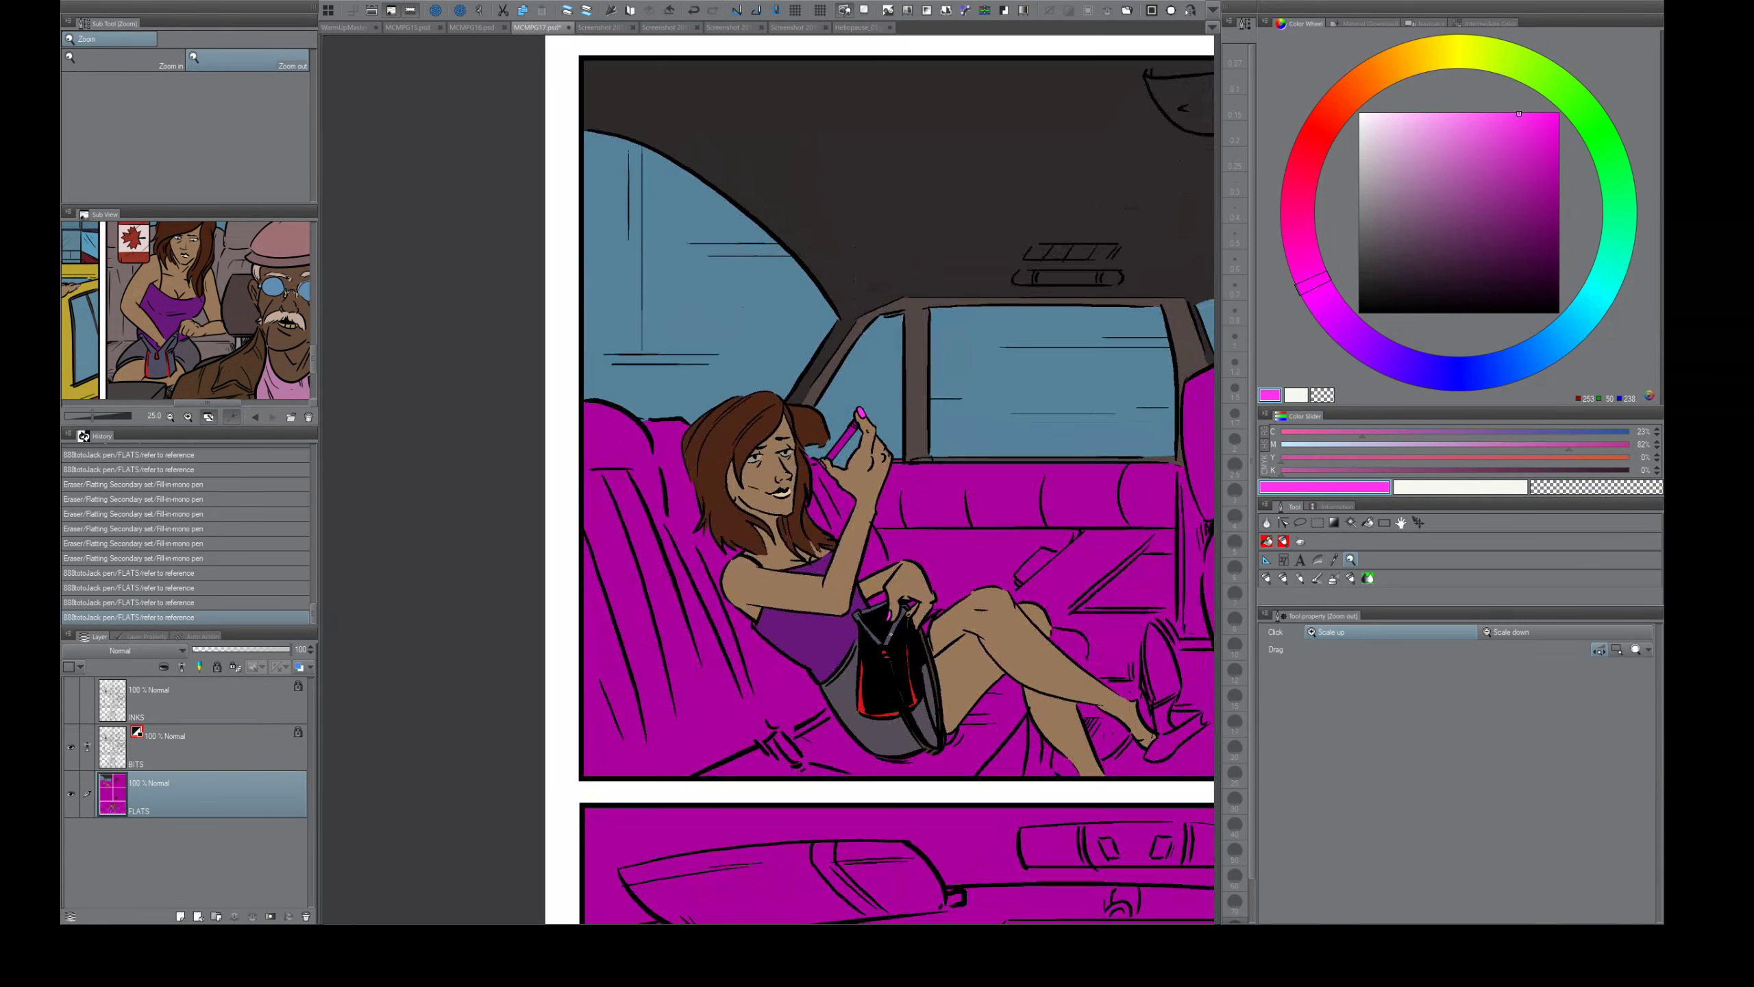
alt+click(698, 467)
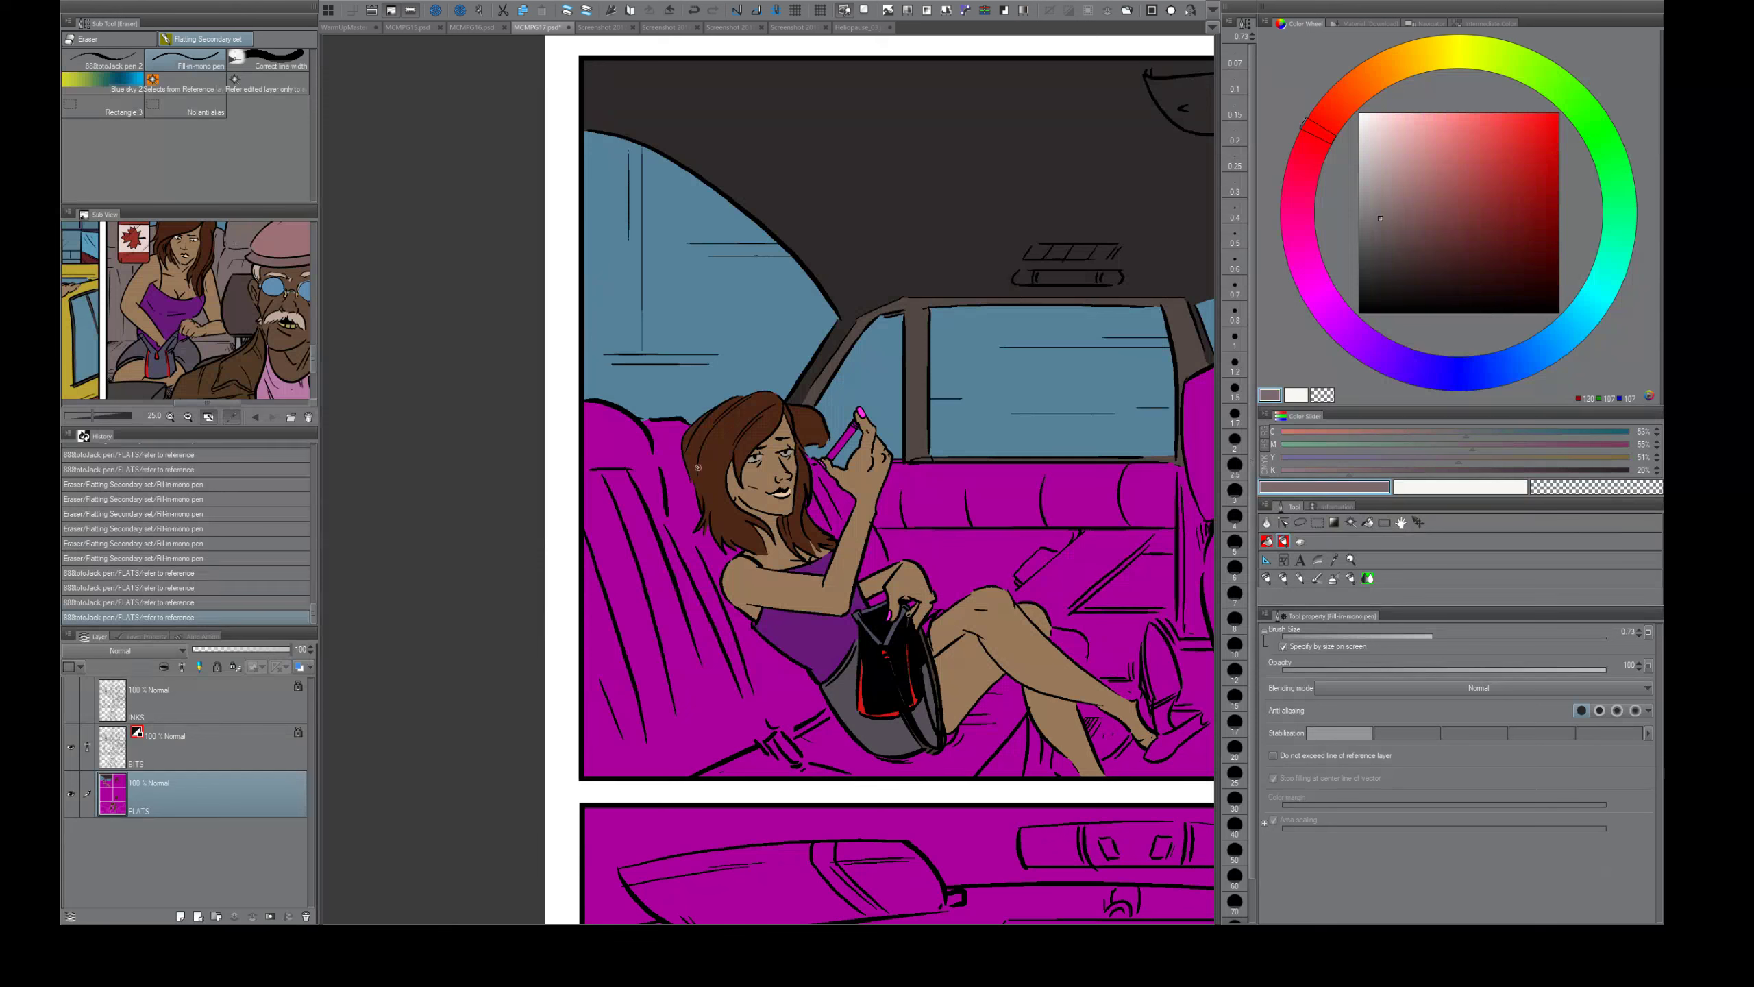
key(g)
click(692, 471)
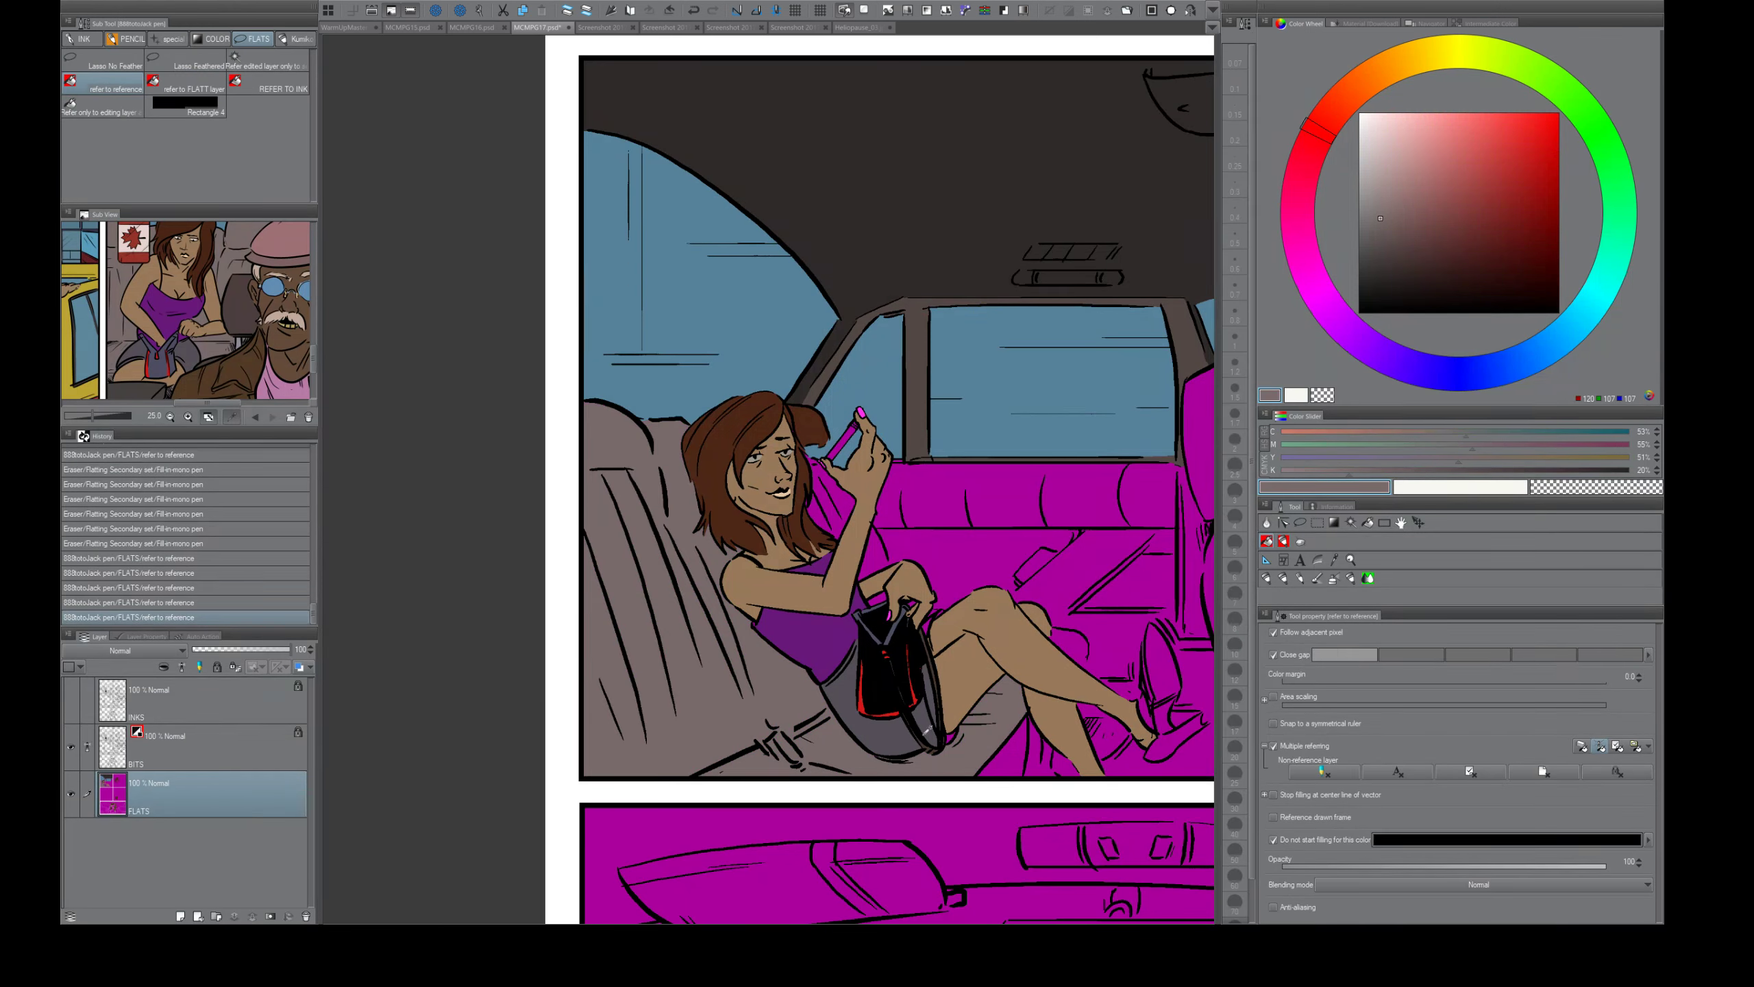
- Sample the skirt's purple-grey and fill the small leftover areas beside the bag and thighs
alt+click(922, 732)
click(977, 731)
drag(1001, 777, 933, 732)
click(865, 577)
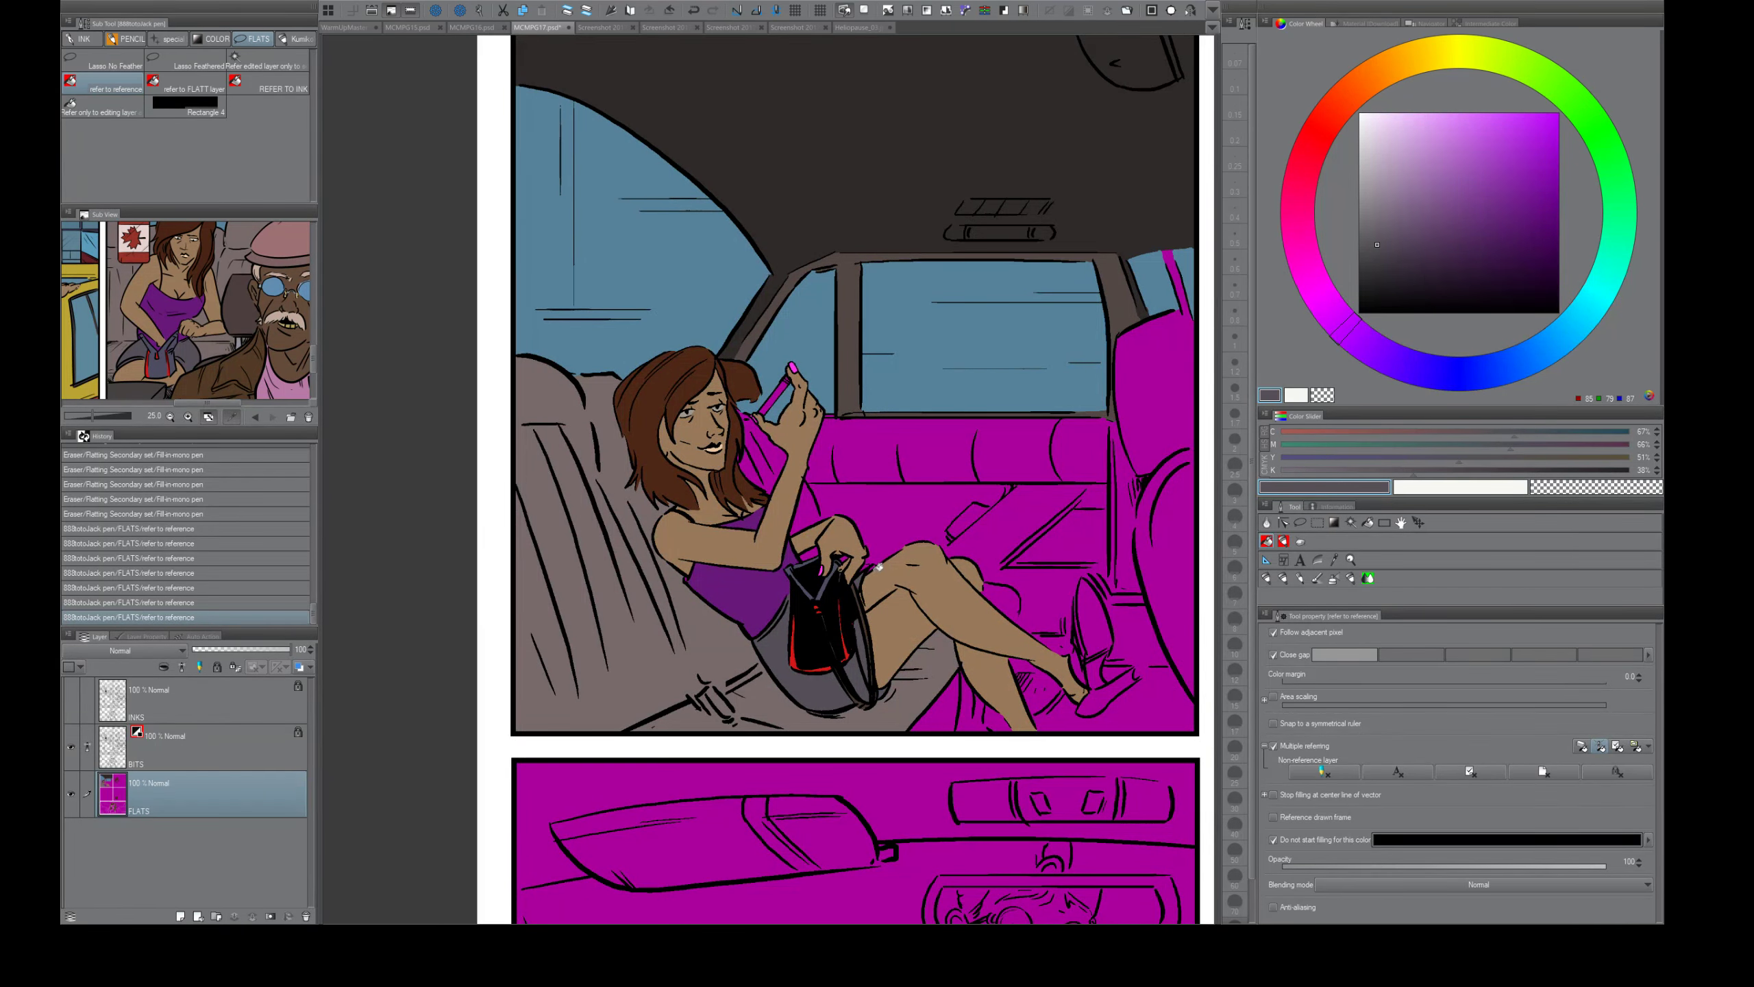
click(893, 561)
- Sample a brown-grey from the car interior in the reference image and fill the rounded end section of the rear backrest
drag(231, 332, 143, 320)
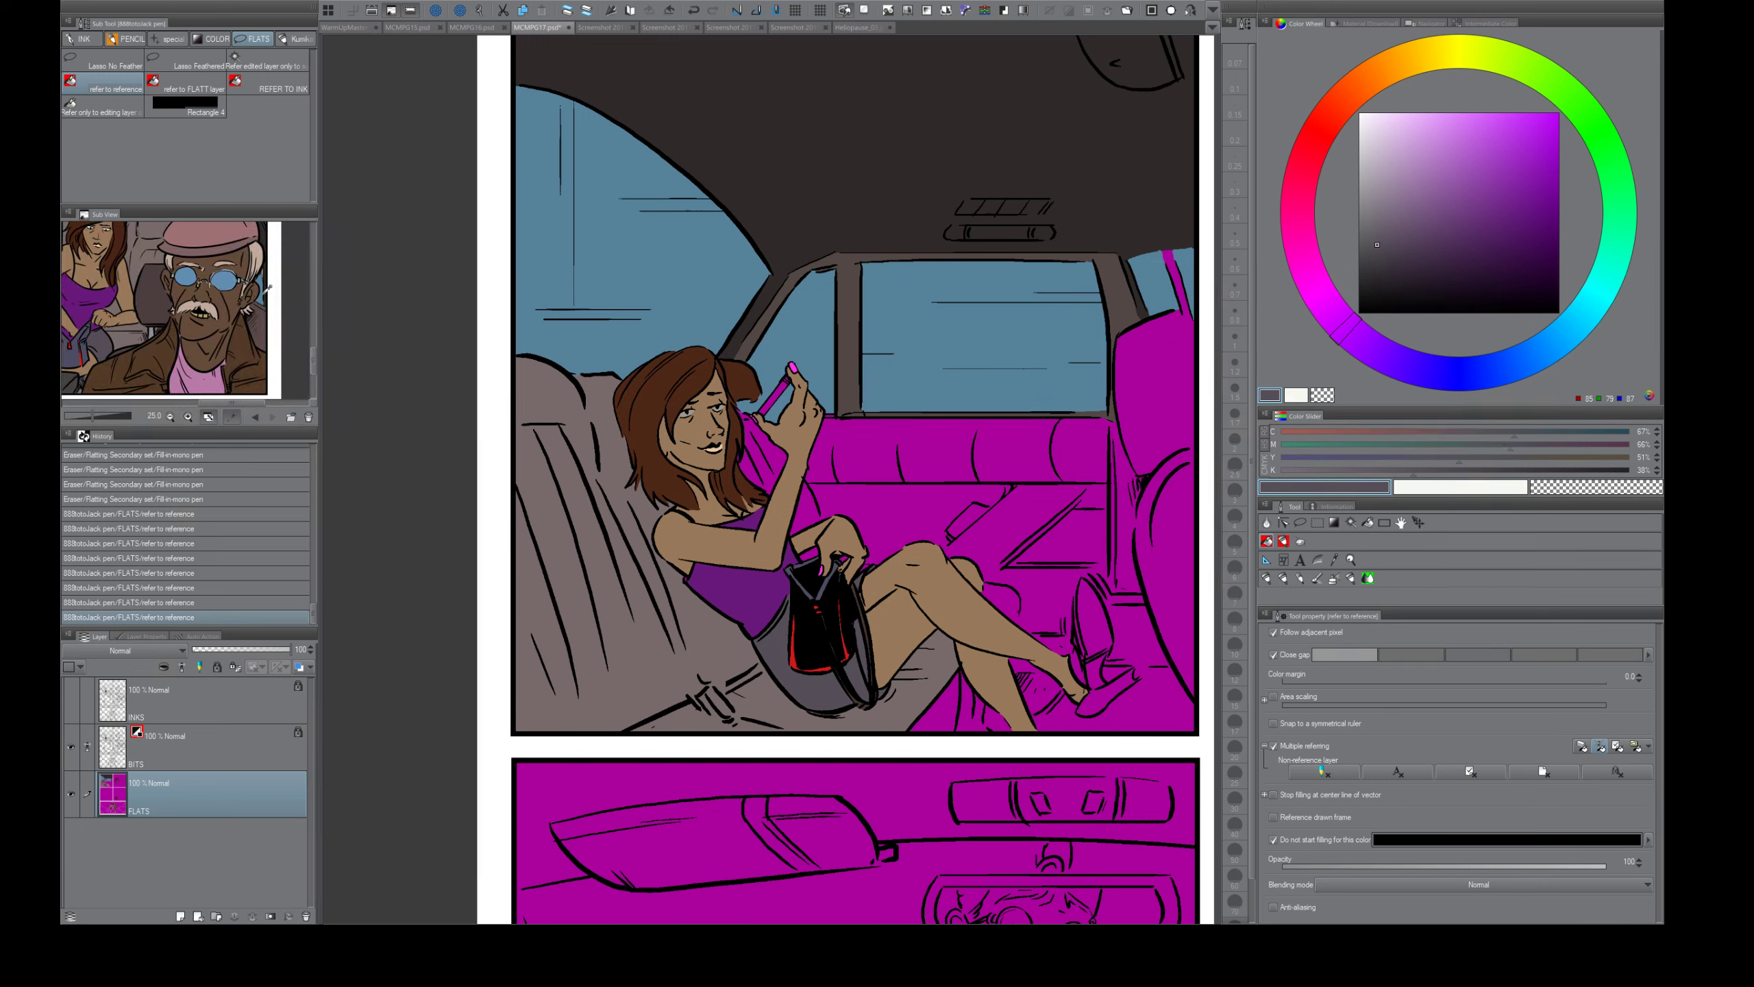
click(264, 318)
mouse_move(968, 455)
mouse_down()
mouse_move(1084, 448)
mouse_move(1110, 419)
mouse_up()
key(ctrl+z)
key(ctrl+z)
key(e)
key(g)
click(1097, 443)
click(951, 498)
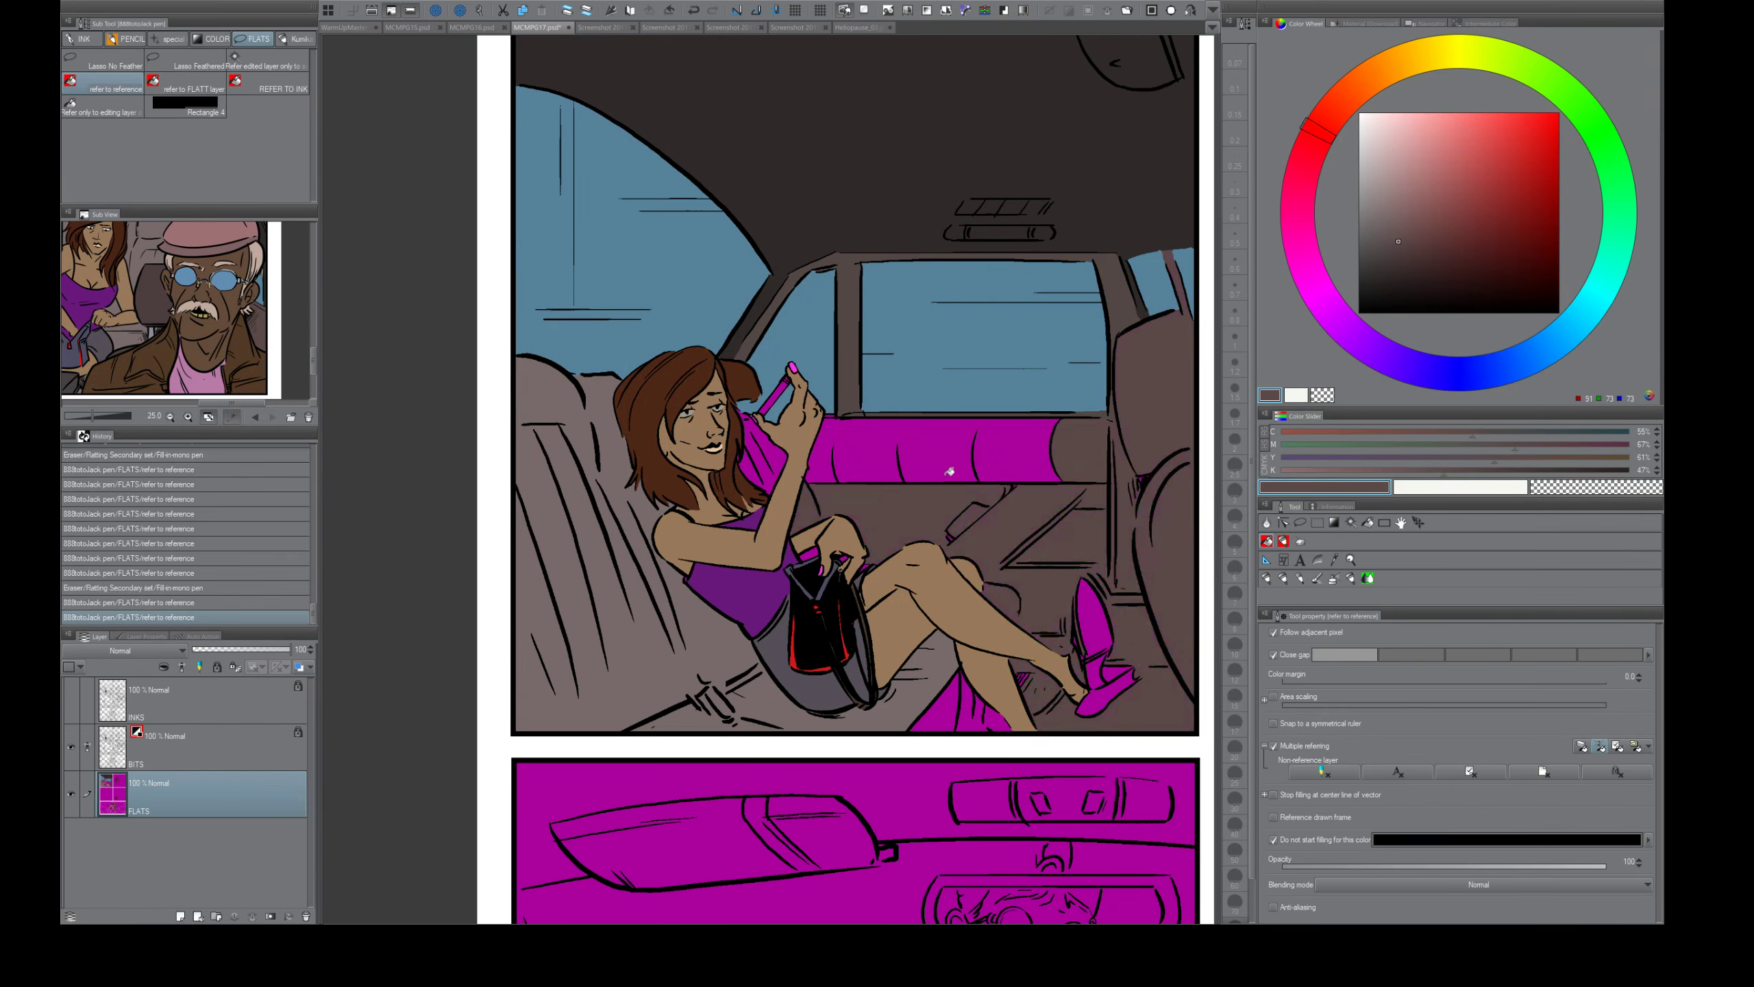
click(852, 442)
key(ctrl+z)
key(ctrl+z)
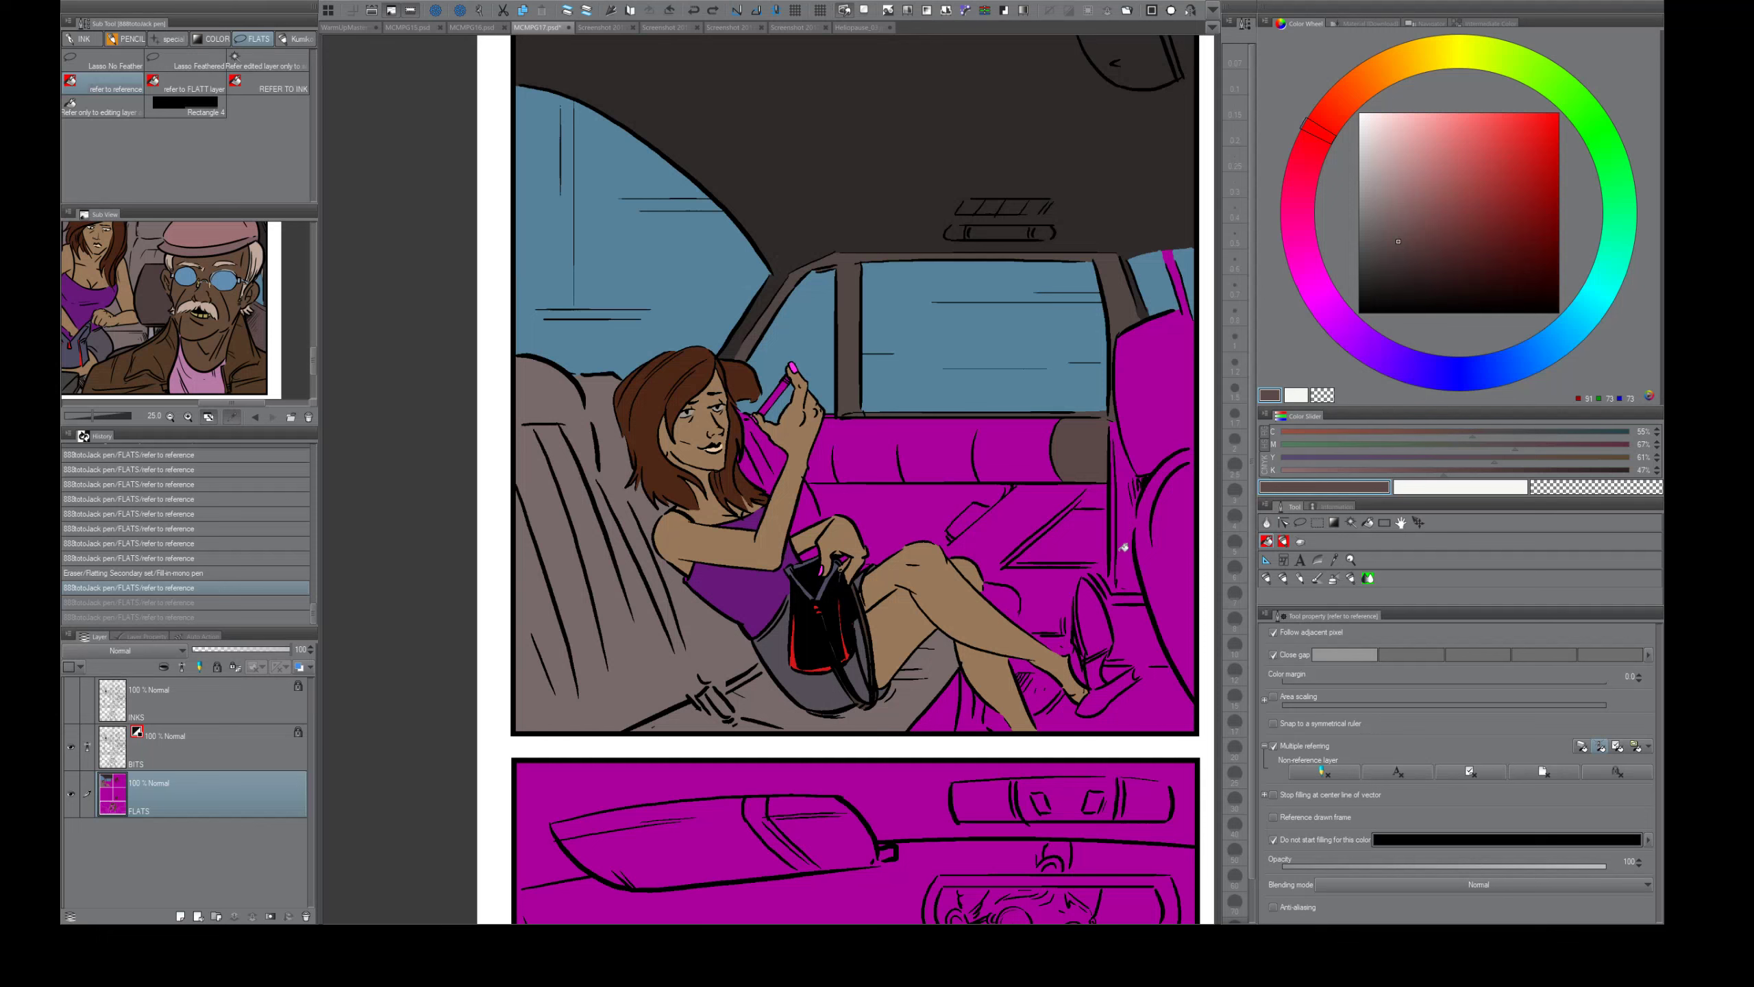
- Close the gaps along the door pillar's lower part with the pen and fill the pillar brown-grey
key(e)
click(1114, 567)
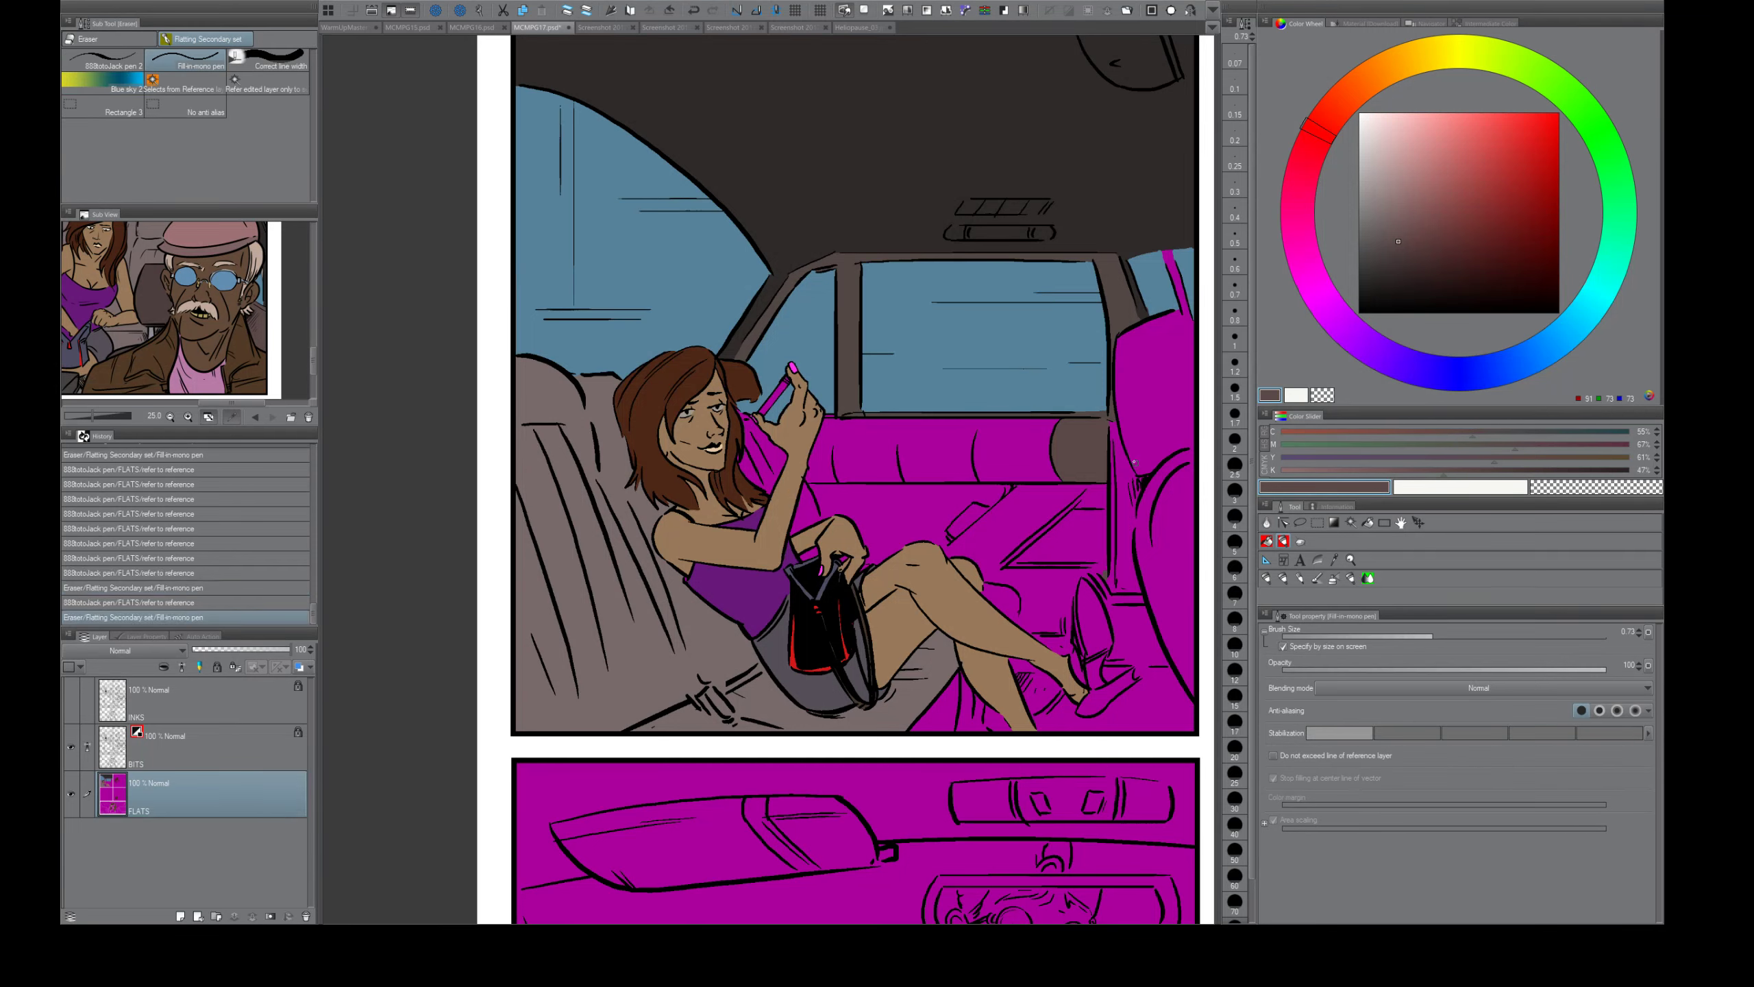
click(1132, 520)
click(1133, 499)
key(g)
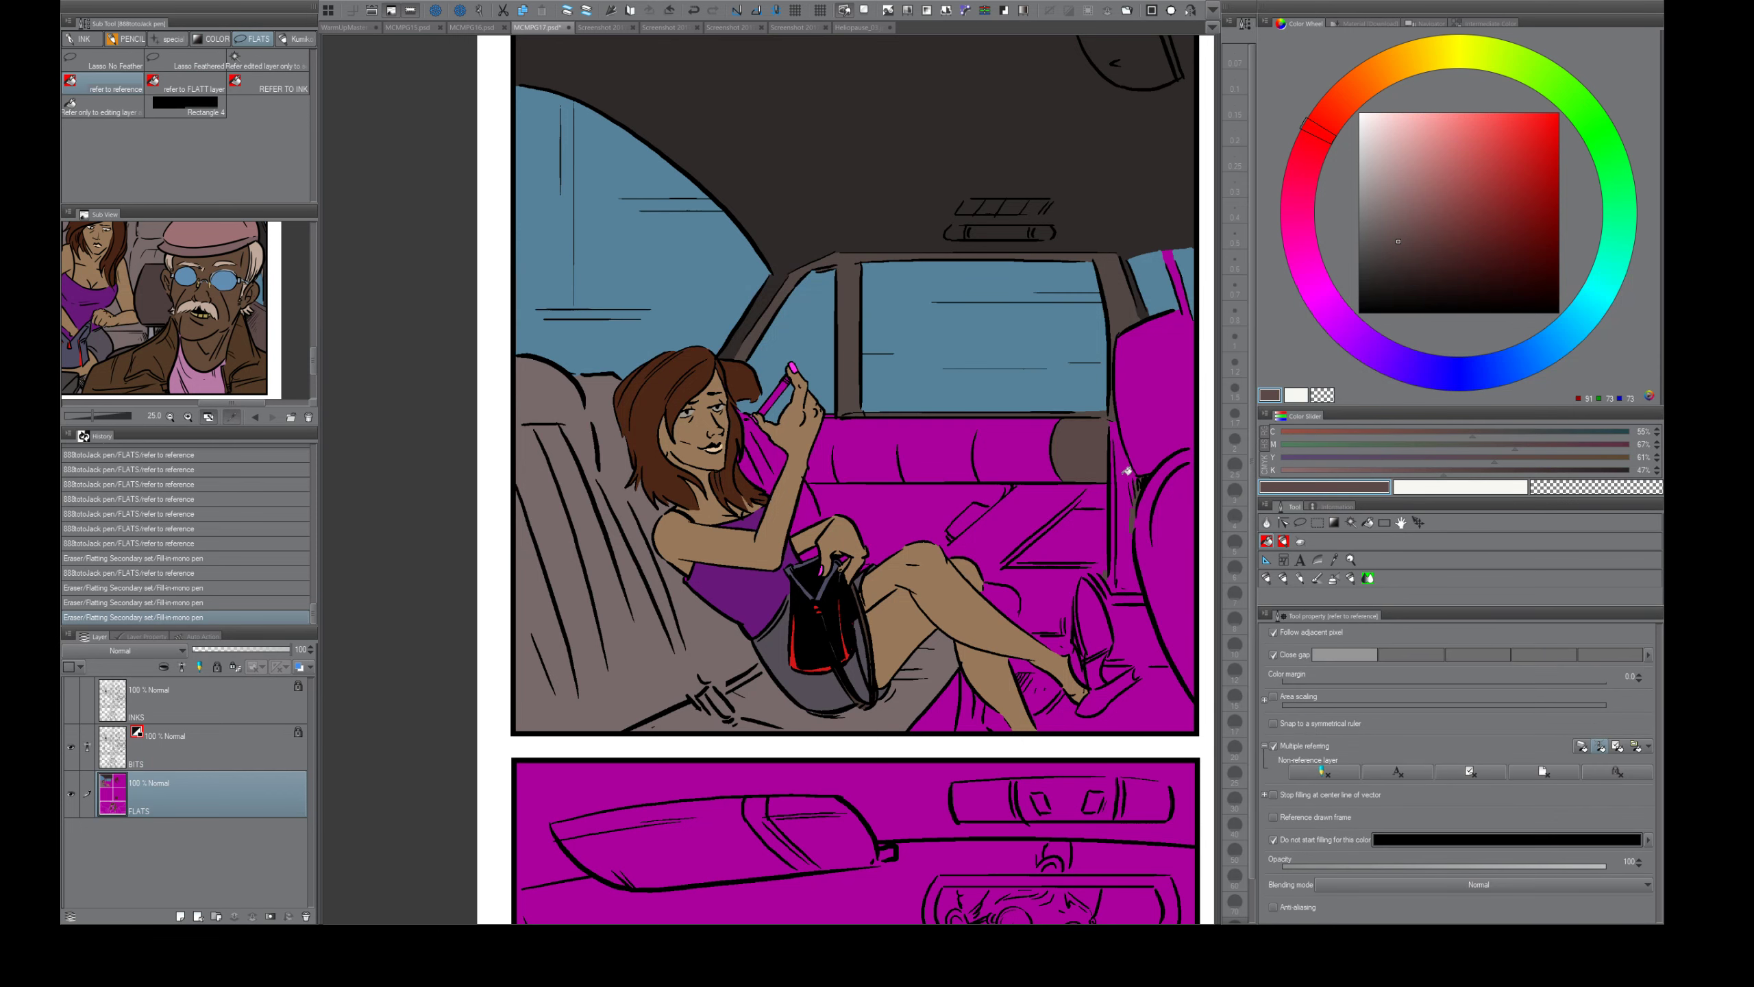
click(1128, 475)
click(1112, 541)
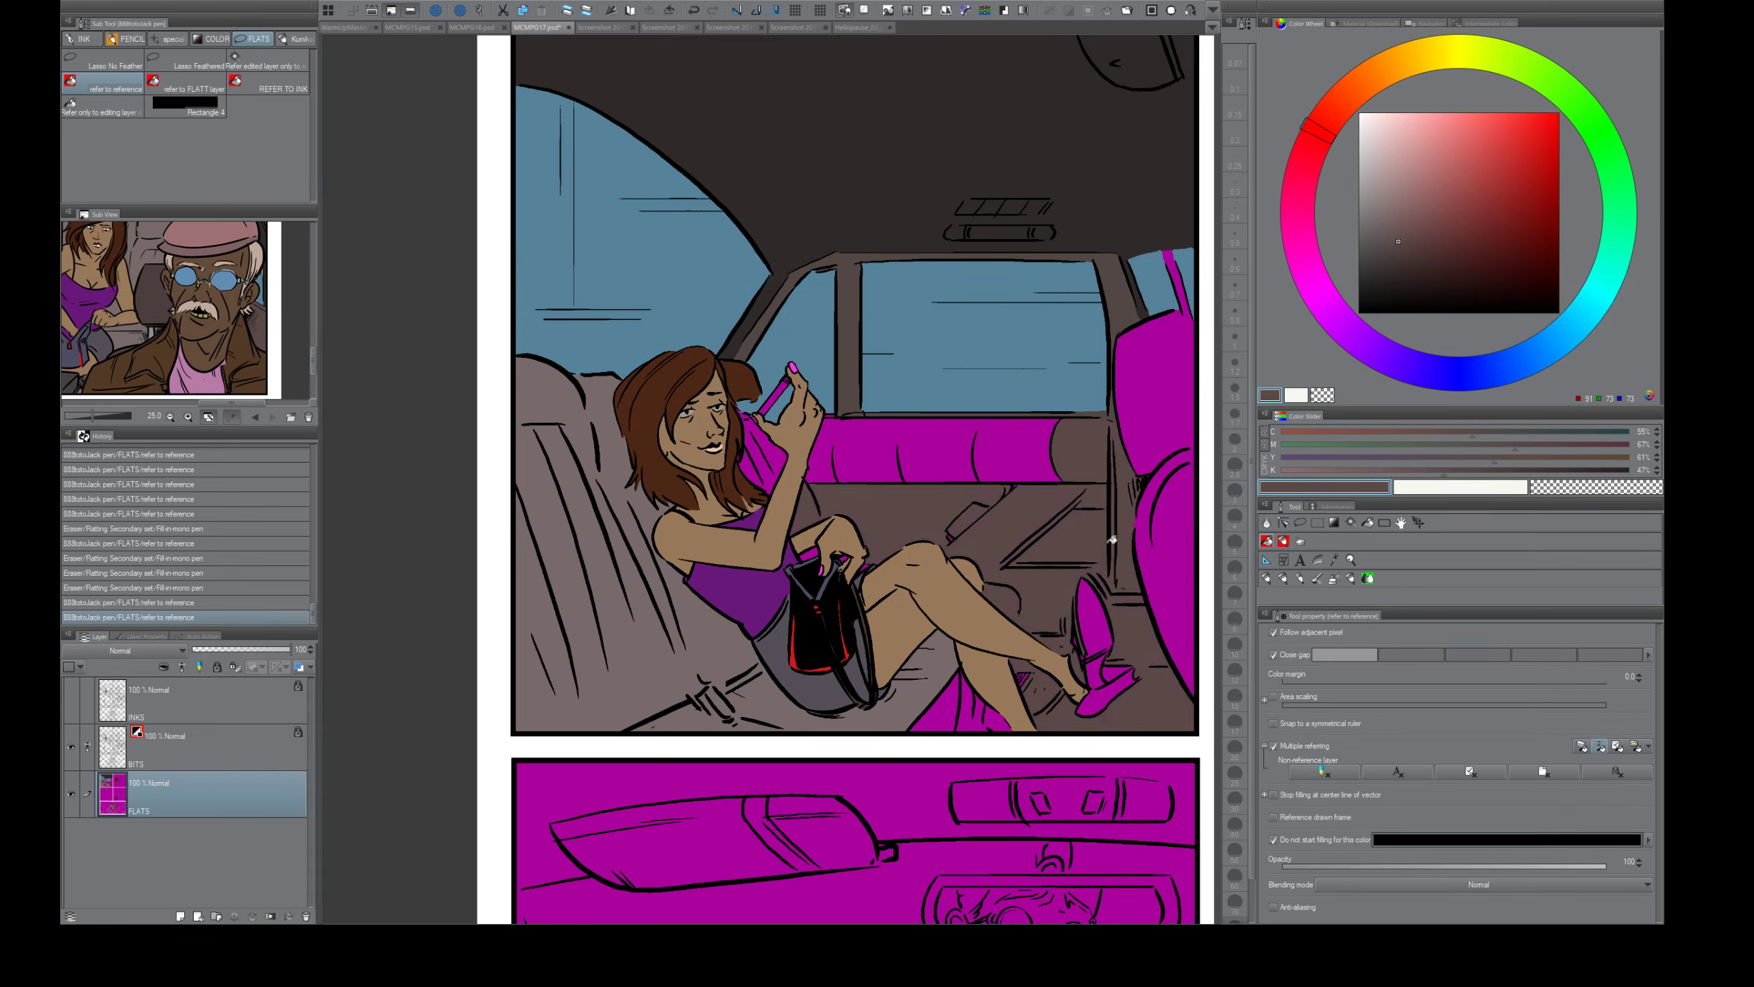
key(ctrl+z)
- Close the gap beside the woman's ankle and mix a saturated crimson for her high-heeled shoe
key(e)
click(1070, 646)
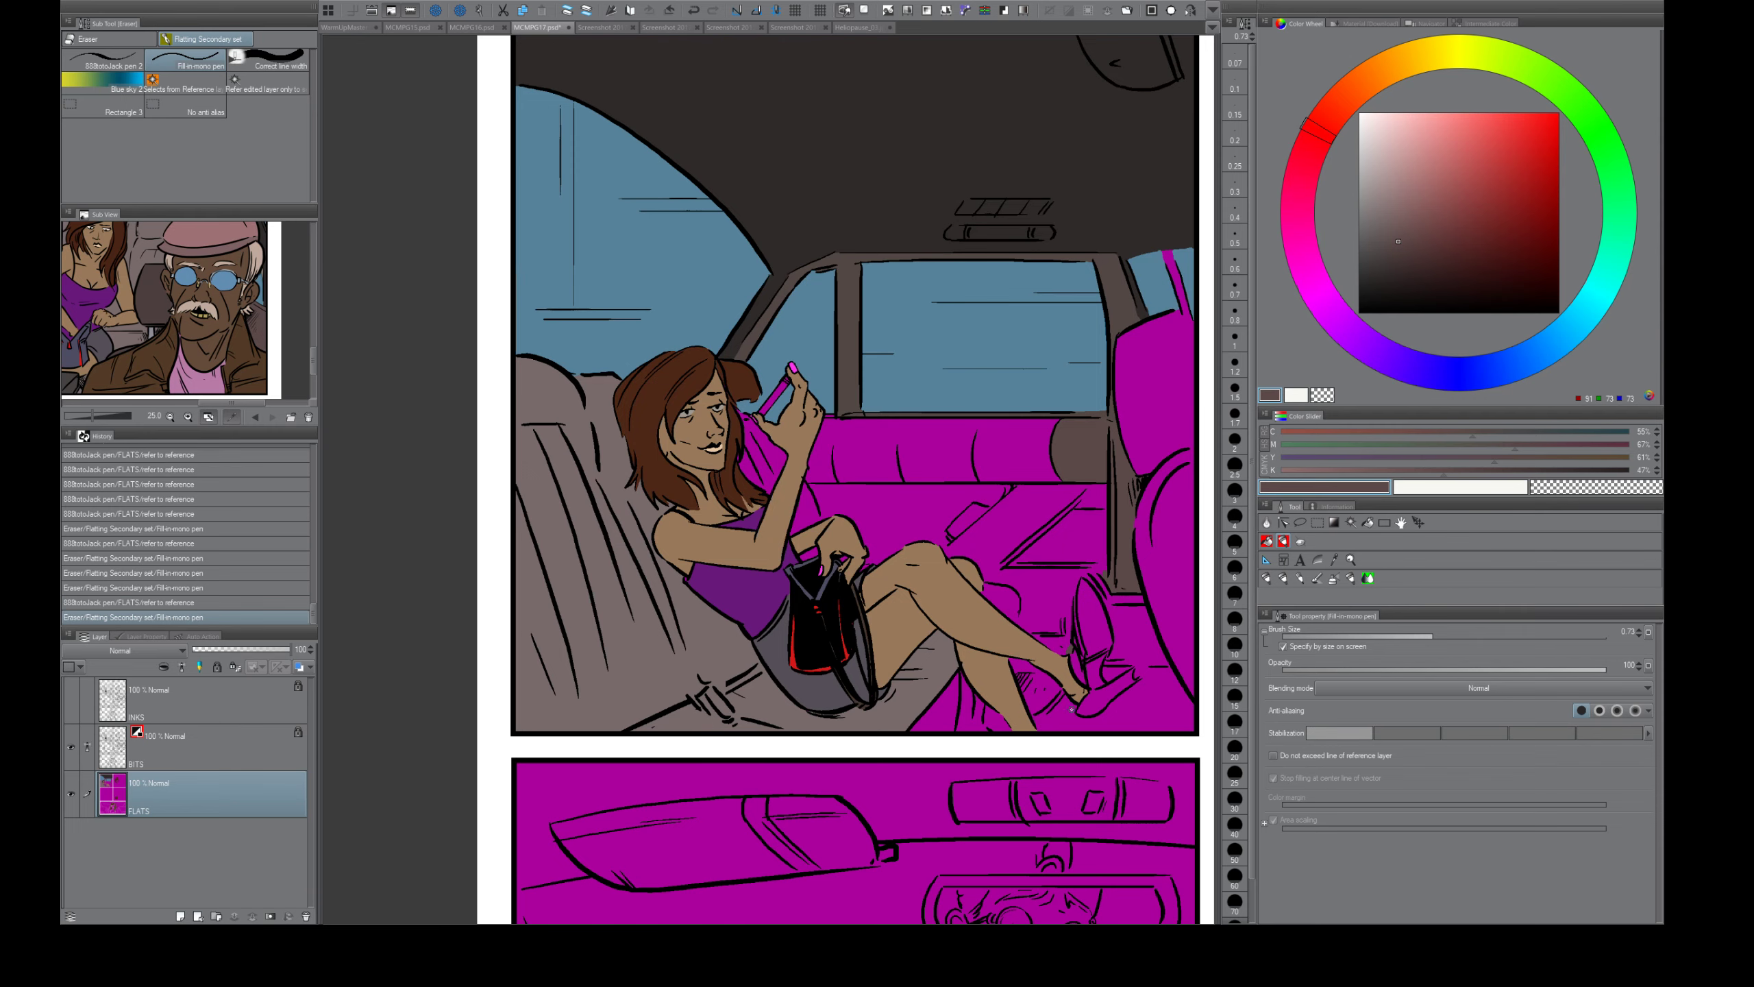
scroll(1071, 709, up, 5)
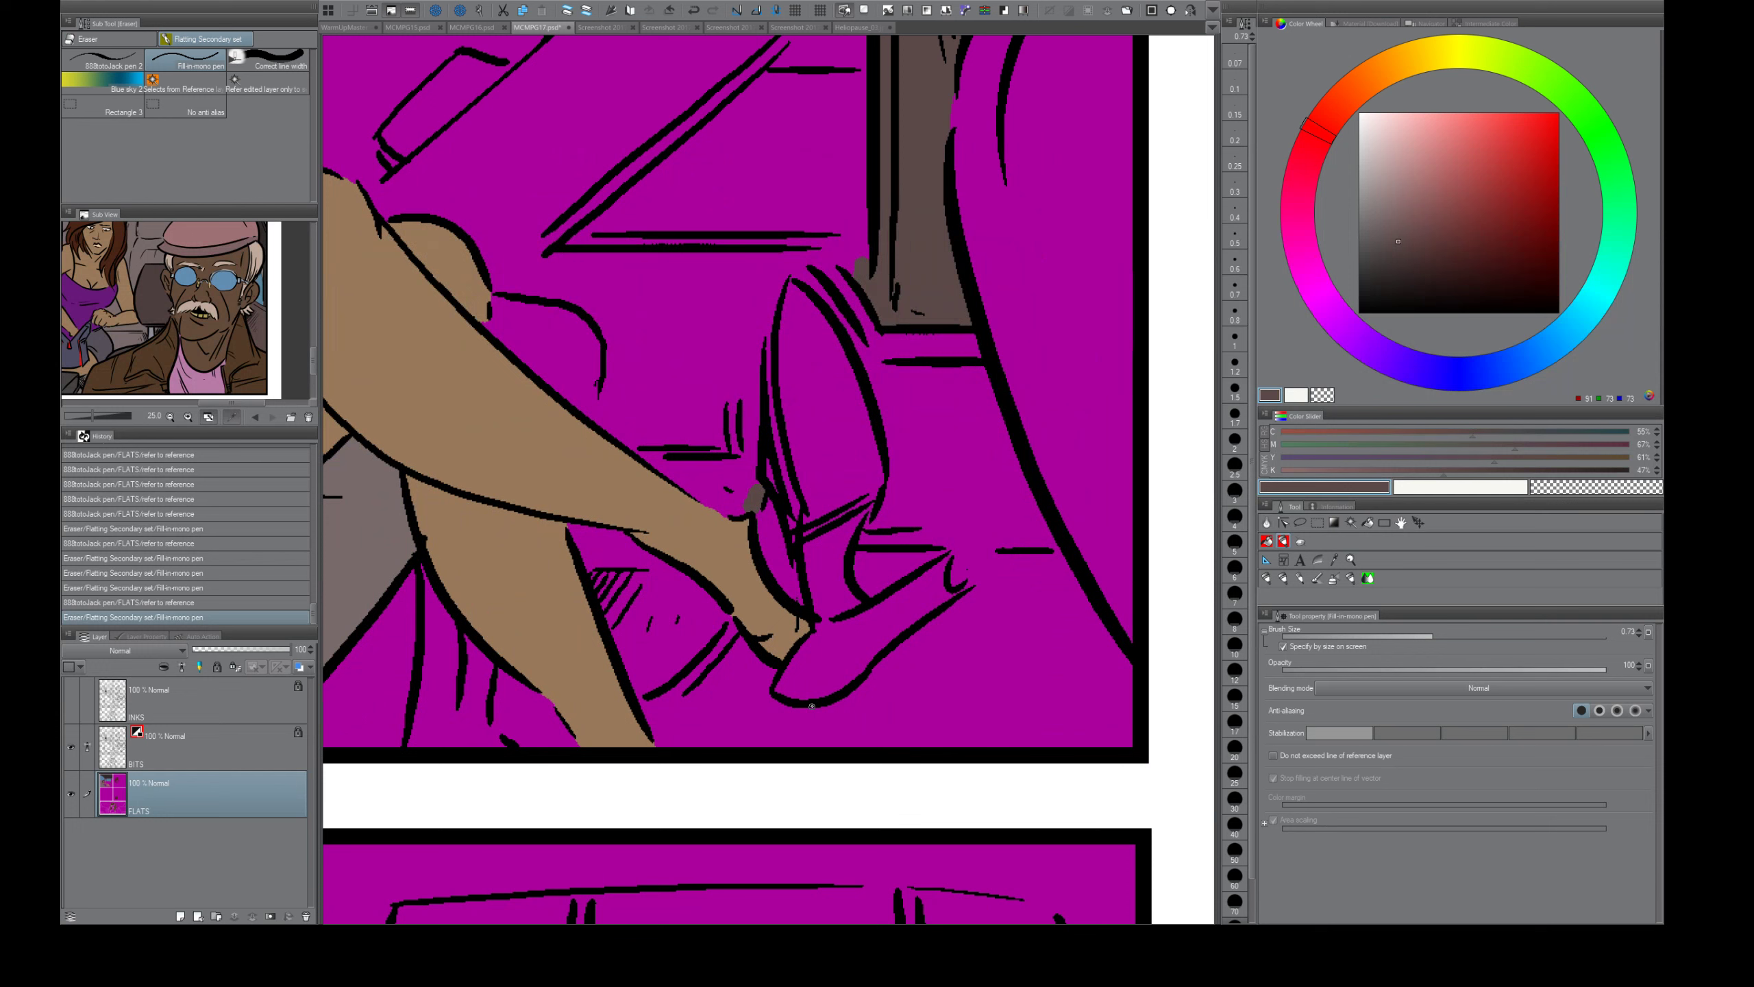
click(1320, 289)
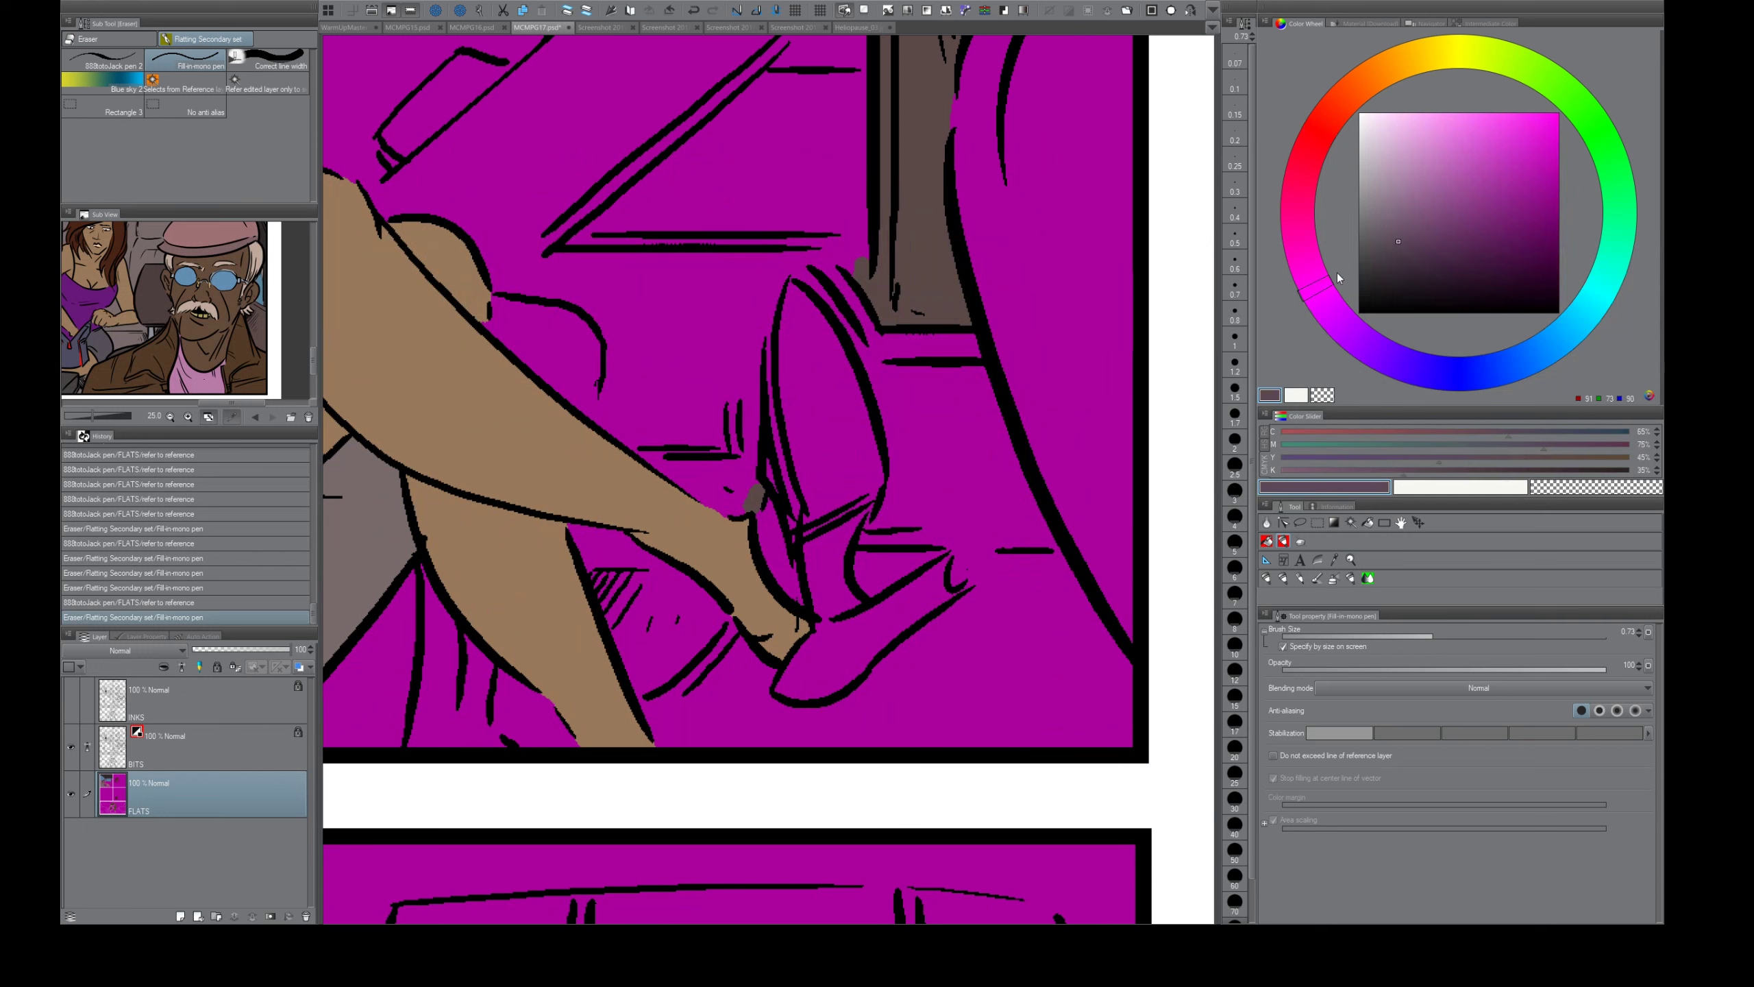
click(1301, 203)
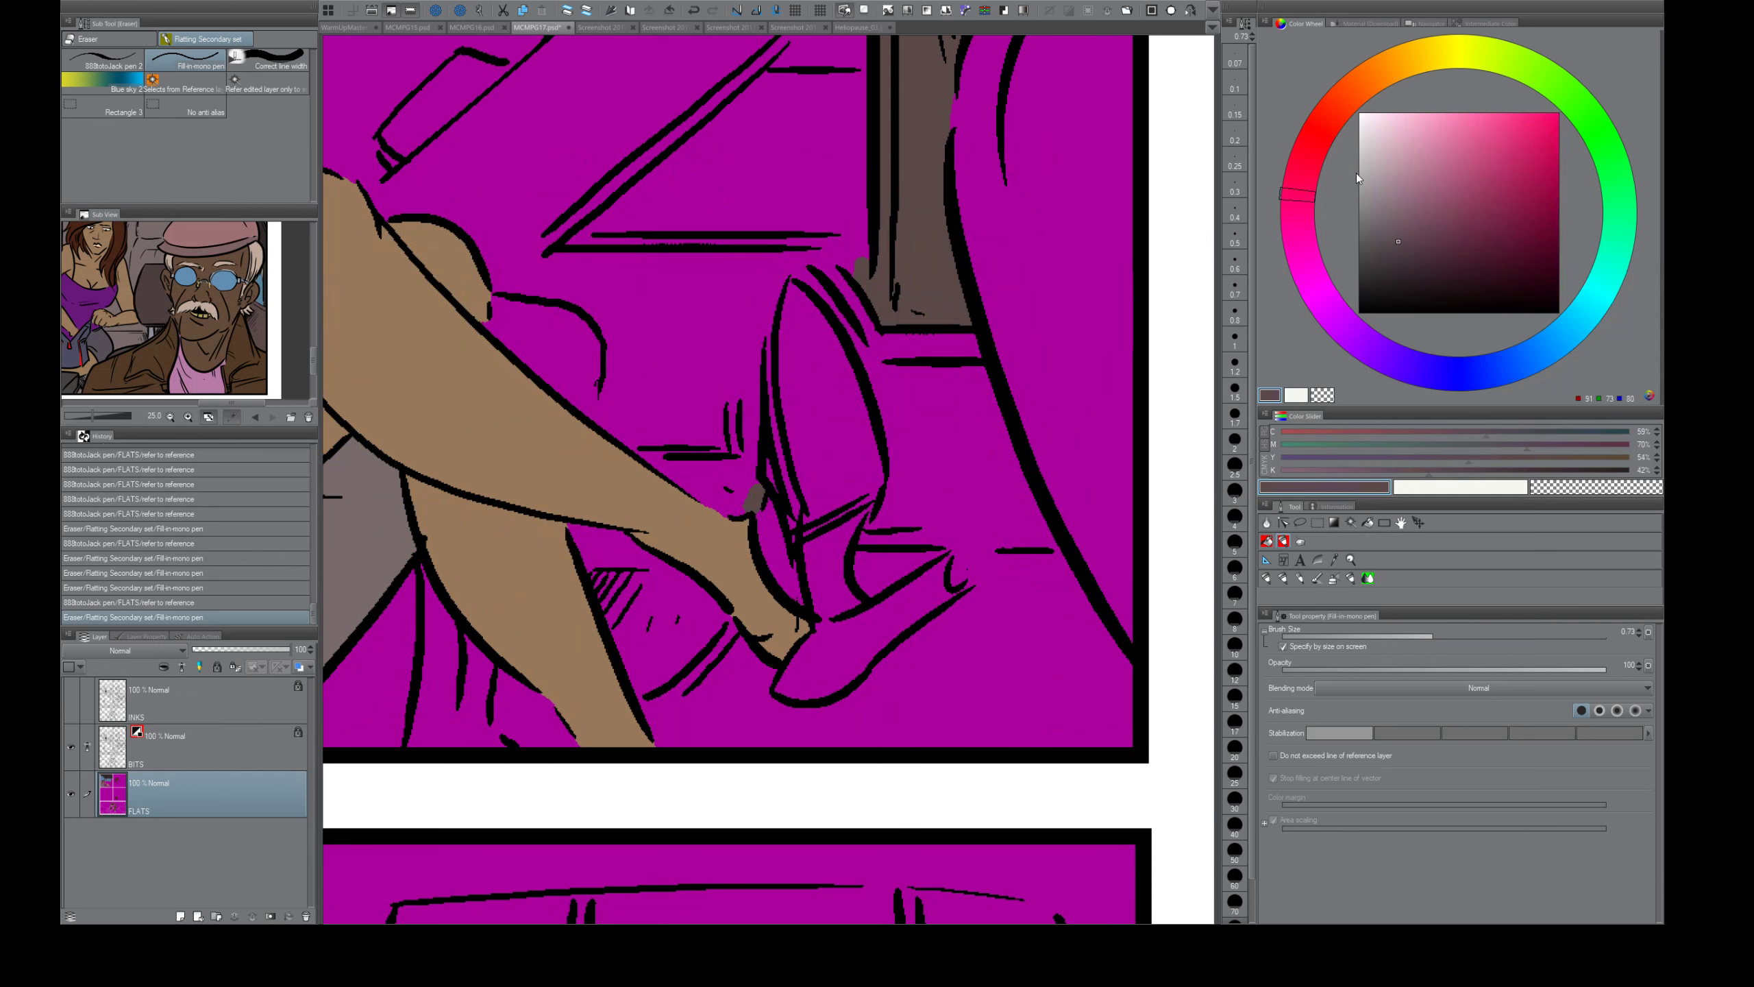
drag(1375, 170, 1546, 165)
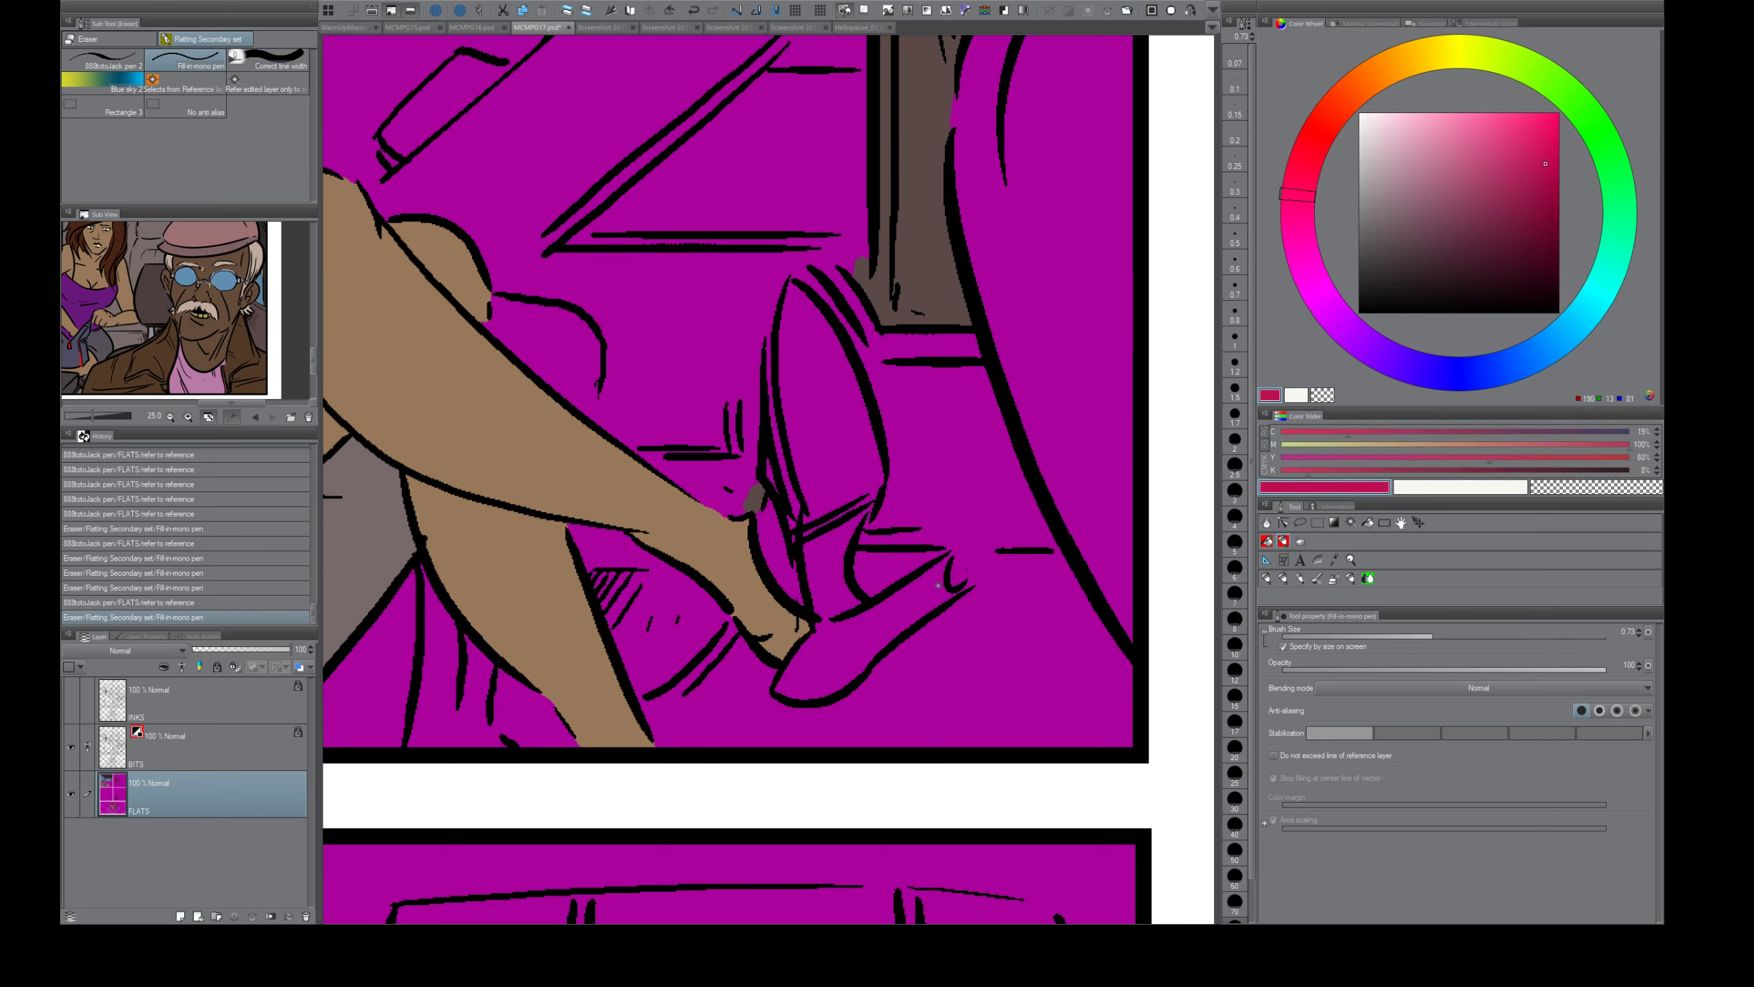
- Seal the openings in the shoe's outline with crimson strokes at the heel tip, ankle, toe and sole edge
drag(954, 591, 971, 583)
click(950, 555)
click(760, 513)
click(767, 340)
drag(789, 273, 839, 269)
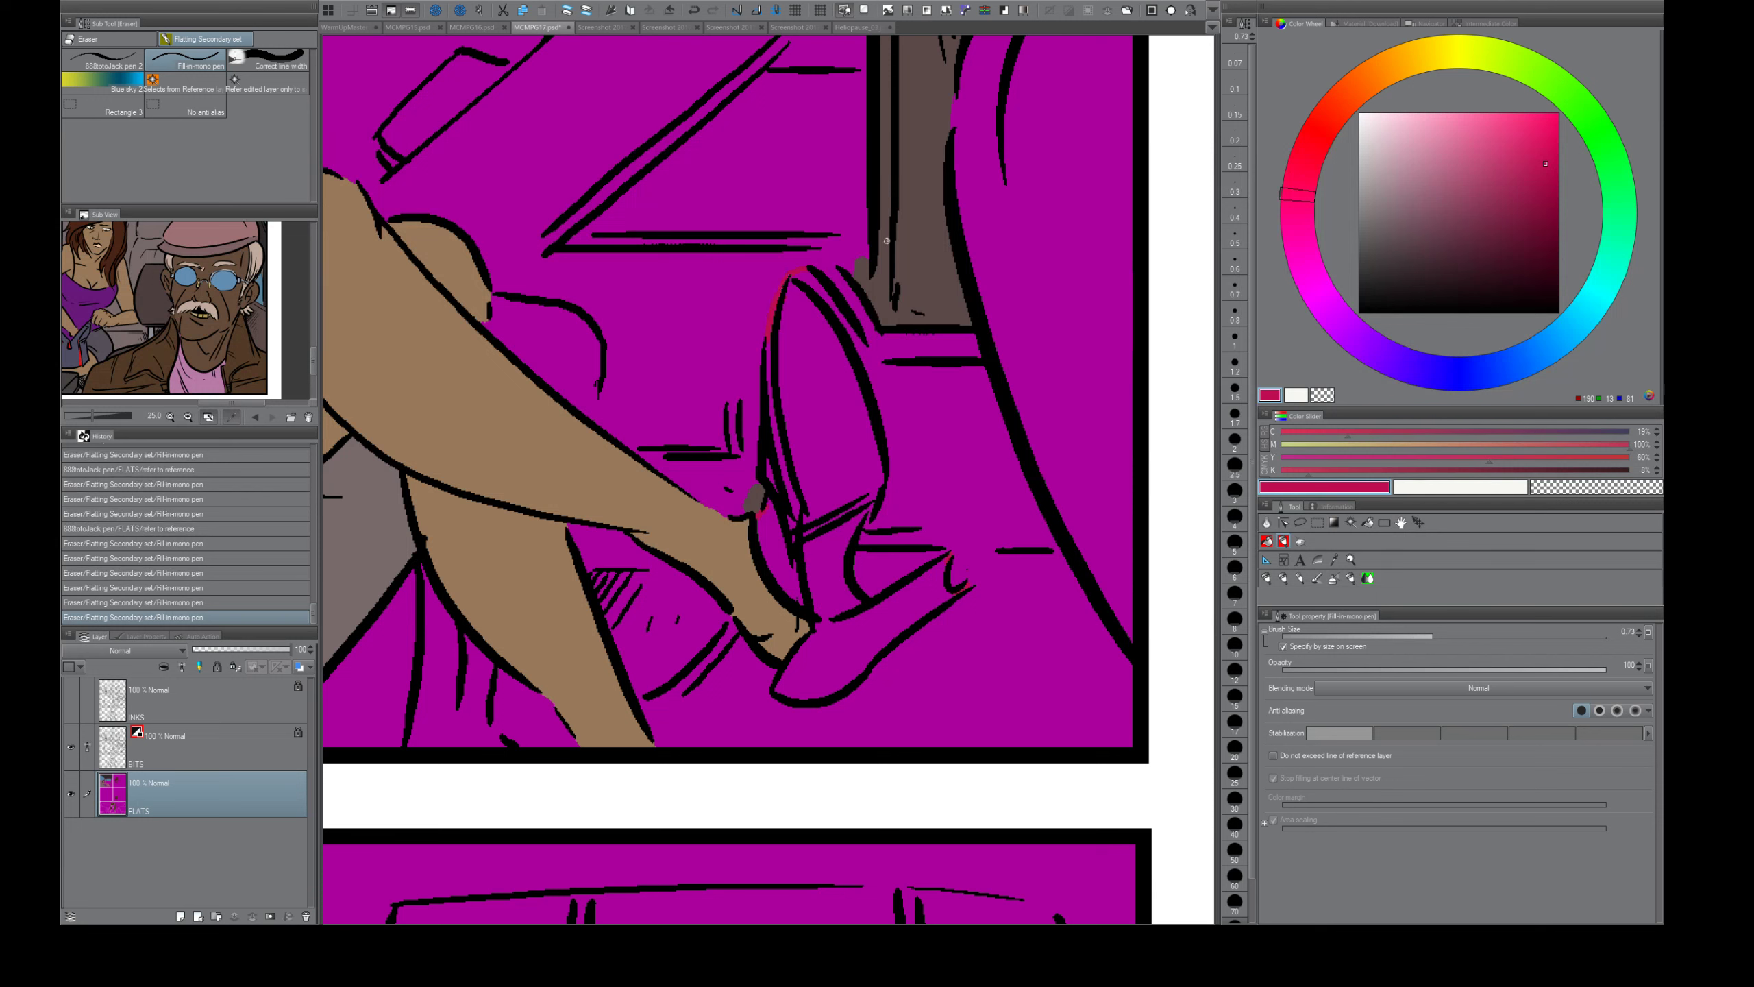
drag(872, 377, 882, 416)
- Fill the high-heeled shoe's sole, side slivers, strap area and heel with crimson
key(g)
click(843, 352)
click(832, 300)
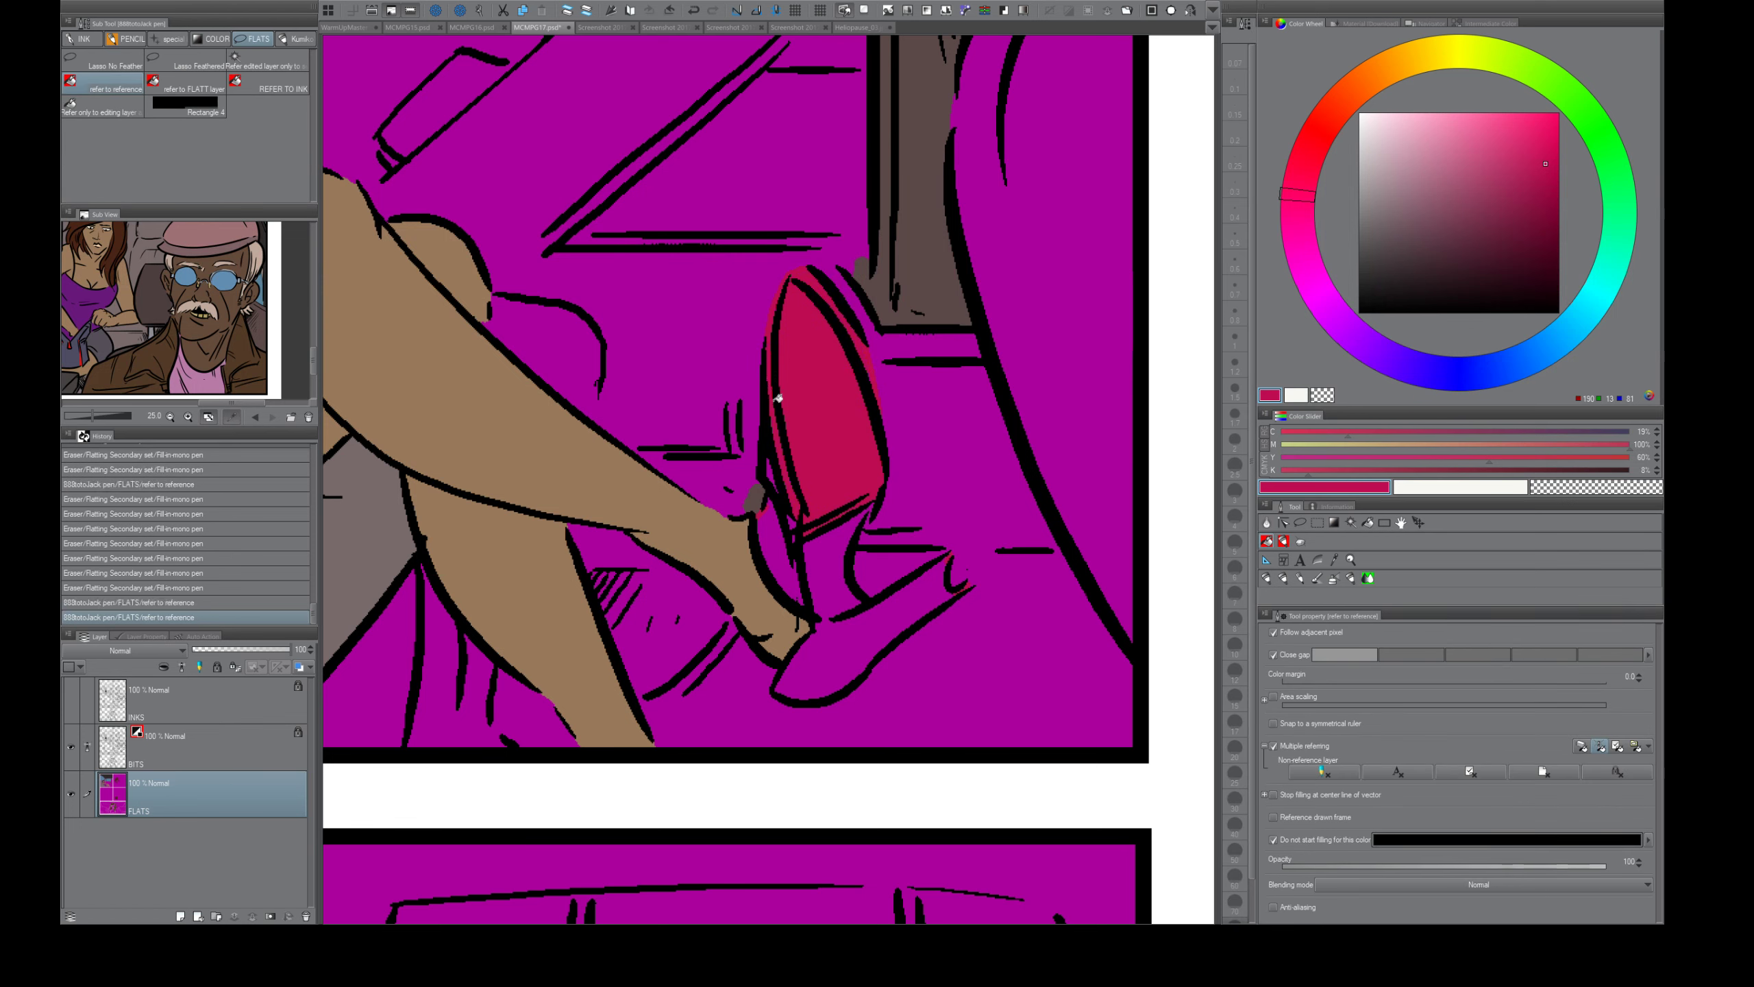
click(773, 442)
click(776, 482)
click(783, 509)
click(838, 545)
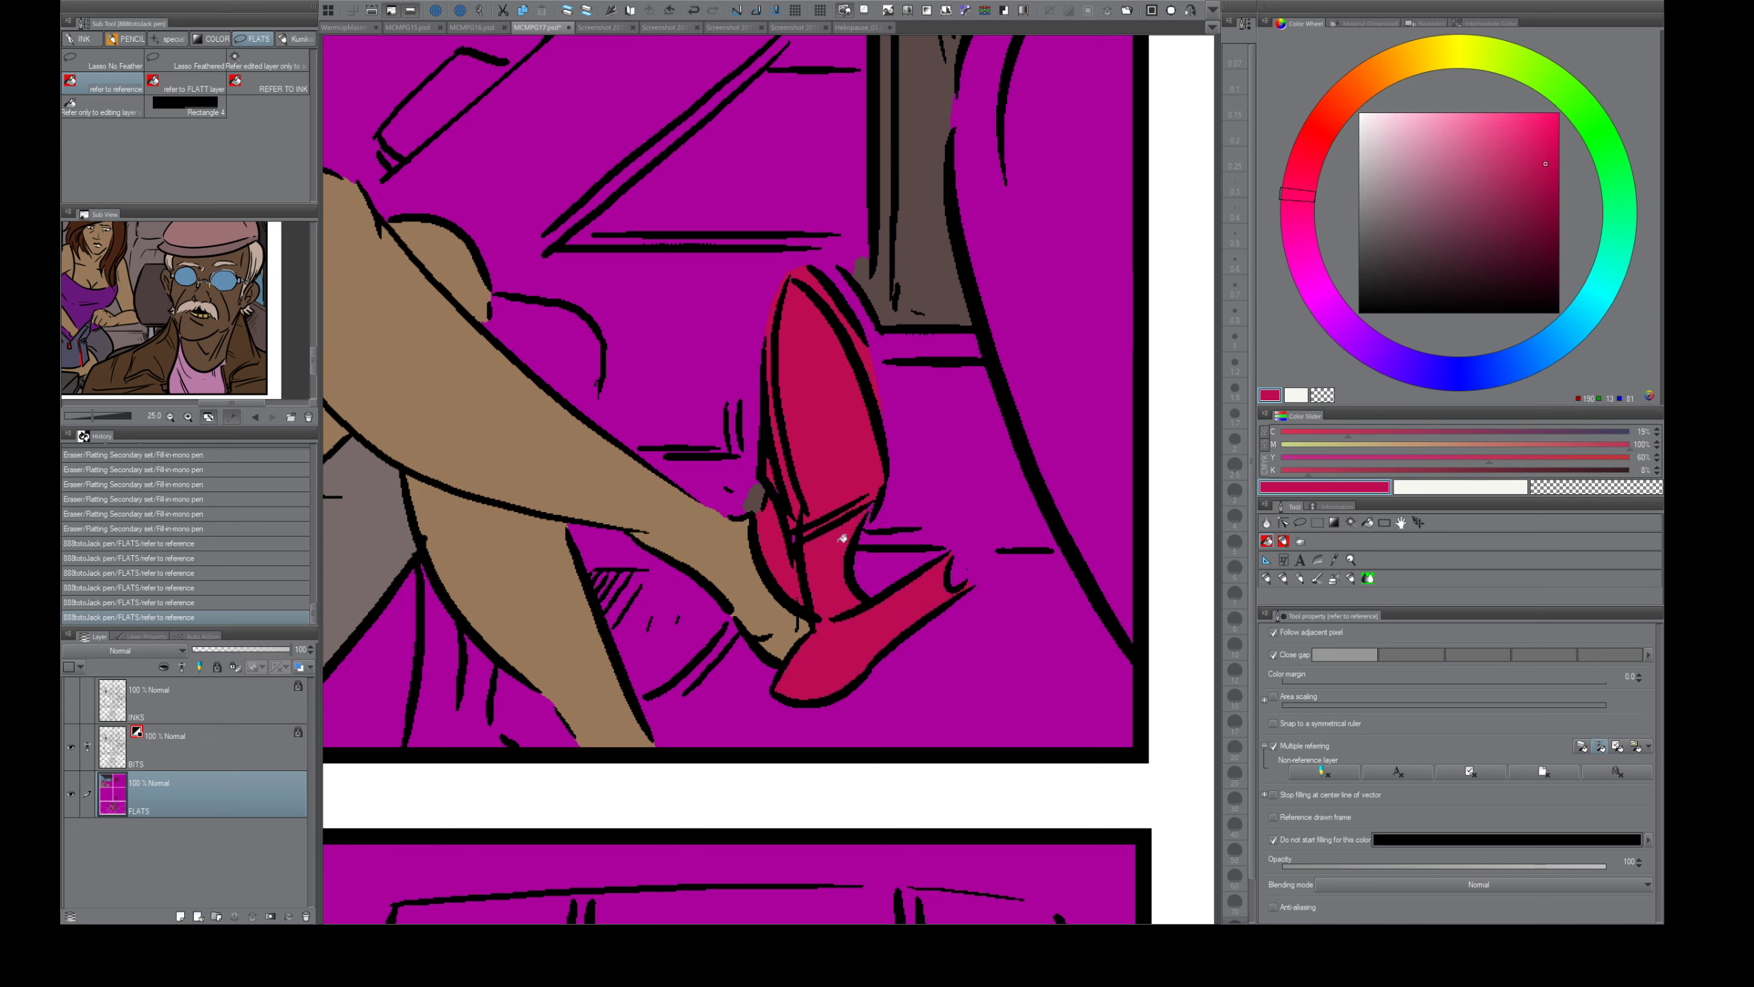
click(794, 533)
- Paint crimson over the gap along the shoe's strap line and around the open end of the heel
key(e)
mouse_move(791, 533)
mouse_down()
mouse_move(805, 483)
mouse_move(870, 508)
mouse_up()
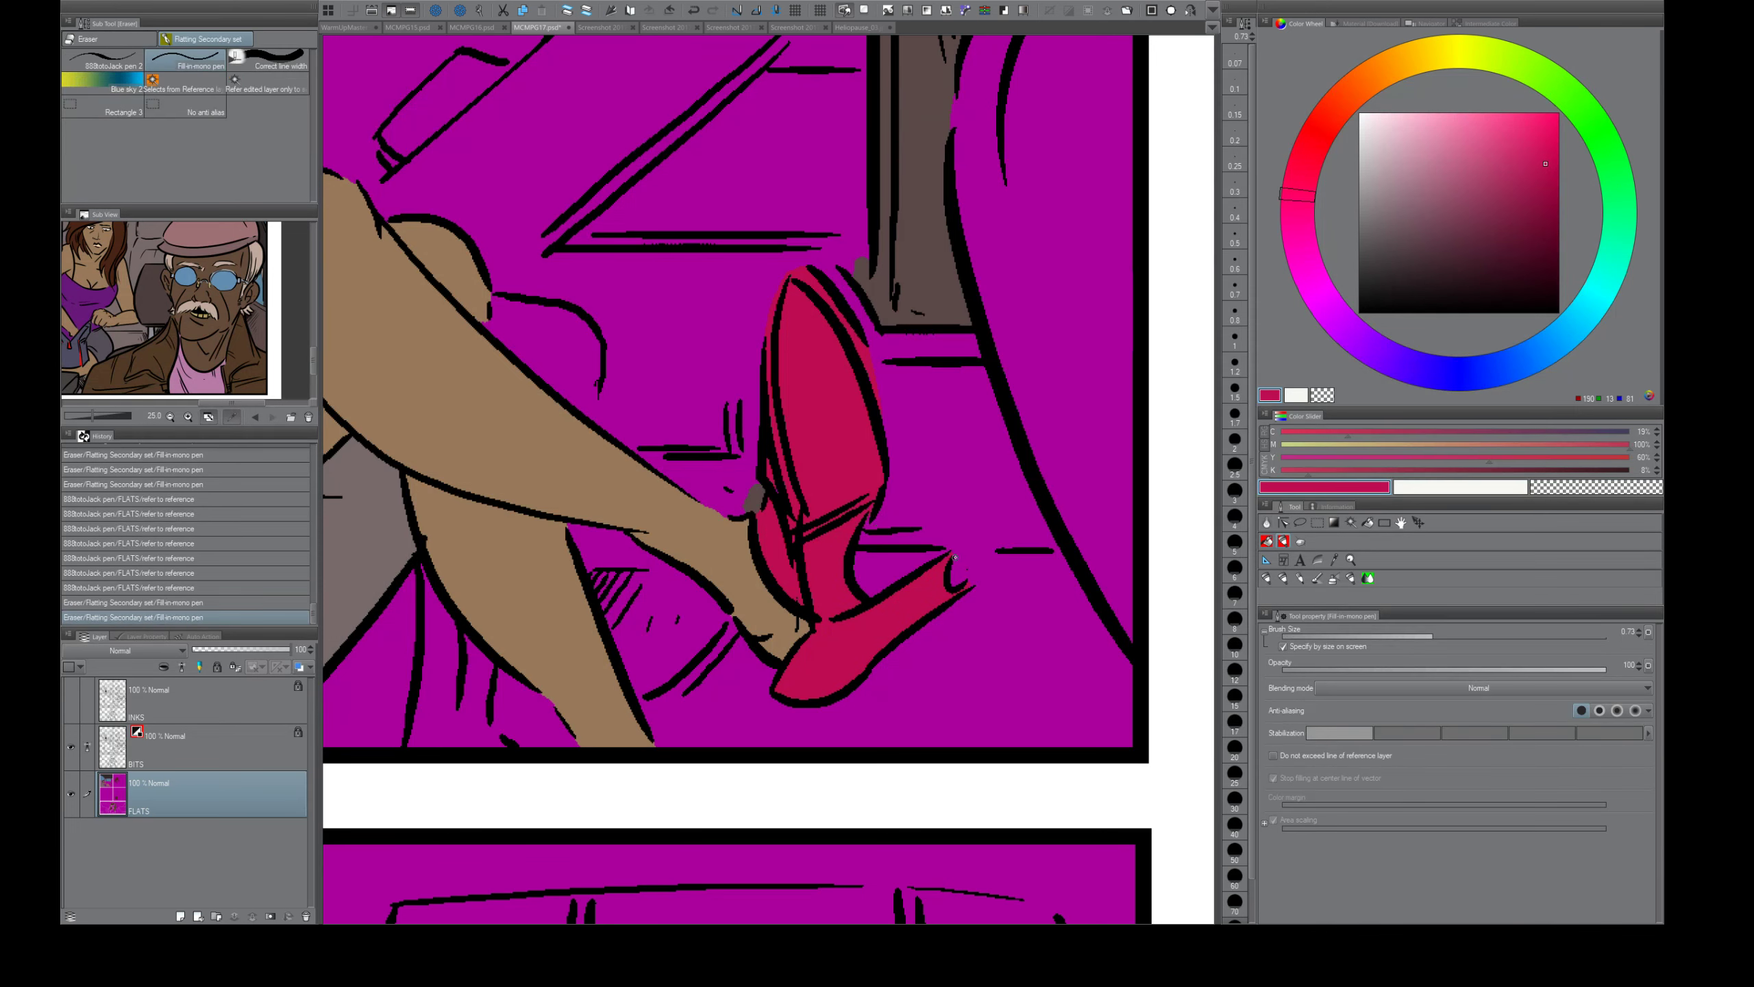
drag(954, 557, 969, 577)
- Darken the drawing color to a deep maroon and fill the shoe's heel tip, painting over its remaining edge
click(1439, 231)
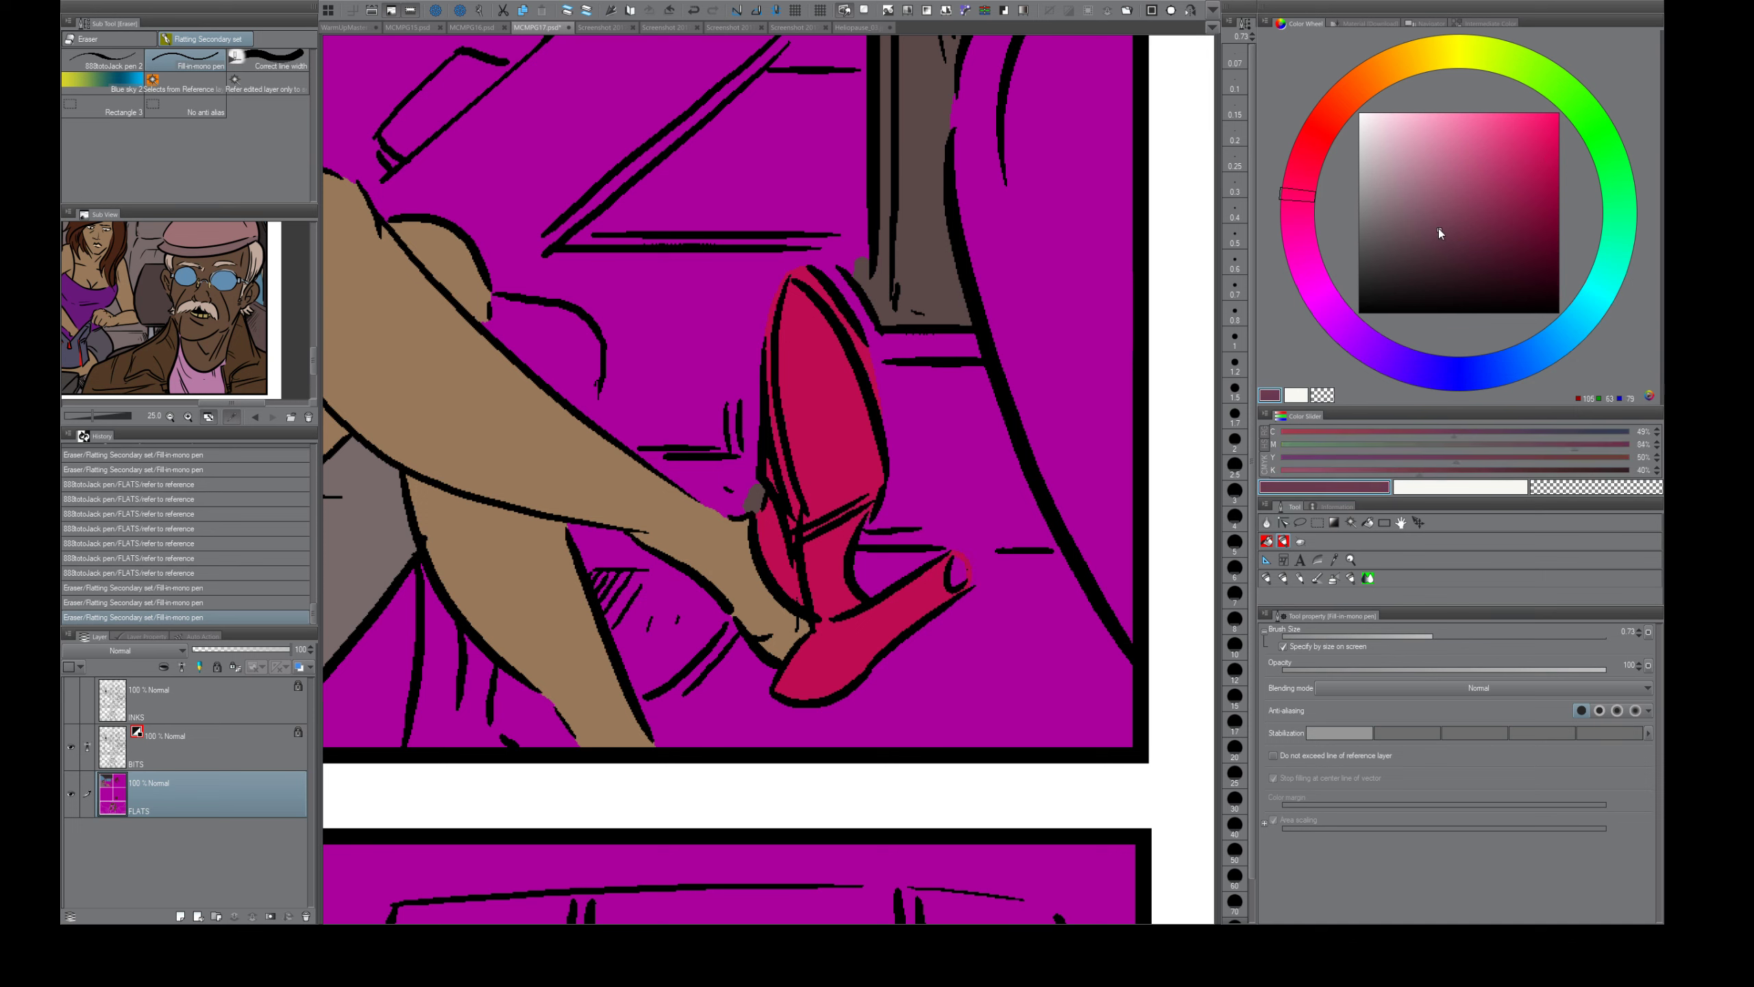
click(953, 573)
key(g)
click(963, 569)
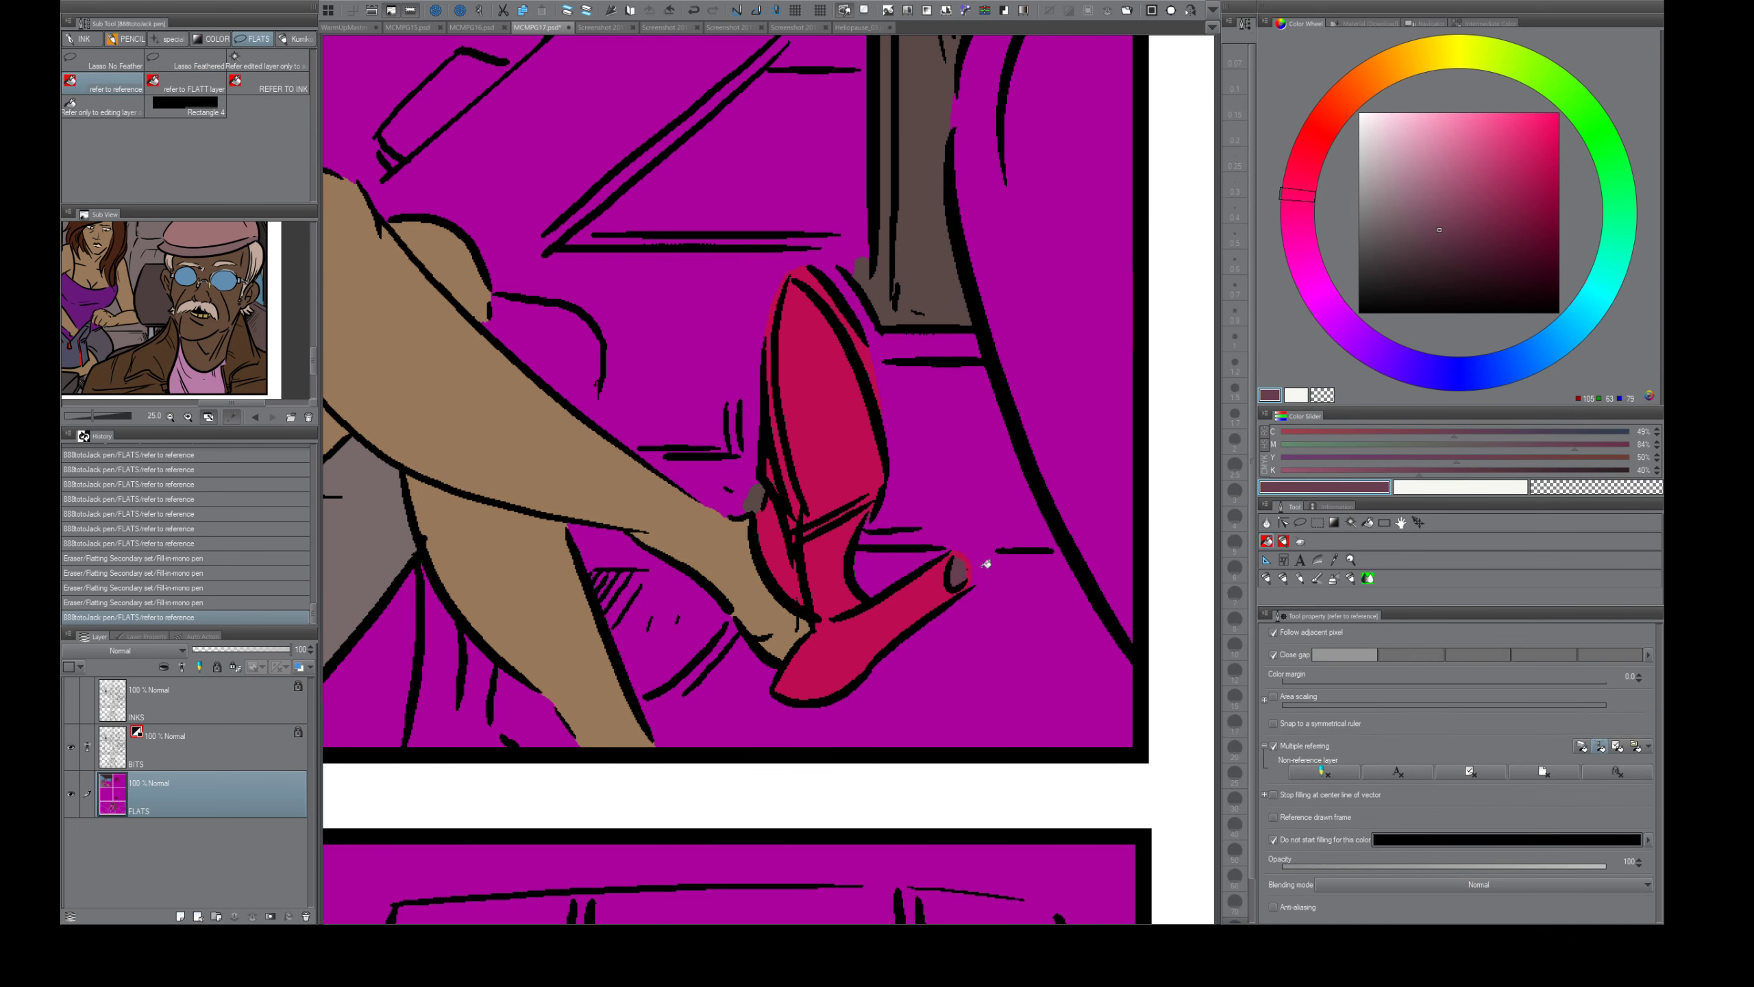
click(1471, 256)
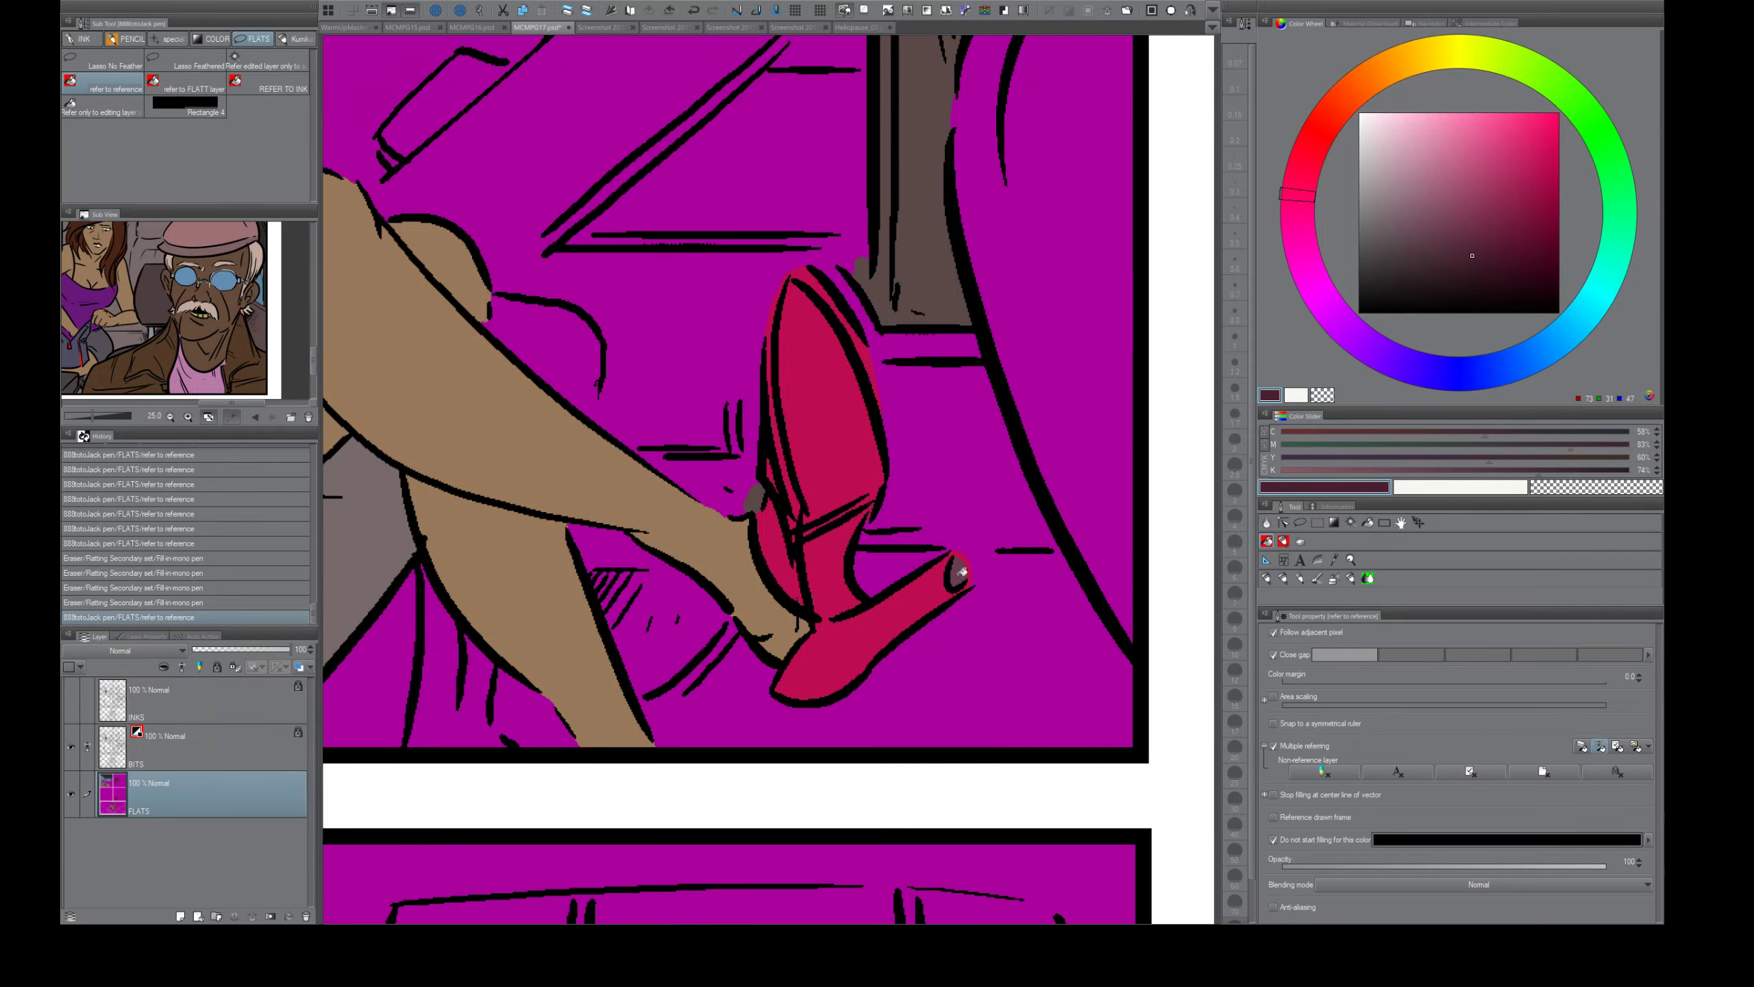
click(962, 572)
click(962, 562)
key(e)
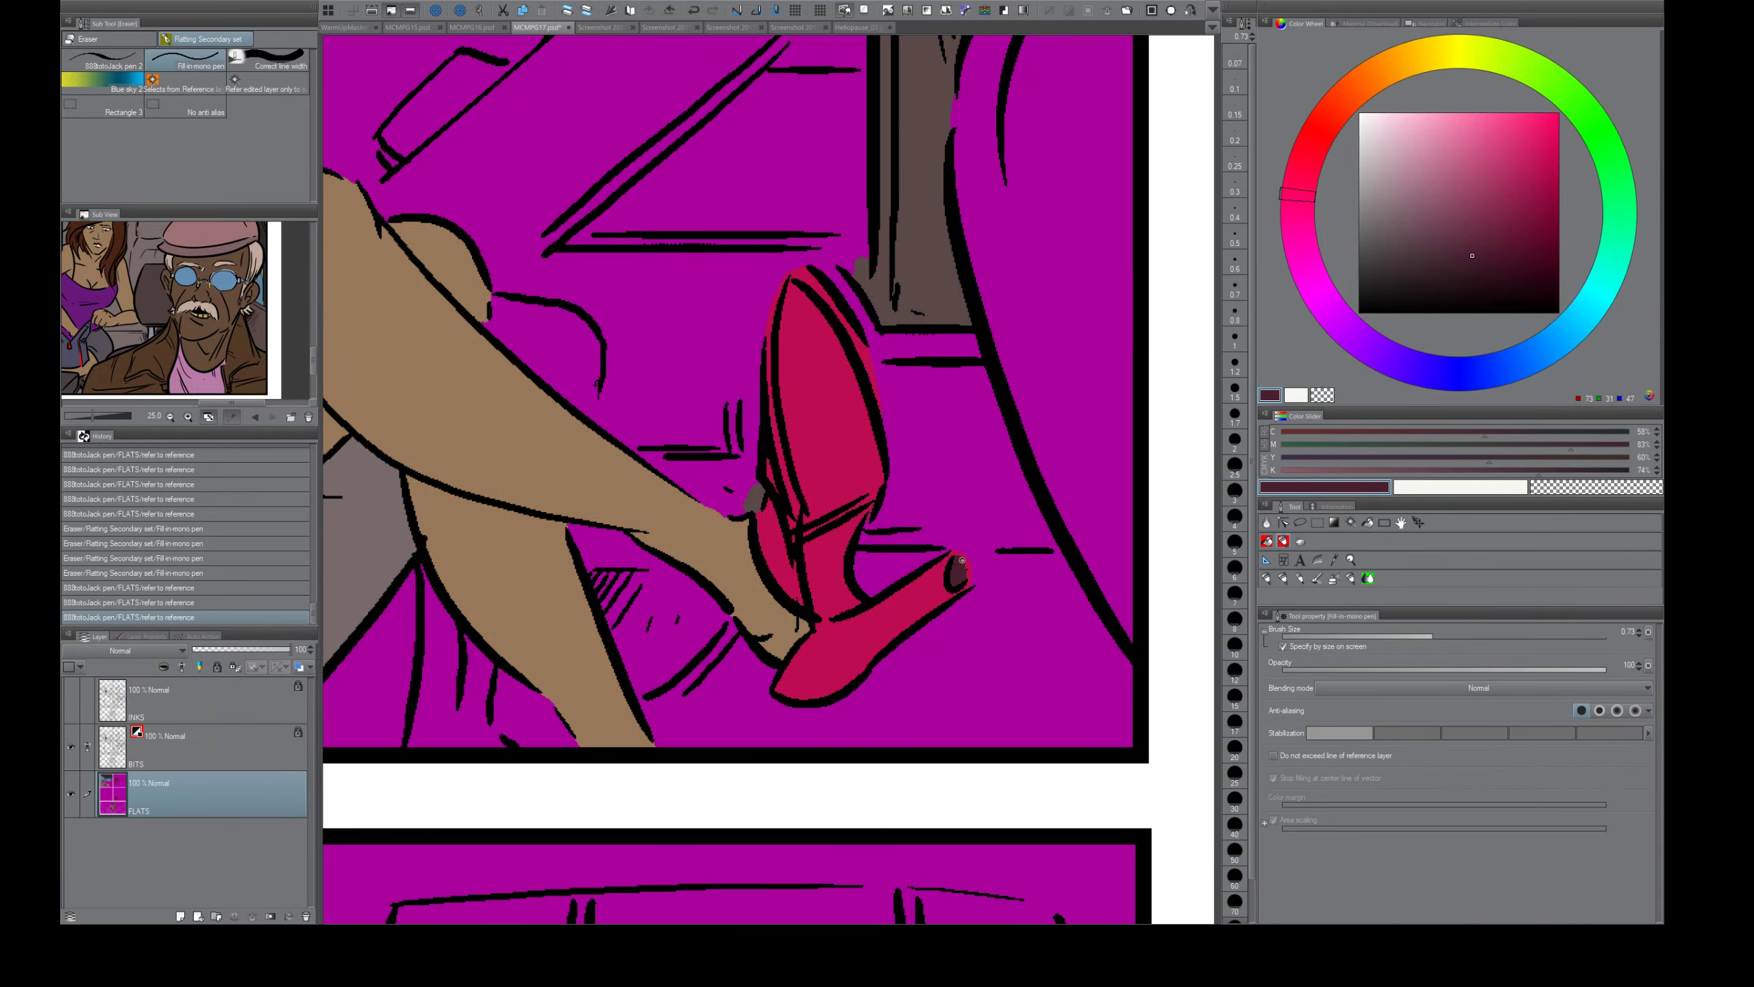
drag(962, 560, 963, 582)
- Sample the back seat's light grey-brown and fill the rounded seat section behind the woman's knees
scroll(924, 666, down, 3)
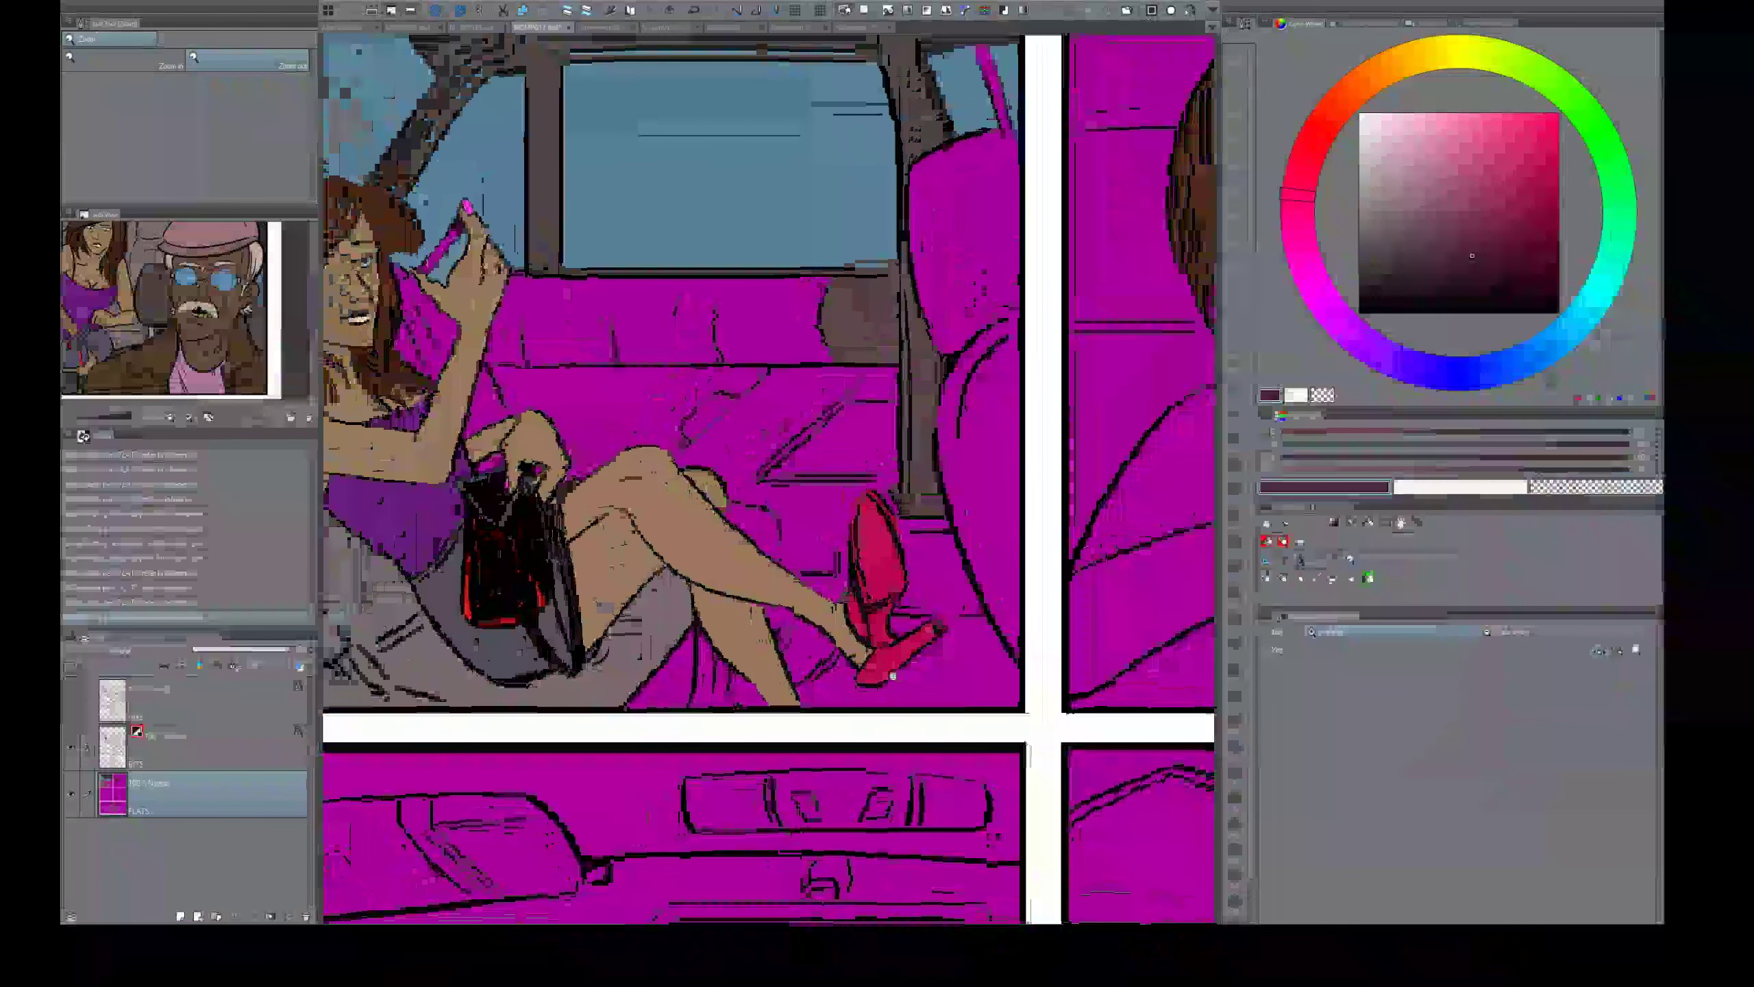
alt+click(932, 461)
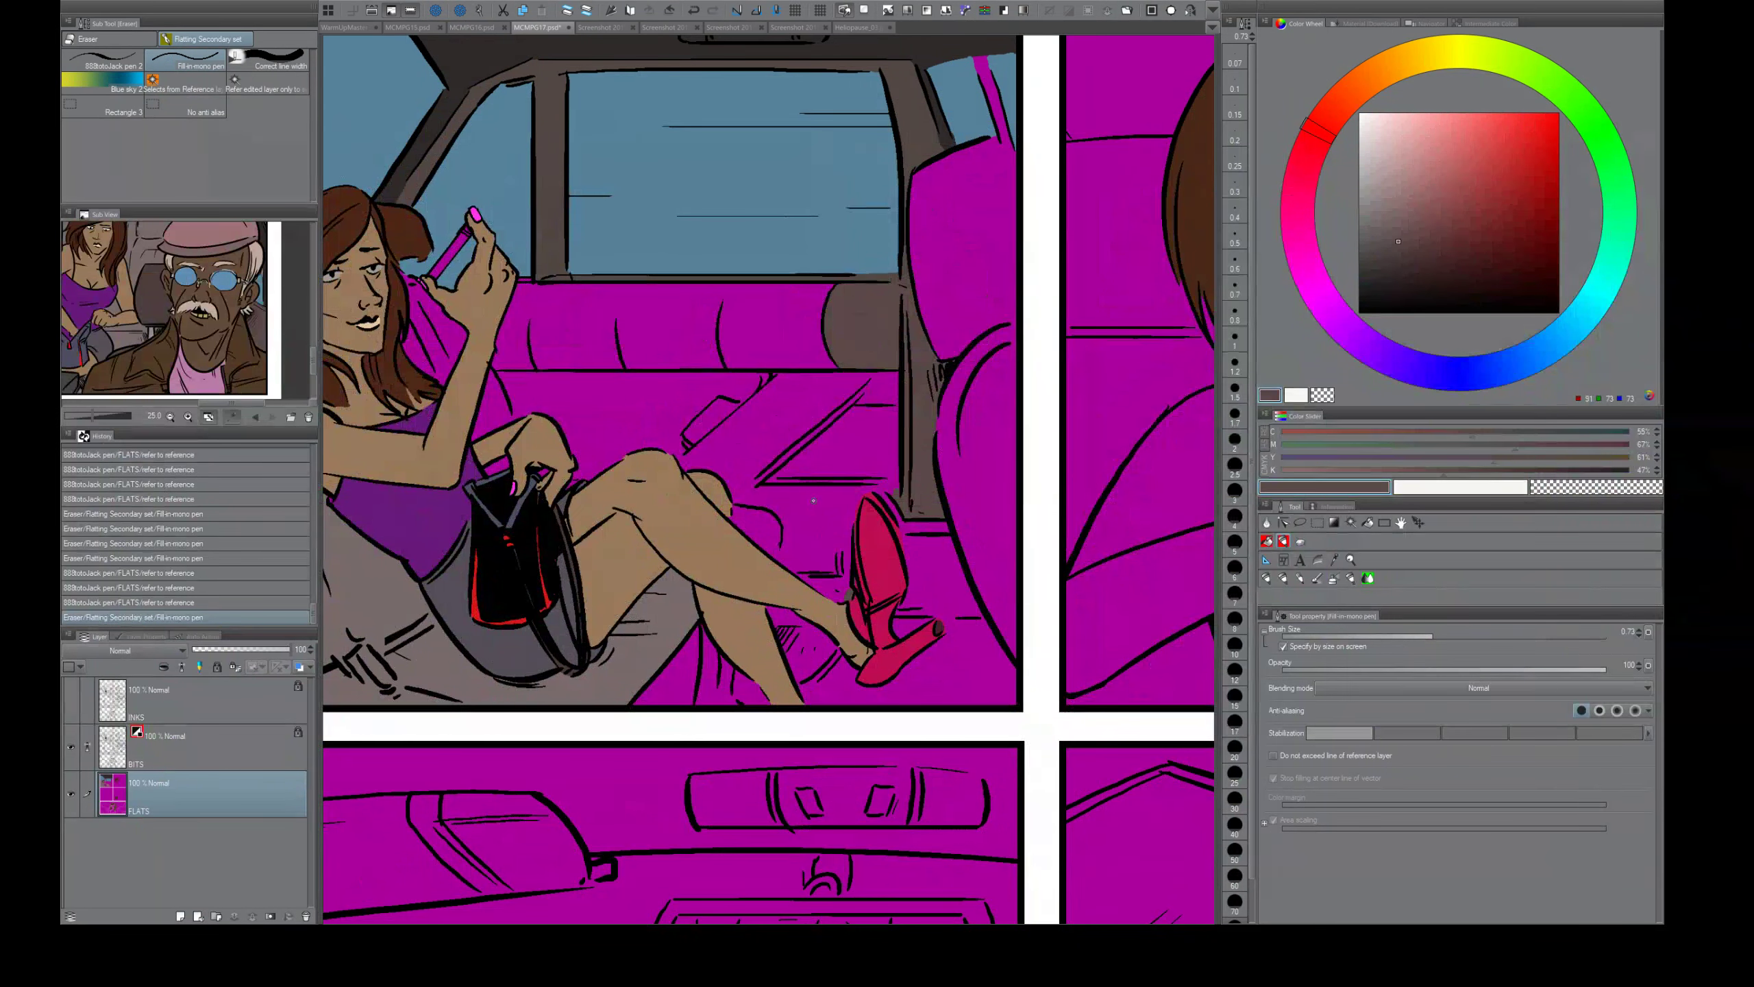
alt+click(684, 588)
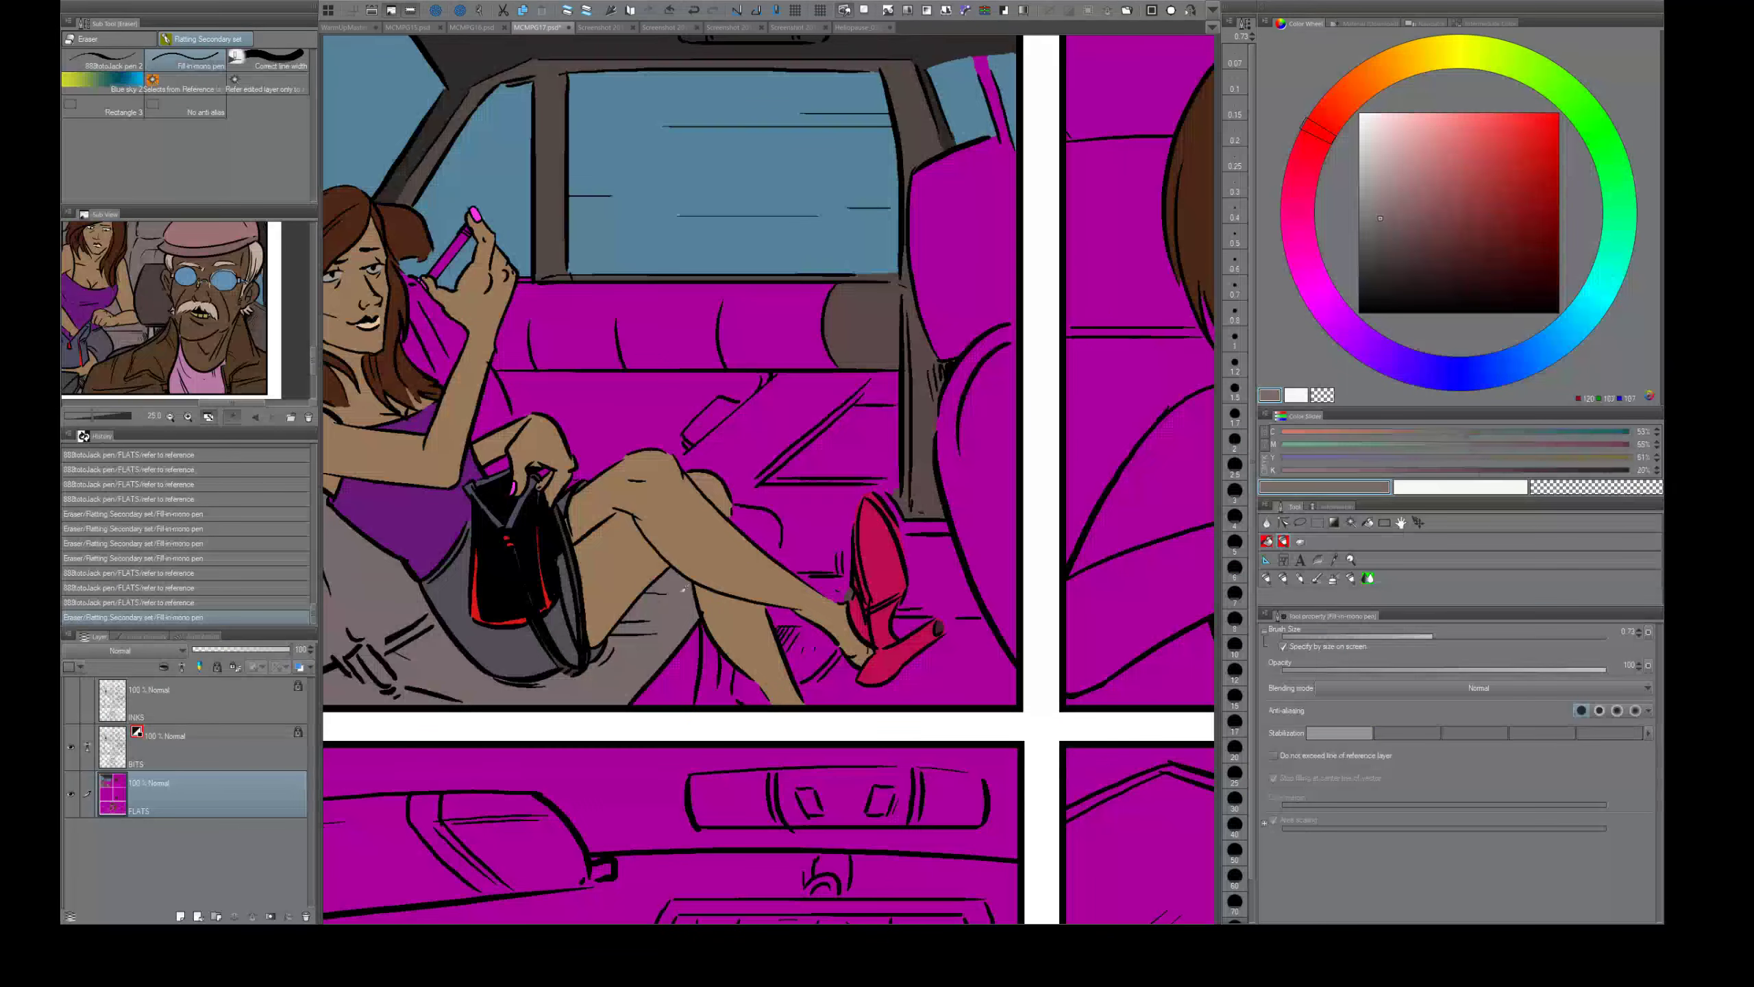
key(g)
click(779, 523)
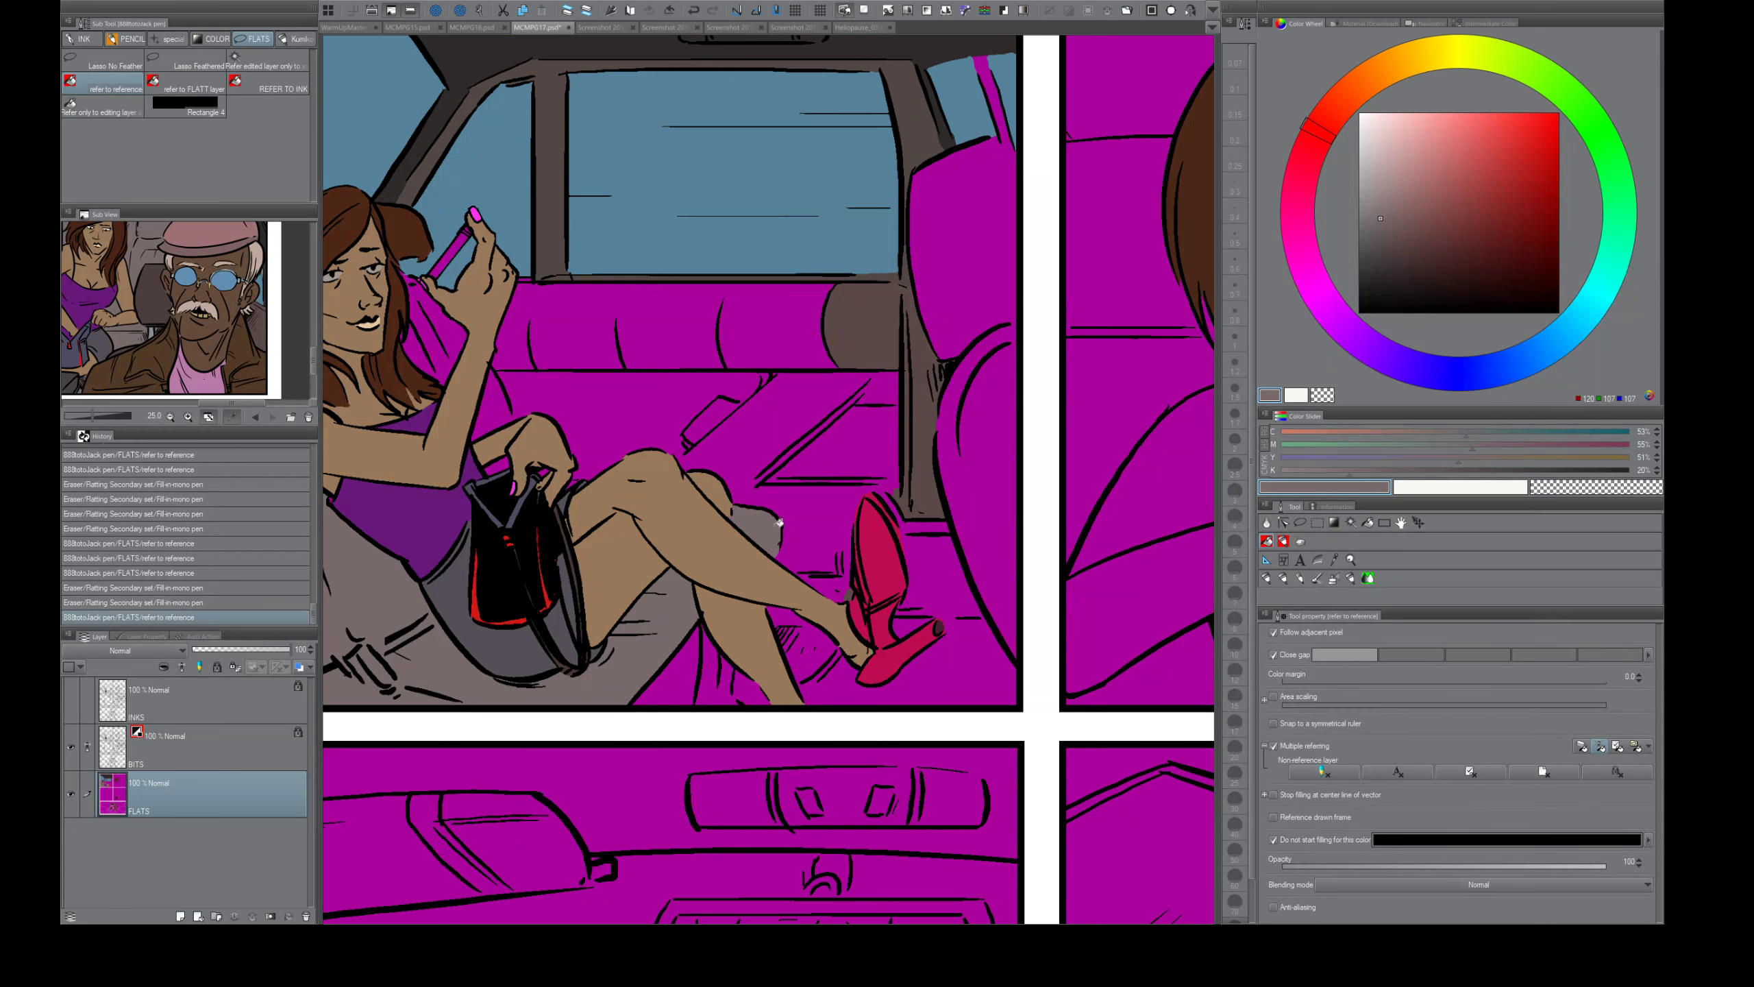
- Sample the window pillar's brown and fill the rear door panel, its padded upper band and the areas behind the woman's raised arm
alt+click(923, 440)
click(883, 459)
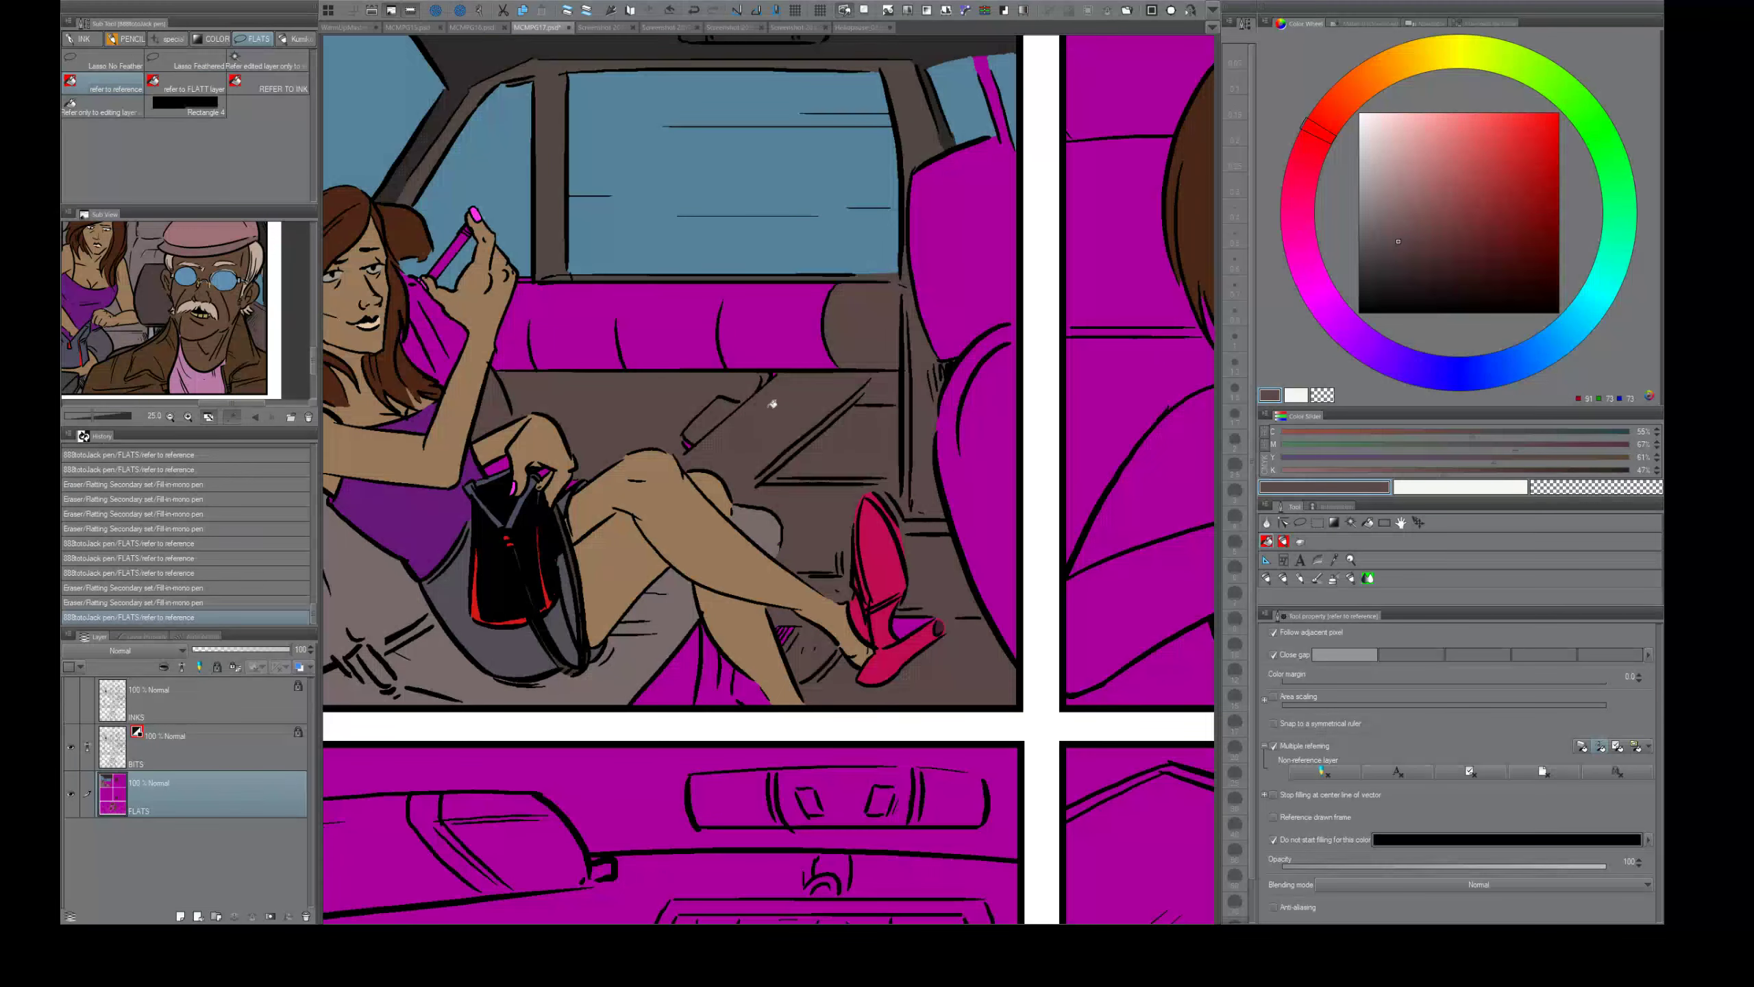
click(682, 338)
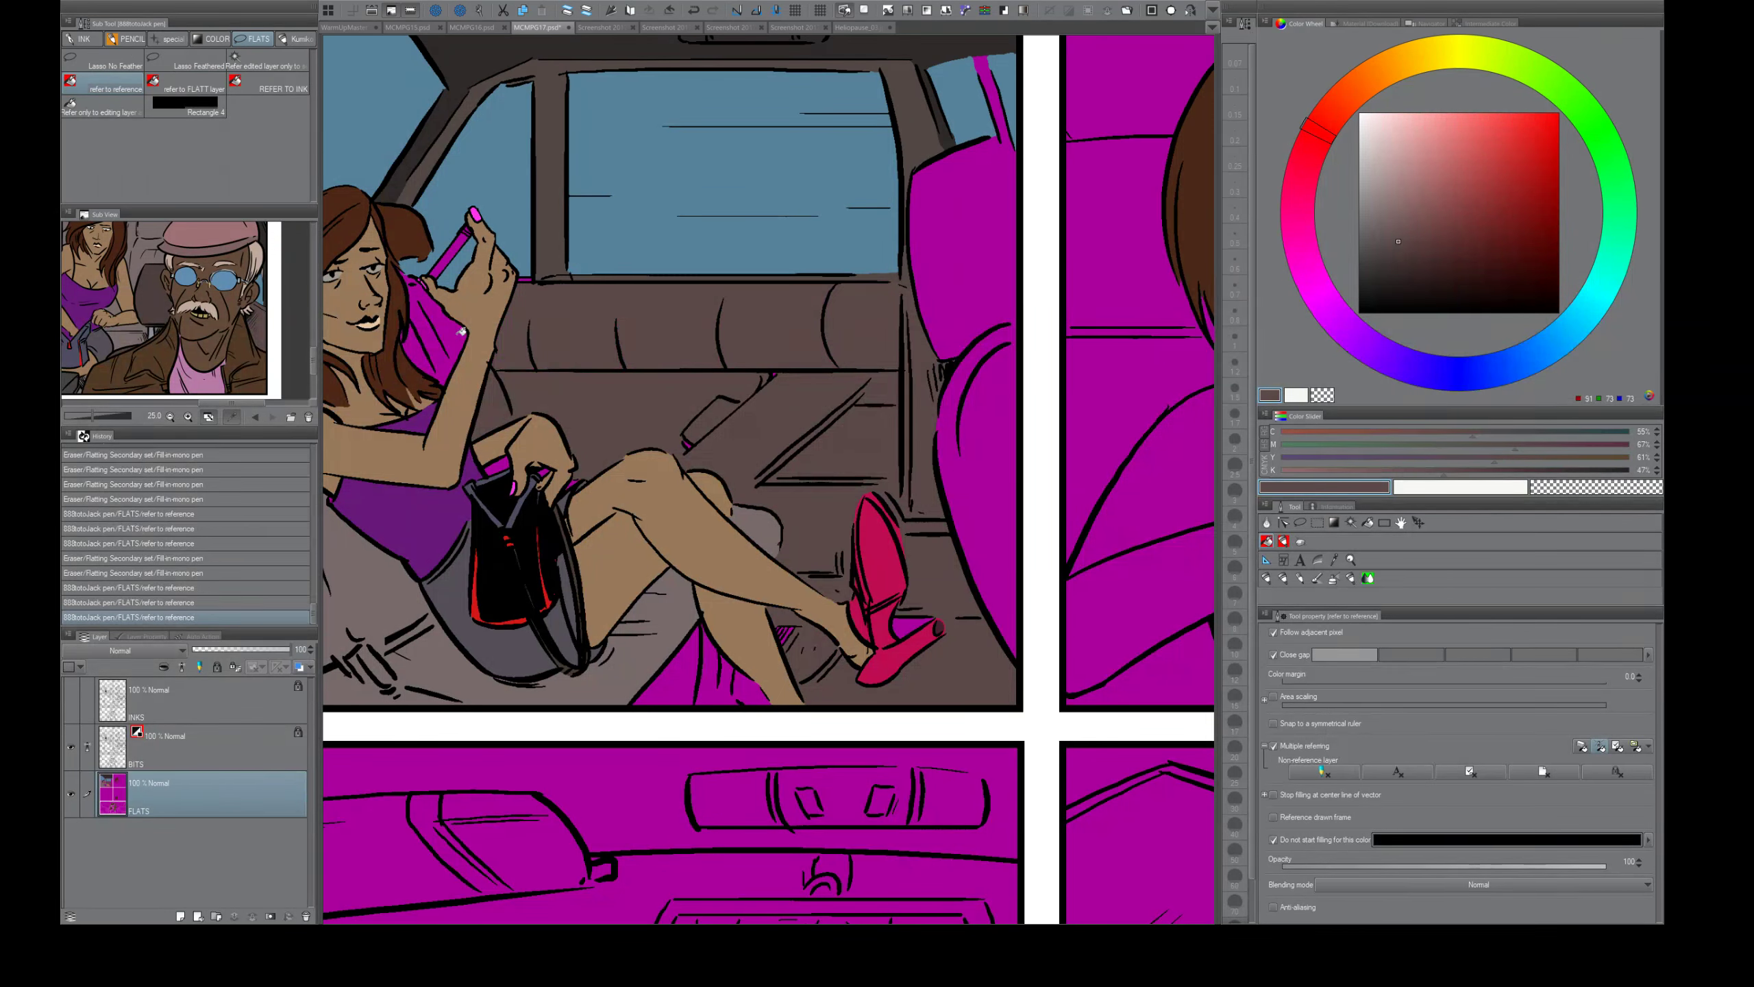
click(432, 342)
click(429, 344)
click(407, 327)
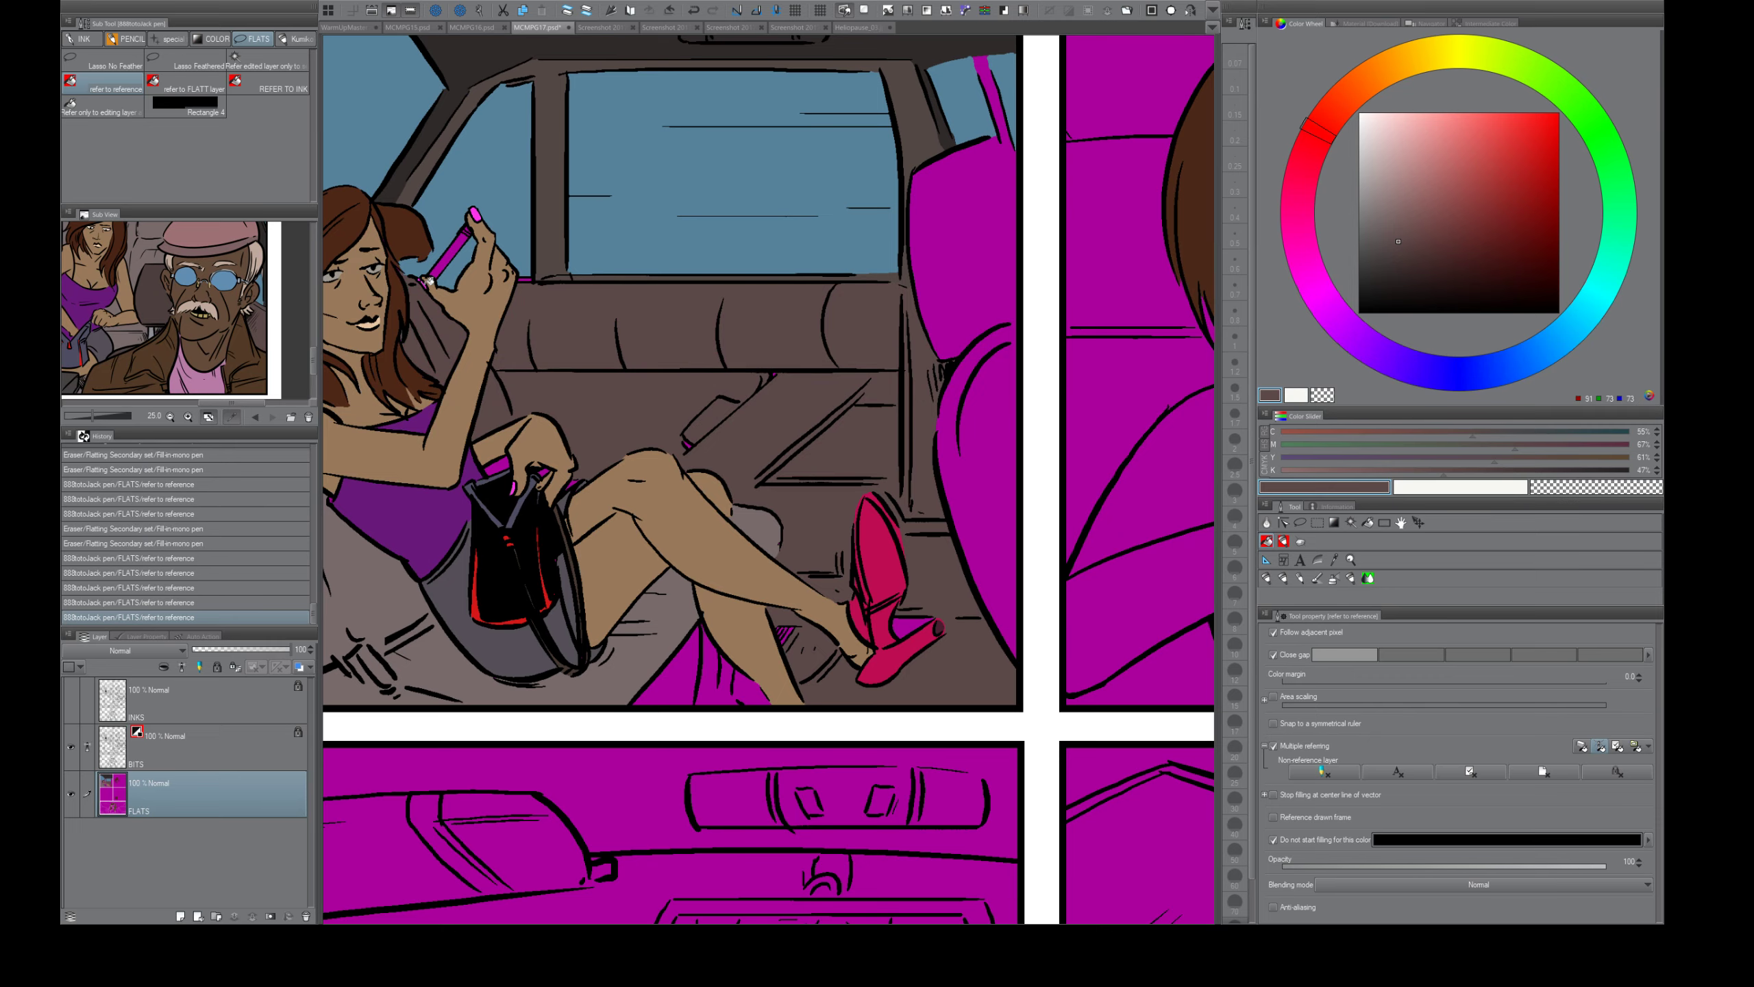
- Cover the leftover magenta at both ends of the door handle with the same brown
scroll(439, 309, up, 4)
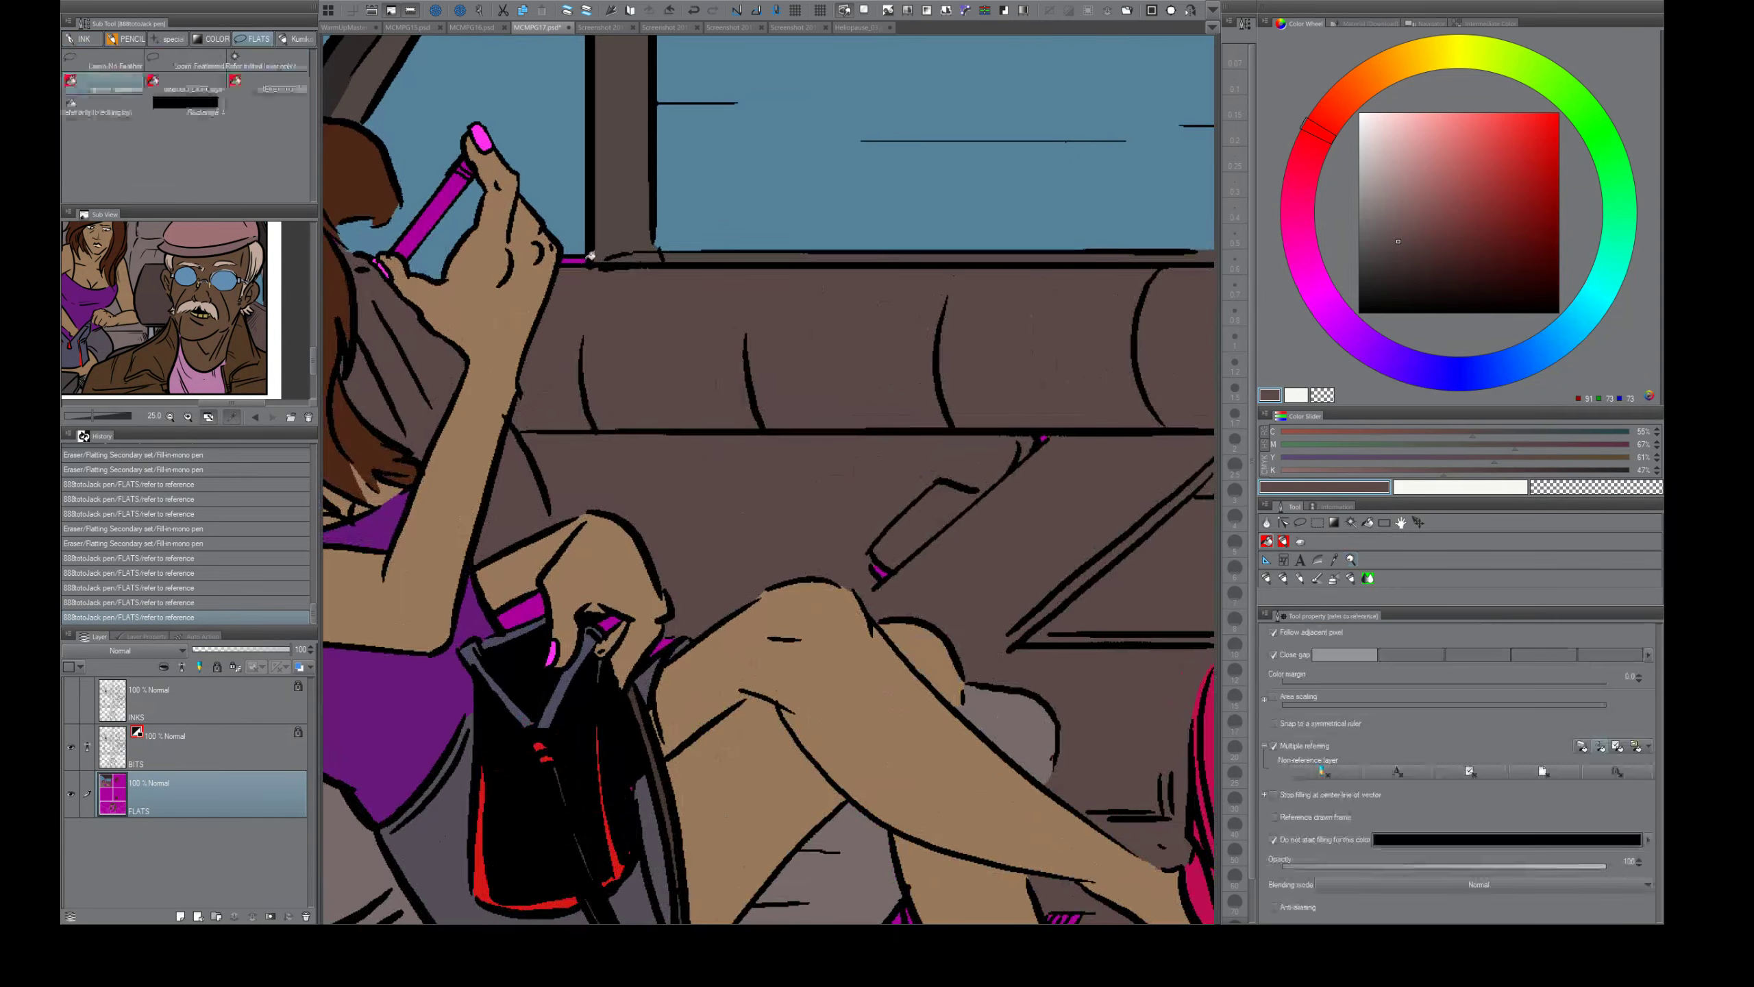
scroll(888, 566, down, 5)
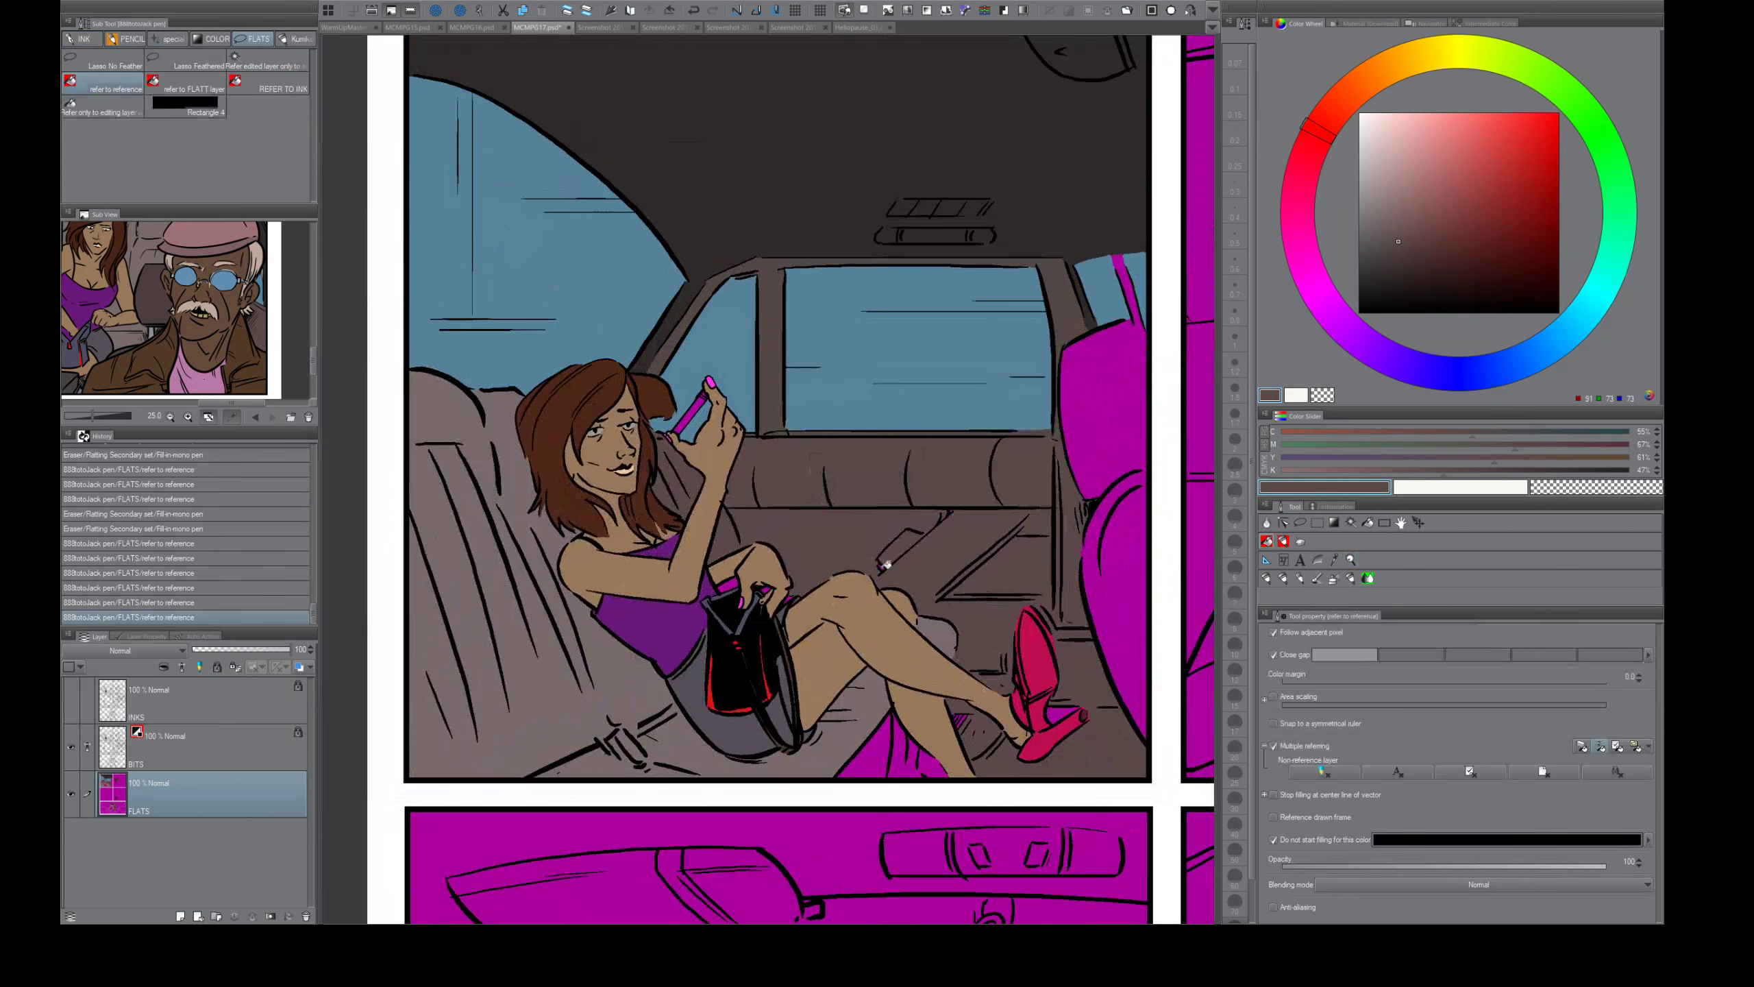
click(888, 565)
key(e)
click(951, 512)
key(ctrl+space)
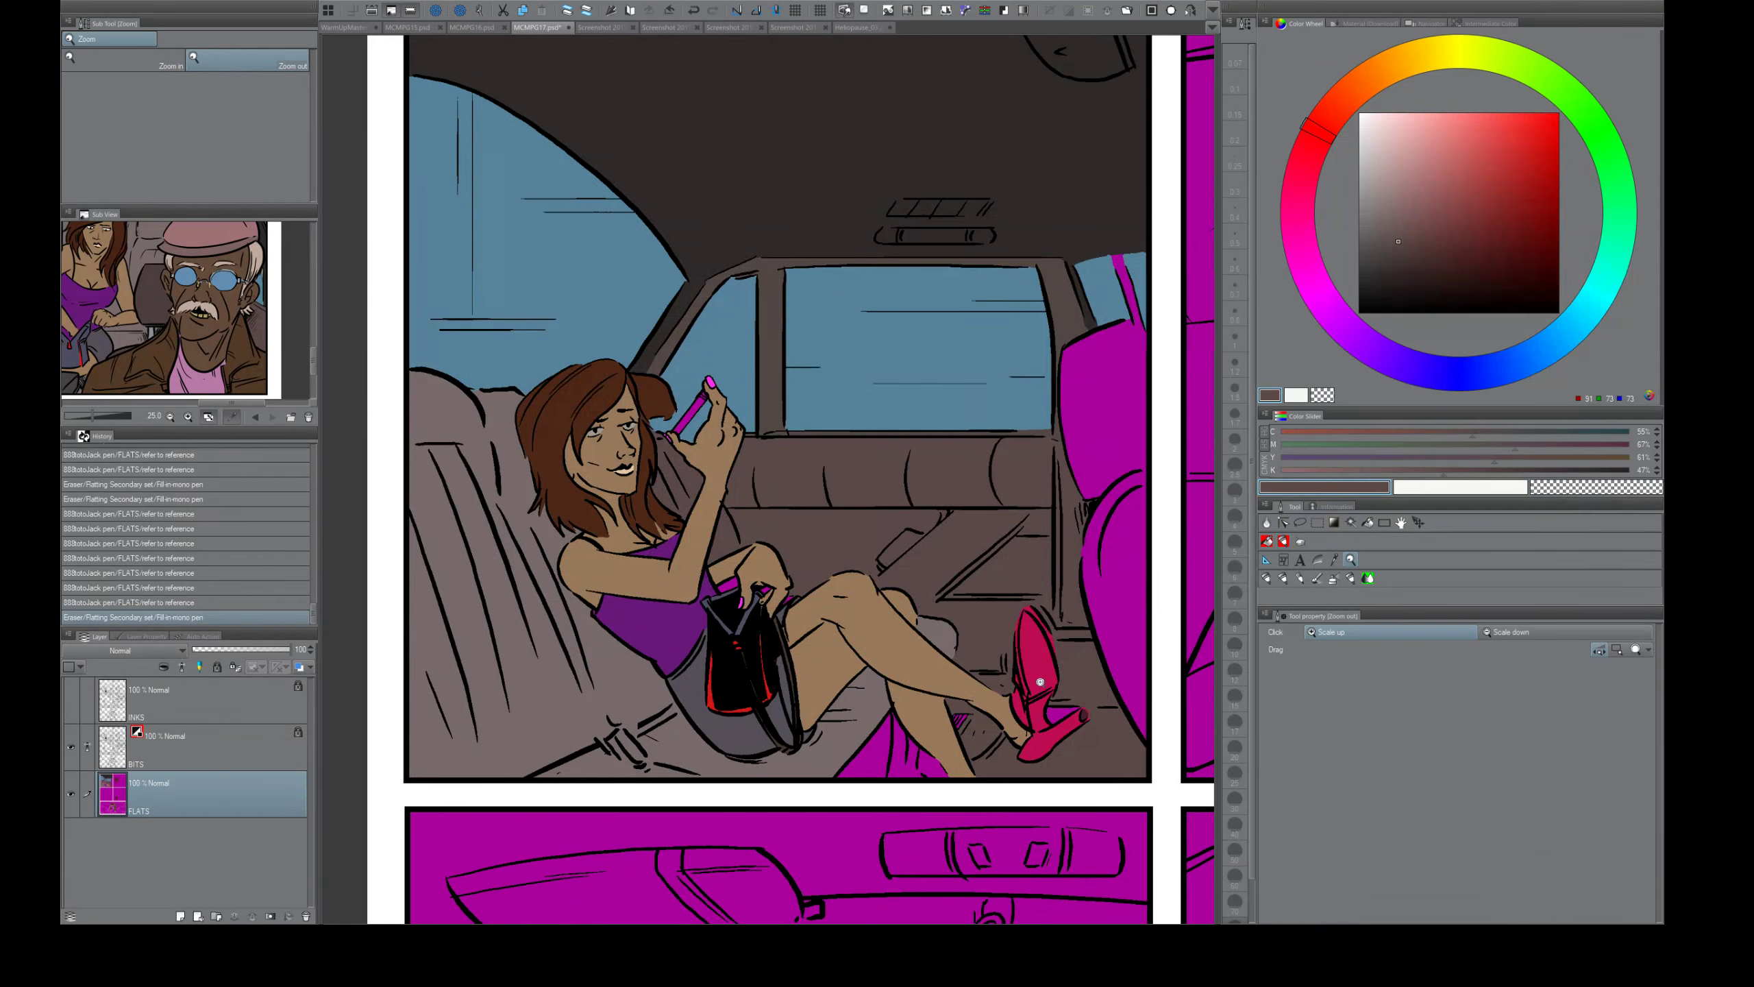
- Fill the car floor beneath the woman's legs with the door's brown
drag(1042, 681, 1008, 684)
key(p)
click(1062, 698)
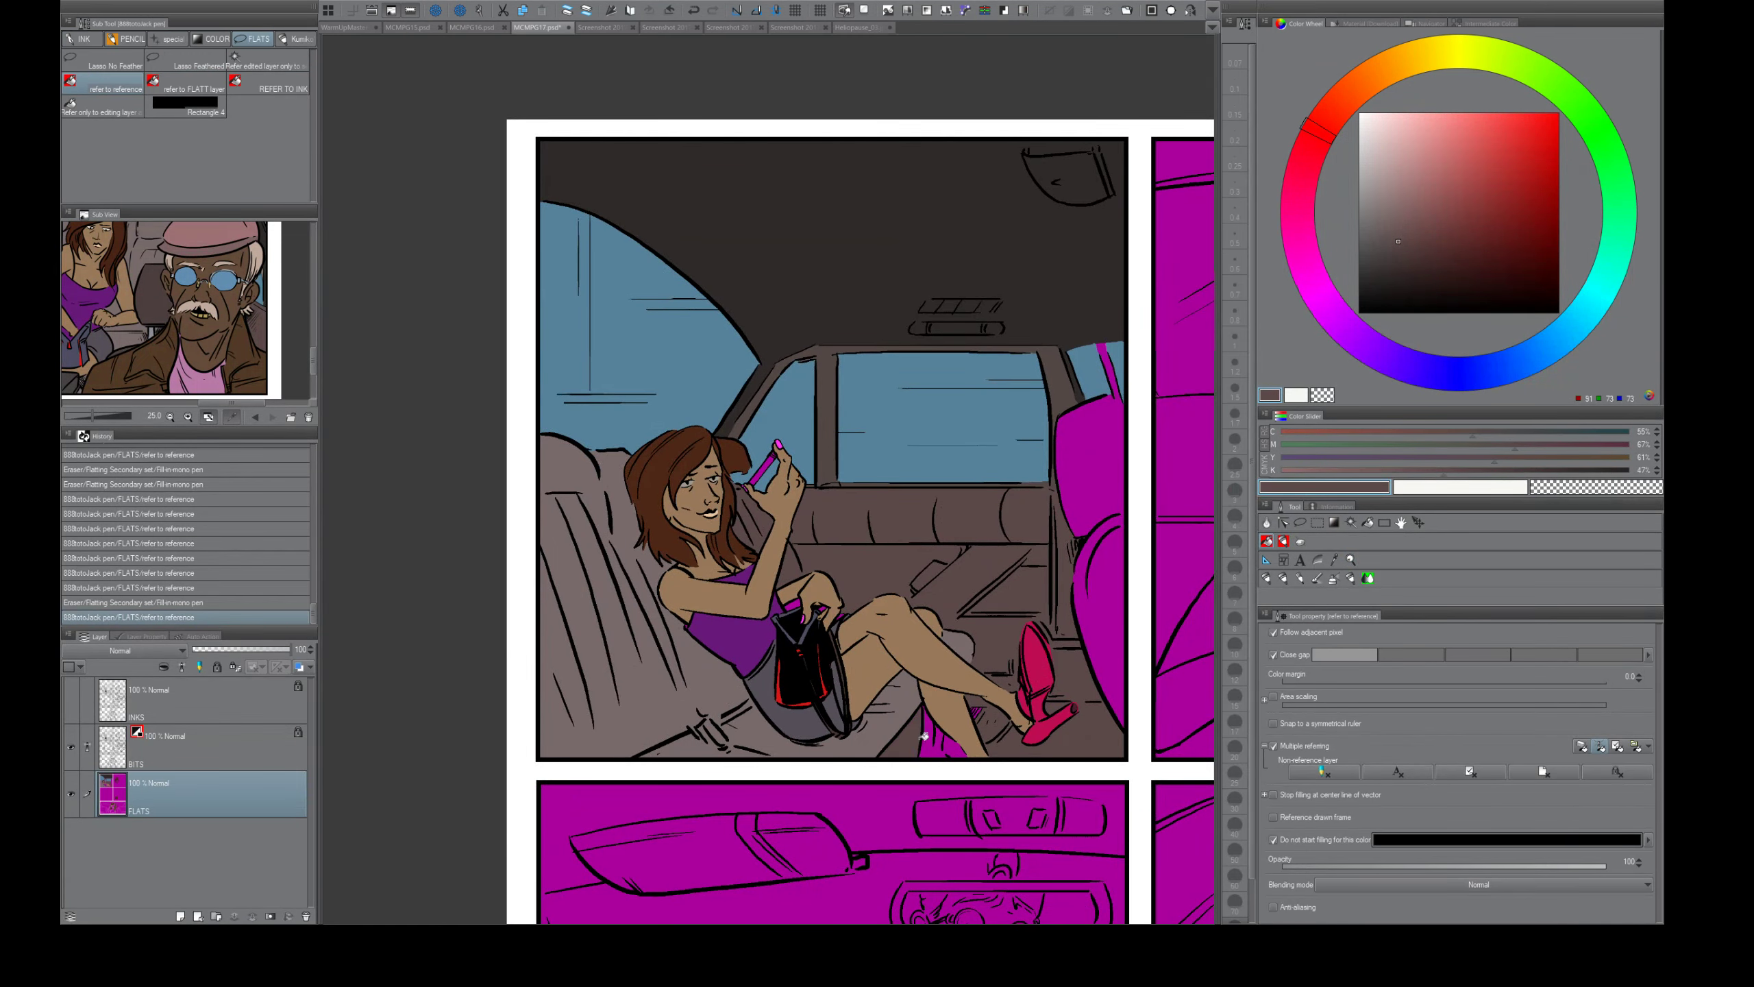
click(958, 740)
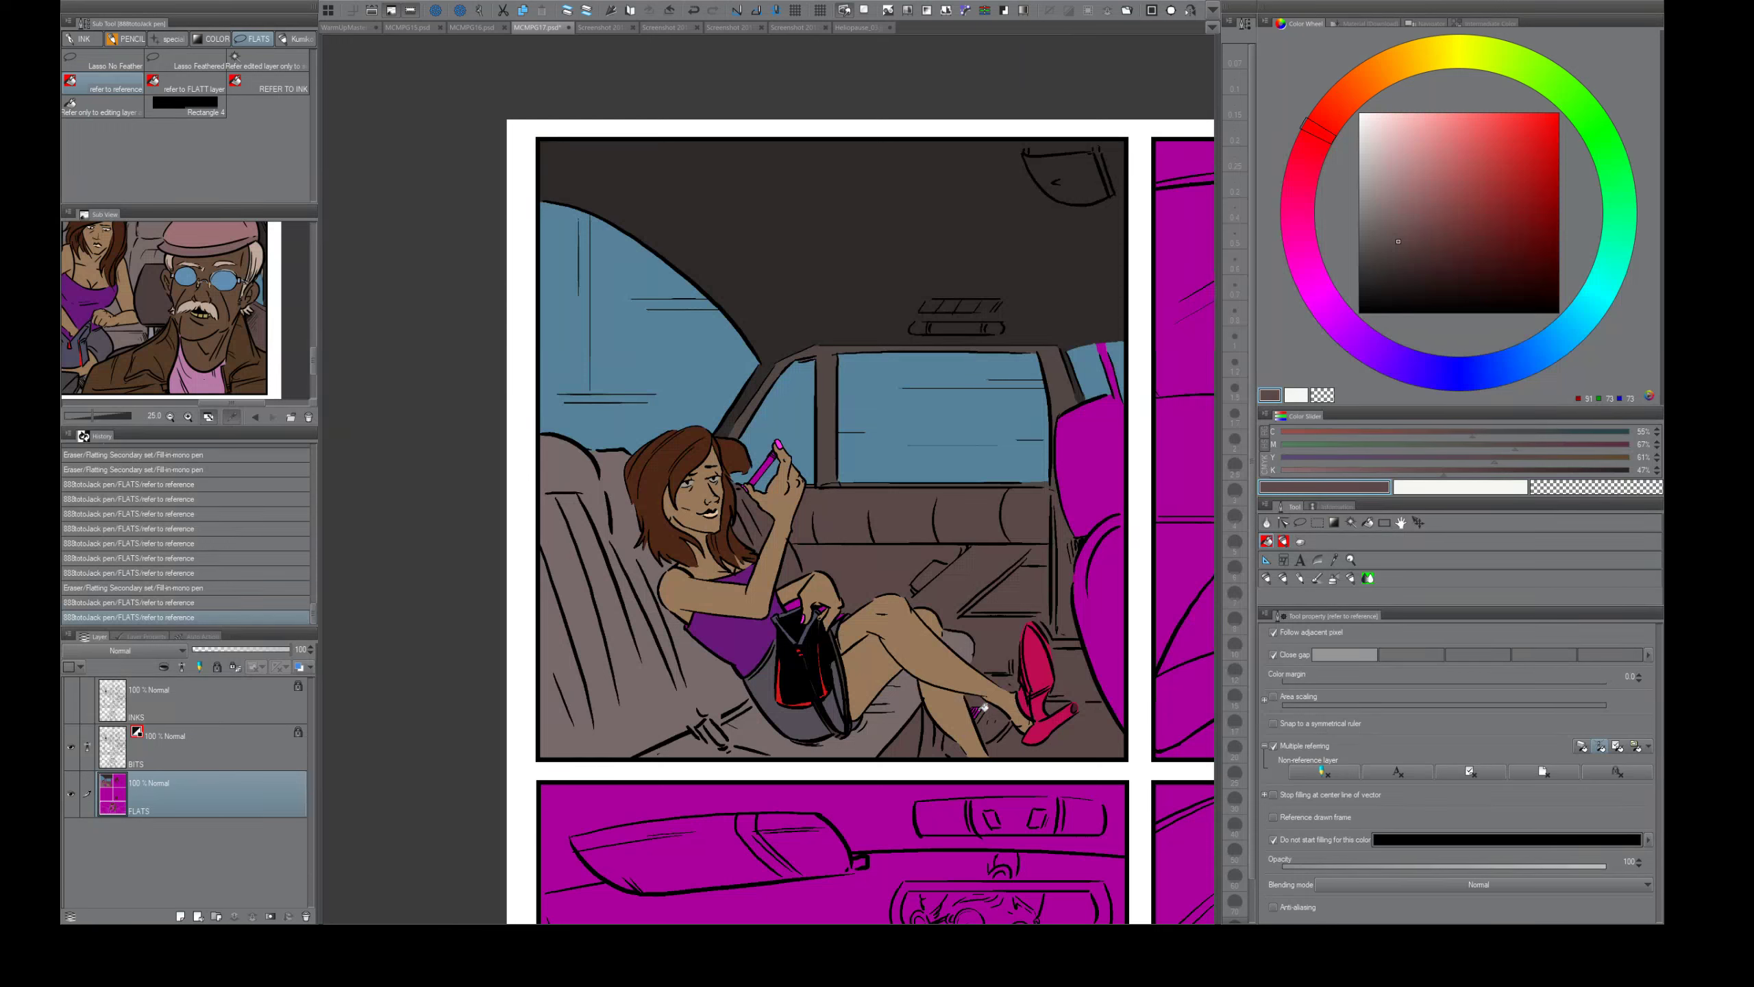
- Undo the last fill, then fill the magenta slivers in the hatching between the legs and the fleck near the ankle with brown
click(975, 707)
click(976, 704)
key(ctrl+z)
key(/)
drag(986, 722, 1056, 733)
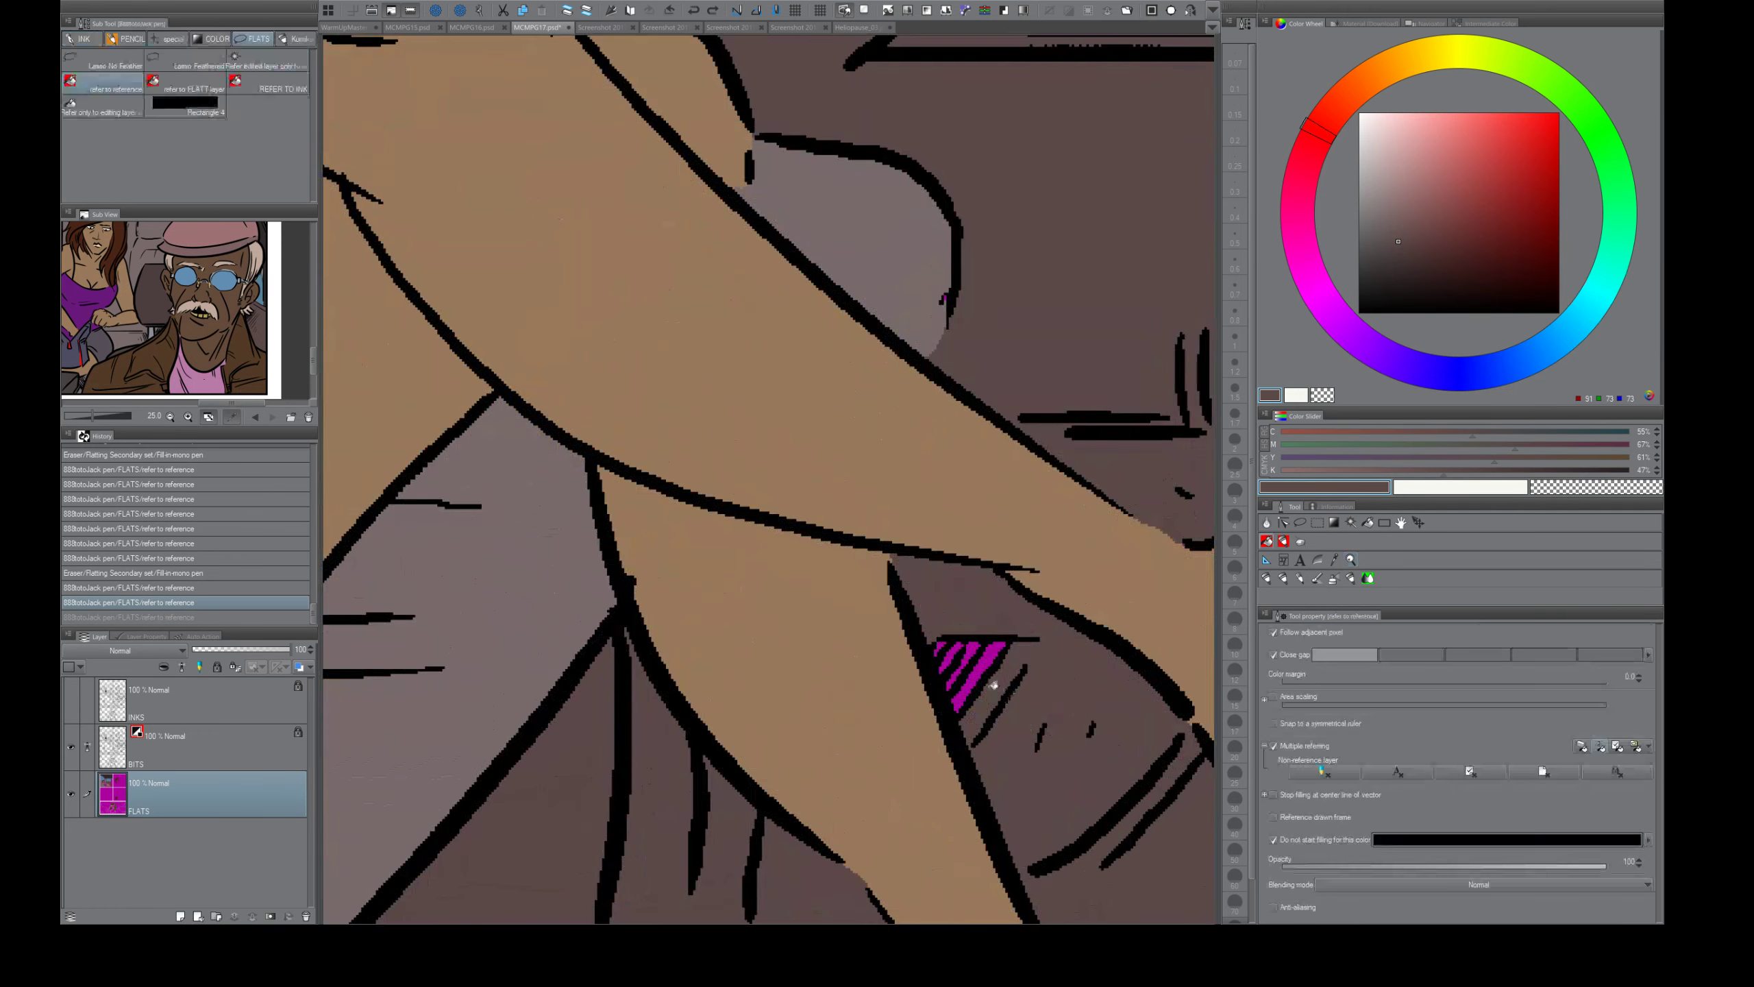
drag(992, 647, 991, 655)
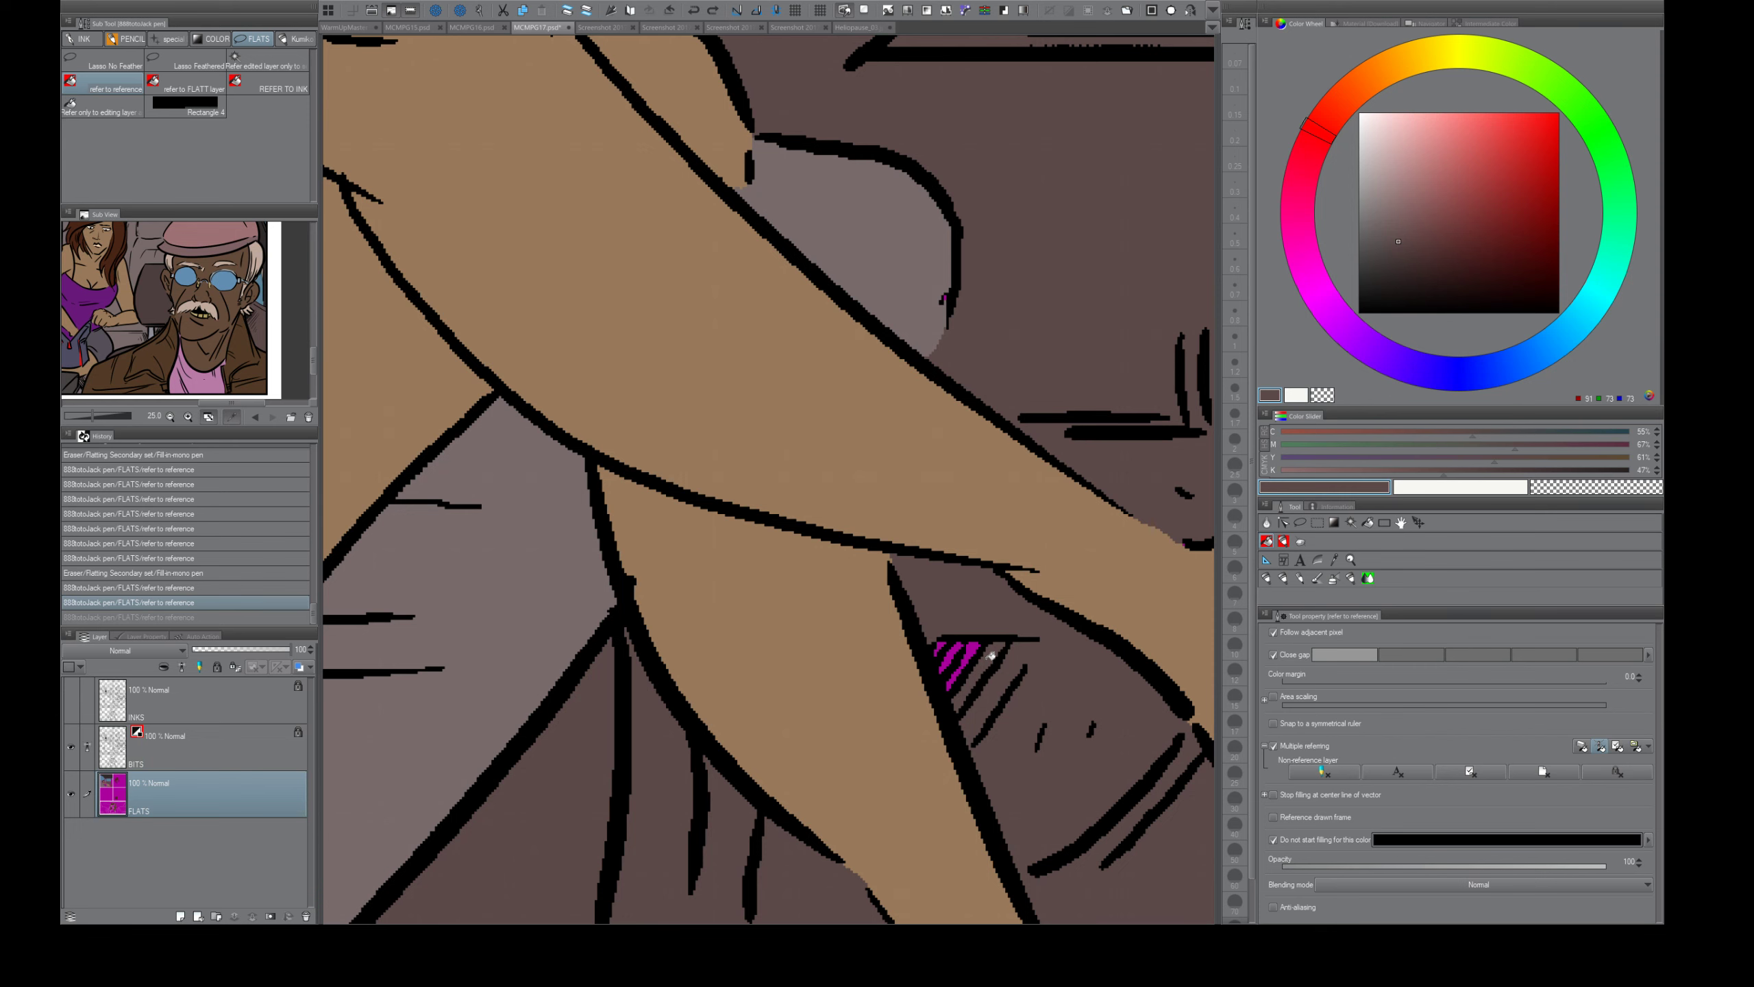
drag(991, 656, 948, 642)
click(1186, 482)
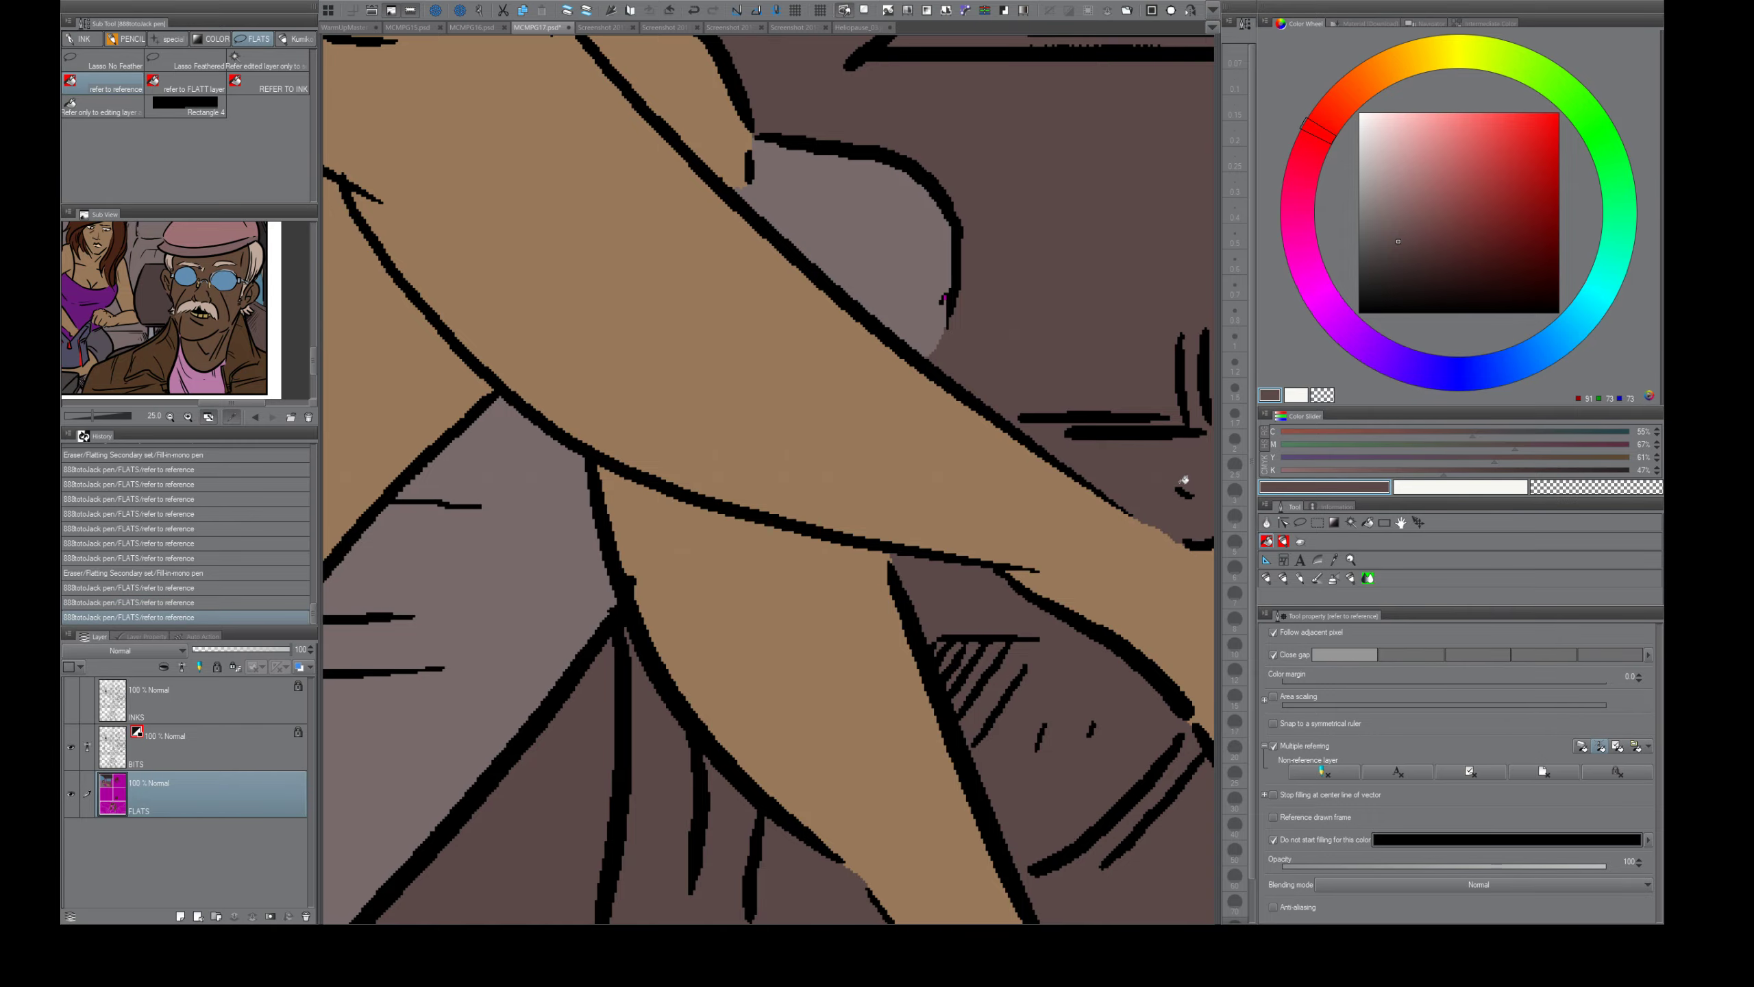
- Pick a darker brown from the reference picture, seal the front seat's upper edge at the panel border and fill the seat
drag(1008, 731, 784, 717)
drag(895, 744, 865, 727)
scroll(865, 727, down, 2)
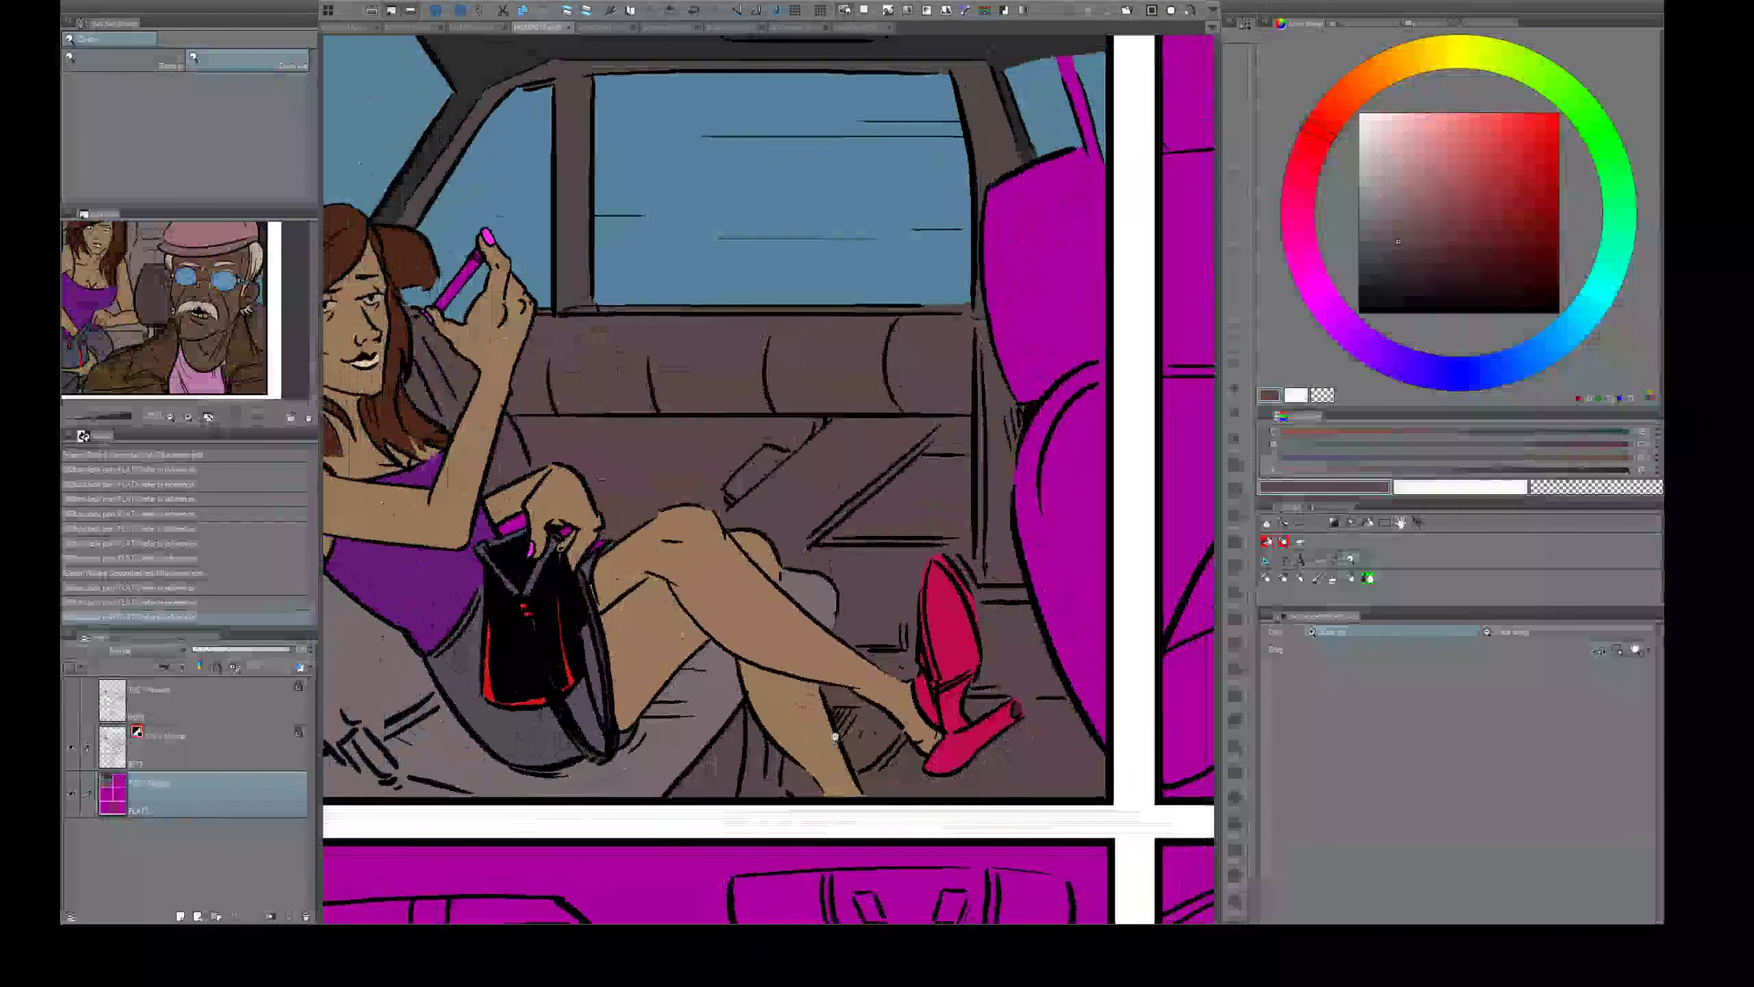
drag(604, 712, 796, 673)
drag(856, 471, 646, 625)
drag(767, 717, 763, 711)
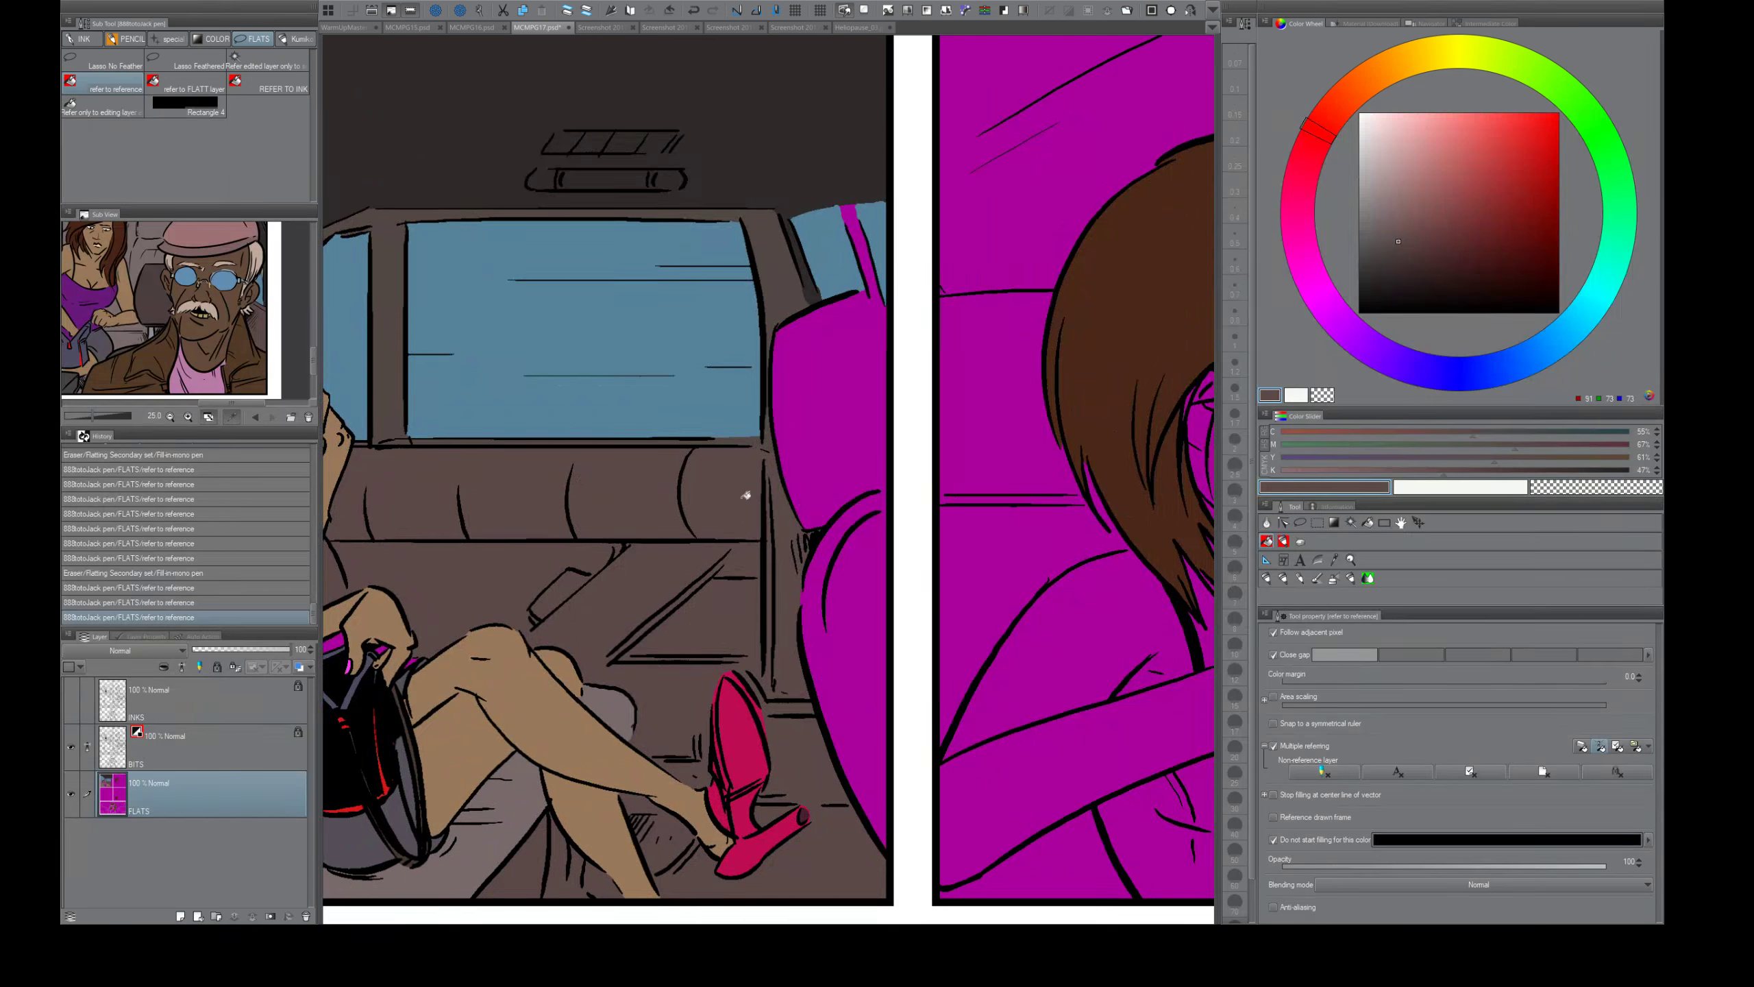
click(157, 301)
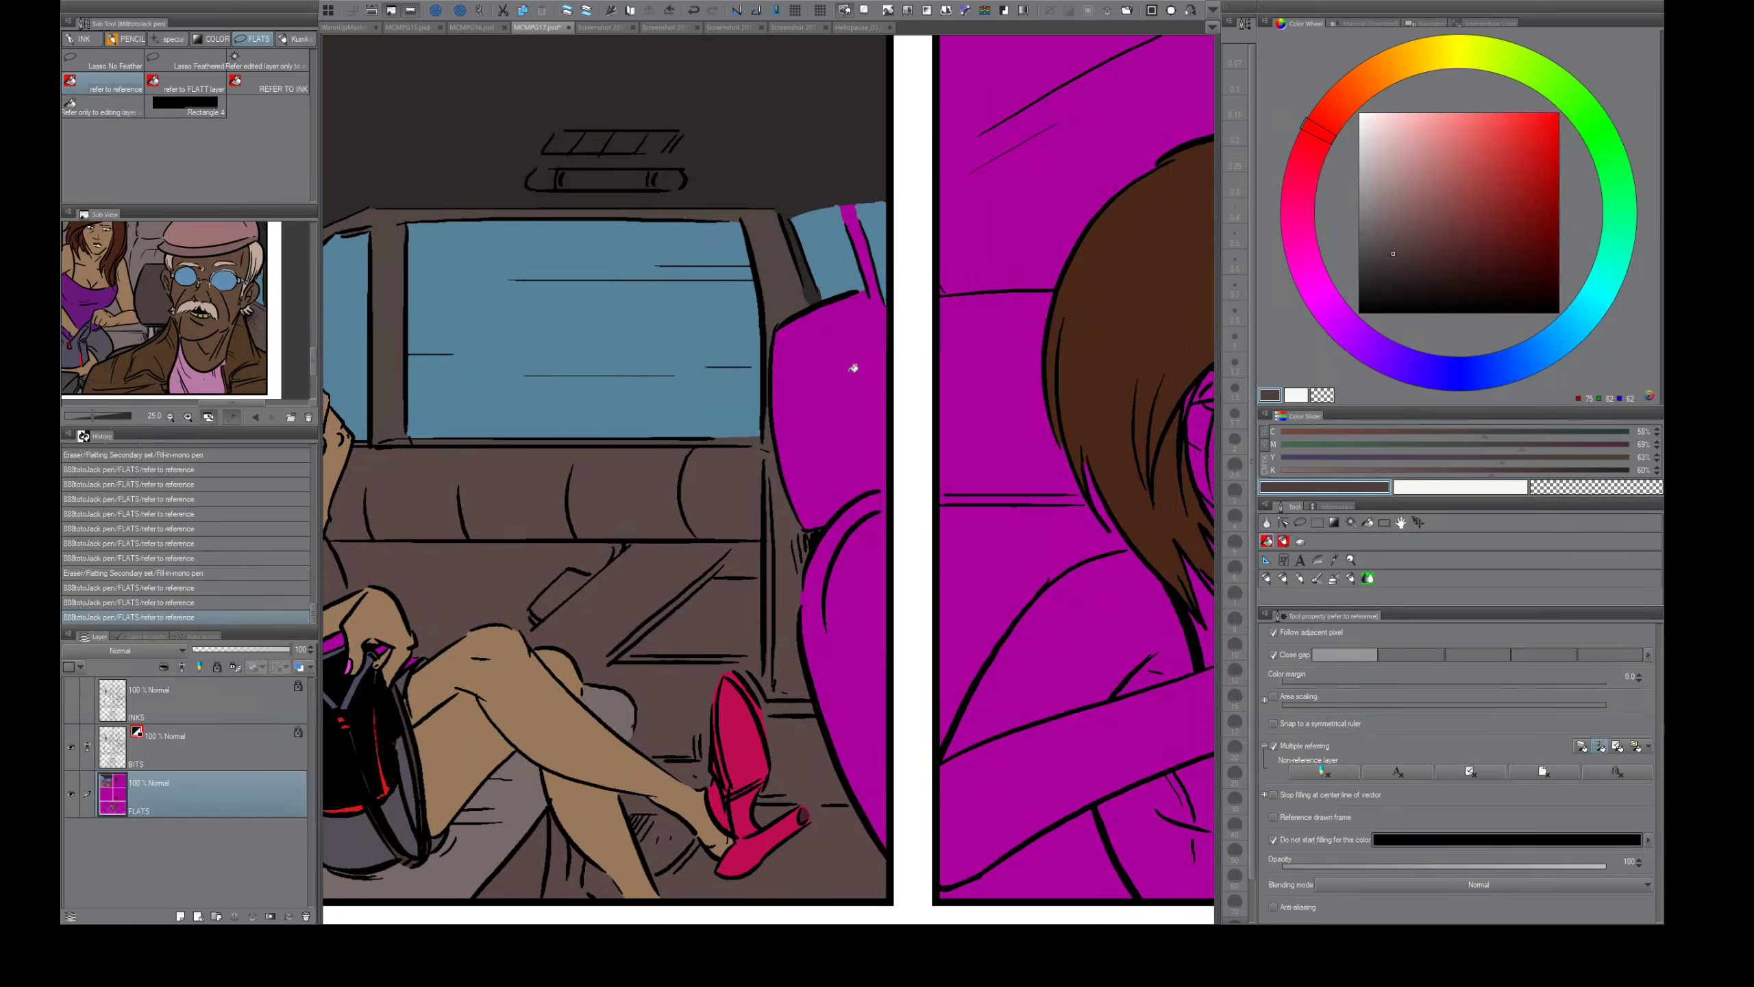
key(e)
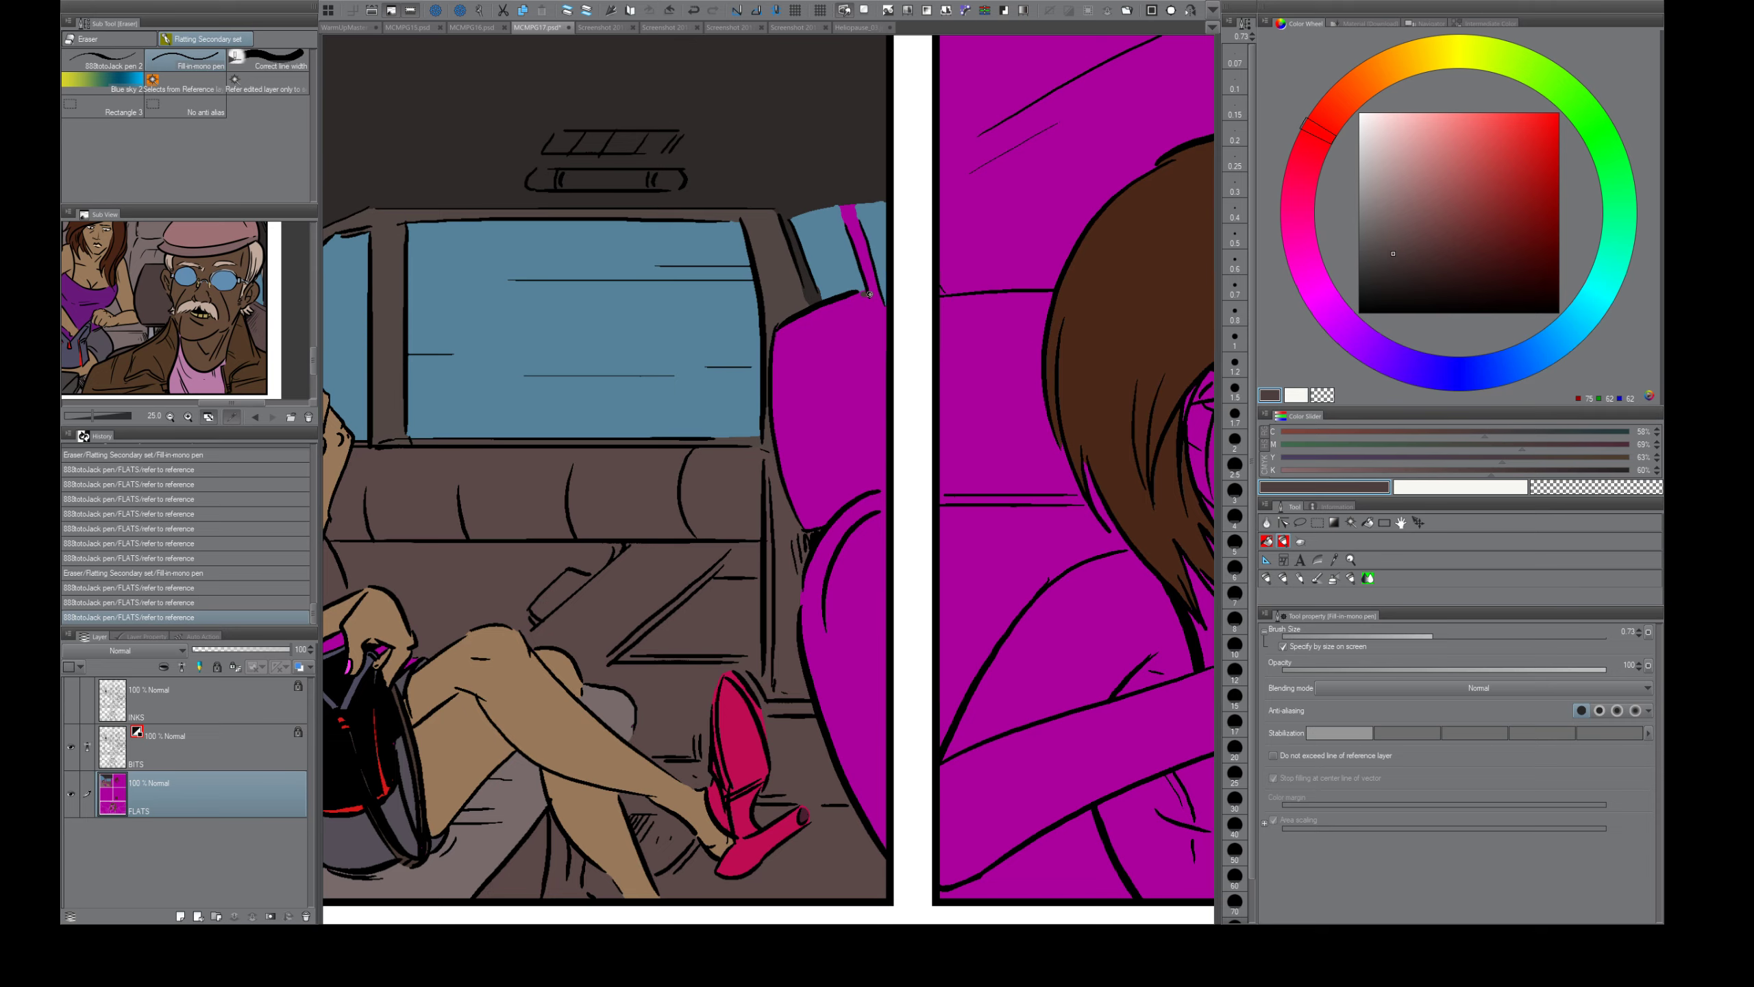
drag(887, 311, 888, 313)
key(g)
click(876, 323)
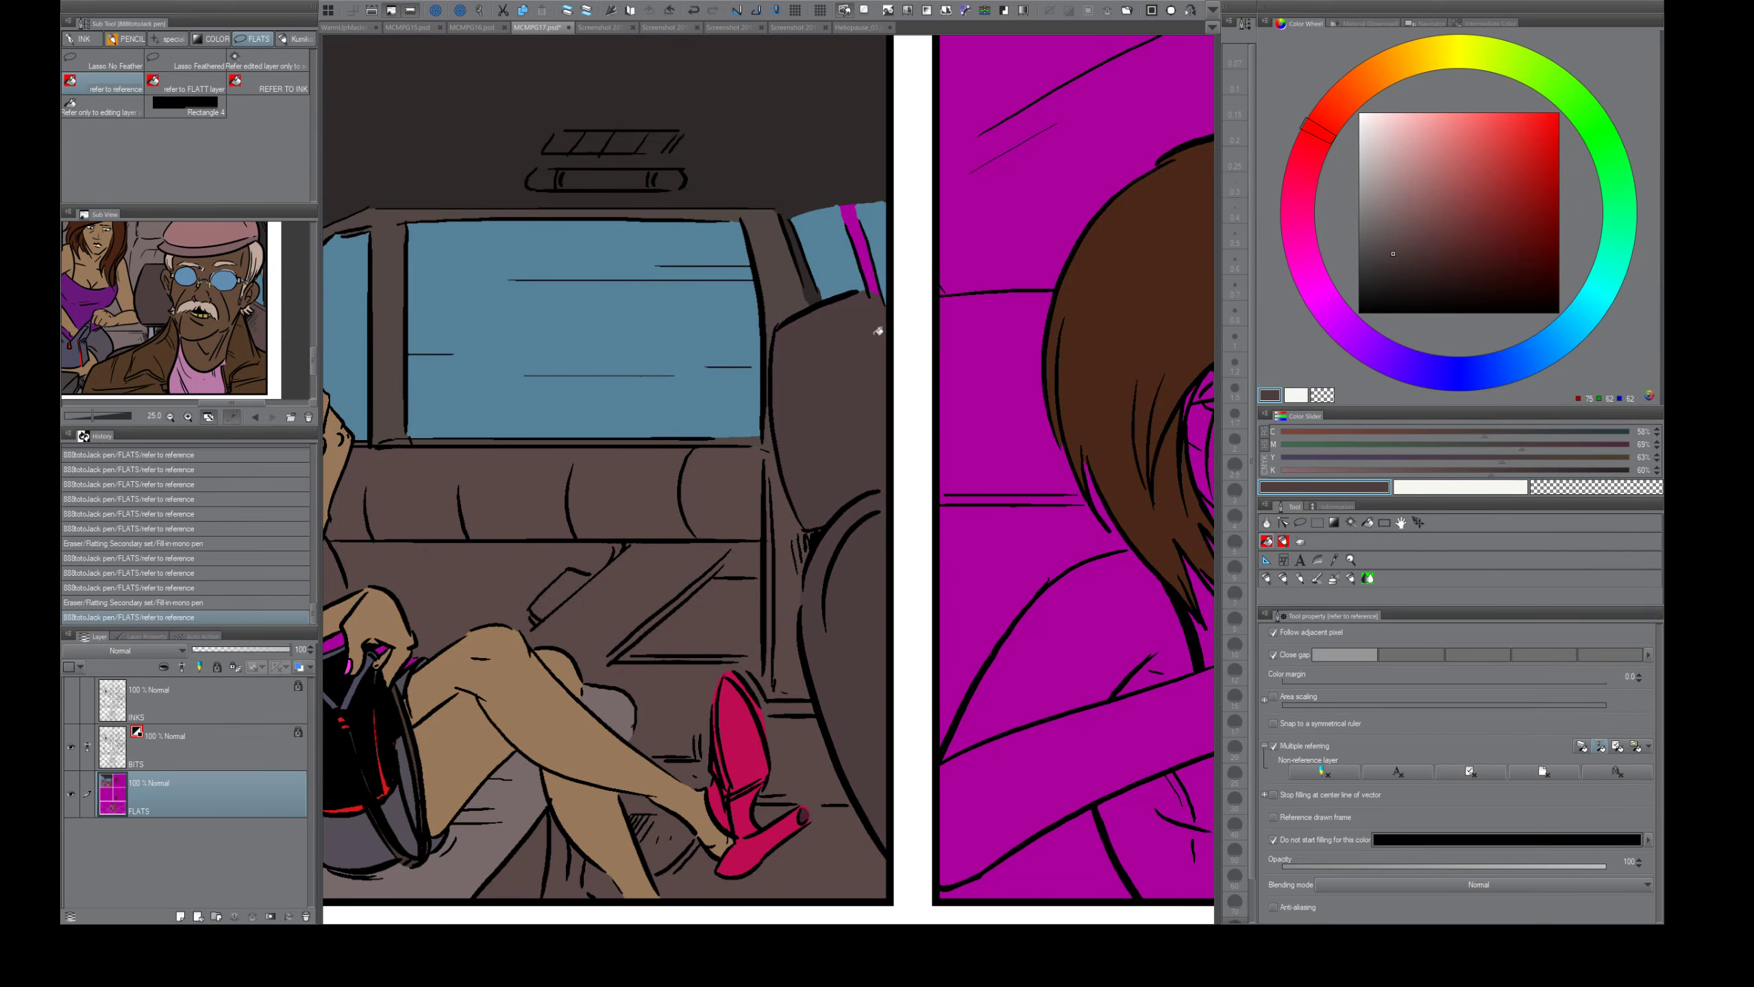
- Resample the rear door panel's brown and darken it slightly
key(ctrl+space)
drag(851, 687, 849, 600)
key(ctrl+space)
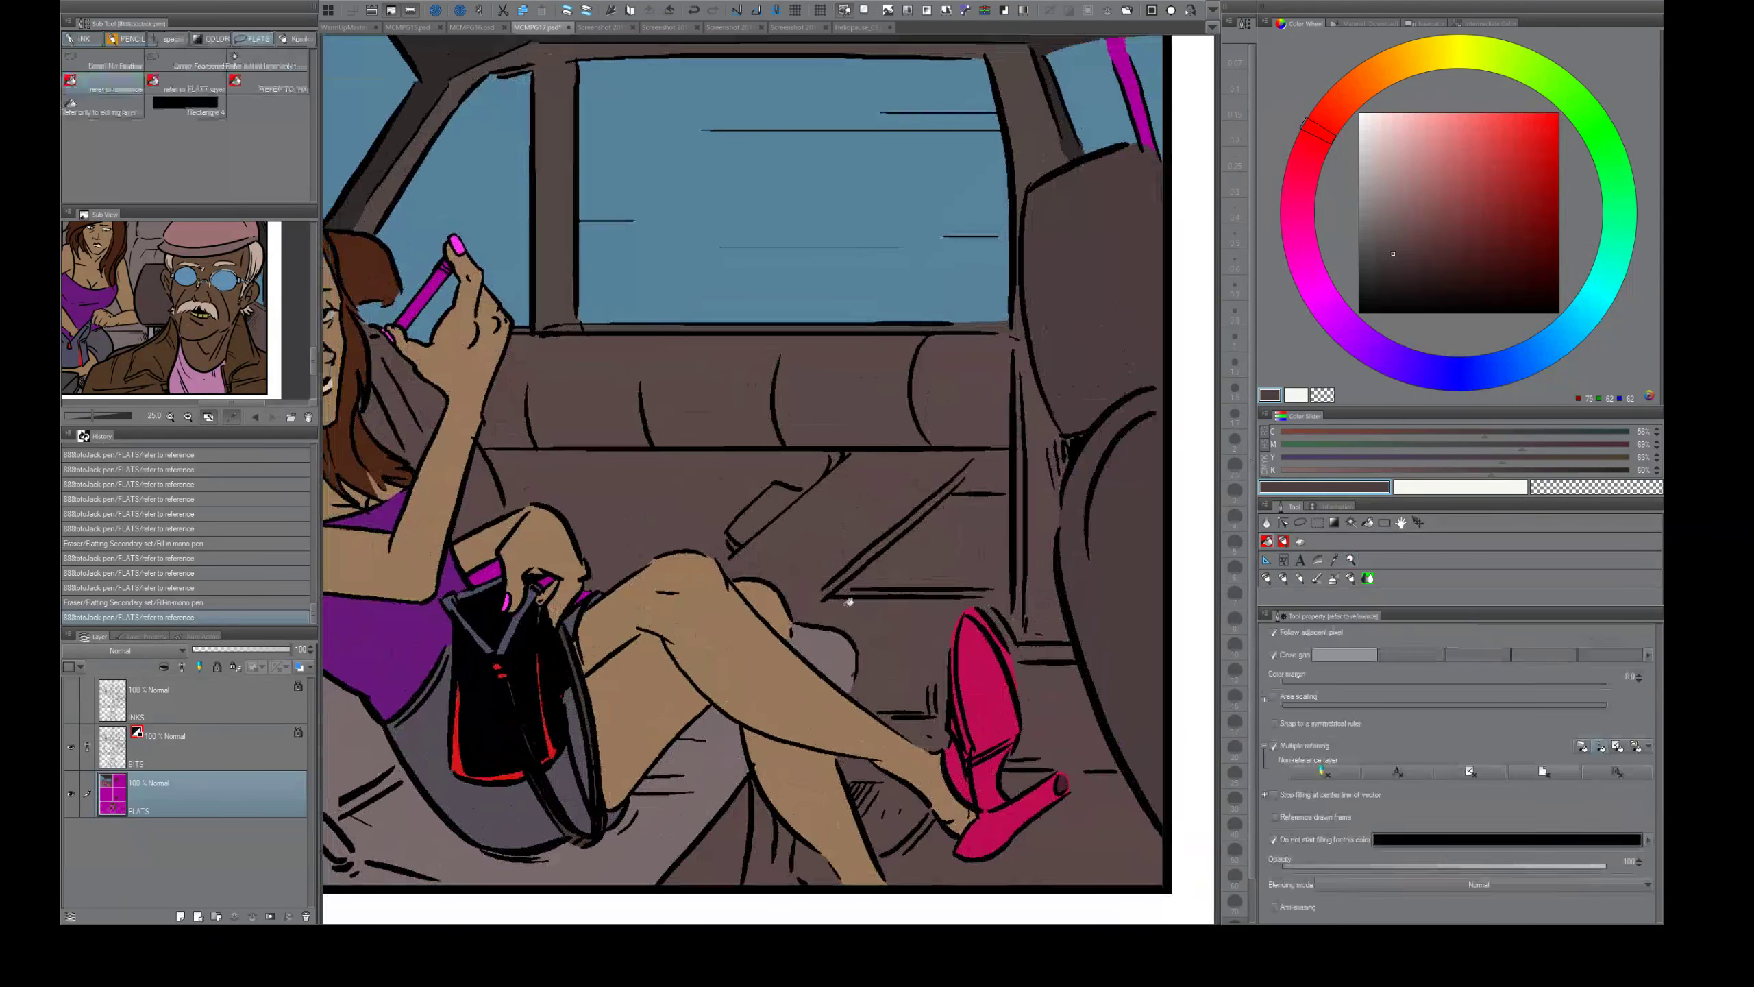
ctrl+alt+click(848, 602)
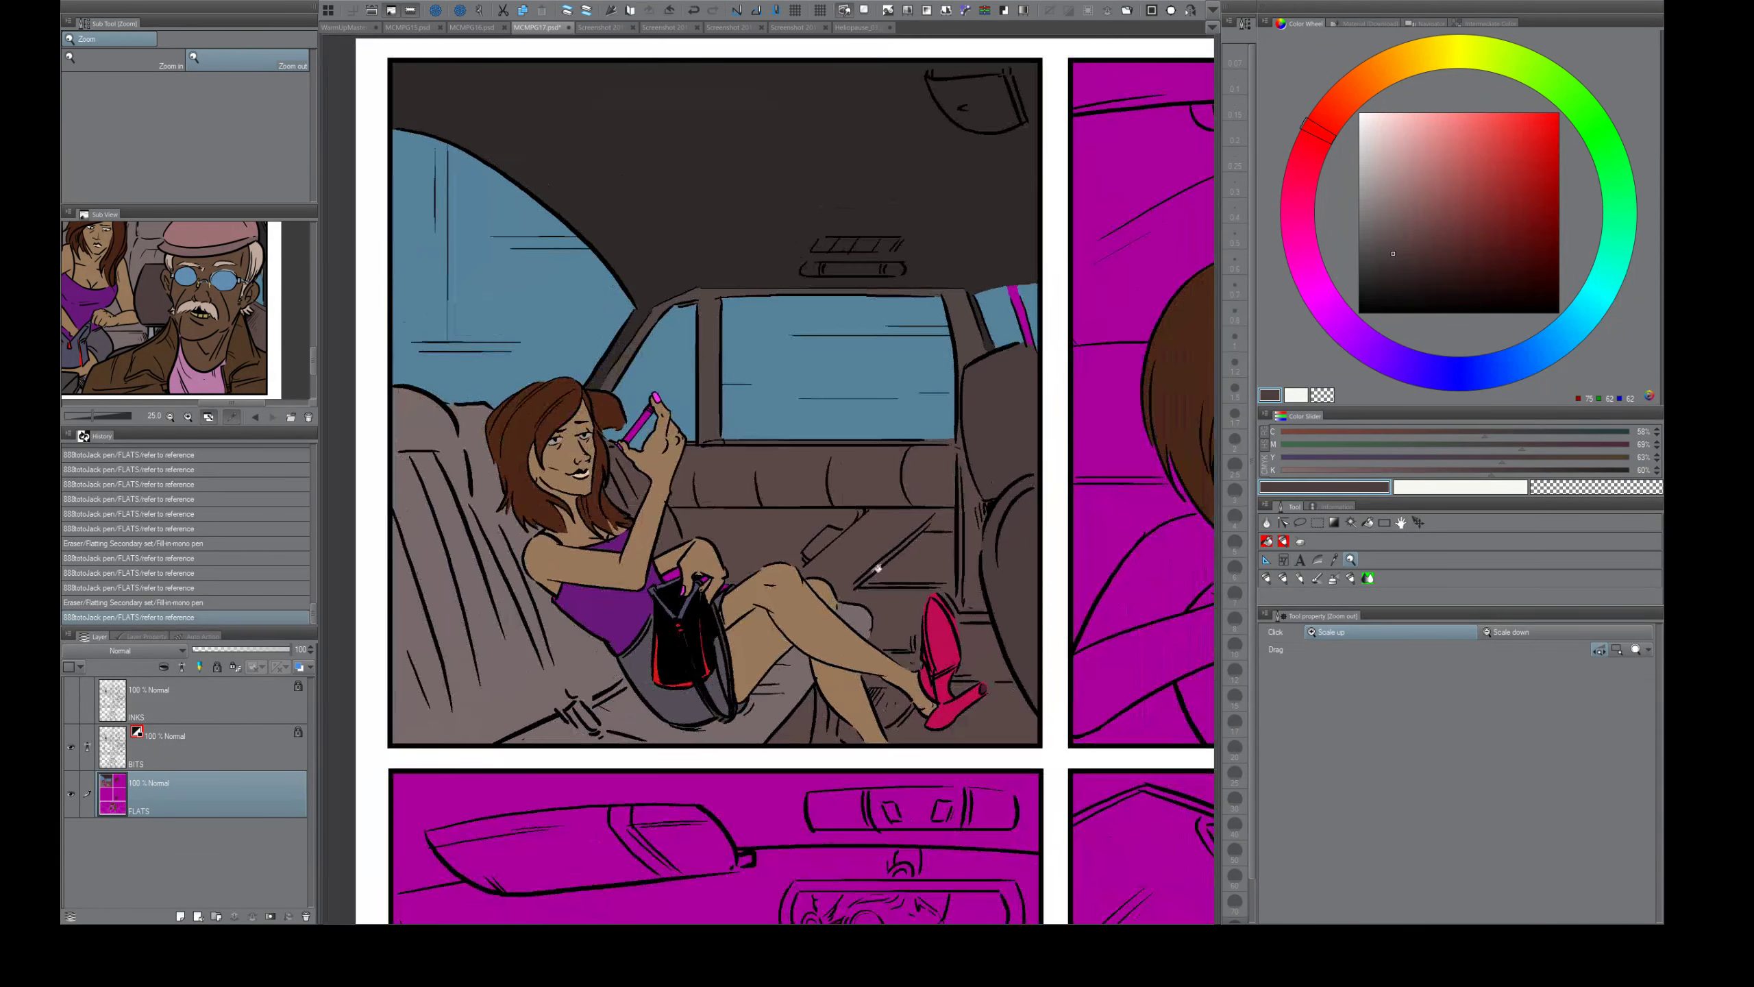
alt+click(876, 550)
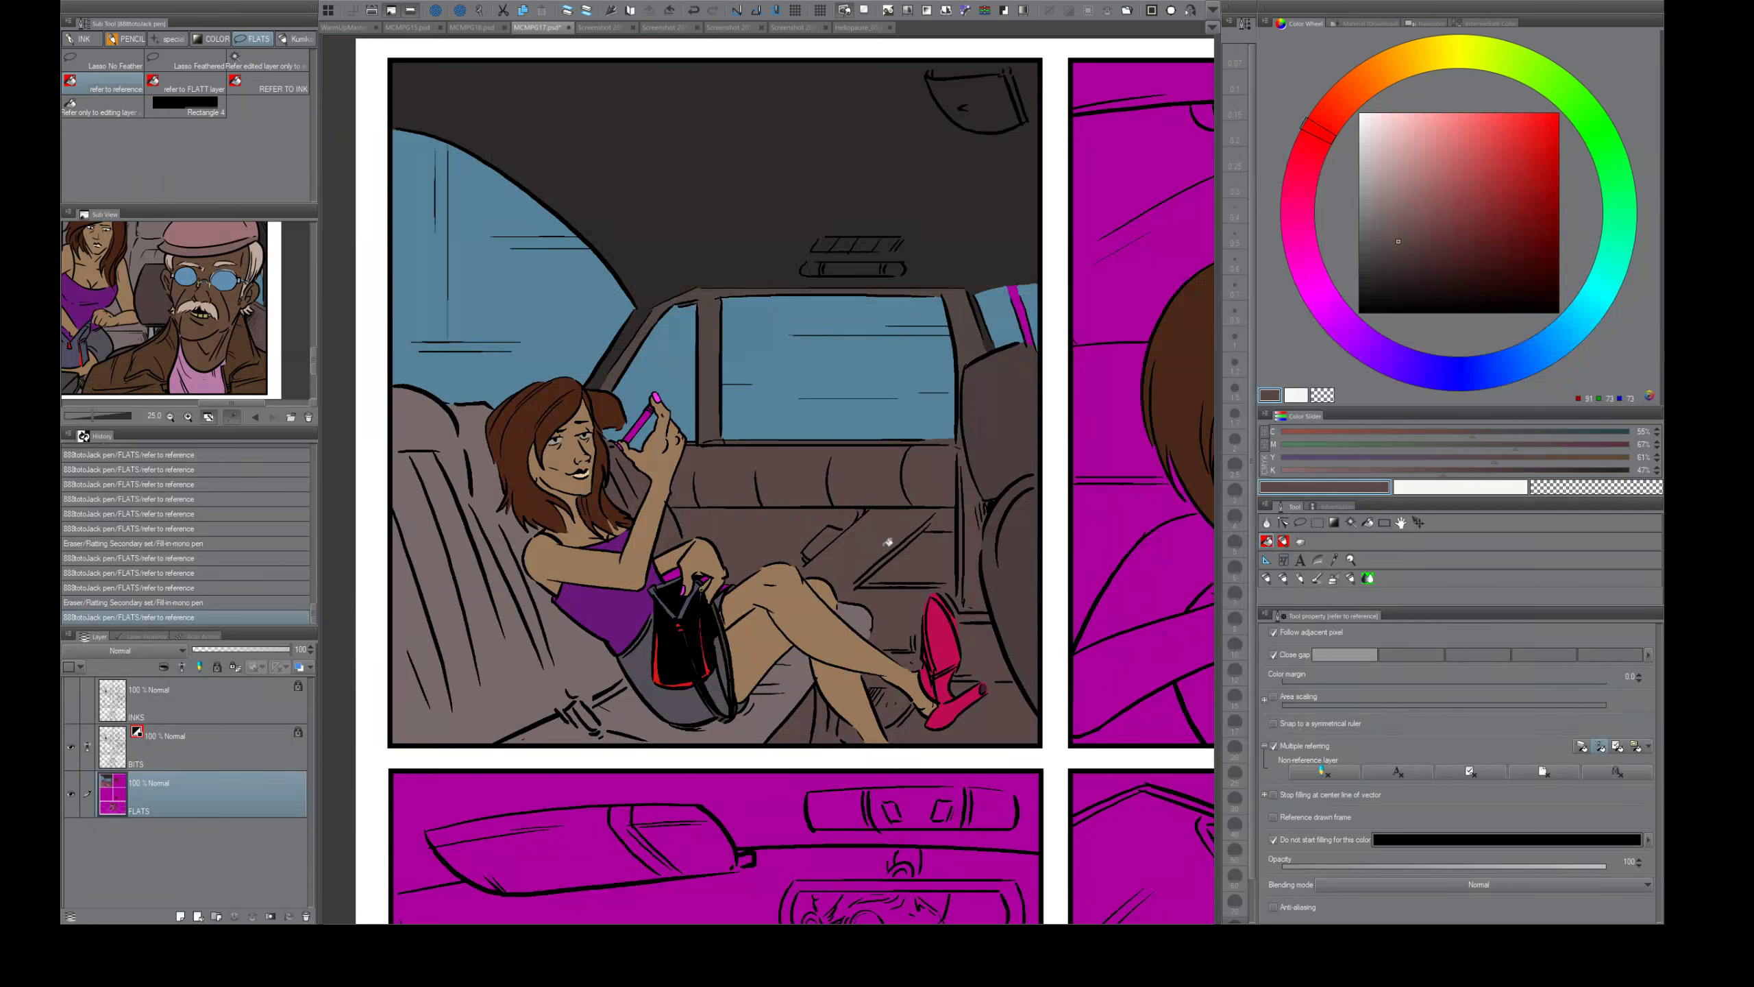
click(1402, 277)
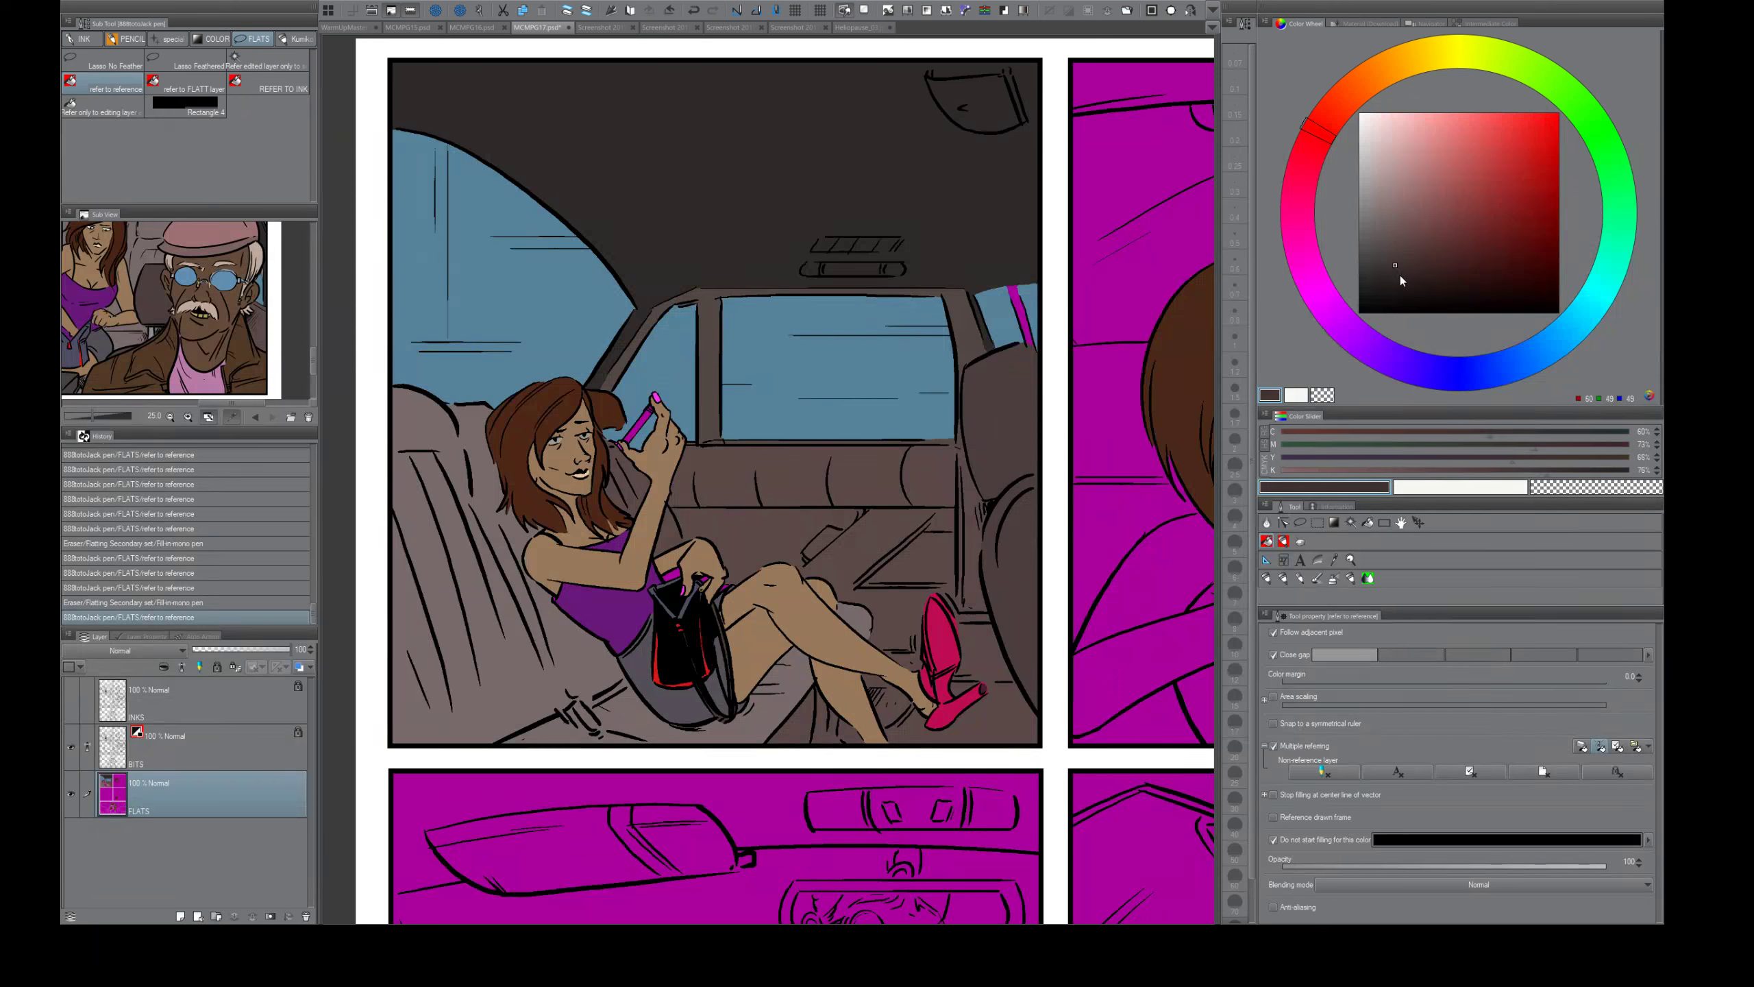
alt+click(789, 532)
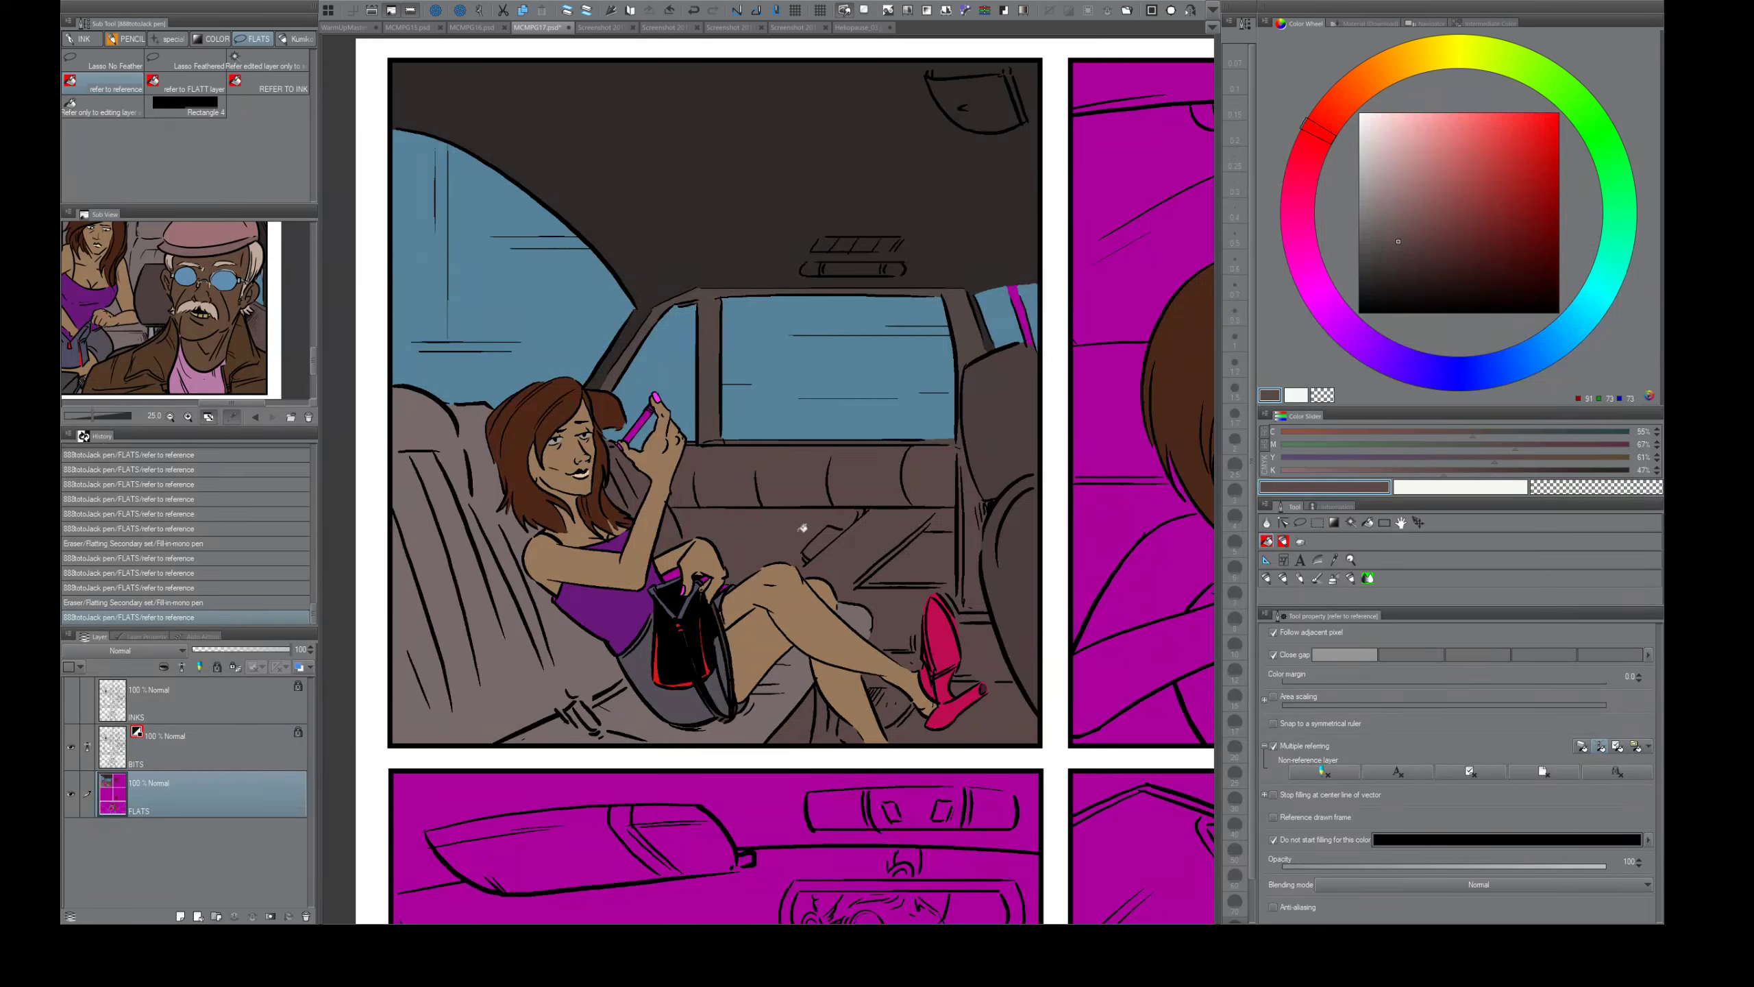
drag(1446, 473, 1494, 473)
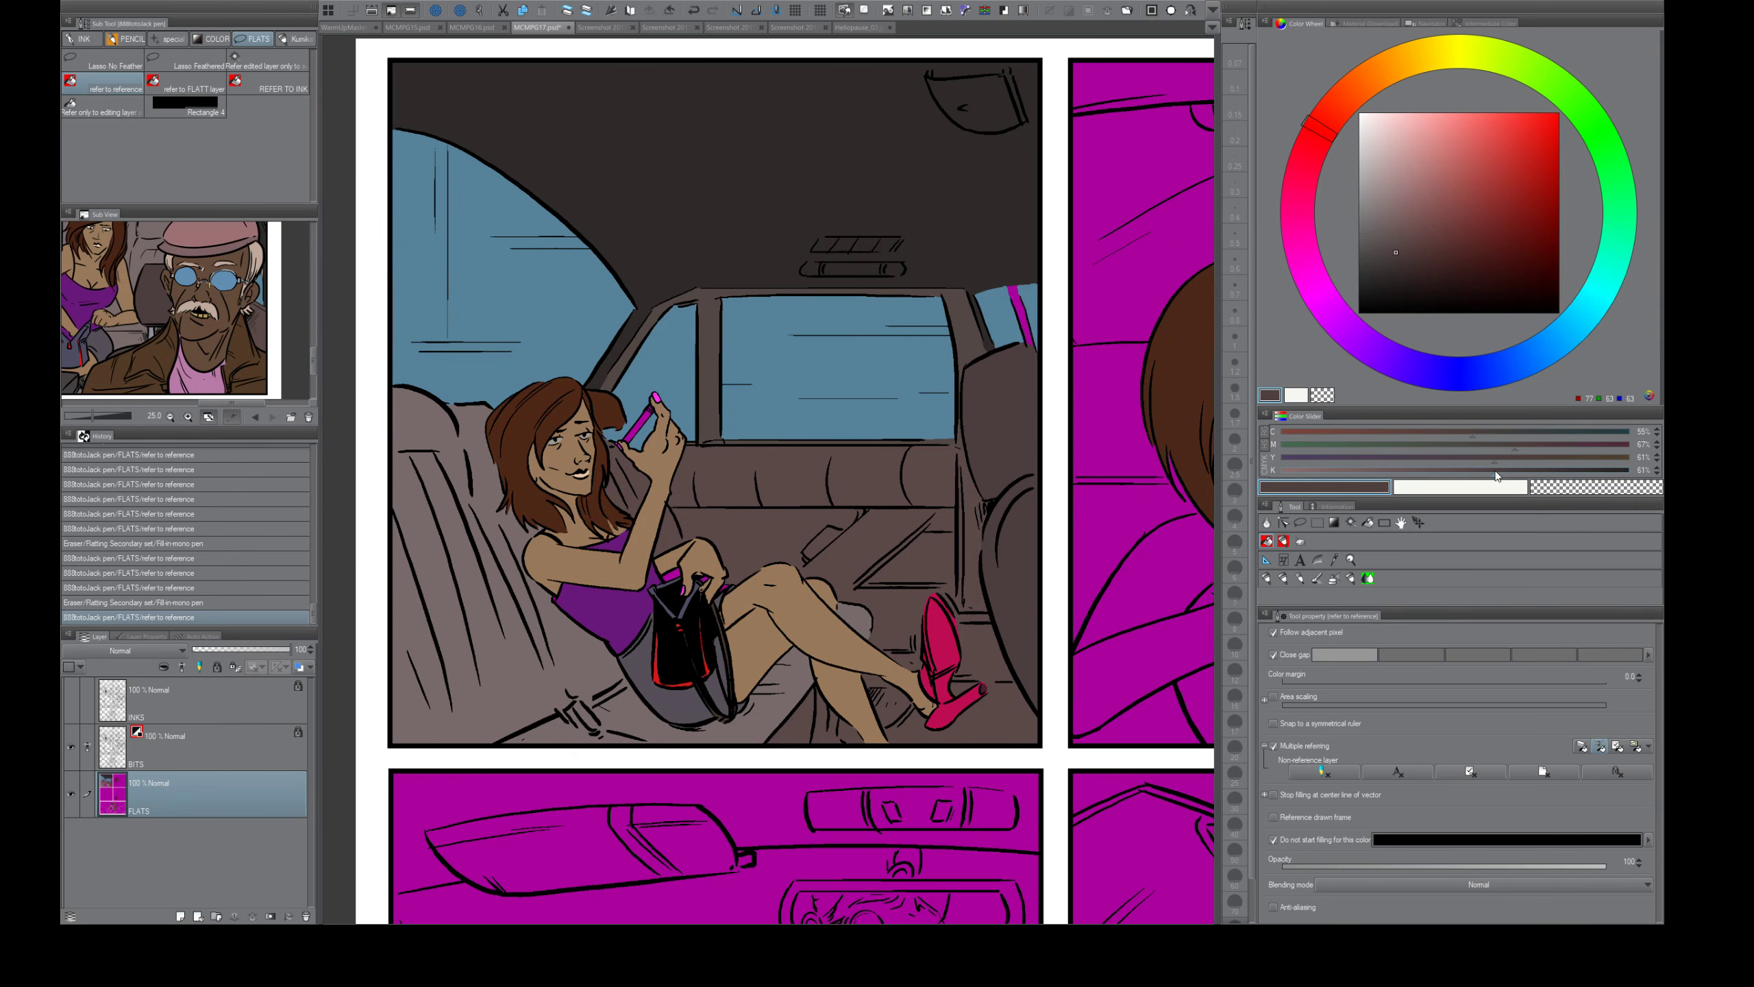
- Seal the gaps in the lower door panel's outline at the knee, above the shoe and beside the shoe with the darkened brown
key(e)
scroll(883, 537, up, 5)
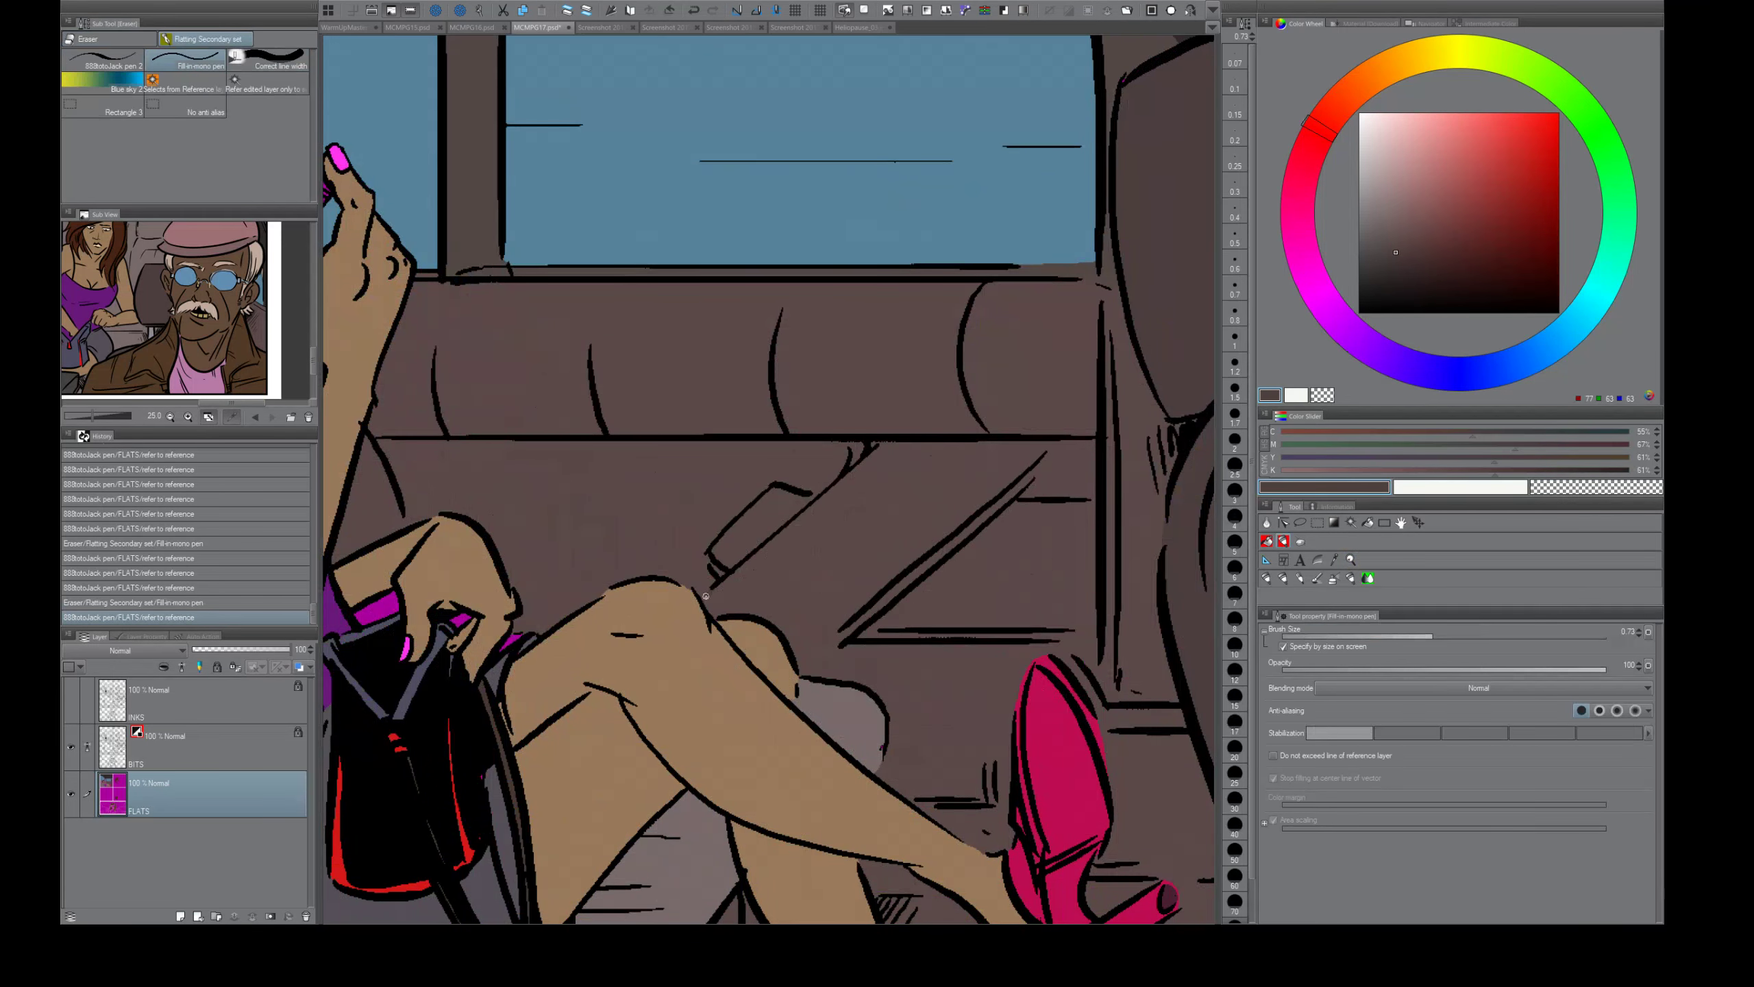
click(705, 596)
key(g)
key(e)
click(1075, 645)
click(1072, 654)
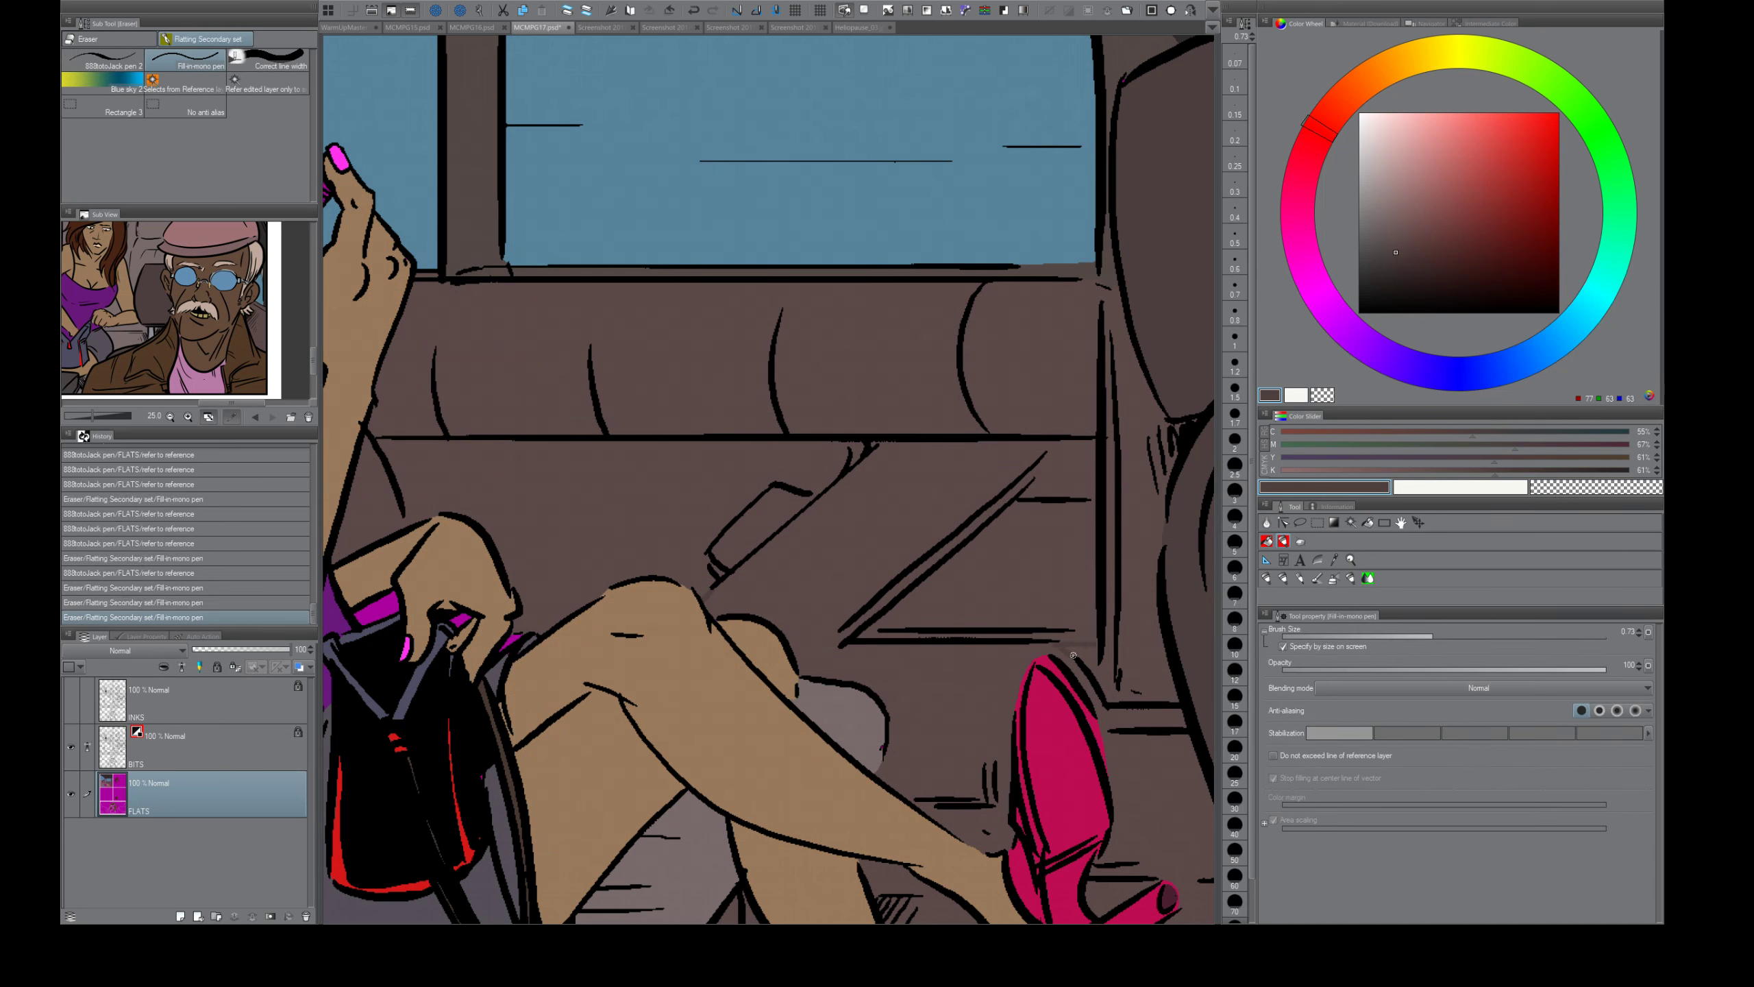
click(1004, 750)
drag(994, 759, 986, 763)
- Try to fill the lower door panel with the darkened brown
key(g)
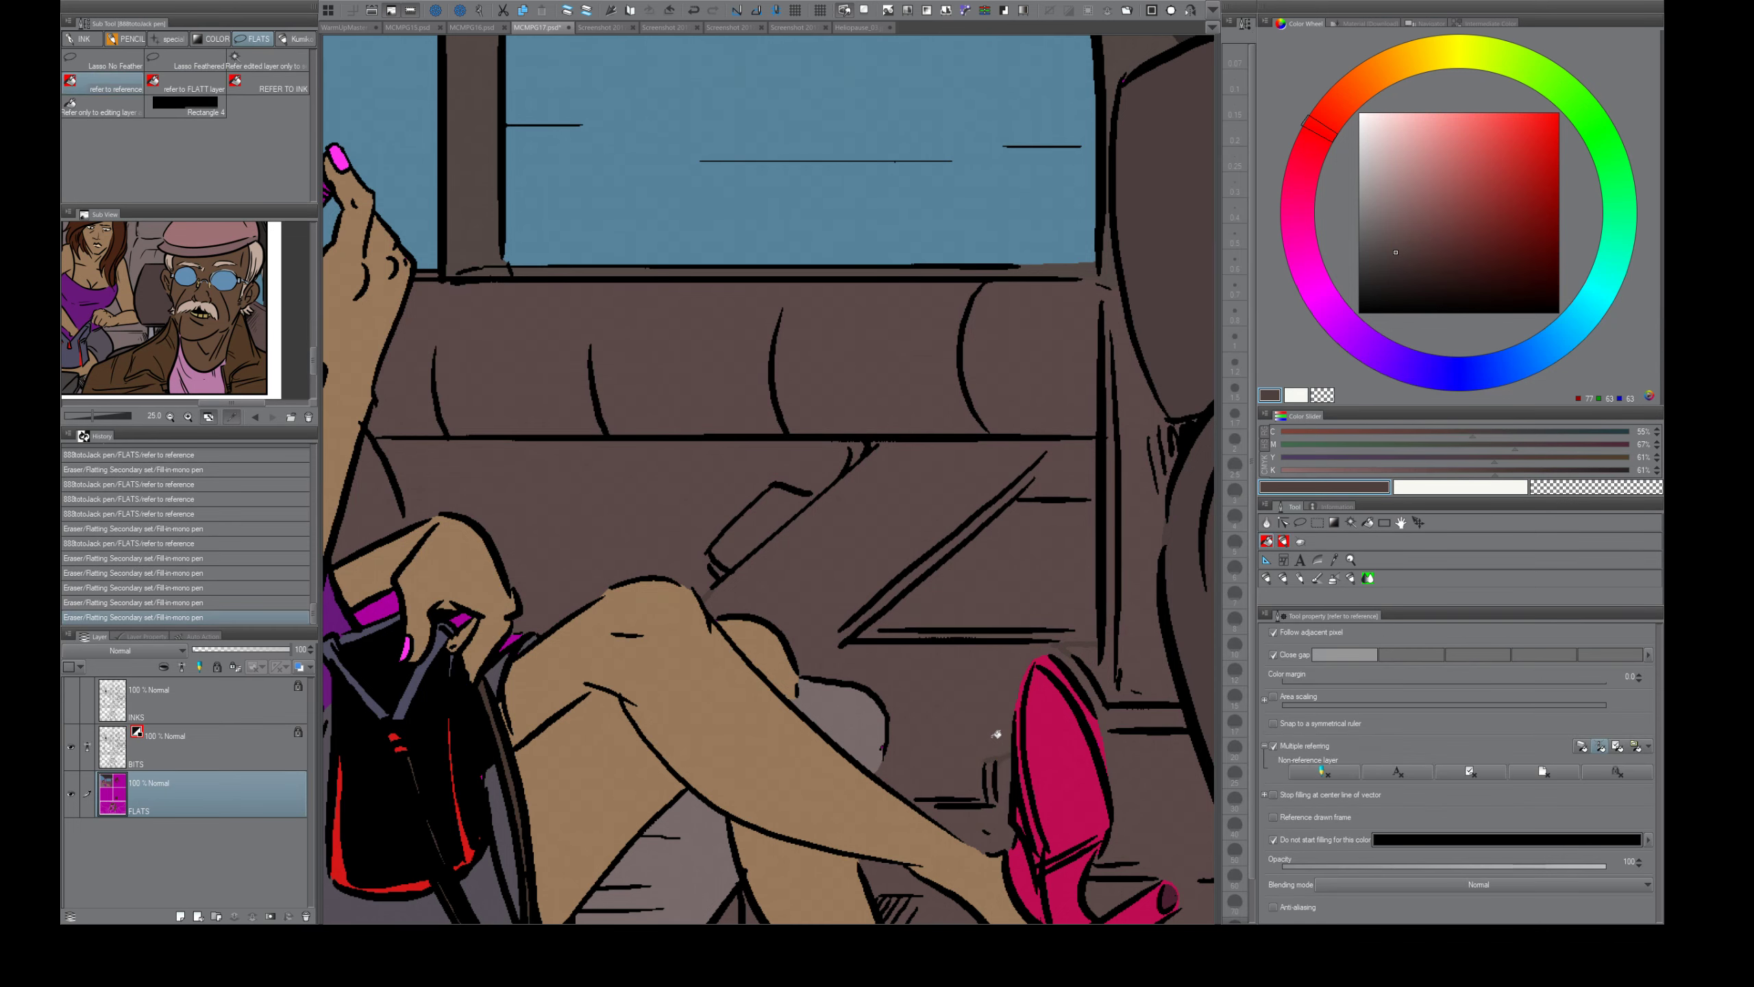
click(997, 733)
key(ctrl+z)
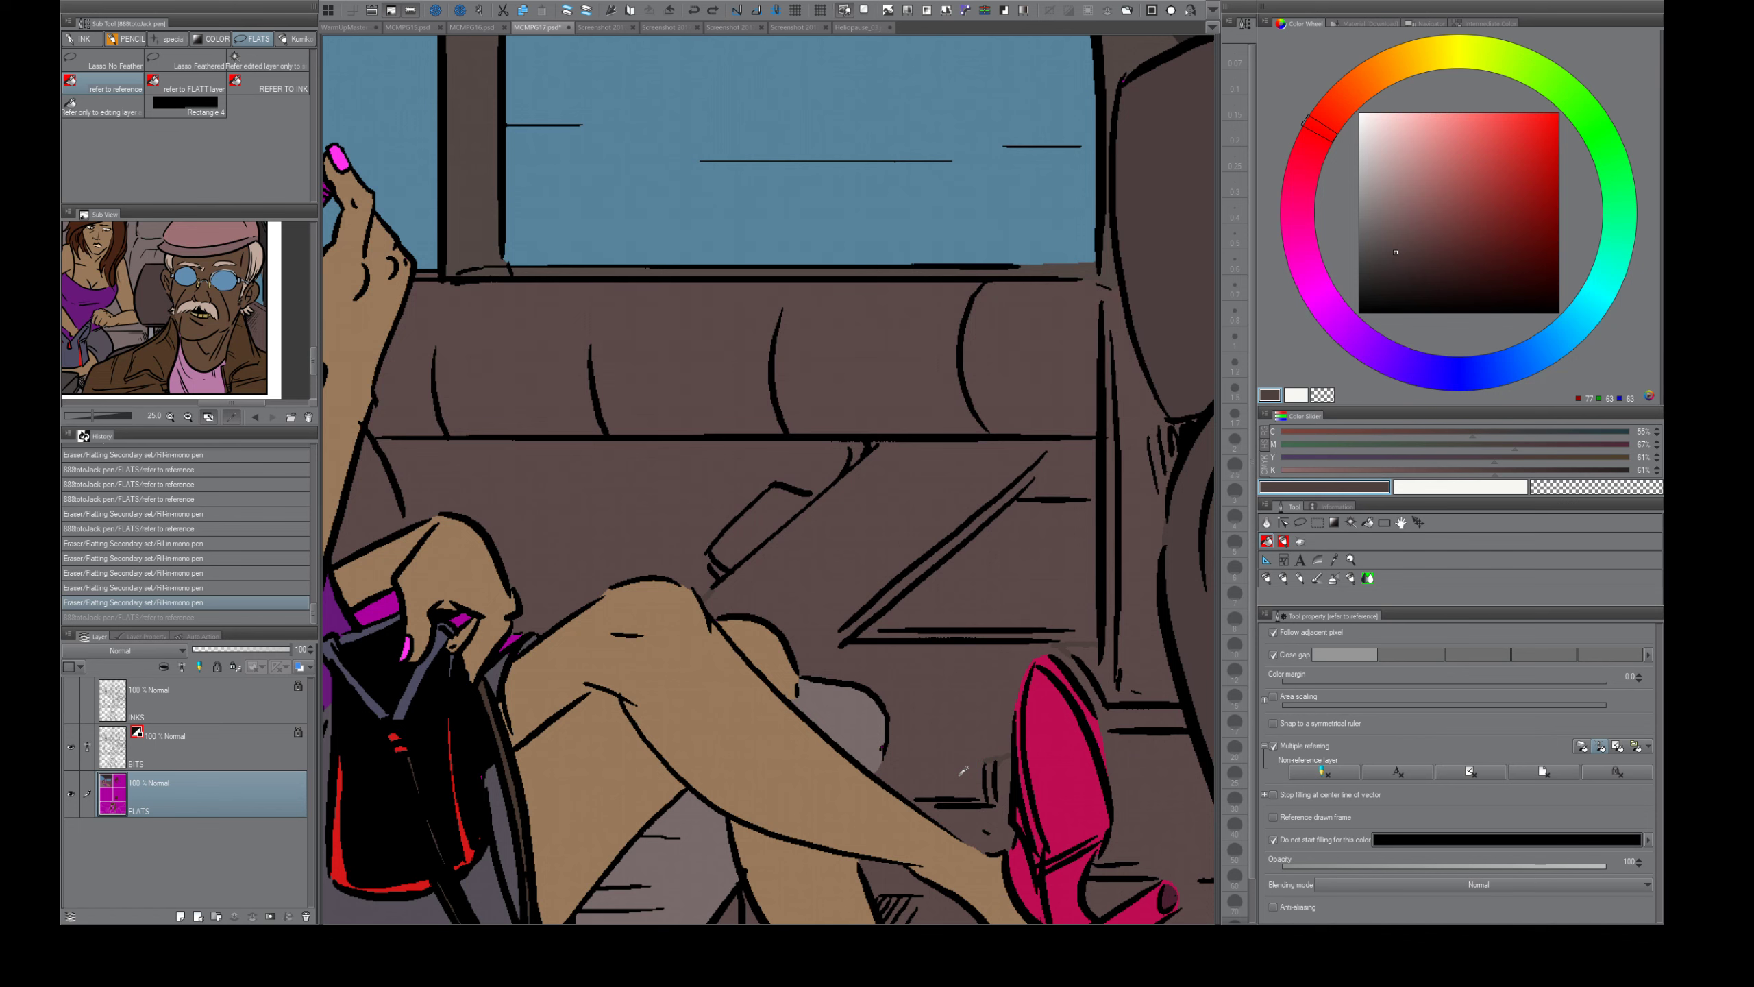
click(980, 746)
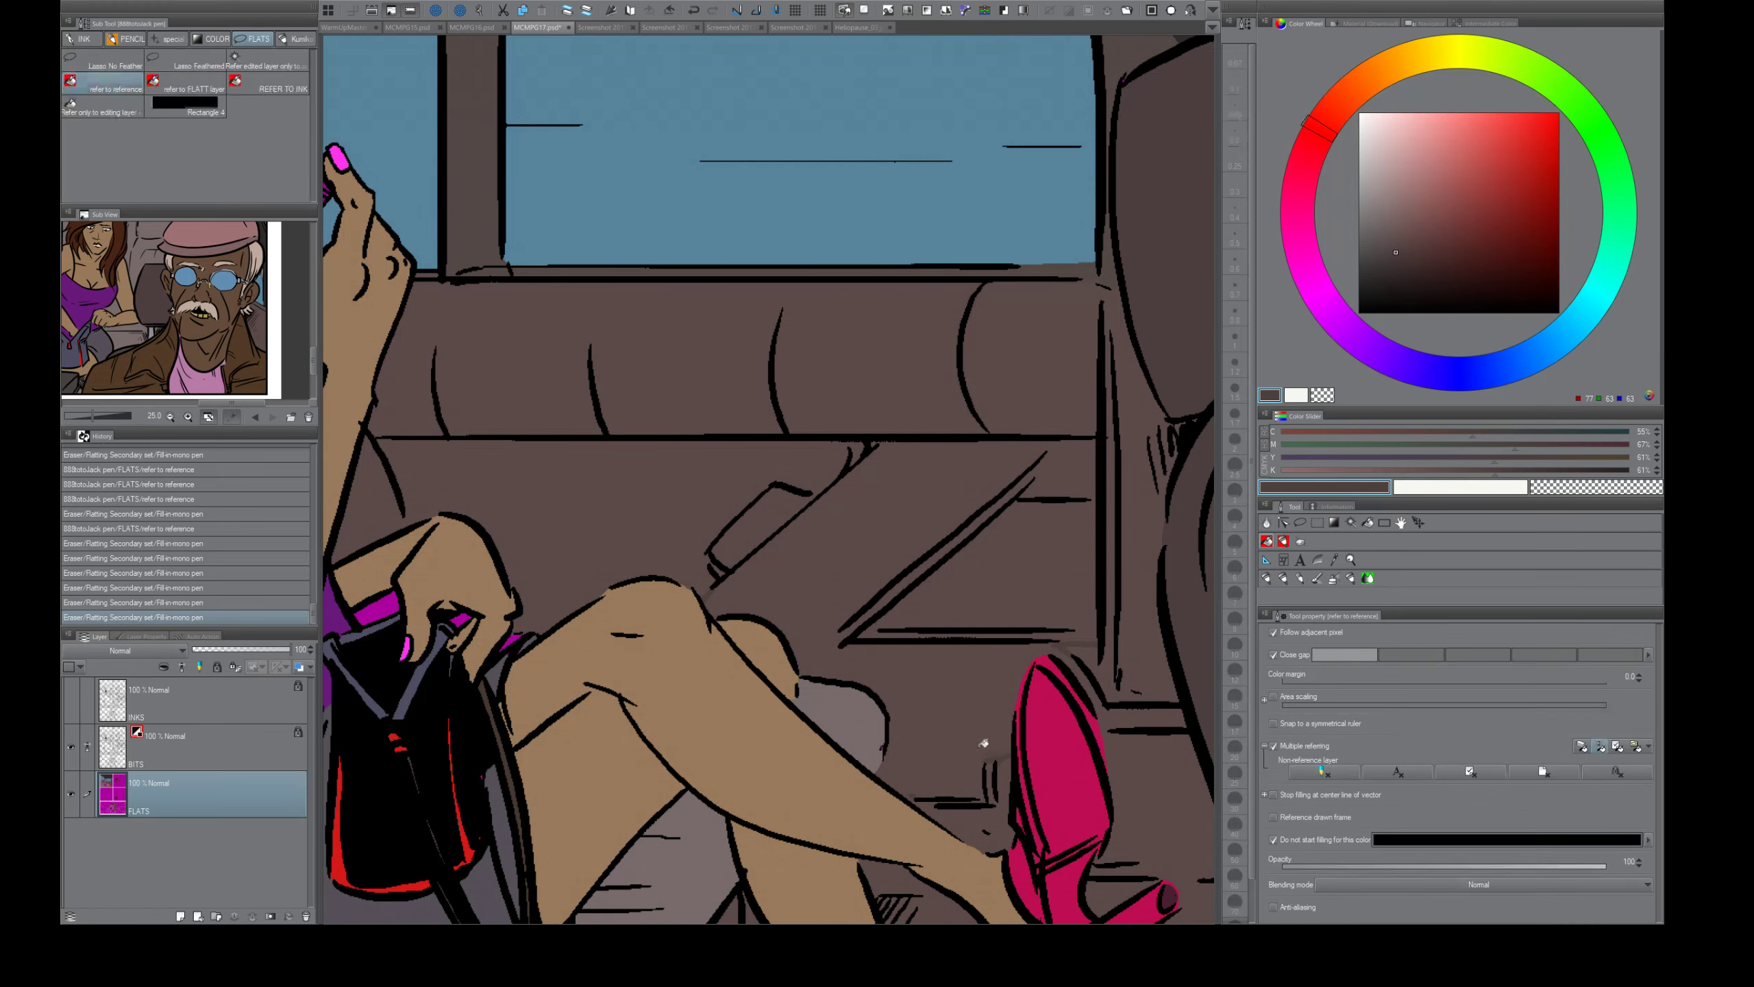
click(984, 743)
key(ctrl+z)
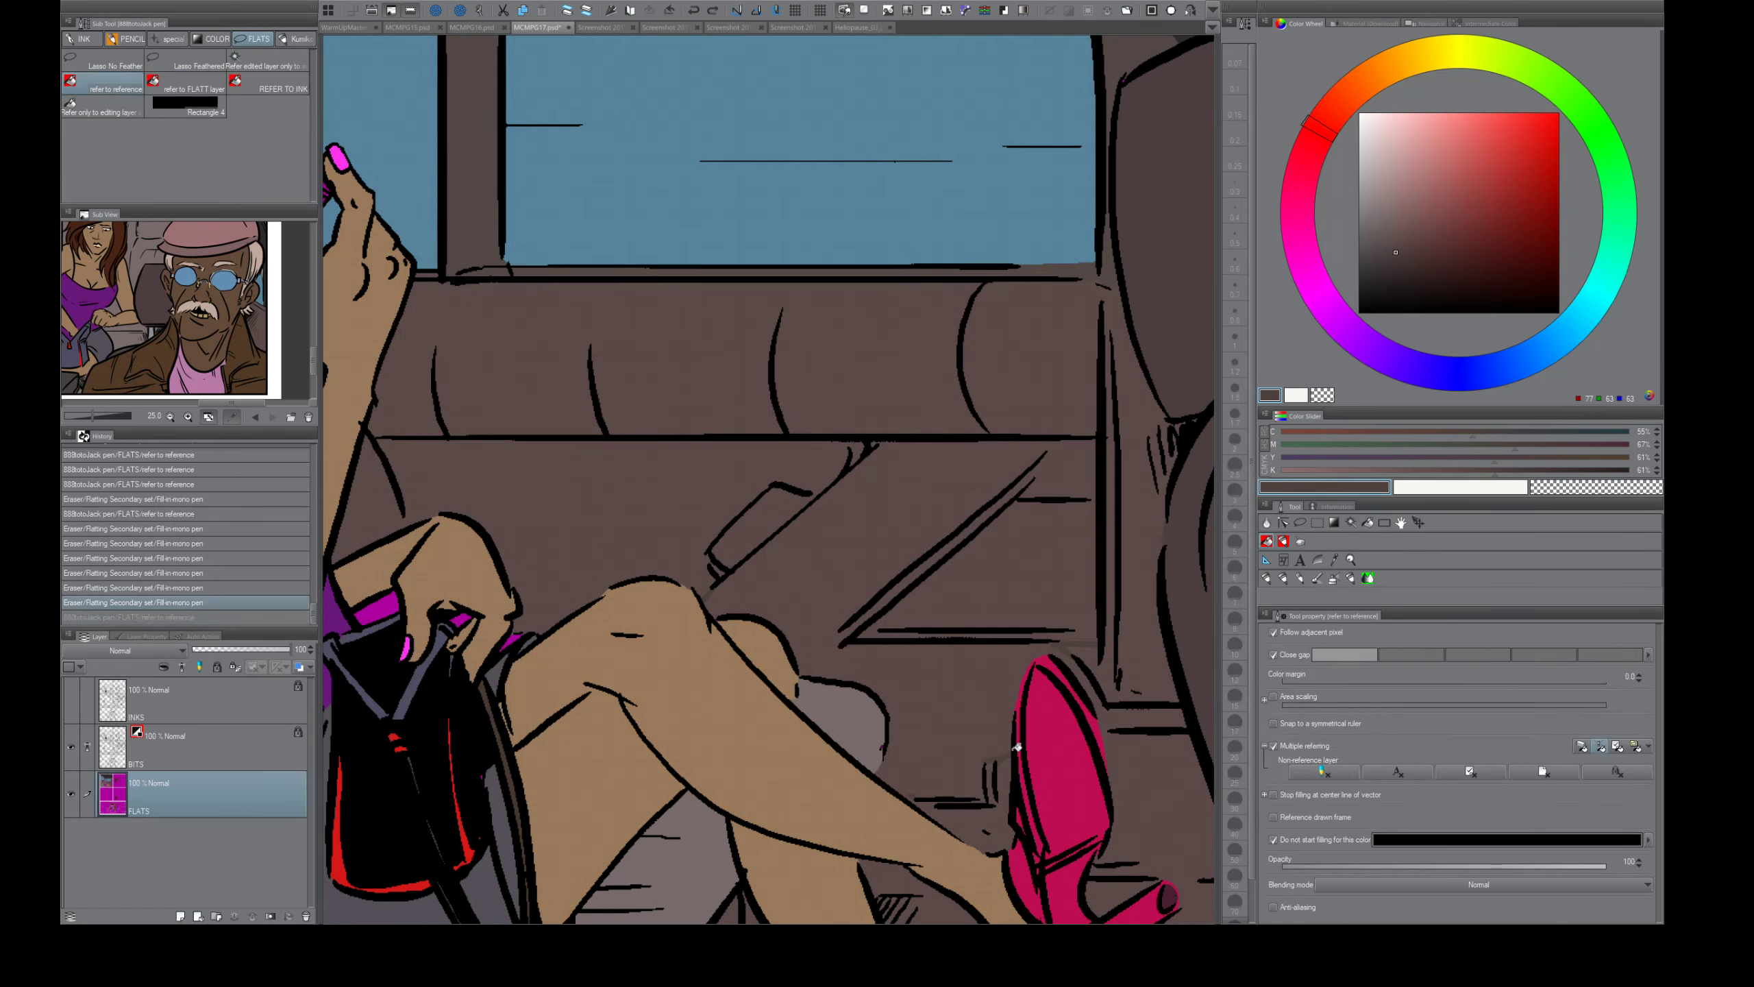
- Close the remaining gap between the door's trim line and the leg, and fill the lower door panel with the darkened brown
key(e)
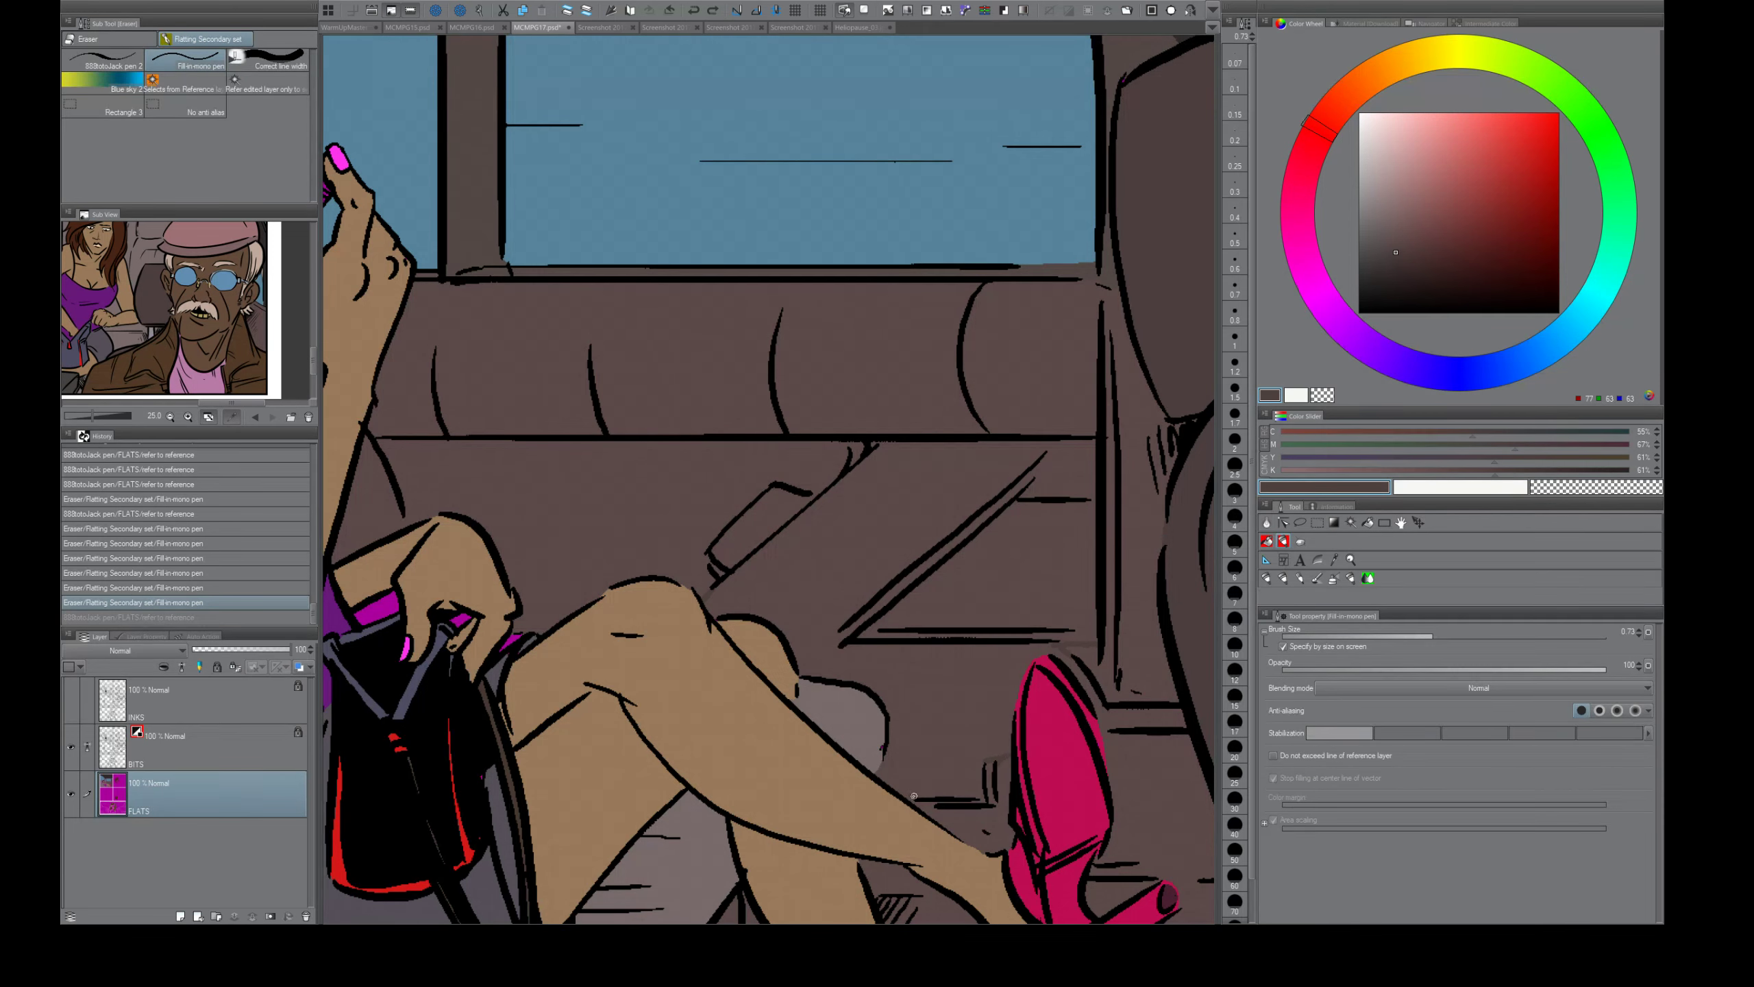
drag(909, 797, 940, 767)
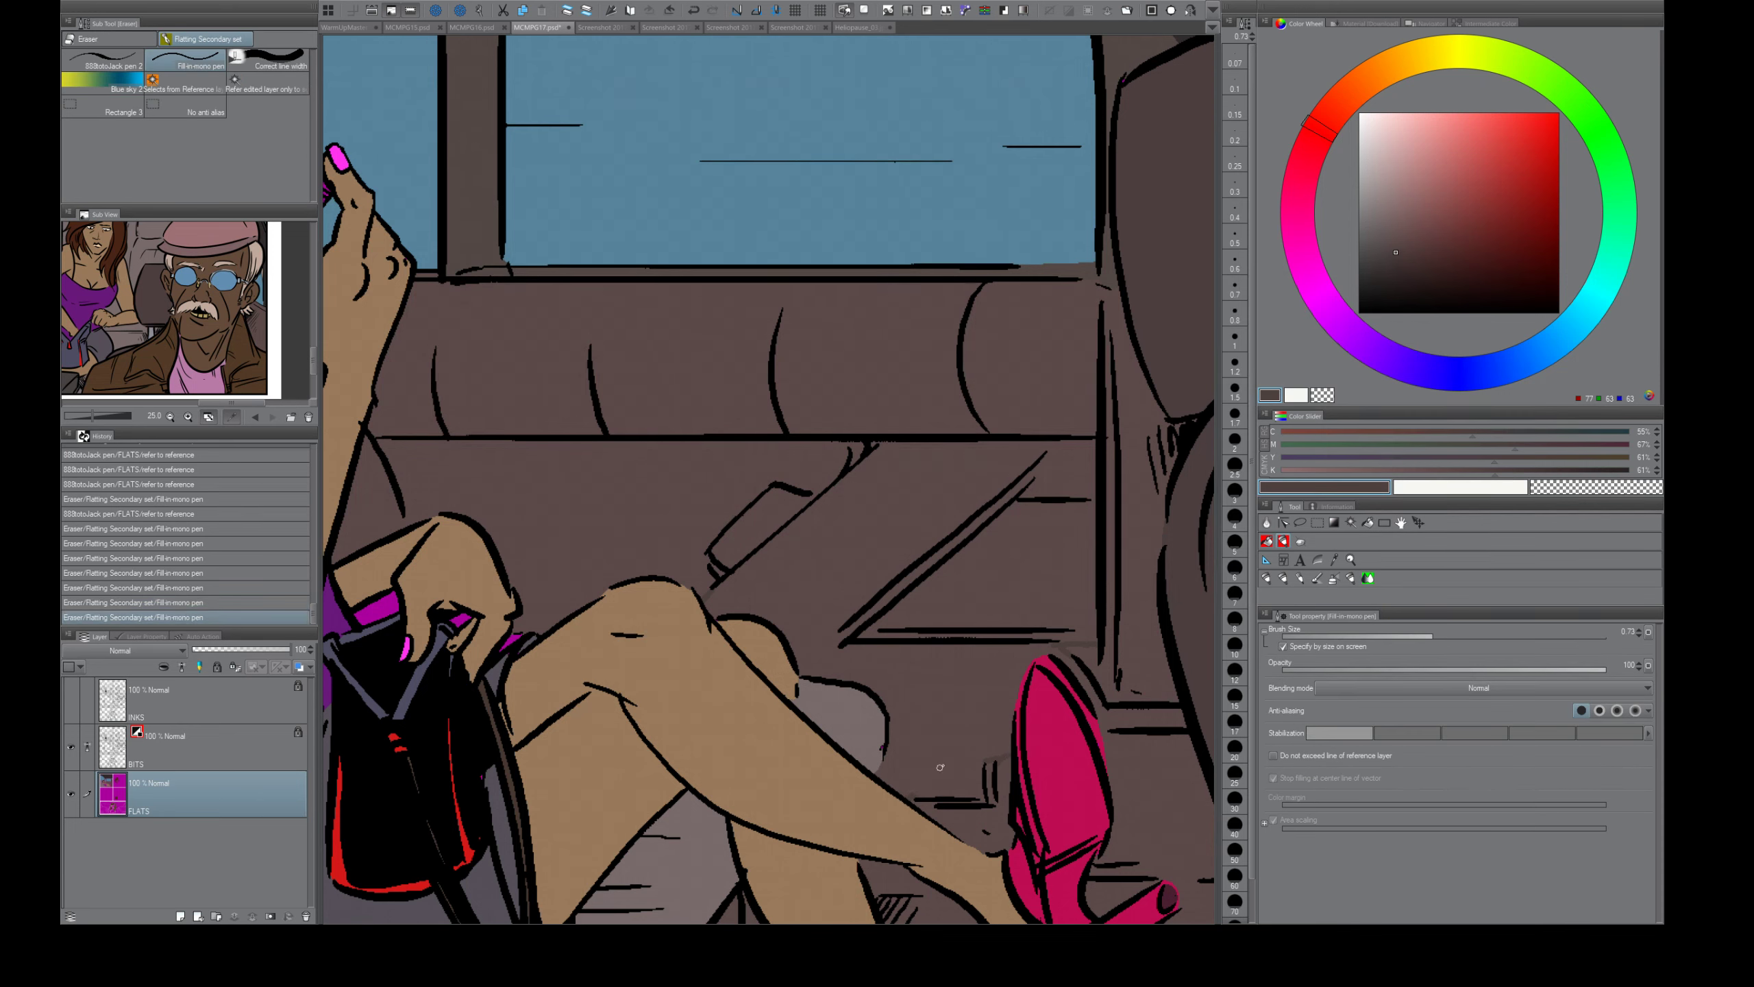
key(g)
click(1065, 655)
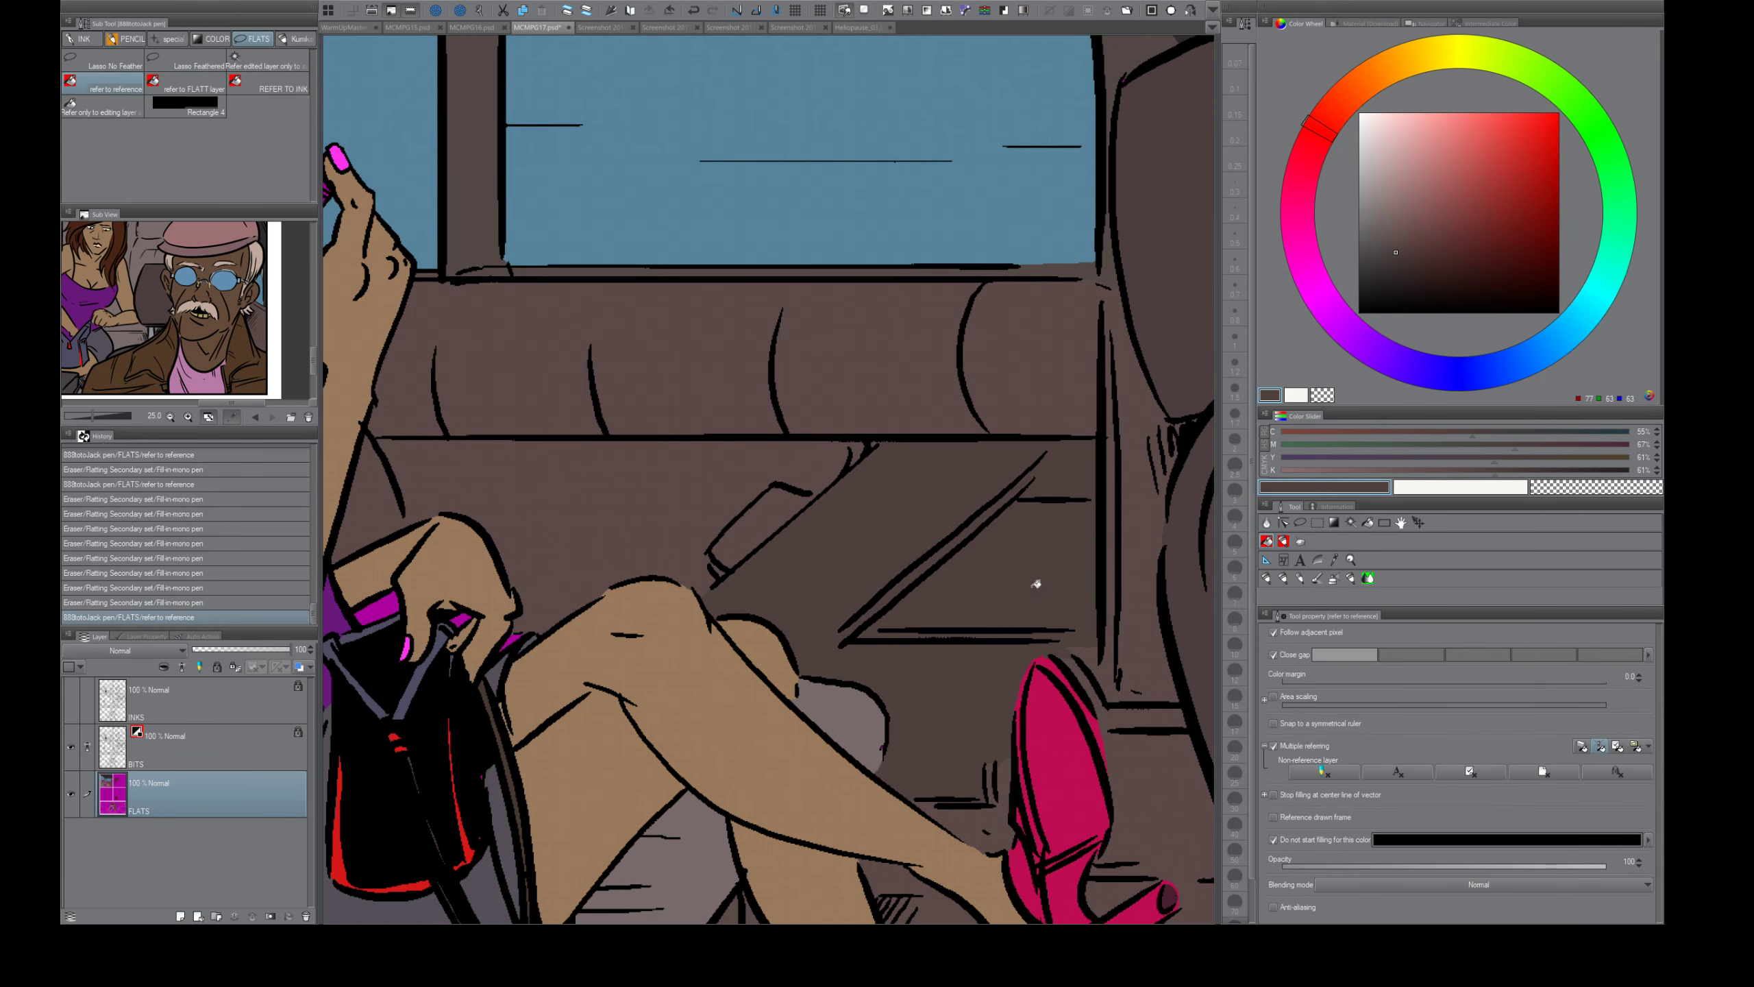
- Undo the last door panel fill, seal the triangular trim's corners, and refill the lower panel with the darkened brown
key(ctrl+z)
key(e)
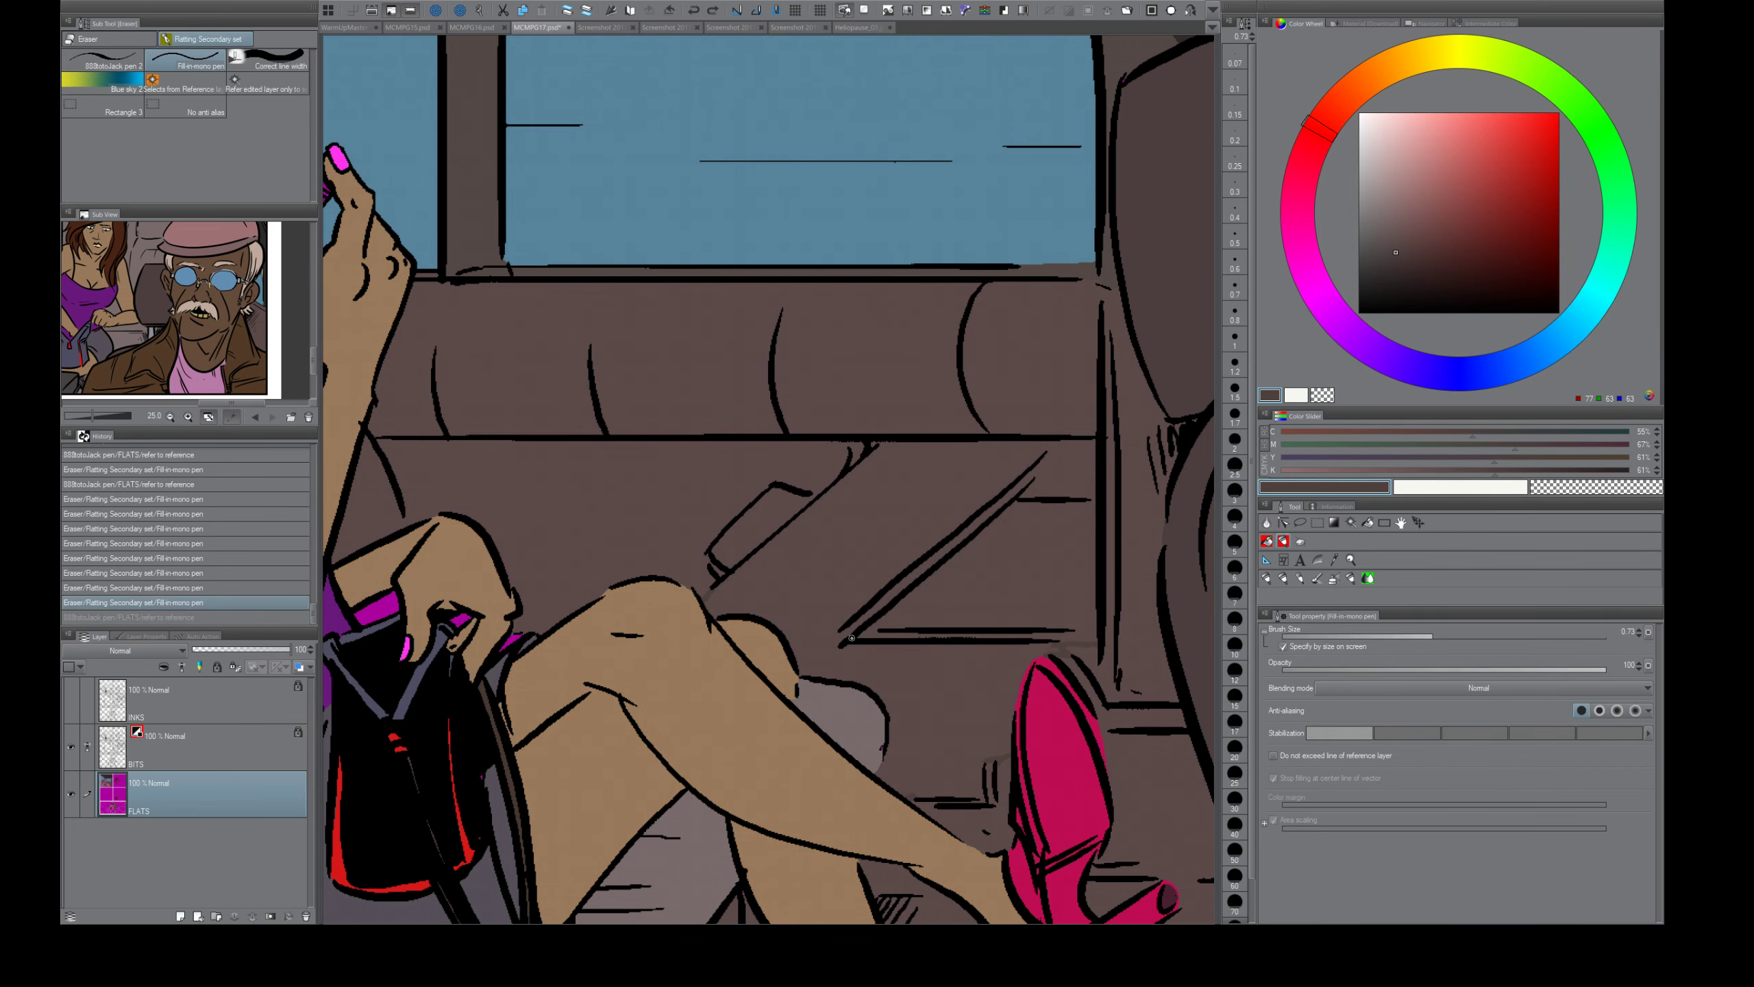
drag(837, 632, 846, 634)
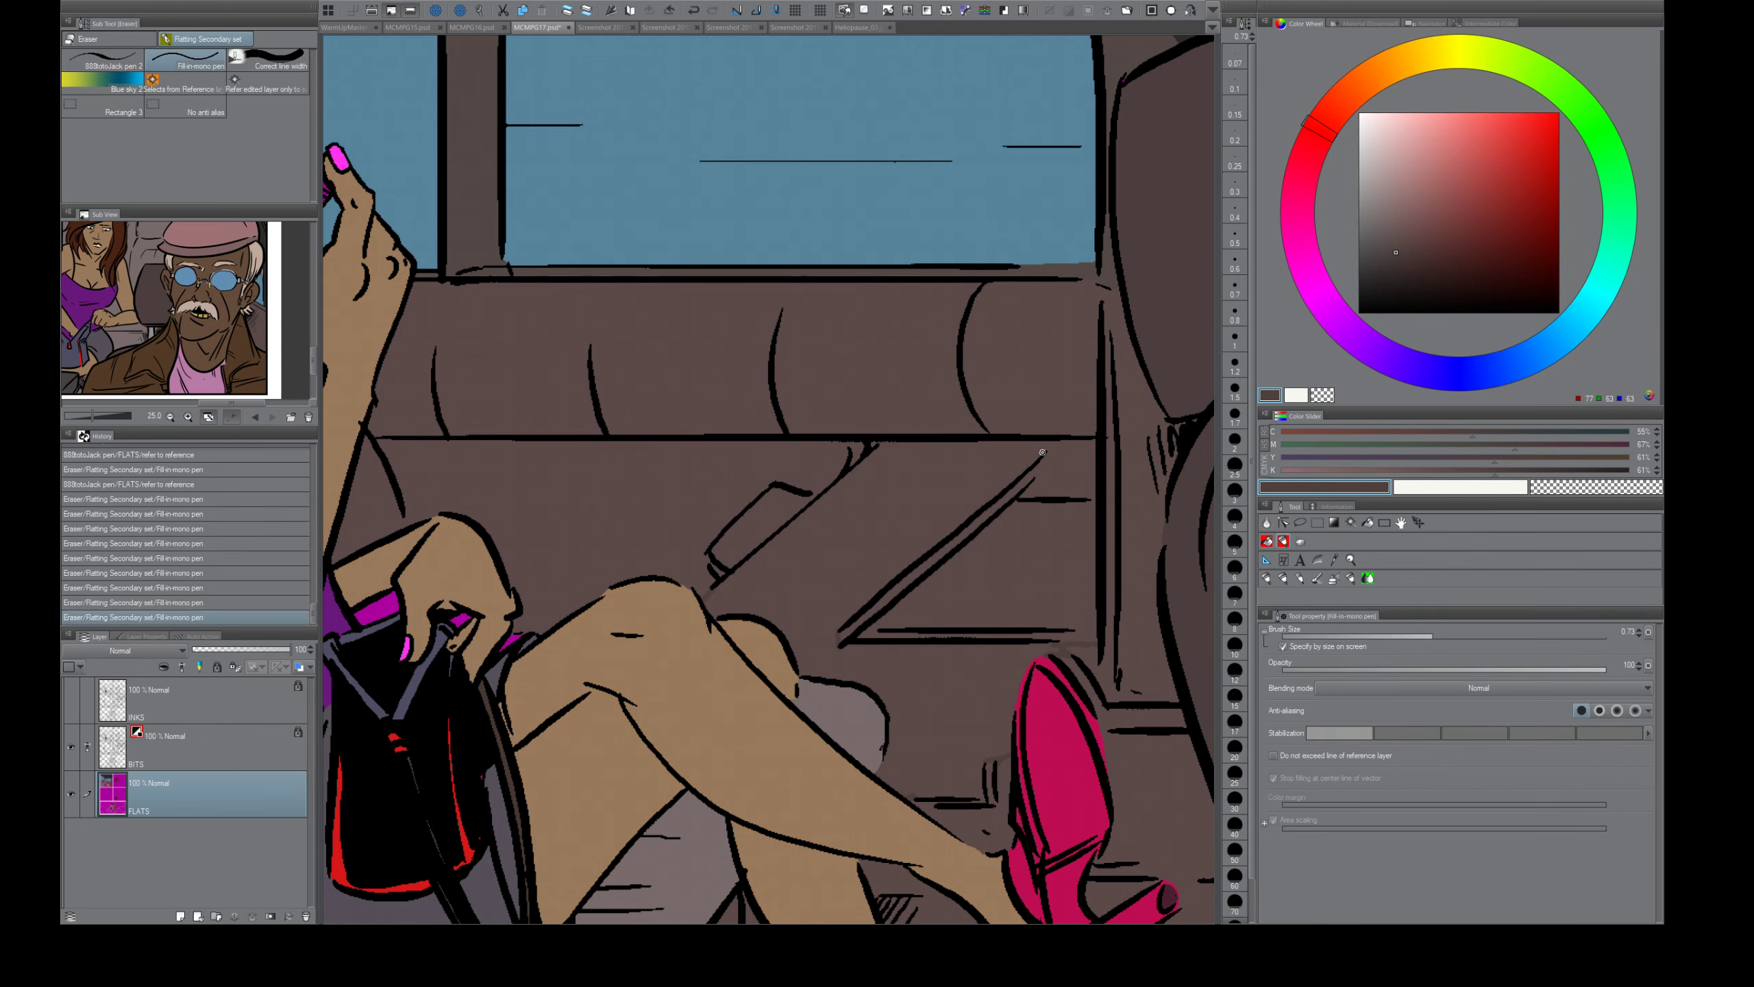
key(g)
click(1044, 453)
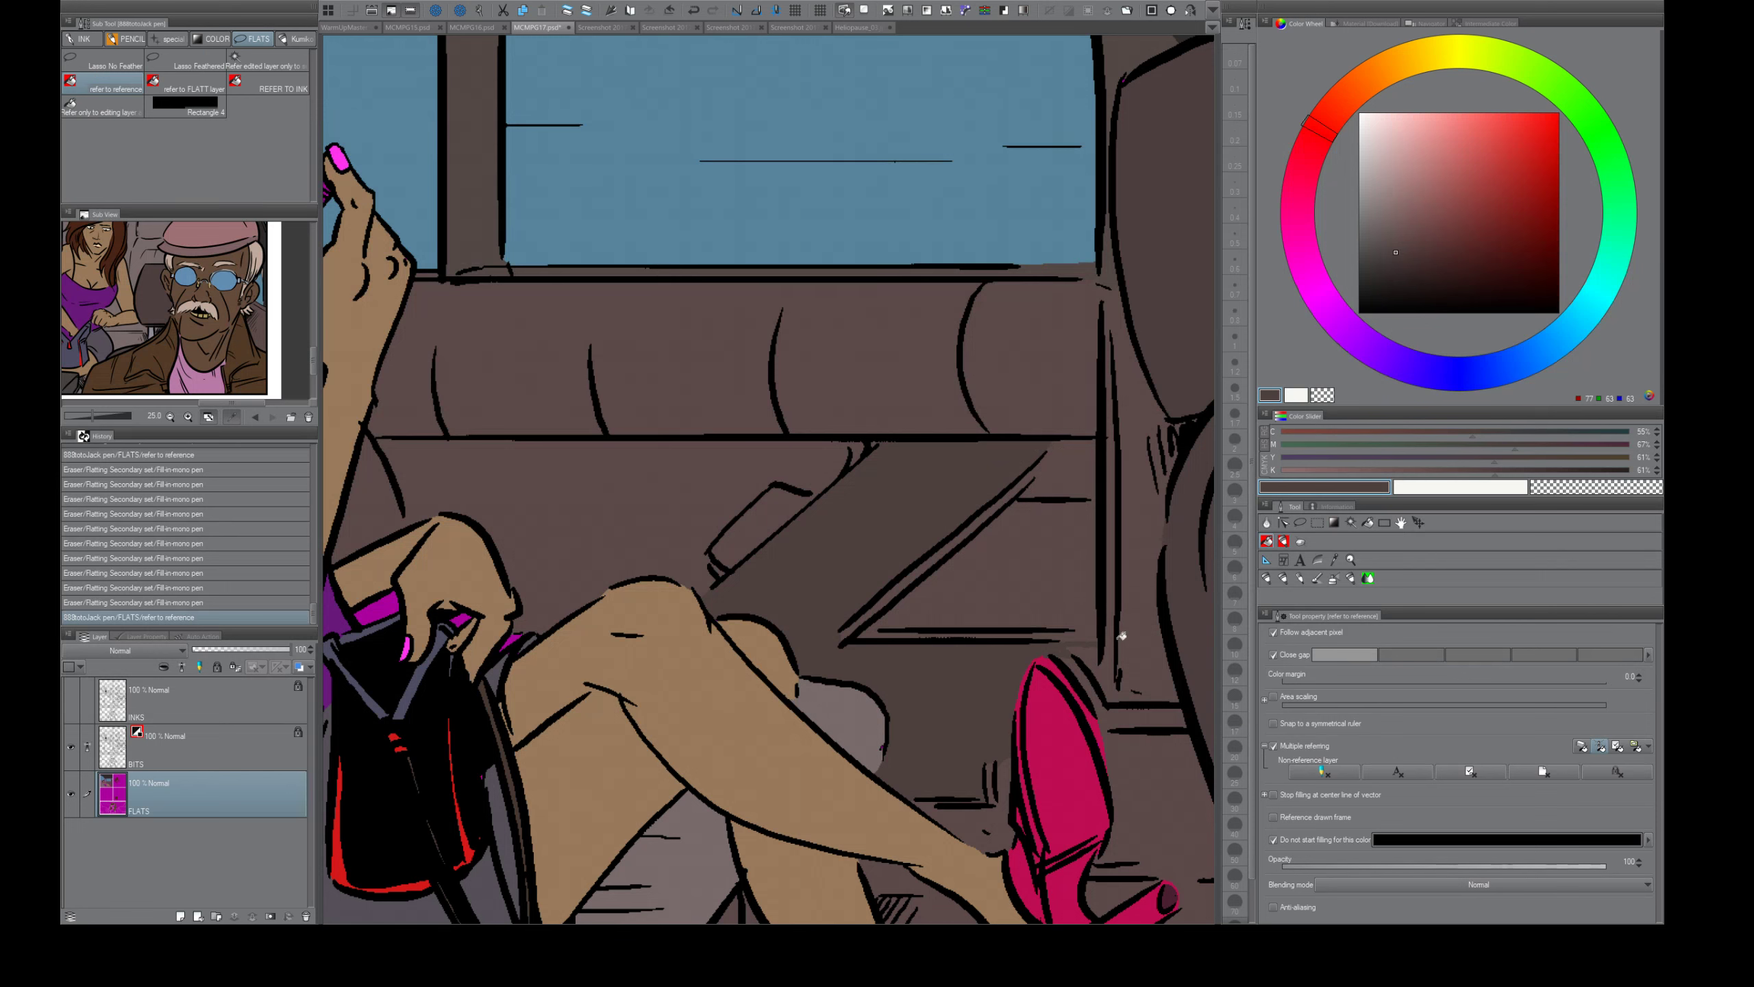
- Choose a near-black brown, close off the upper end of the door's diagonal trim strip, and fill the strip
click(1413, 283)
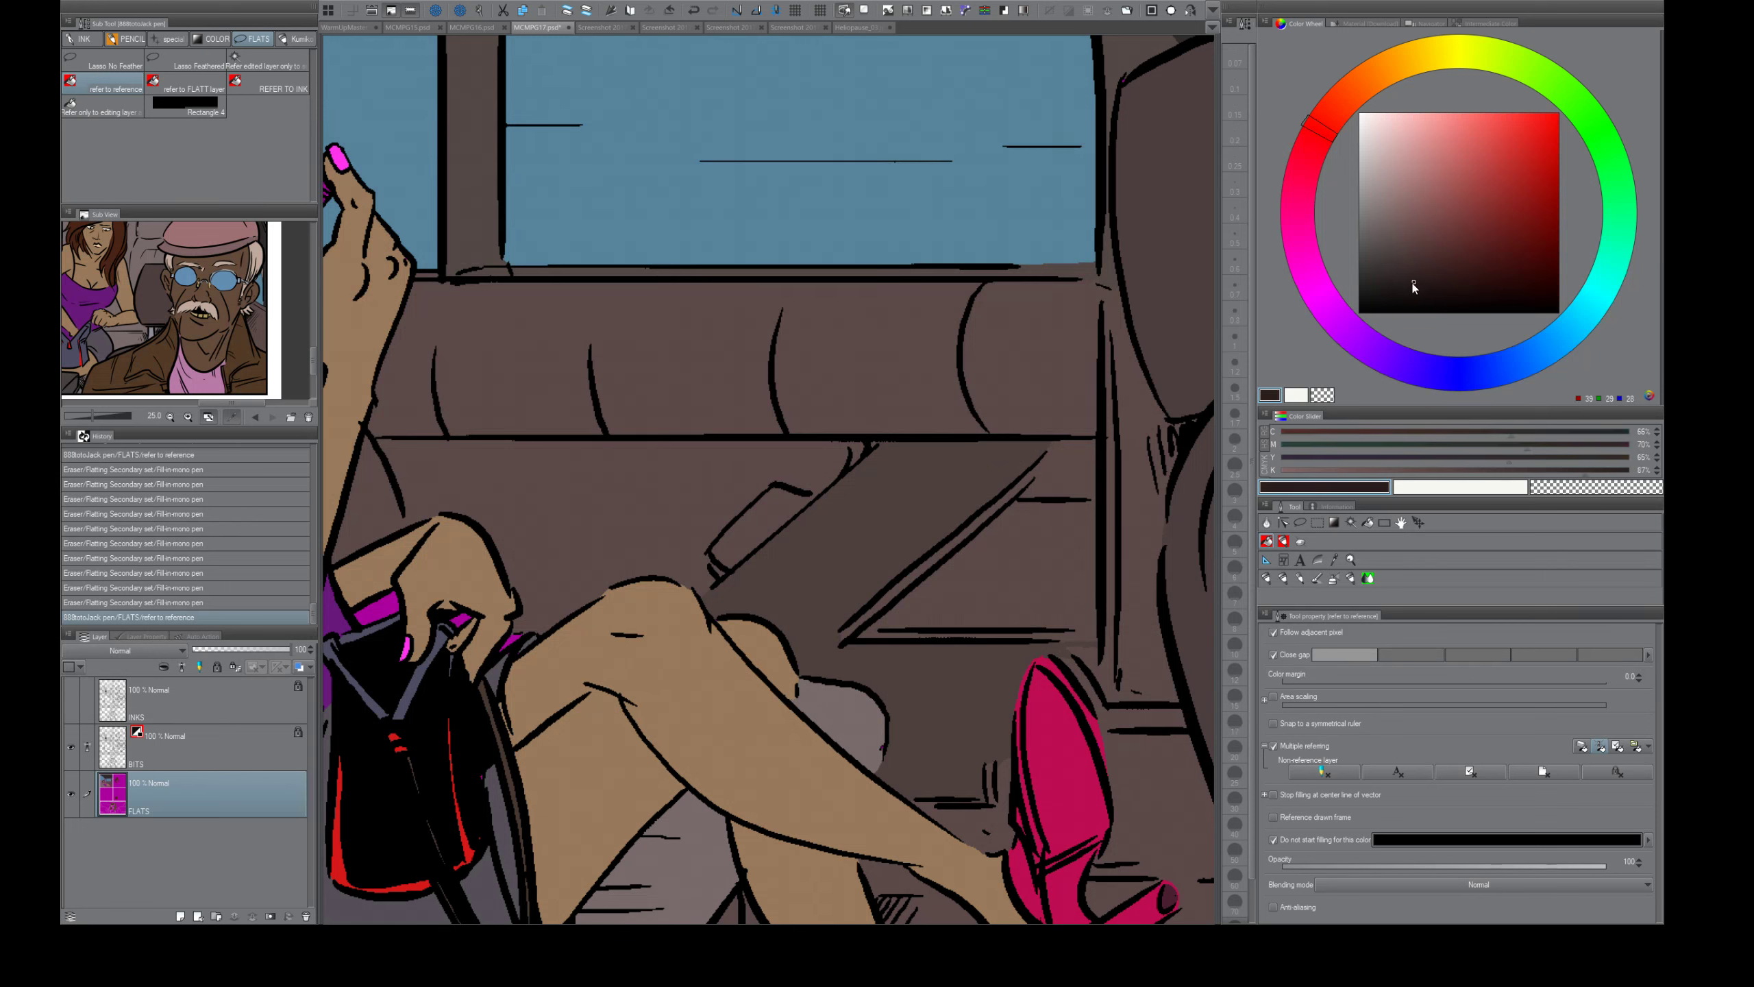
key(e)
drag(1063, 442, 1037, 470)
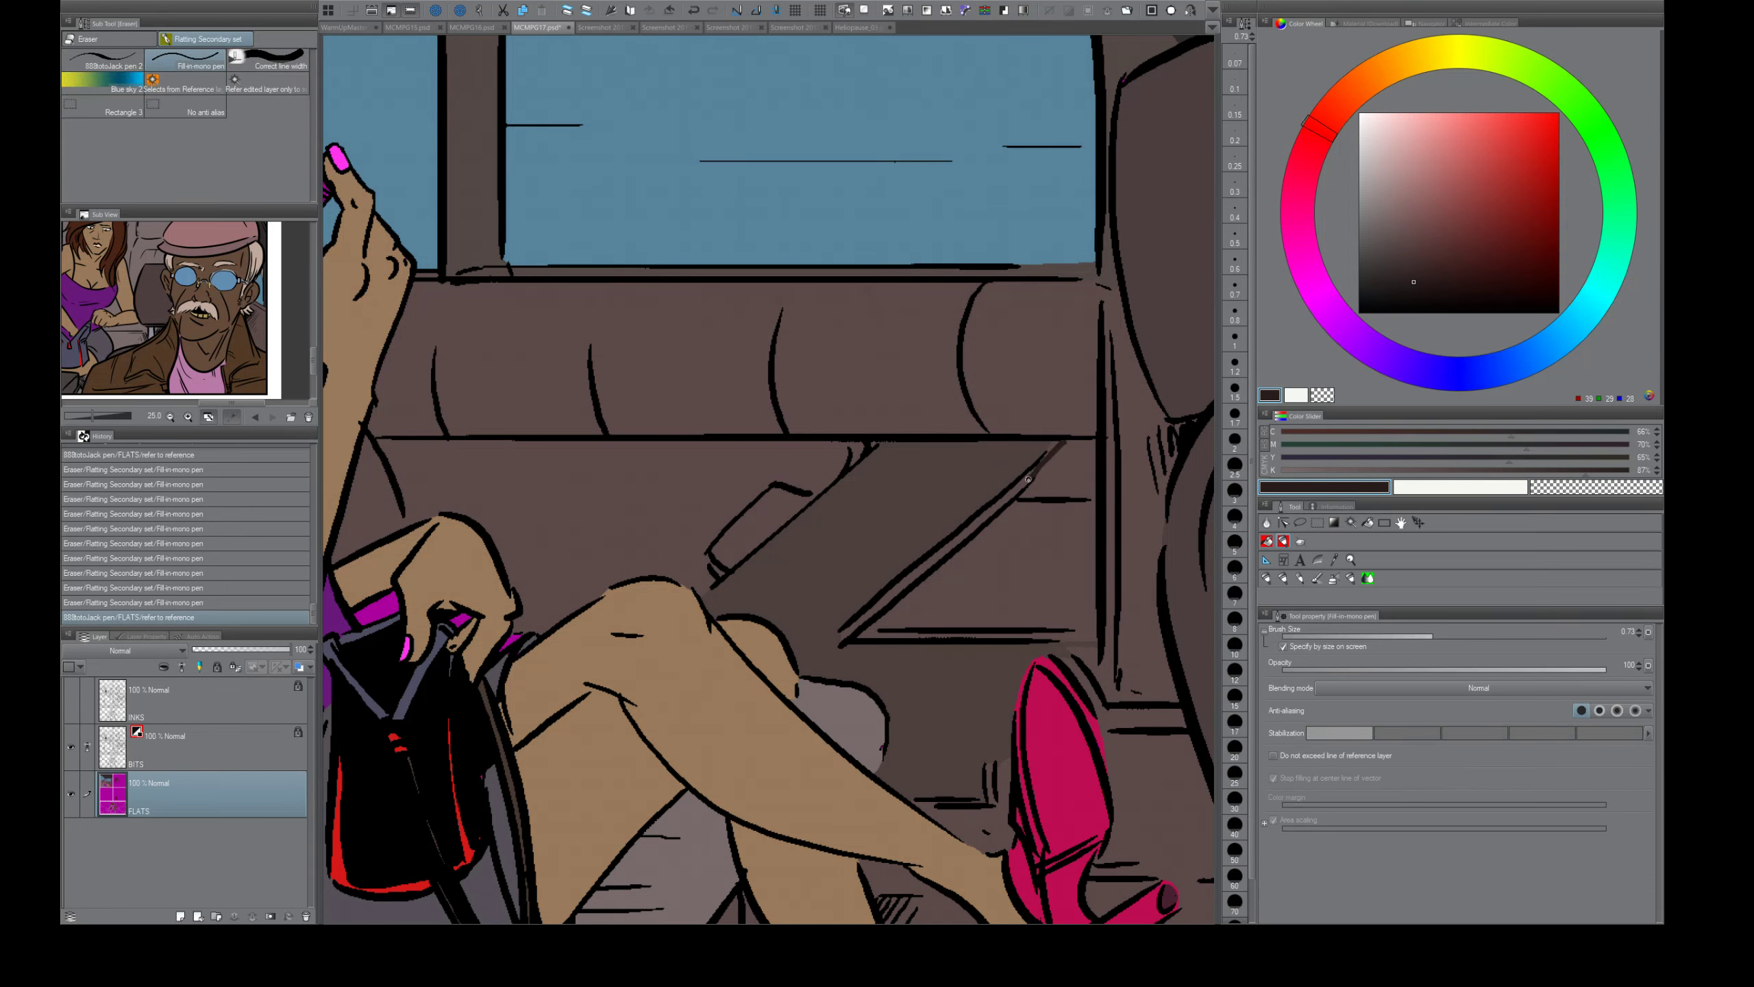
key(g)
click(1029, 482)
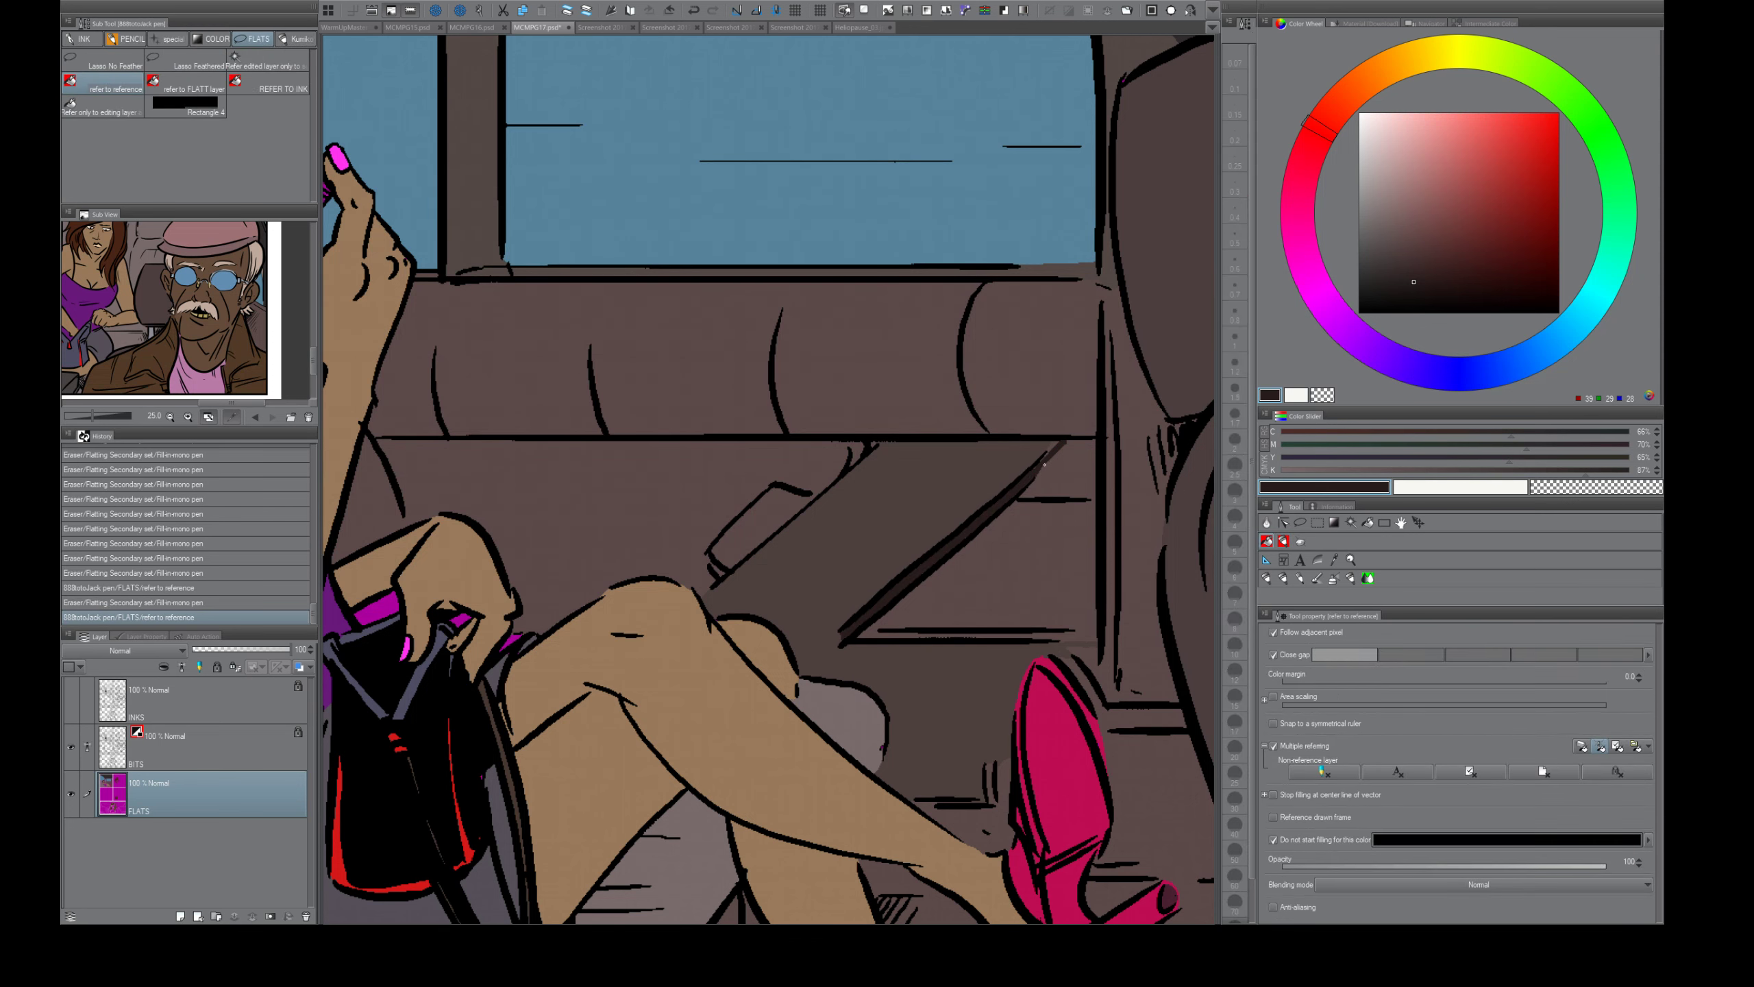
key(e)
mouse_move(1055, 444)
mouse_down()
mouse_move(1036, 476)
mouse_move(1069, 439)
mouse_up()
alt+click(1040, 454)
alt+click(1047, 459)
- Seal the ends of the door's horizontal trim strip, raise the fill's Close gap level by one, and fill the strip near-black brown
drag(840, 637, 883, 633)
drag(1070, 632, 1090, 632)
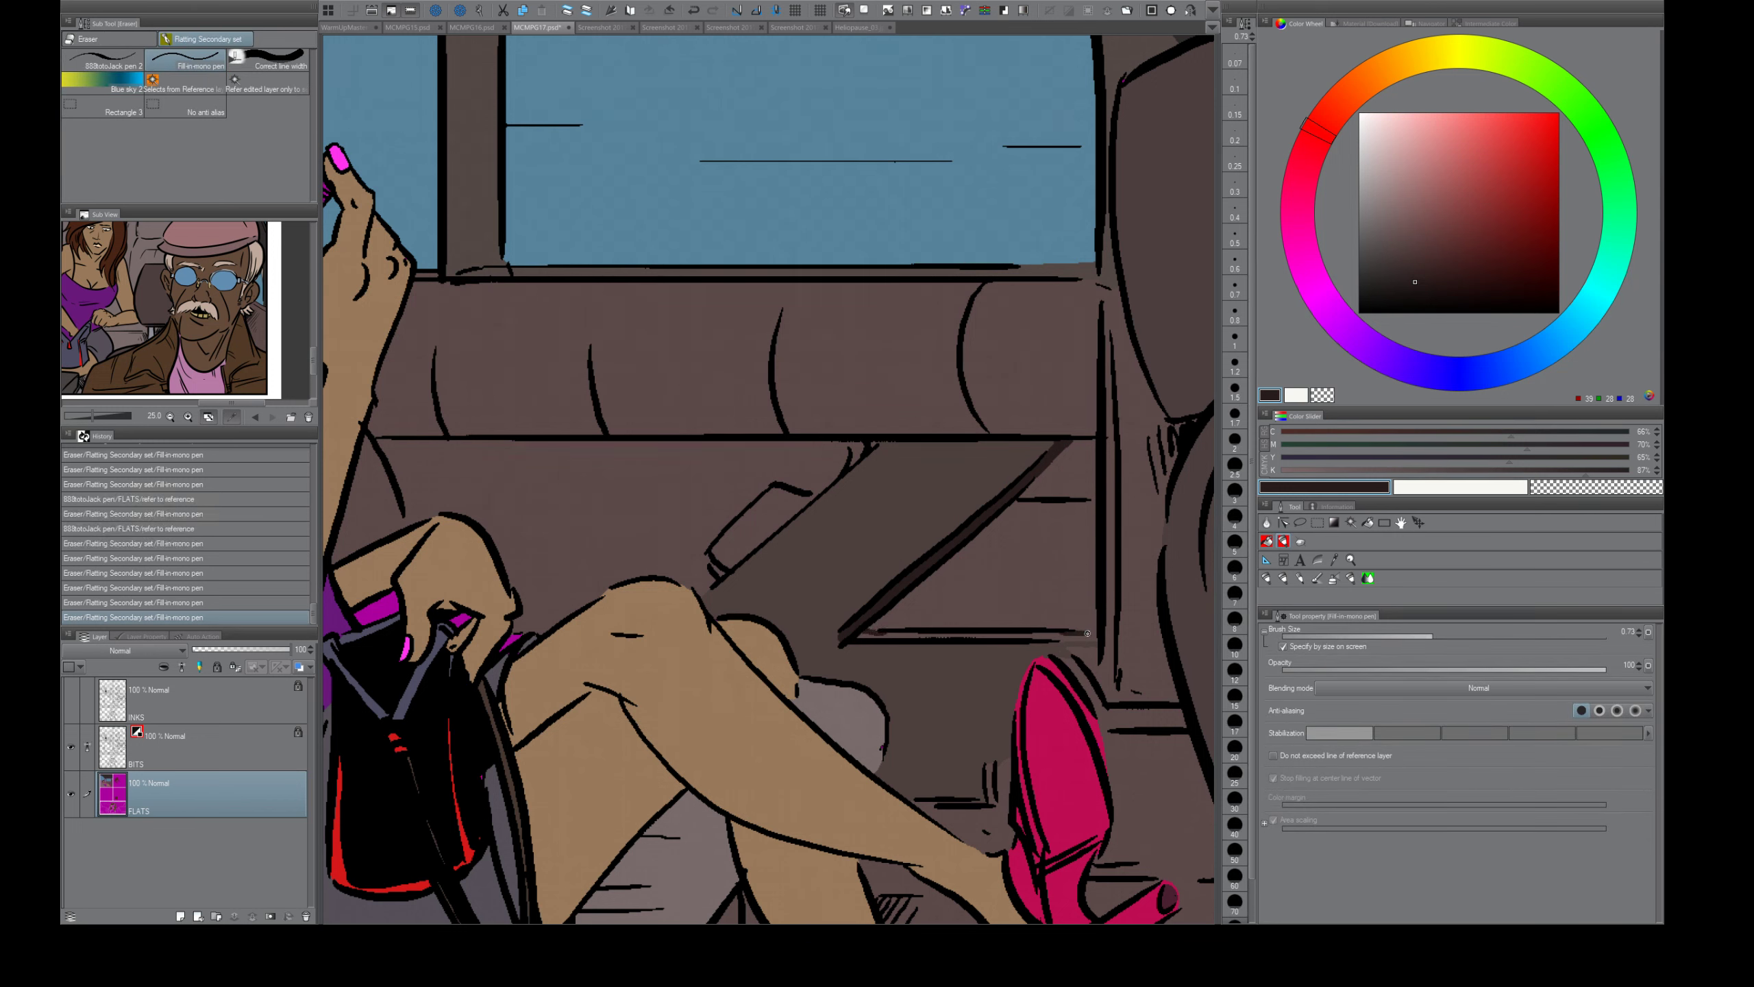
key(g)
click(1090, 633)
key(ctrl+z)
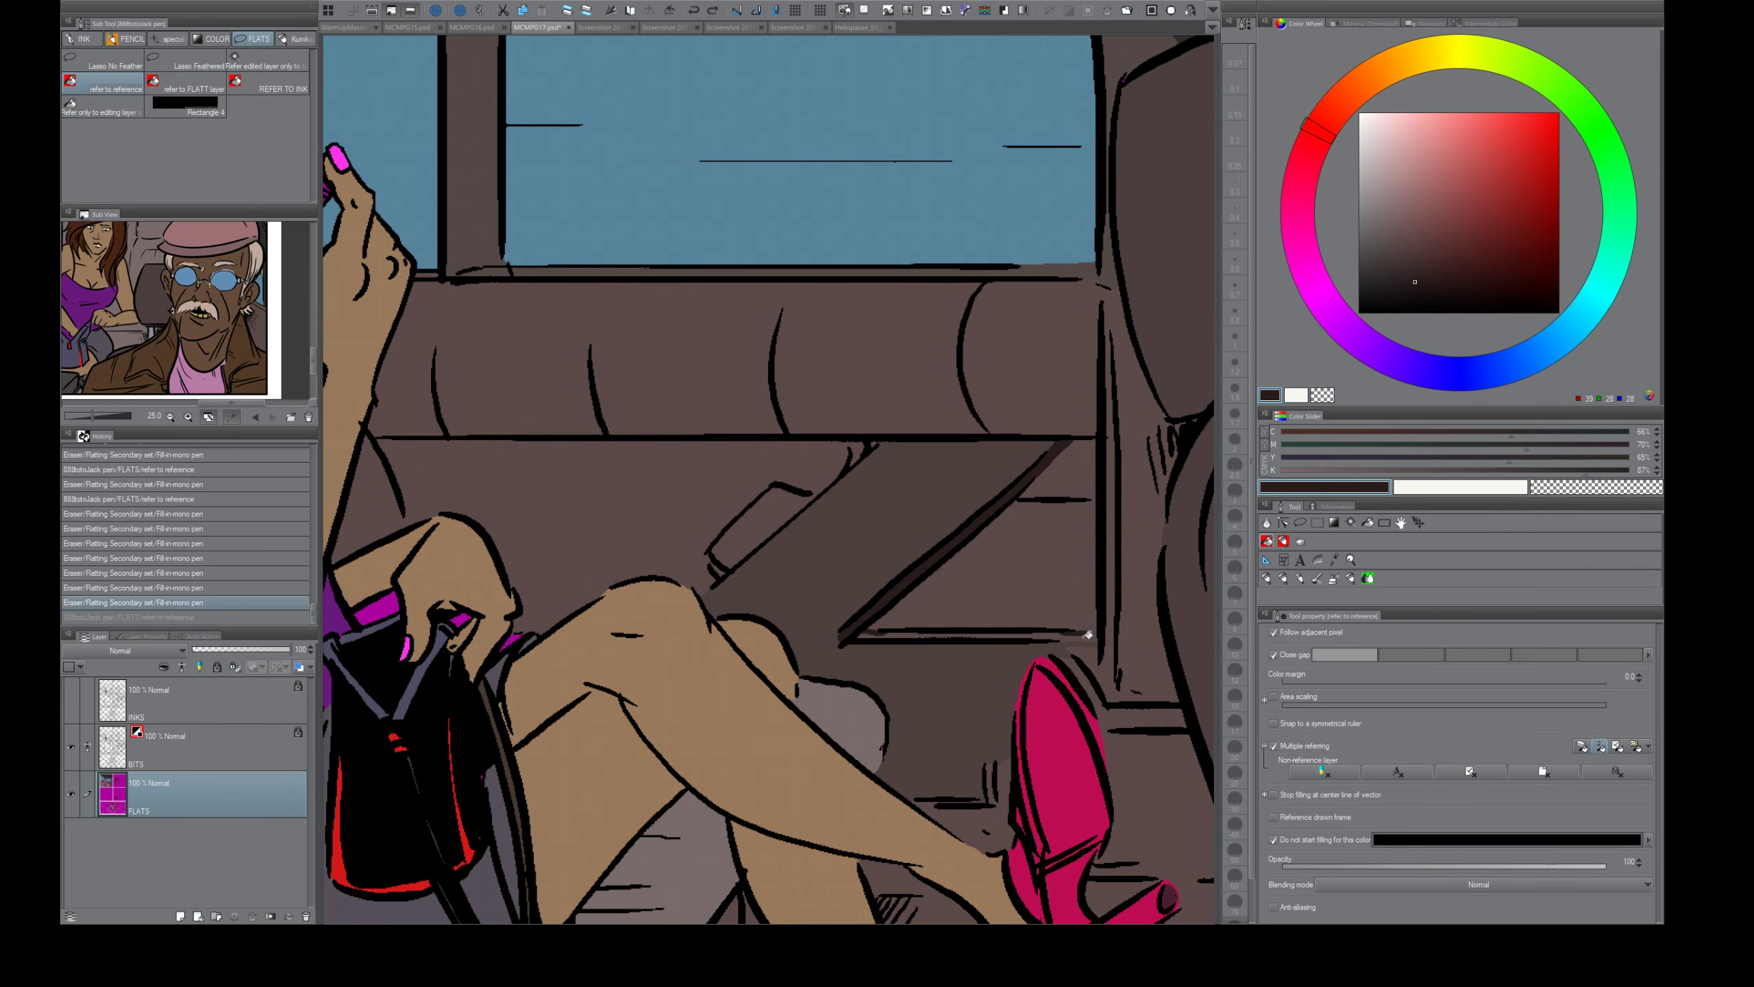
click(1411, 654)
click(1059, 636)
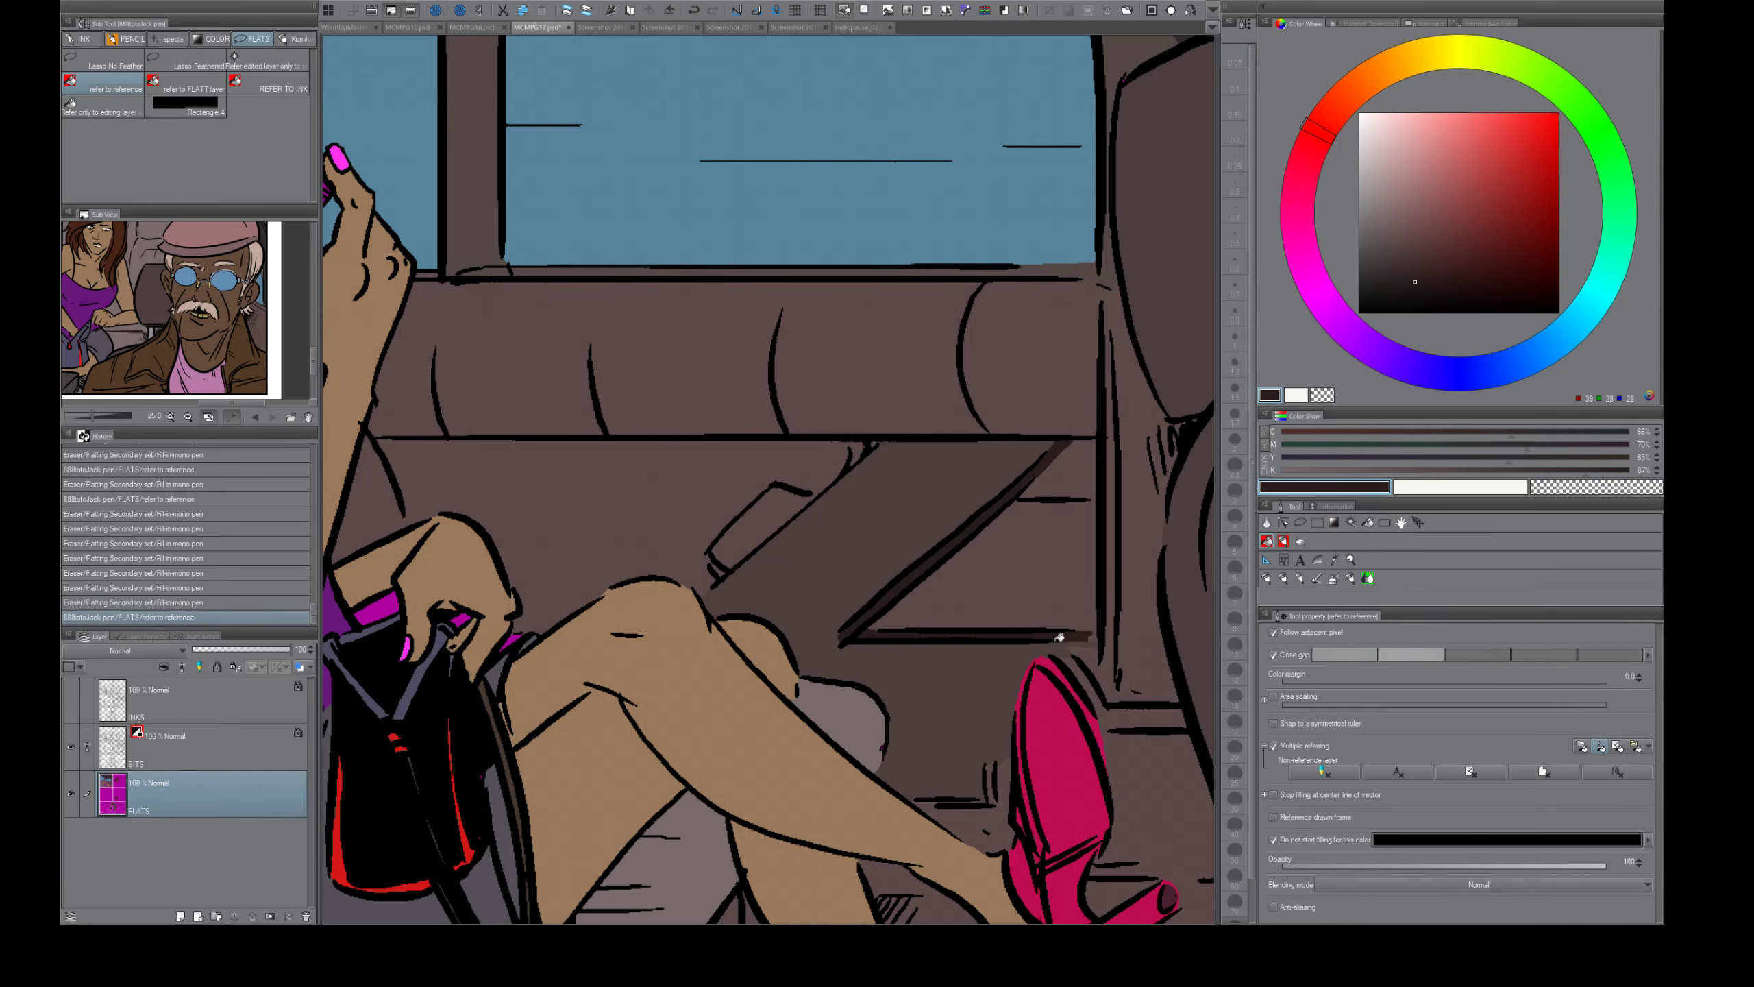
key(e)
drag(1092, 637, 1080, 638)
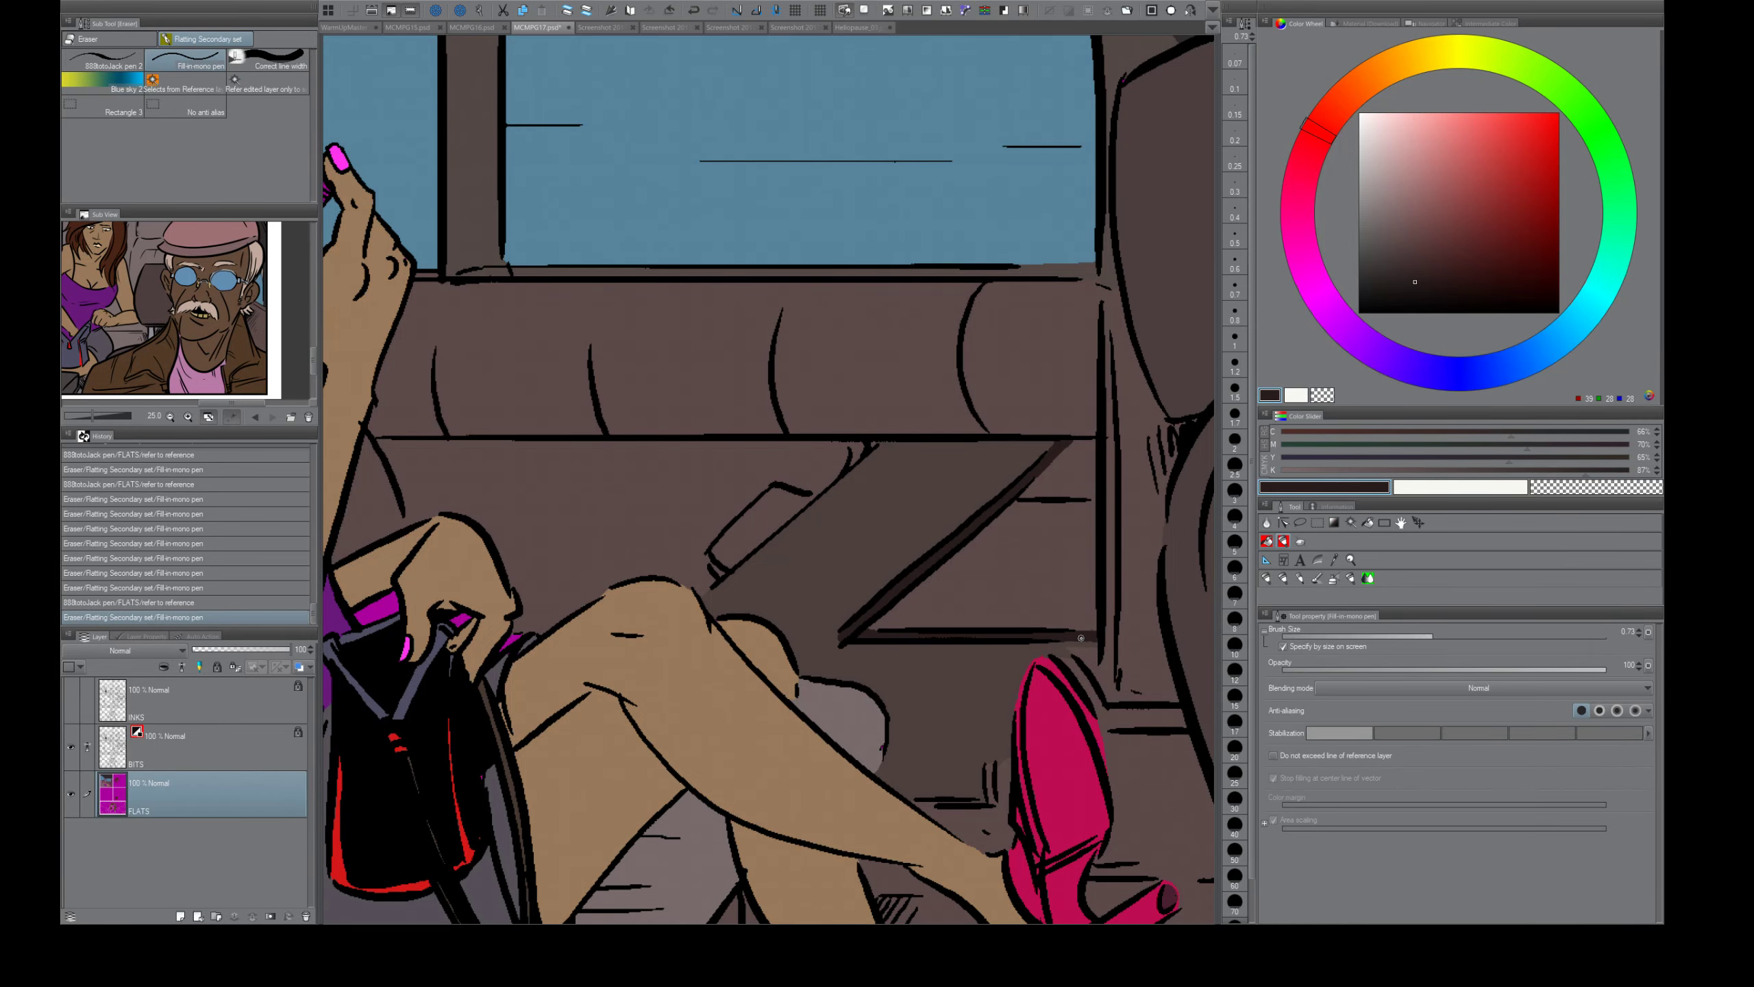
- Color the door's vertical edge strip near-black brown down to the sill, and refill the area beside the shoe with the panel brown
scroll(1023, 682, down, 3)
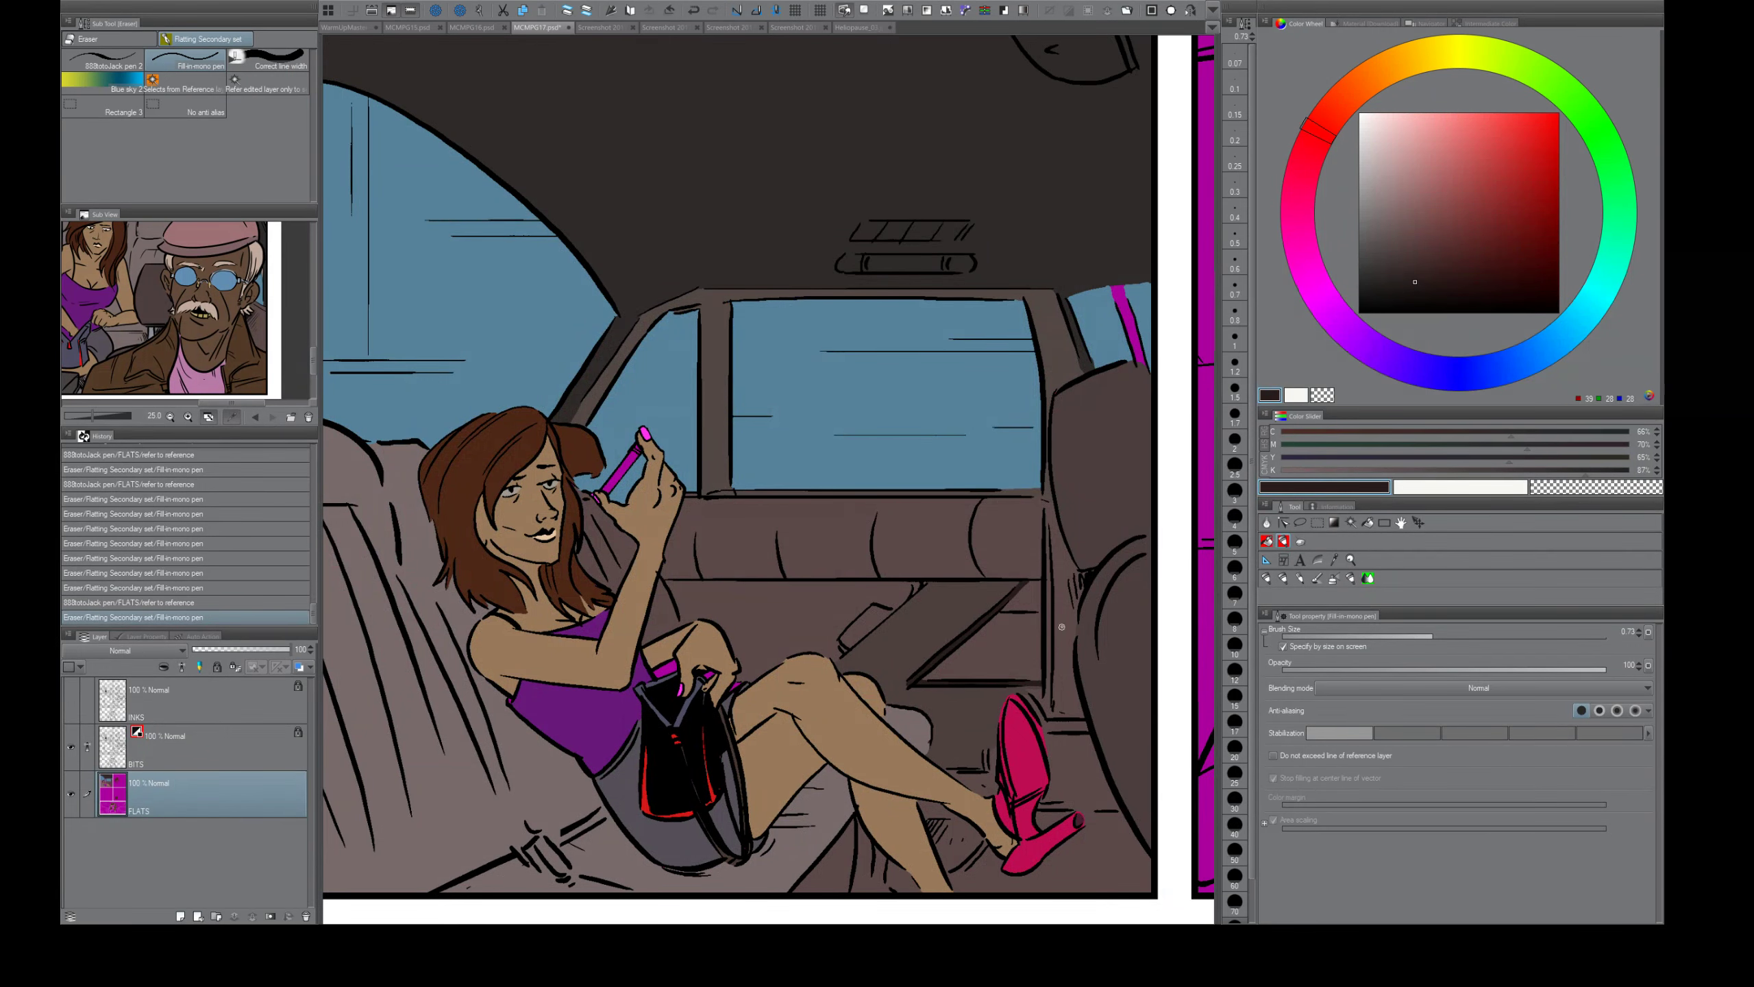
drag(1047, 505, 1048, 712)
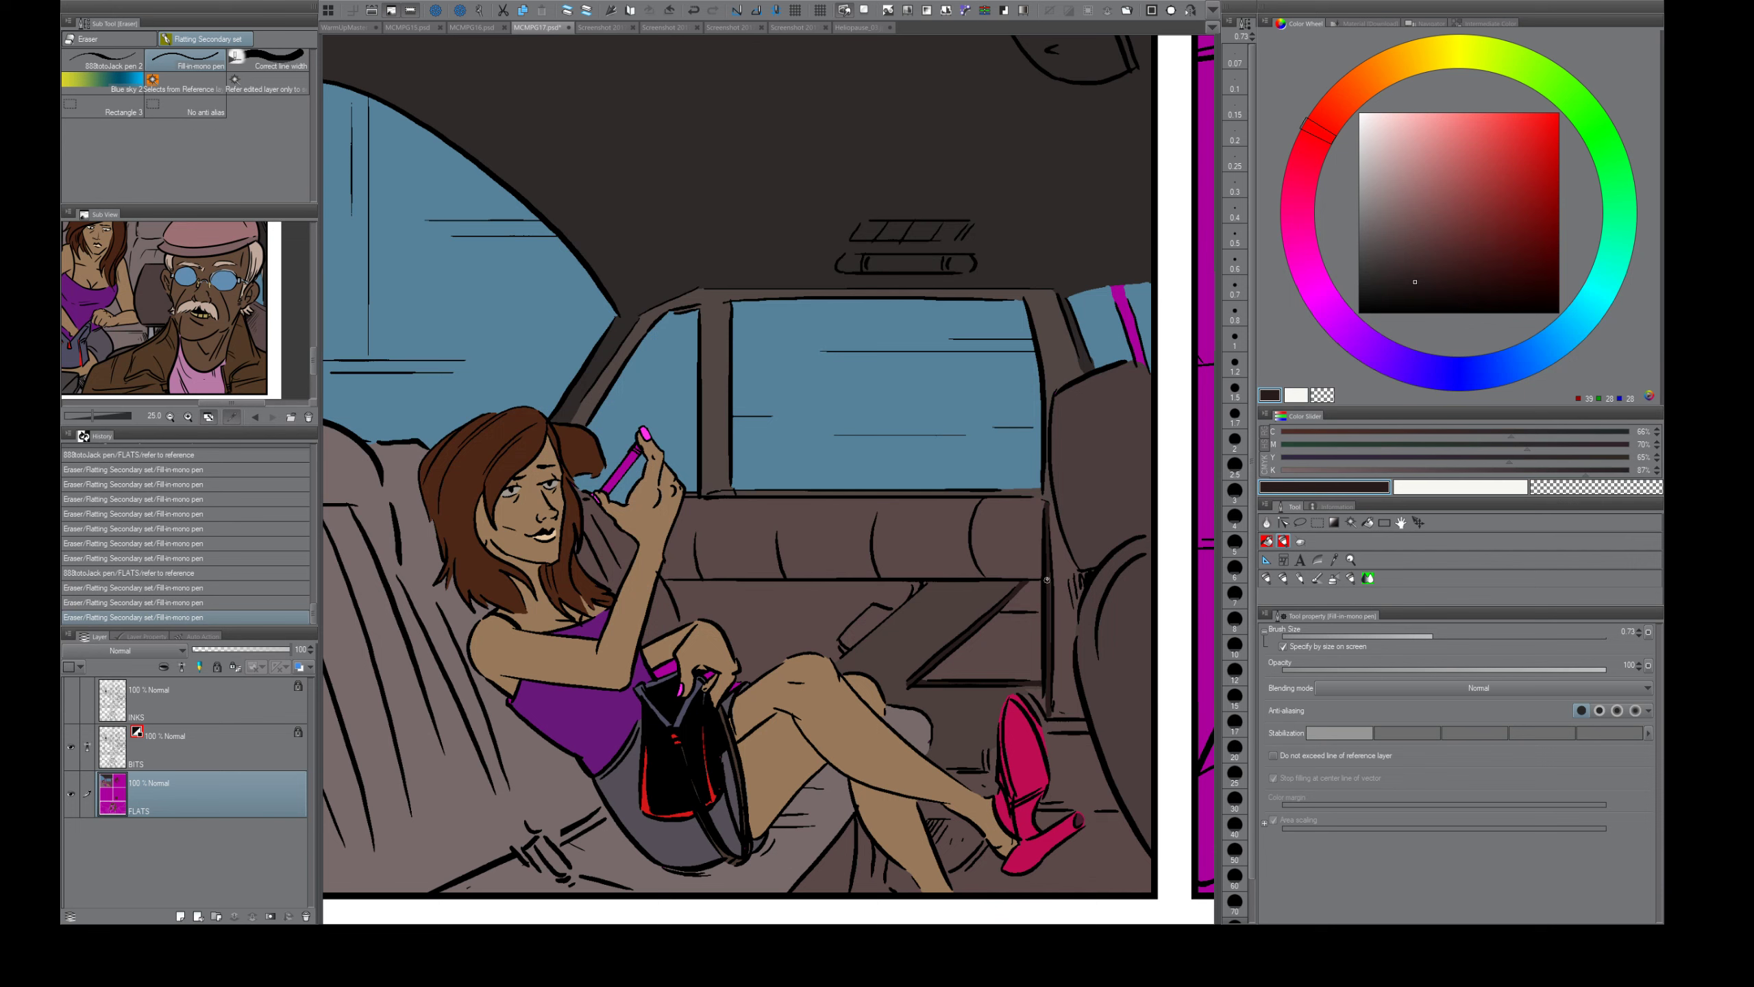
drag(1048, 571, 1049, 653)
key(g)
drag(1048, 730, 1047, 722)
click(1064, 726)
key(g)
key(e)
key(g)
click(1038, 701)
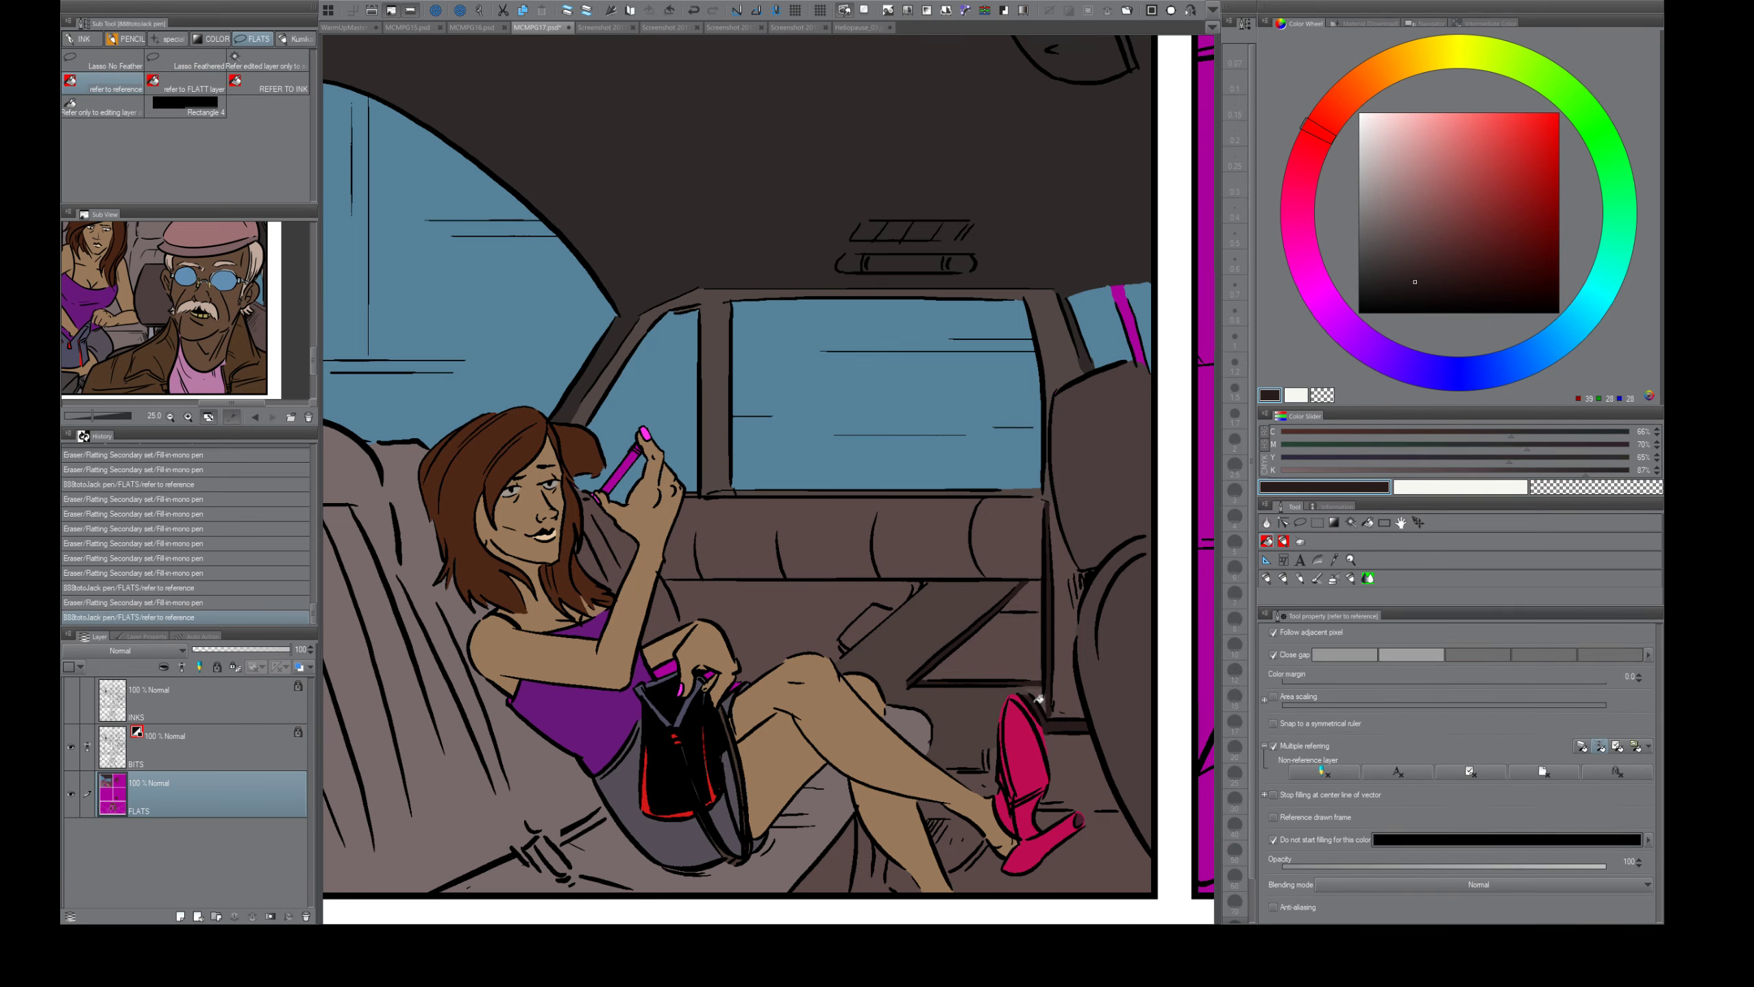
alt+click(1029, 700)
click(1037, 692)
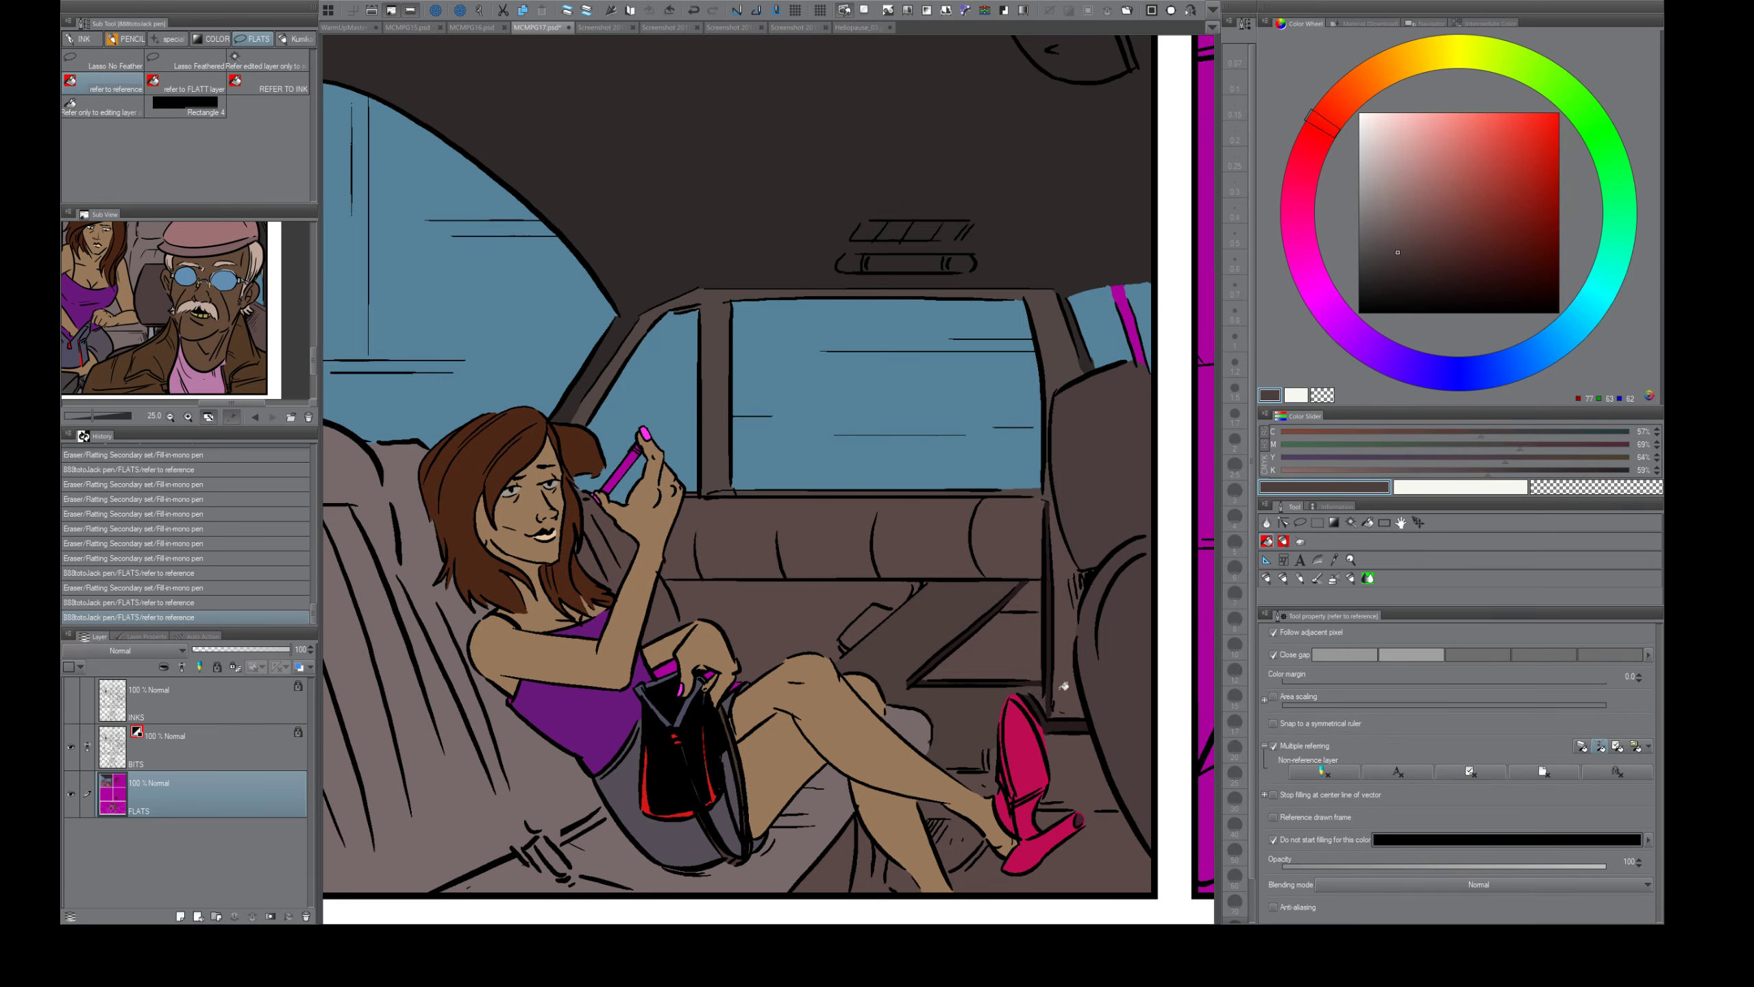
- Darken both ends of the door handle with the near-black brown and touch up the upper end with the panel brown
alt+click(996, 749)
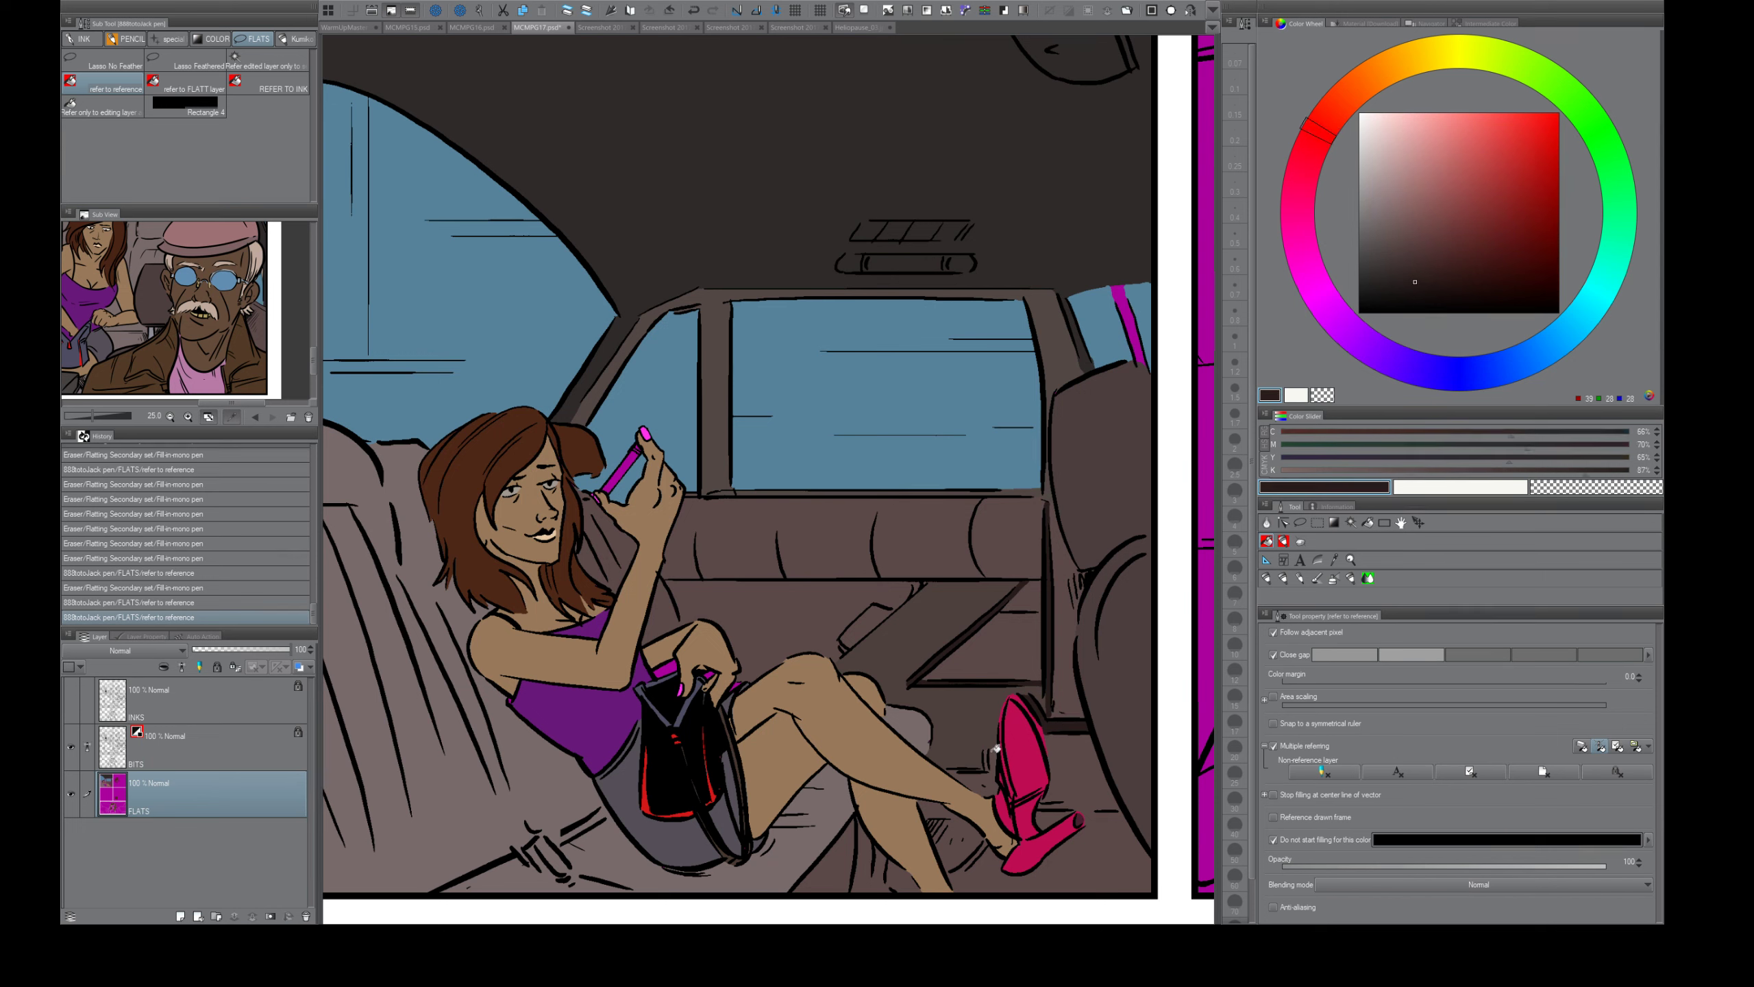
key(e)
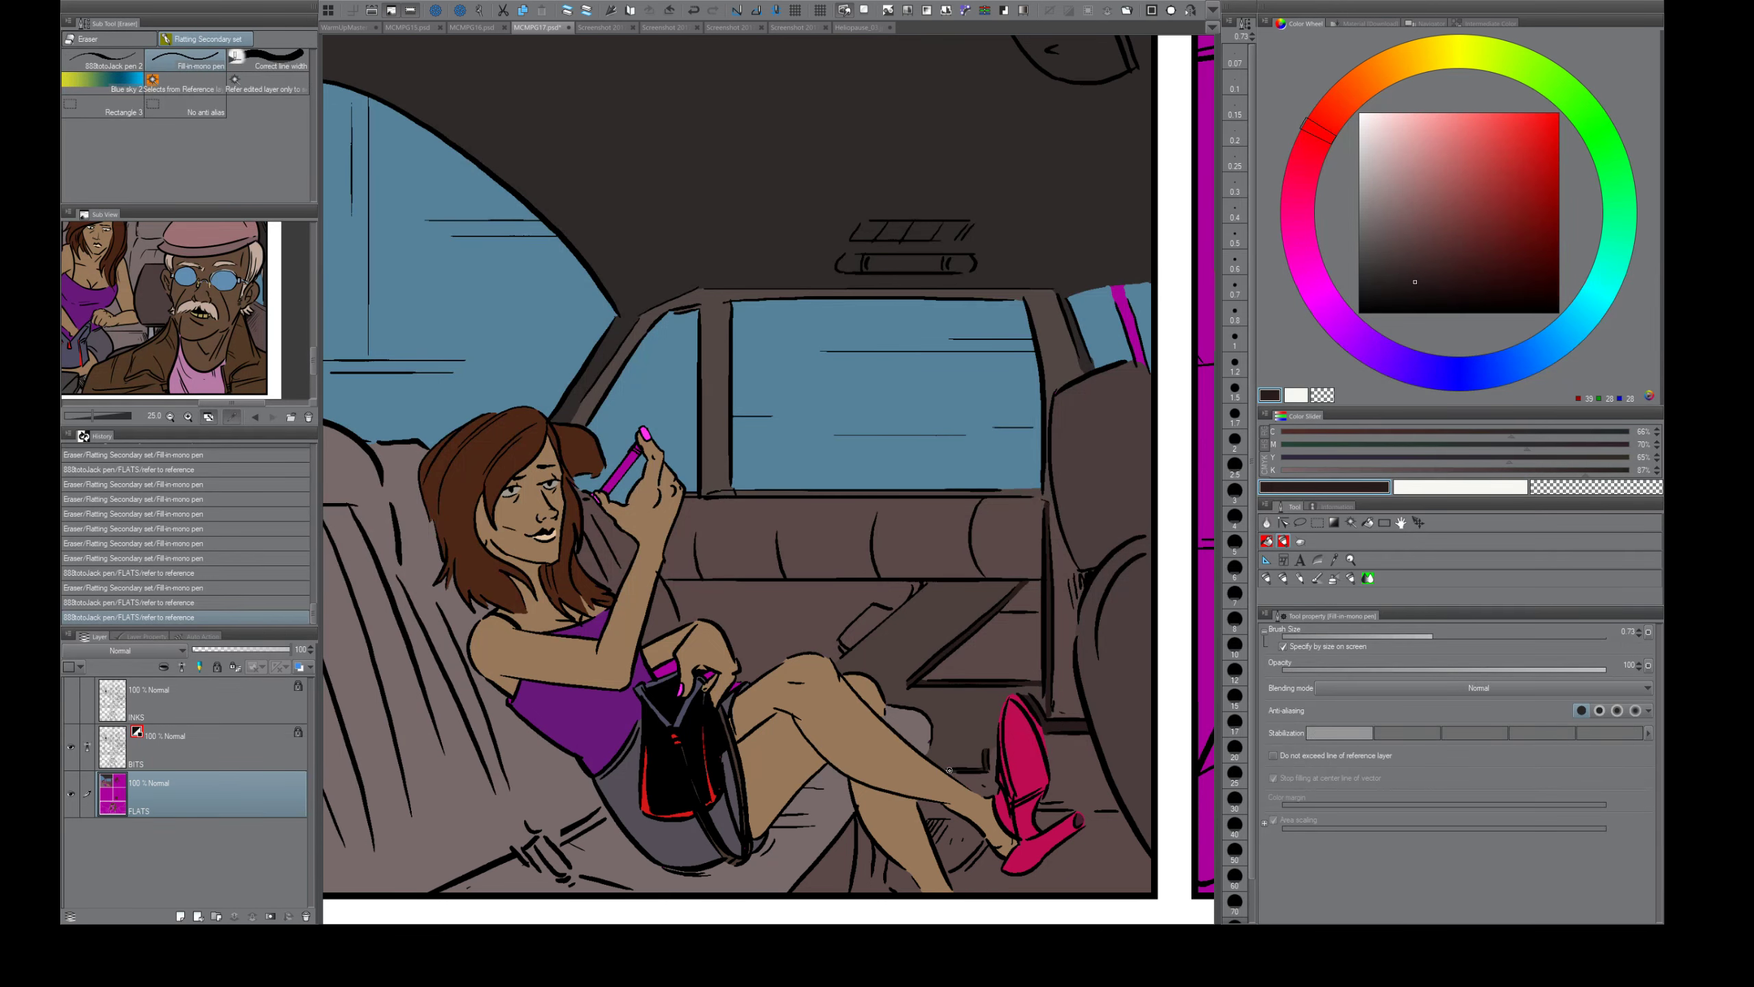
drag(949, 768, 933, 644)
click(843, 649)
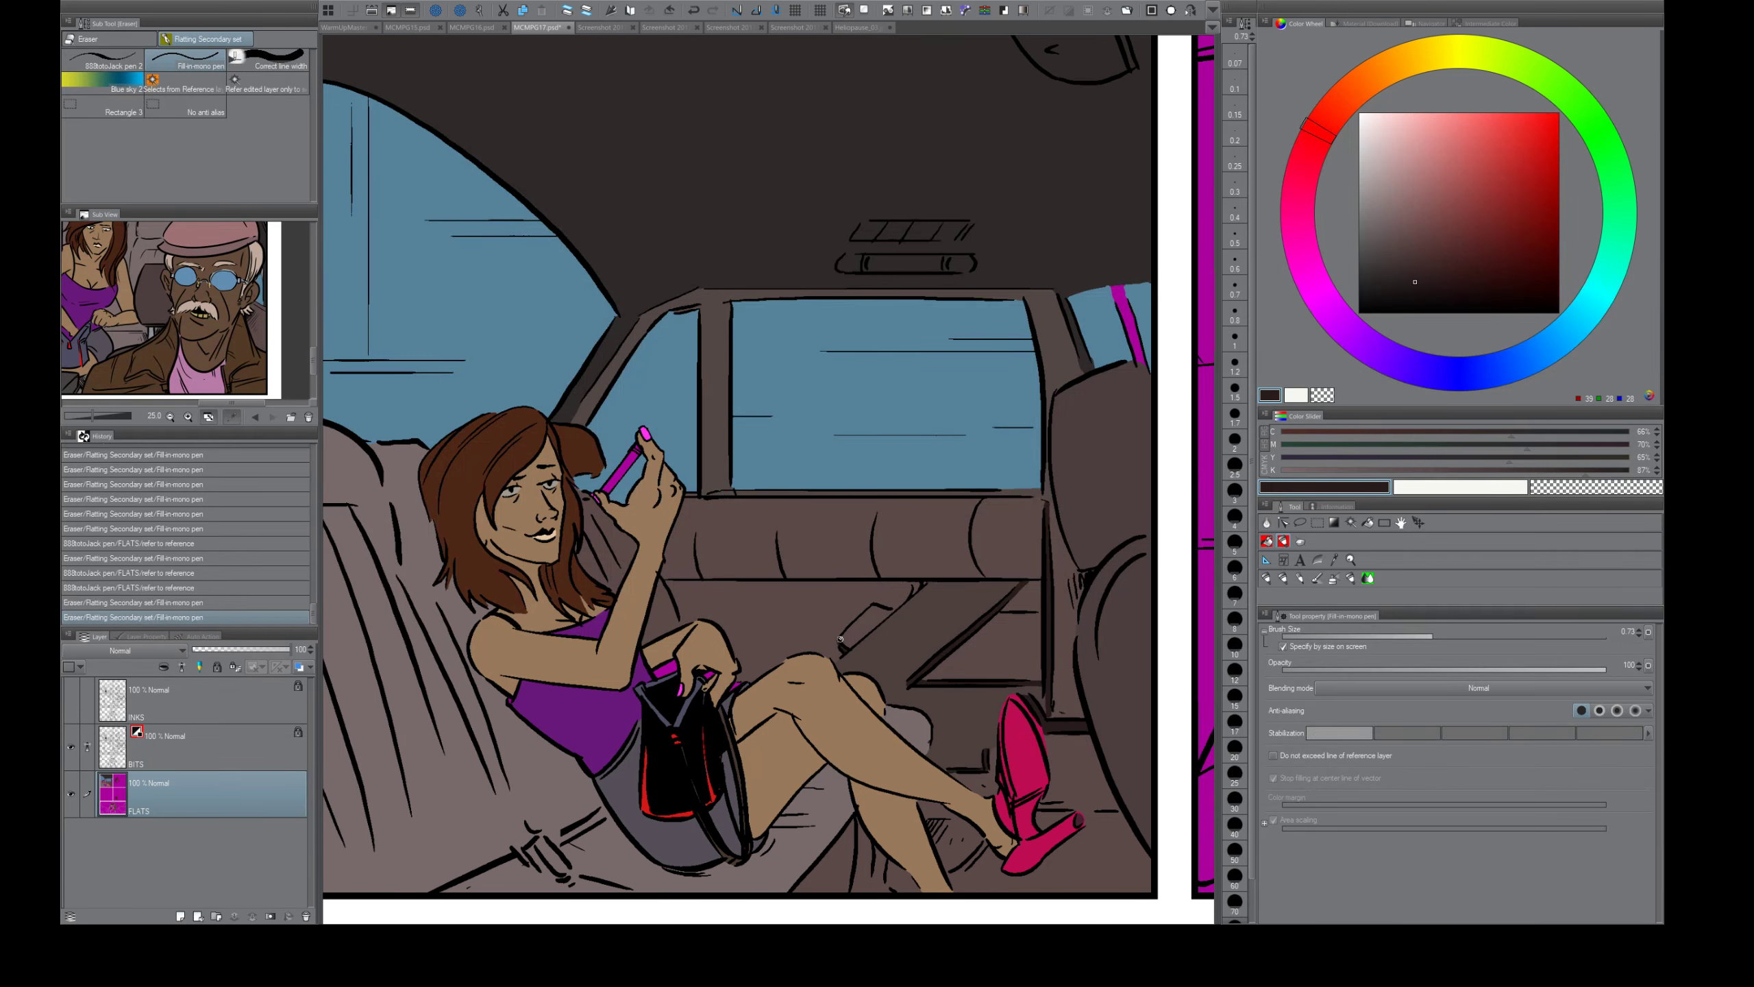
click(914, 581)
scroll(931, 589, up, 5)
alt+click(916, 582)
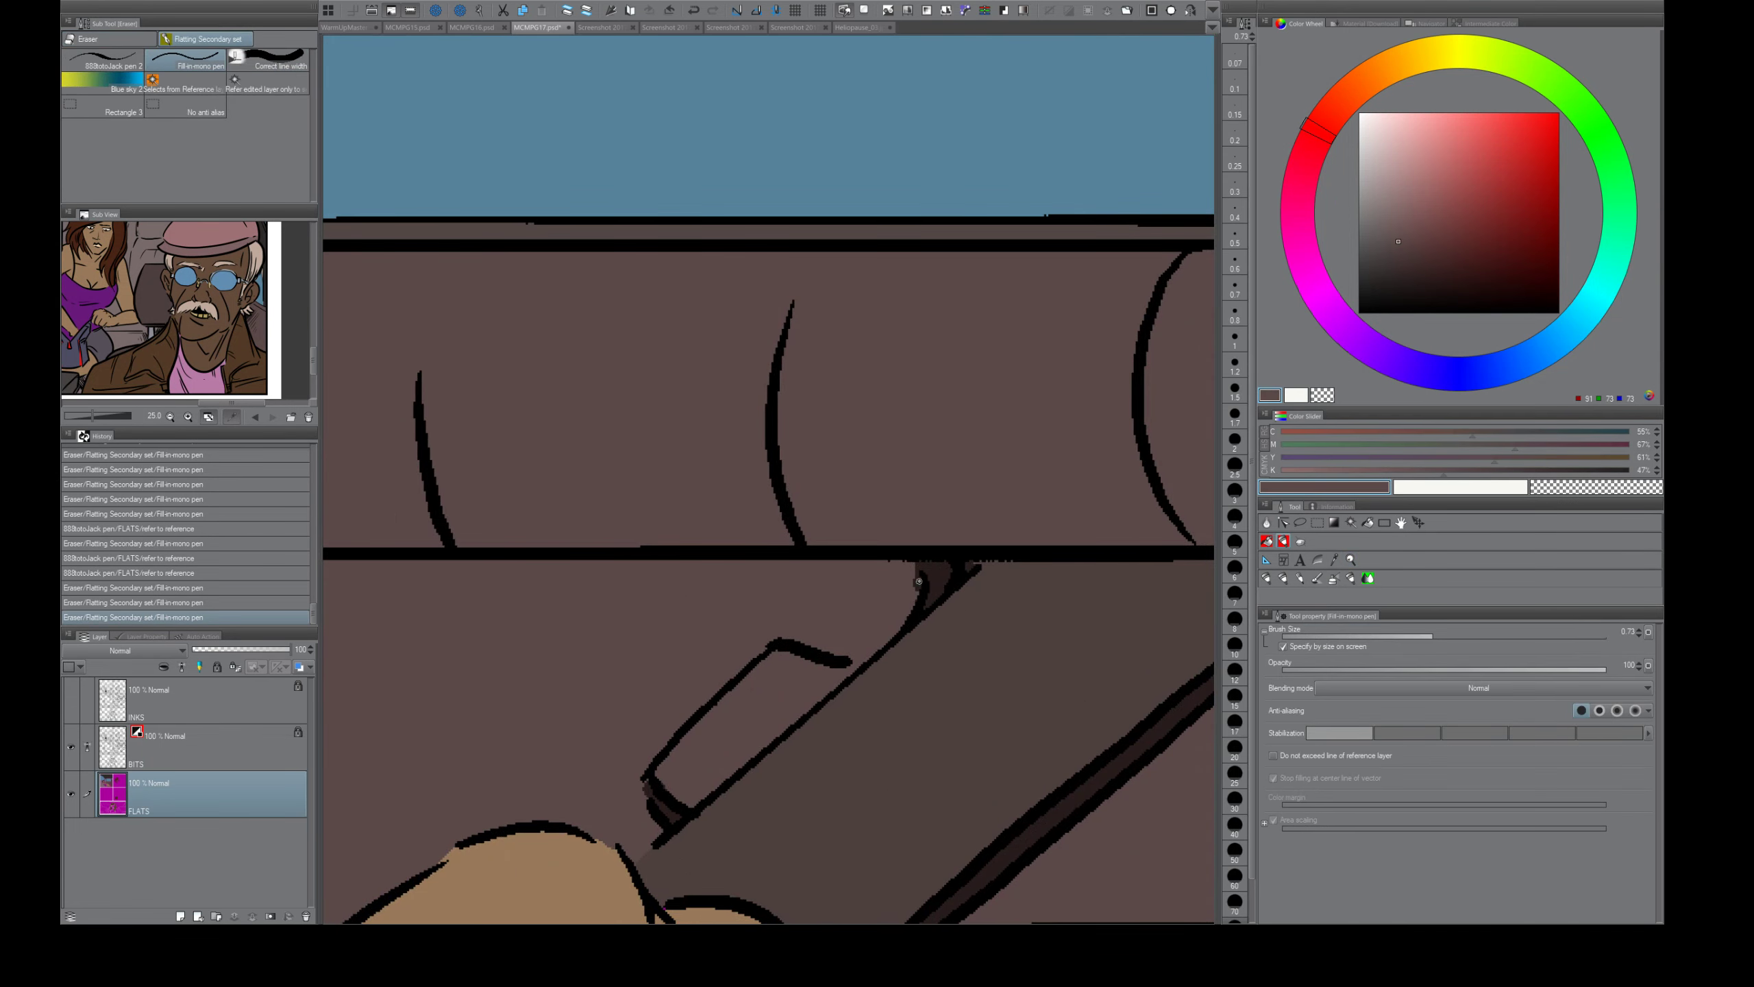
click(916, 582)
- Fill the small leftover door areas around the hand resting on the purse with the panel brown
scroll(977, 665, down, 5)
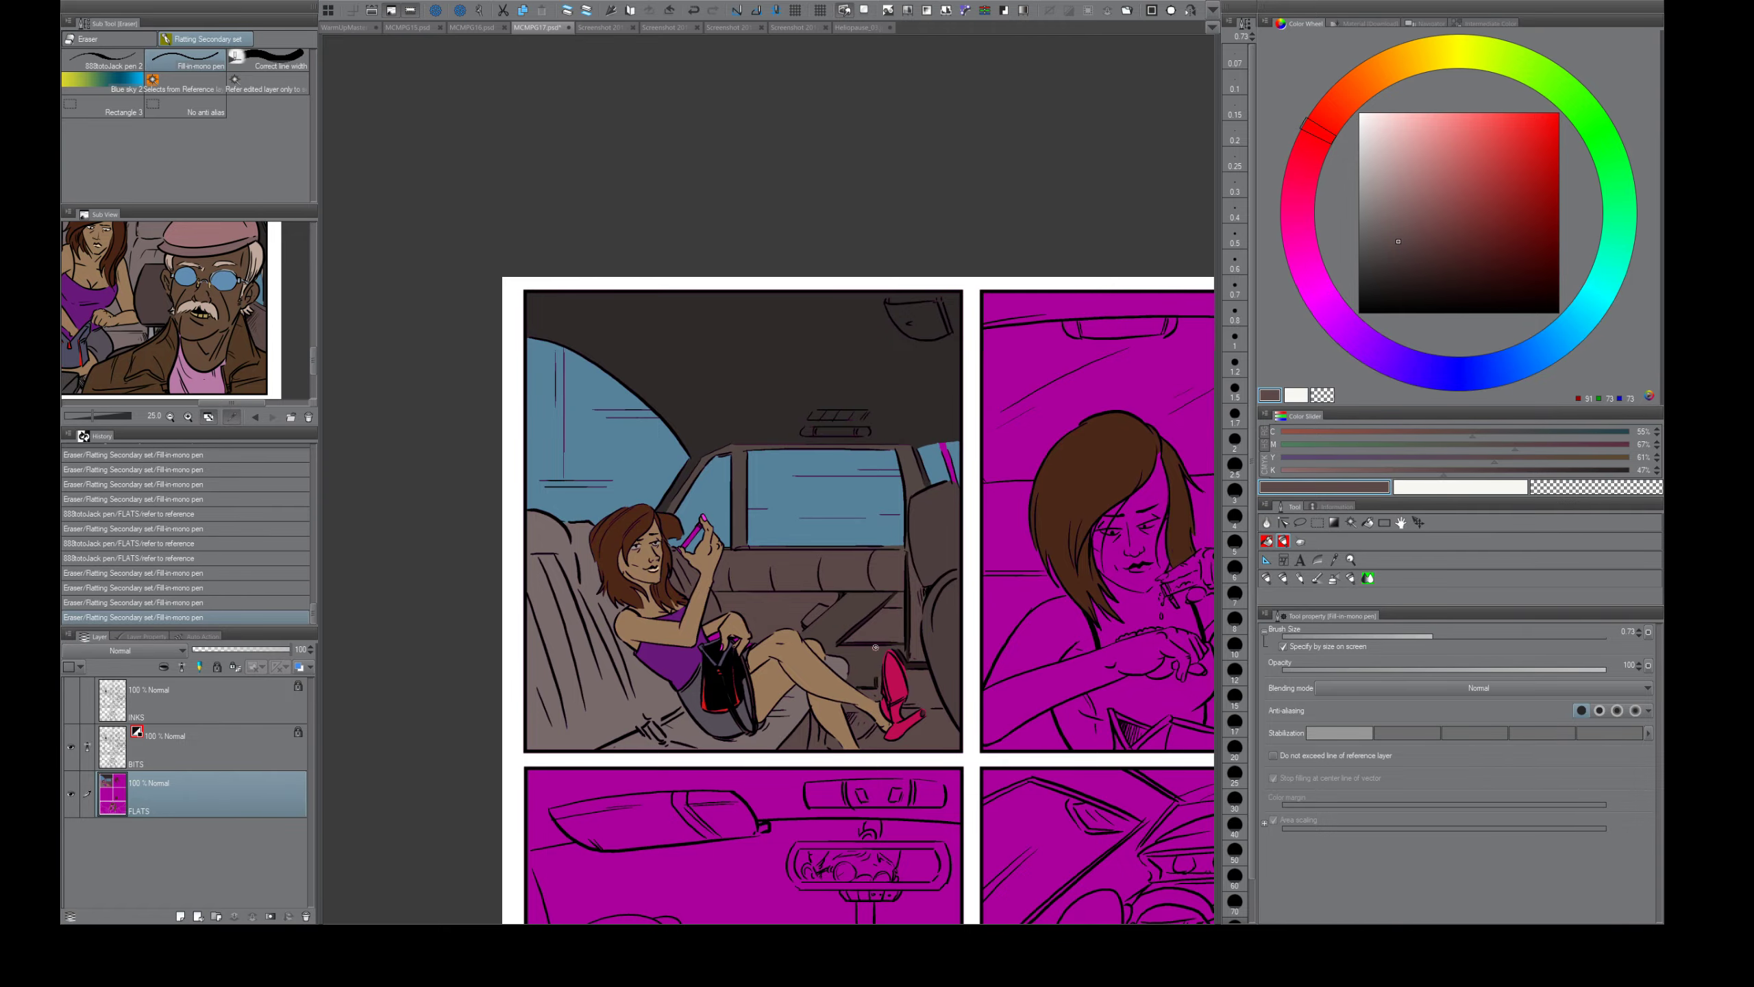
key(ctrl+space)
mouse_move(864, 645)
mouse_down()
mouse_move(990, 650)
mouse_move(865, 678)
mouse_move(982, 670)
mouse_move(873, 677)
mouse_up()
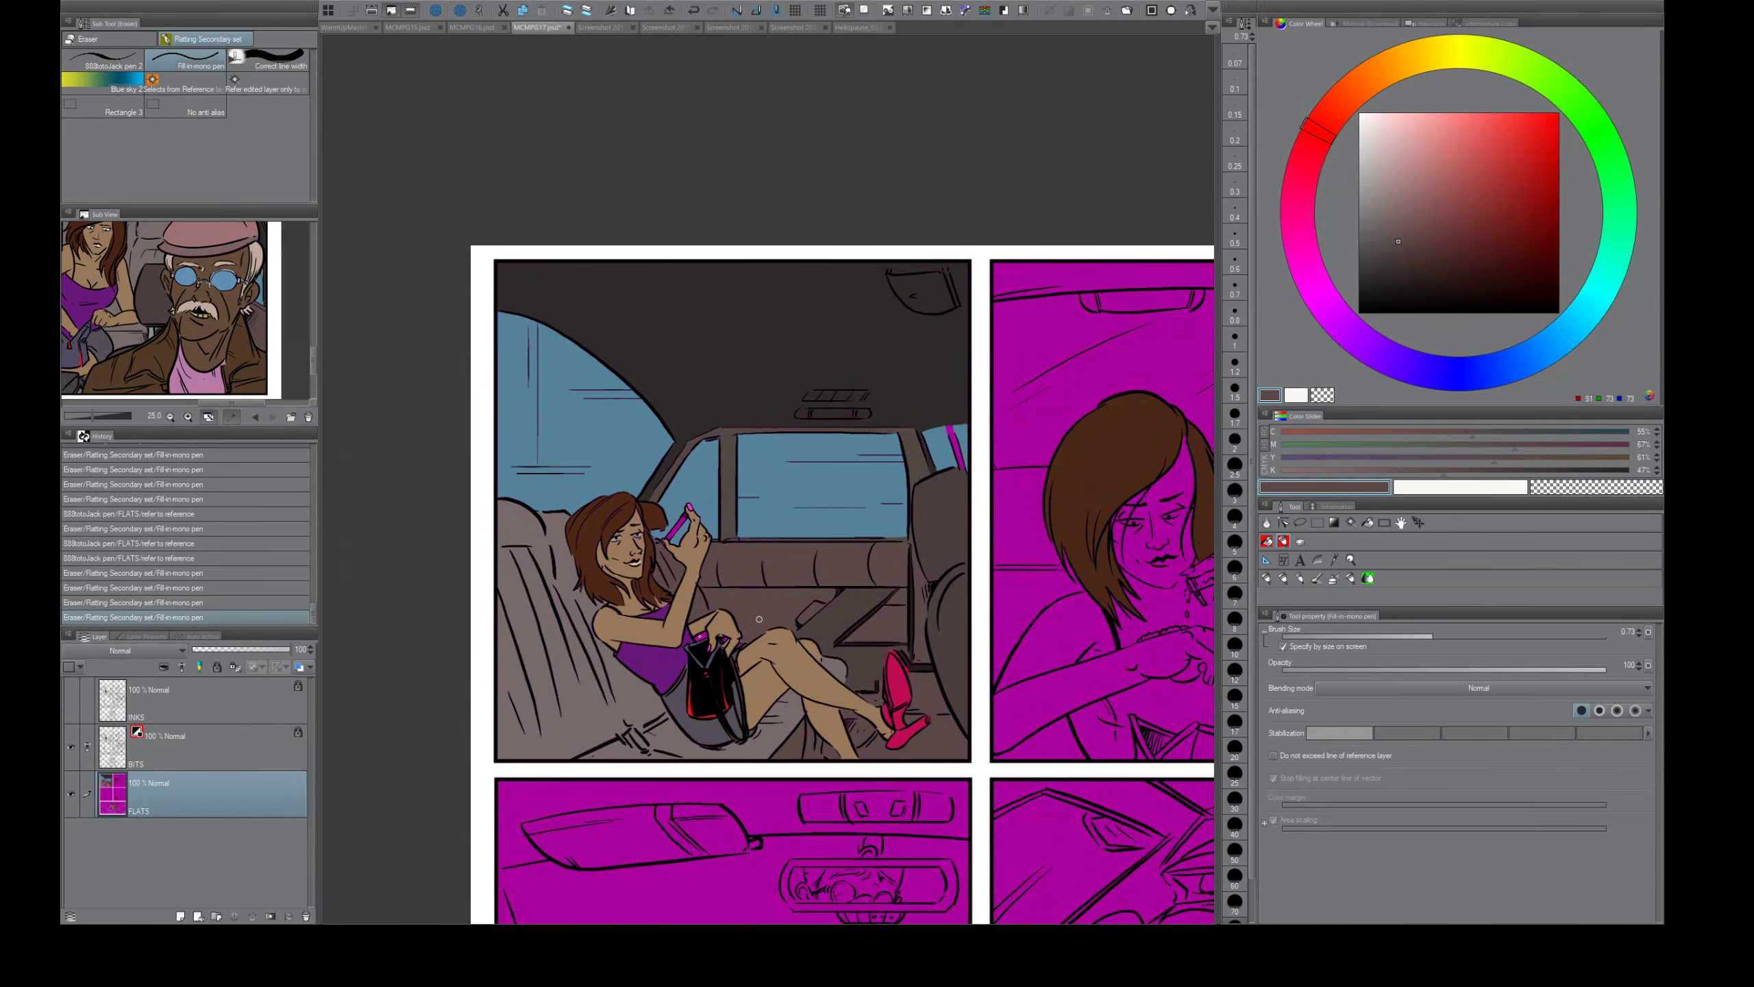
key(g)
click(736, 623)
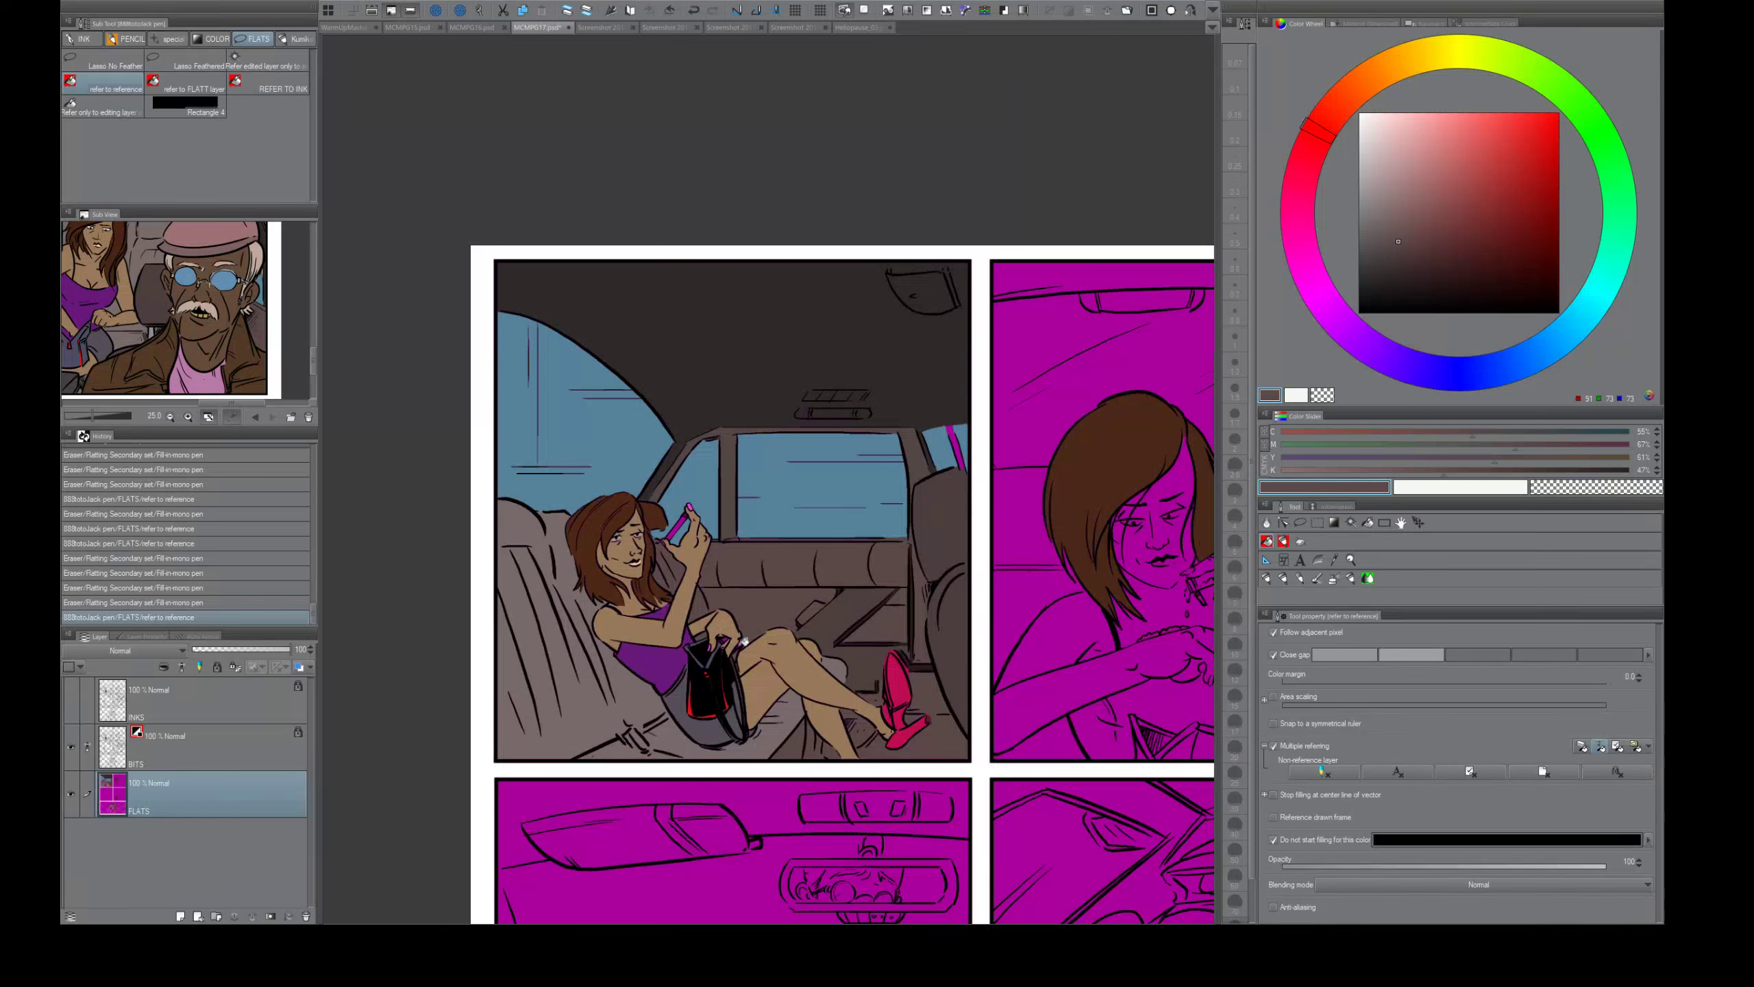
click(732, 635)
- Choose a saturated orange and fill the tube in the woman's raised hand, including its banded end
click(1308, 263)
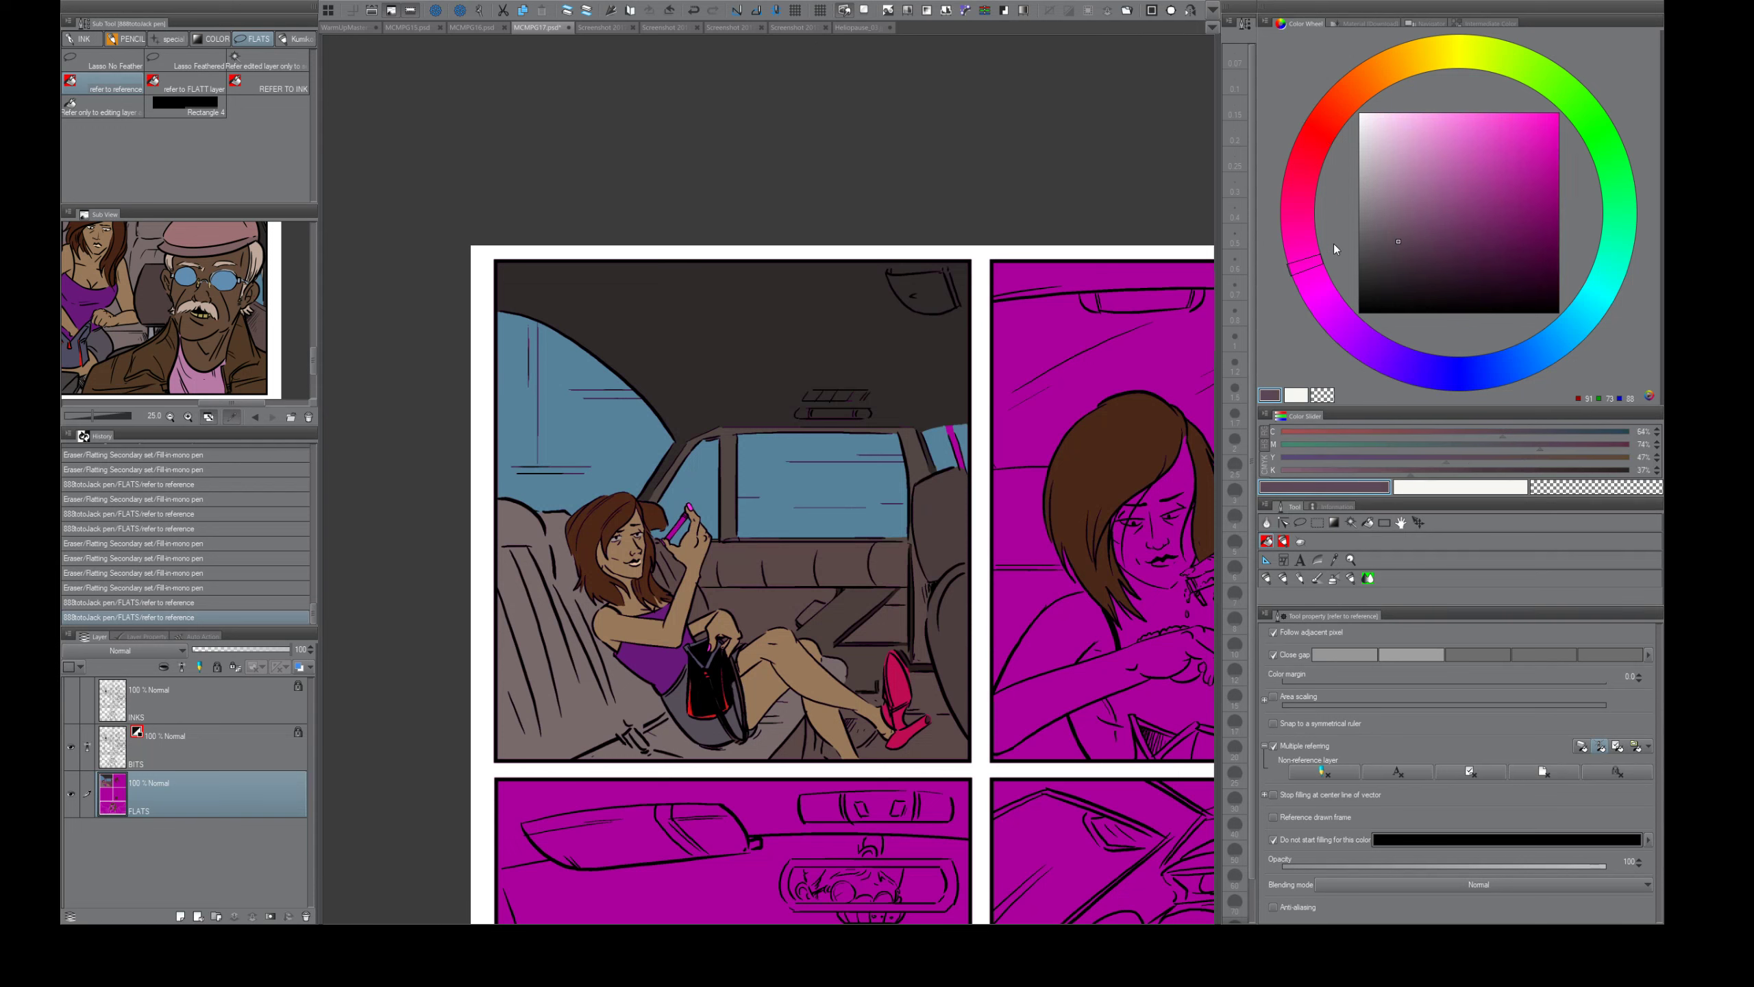
click(1371, 80)
click(1499, 184)
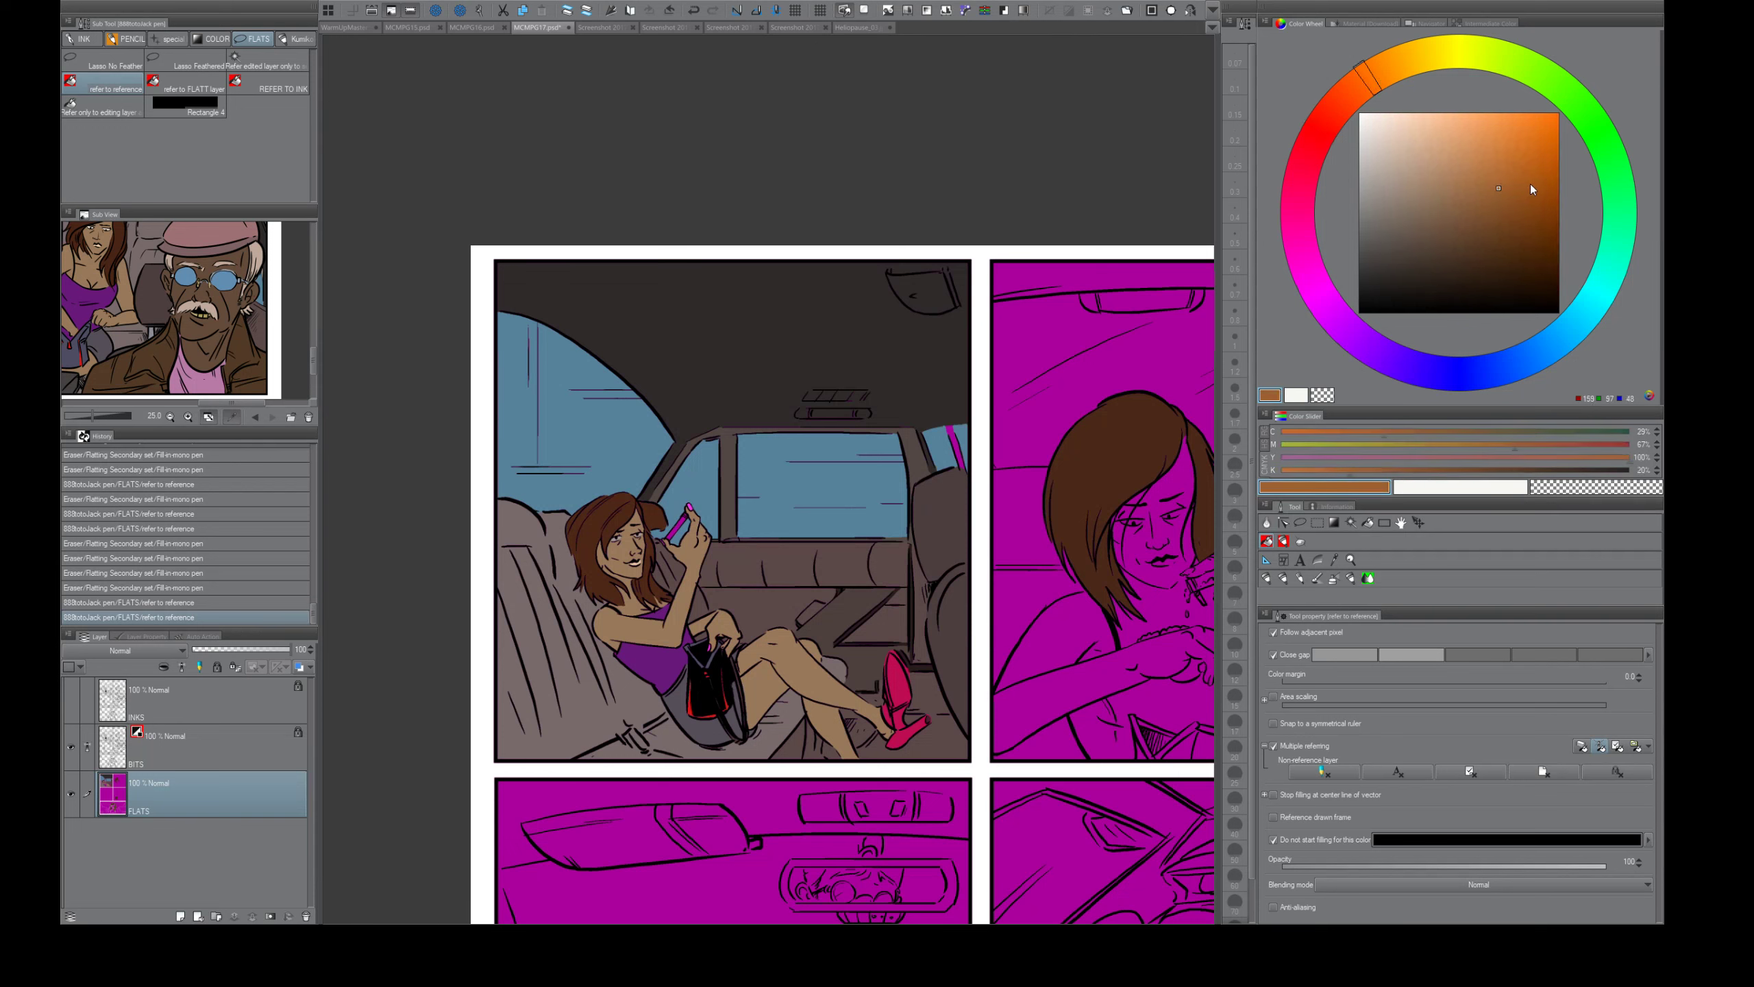
click(1549, 166)
drag(1525, 126, 1552, 144)
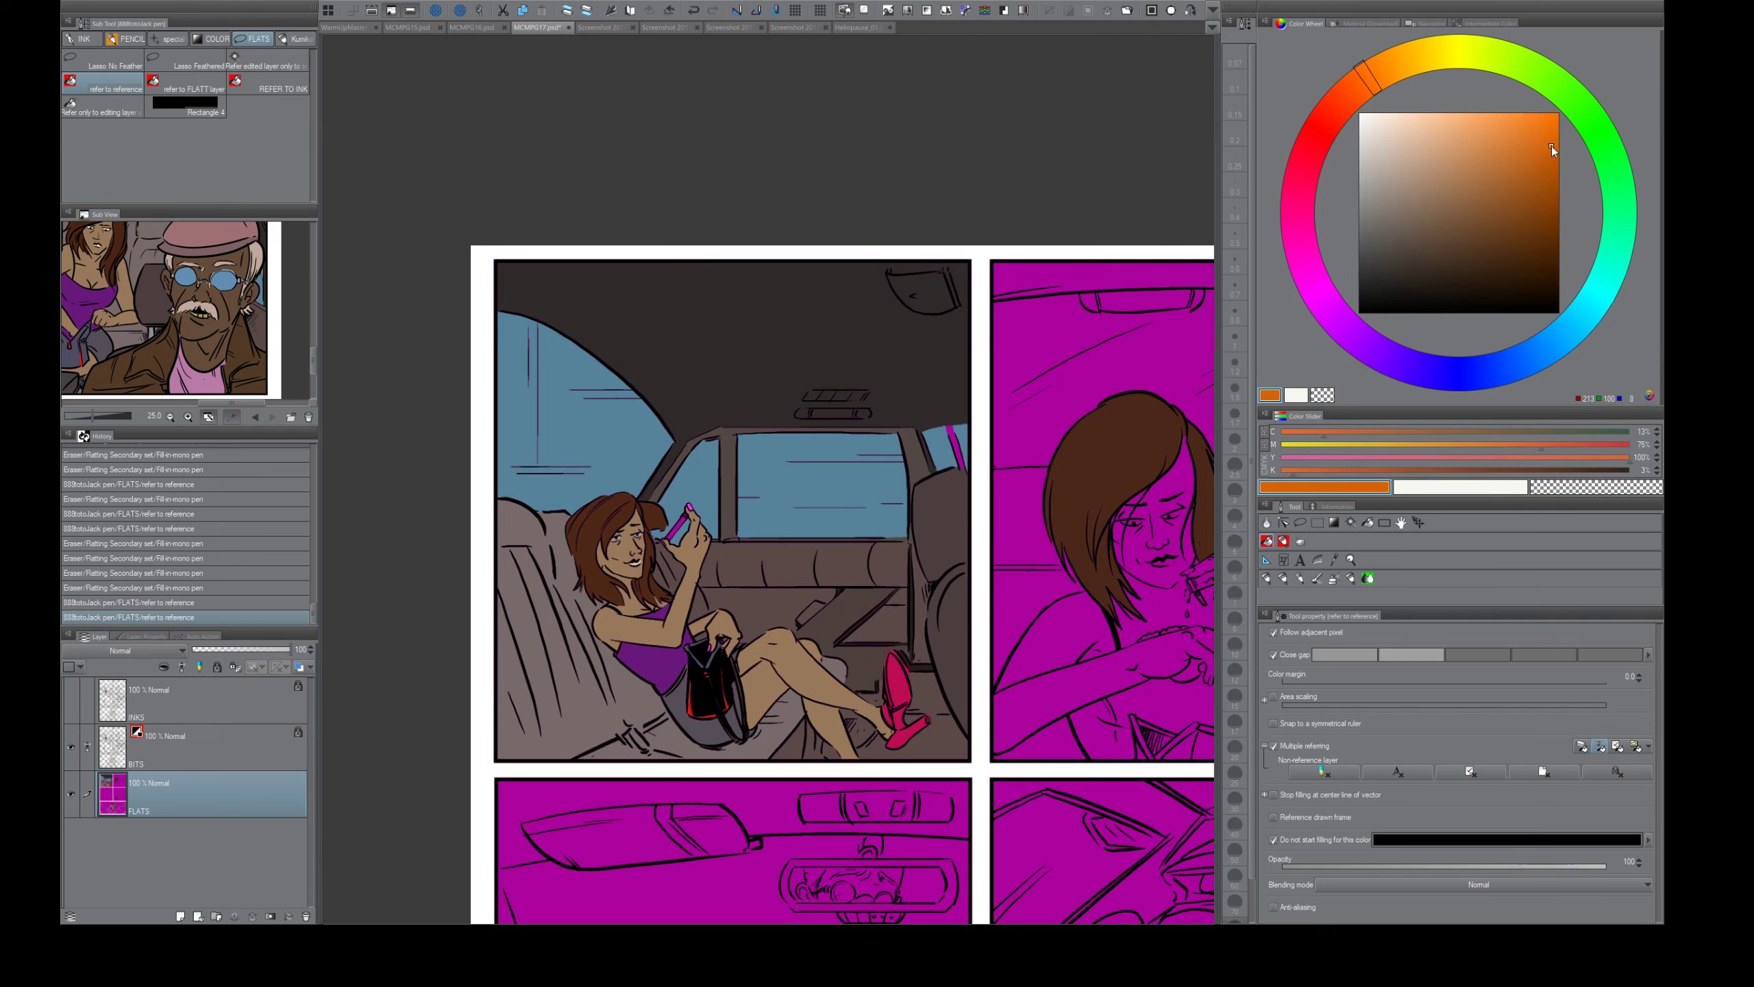
click(677, 527)
key(ctrl+space)
mouse_move(680, 542)
mouse_down()
mouse_move(760, 540)
mouse_move(732, 324)
mouse_up()
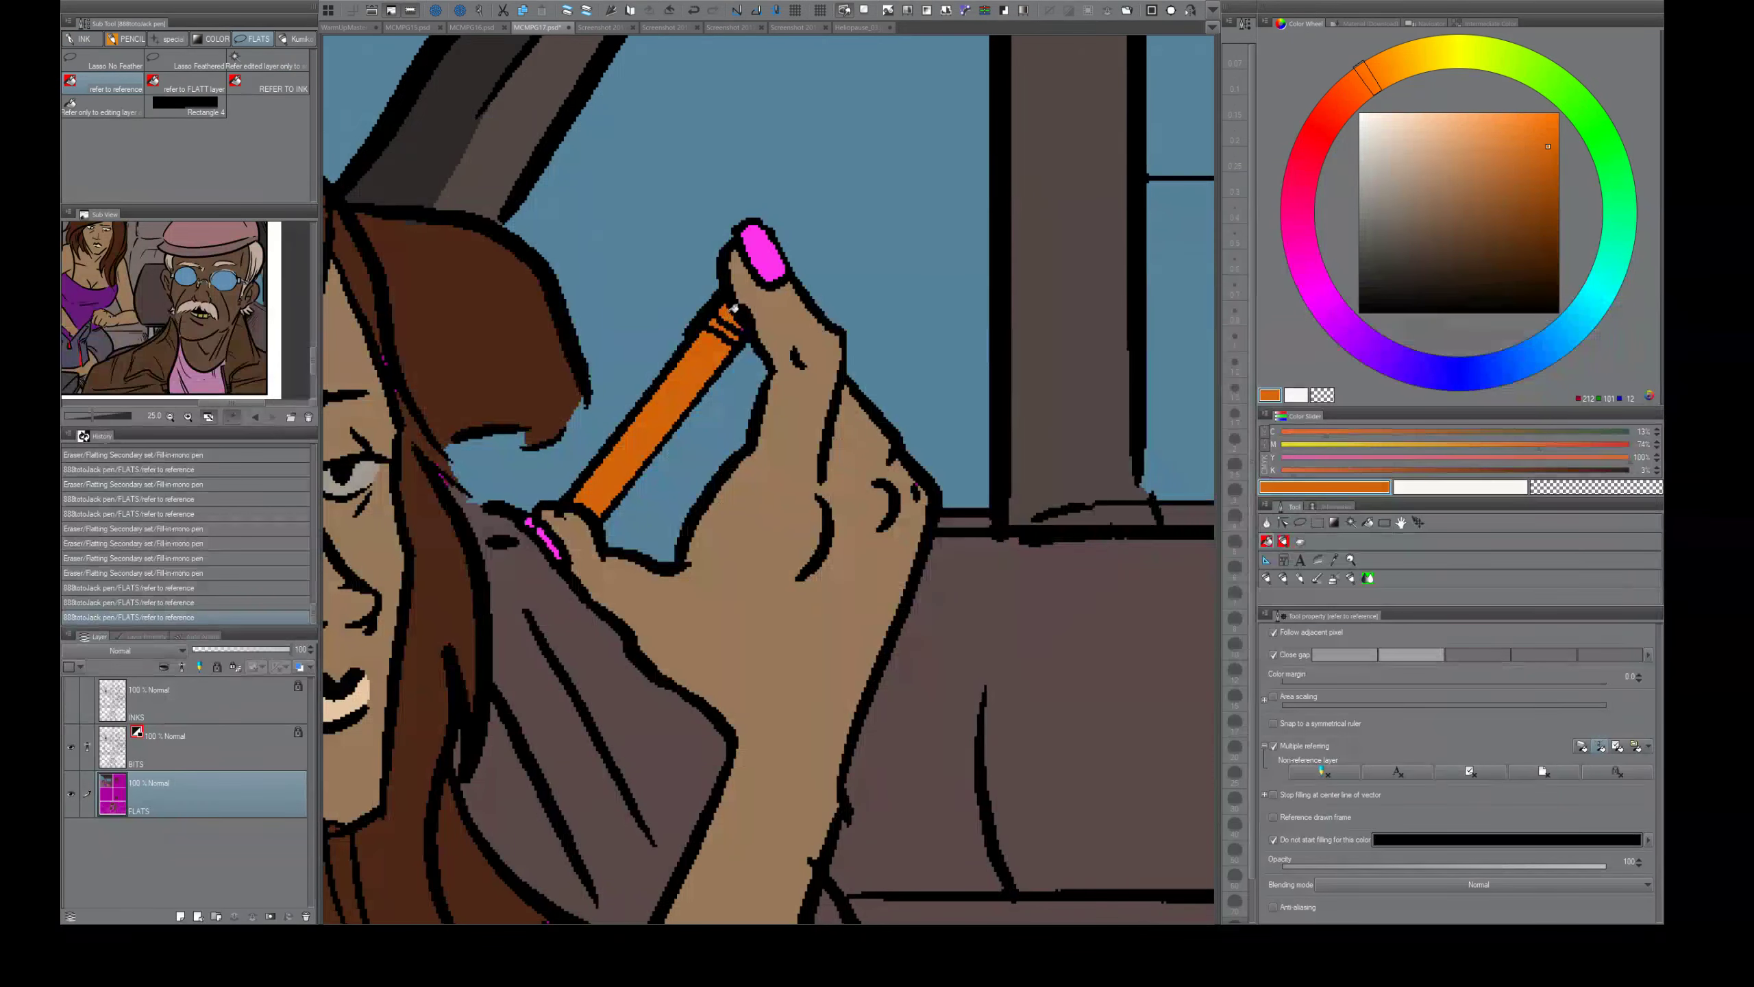
click(734, 322)
click(739, 330)
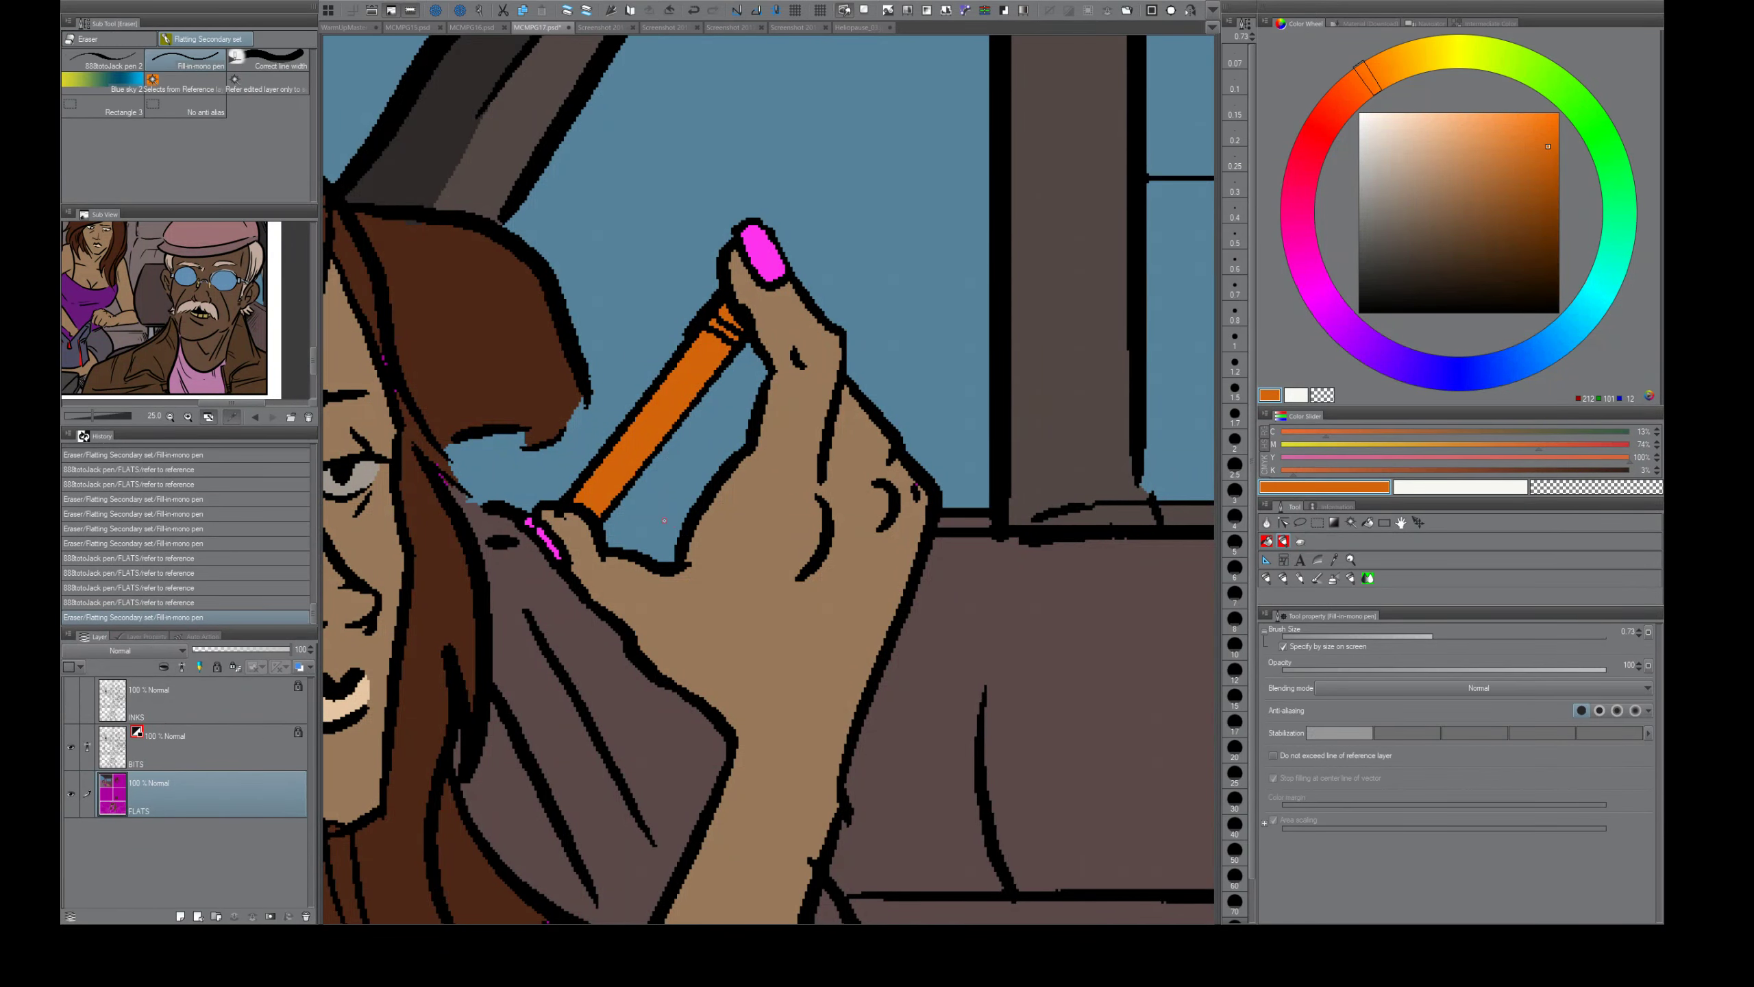
- Mix a light blue-gray and color the seat belt buckle on the back seat with it
key(ctrl+space)
drag(788, 612, 718, 612)
key(space)
drag(879, 700, 736, 568)
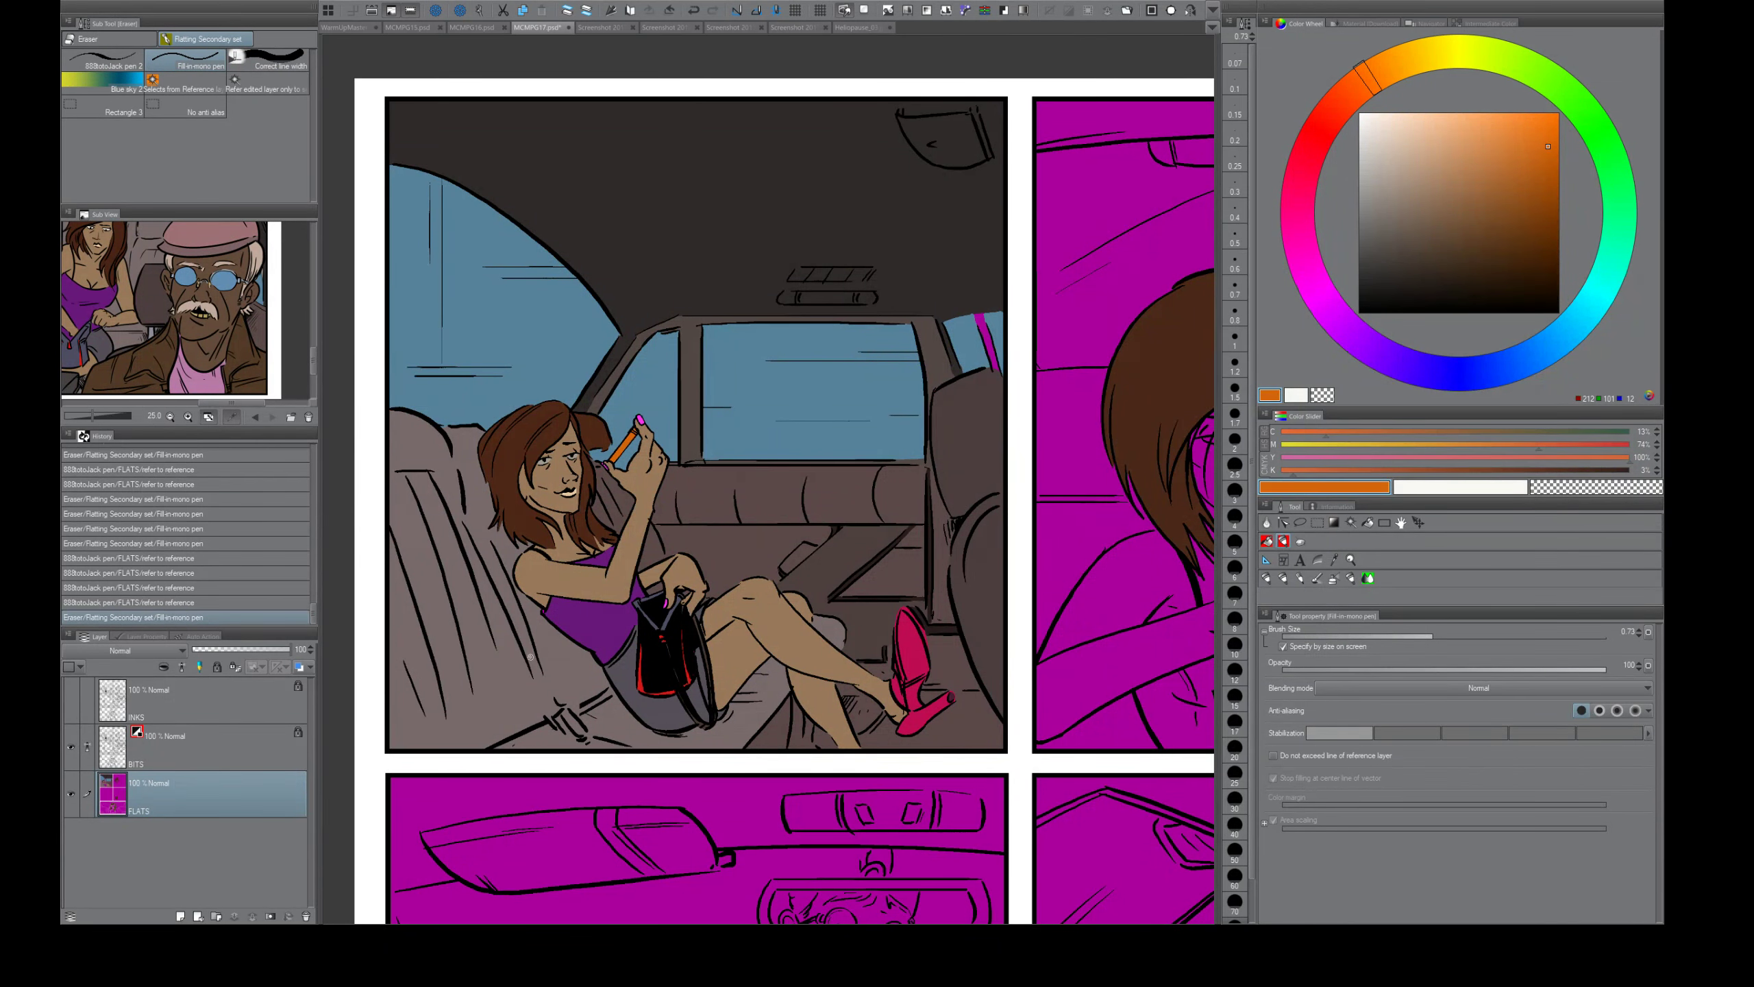
alt+click(567, 662)
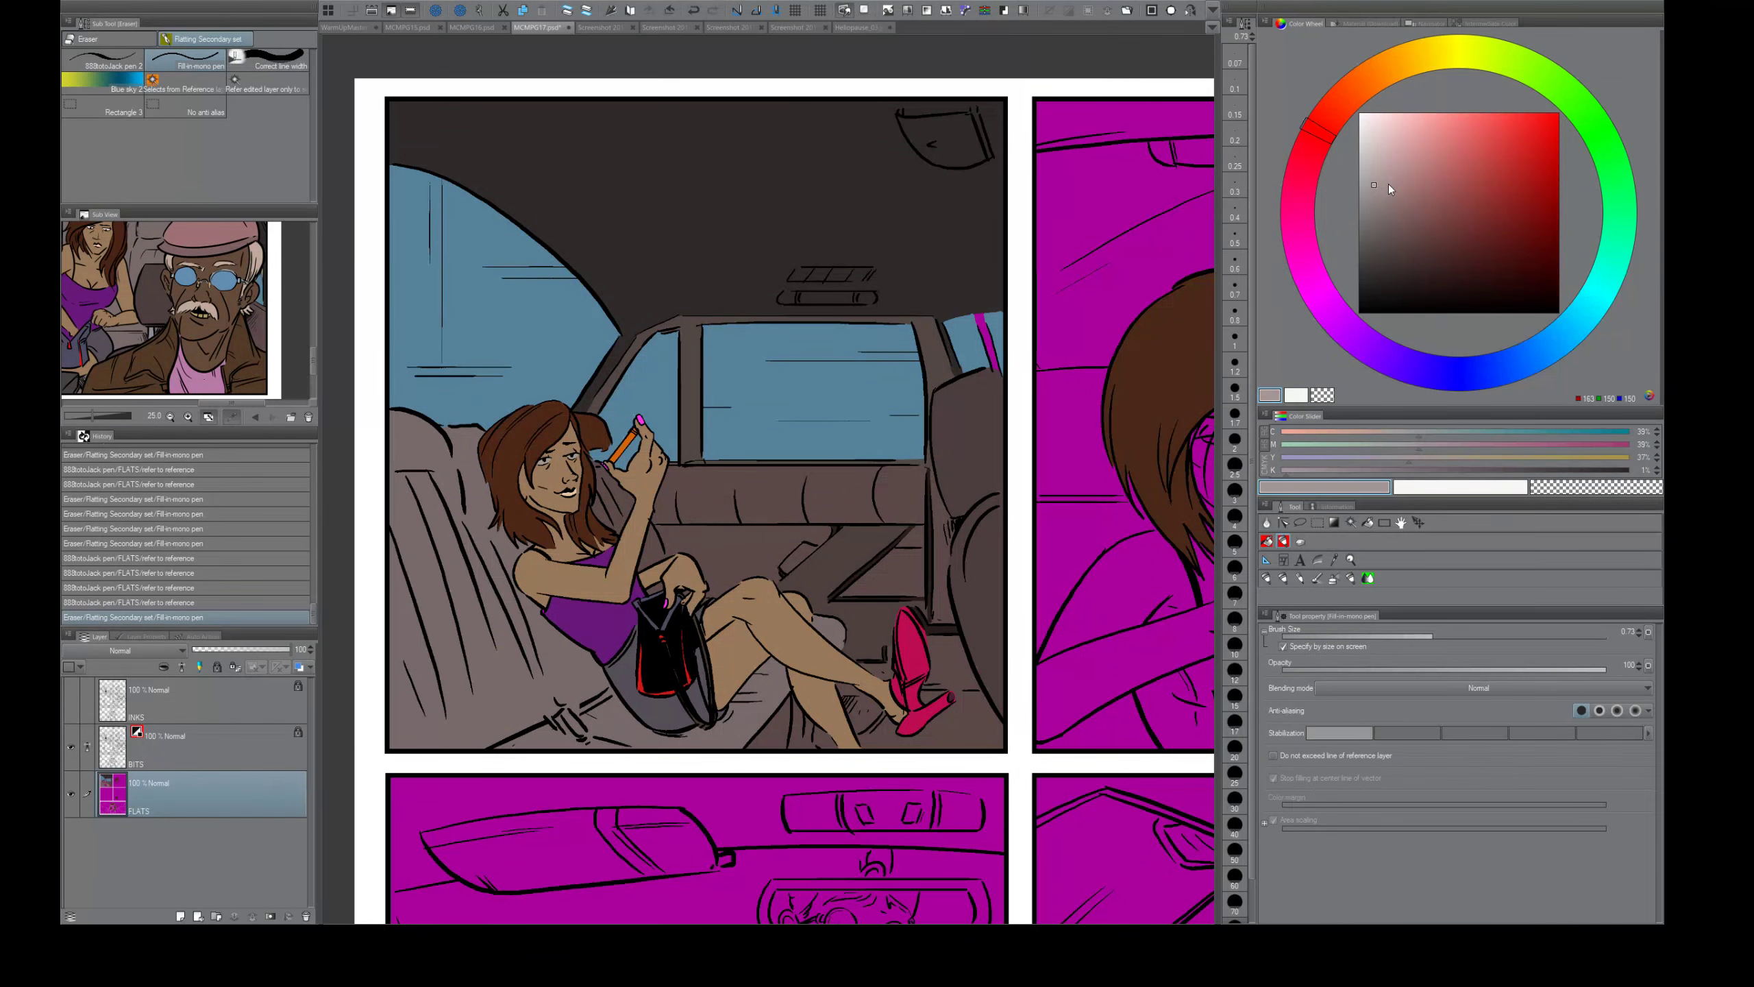
click(1458, 373)
click(1377, 200)
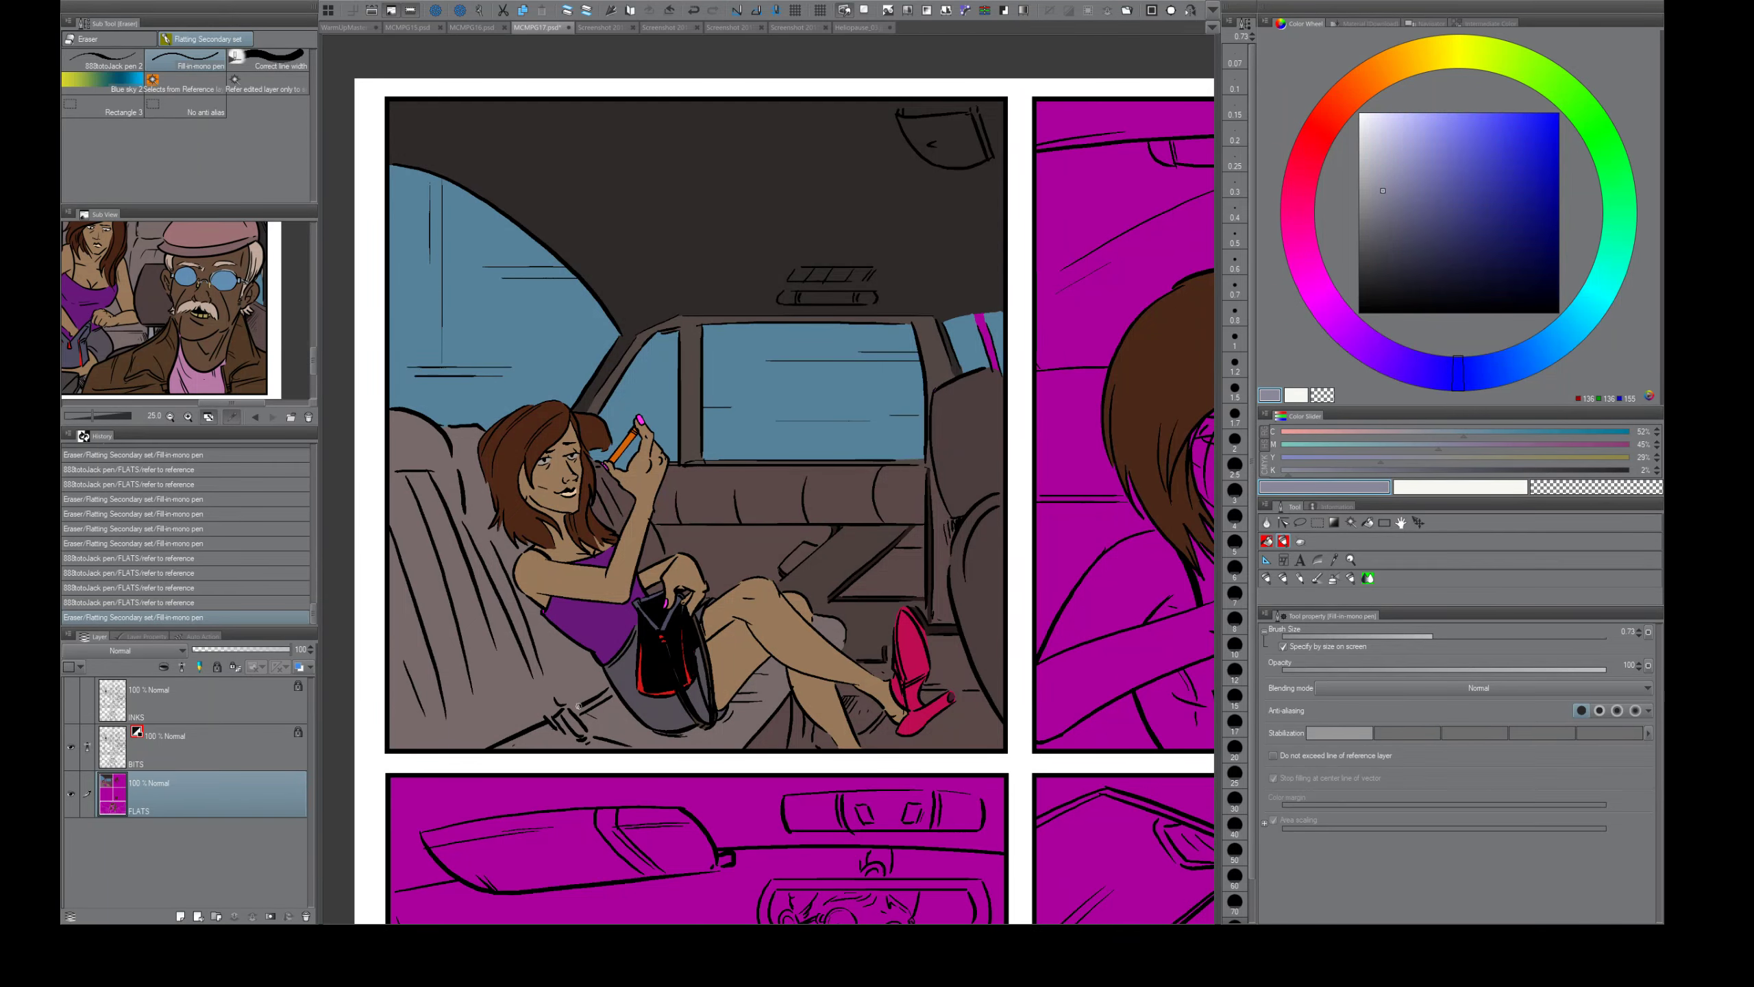
scroll(630, 733, up, 6)
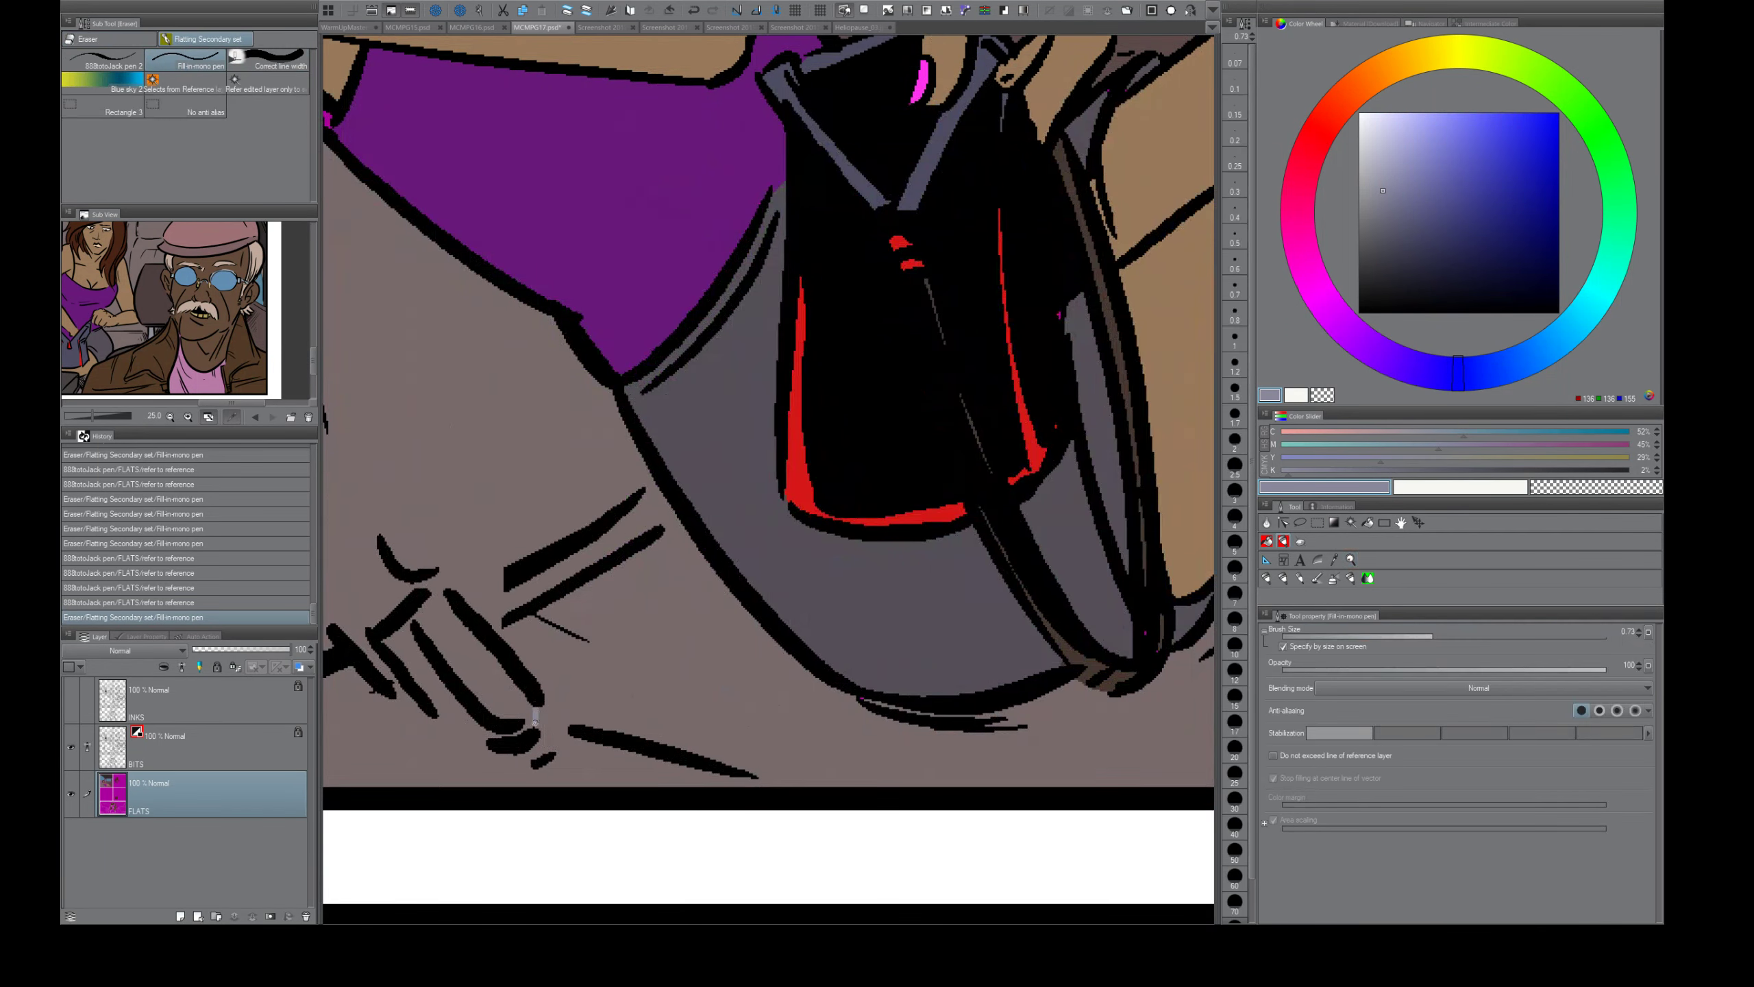
drag(487, 742, 422, 693)
key(g)
mouse_move(422, 596)
mouse_down()
mouse_move(450, 594)
mouse_move(446, 683)
mouse_up()
- Sample the crimson of the woman's high-heeled shoe, choose a darker, muted raspberry and fill the shoe's sole with it
key(ctrl+space)
drag(627, 731, 586, 802)
key(g)
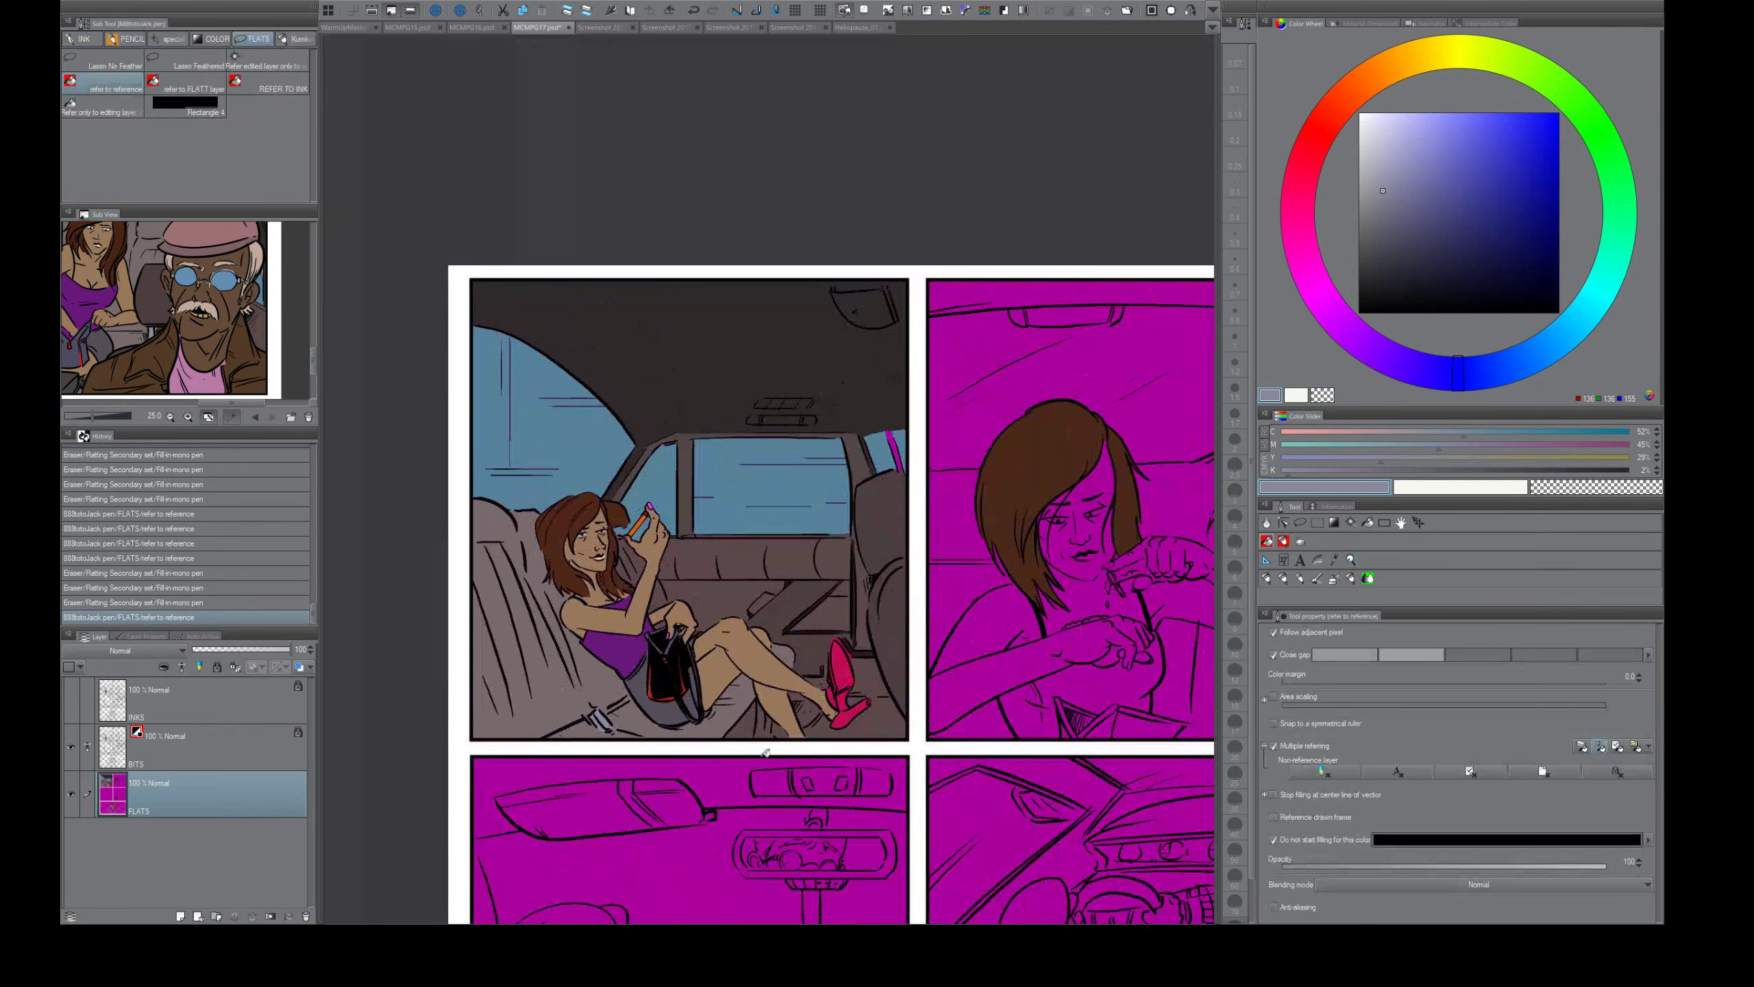
key(/)
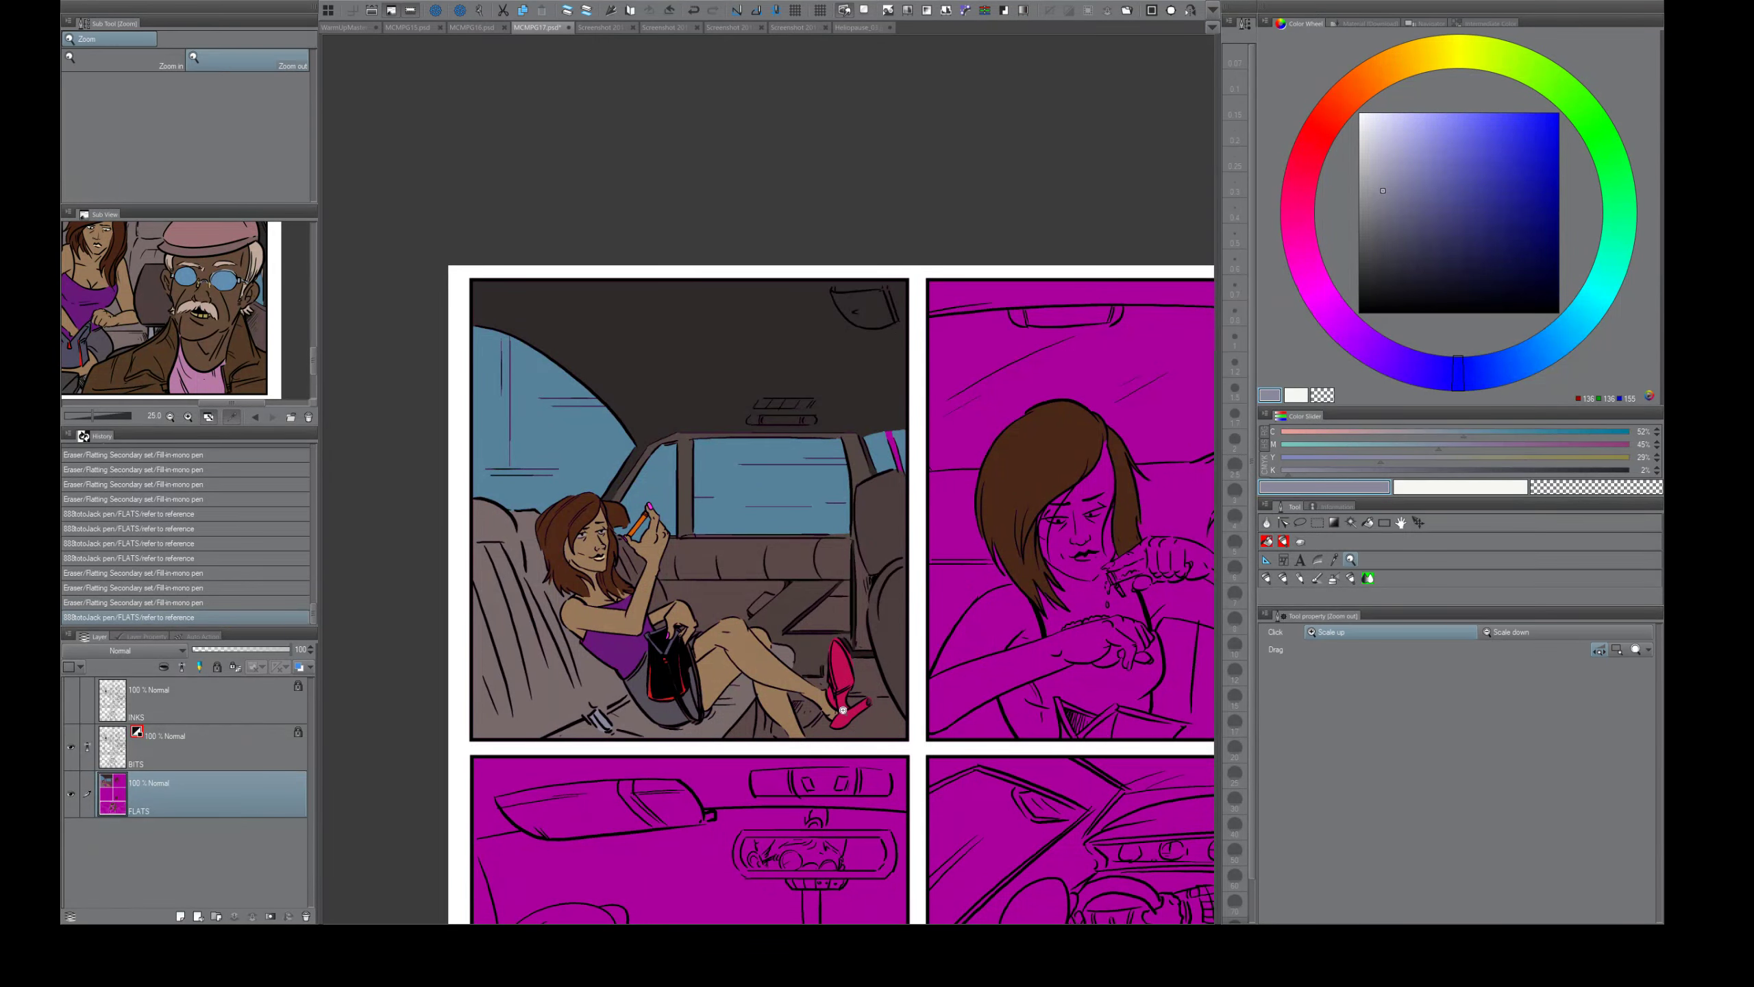
click(853, 664)
click(853, 665)
key(g)
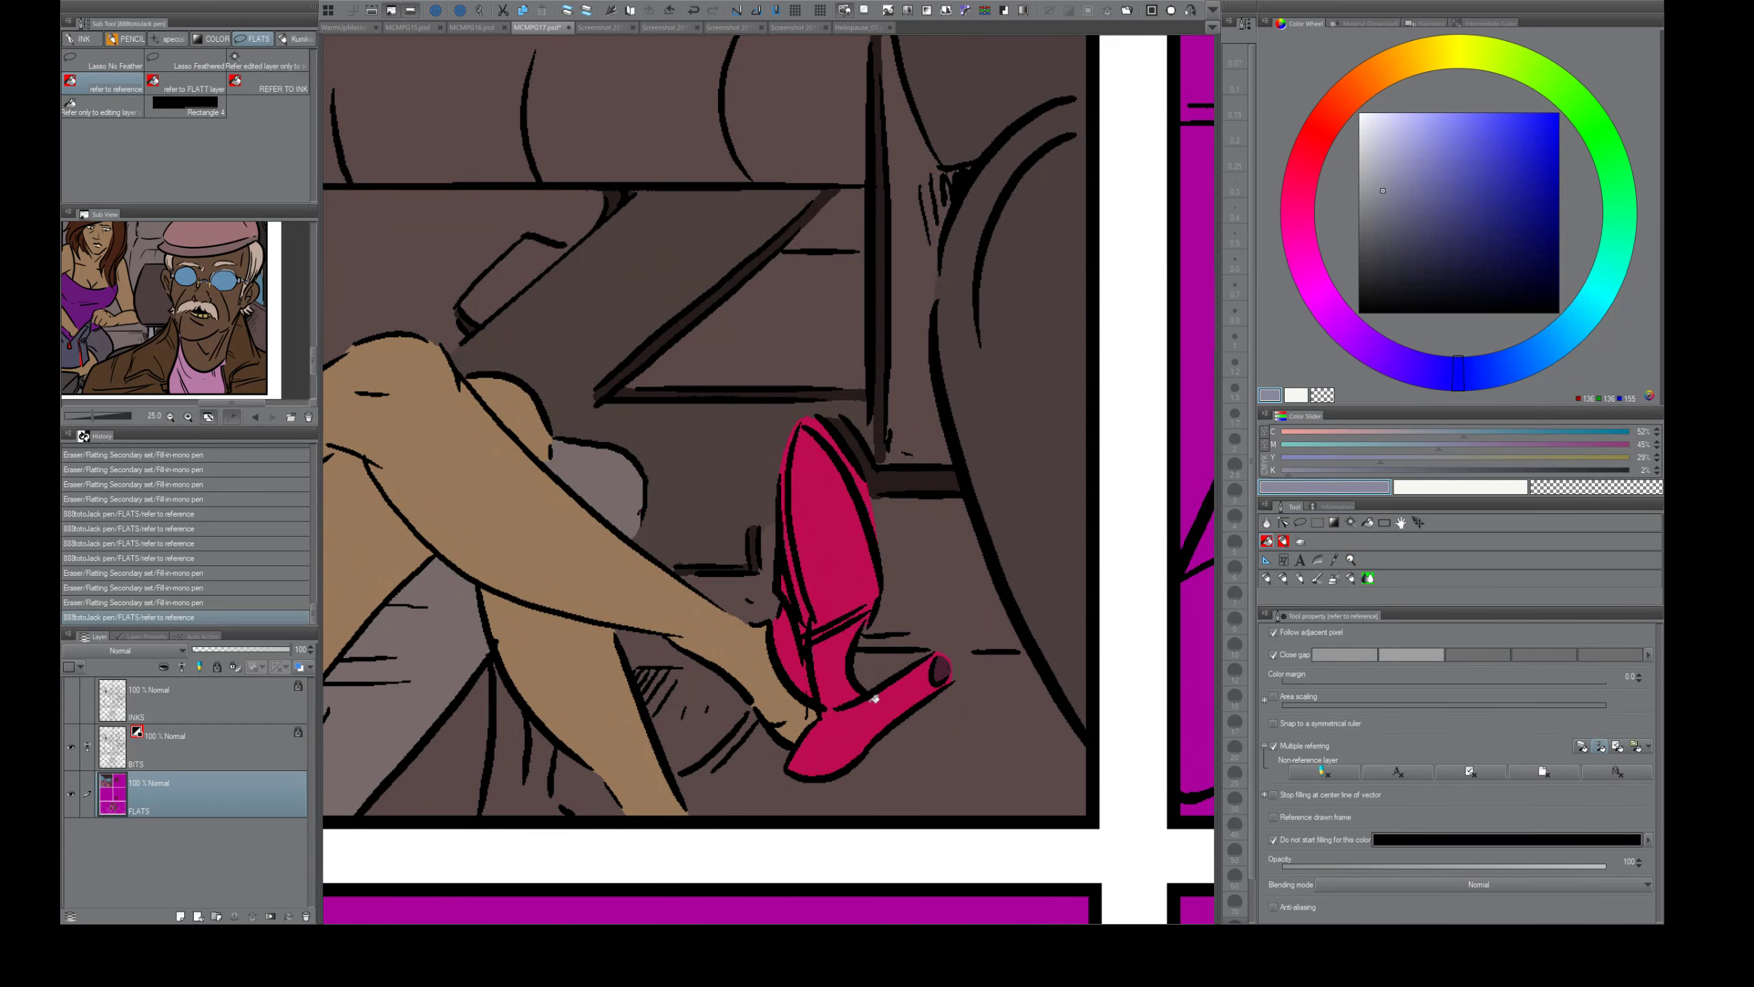
alt+click(843, 561)
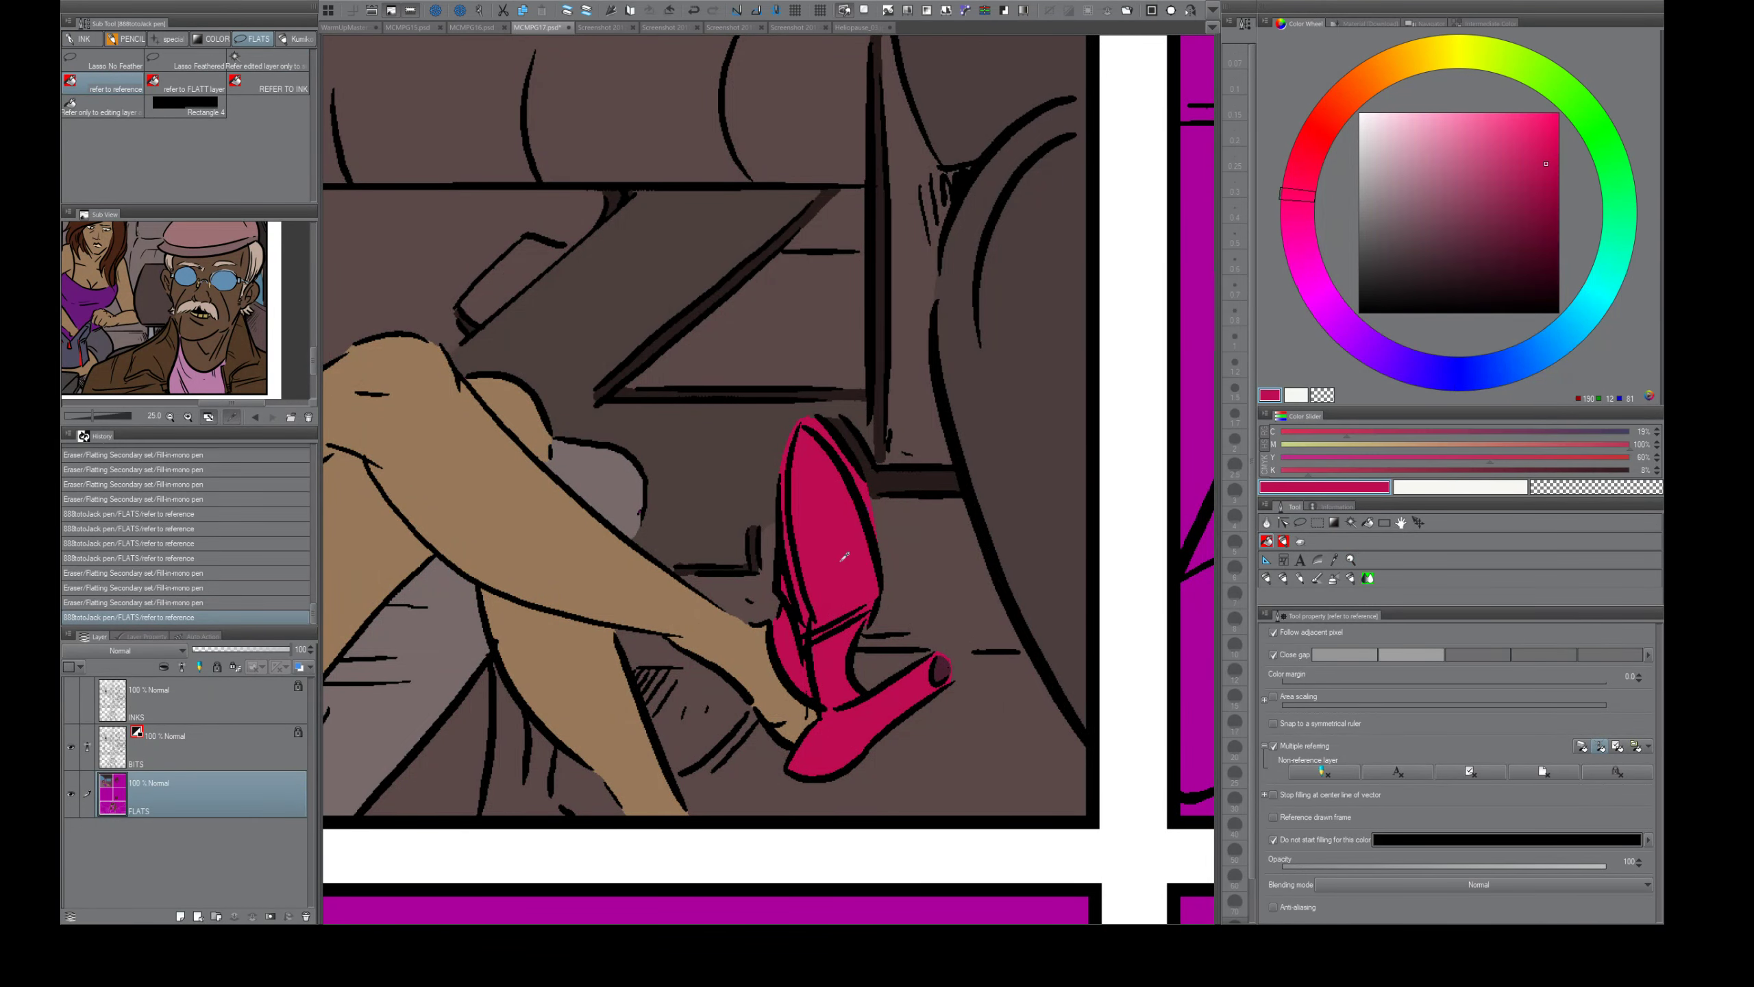
click(1497, 218)
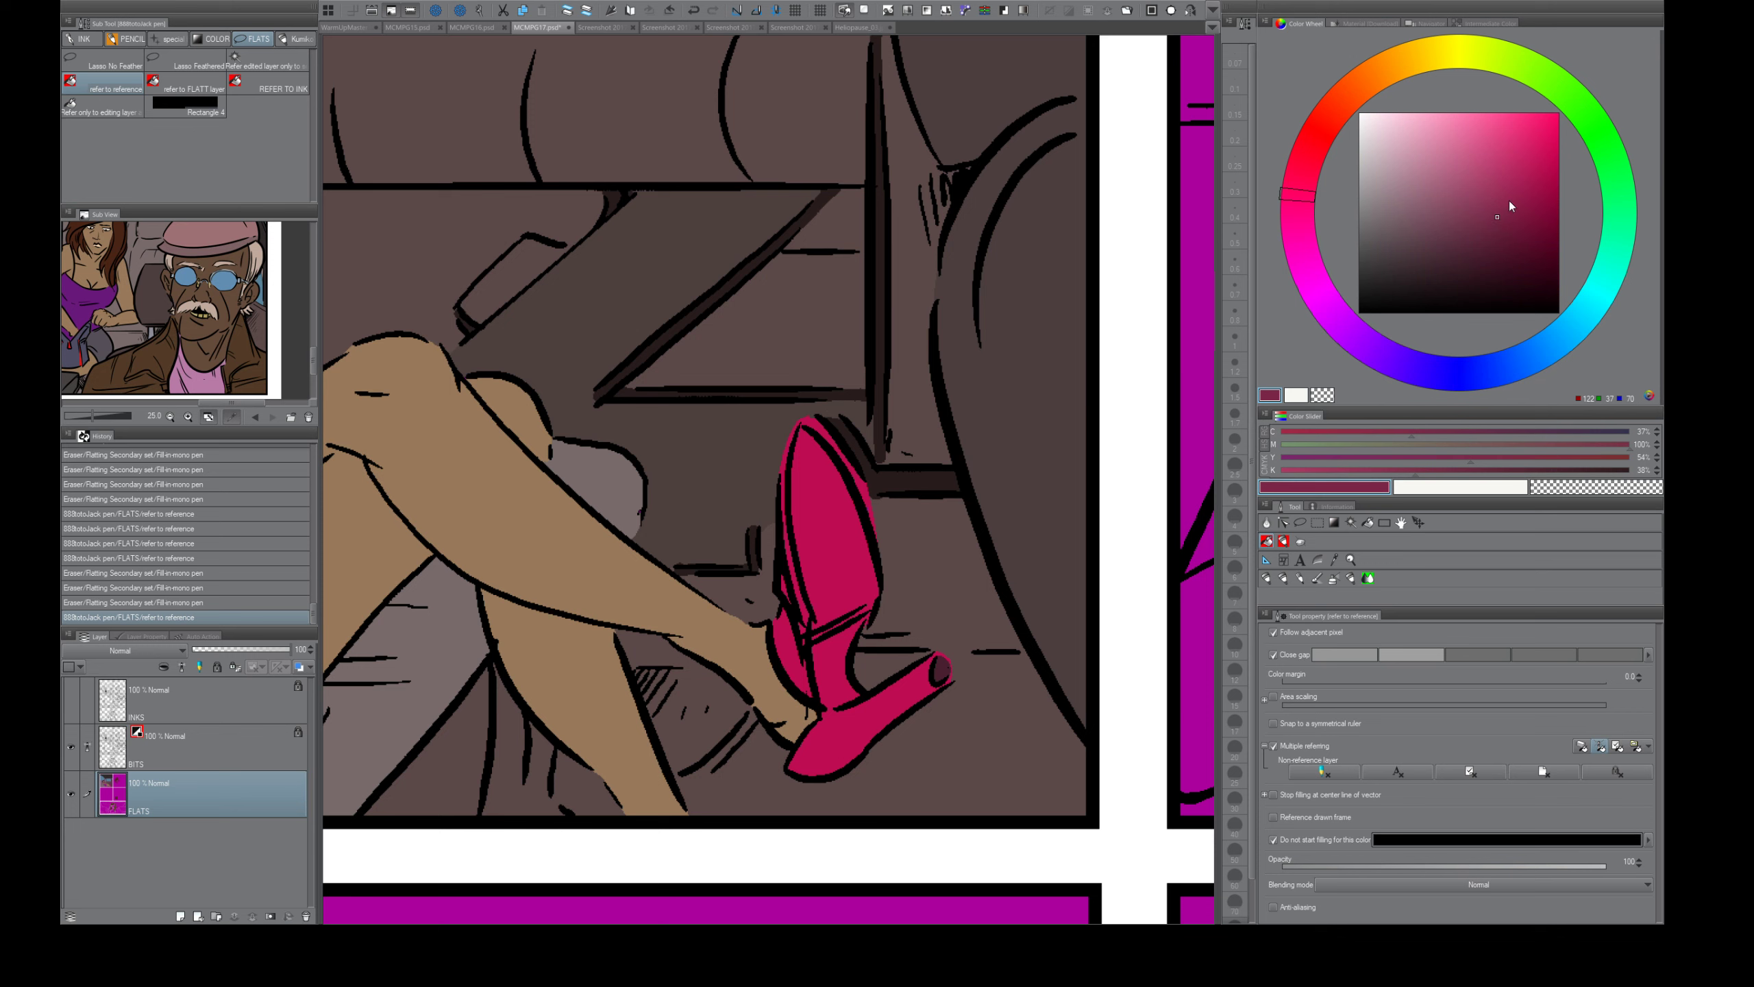
click(844, 569)
- Close the gap at the base of the sole with the muted raspberry, then fill the shoe's arch and heel tip
key(e)
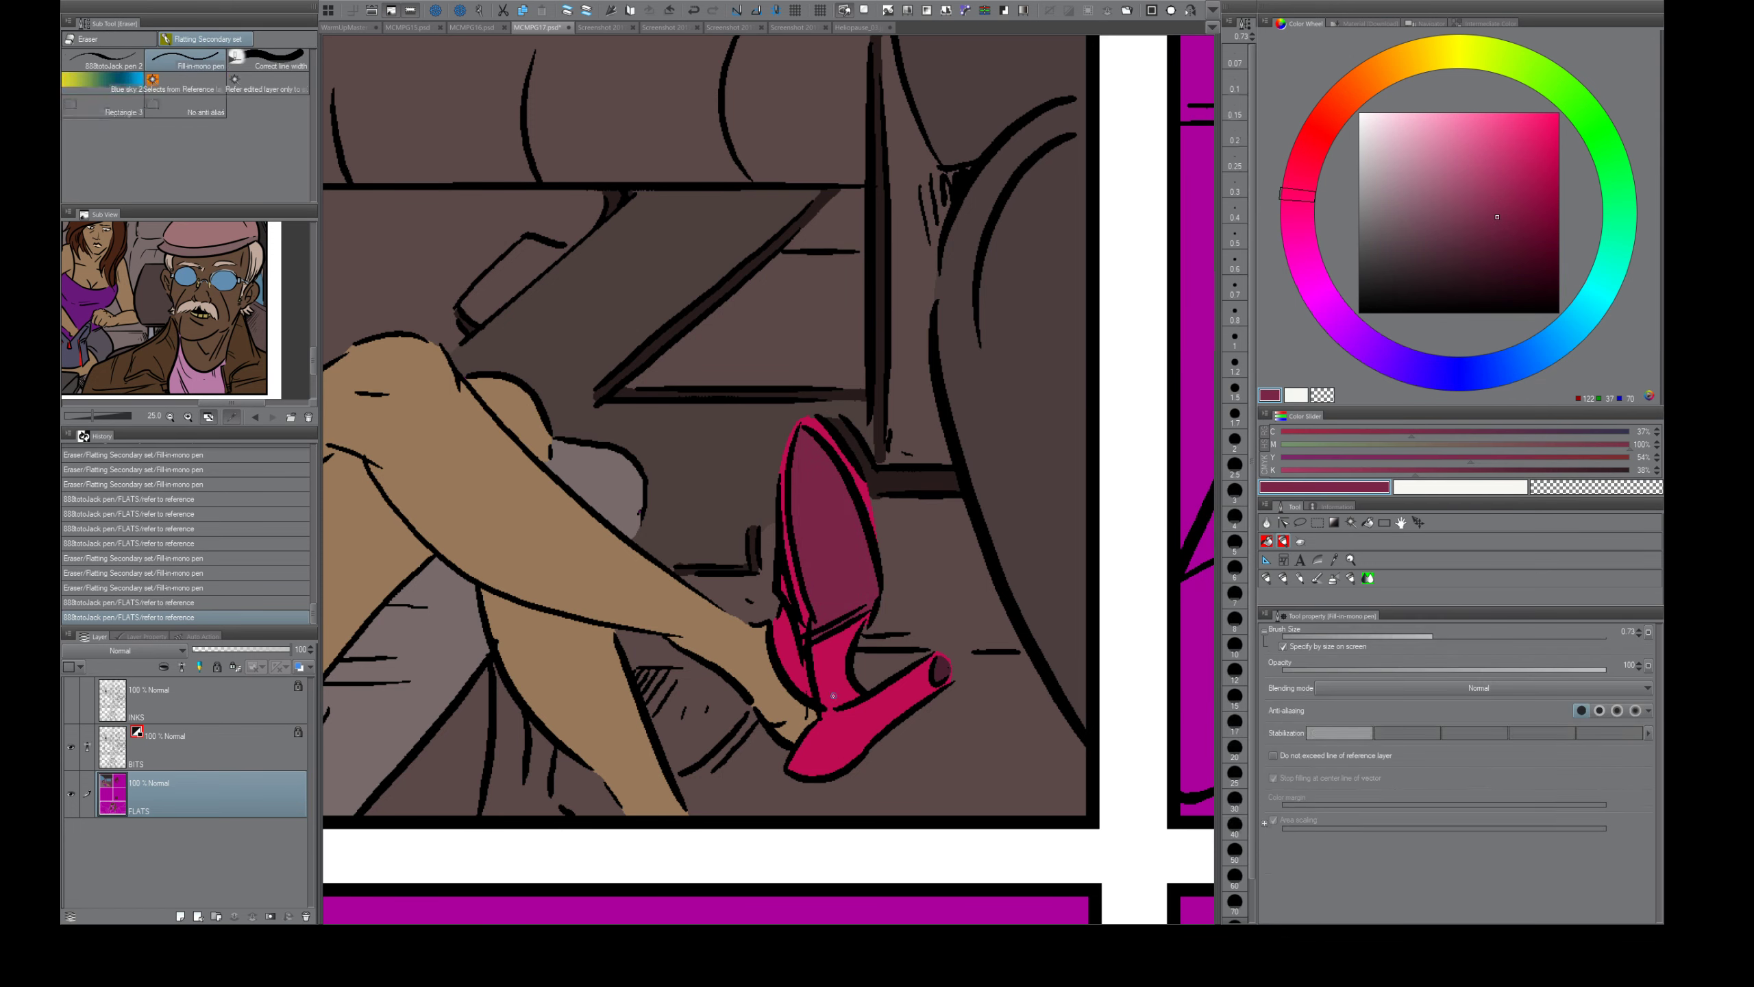
drag(832, 707, 825, 710)
key(g)
click(835, 683)
click(942, 670)
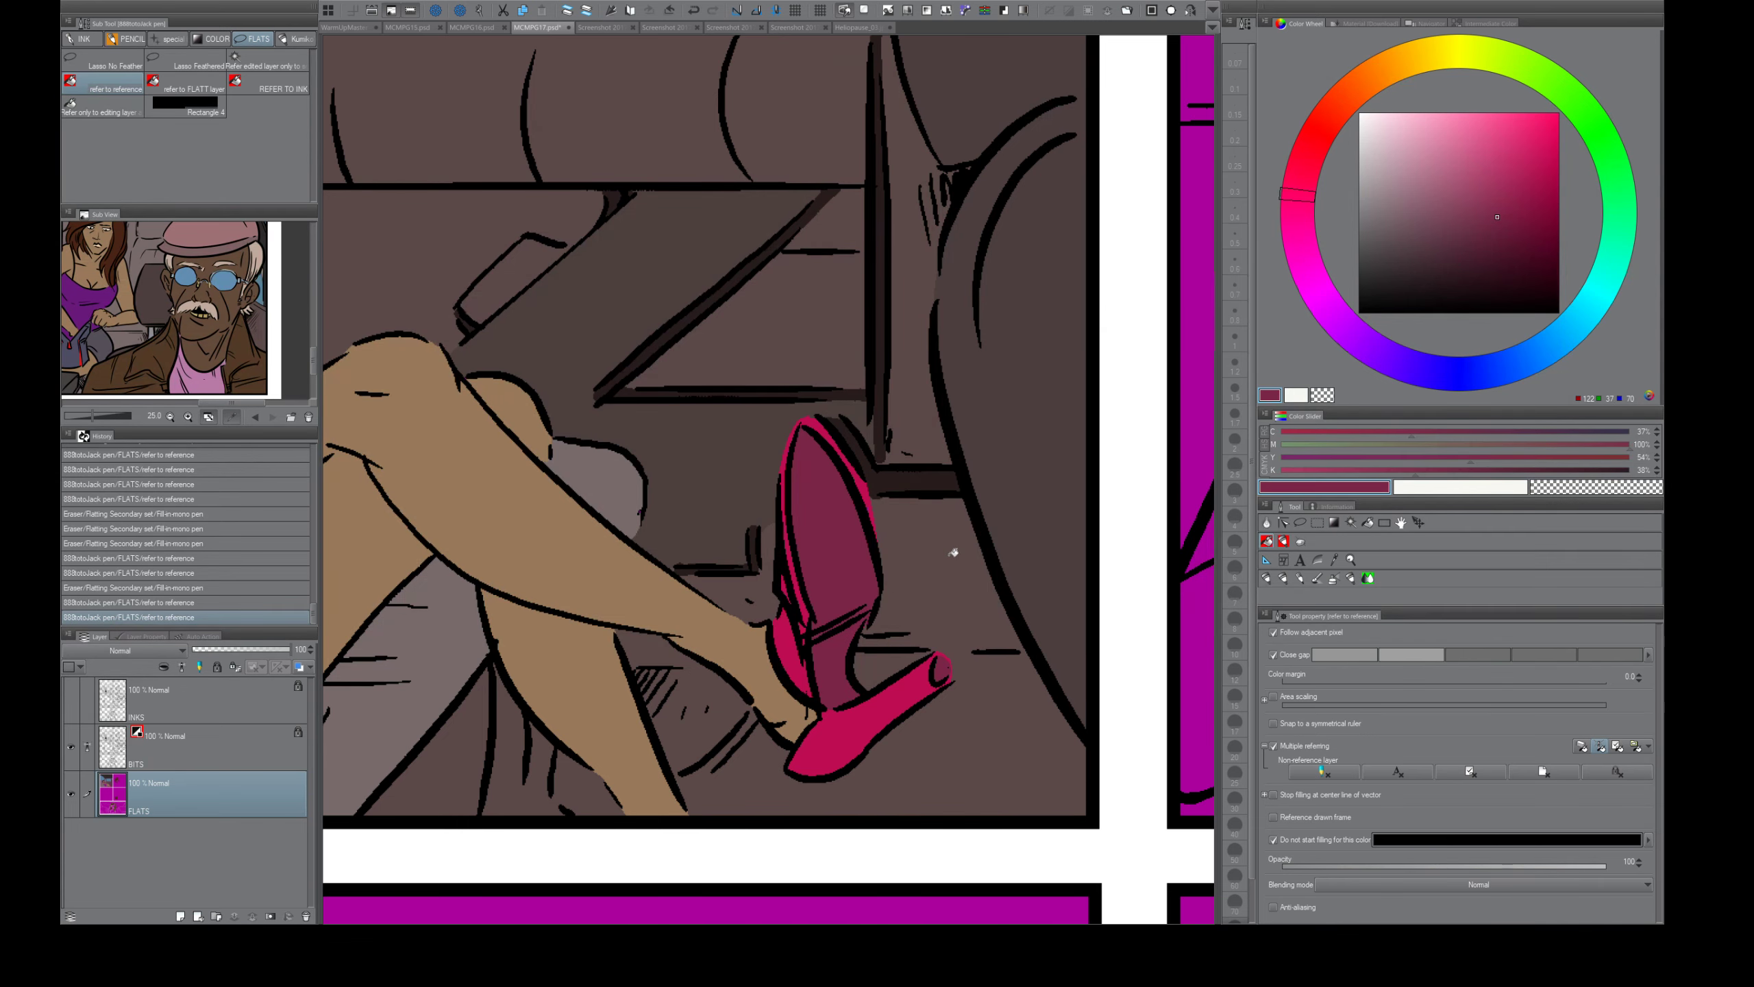
- Darken the raspberry to burgundy and recolor the shoe's sole areas with adjacent-pixel following temporarily turned off
key(z)
drag(903, 745, 880, 710)
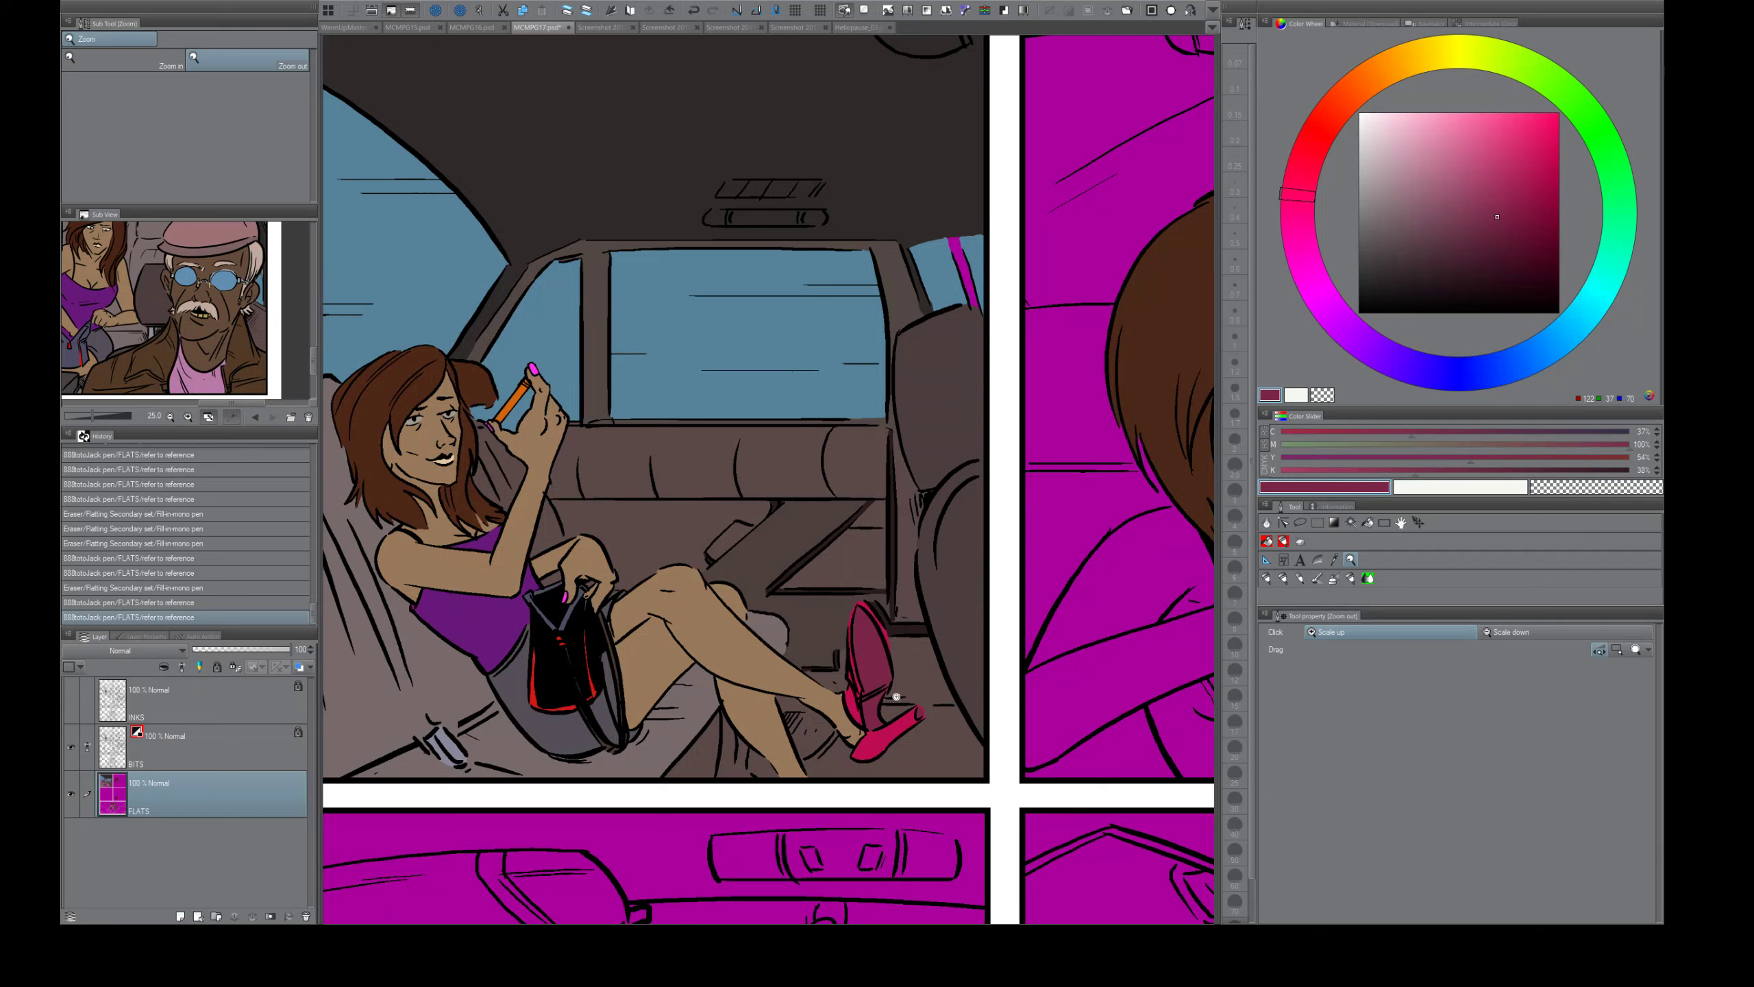
key(g)
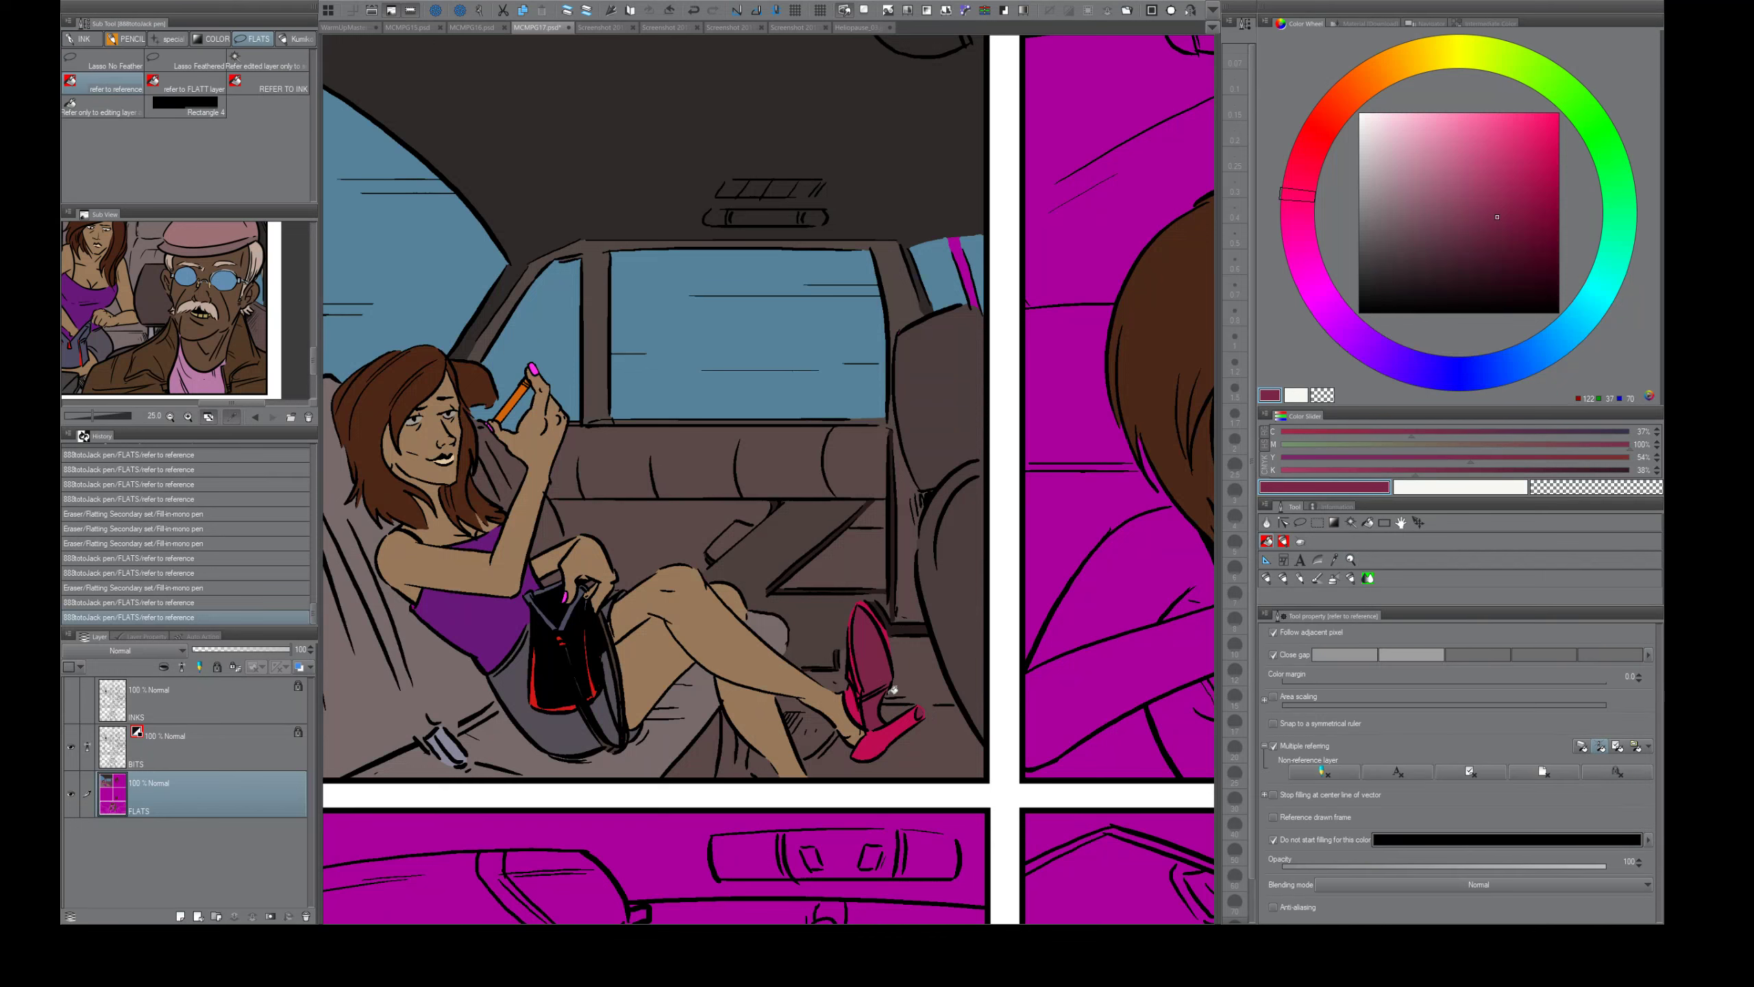
click(1274, 633)
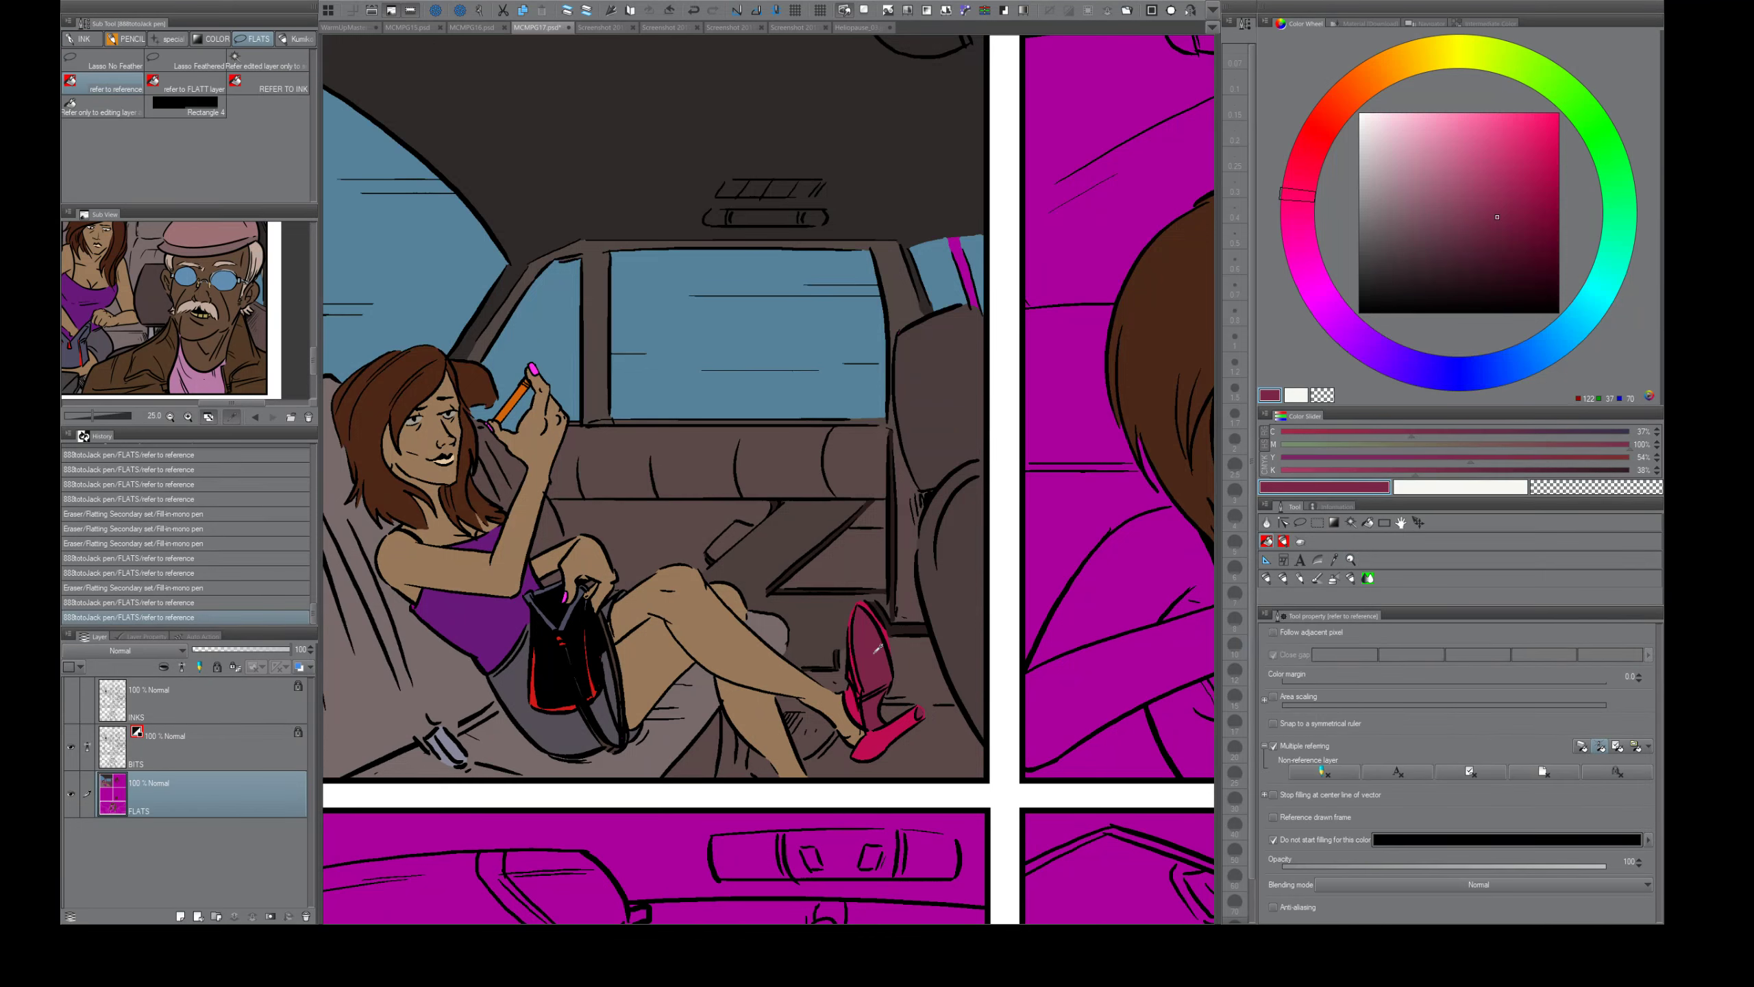
drag(1469, 472, 1497, 470)
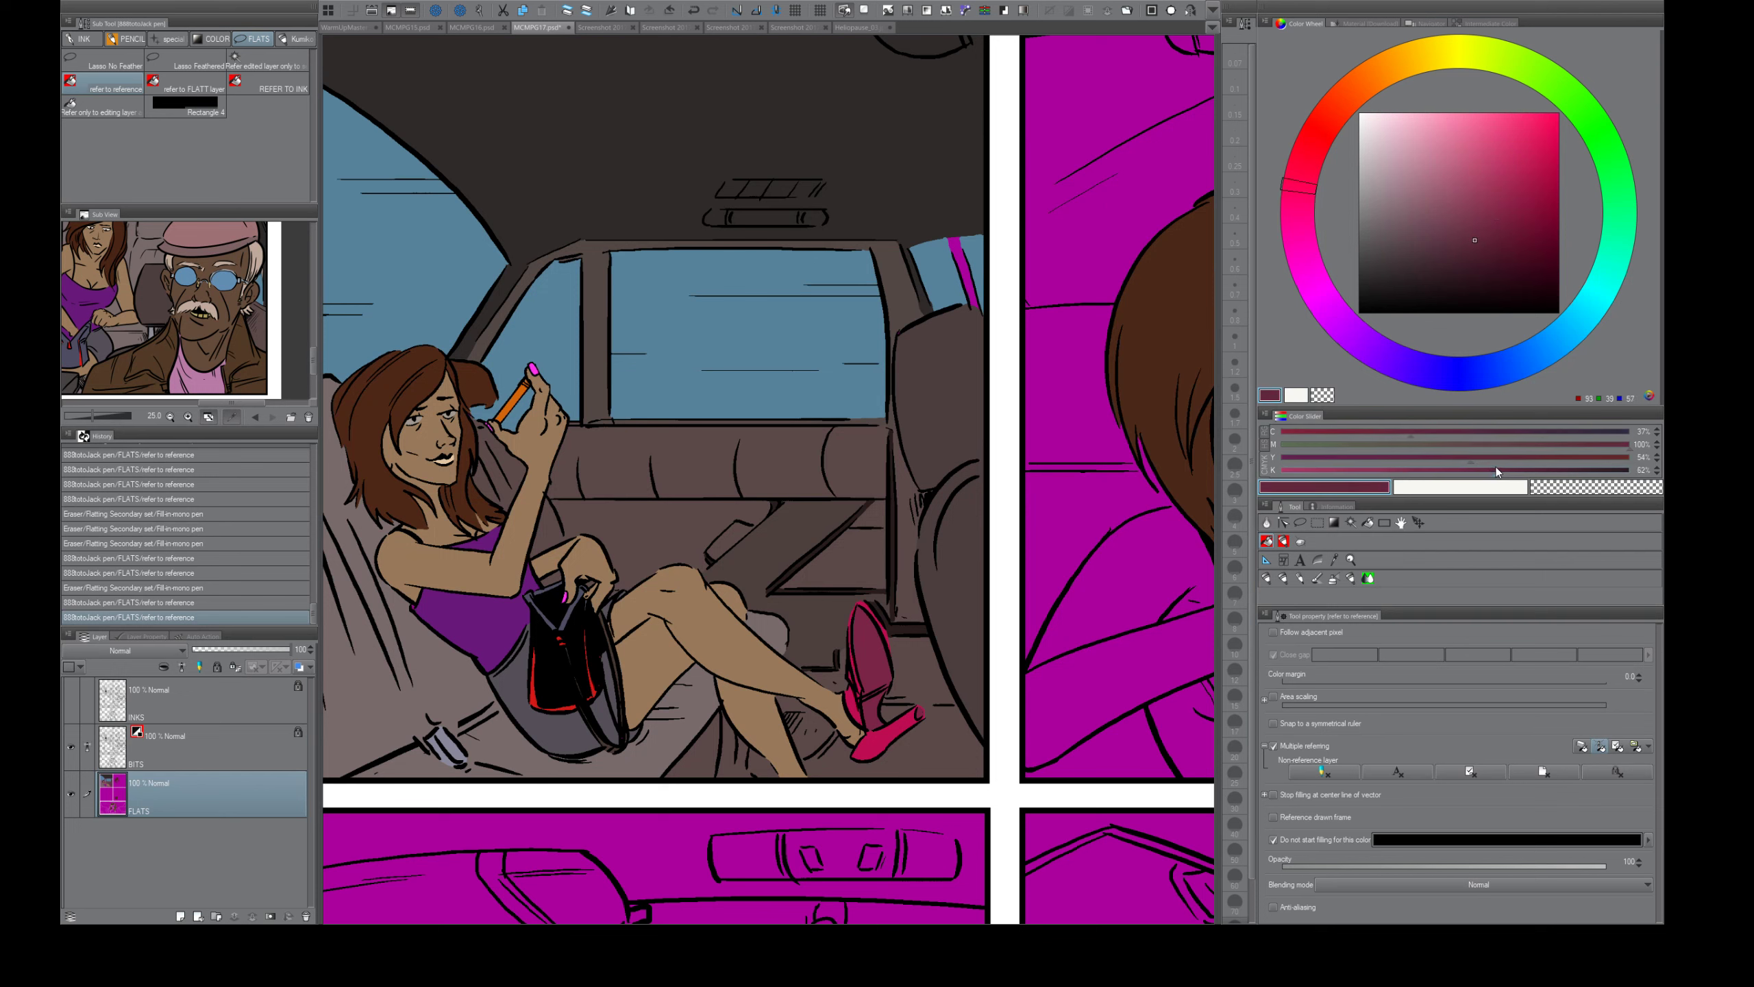
click(874, 660)
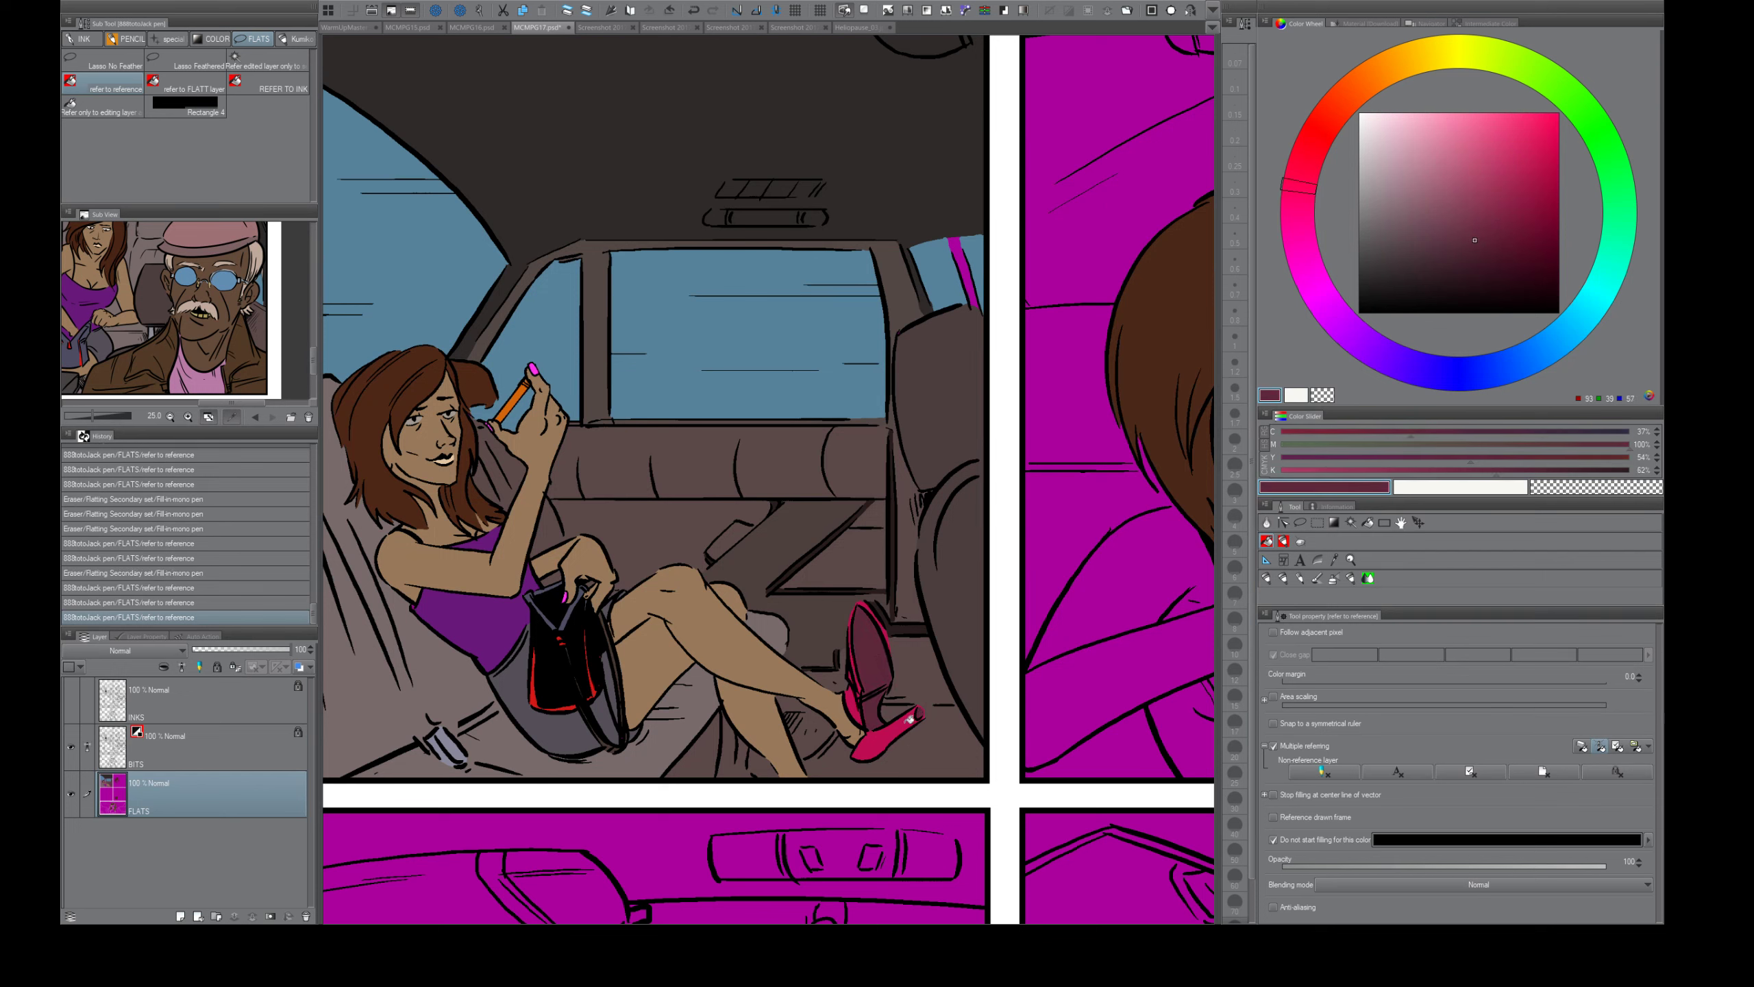
click(1274, 633)
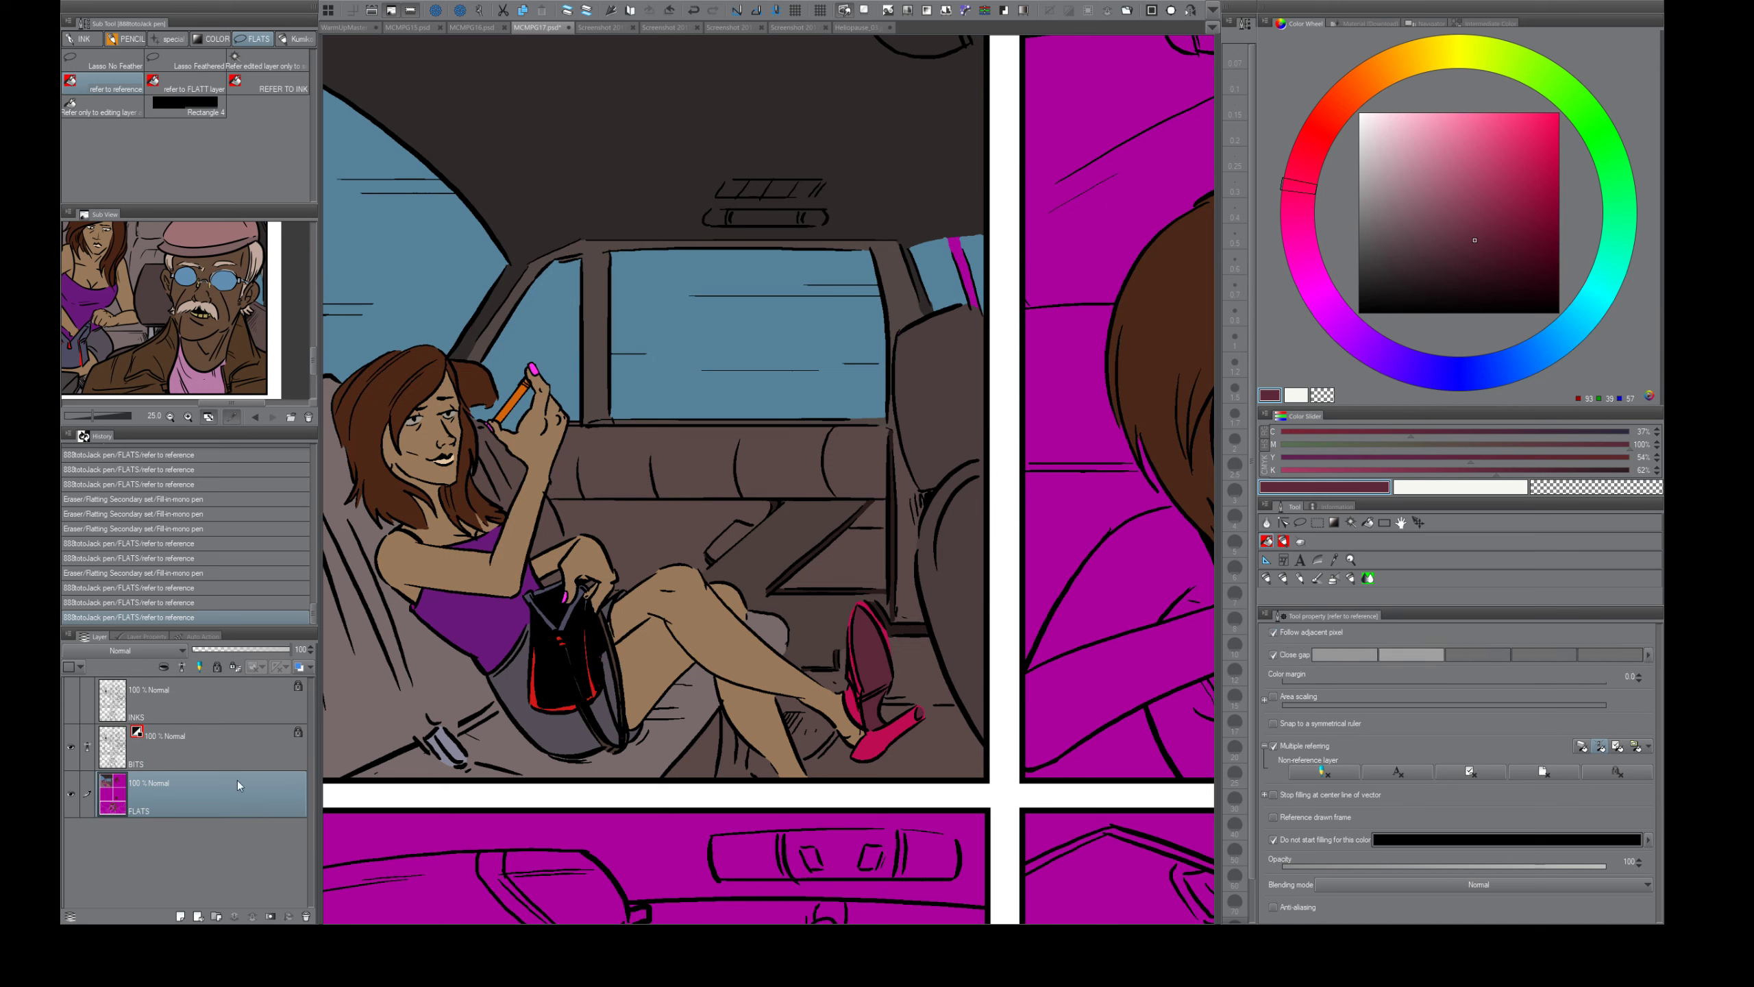
- Hide the reference line art to examine the flats around the purse strap and leg, then show it again
click(72, 748)
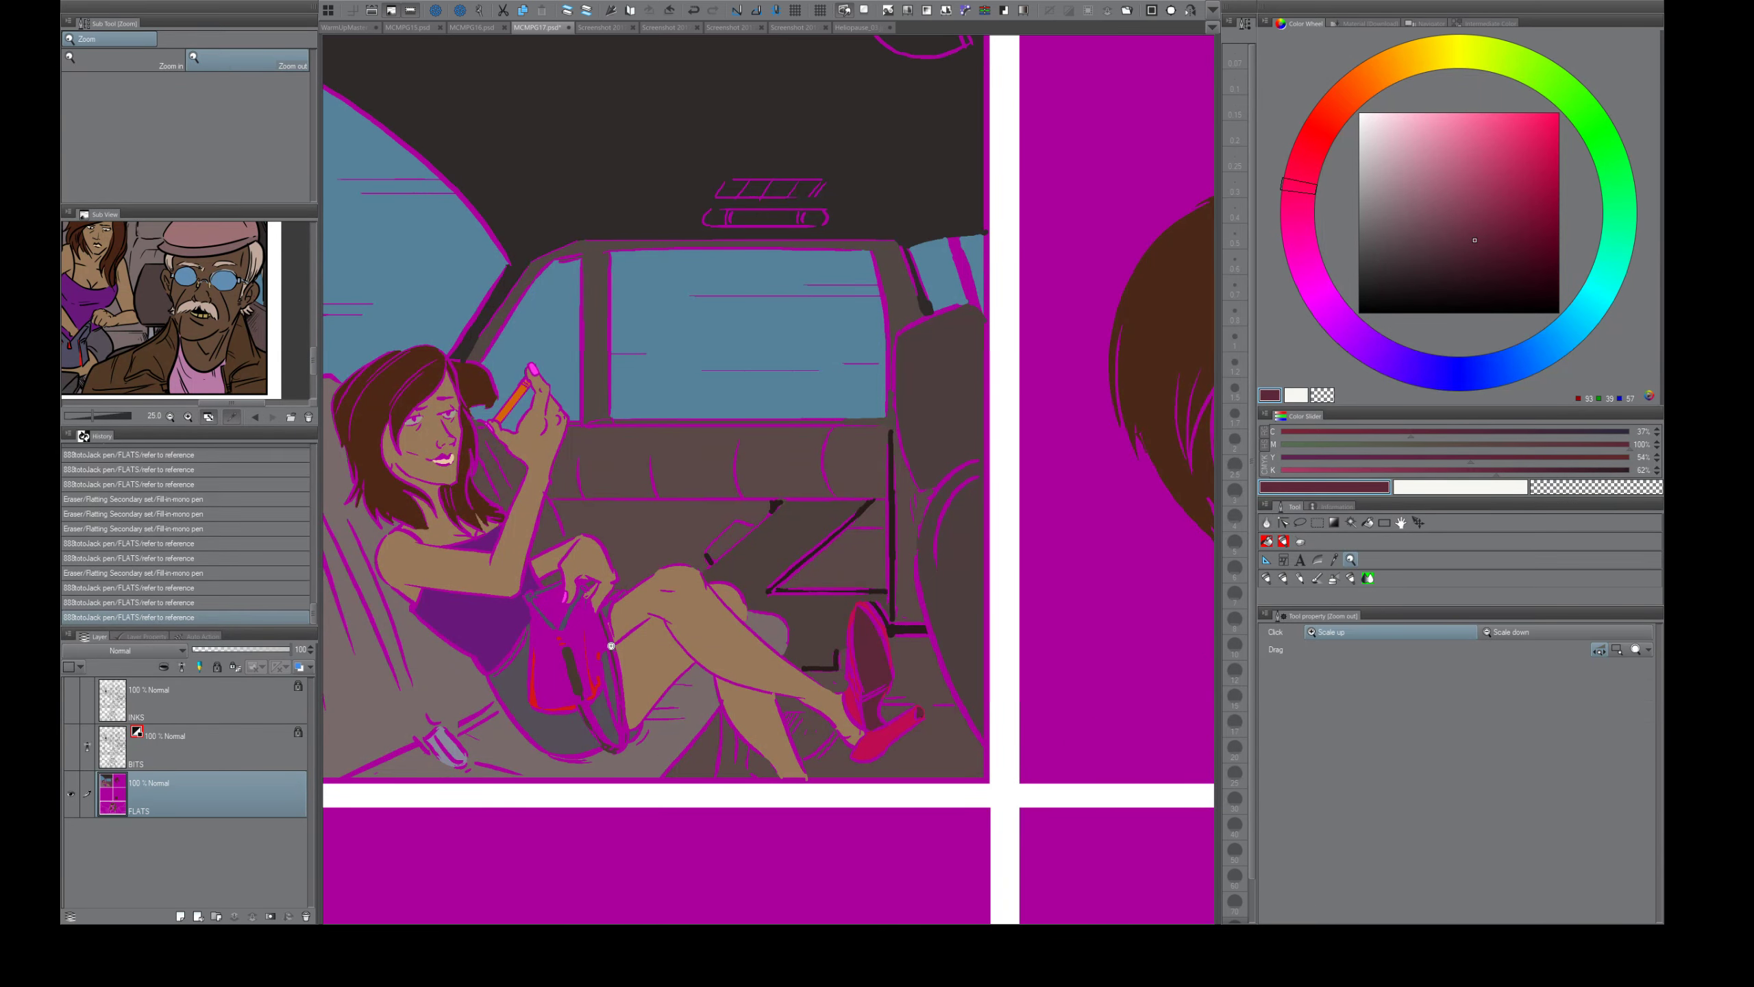
scroll(654, 657, up, 10)
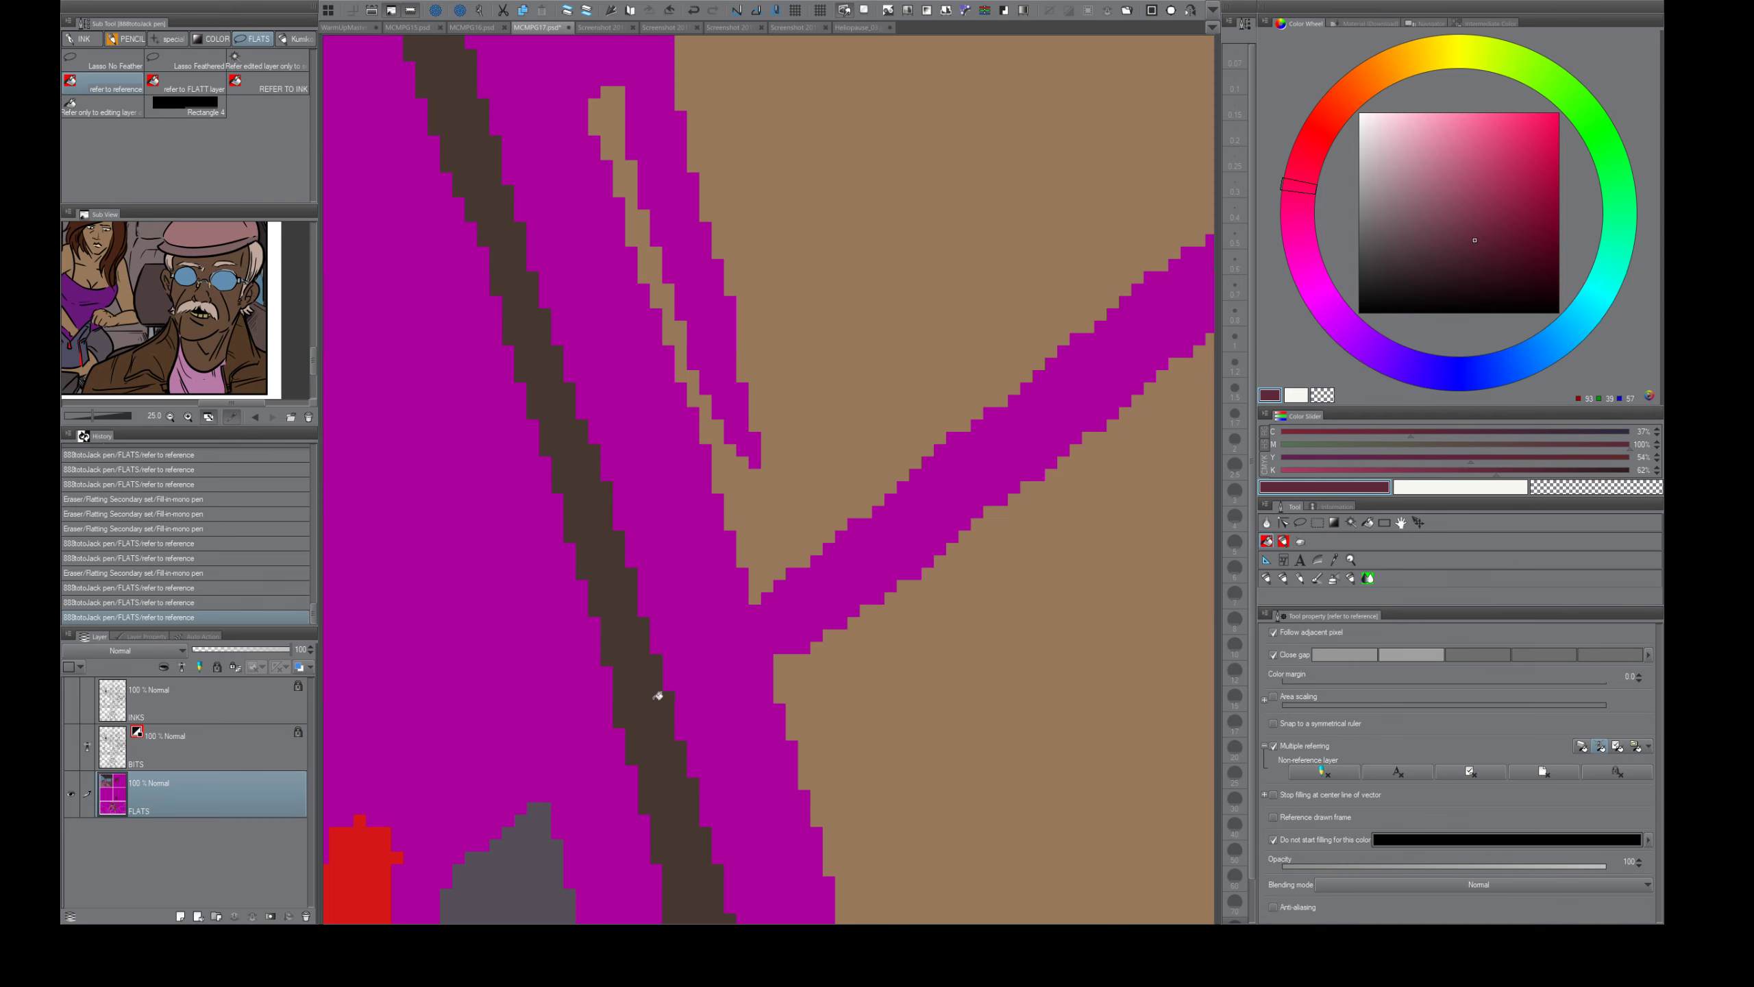
click(72, 748)
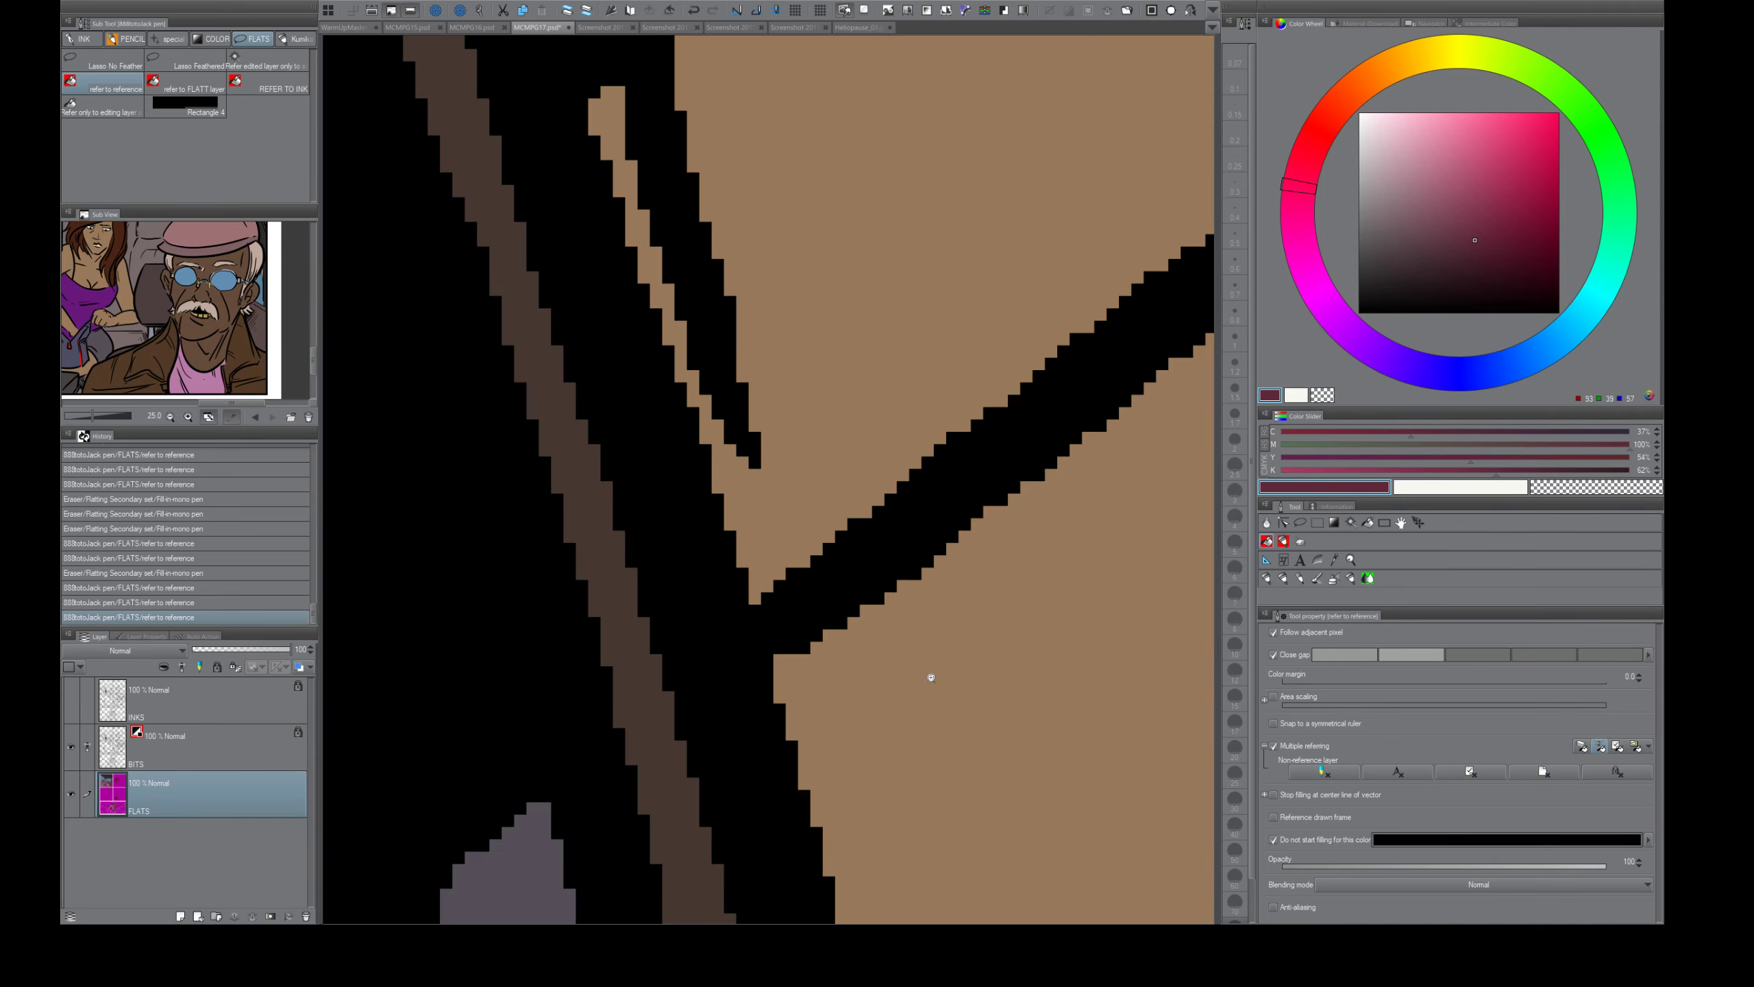
scroll(931, 677, down, 10)
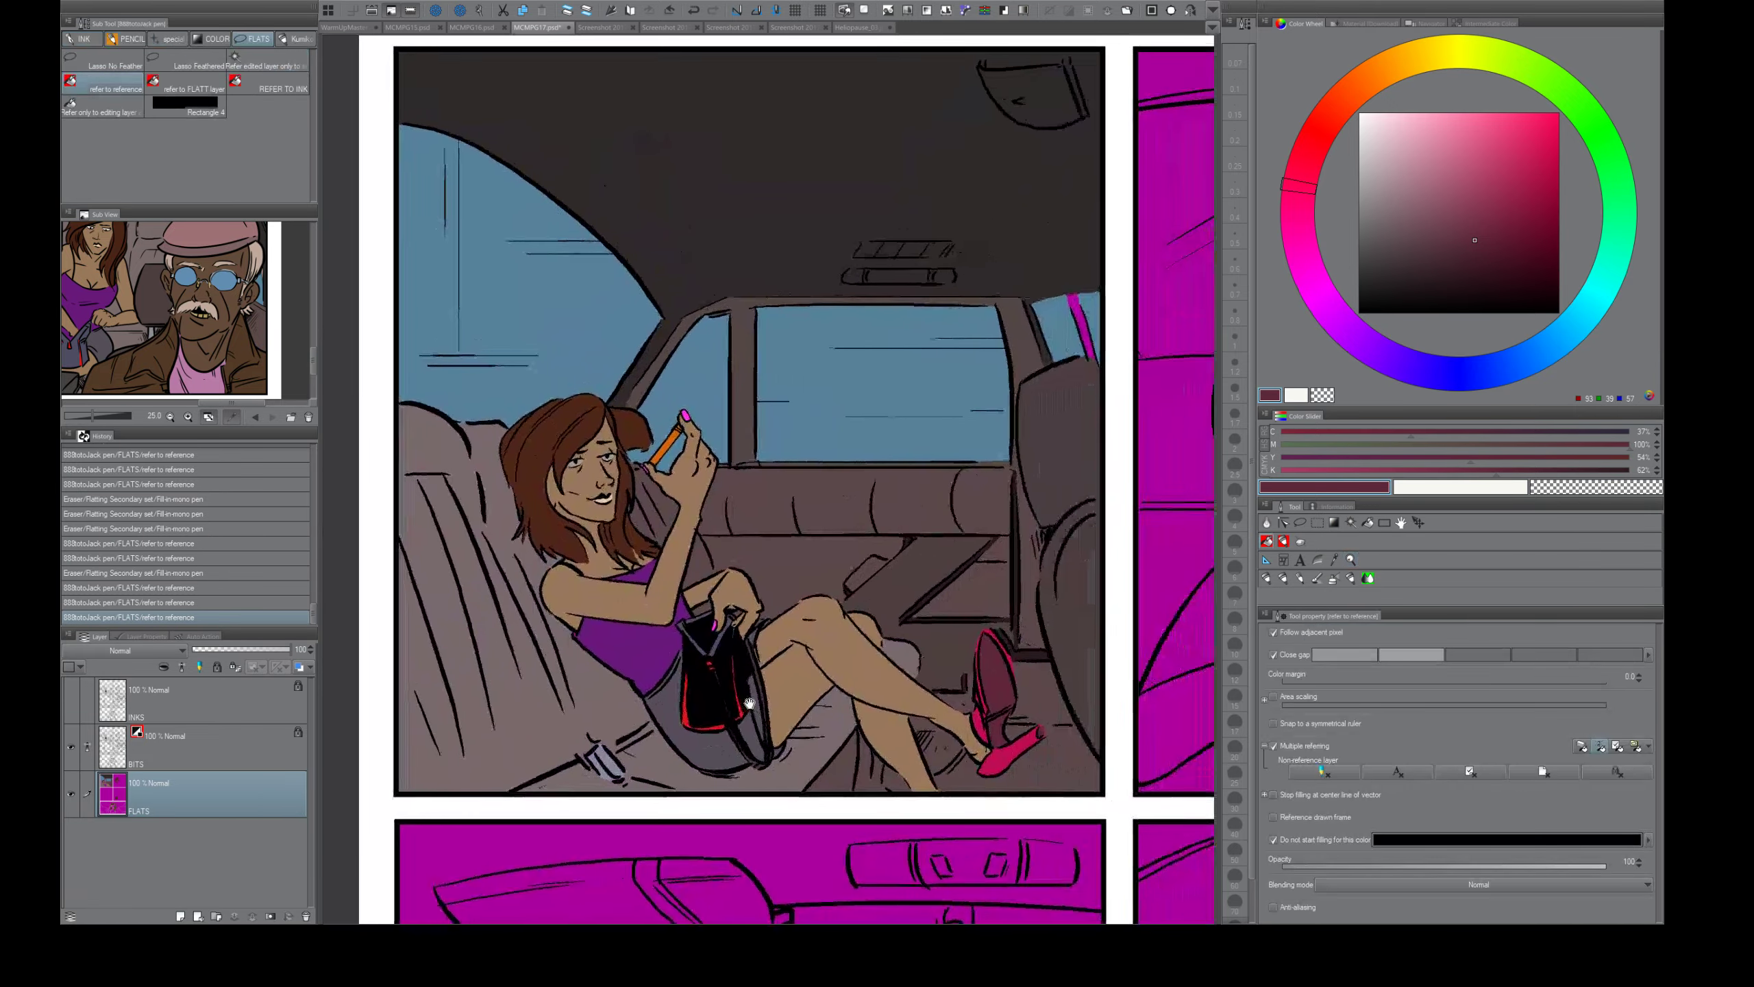
scroll(750, 704, down, 2)
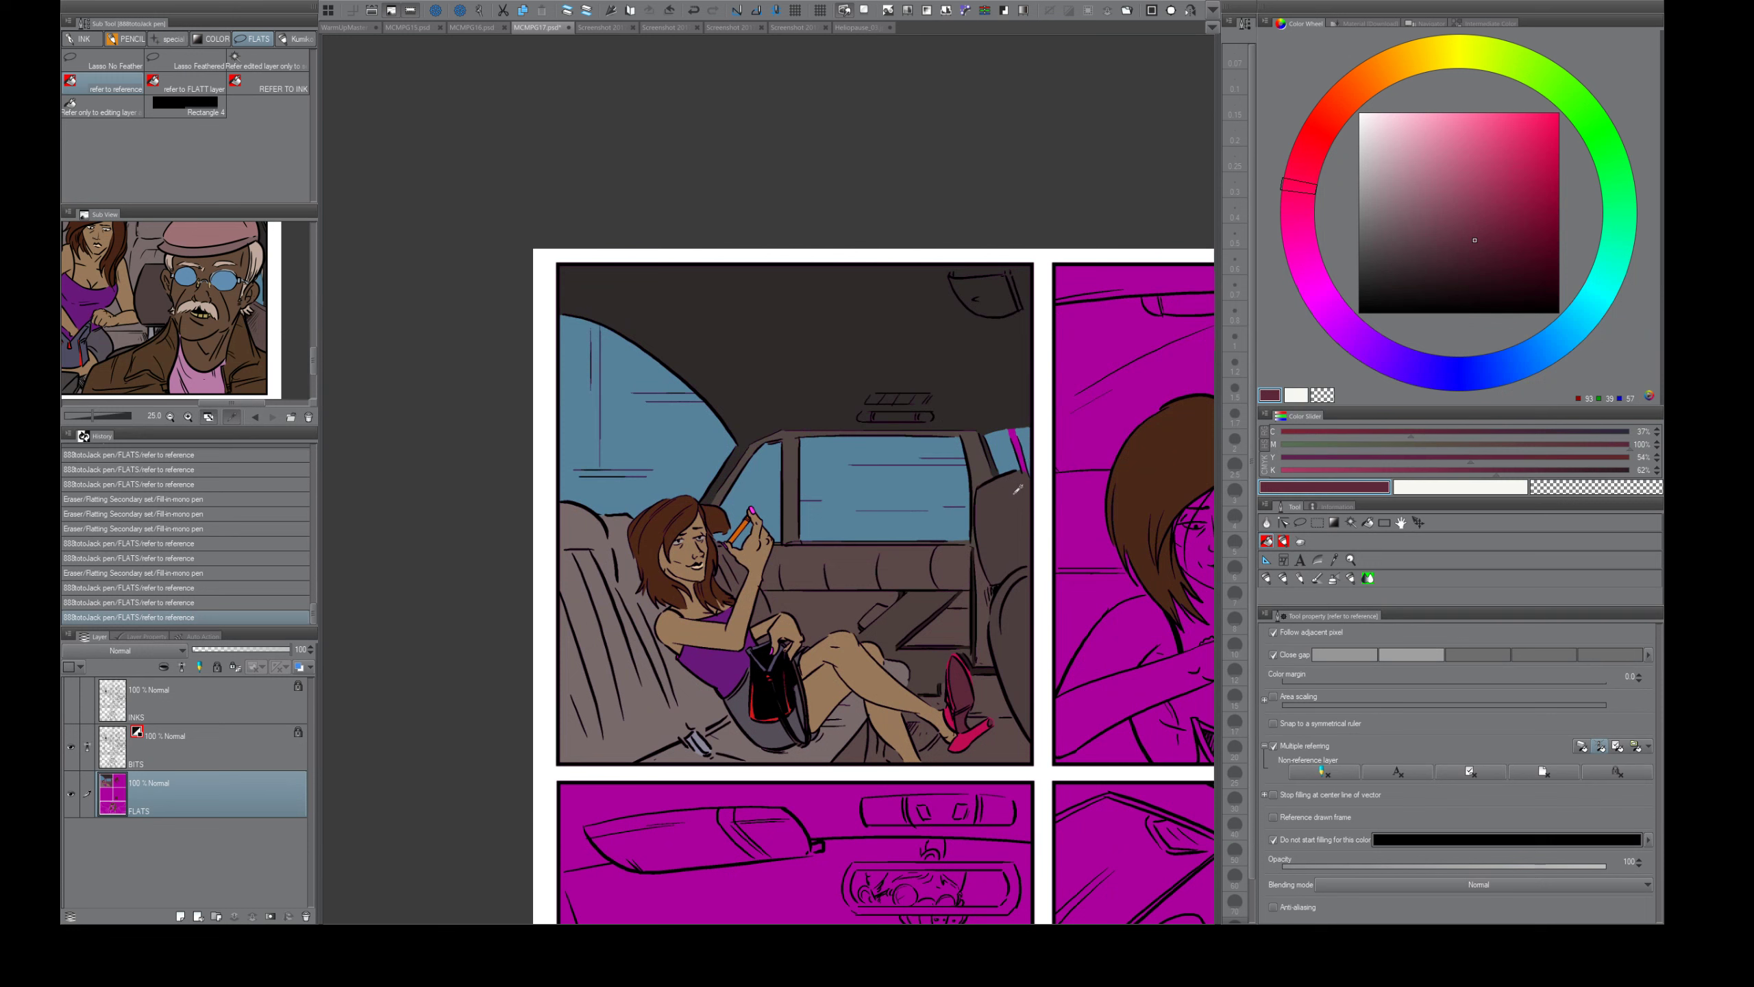
- Fill the leftover magenta strip in the far rear window with dark blue-gray and the ceiling fixture's curved face with pale yellow
click(1382, 246)
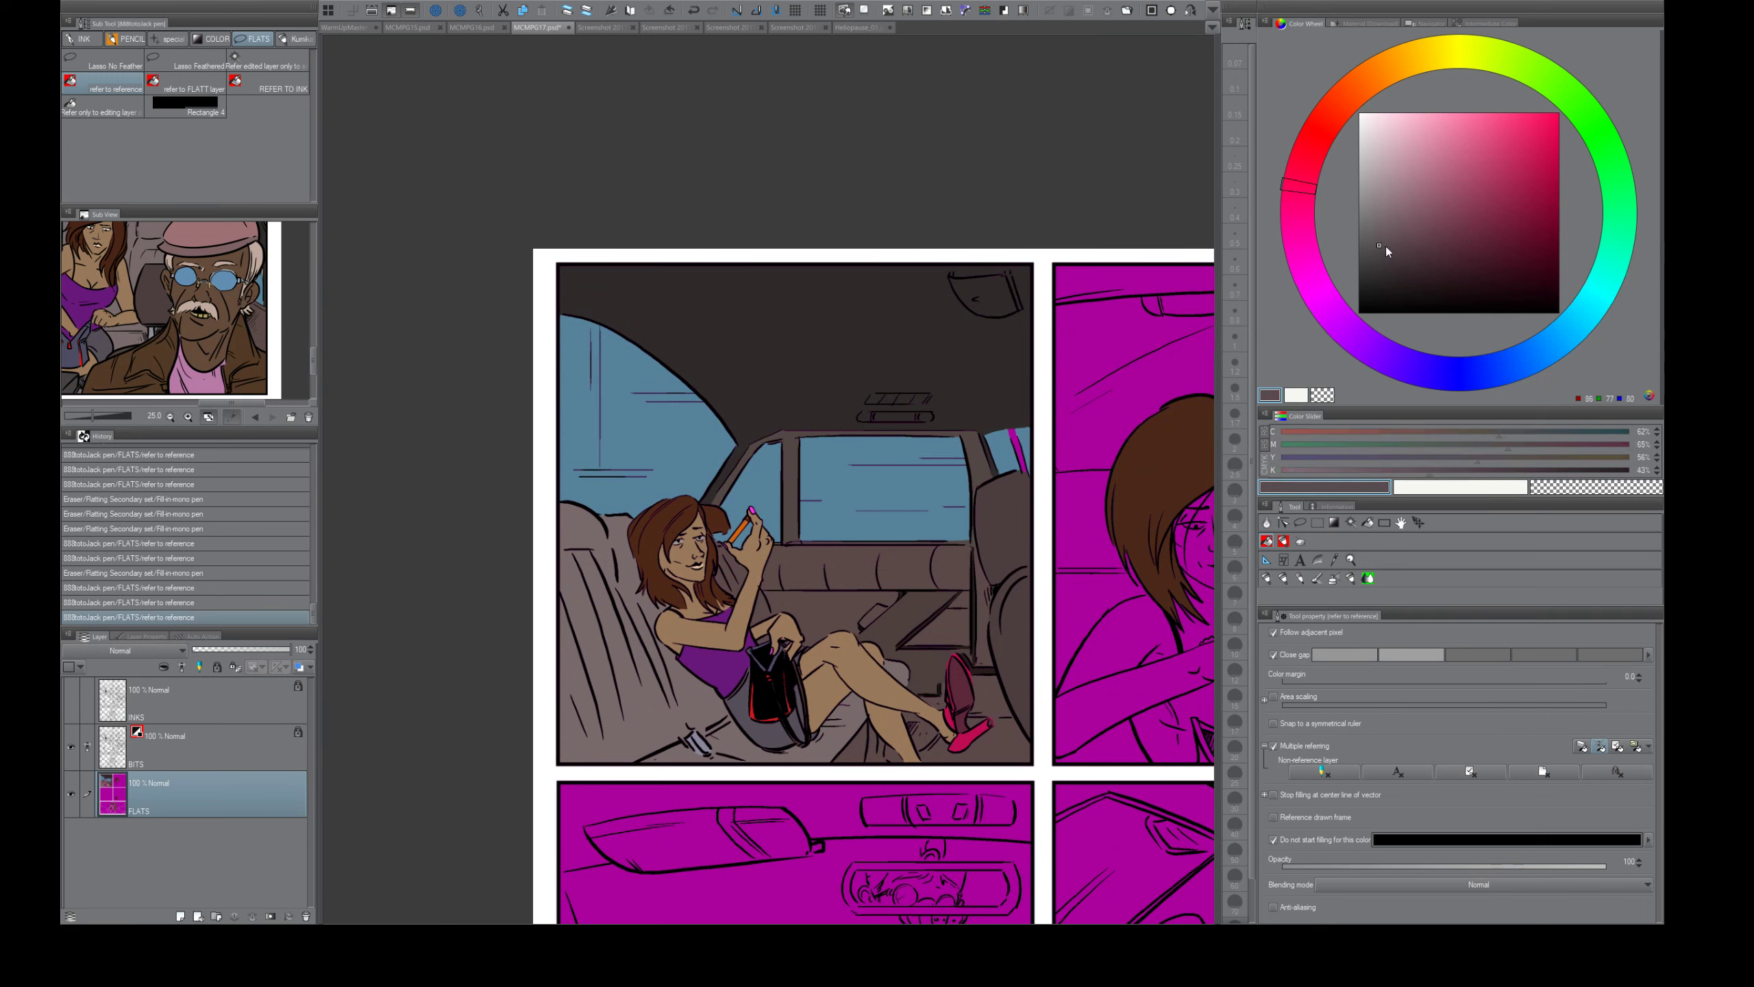
click(1021, 443)
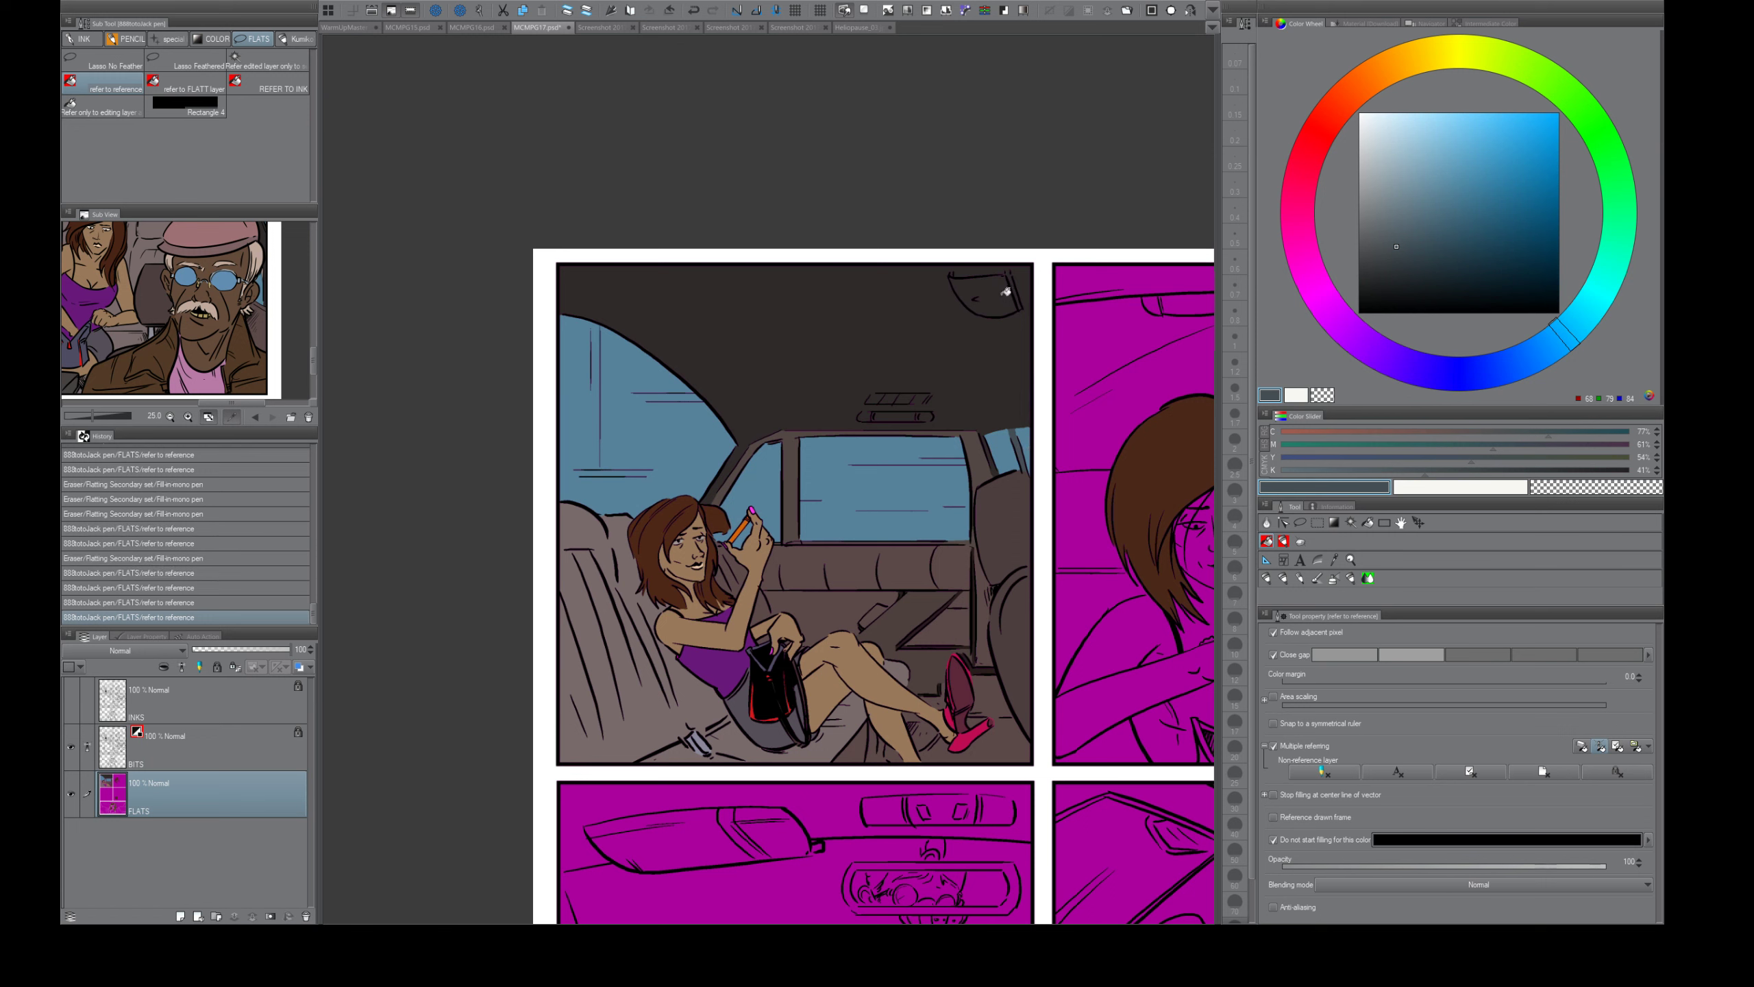
click(1421, 54)
click(1458, 144)
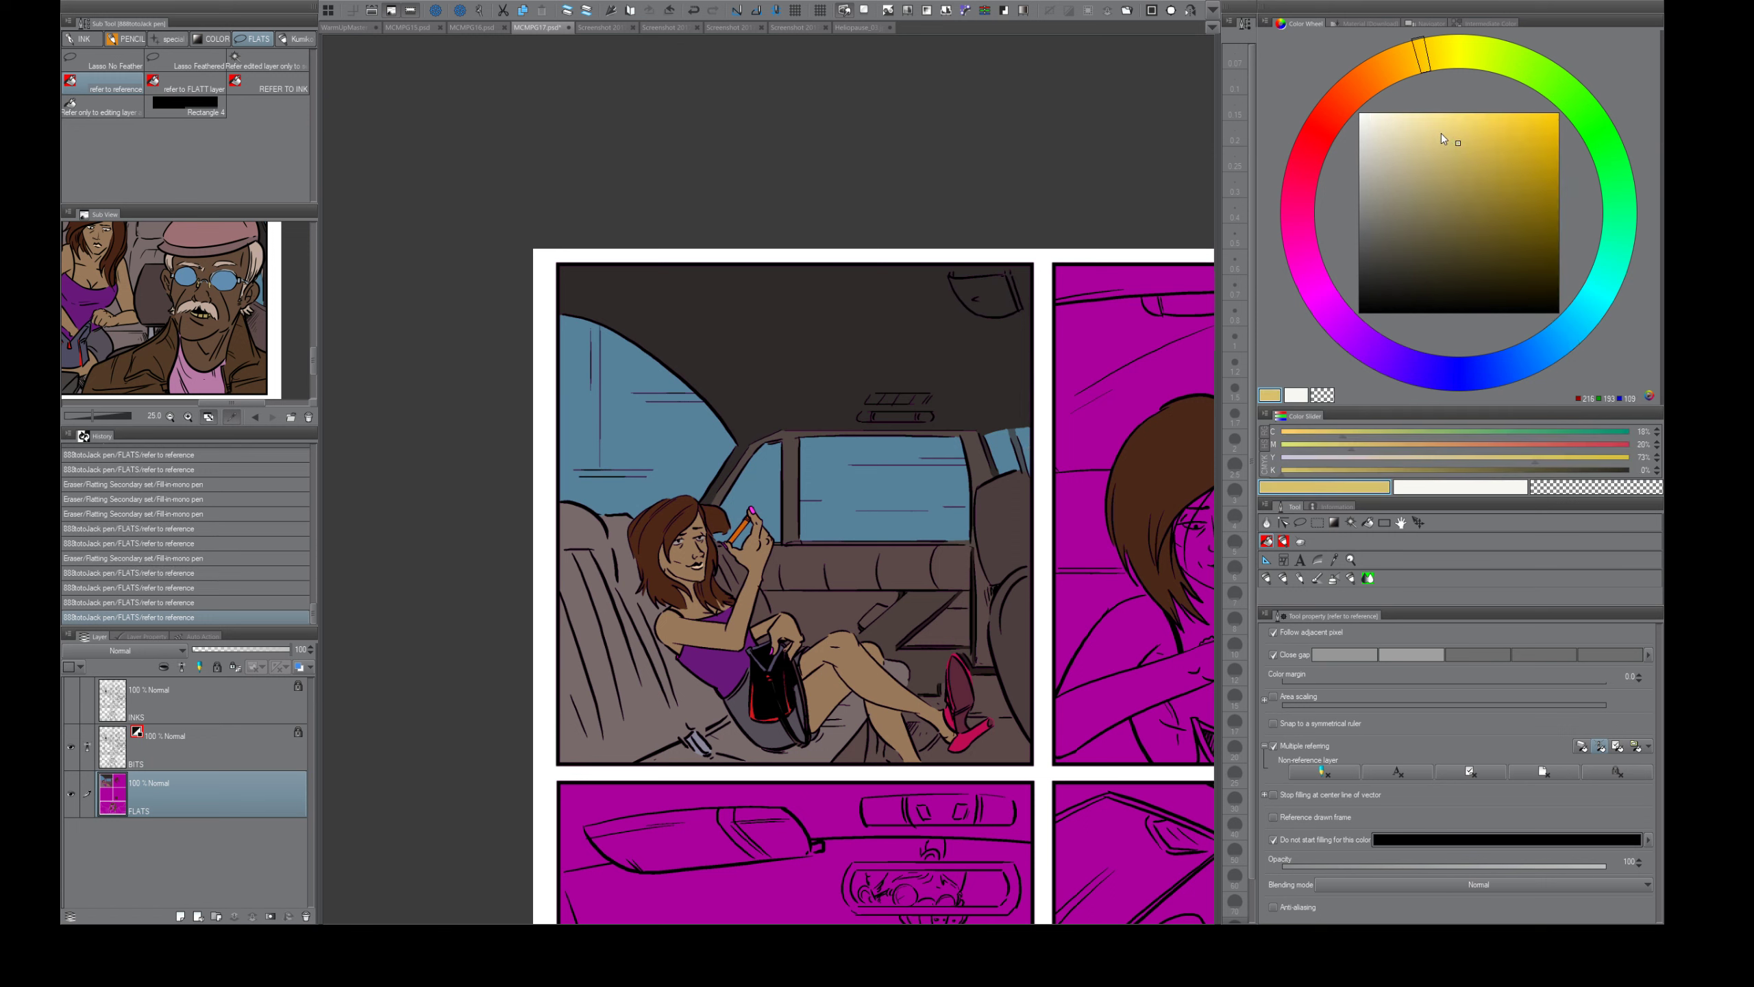
click(1440, 130)
click(1001, 291)
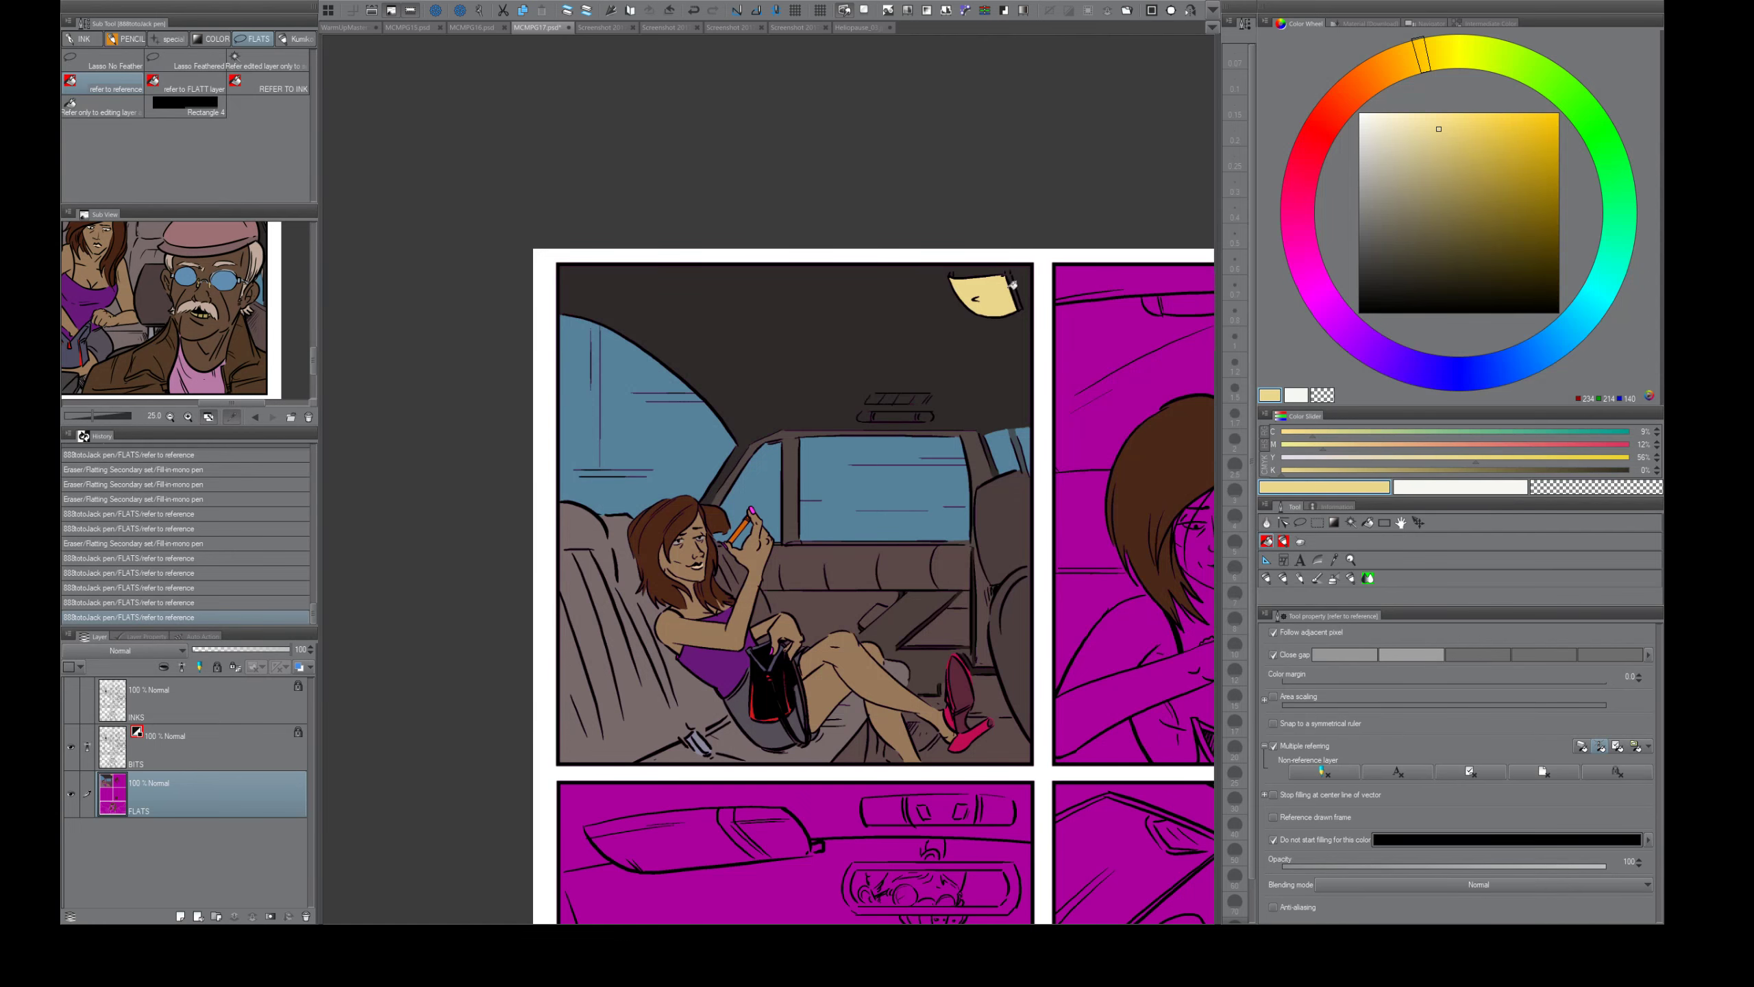
- Choose a darker yellow, outline the ceiling fixture's open upper and side edges, and fill those edge strips with it
key(ctrl+space)
mouse_move(994, 289)
mouse_down()
mouse_move(1077, 287)
mouse_move(939, 453)
mouse_up()
click(1459, 157)
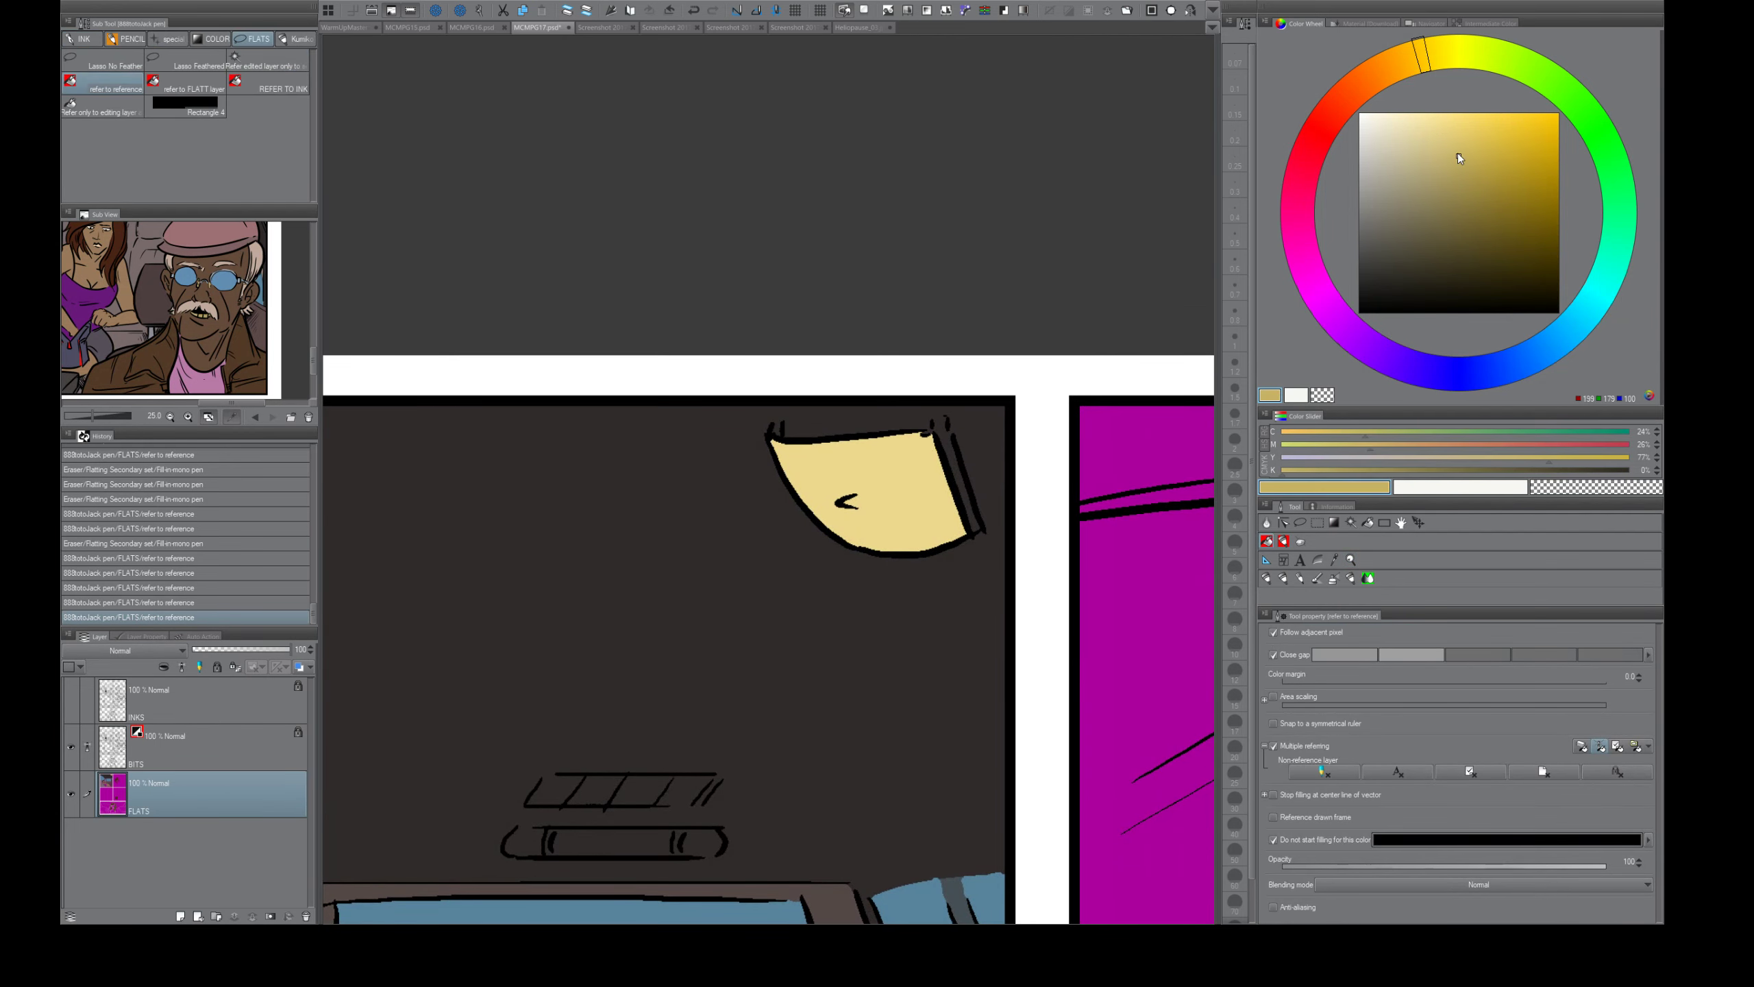
key(e)
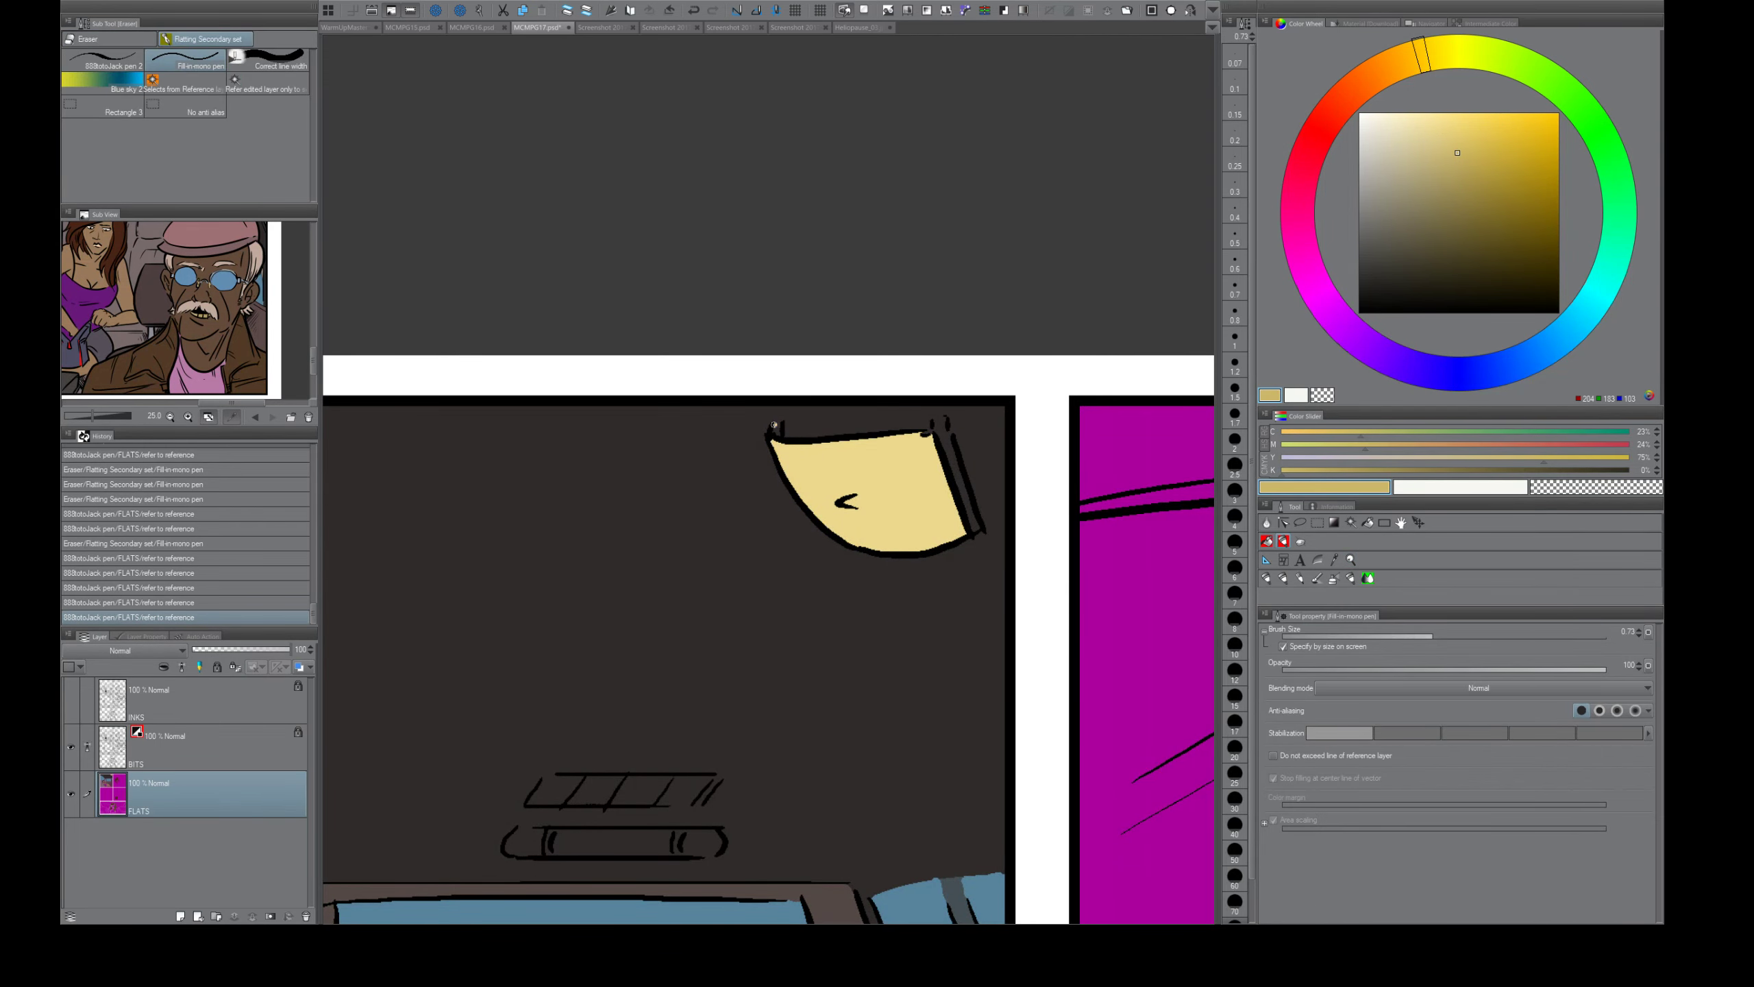
click(773, 425)
shift+click(946, 419)
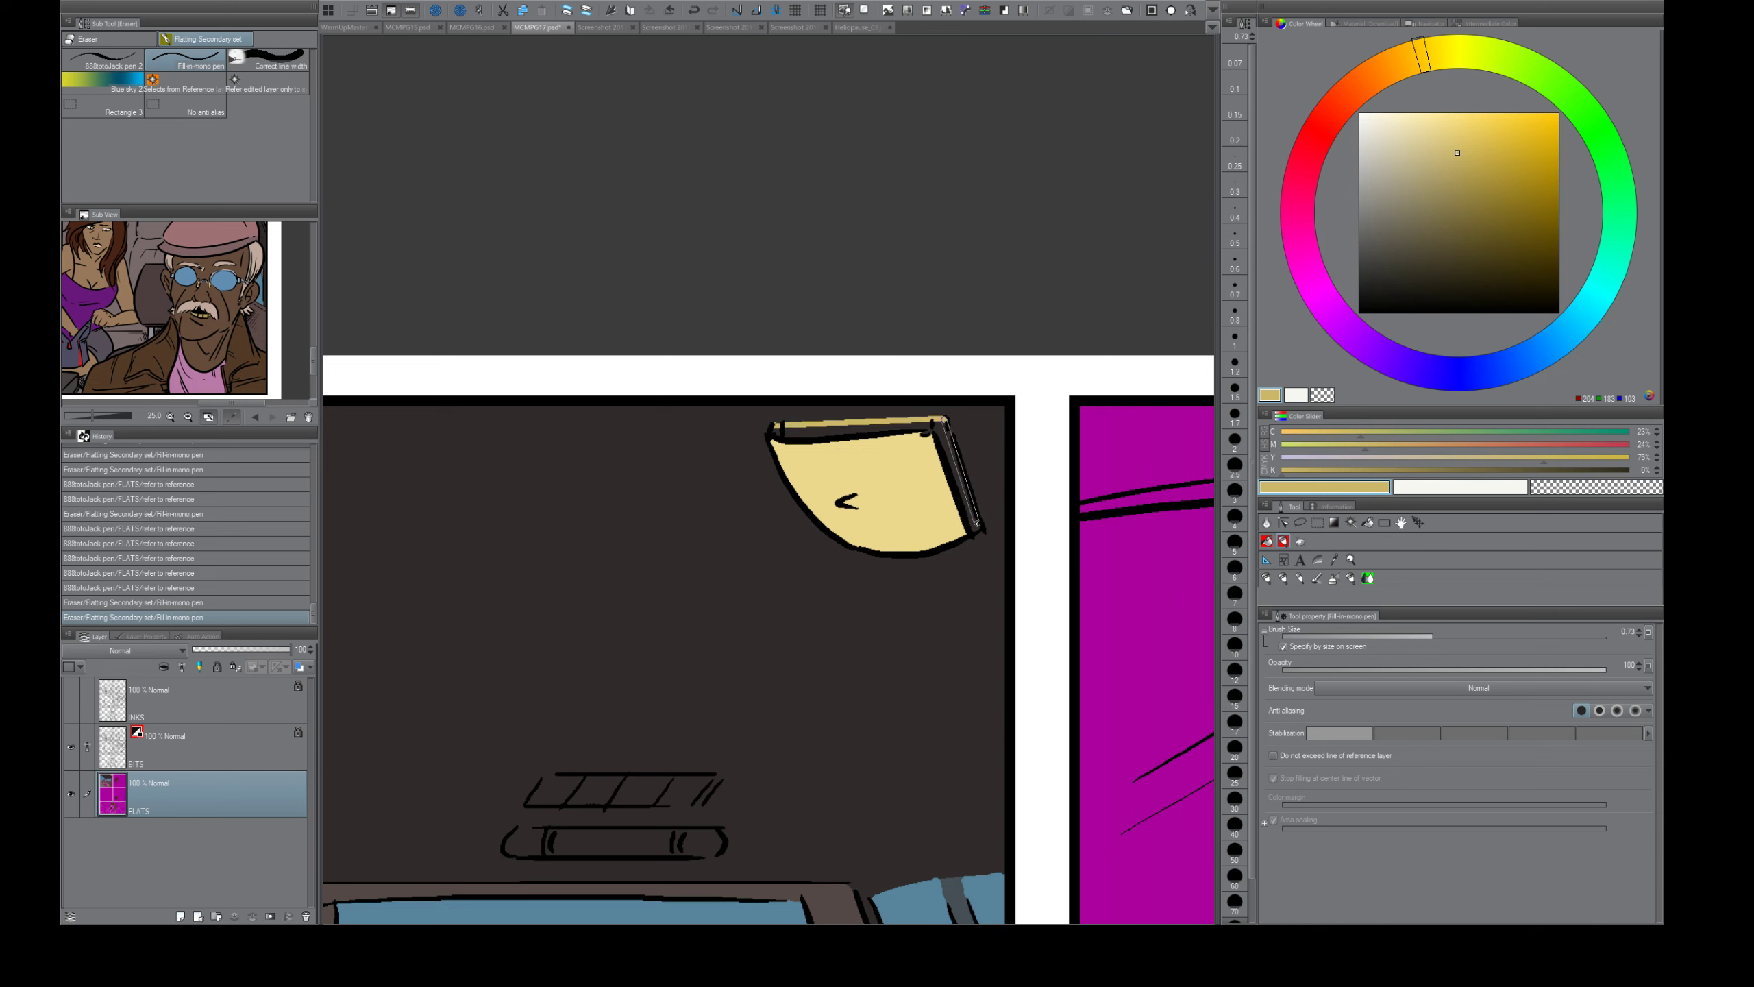
shift+click(976, 523)
key(g)
drag(974, 523, 917, 419)
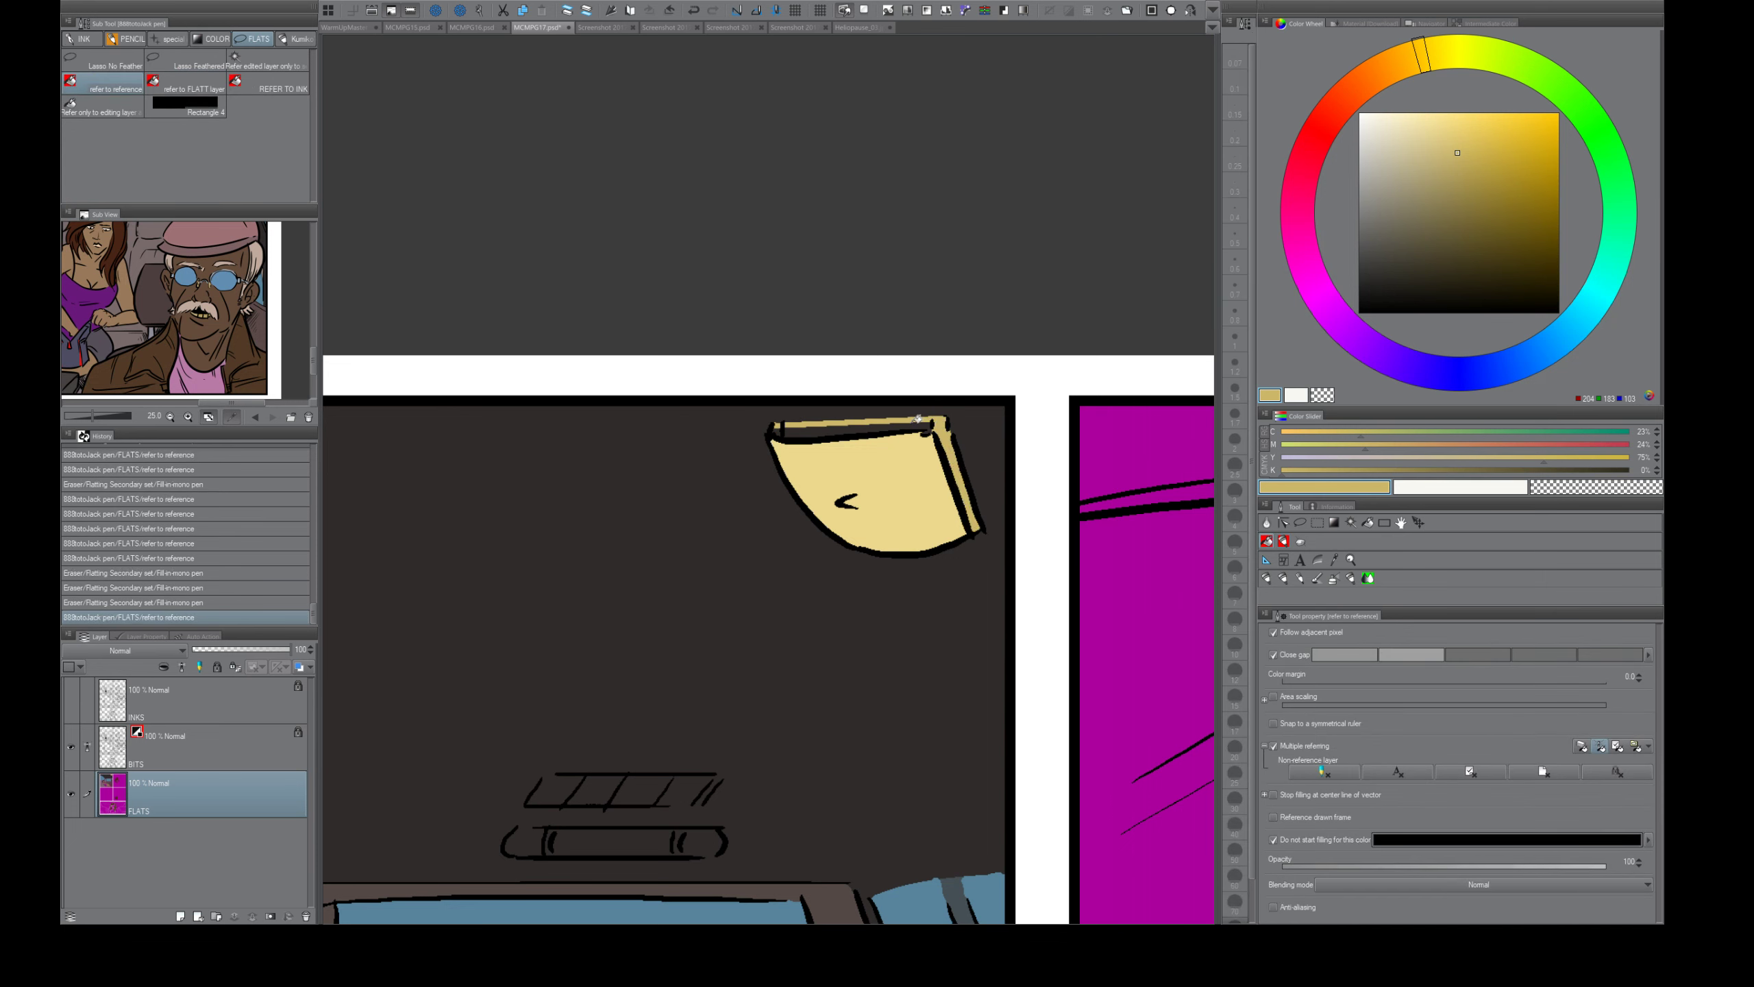
click(913, 426)
click(777, 429)
- Mix a dark brown from the ceiling color and fill the middle and one rounded end of the lower ceiling fixture
key(ctrl+space)
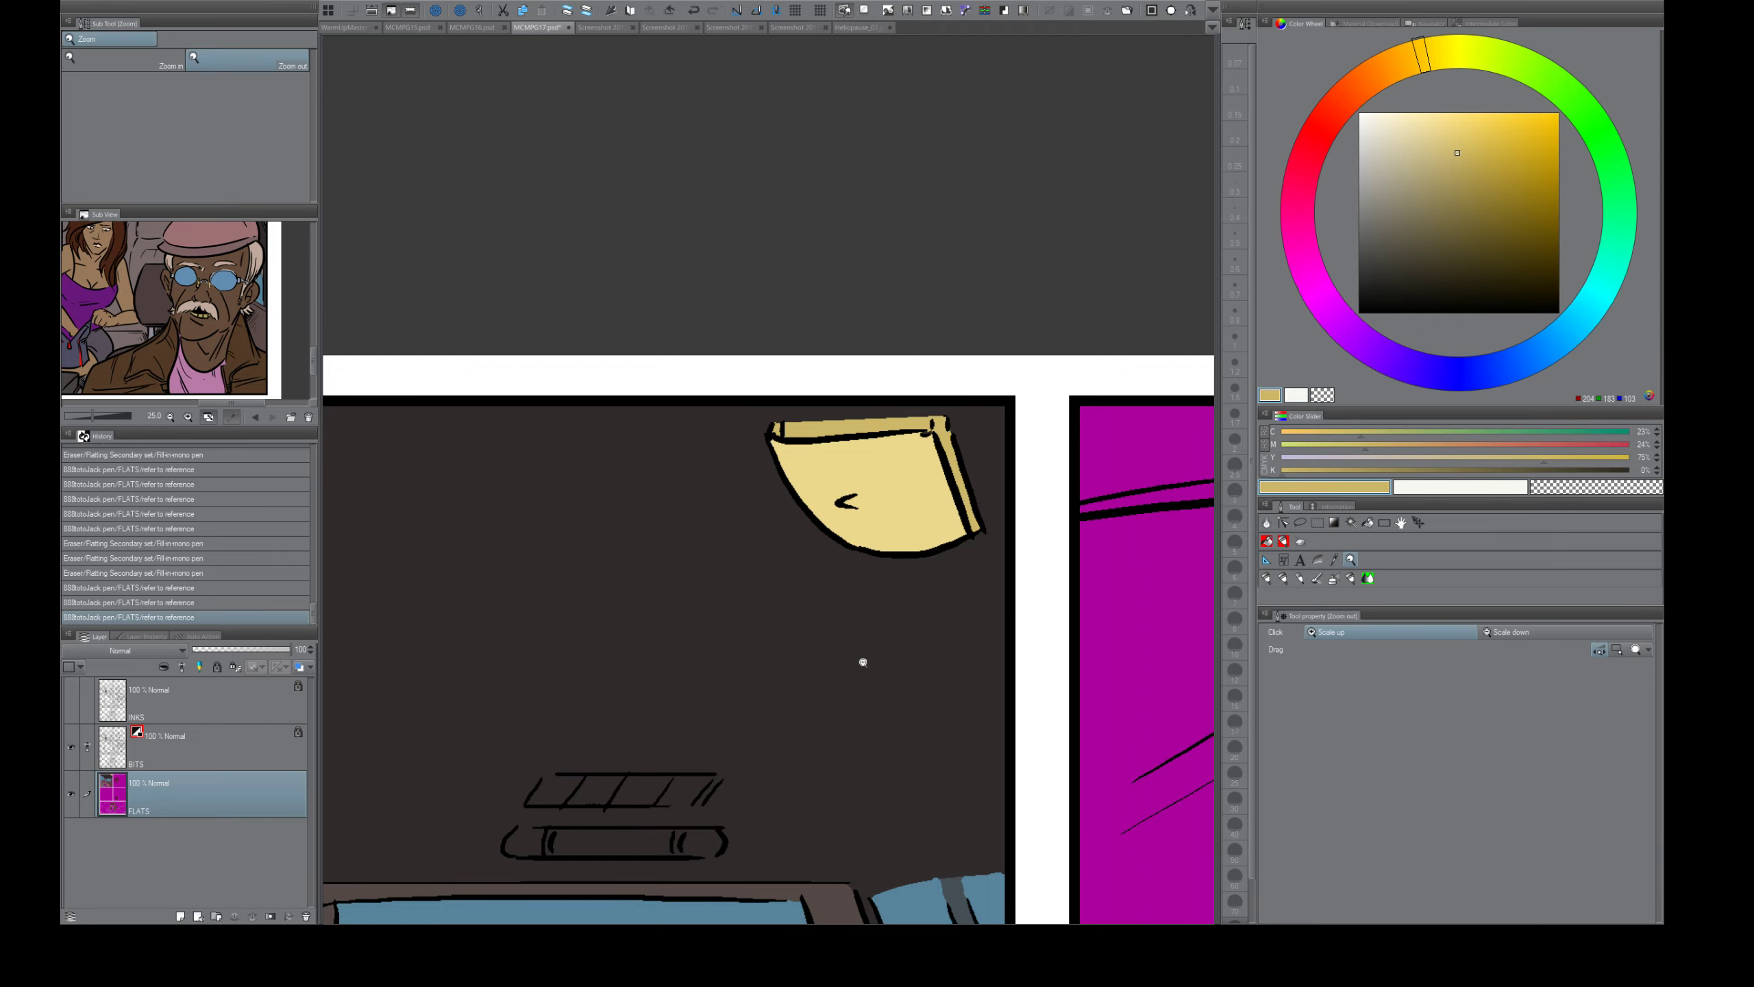
mouse_move(863, 667)
mouse_down()
mouse_move(822, 678)
mouse_move(861, 692)
mouse_up()
key(space)
key(ctrl+space)
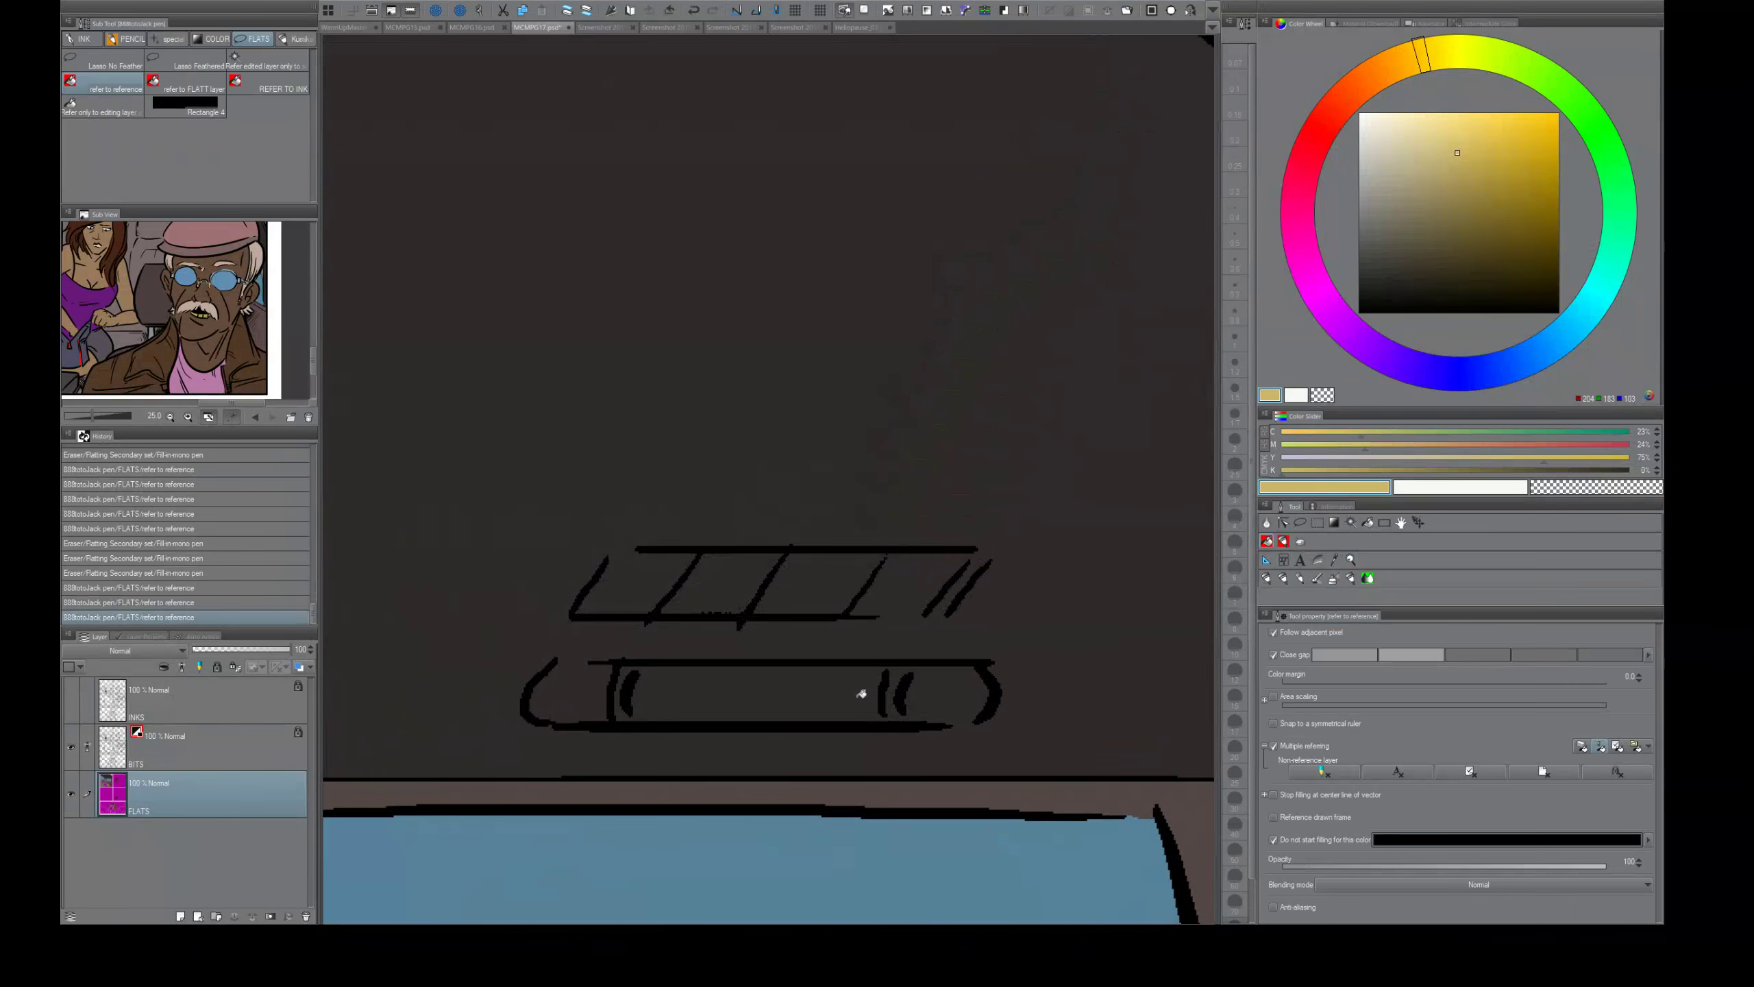
alt+click(833, 644)
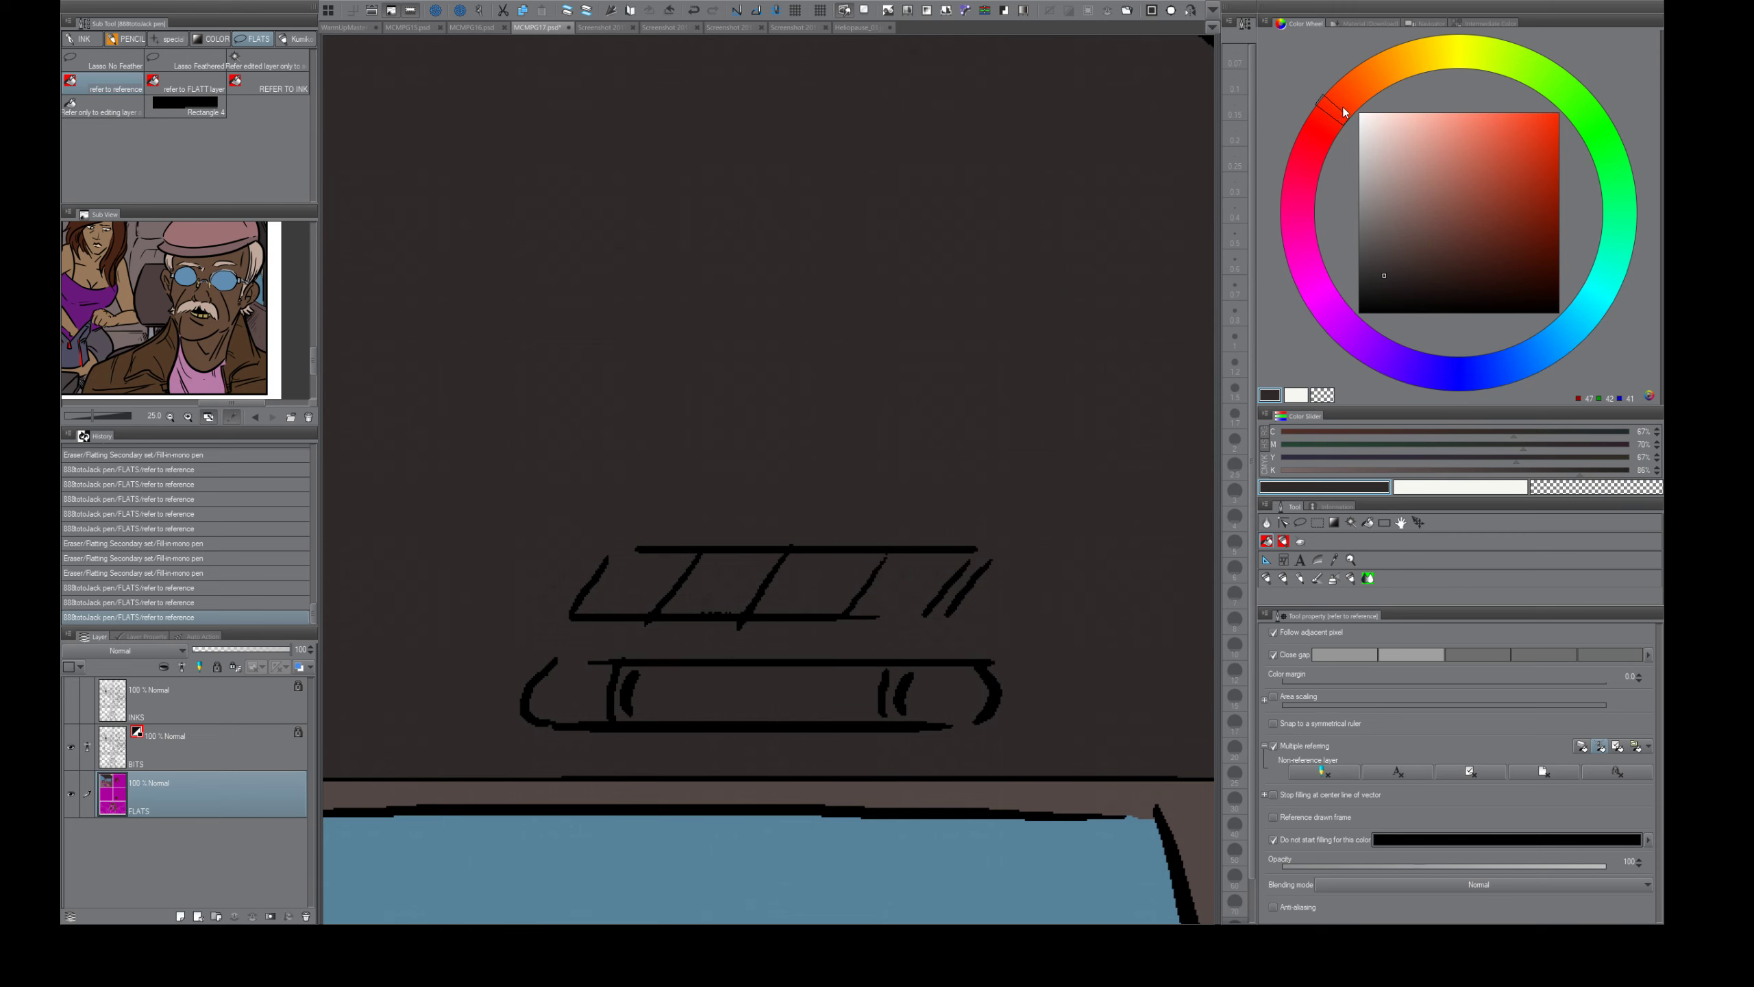
drag(1343, 108, 1375, 85)
drag(1387, 281, 1427, 263)
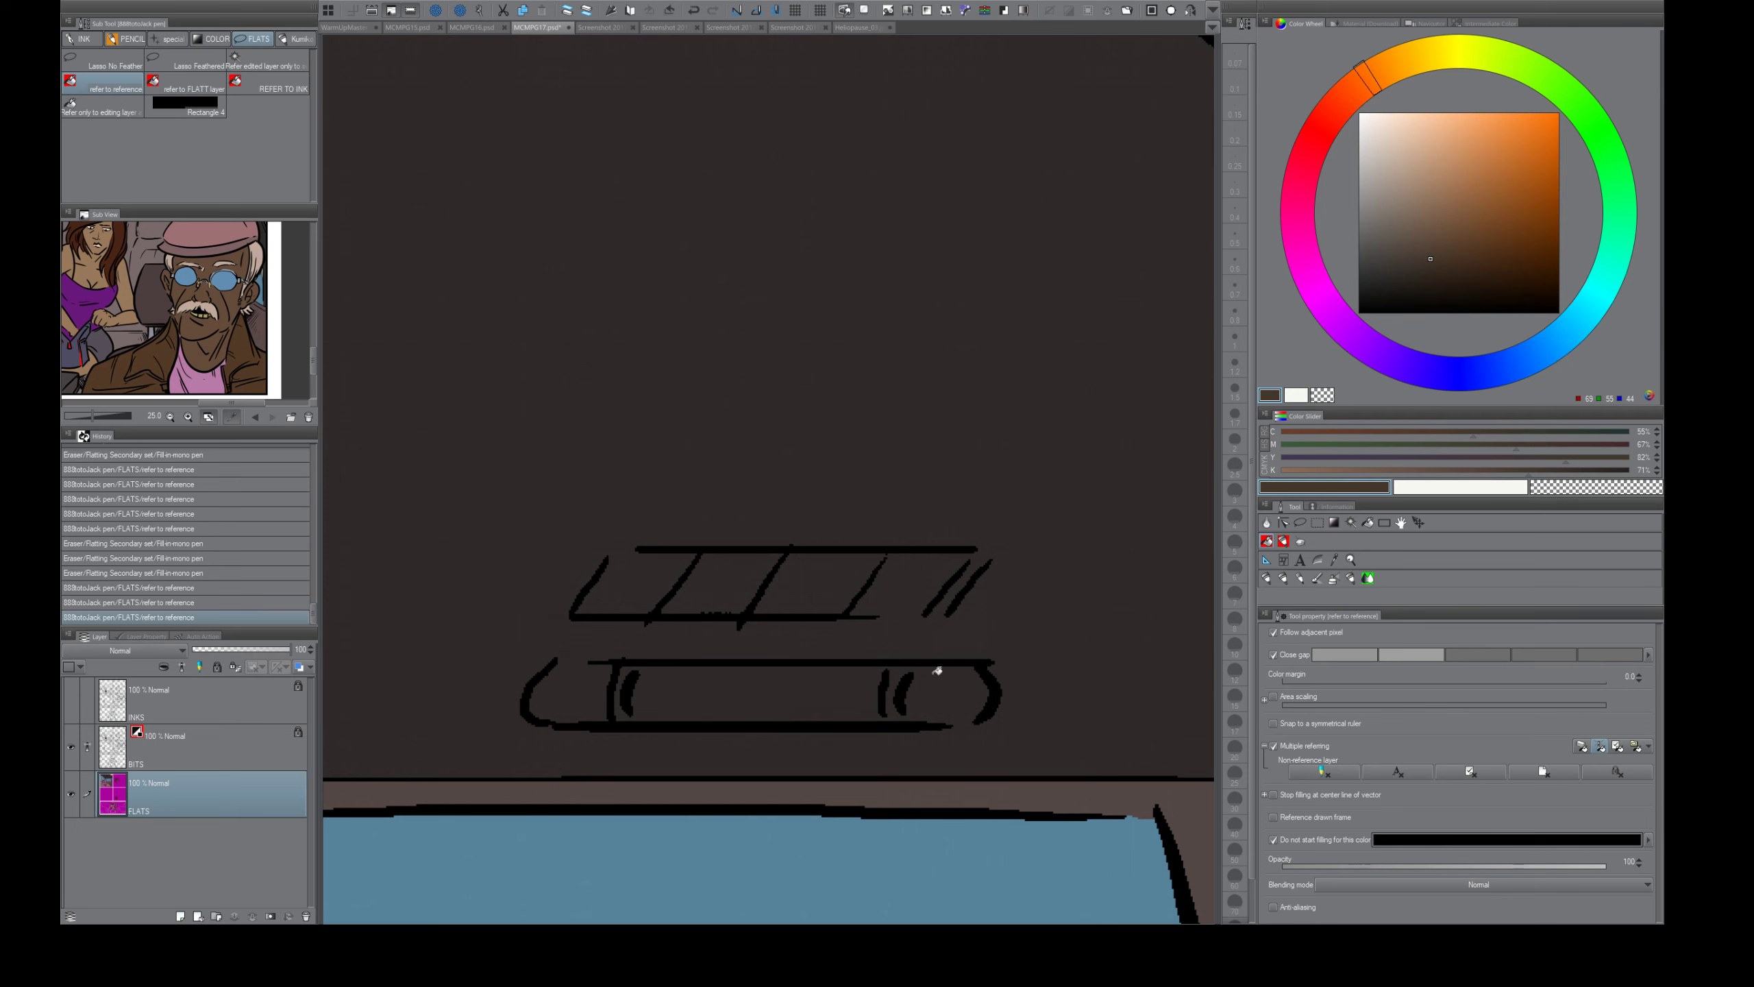
key(e)
key(g)
click(967, 694)
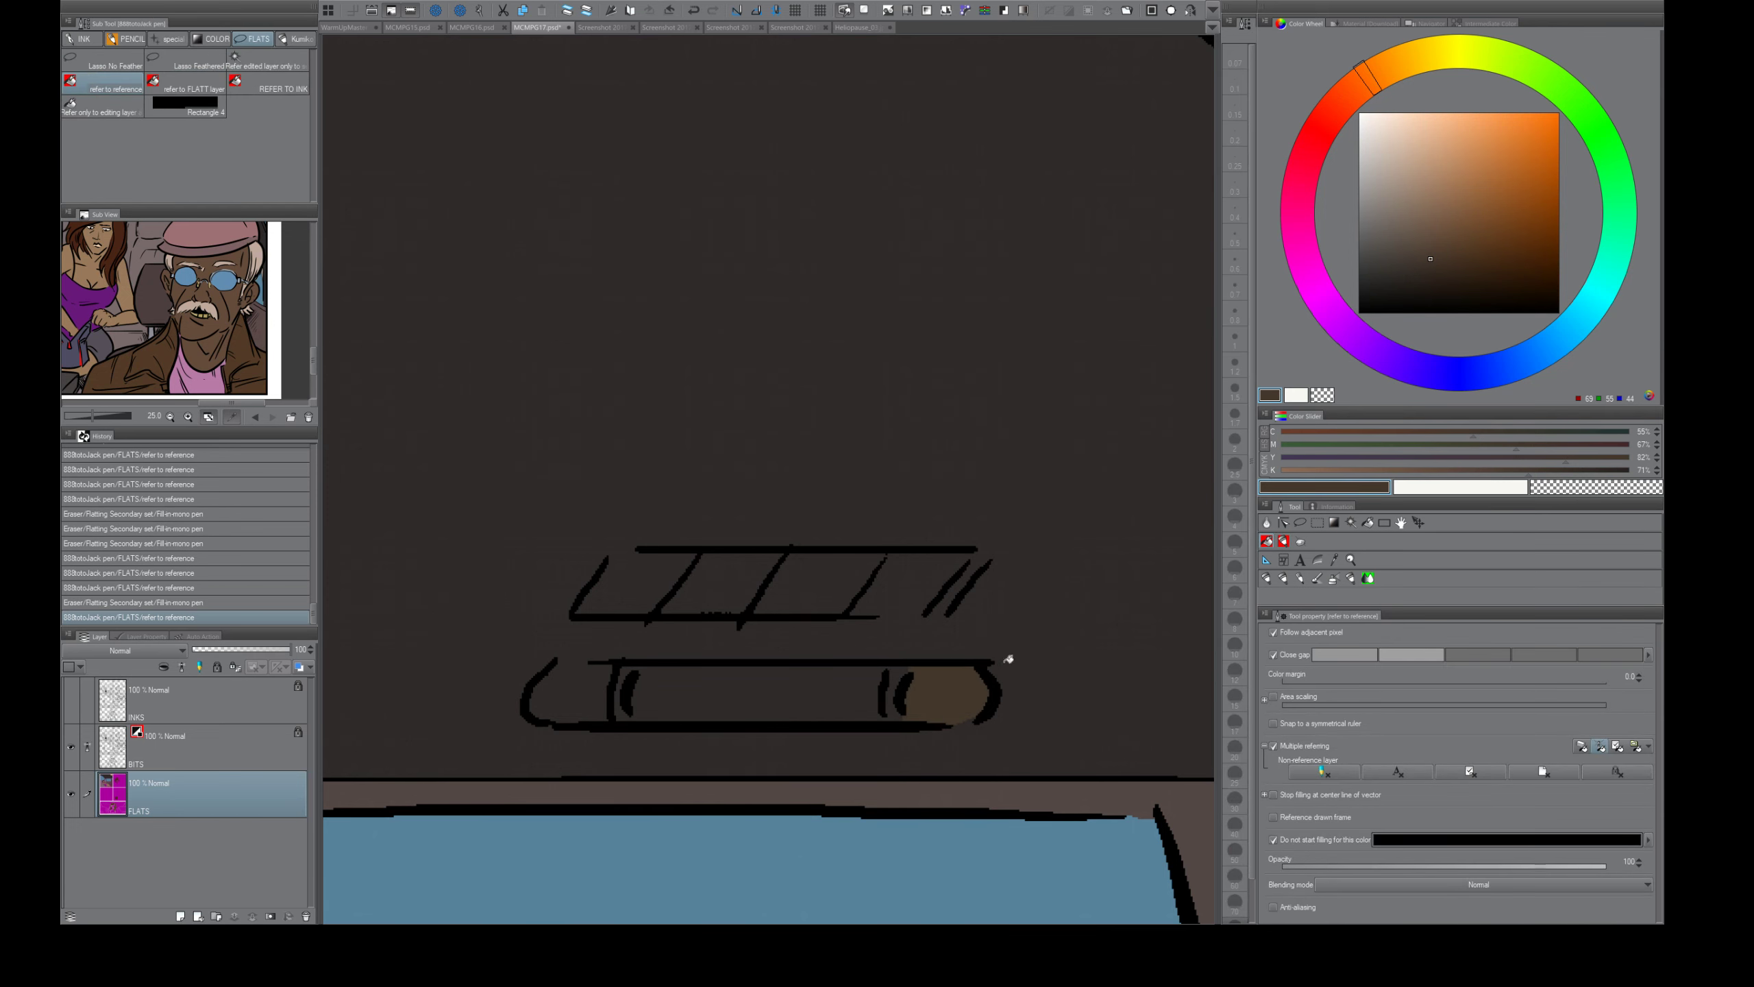
click(892, 692)
click(690, 689)
- Close the outline gap at the lower fixture's other rounded end and fill that end and the remaining sliver with dark brown
key(e)
drag(589, 664, 557, 664)
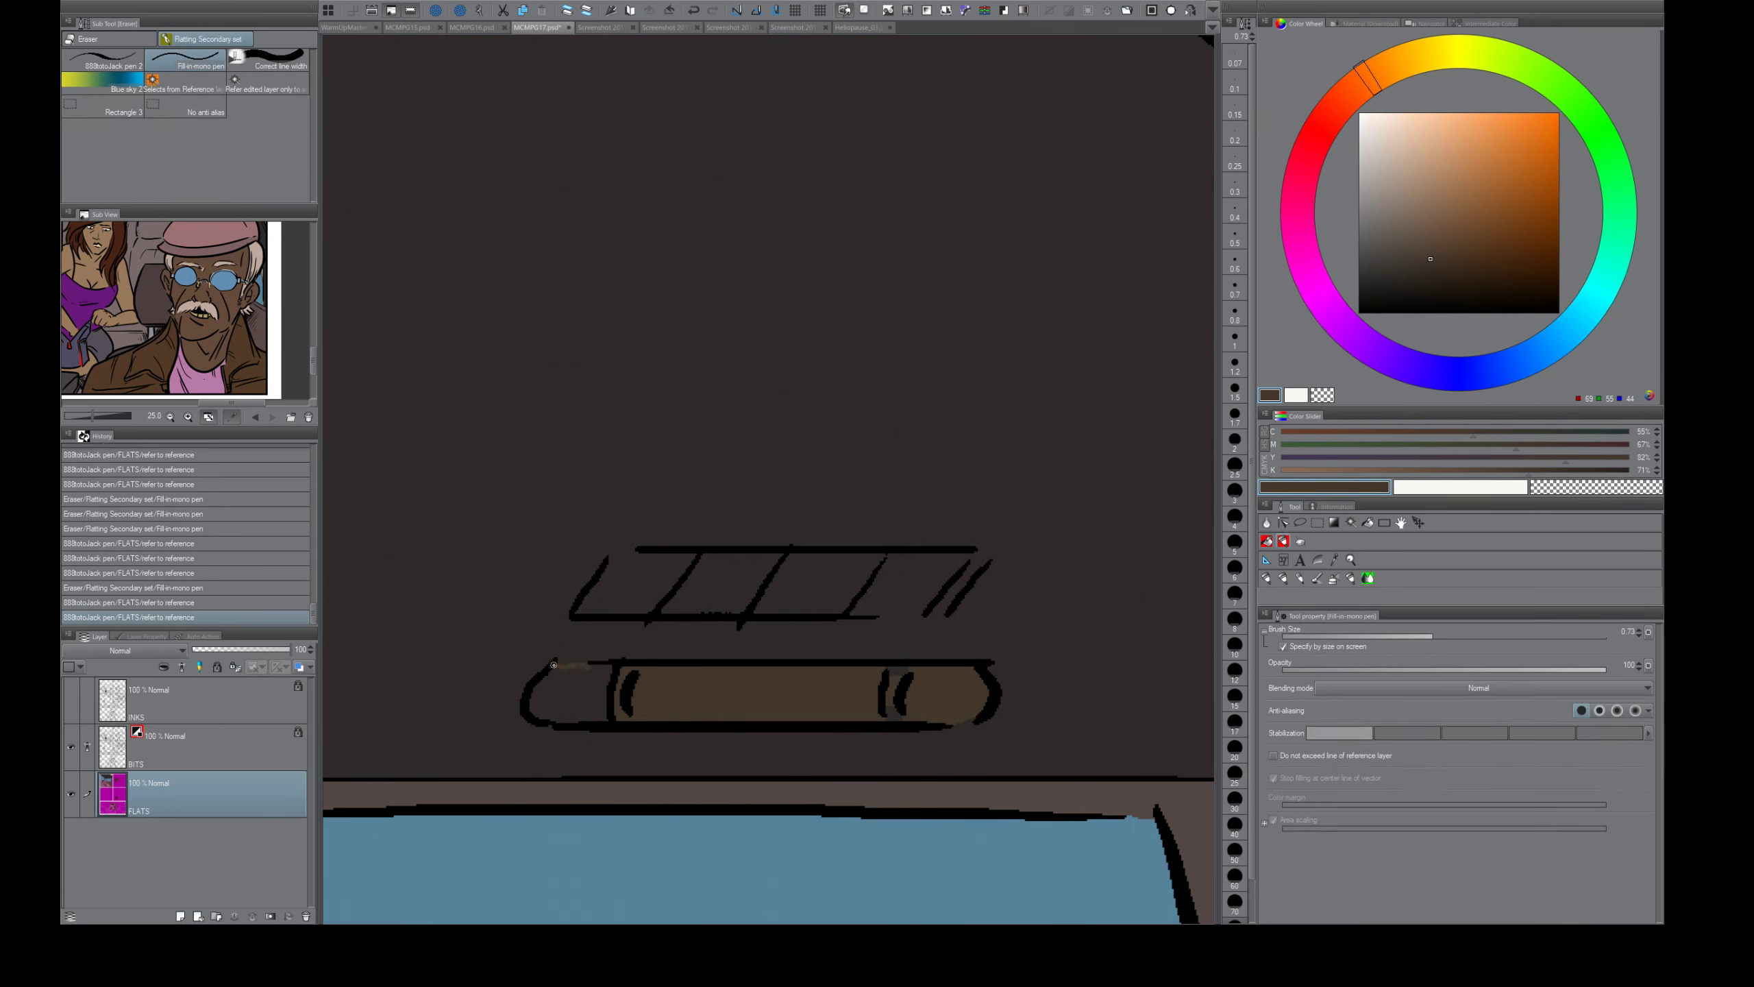
key(g)
click(568, 688)
click(898, 674)
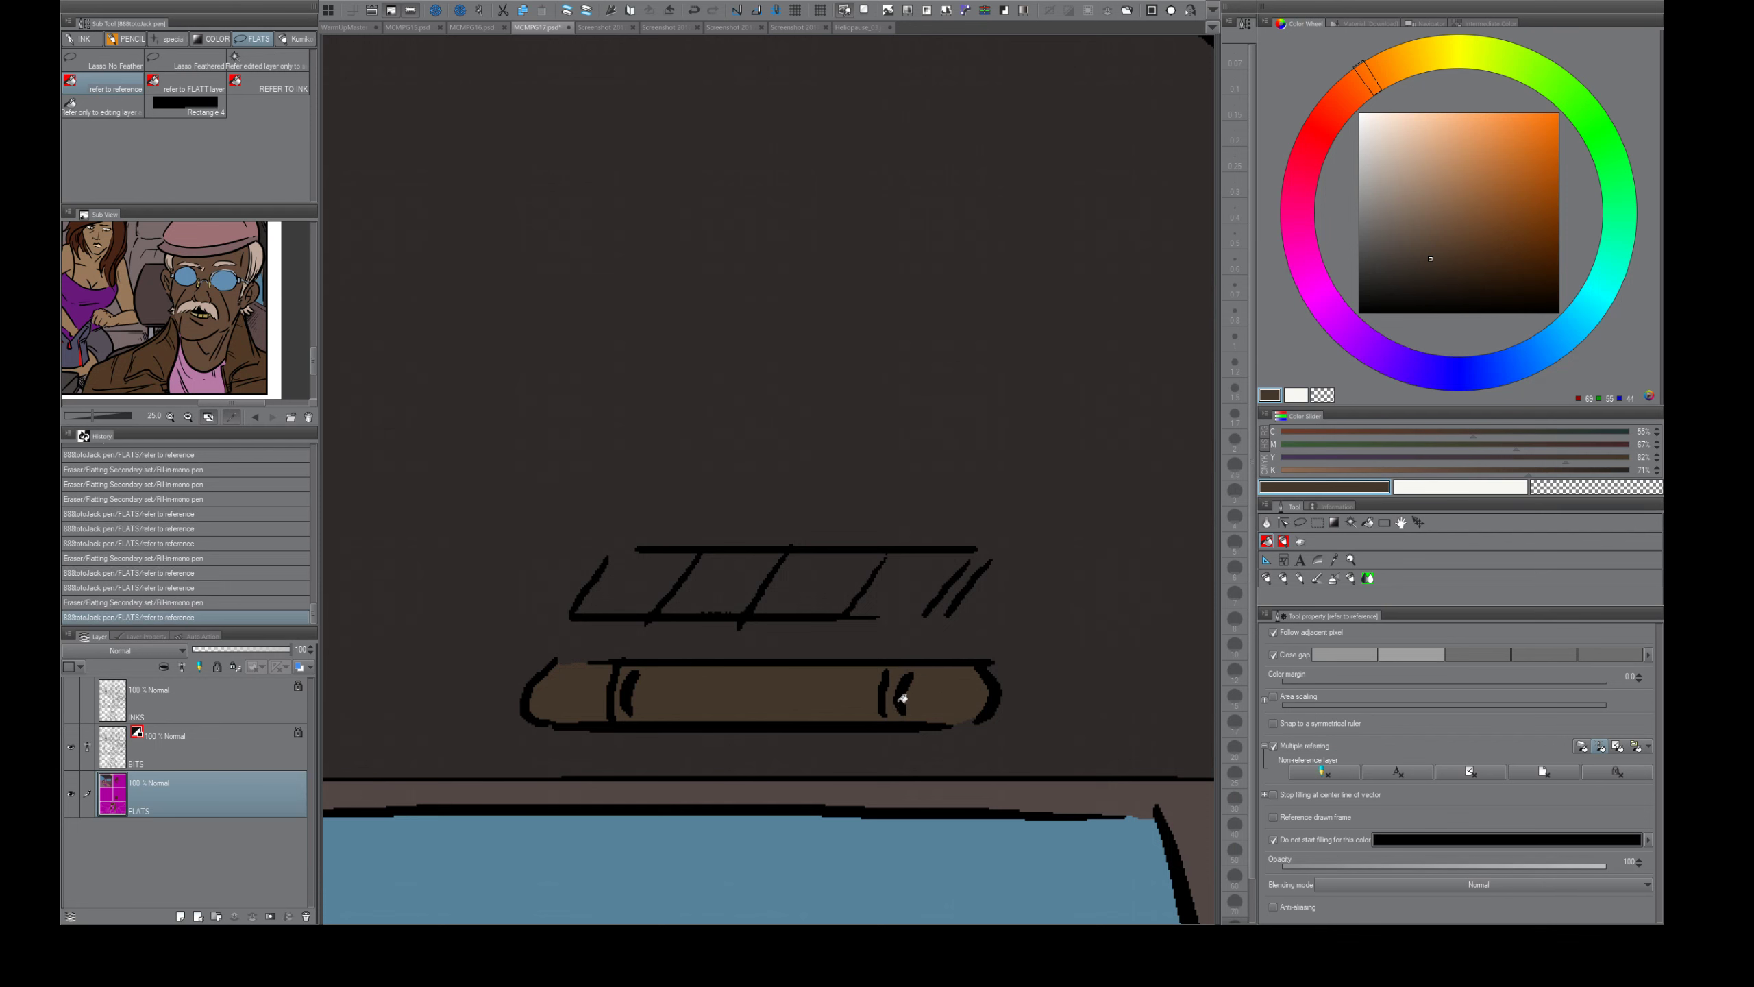
- Close the outline gaps at the upper corners and lower edge of the slatted ceiling fixture with dark brown
key(e)
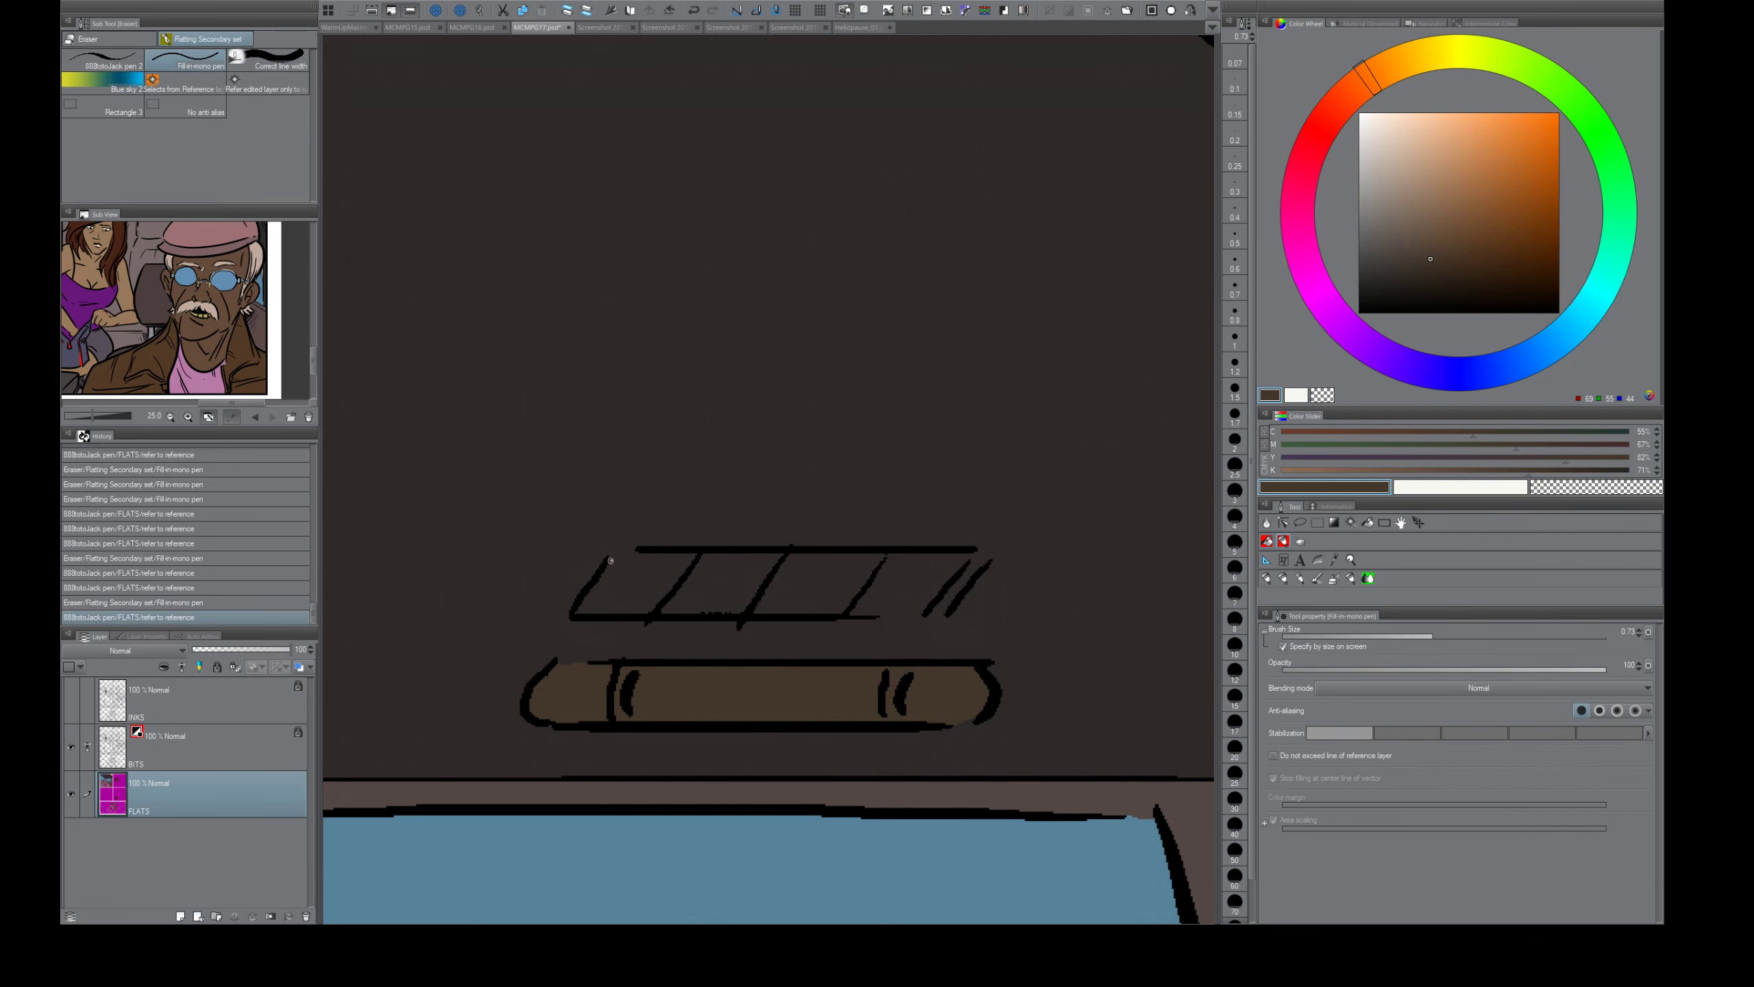
click(610, 561)
drag(611, 561, 636, 551)
click(981, 554)
click(945, 614)
drag(934, 614, 869, 614)
- Fill all the slanted sections of the slatted ceiling fixture with dark brown
key(g)
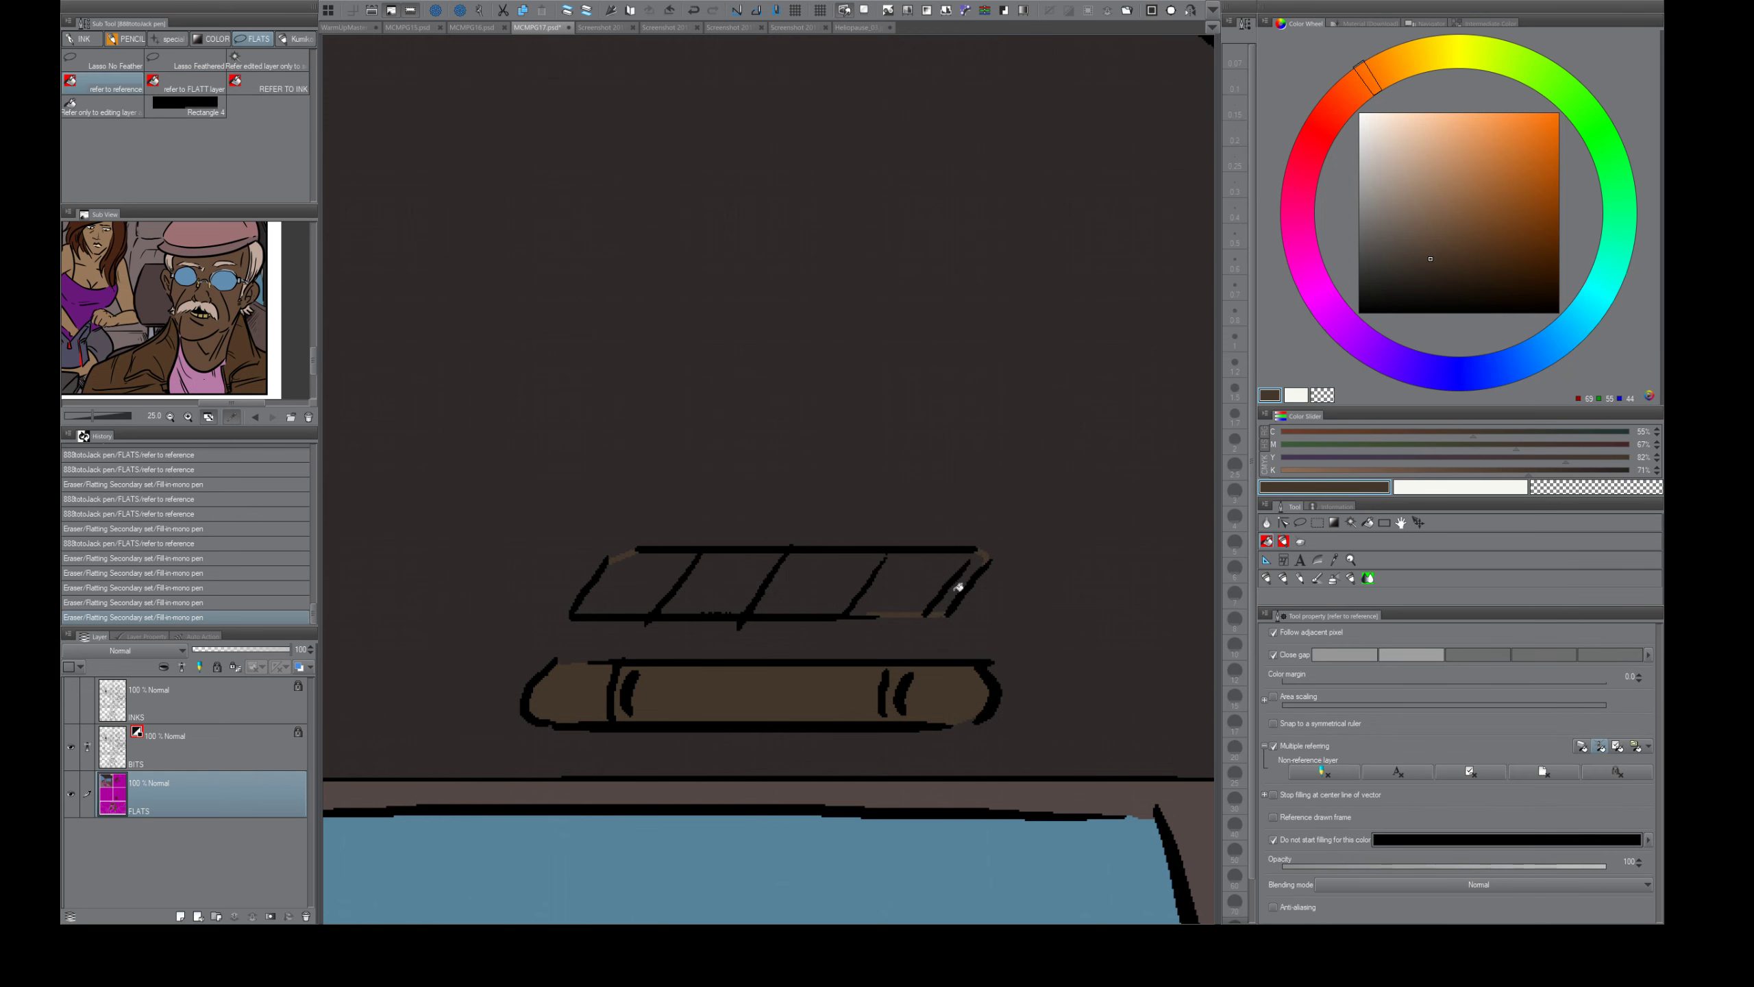
click(898, 580)
click(803, 584)
click(706, 579)
drag(706, 578, 615, 577)
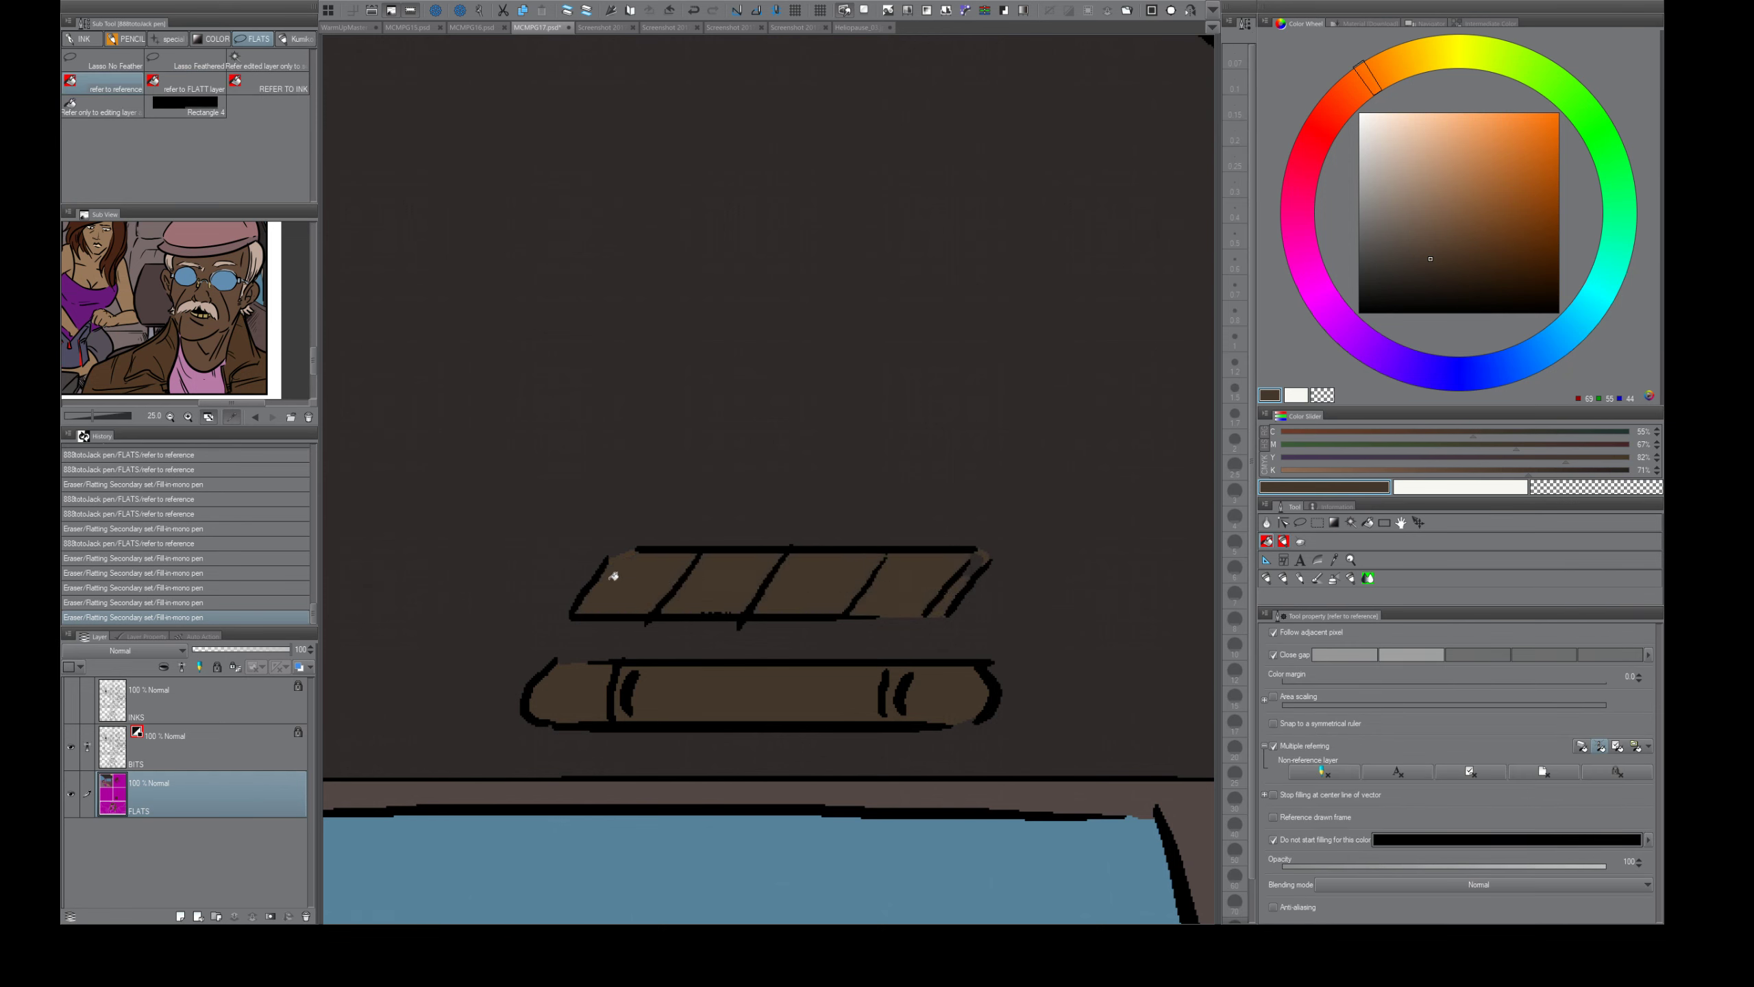
click(976, 562)
- Touch up the edge of the lower ceiling fixture's rounded end with dark brown
key(ctrl+space)
mouse_move(990, 720)
mouse_down()
mouse_move(949, 719)
mouse_move(928, 746)
mouse_up()
key(e)
click(983, 718)
- Review the first panel's flats, the reference image and the whole page, and examine the woman in the second panel
key(ctrl+space)
key(space)
drag(1004, 799, 807, 635)
key(ctrl+space)
drag(830, 730, 869, 736)
drag(765, 721, 860, 741)
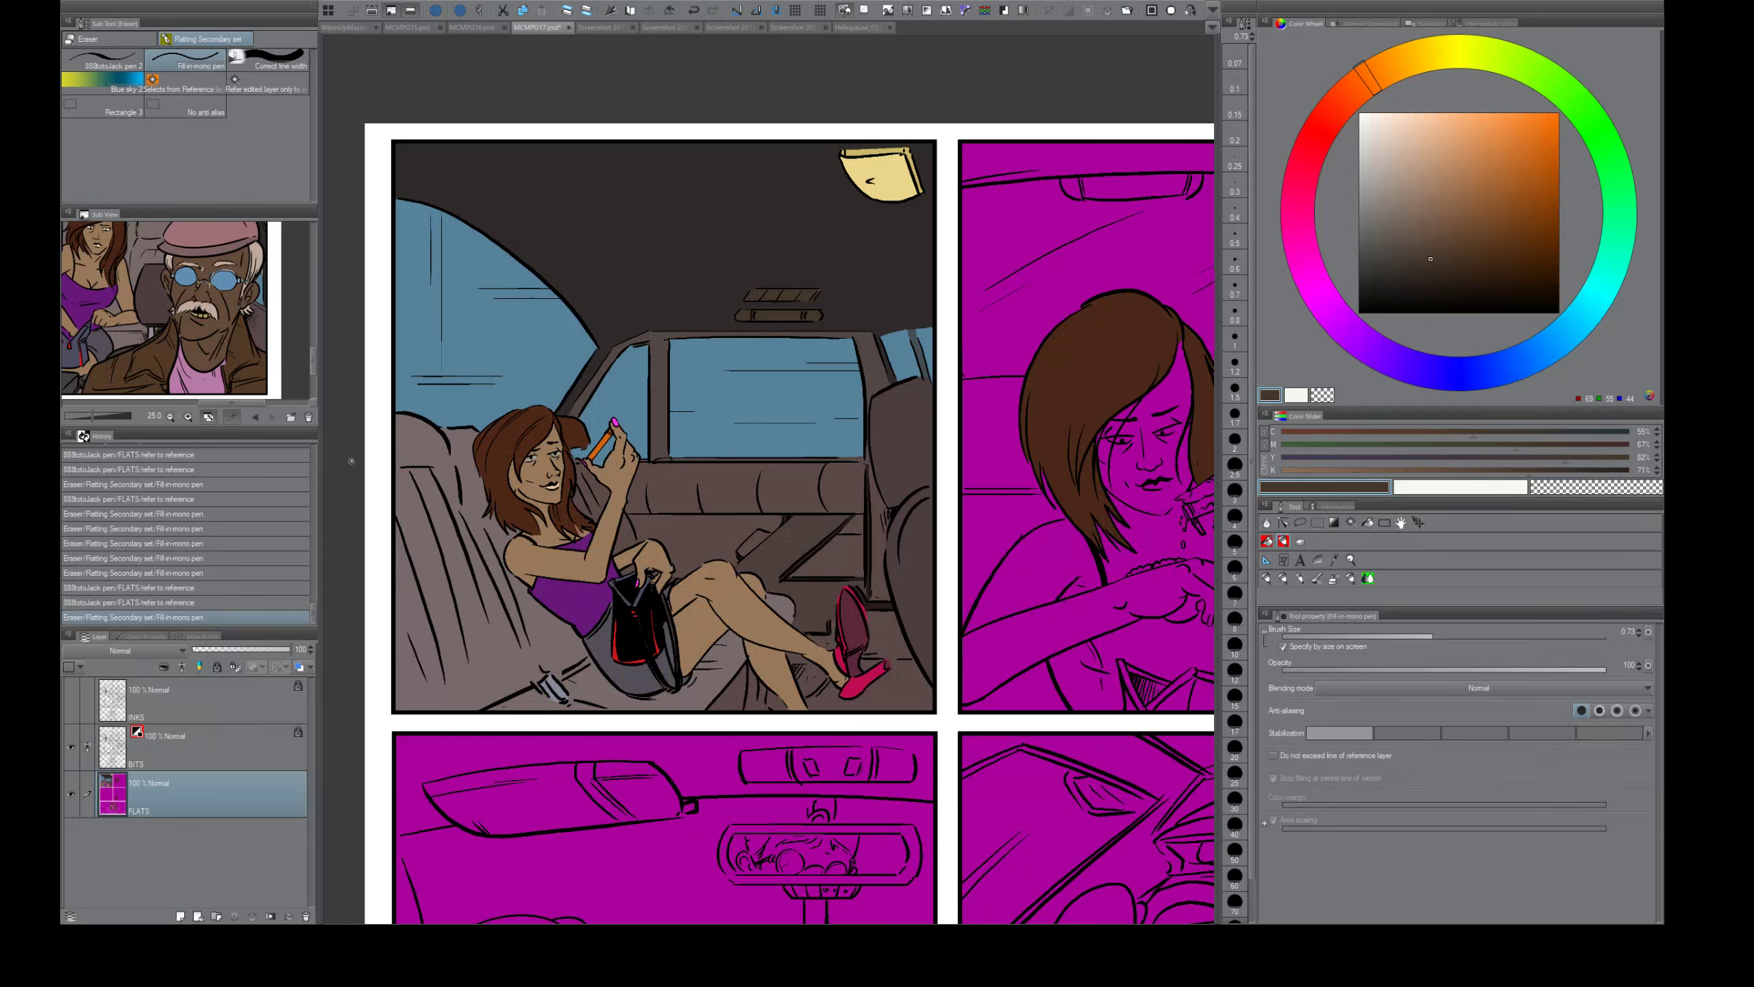
mouse_move(314, 364)
mouse_down()
mouse_move(314, 344)
mouse_move(314, 361)
mouse_up()
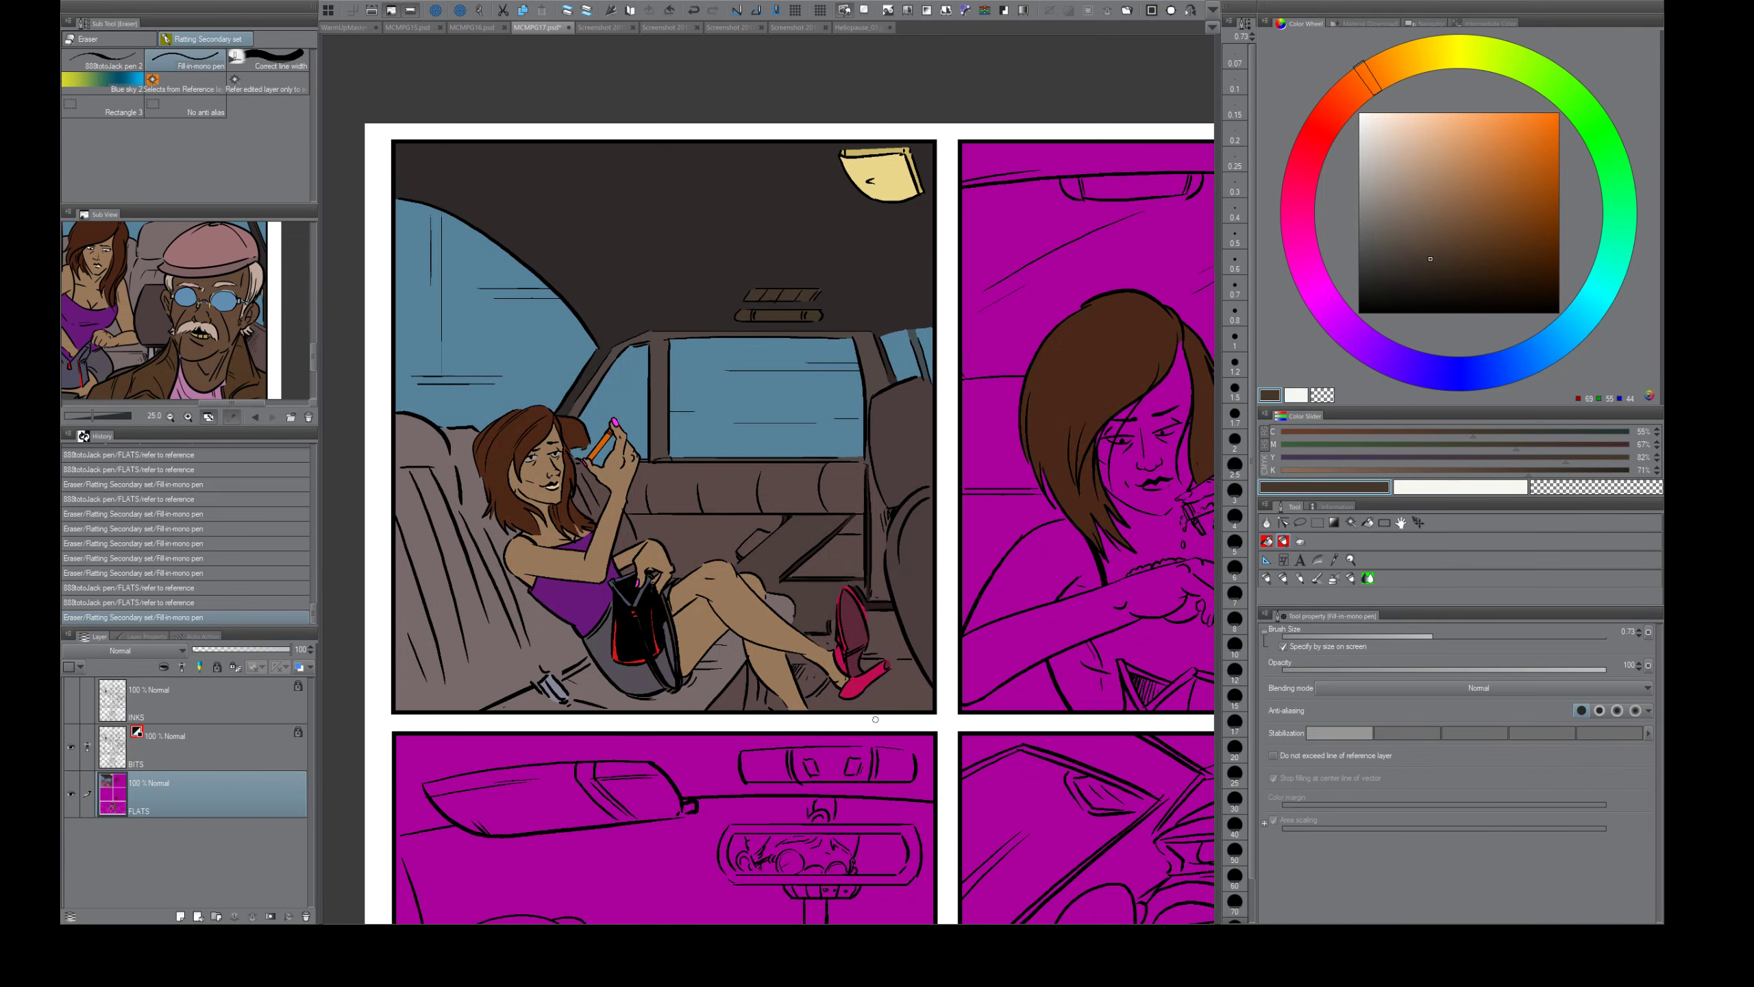
key(ctrl+0)
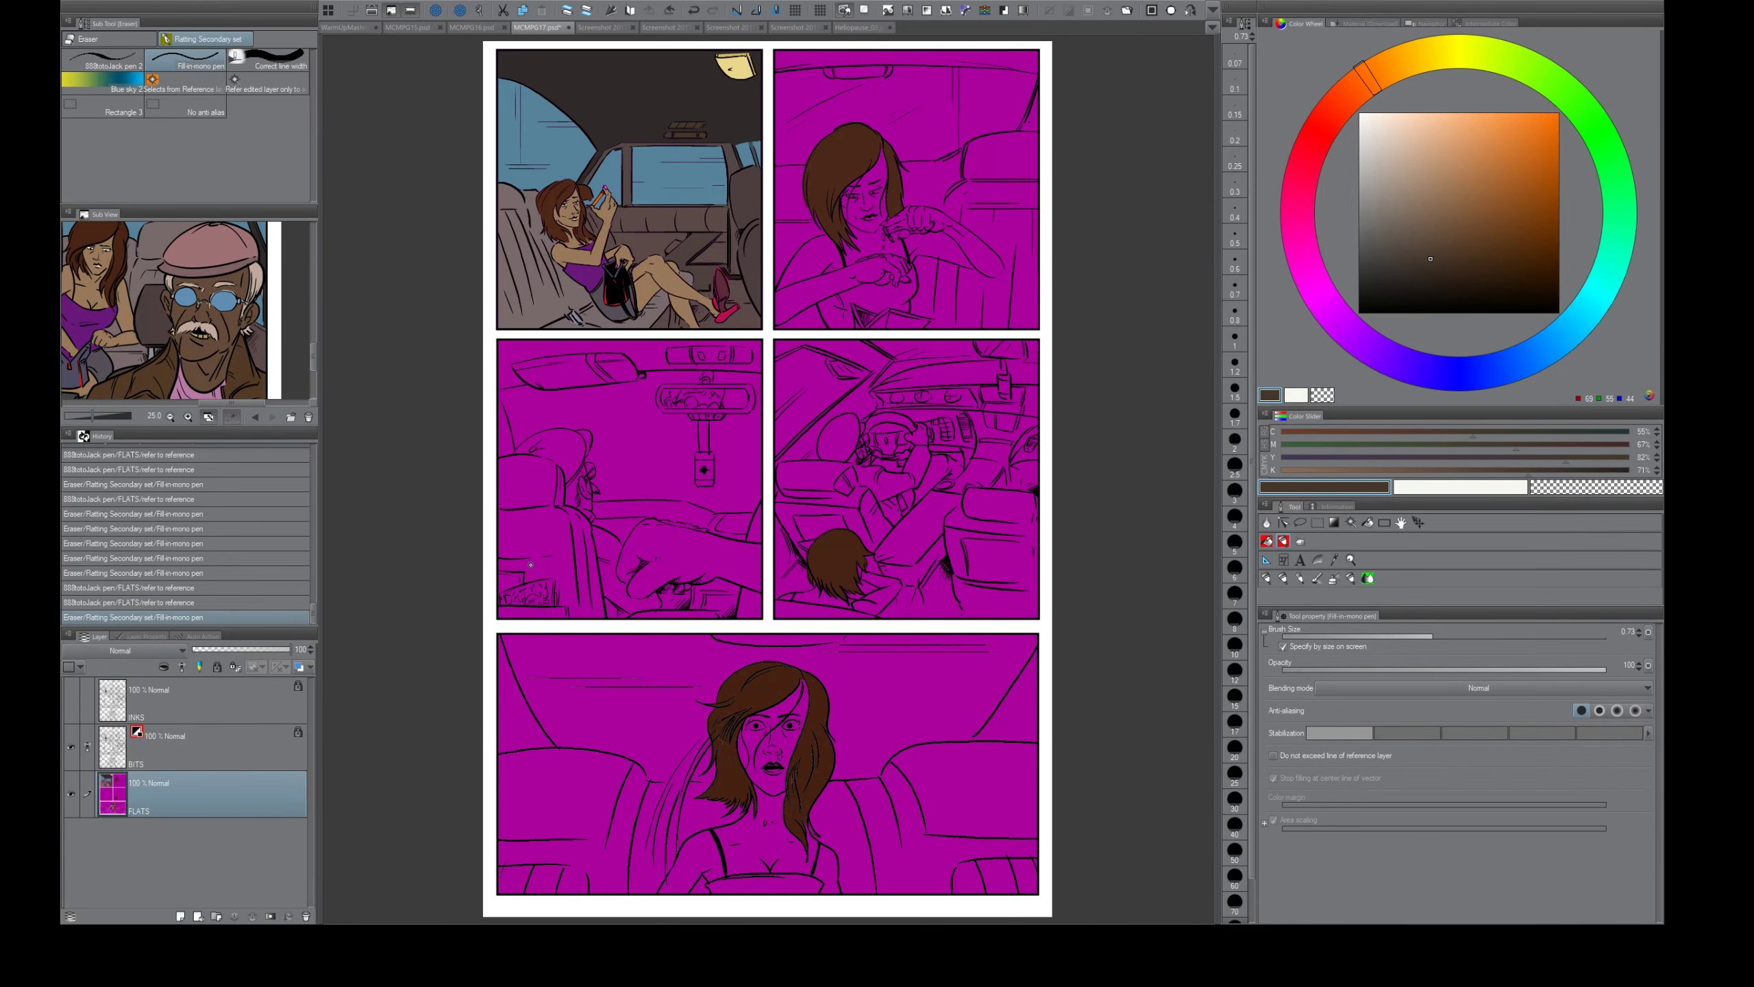
key(ctrl+space)
mouse_move(898, 264)
mouse_down()
mouse_move(933, 236)
mouse_move(832, 675)
mouse_up()
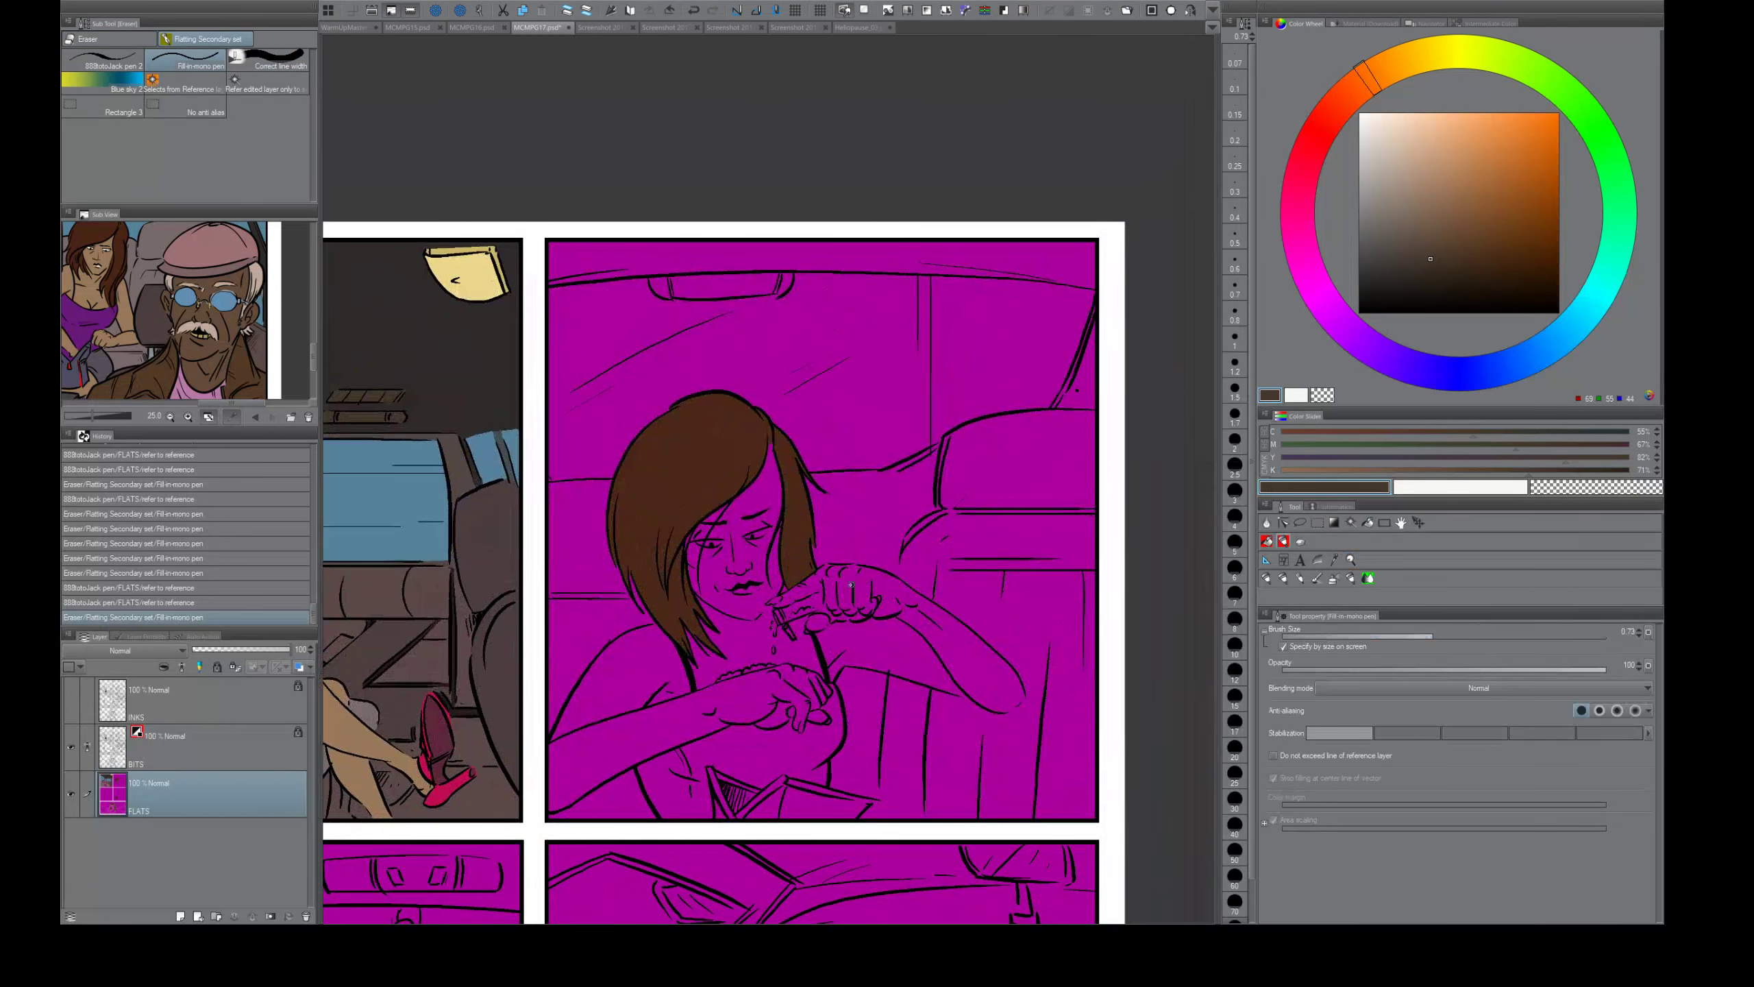
scroll(795, 587, up, 4)
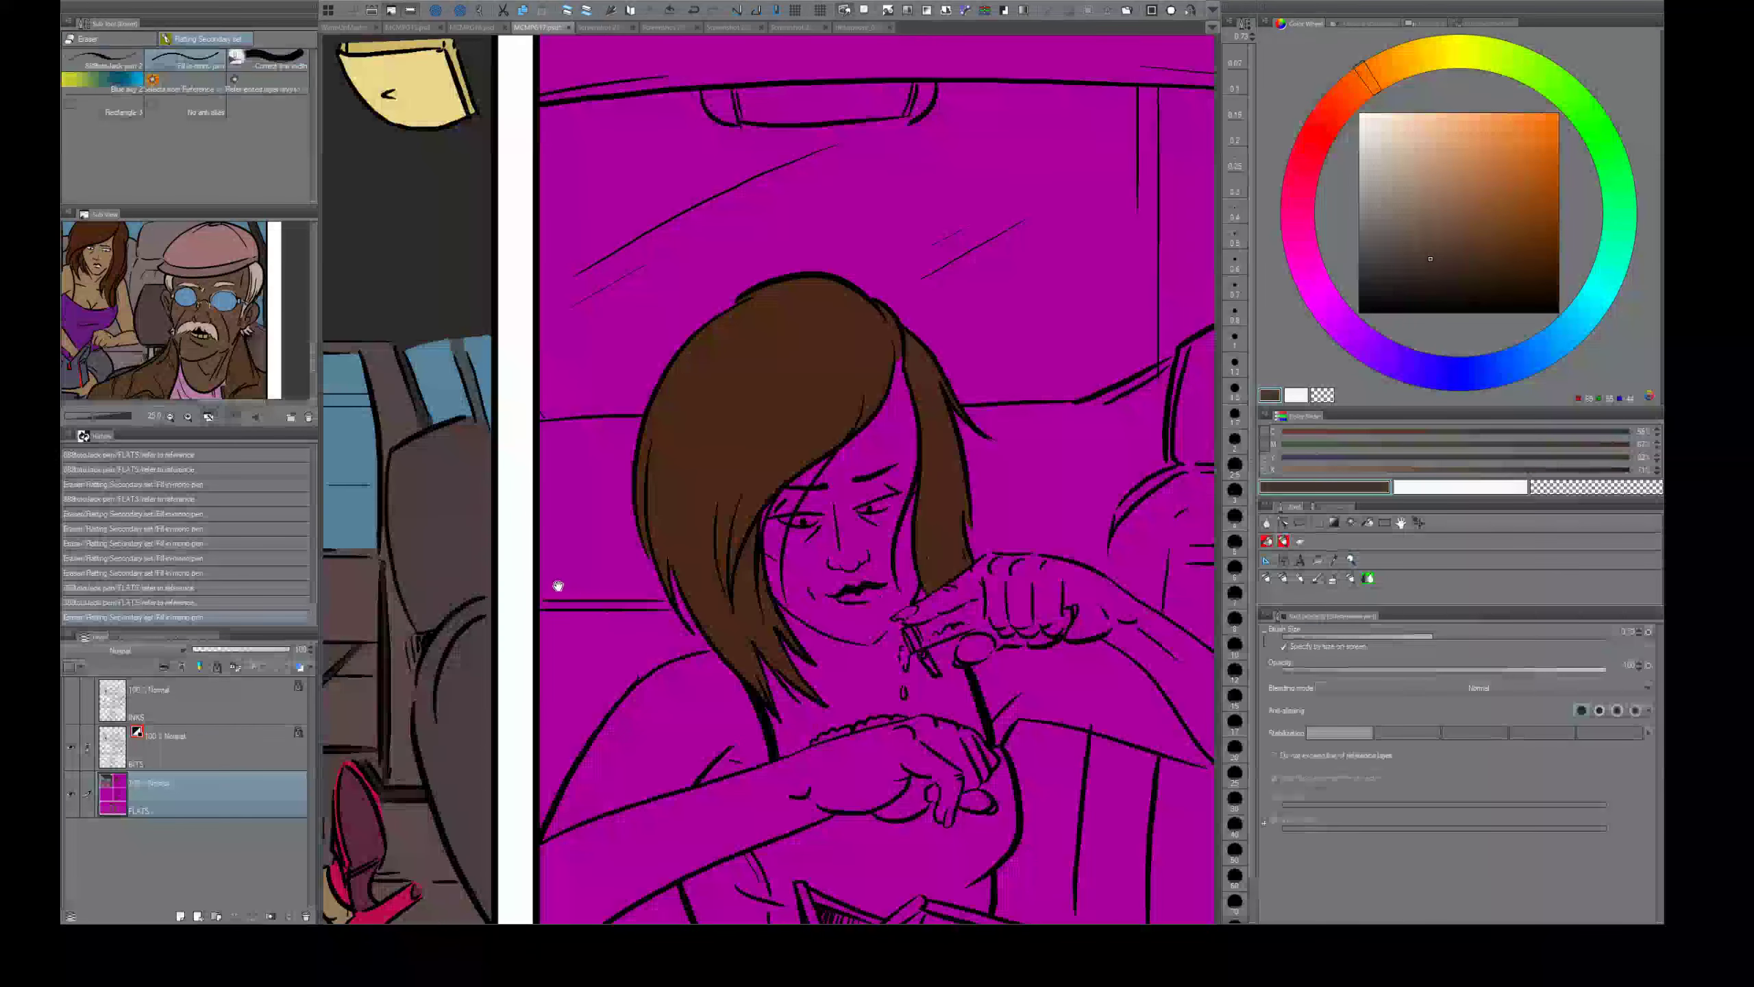